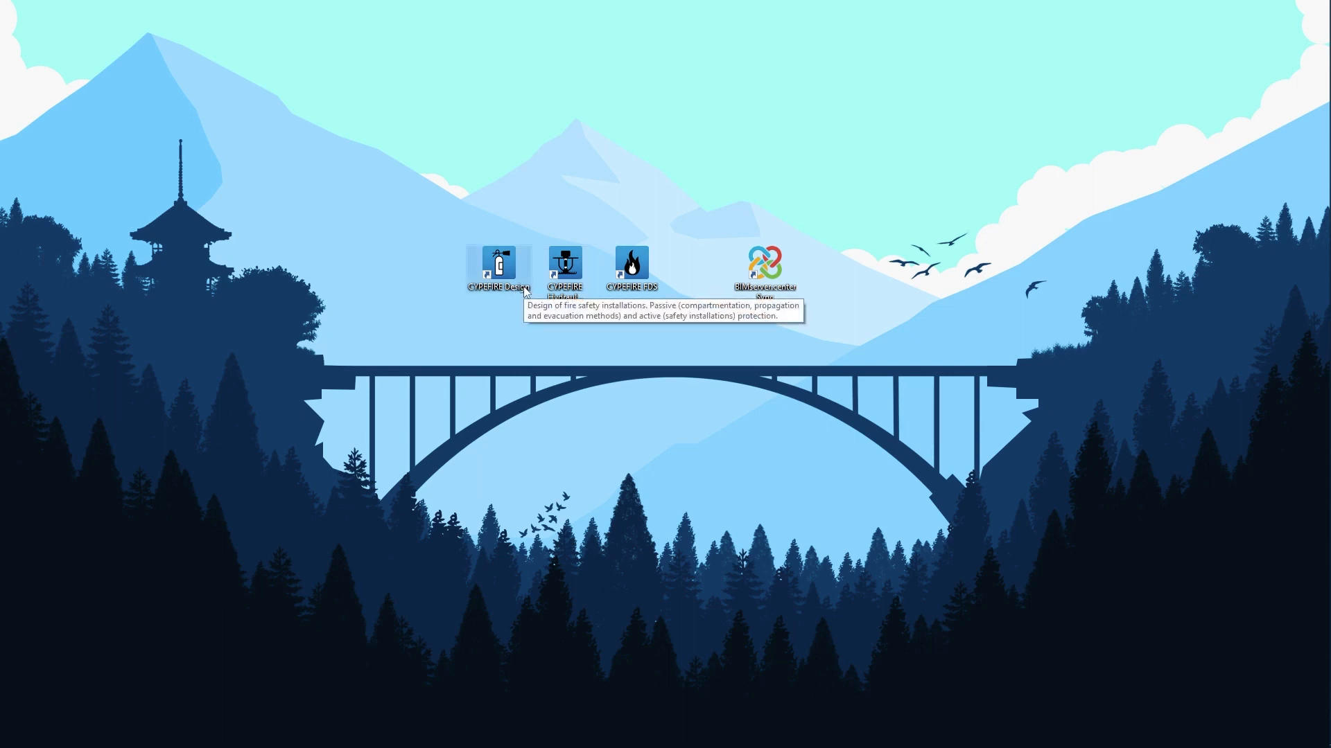
- Start CYPEFIRE Design and create a new job with the file name "new" and no description
double_click(499, 267)
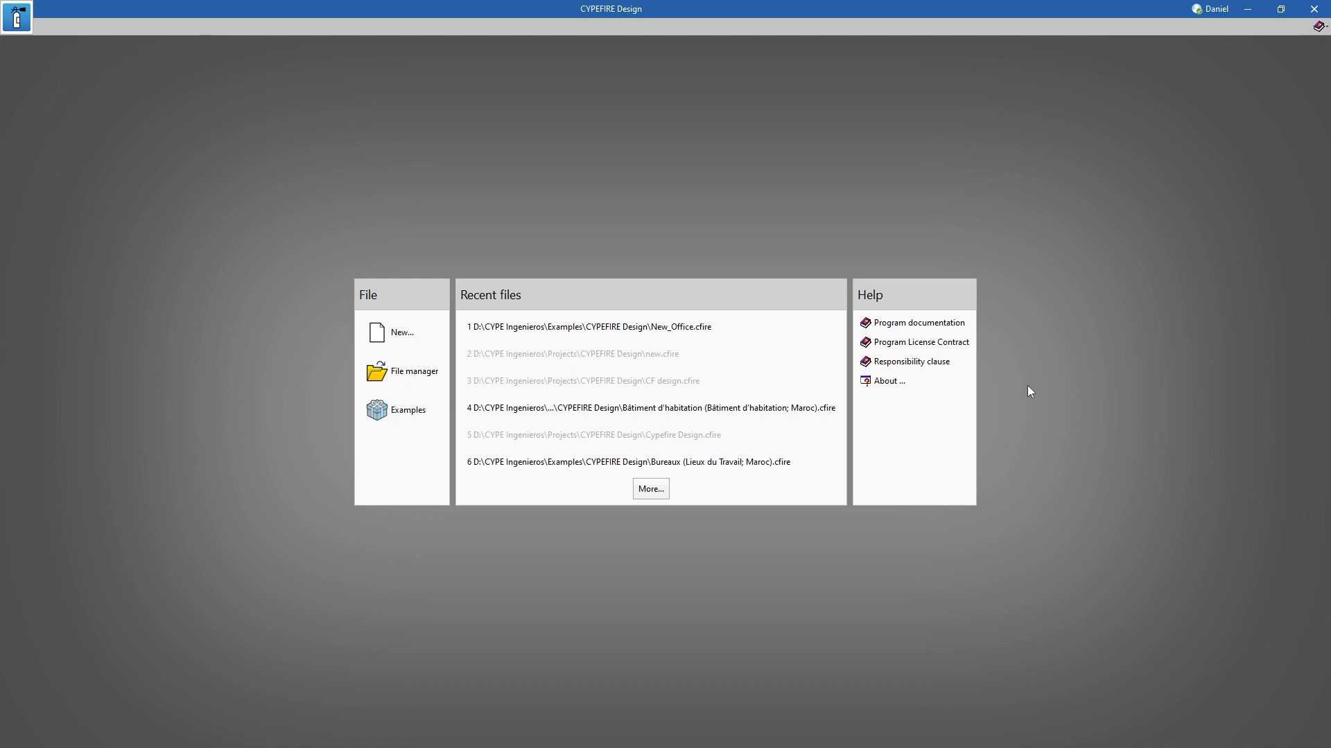
left_click(409, 338)
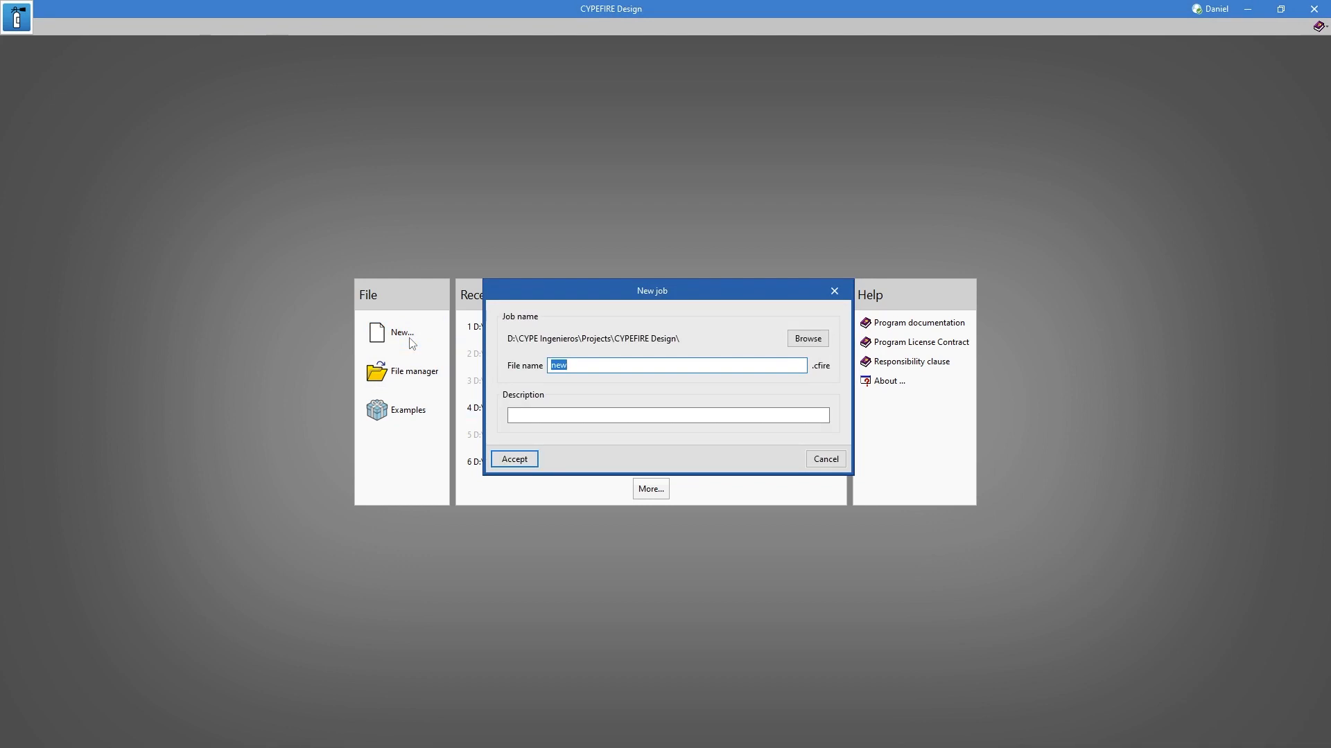
left_click(611, 371)
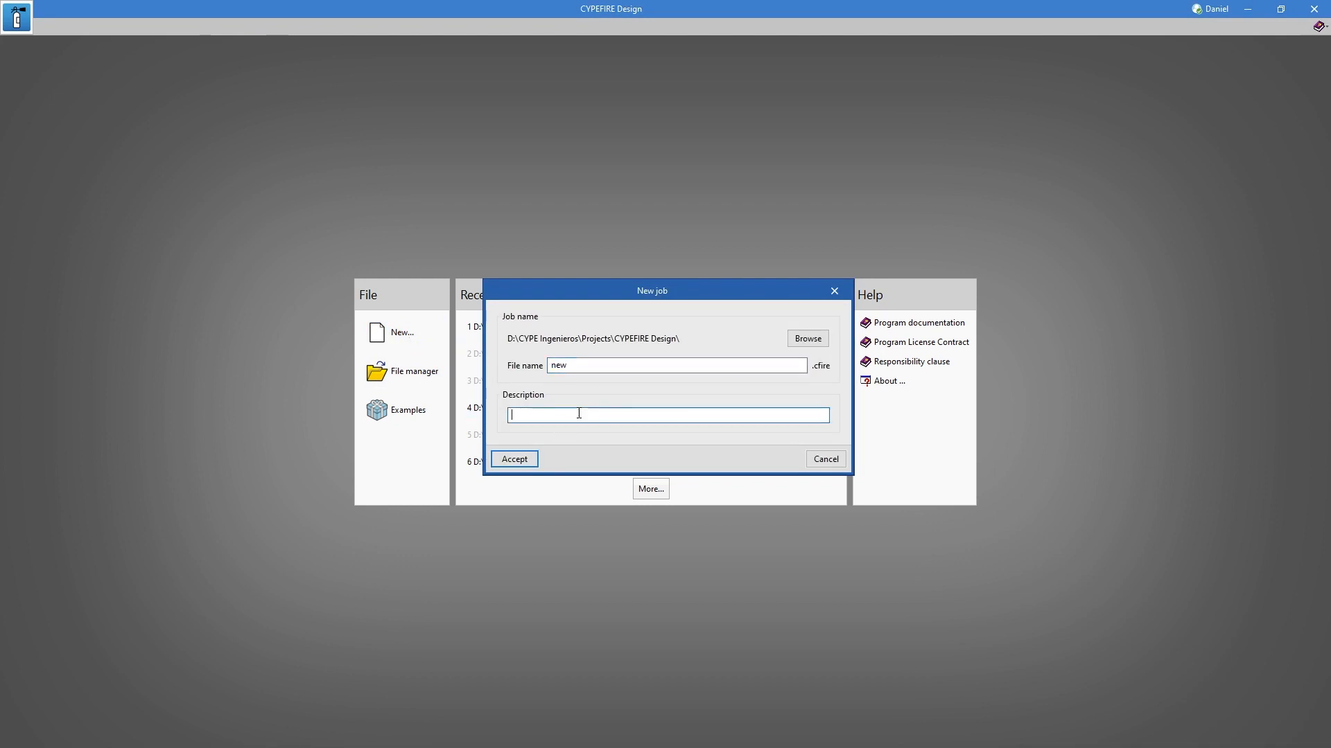
left_click(527, 461)
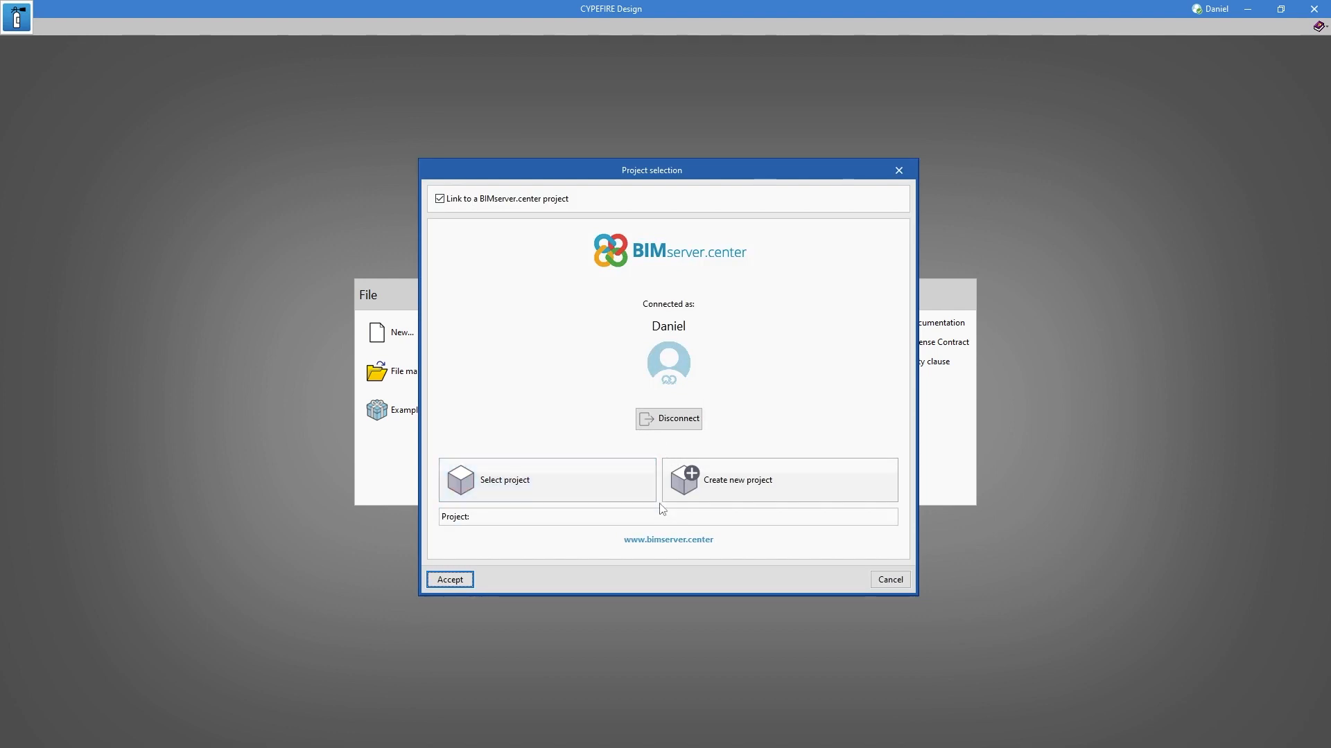
left_click(731, 499)
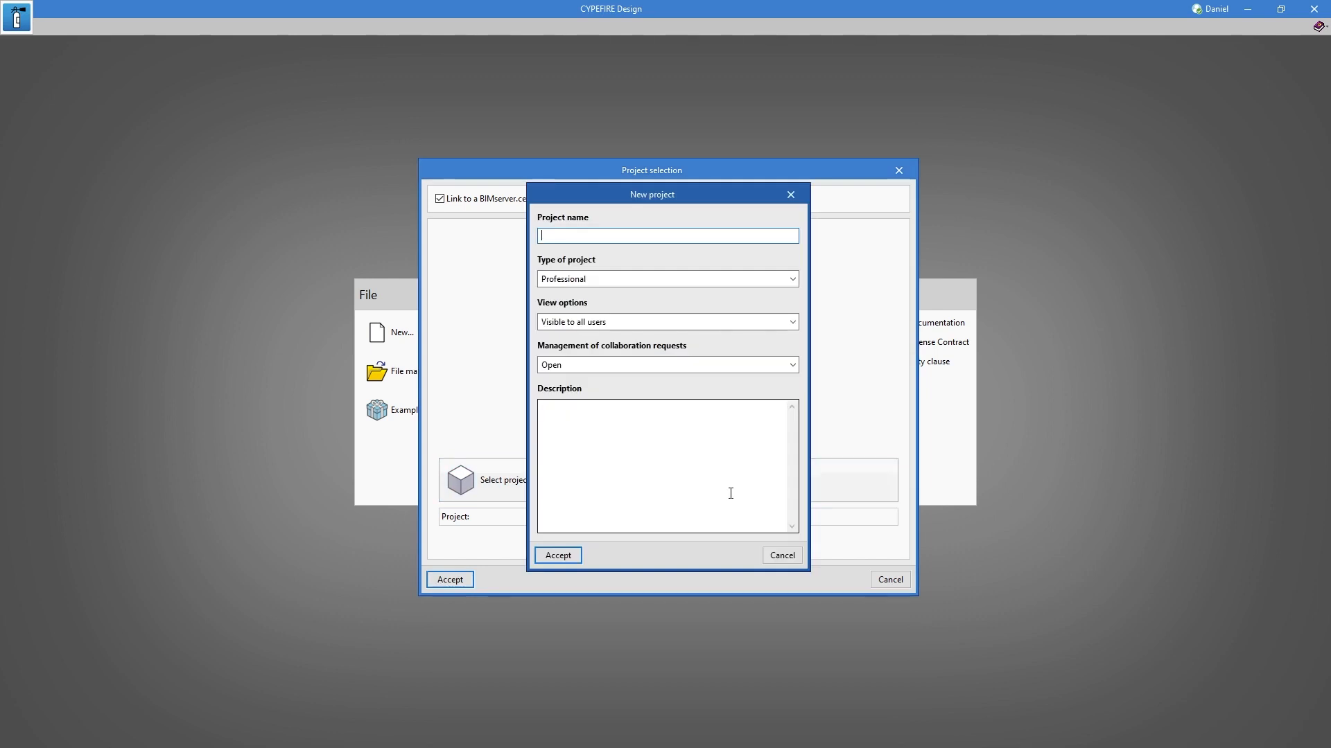
left_click(793, 279)
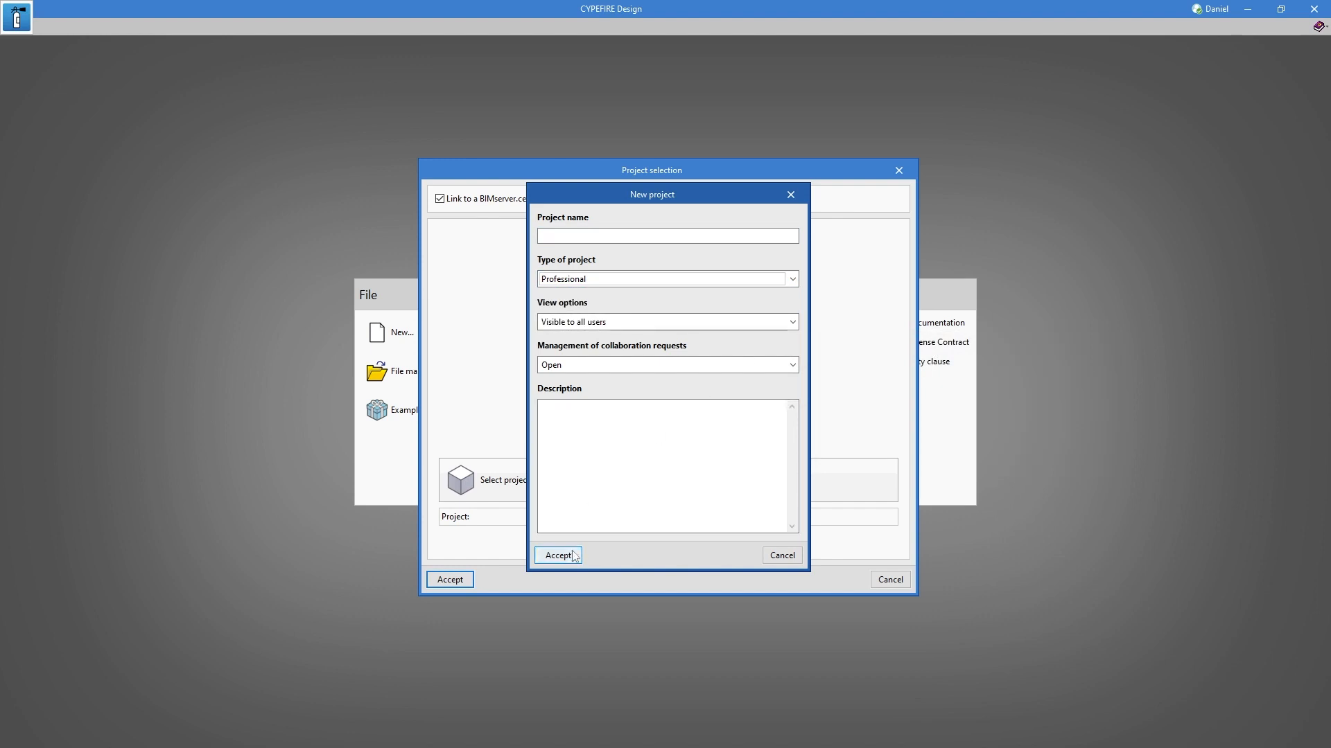
left_click(784, 557)
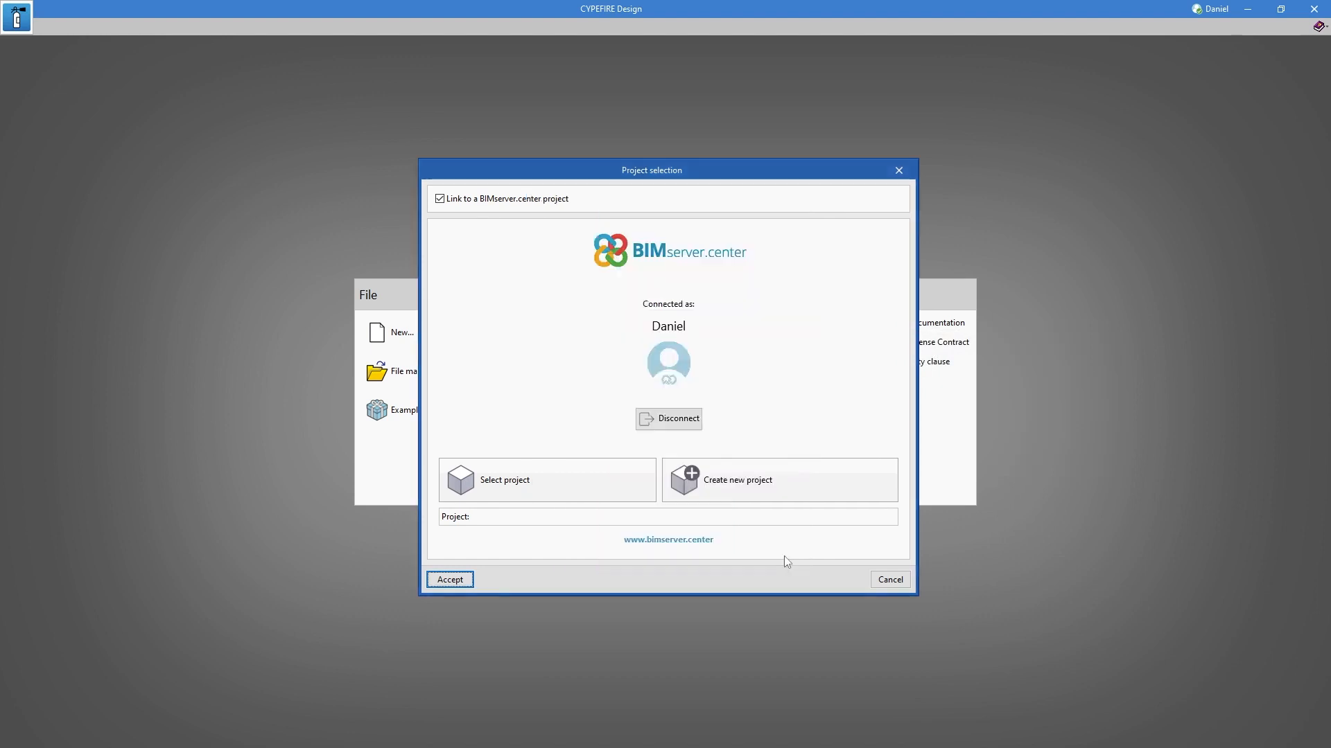
- Link the job to the existing BIMserver.center project "Fire example"
left_click(569, 489)
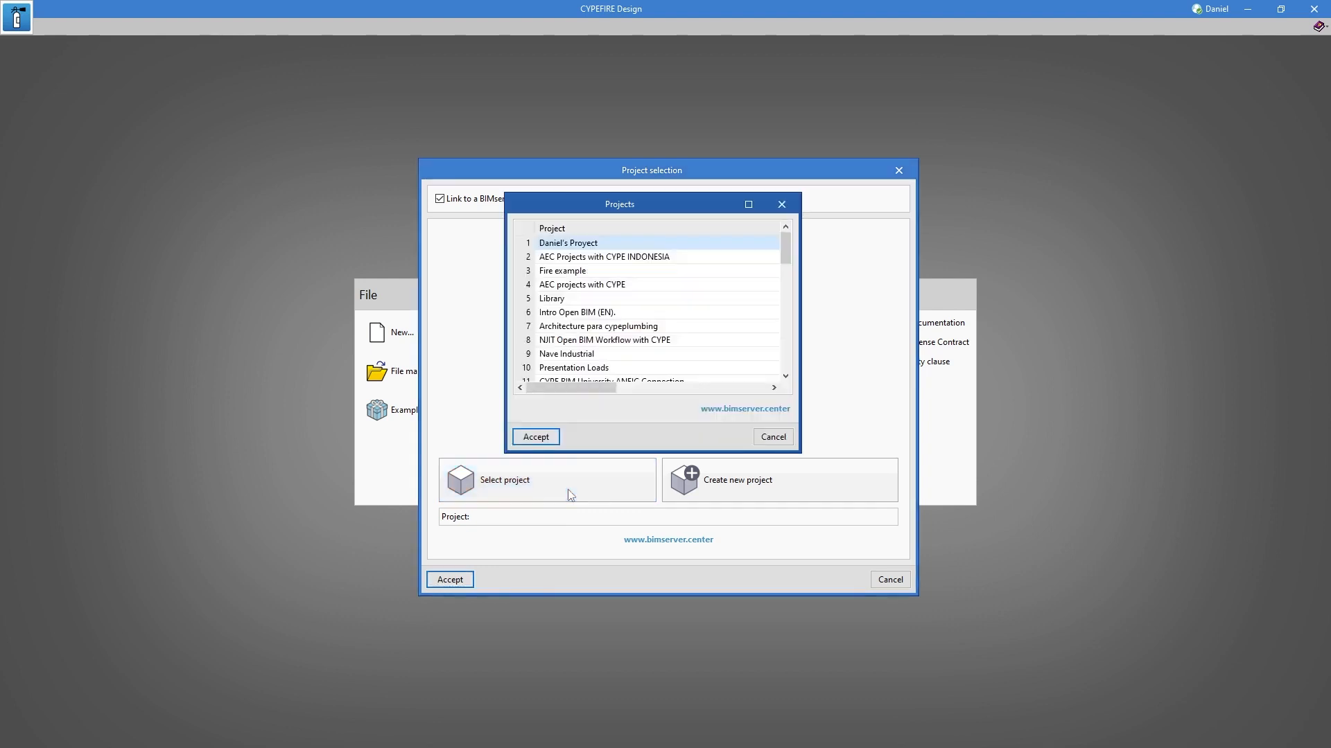
left_click(641, 273)
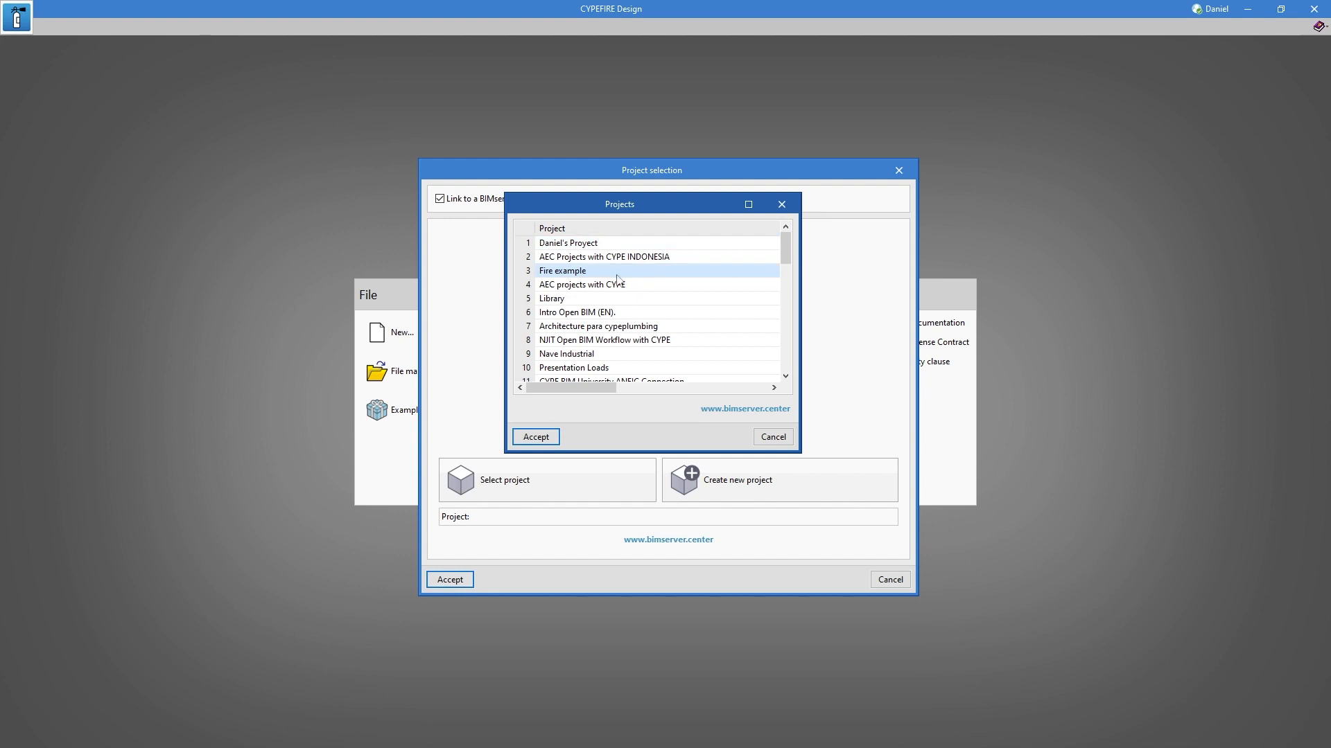
left_click(542, 440)
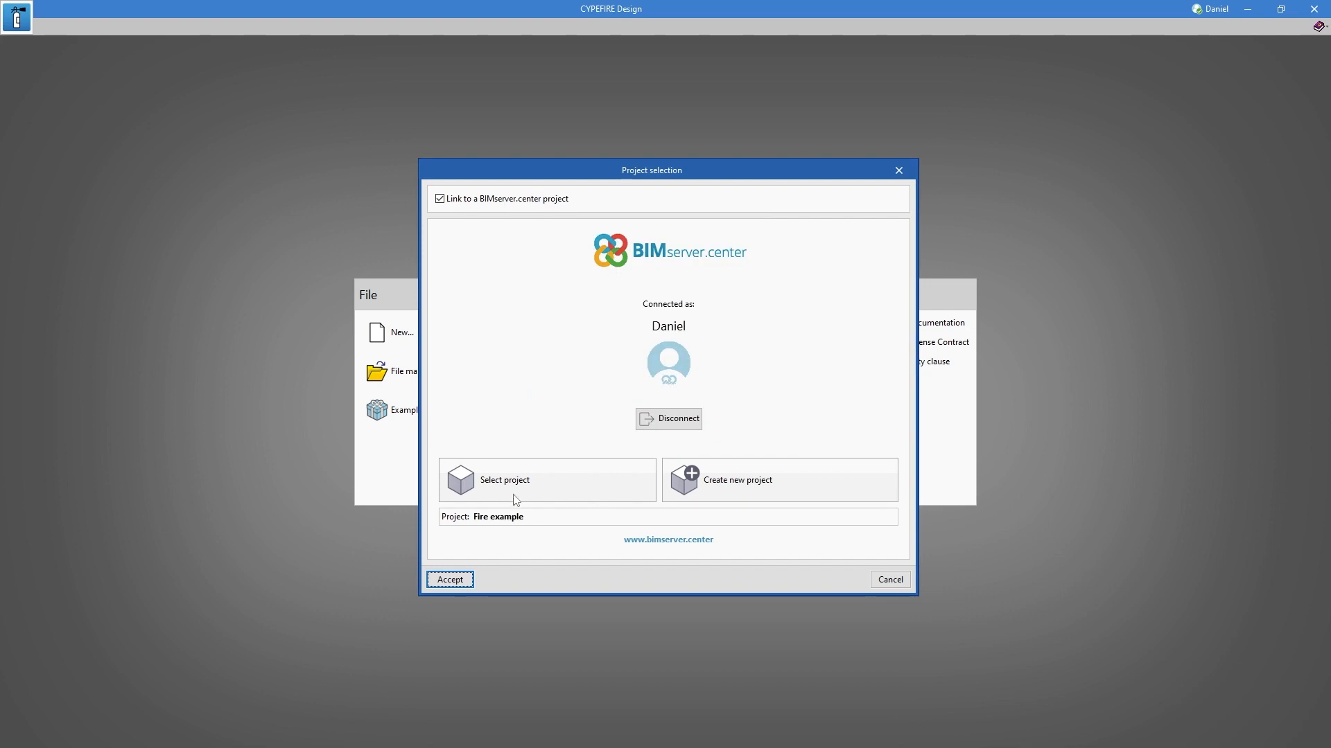
left_click(458, 579)
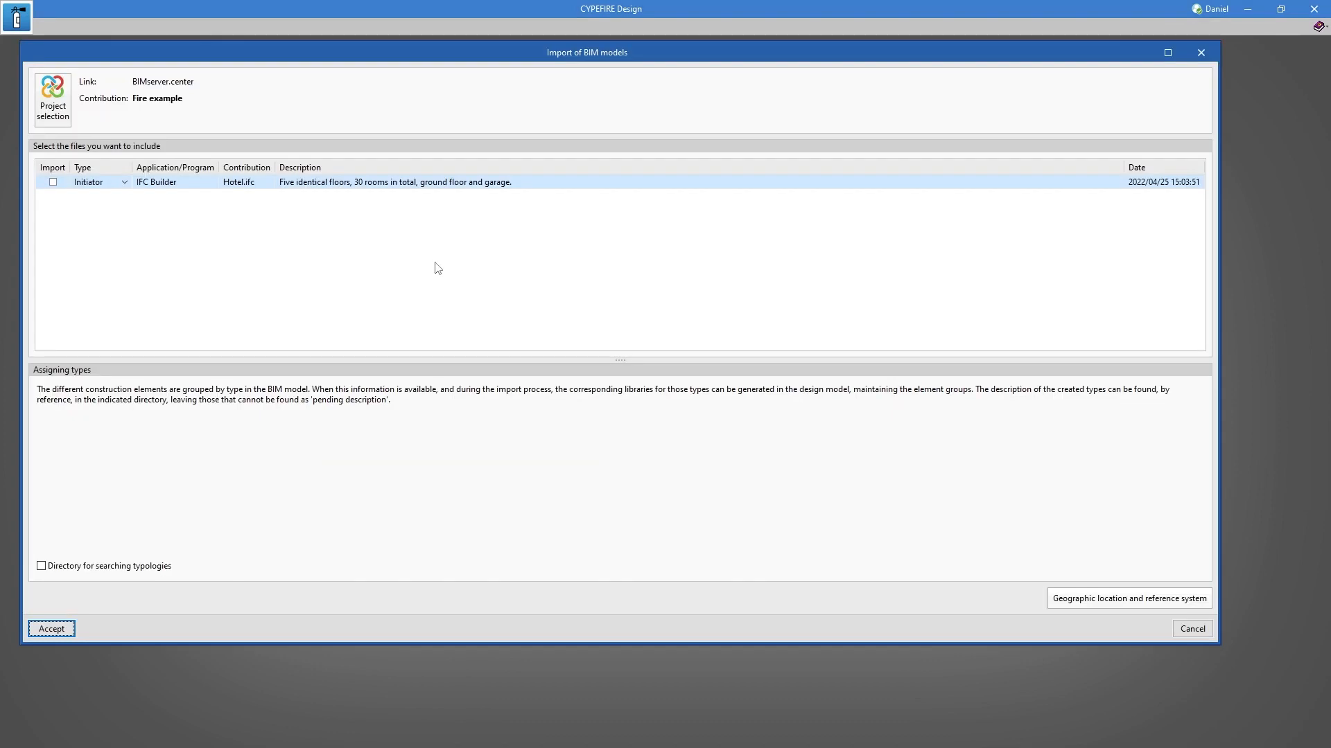
- Import the Hotel.ifc model with all its floors and space types
left_click(53, 182)
left_click(55, 630)
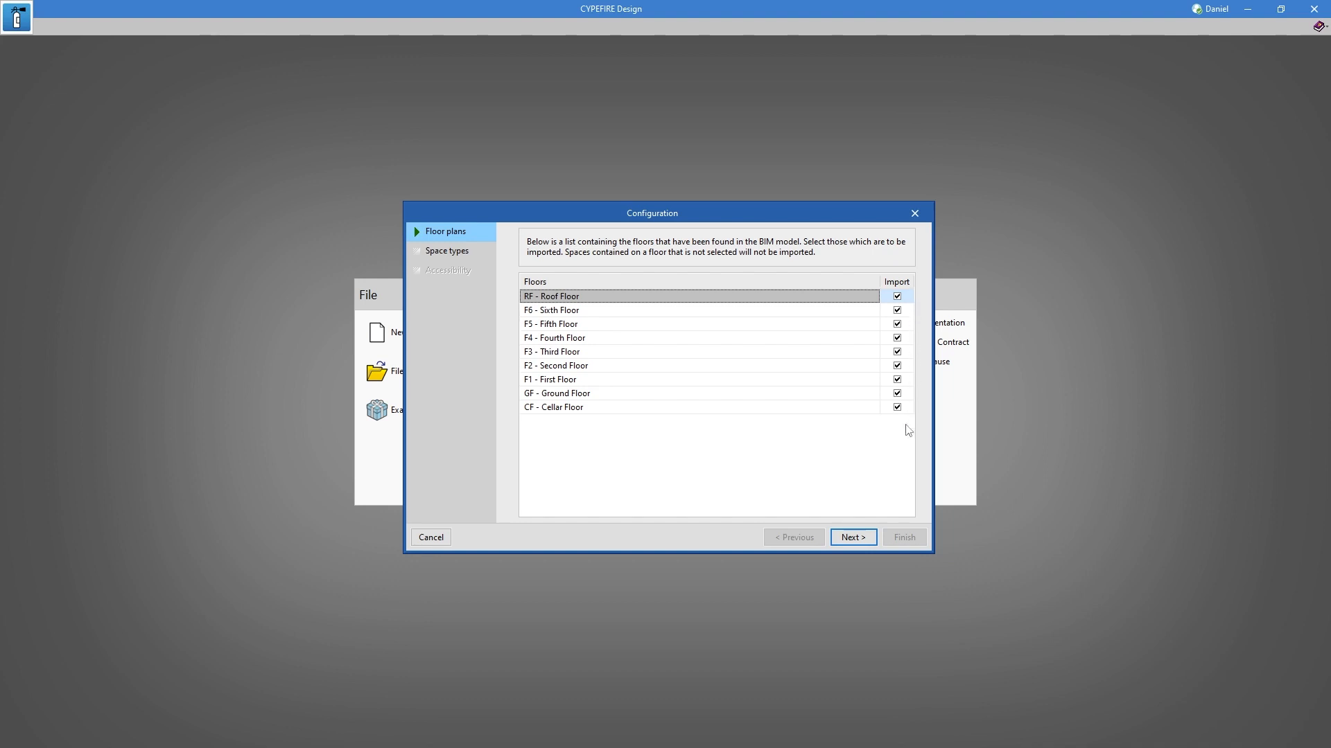
left_click(854, 537)
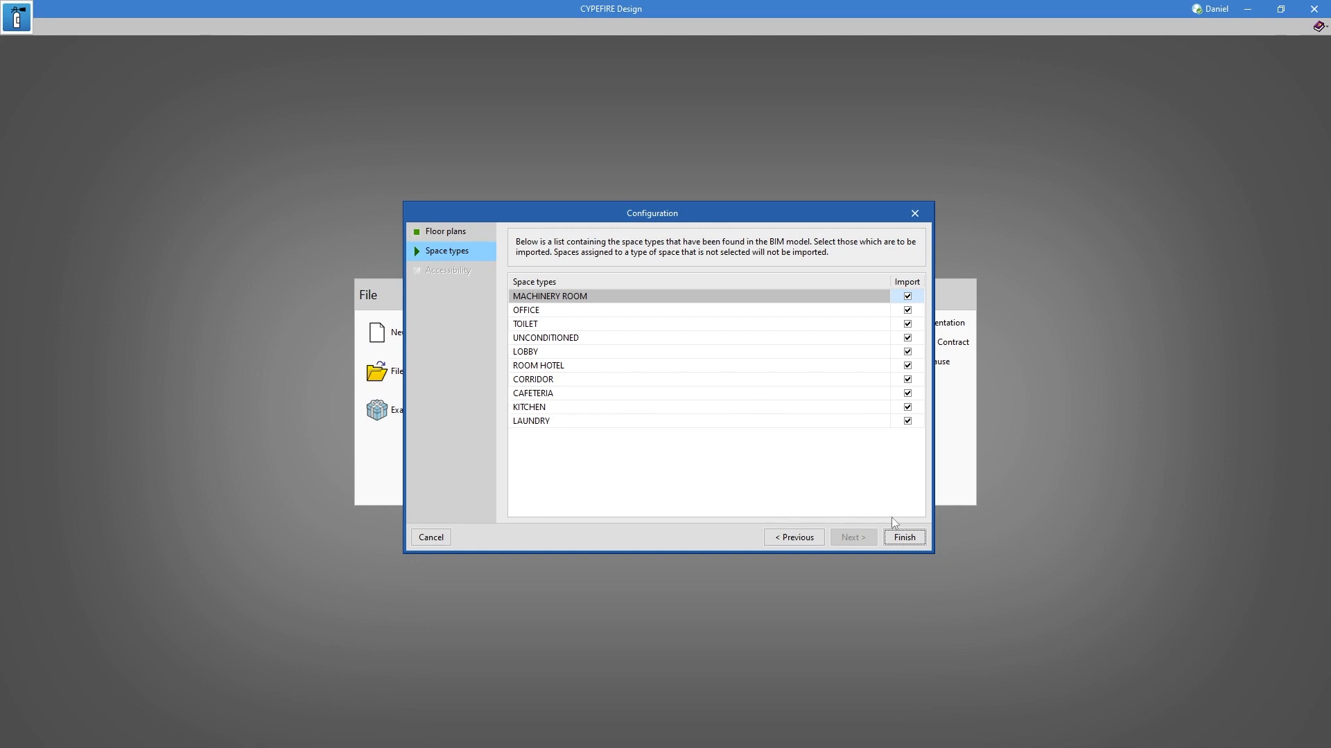
left_click(903, 538)
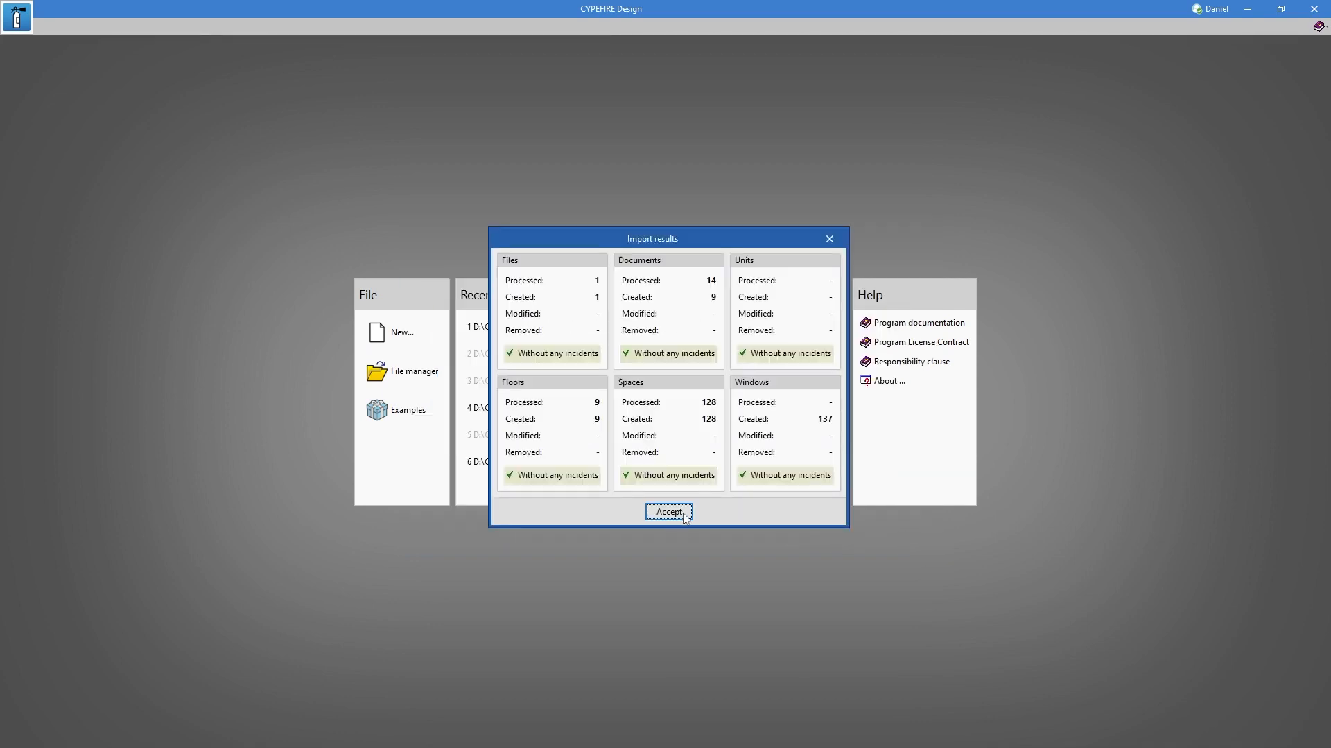
left_click(669, 512)
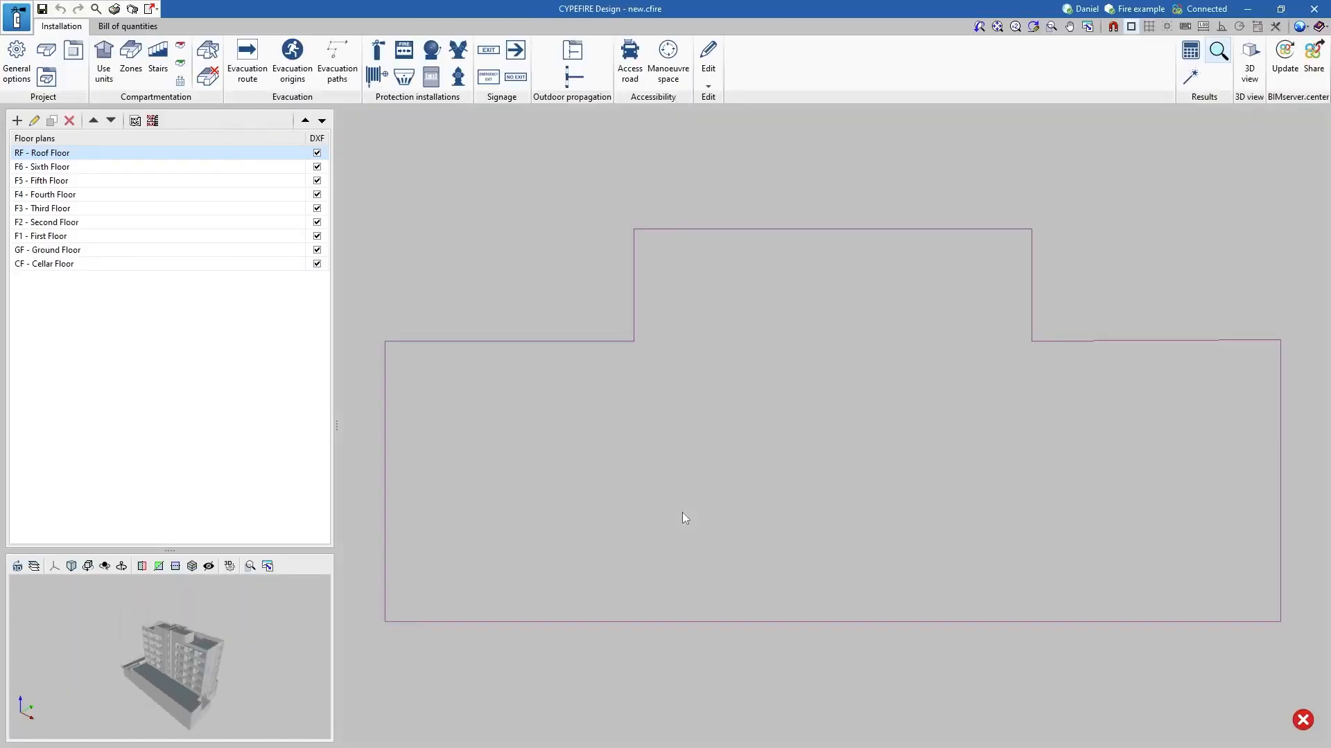
- Display the whole F4 - Fourth Floor plan of the imported hotel
left_click(116, 196)
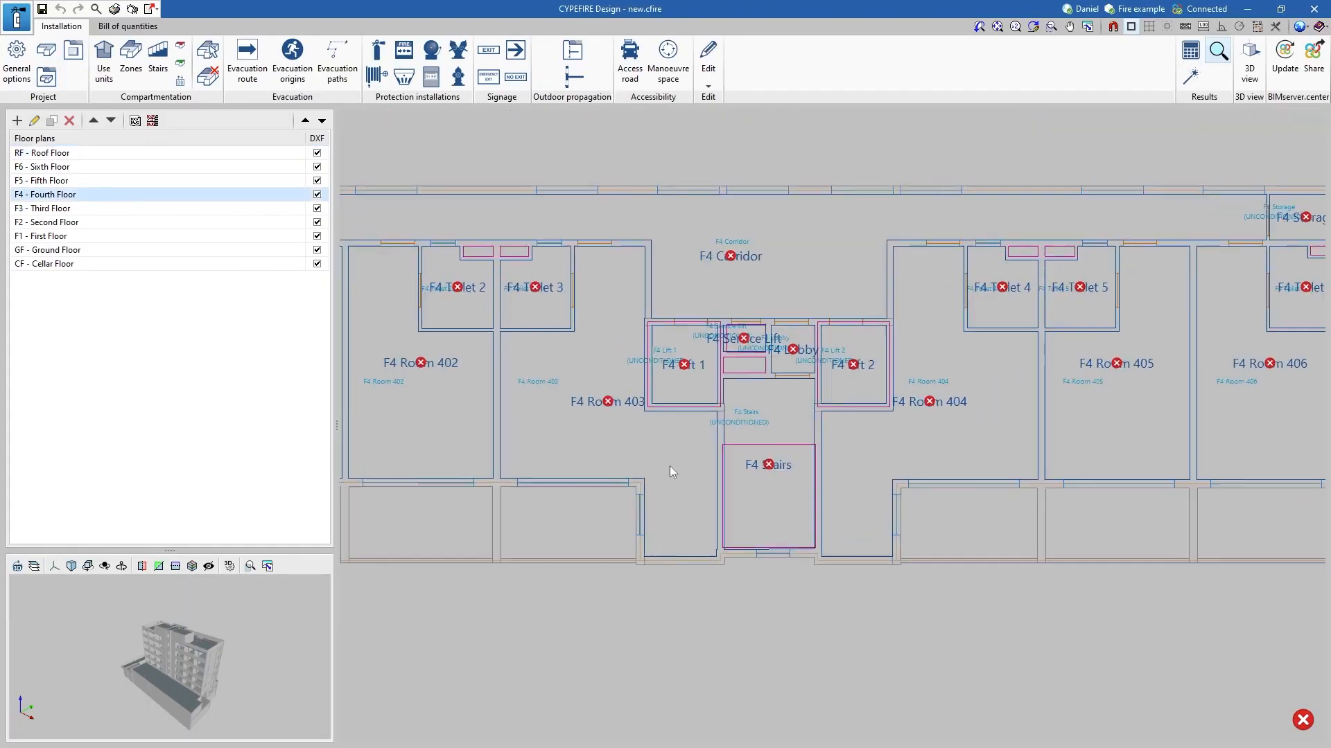
scroll(670, 468, "down", 5)
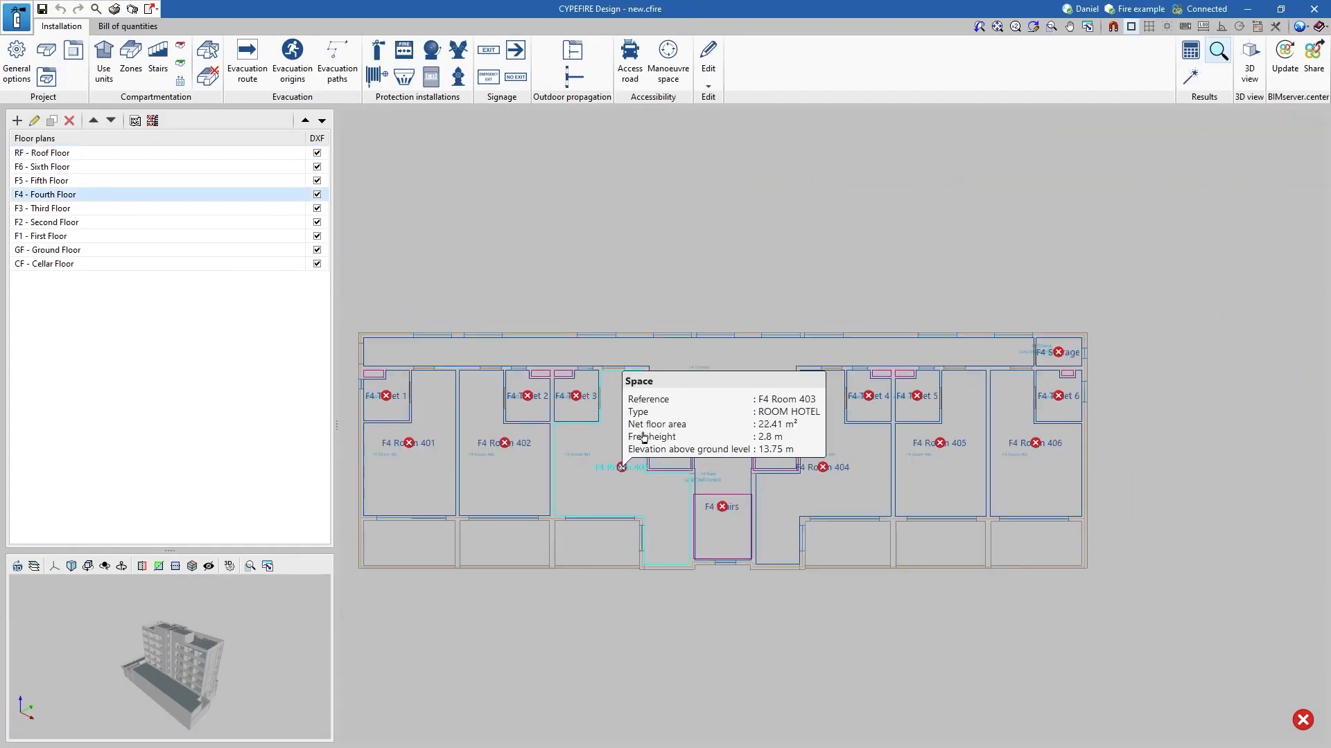
middle_click_drag(757, 282, 802, 273)
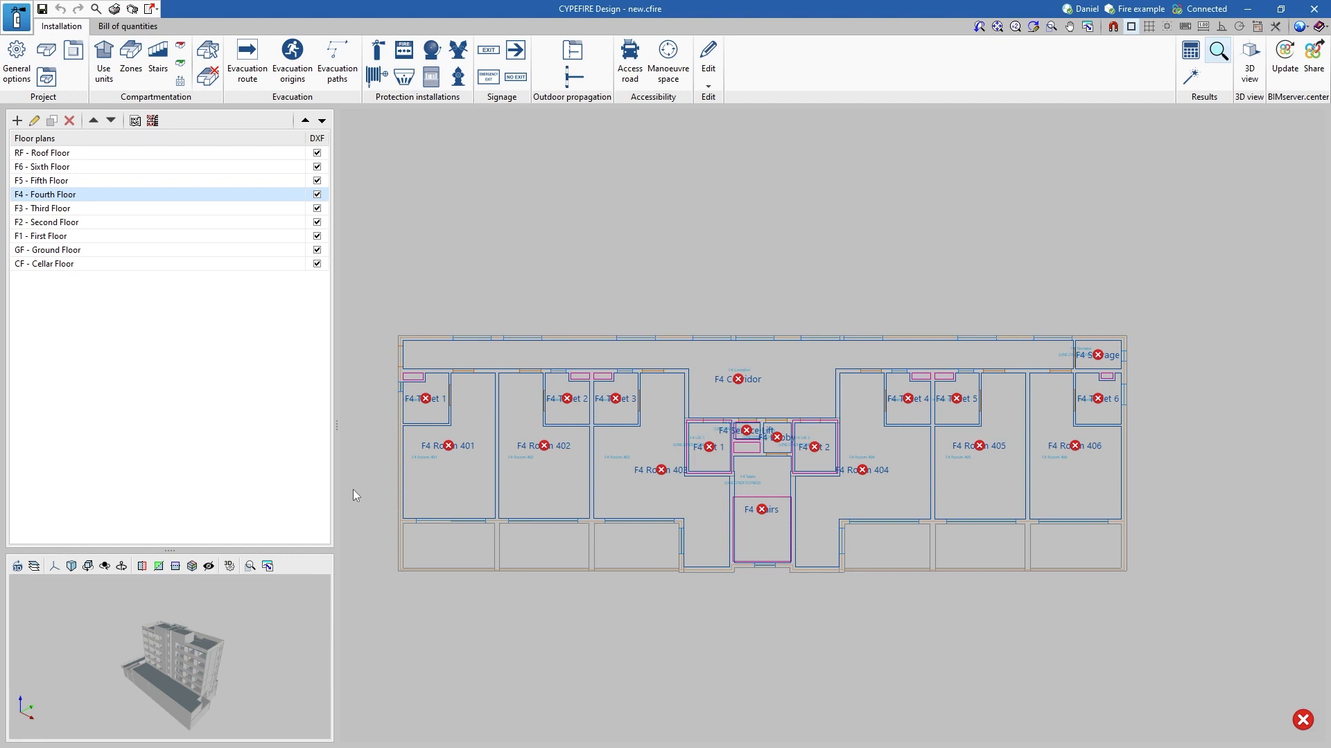
- Open the recent file New_Office.cfire without saving the current hotel job
left_click(17, 16)
mouse_move(139, 282)
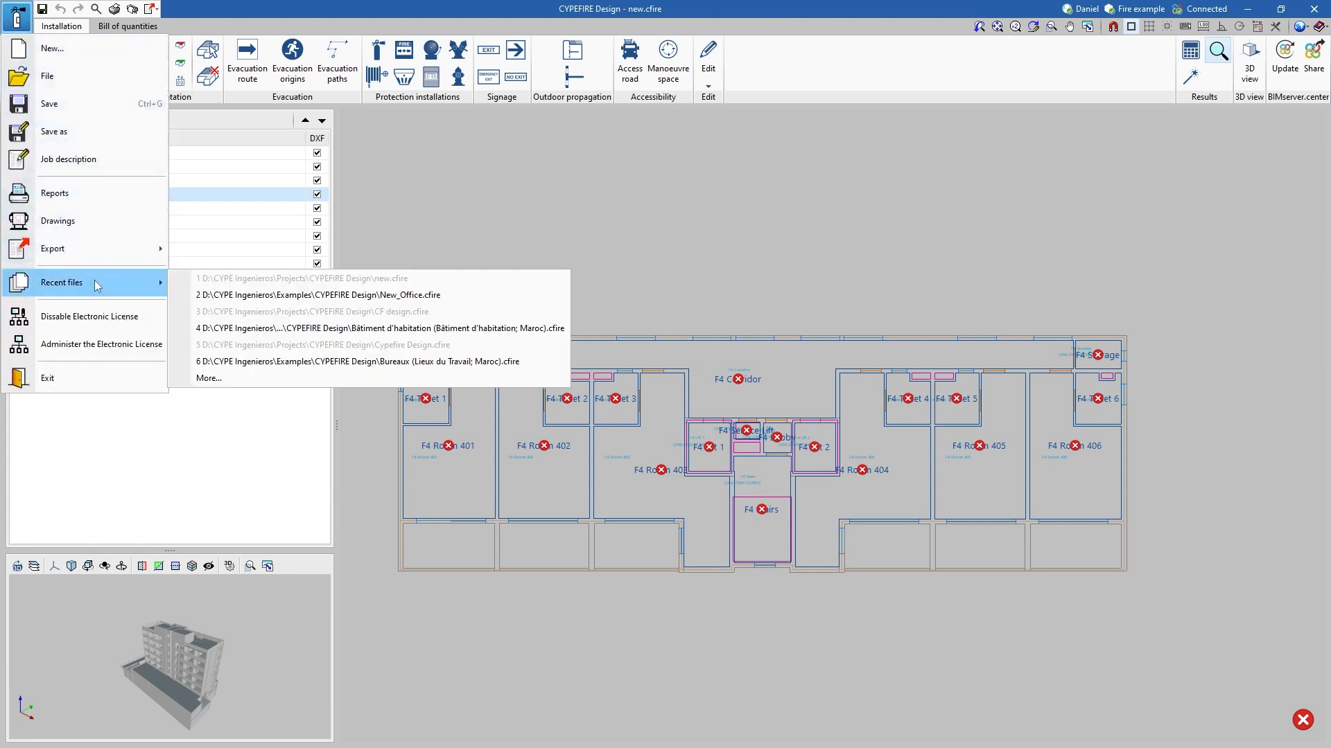
left_click(360, 298)
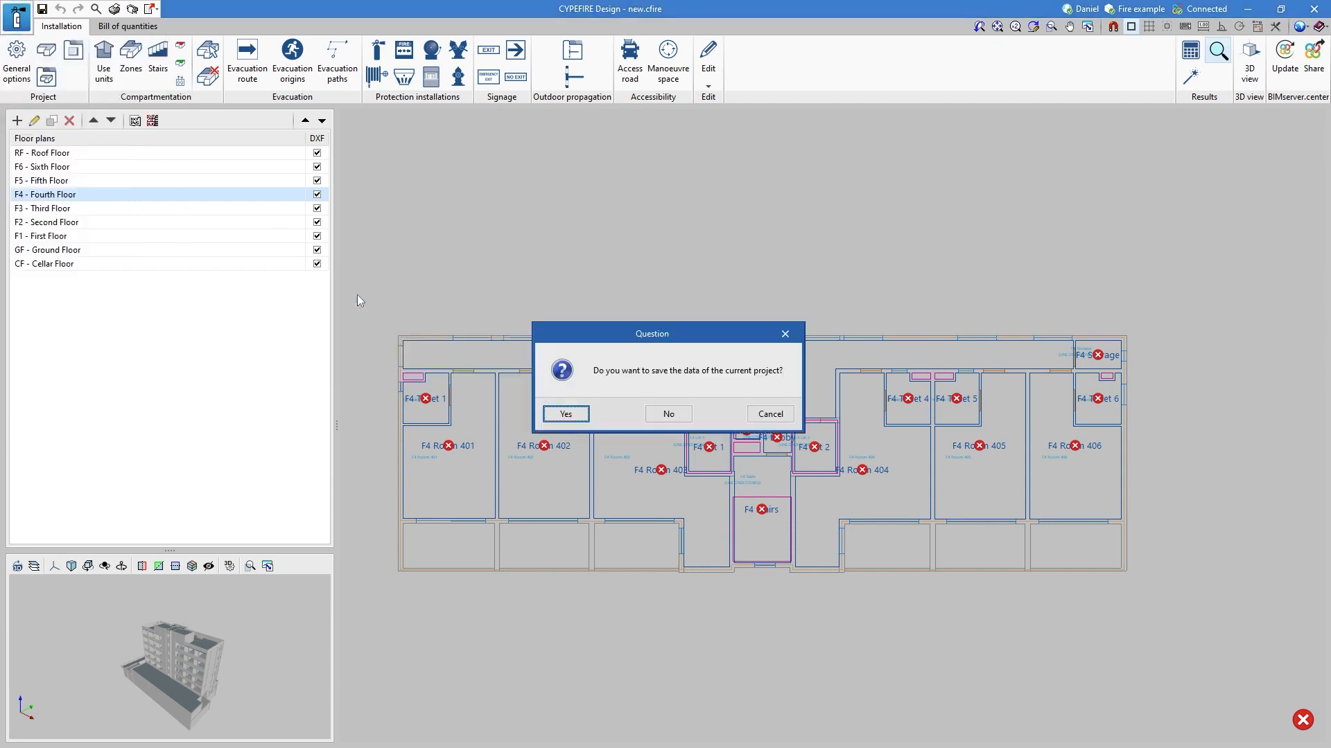
left_click(668, 414)
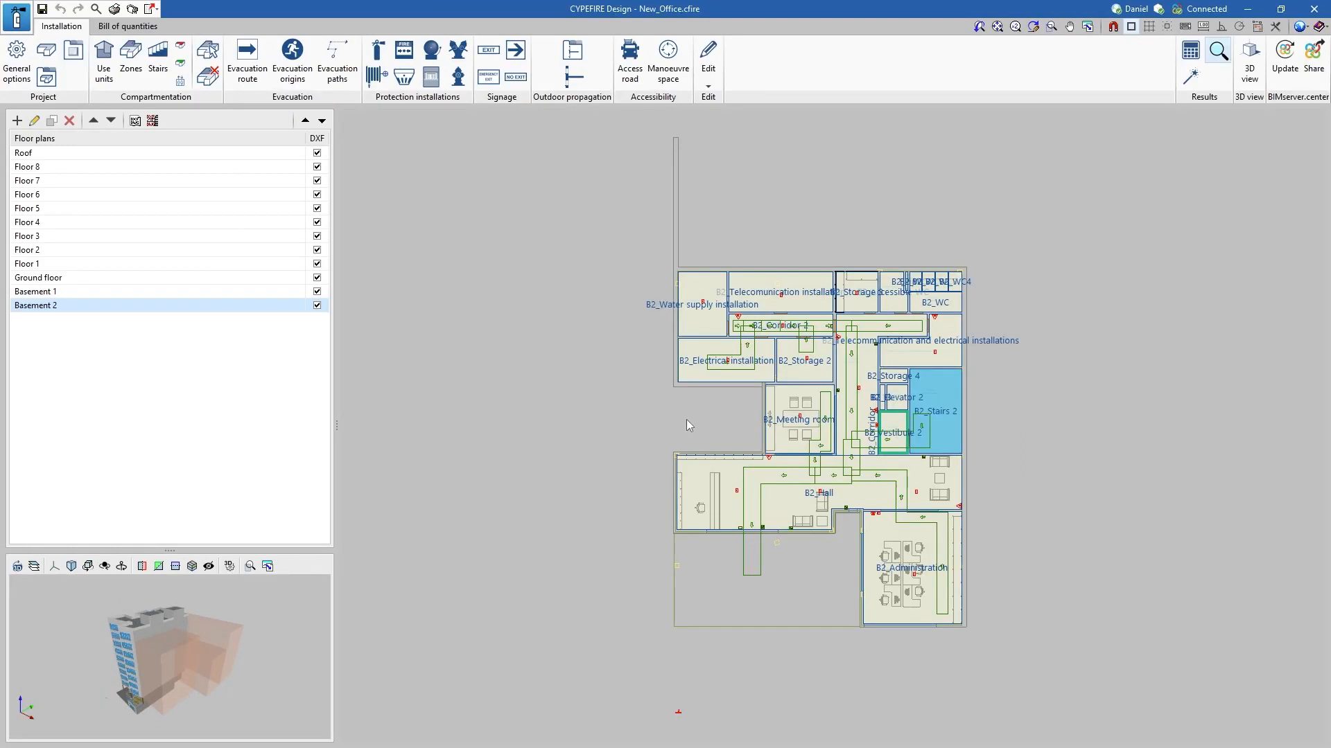
- Examine the Basement 2 plan and the 3D model of the office building
scroll(686, 419, "up", 2)
middle_click_drag(707, 404, 519, 382)
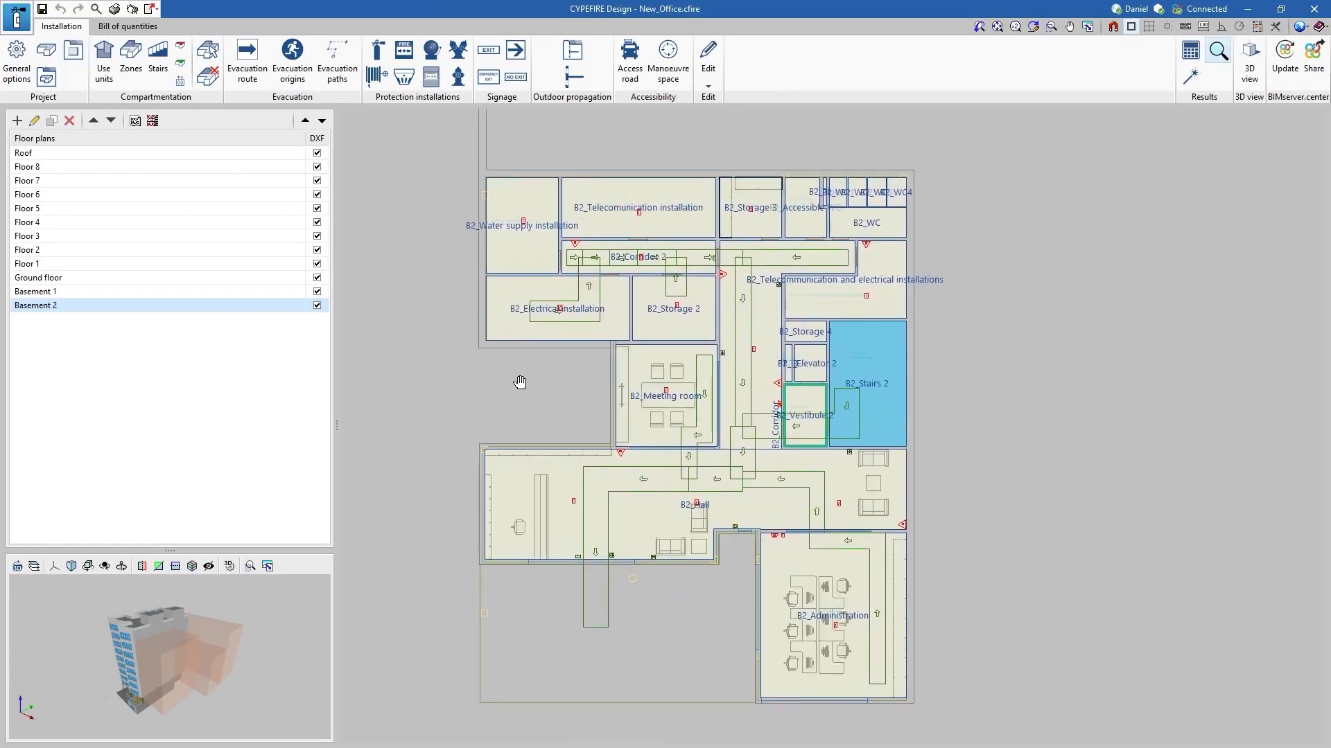
left_click_drag(194, 658, 294, 641)
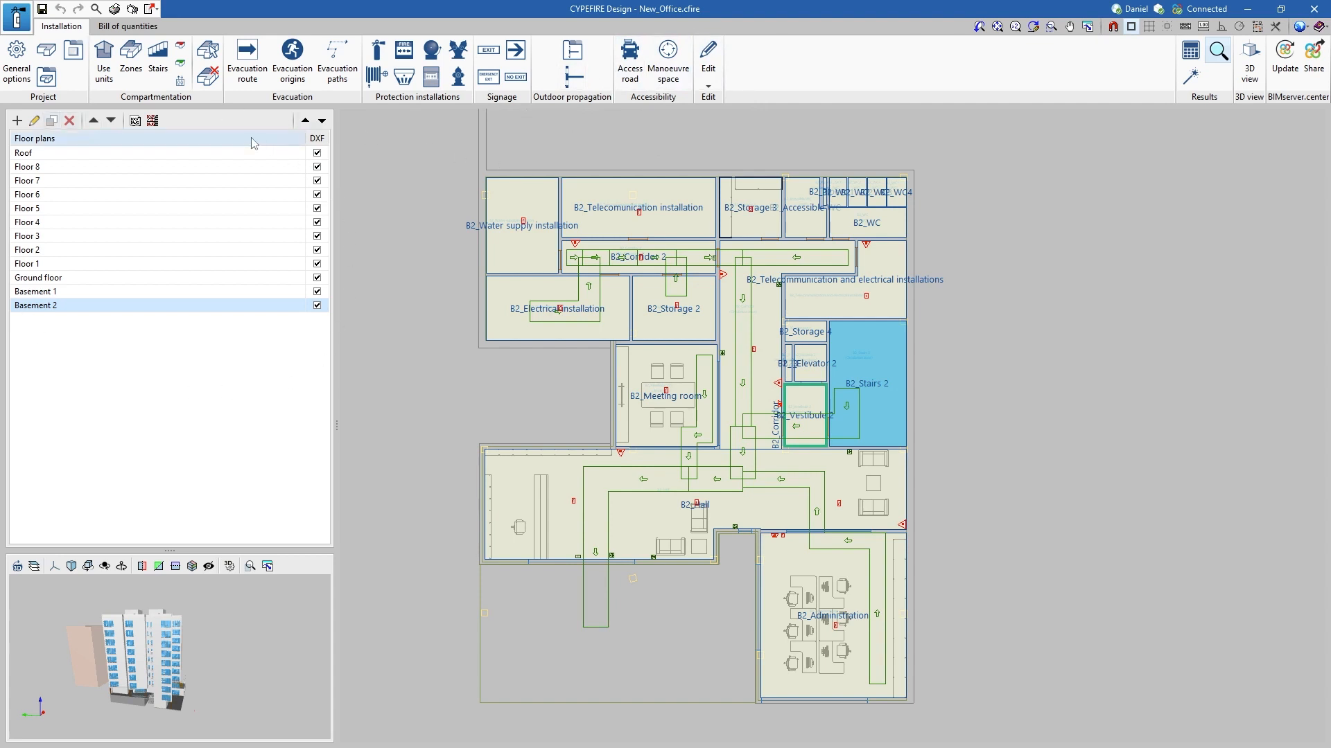
- Display the complete Floor 5 plan of the office building
left_click(129, 210)
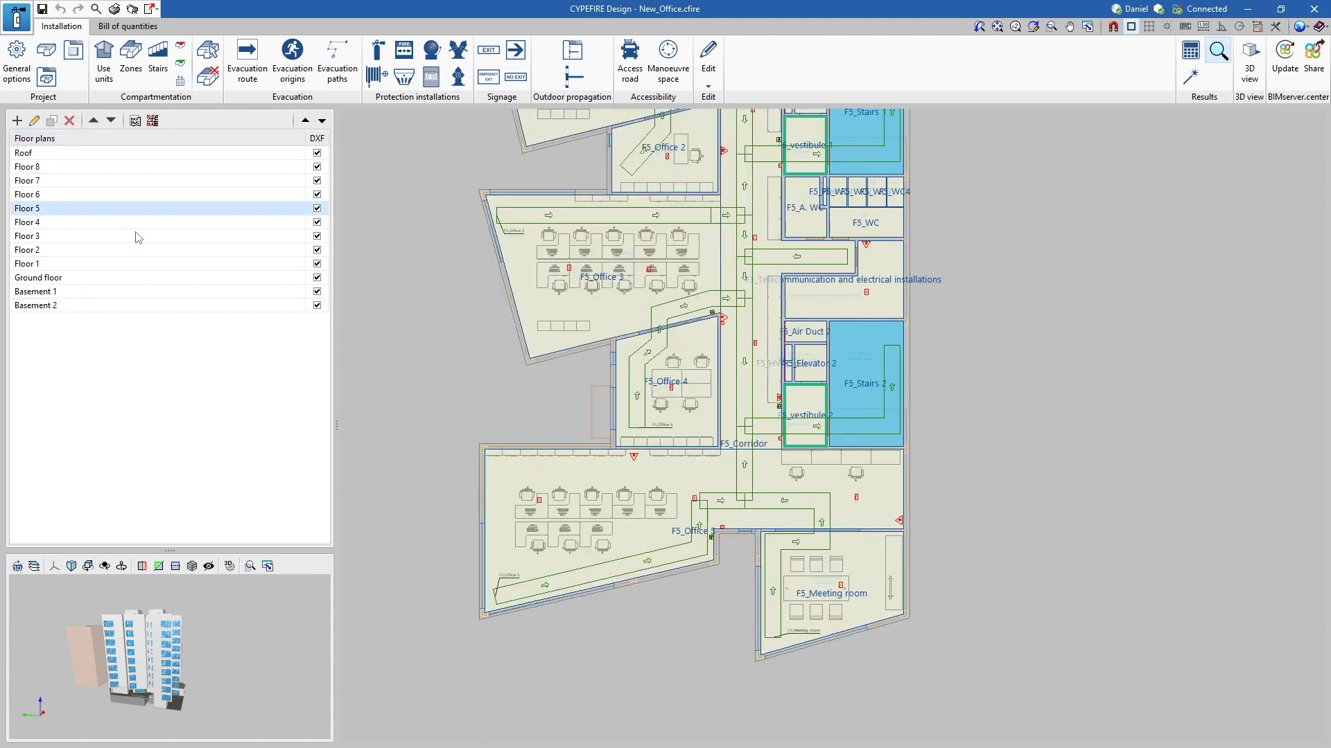
middle_click_drag(430, 316, 464, 426)
scroll(465, 427, "down", 2)
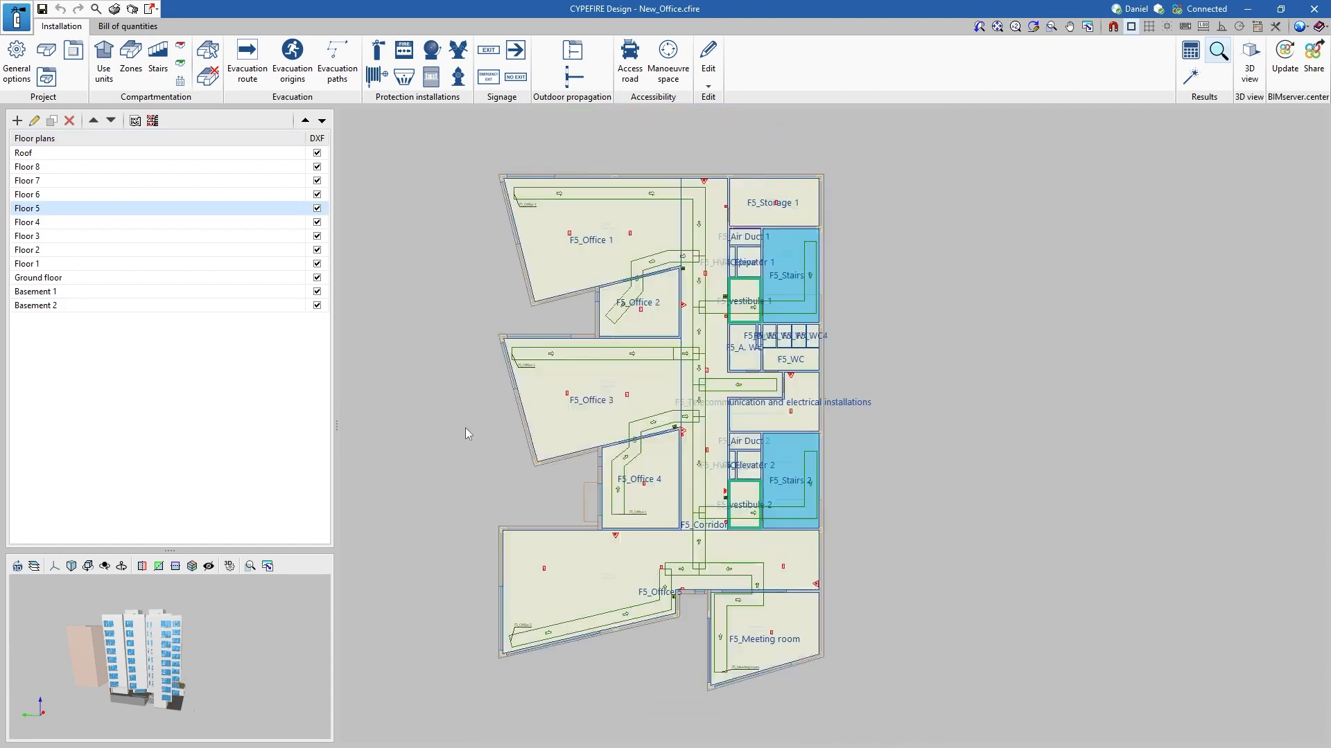
scroll(465, 429, "down", 1)
scroll(465, 427, "up", 1)
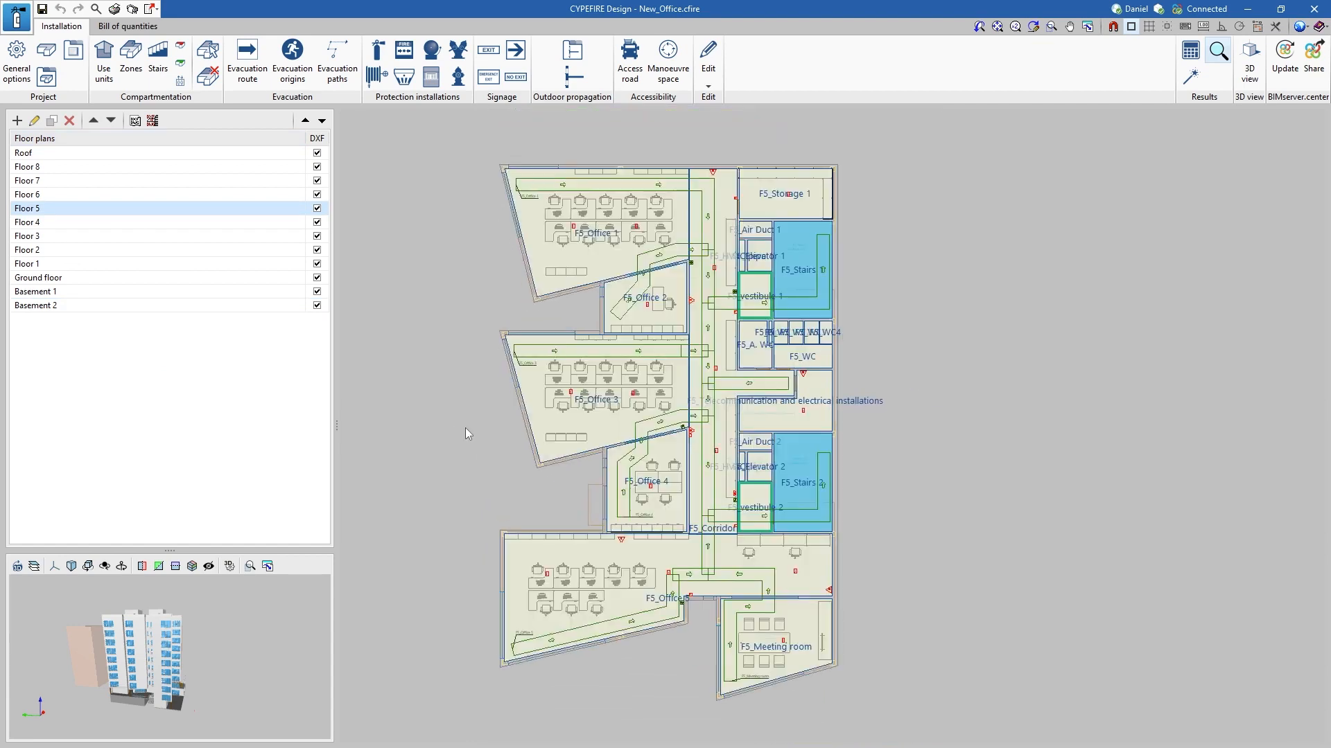
- Look through the plans of Floor 3, the Ground floor, Floor 1, Basement 1 and Basement 2
left_click(124, 237)
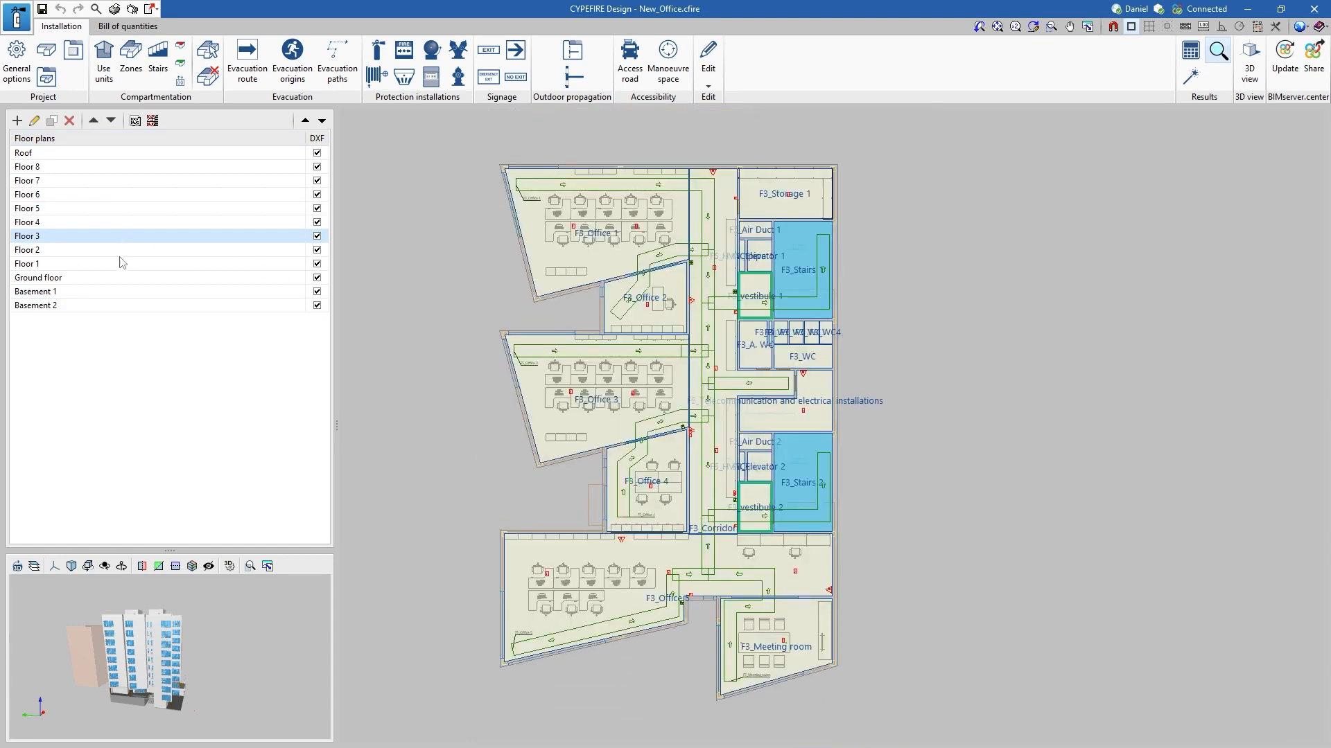
left_click(111, 291)
left_click(114, 278)
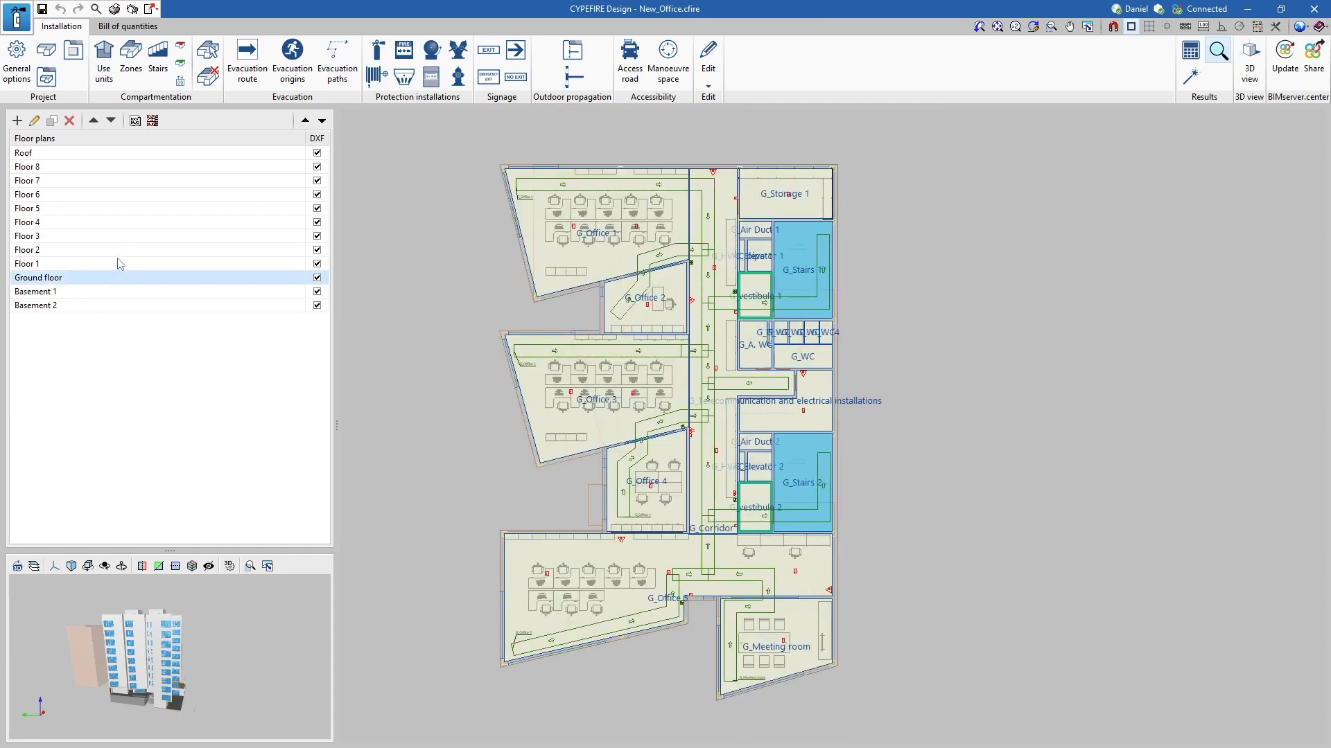
left_click(119, 264)
left_click(138, 292)
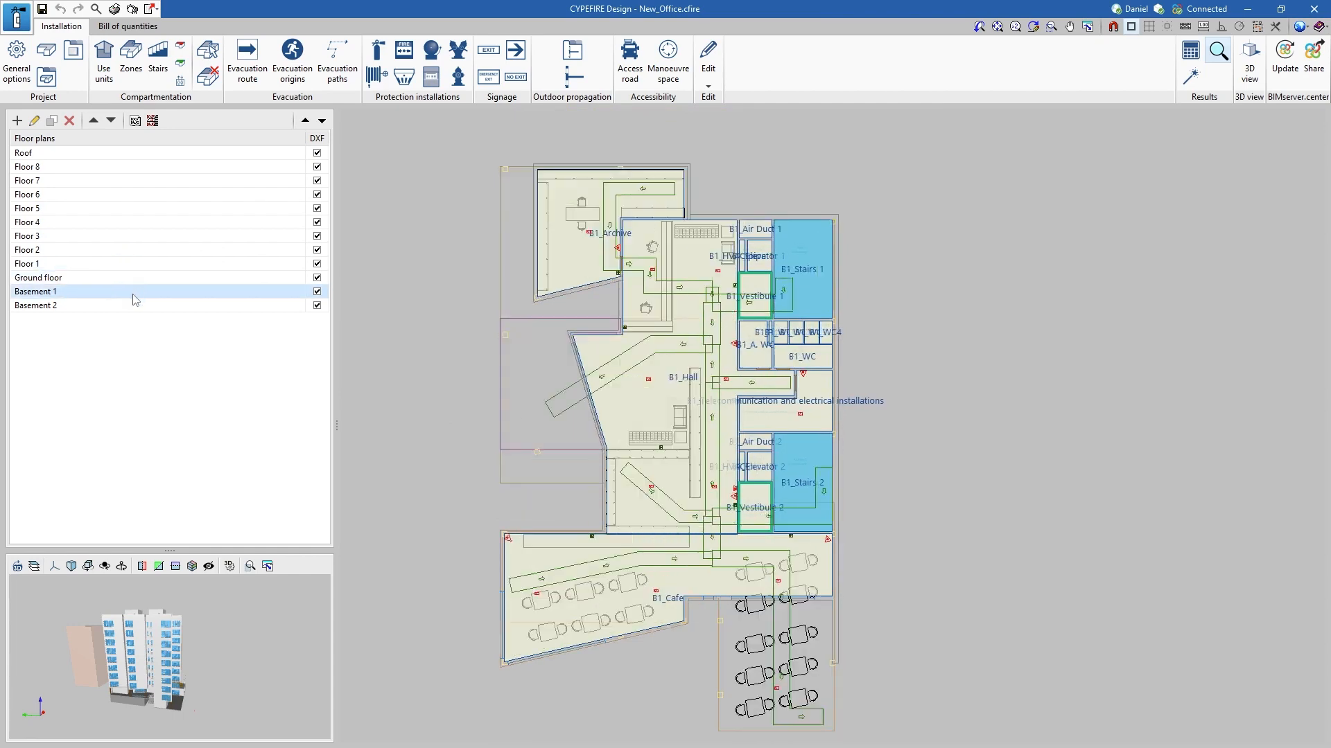
left_click(106, 306)
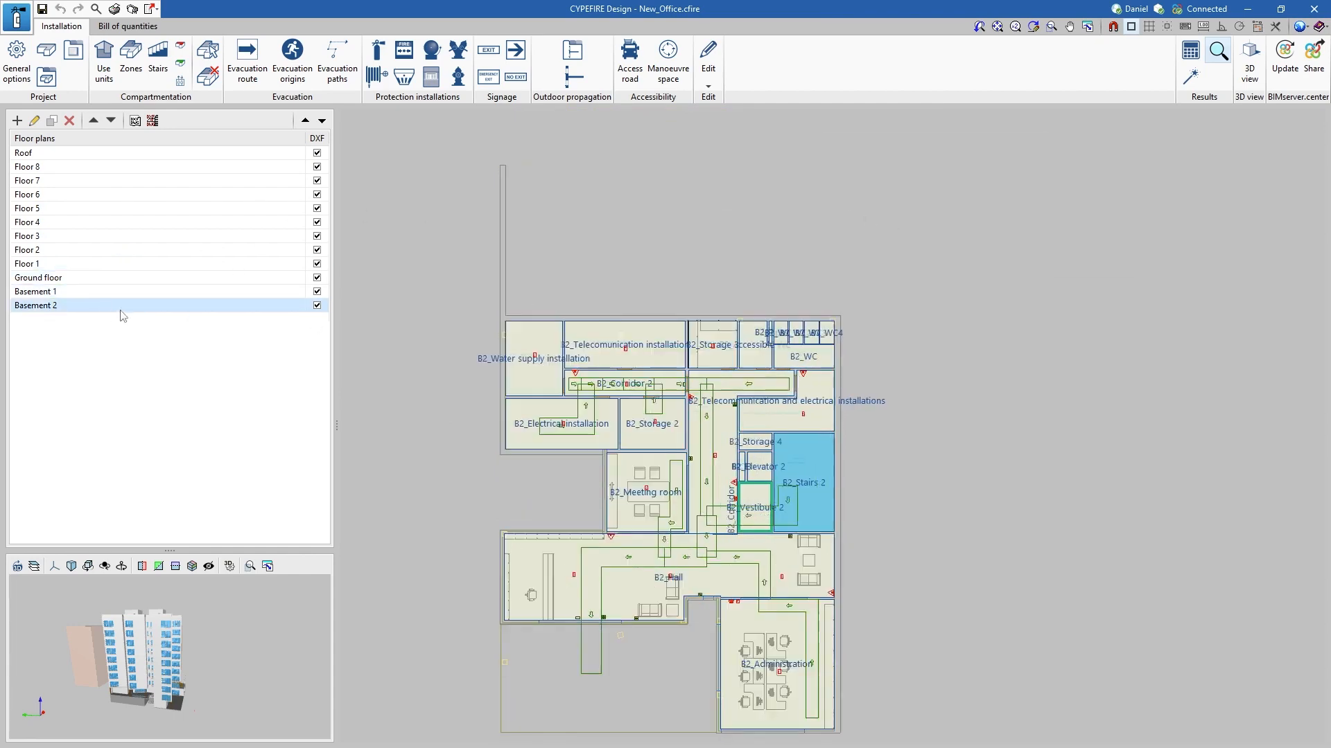
middle_click_drag(476, 369, 528, 289)
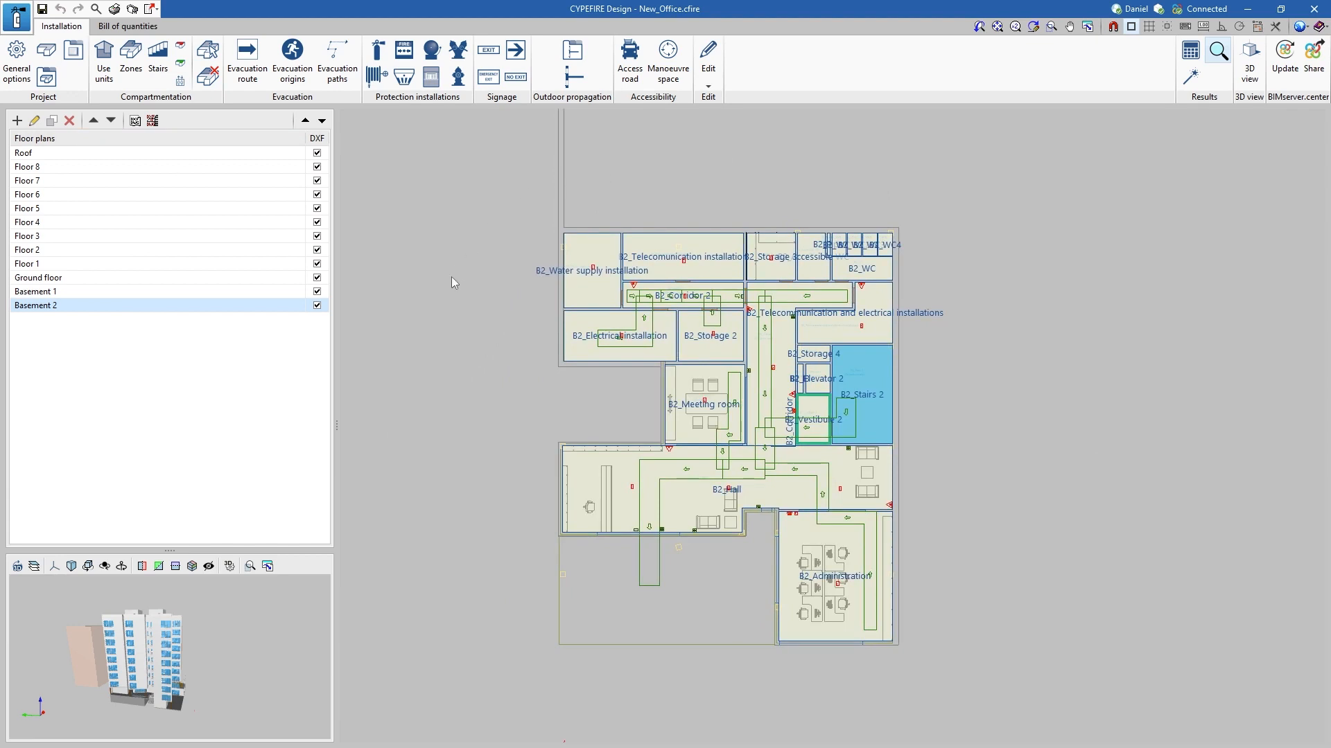
- Show the BIM model's Landscape element in the 3D view and inspect the building on its terrain
middle_click_drag(205, 647, 231, 641)
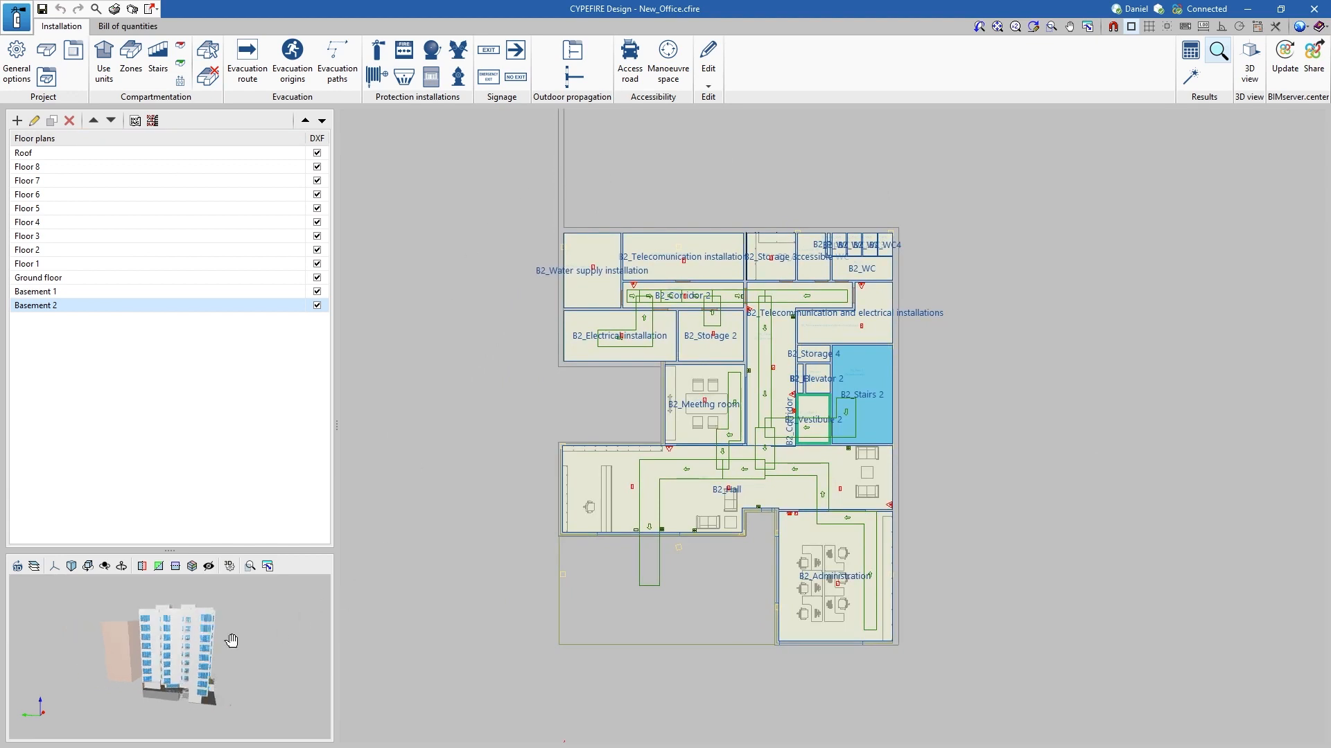
left_click_drag(232, 641, 209, 658)
left_click(34, 566)
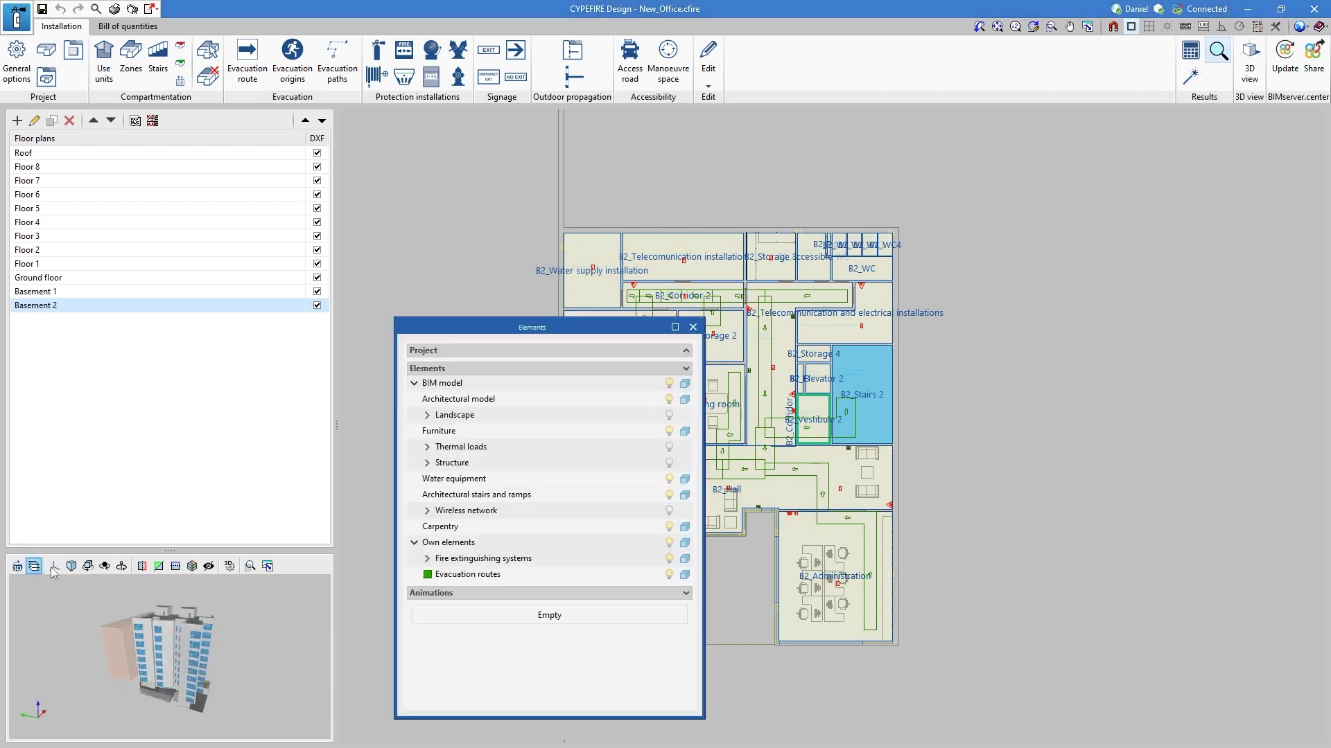
left_click(669, 415)
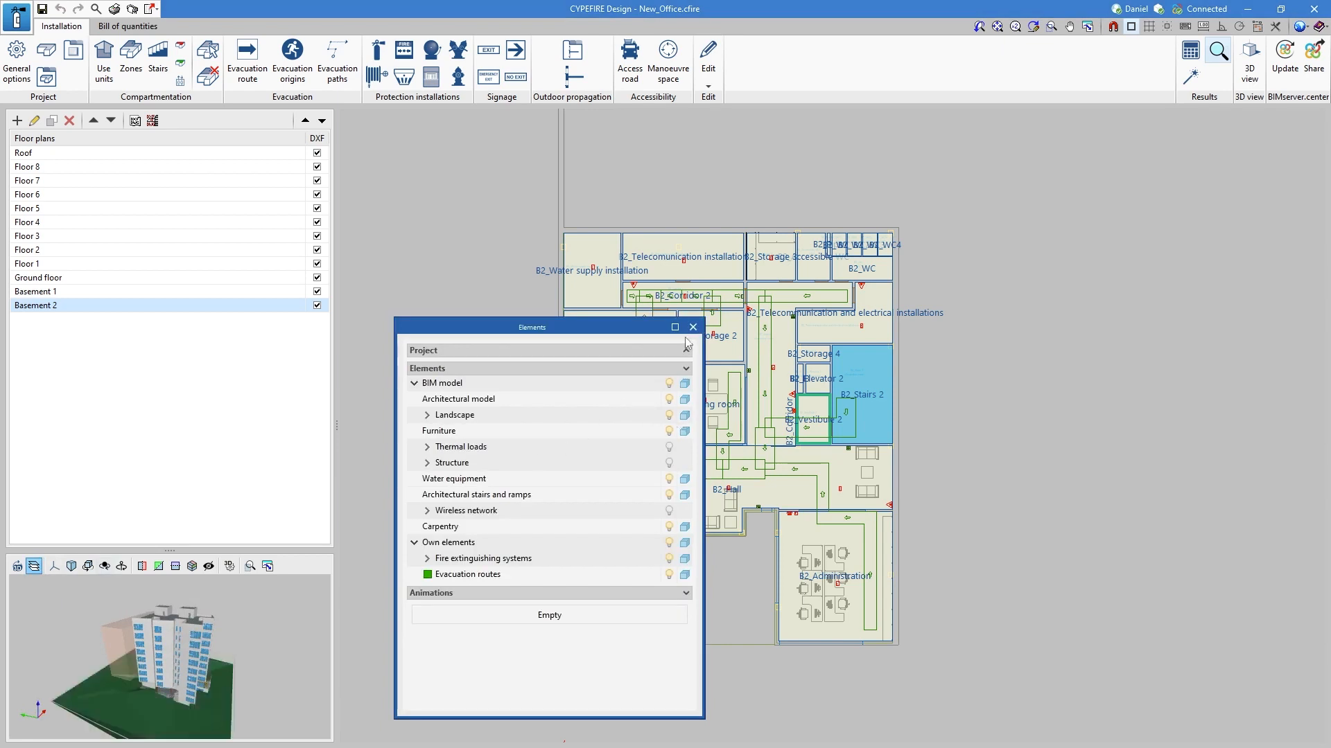
left_click(693, 327)
left_click_drag(162, 681, 173, 650)
scroll(168, 649, "up", 4)
scroll(173, 650, "down", 5)
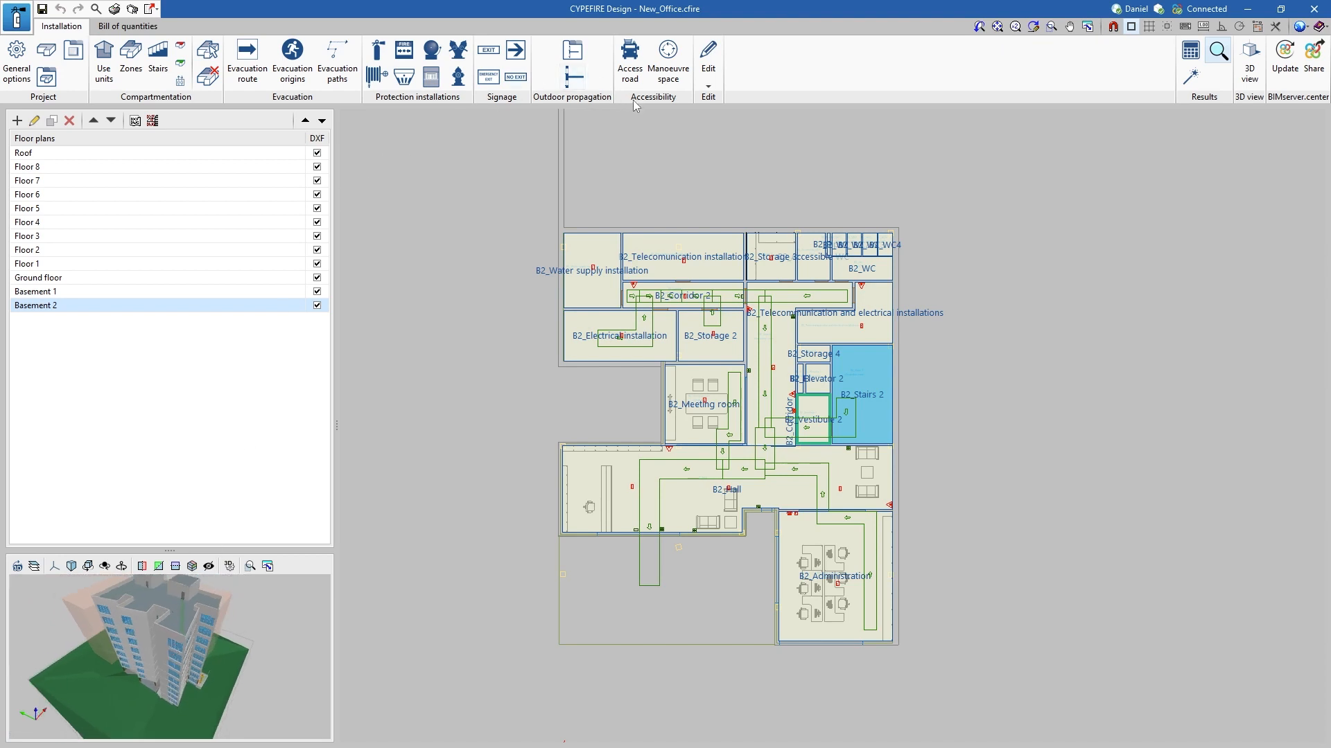
- Open the project's general options and view the building types offered by the French and Moroccan fire regulation assistants
mouse_move(217, 655)
left_mouse_down()
mouse_move(248, 644)
mouse_move(236, 650)
left_mouse_up()
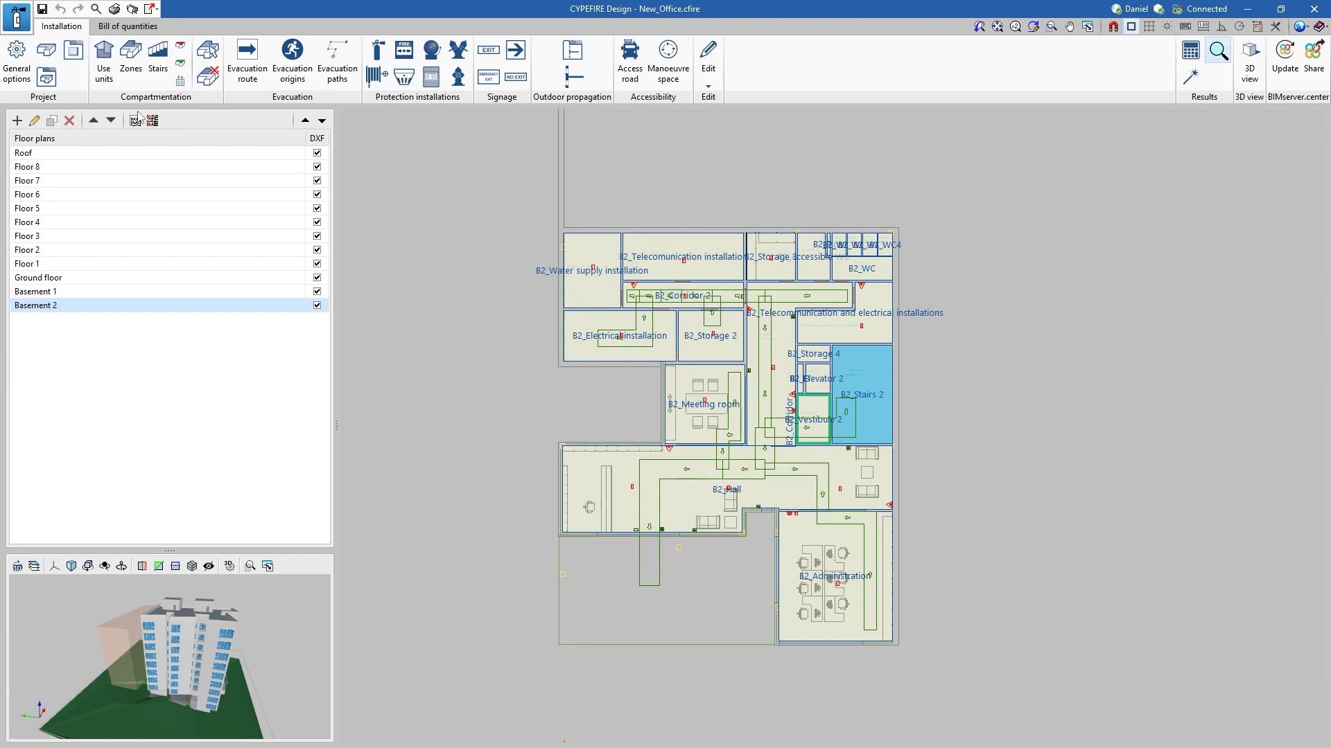
left_click(17, 70)
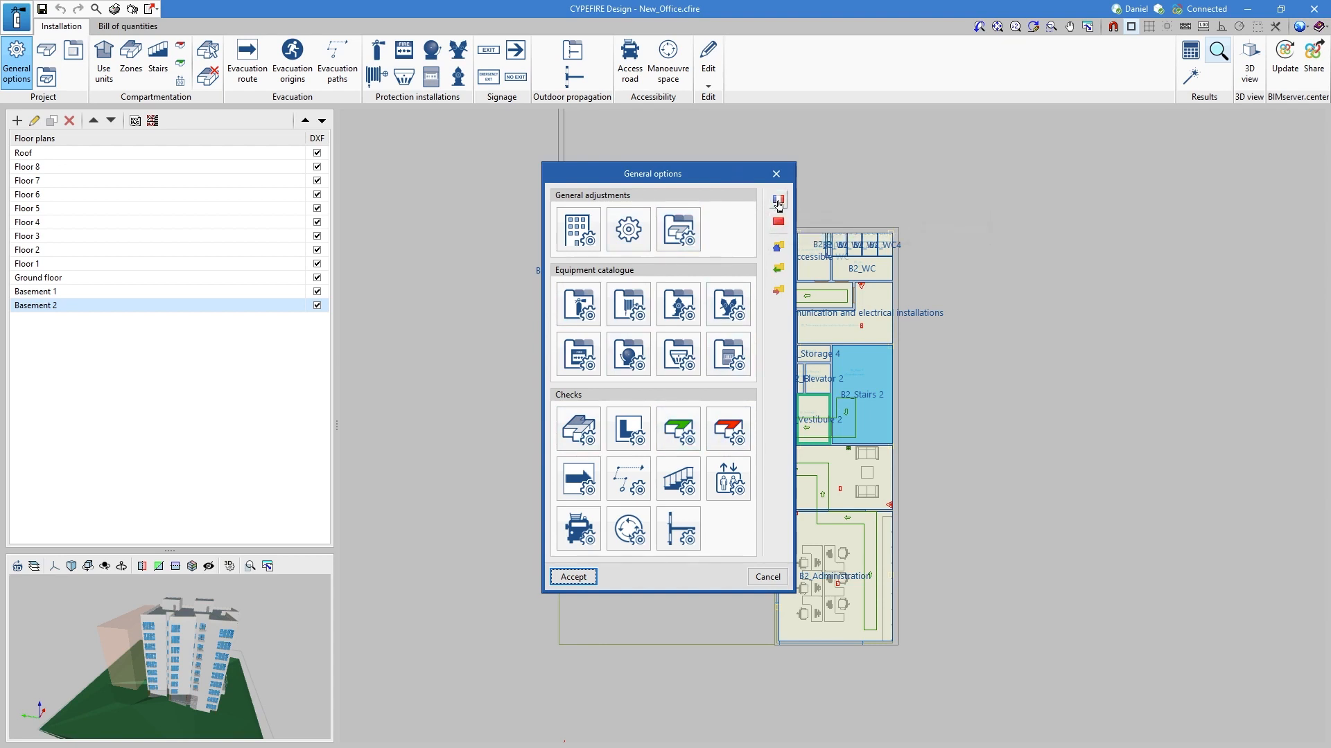
left_click(778, 222)
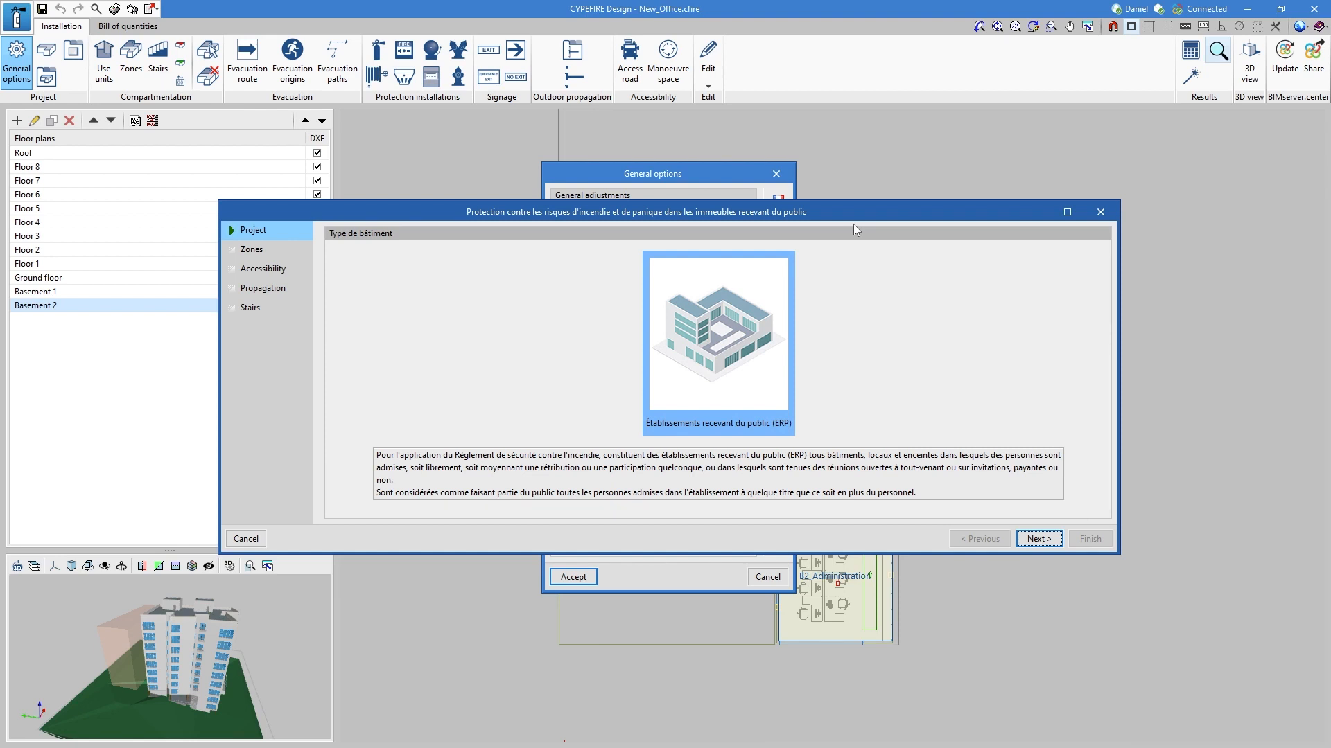
left_click(1100, 212)
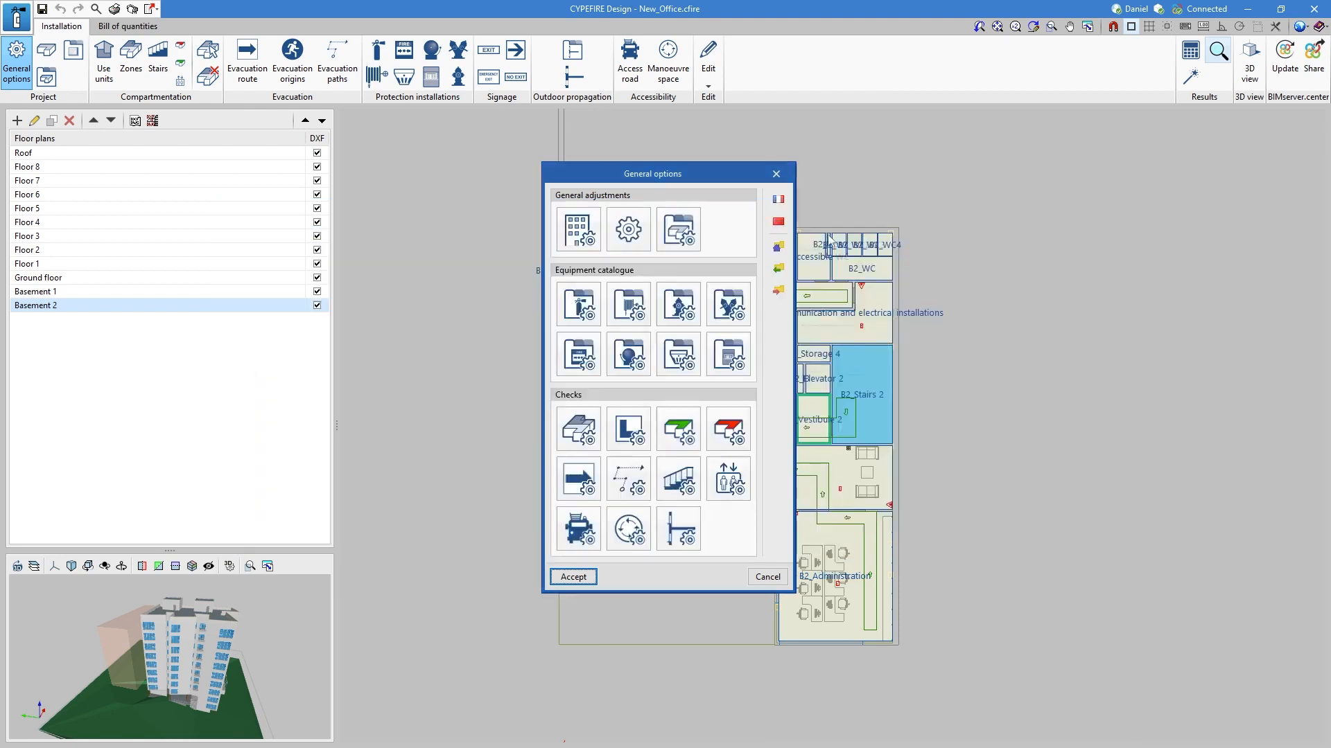
left_click(779, 223)
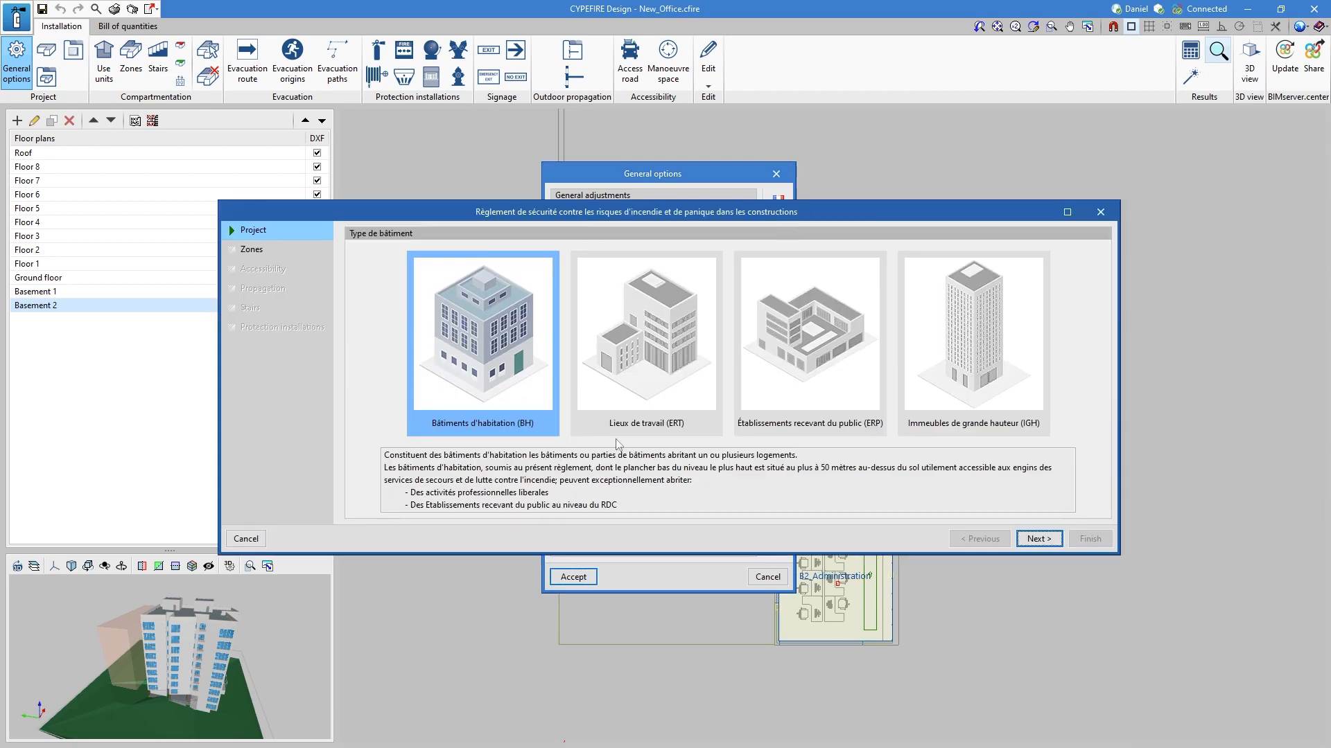
left_click(1101, 212)
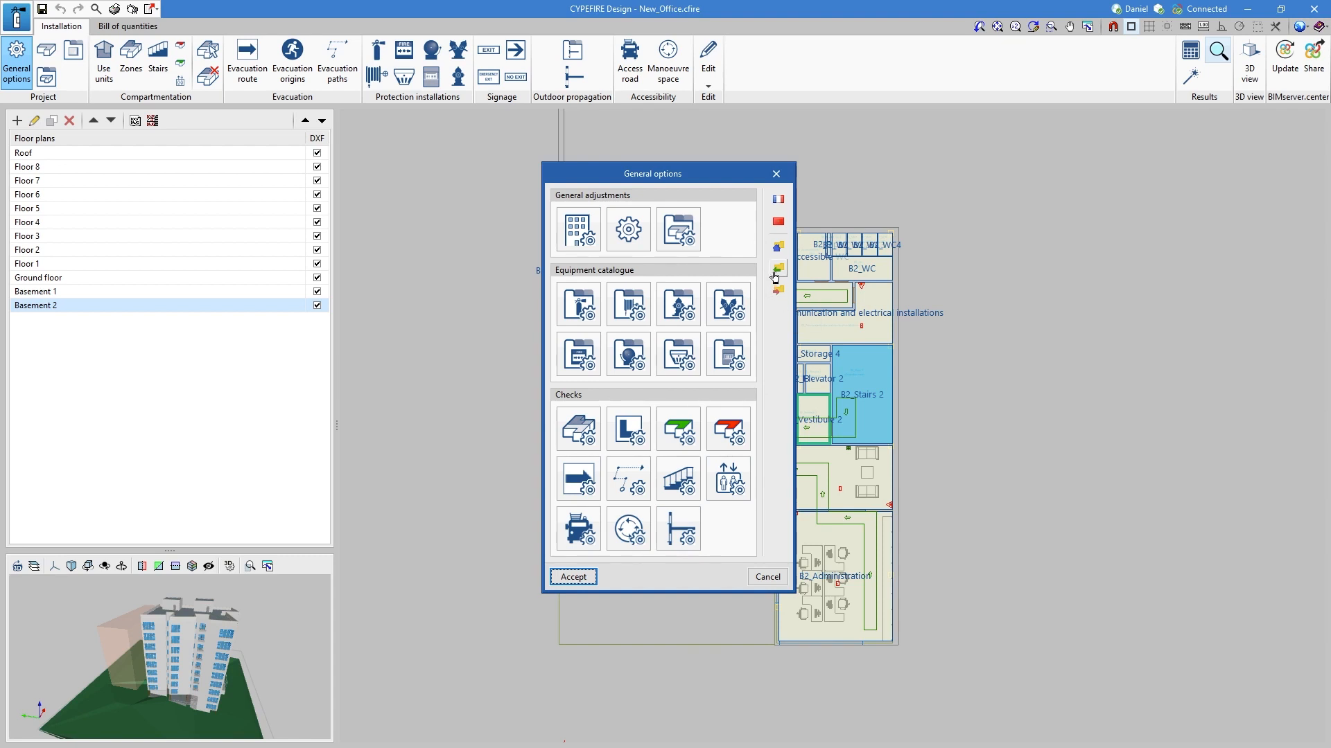
- View the export and import settings for the general options, leaving both without transferring a file
left_click(778, 298)
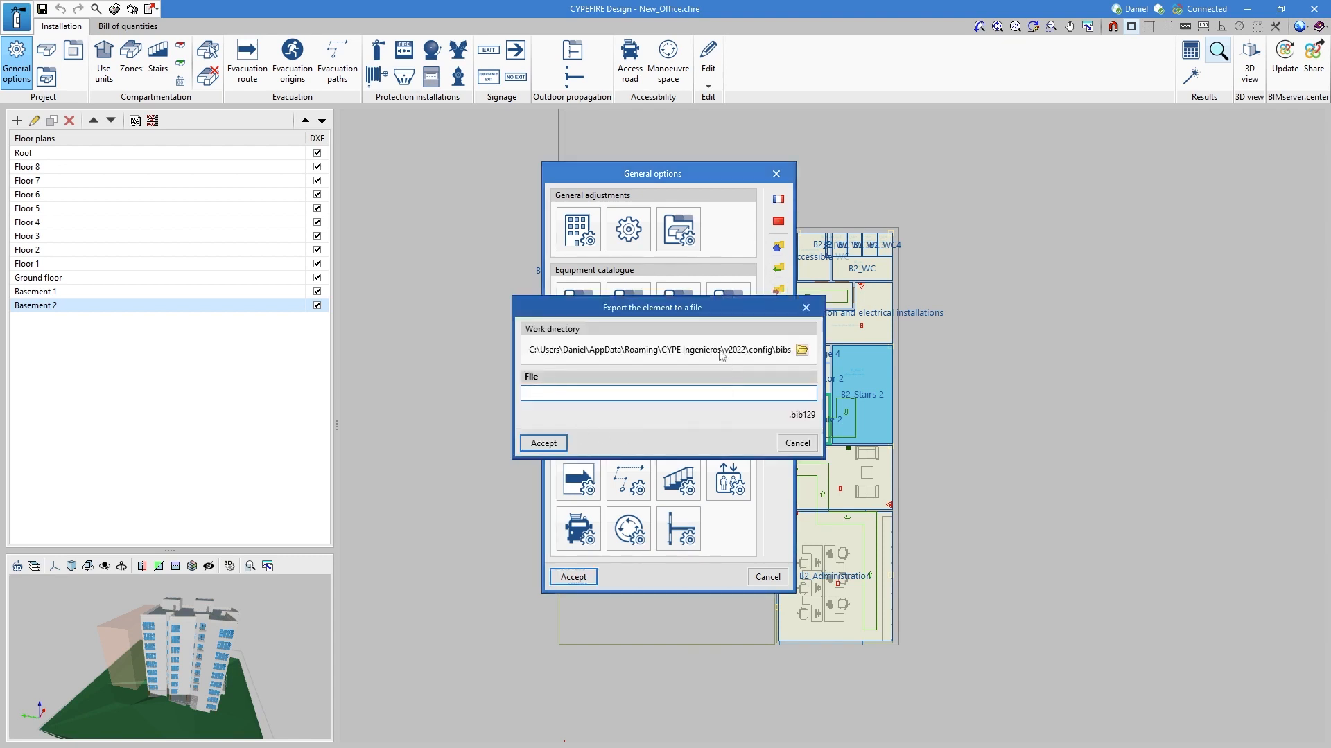
left_click(806, 309)
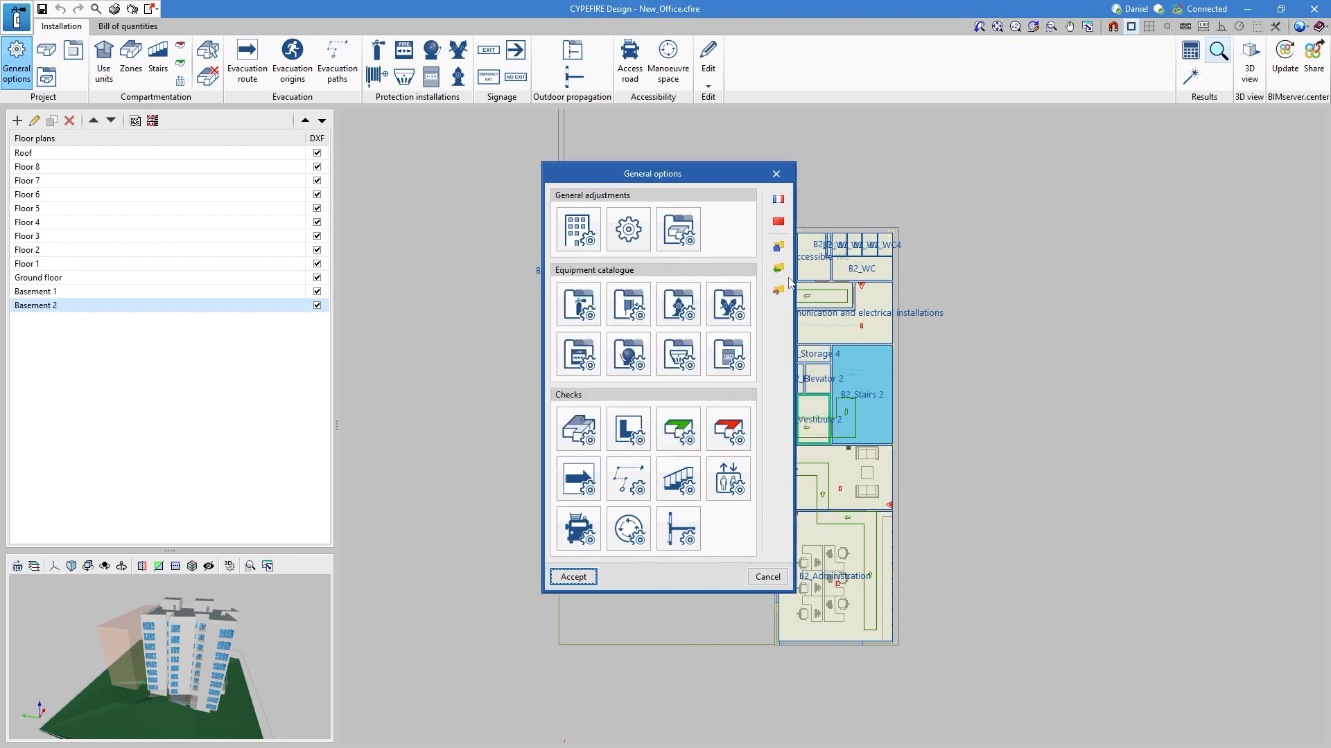
left_click(779, 268)
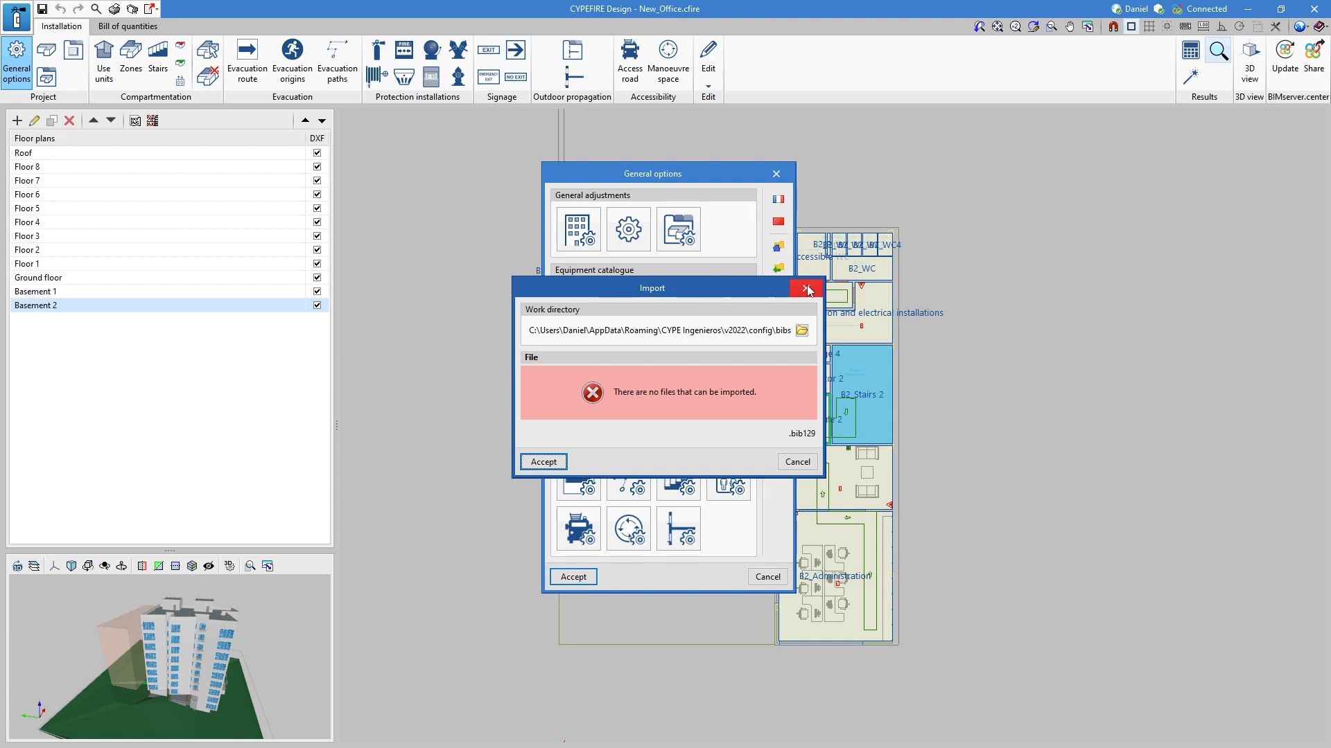
left_click(806, 289)
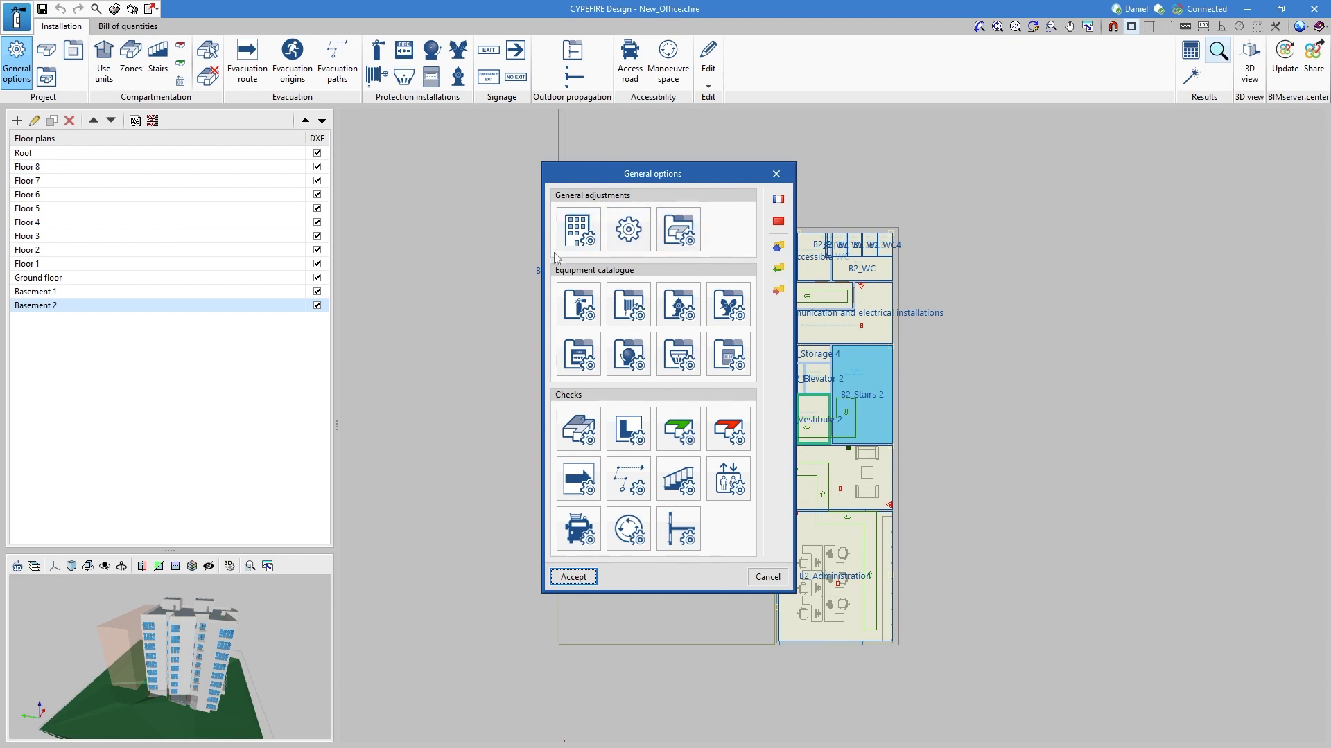
- Try enabling the building limits for access roads, manoeuvre spaces, standpipe-to-hydrant separation and allowable occupancy, and discard them
left_click(581, 244)
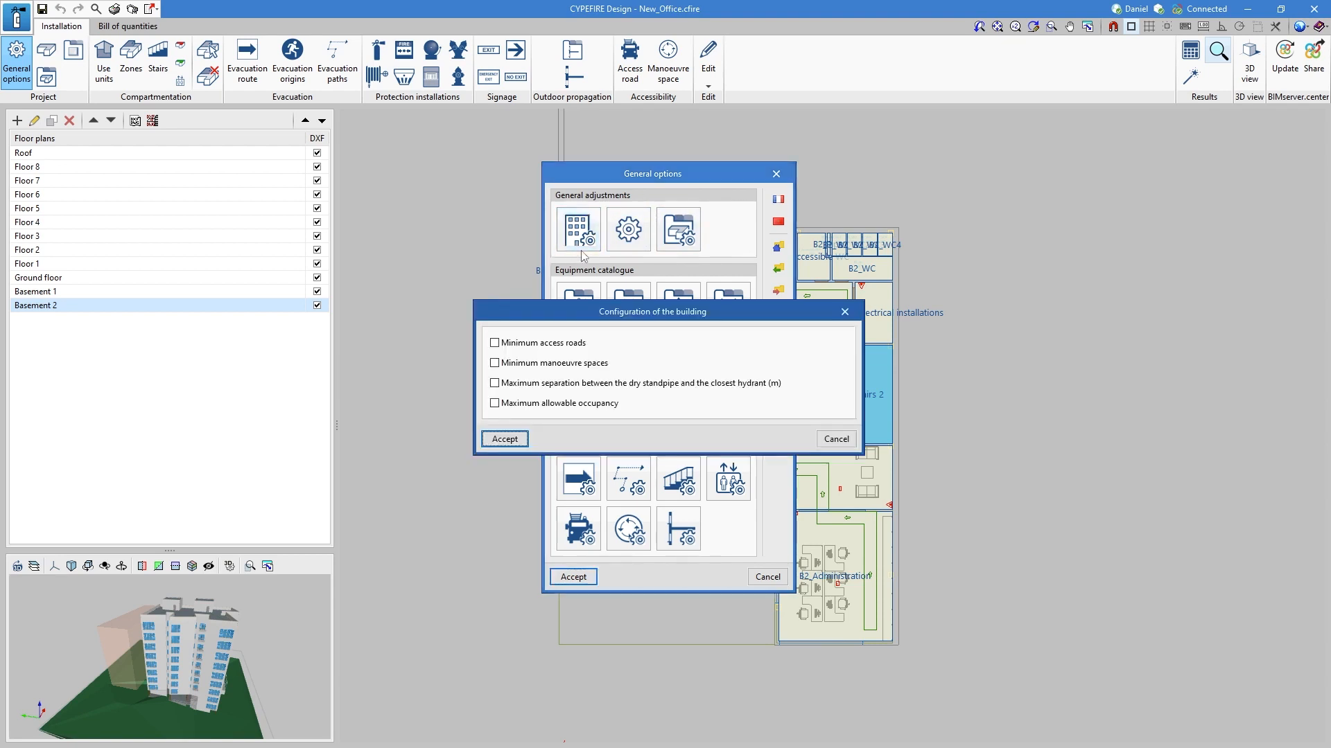
left_click(495, 342)
left_click(495, 363)
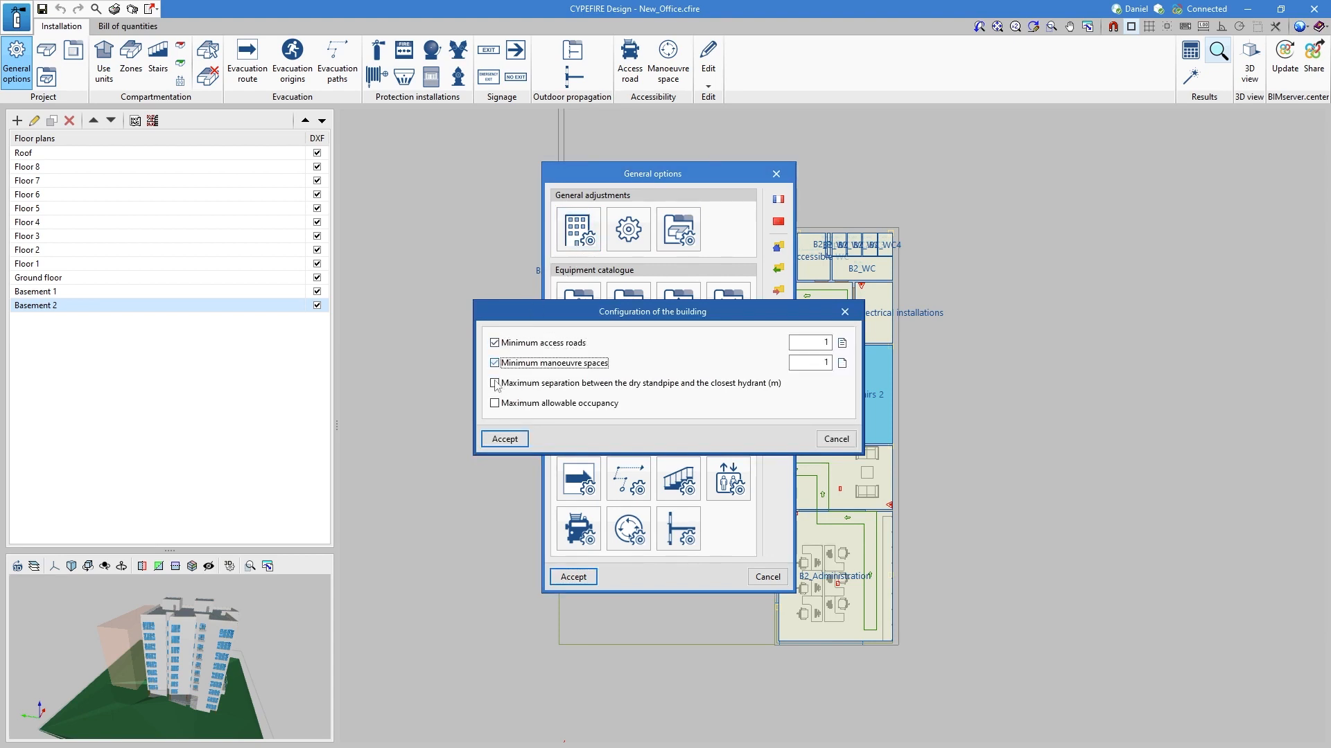
left_click(495, 382)
left_click(495, 403)
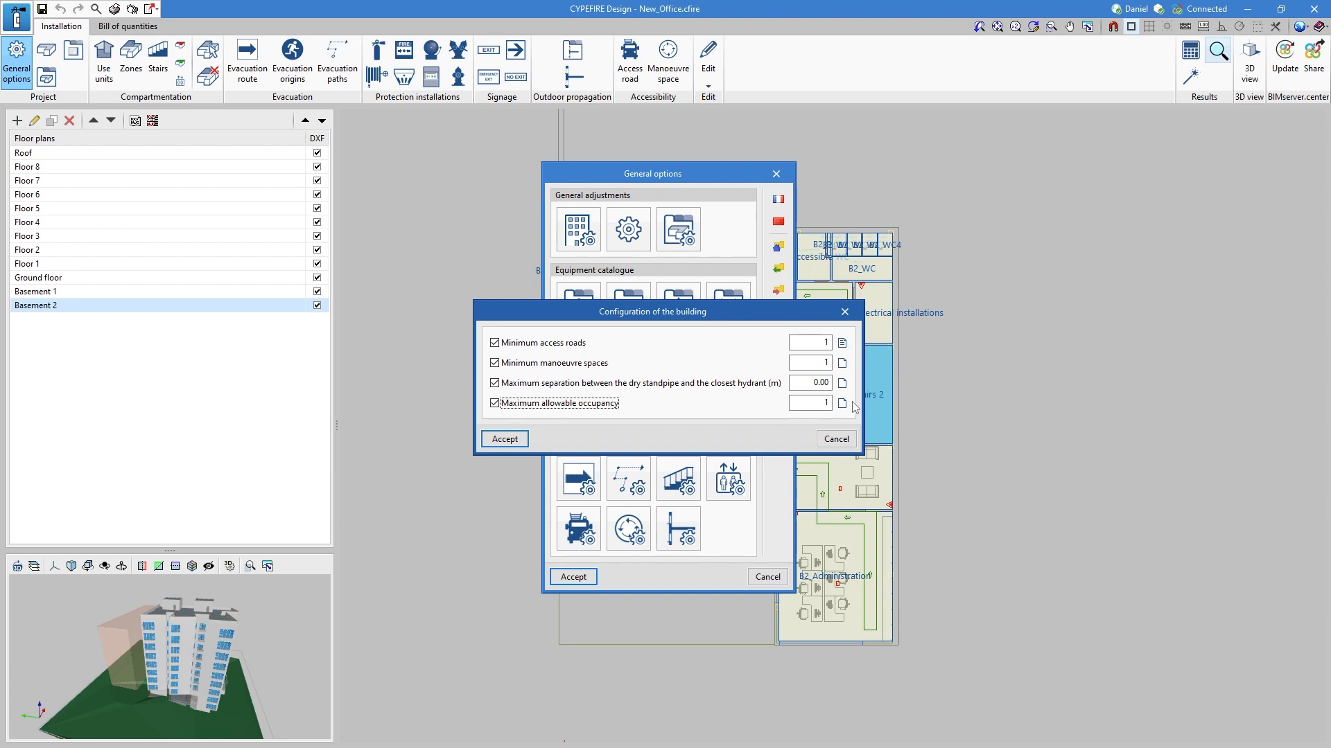
left_click(836, 439)
- Review the design and fire resistance adjustments and the space occupancy list, including a blank entry and the Amusement arcade entry
left_click(643, 243)
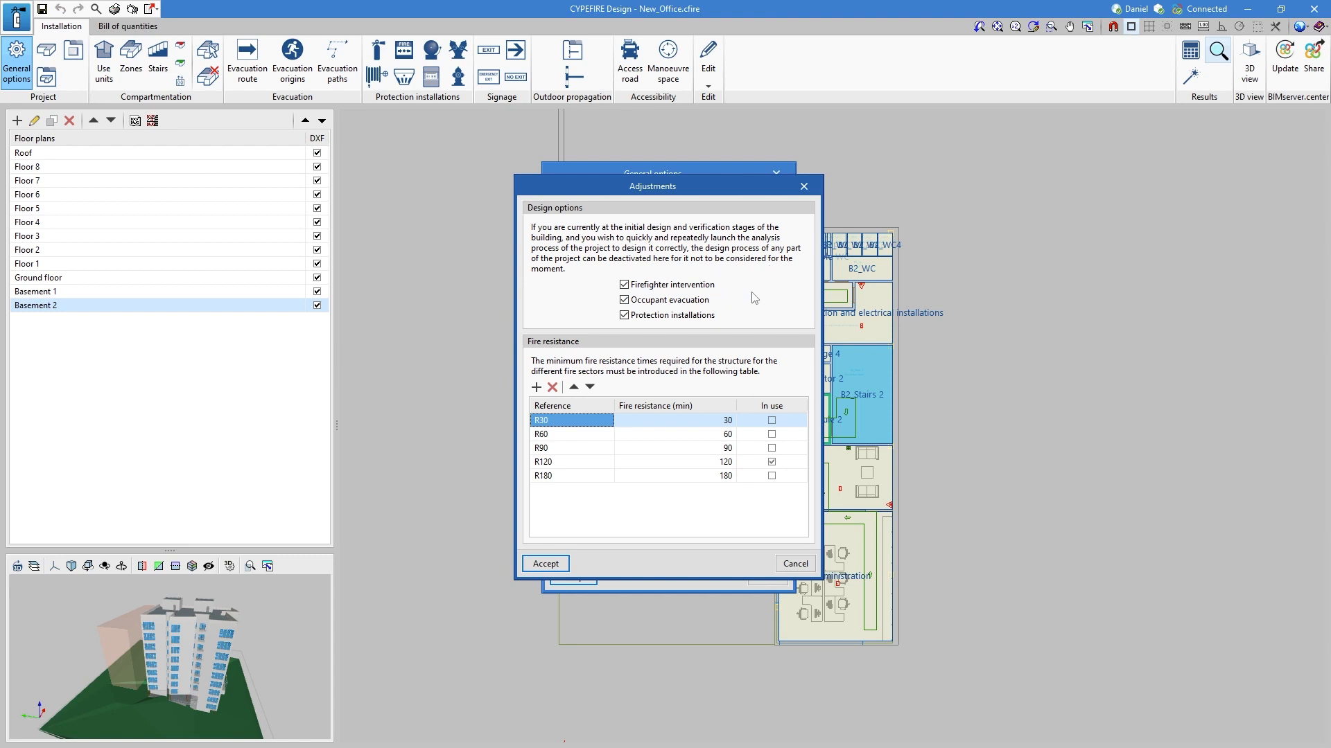
left_click(804, 186)
left_click(687, 235)
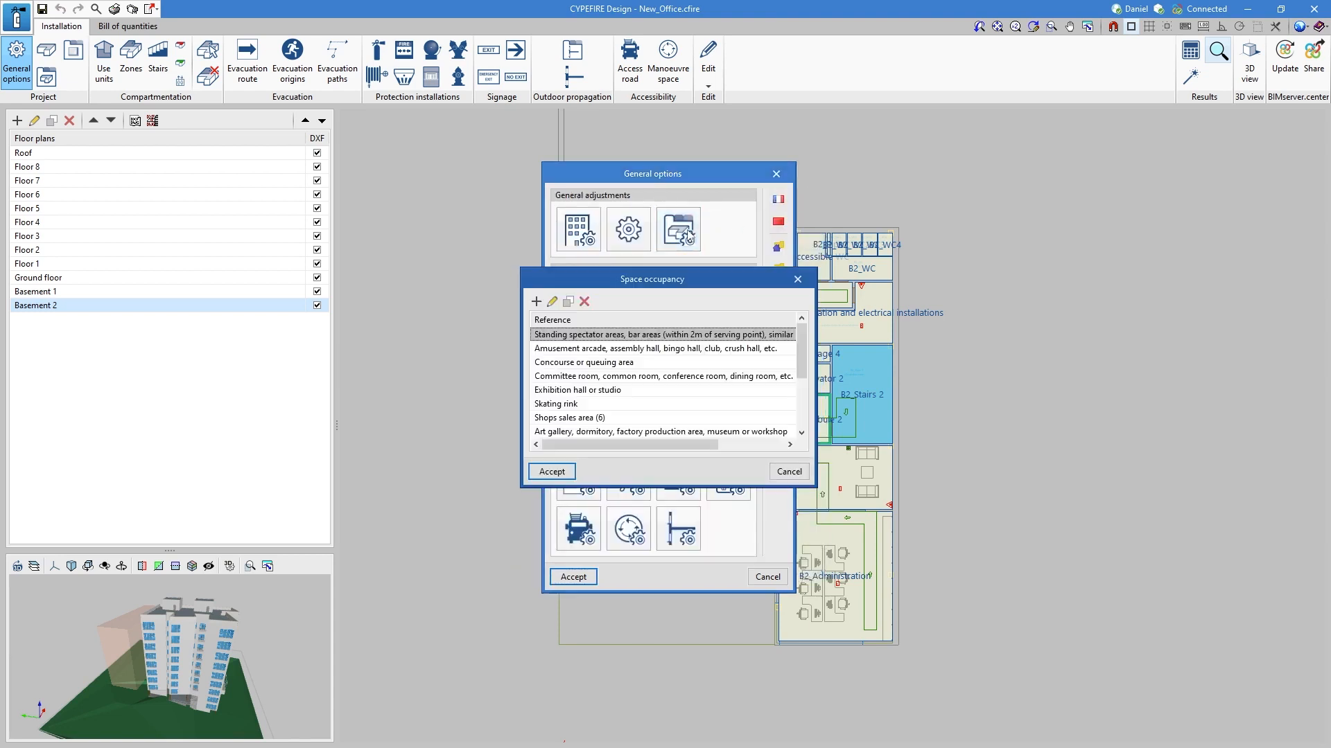
left_click_drag(706, 279, 700, 236)
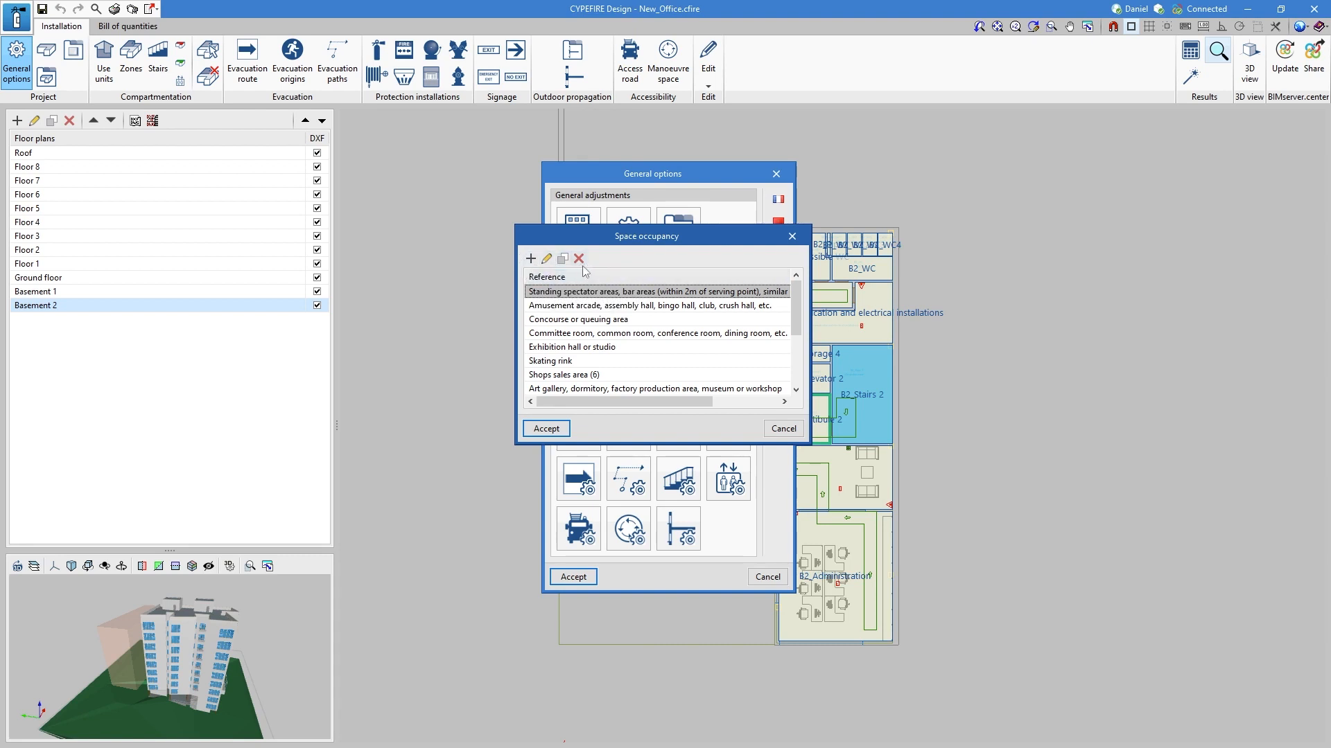
left_click(531, 259)
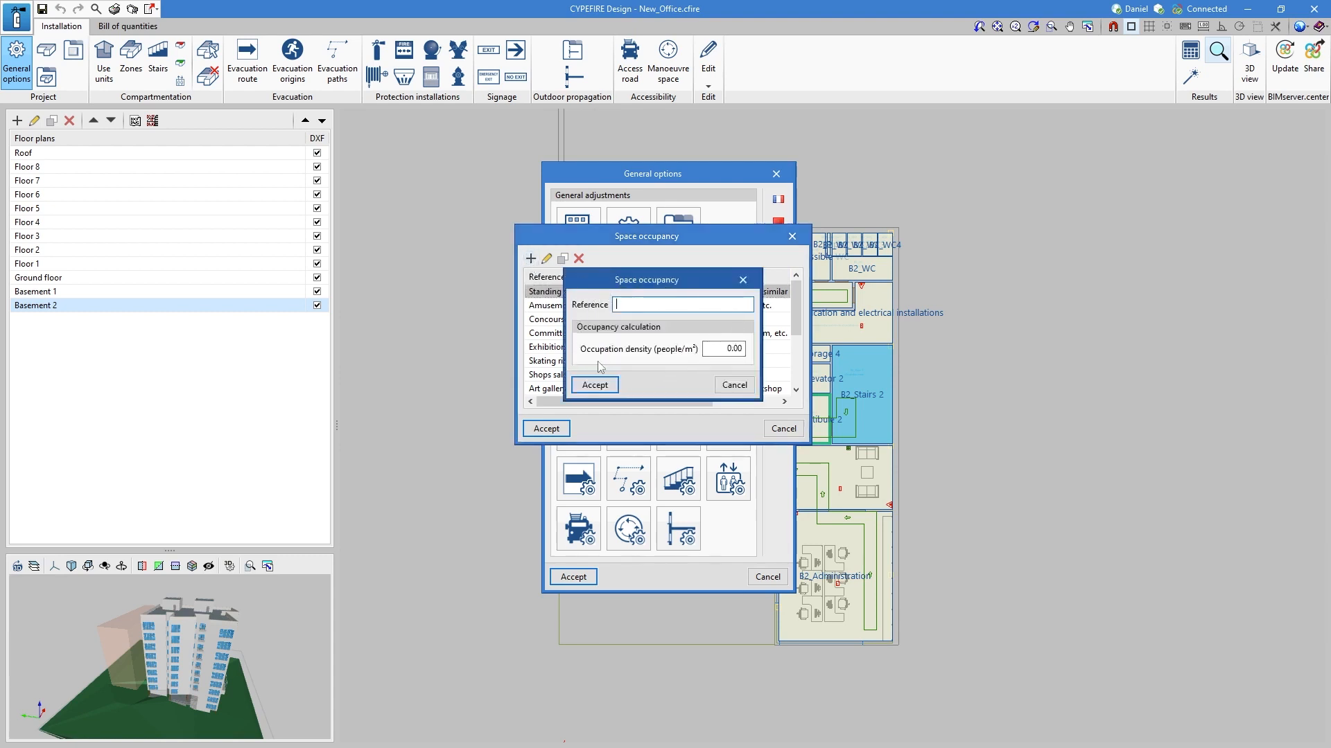
left_click(742, 281)
left_click(556, 305)
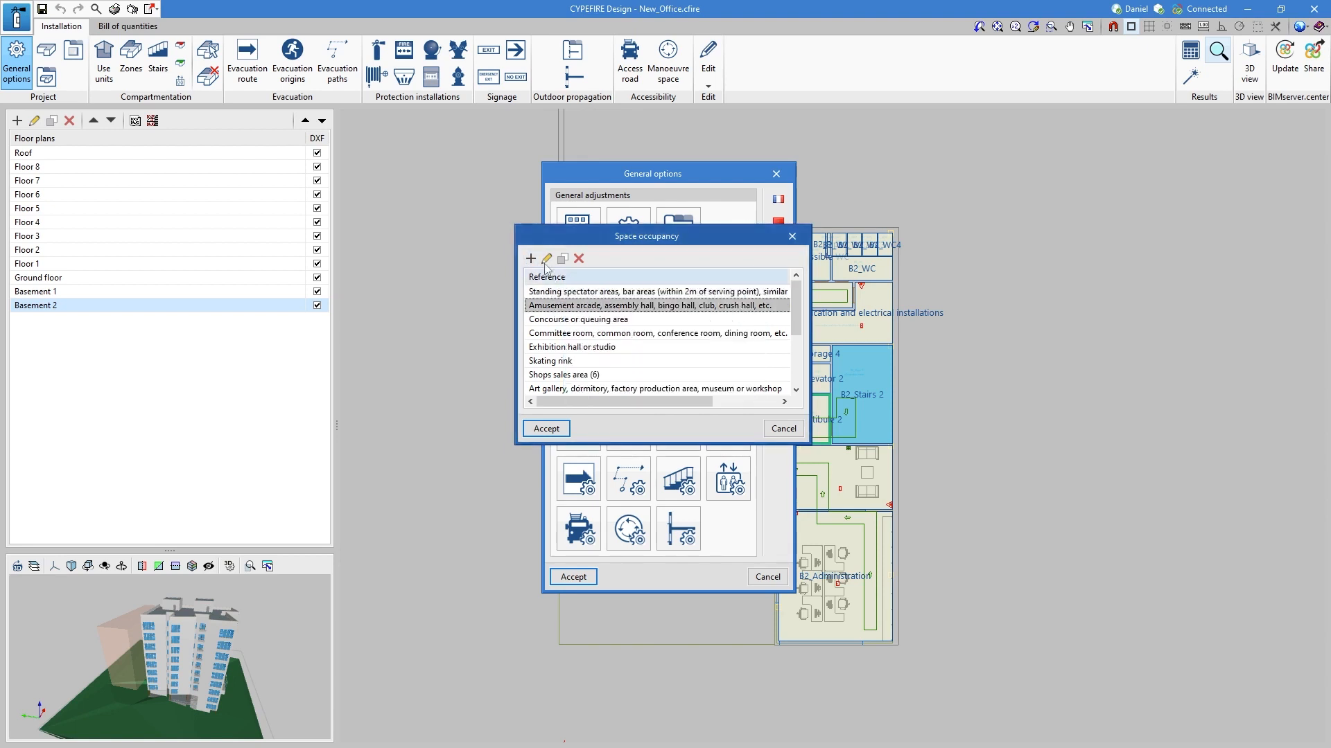
left_click(547, 260)
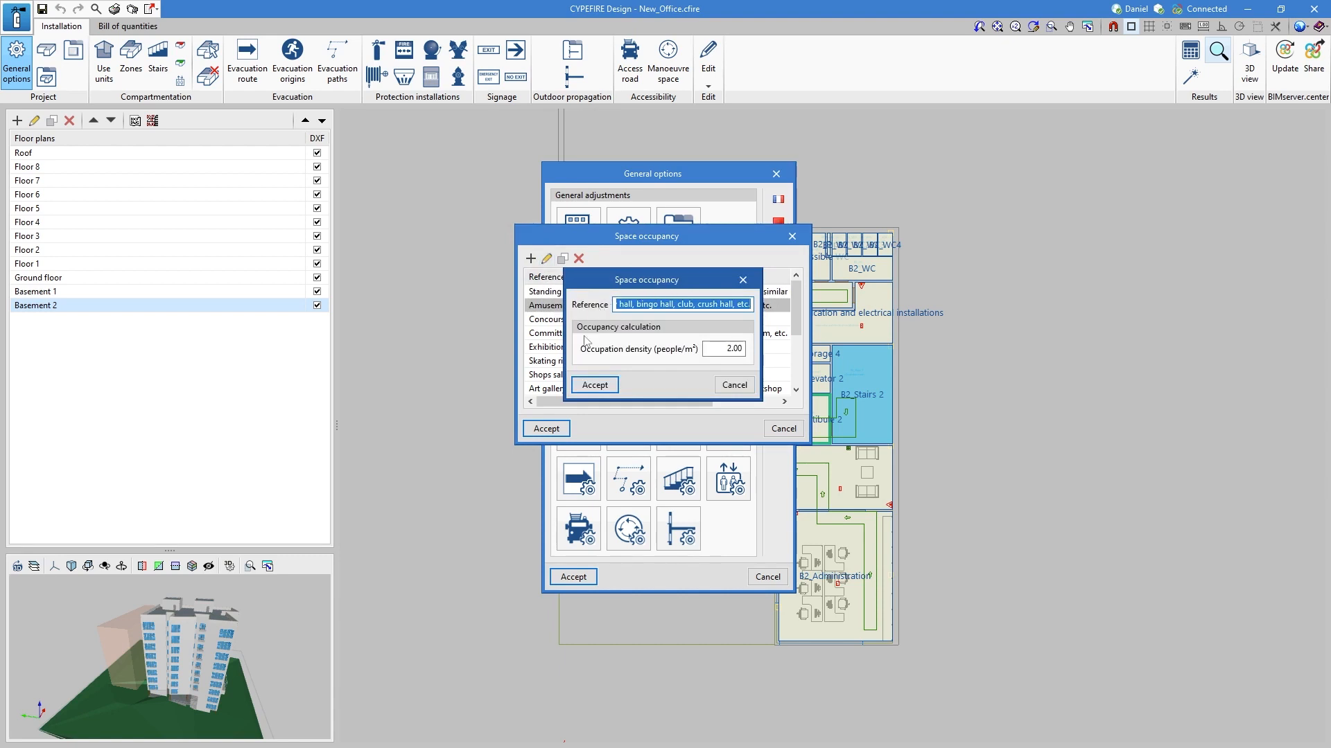
left_click(734, 385)
left_click(792, 237)
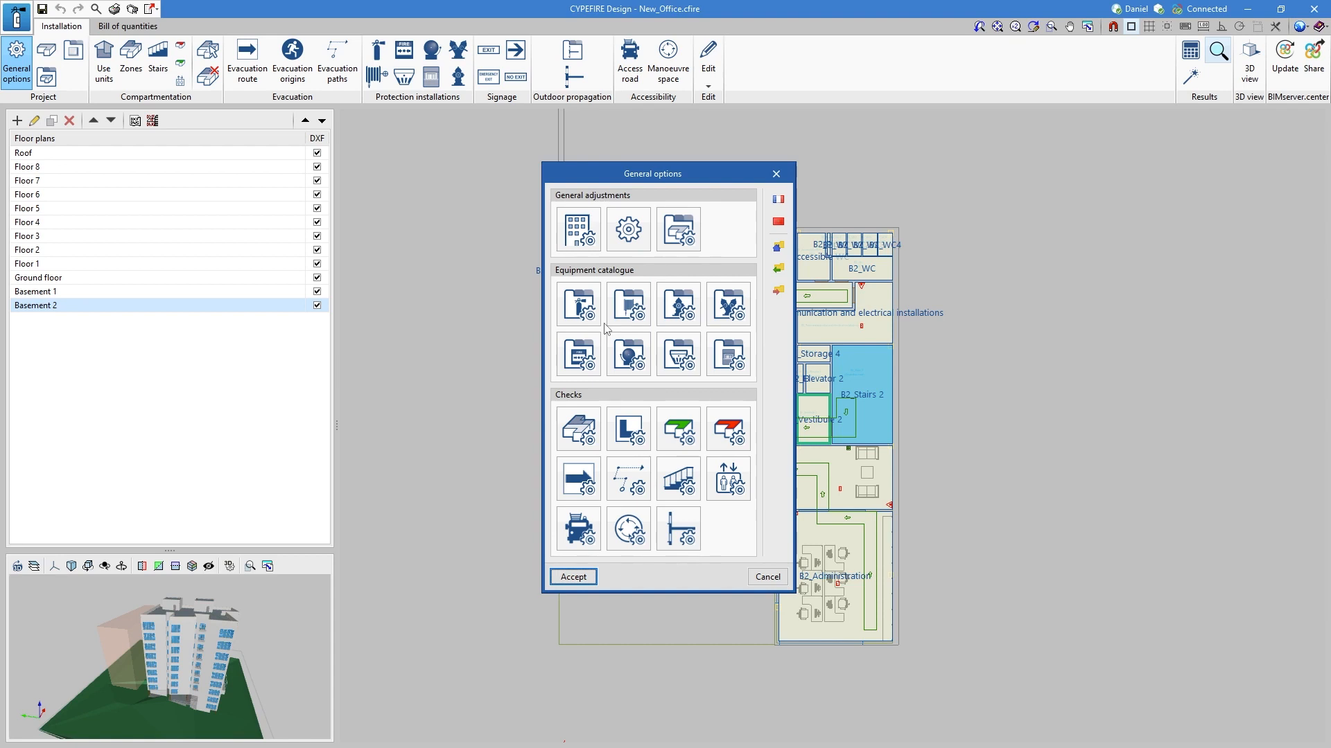
- Examine the Powder Fire Extinguisher 15 A - 55 B catalogue entry, including its description and the selectable extinguisher types
left_click(597, 323)
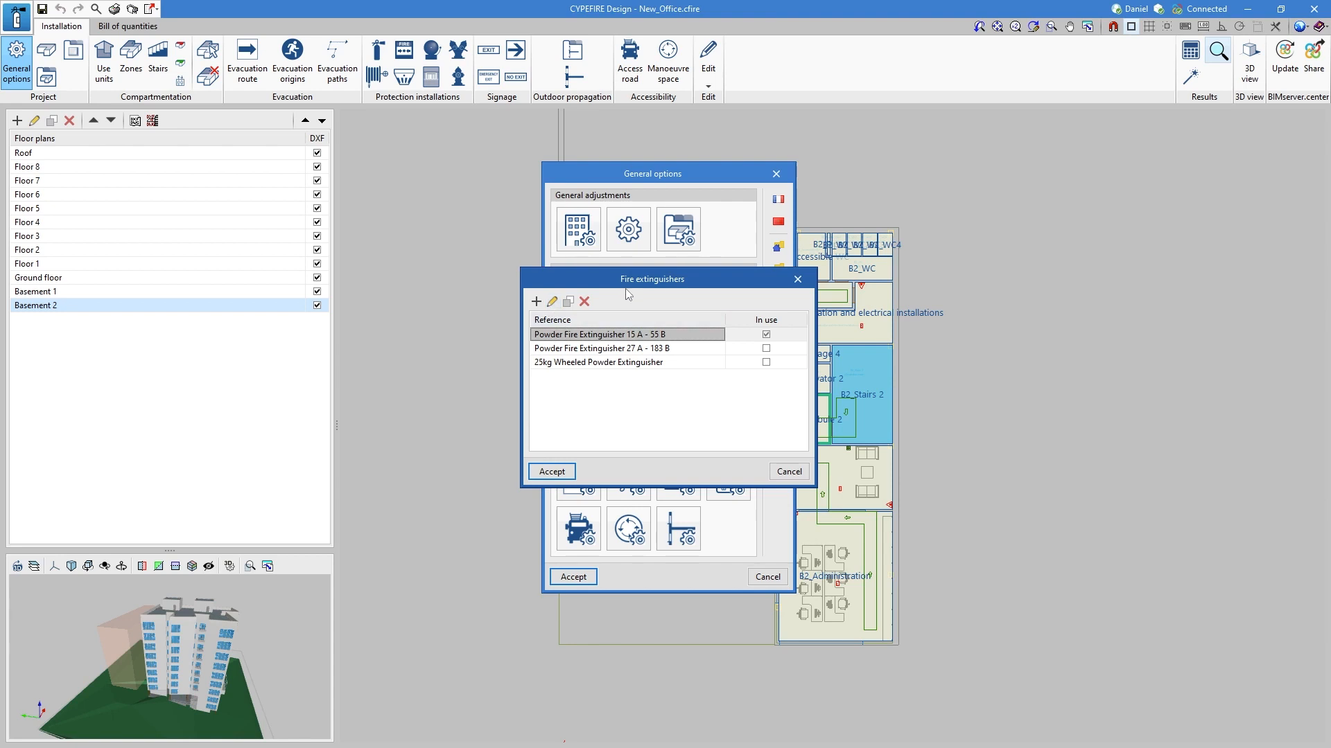
left_click(553, 302)
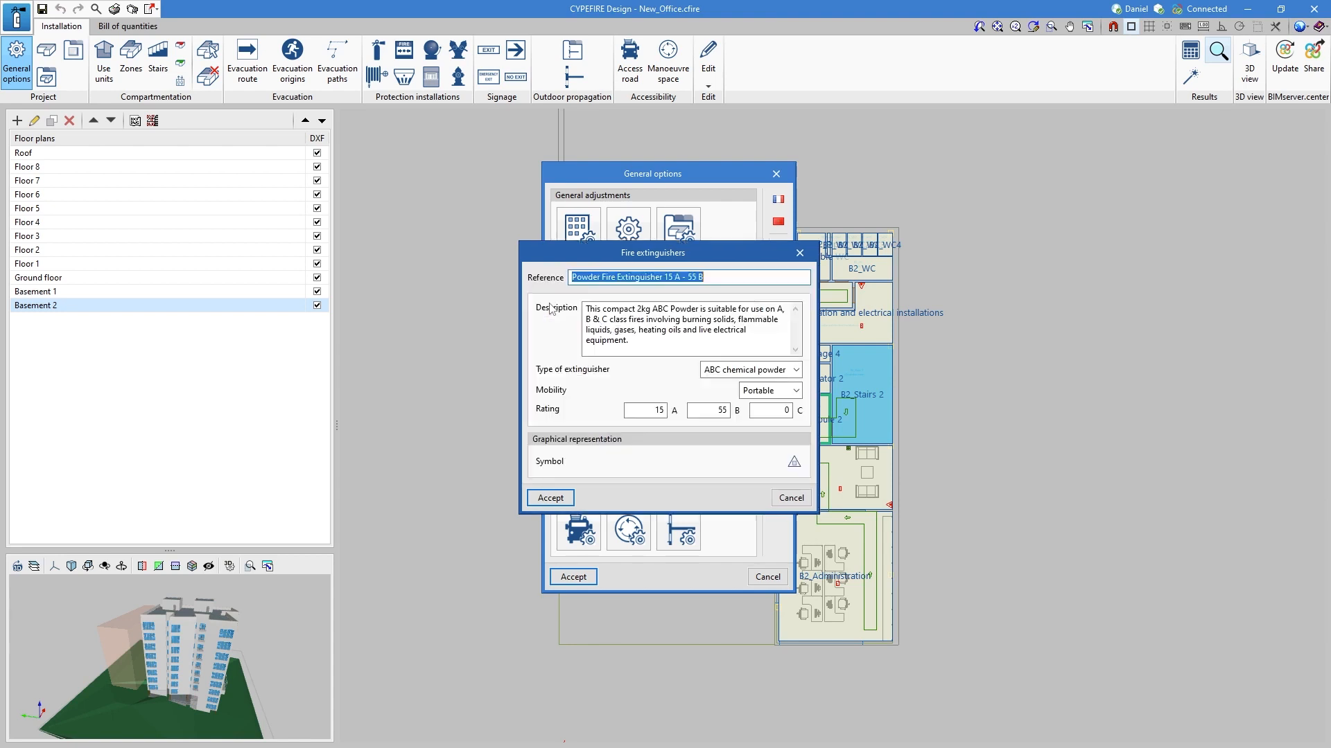
left_click(776, 280)
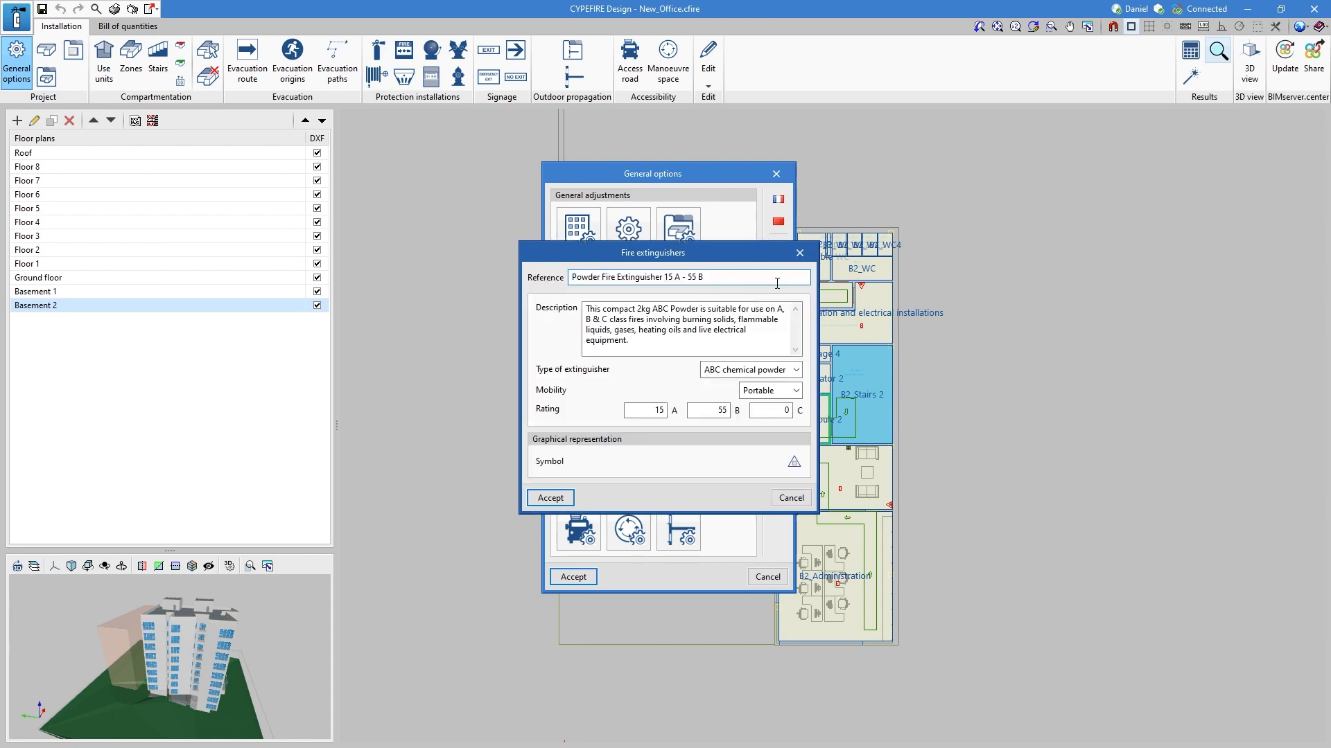
left_click(785, 336)
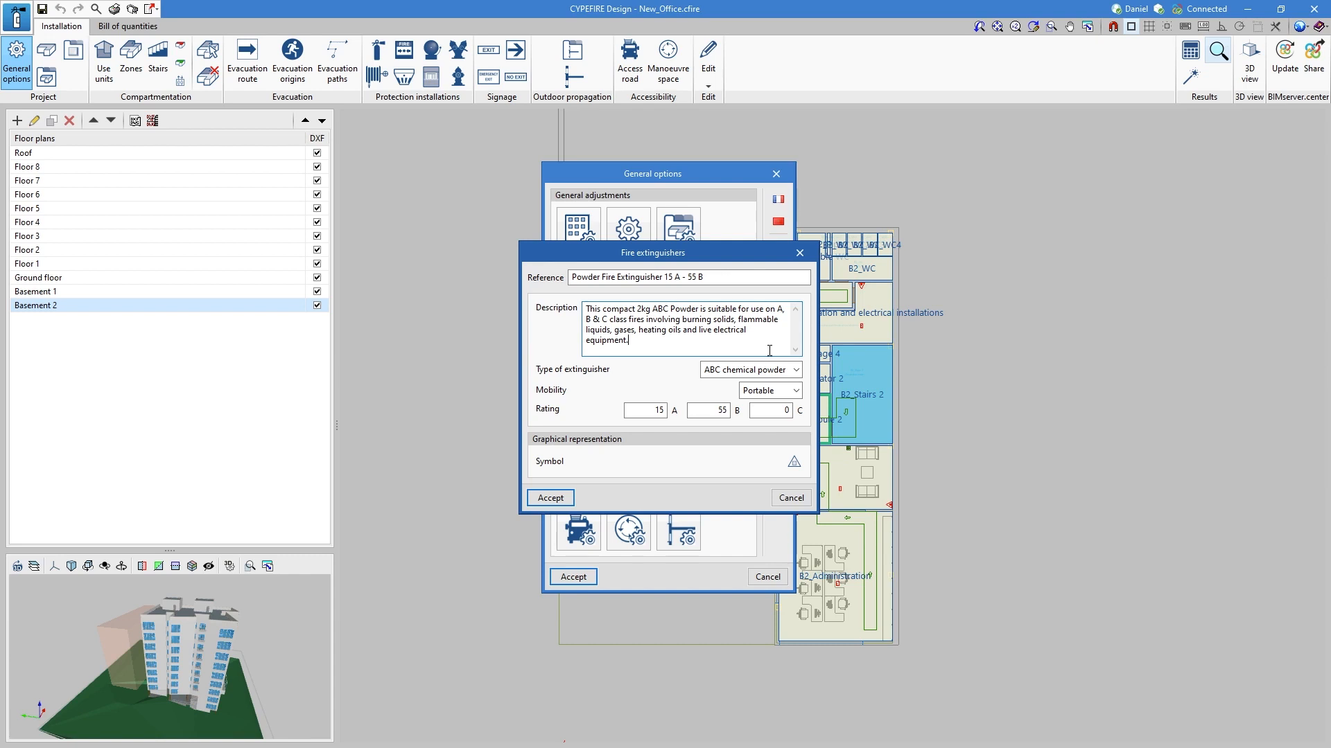
left_click(798, 371)
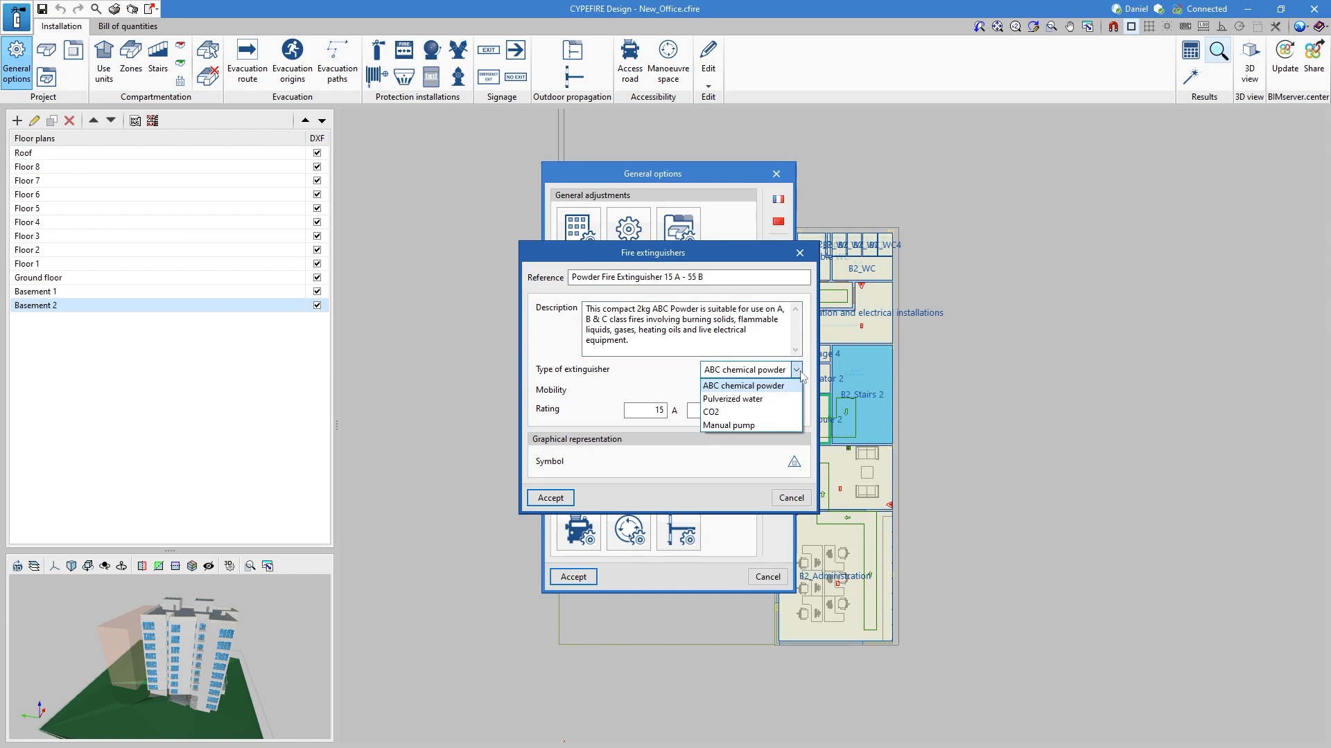
left_click(797, 372)
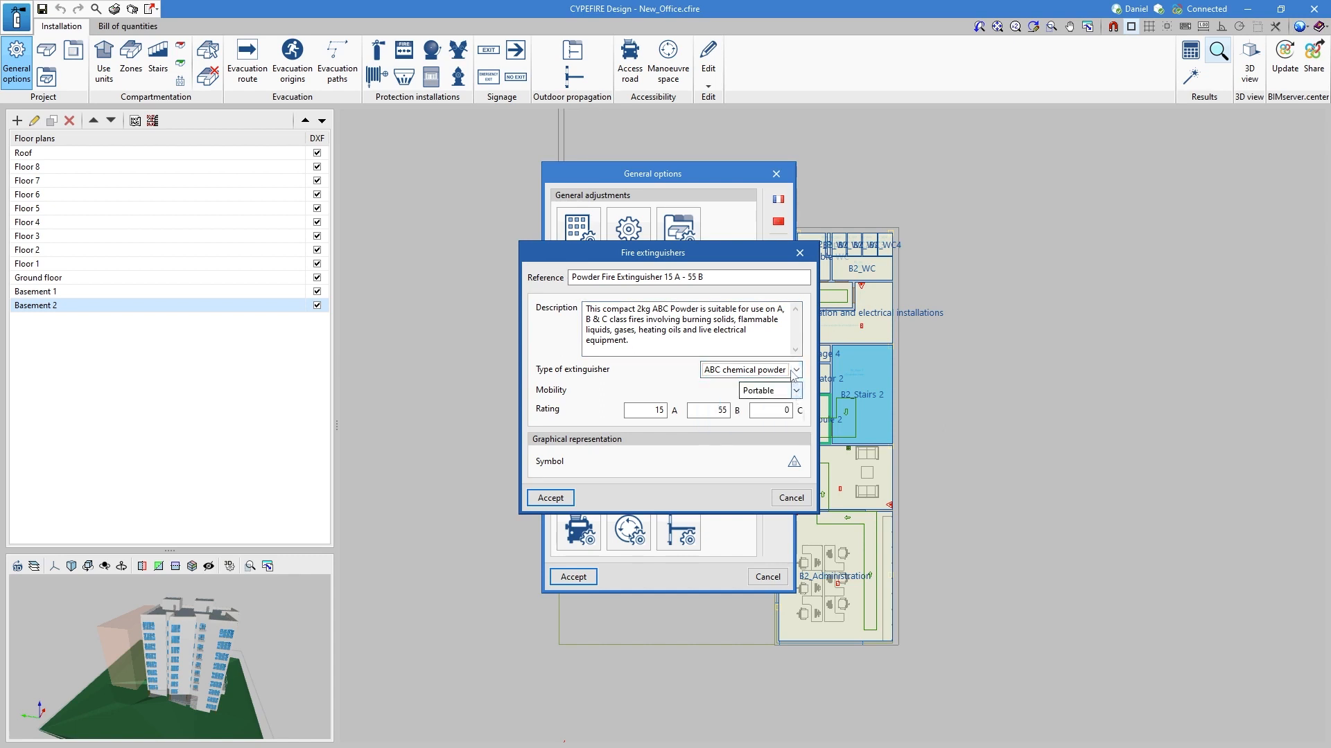
- Try CO2 as the fire extinguisher's type, view its available symbols and discard the changes to the entry
left_click(798, 372)
left_click(785, 413)
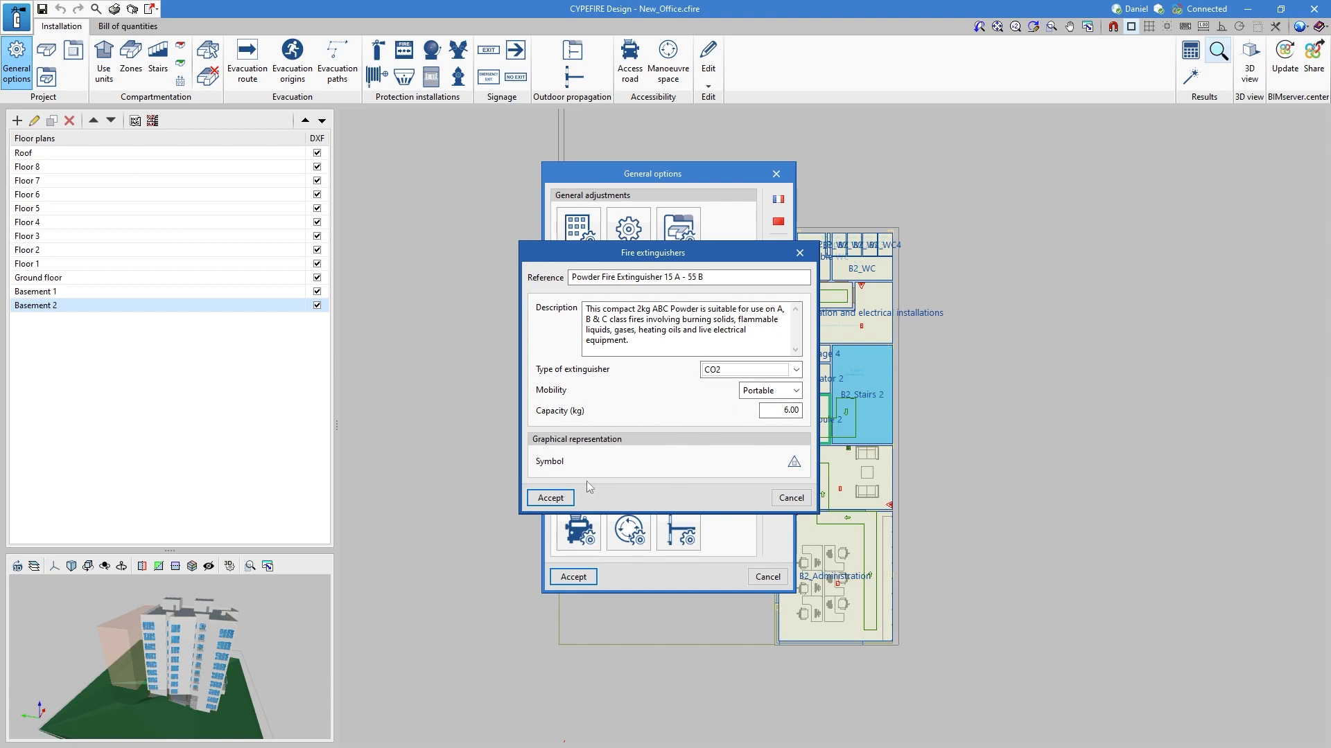
left_click(794, 463)
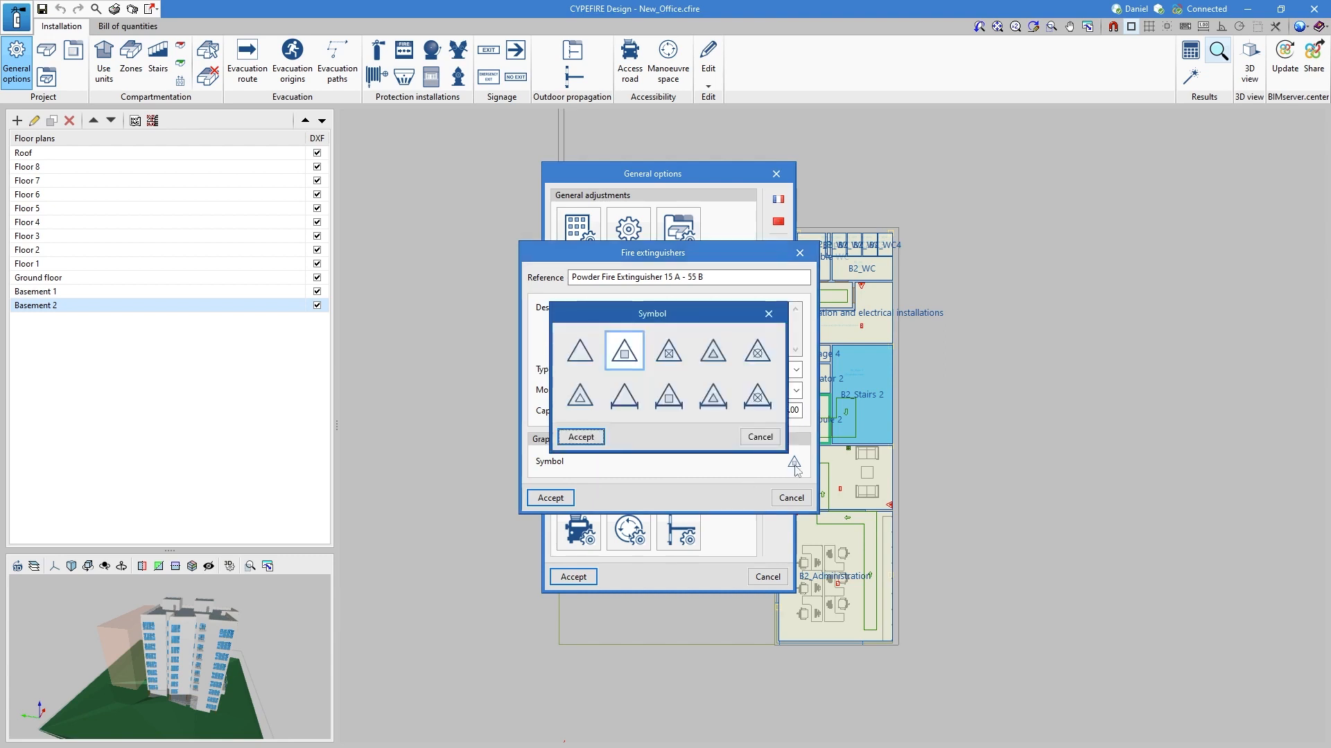
left_click(769, 314)
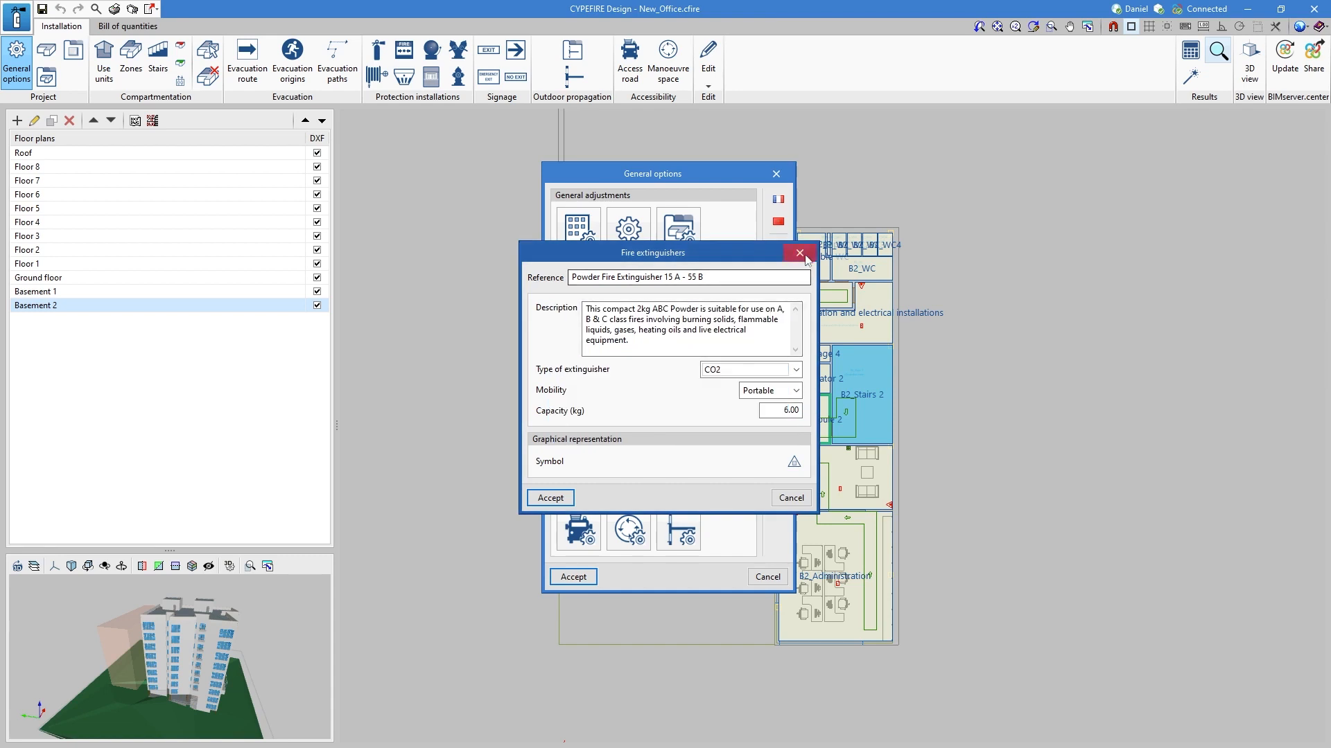
left_click(800, 253)
left_click(798, 280)
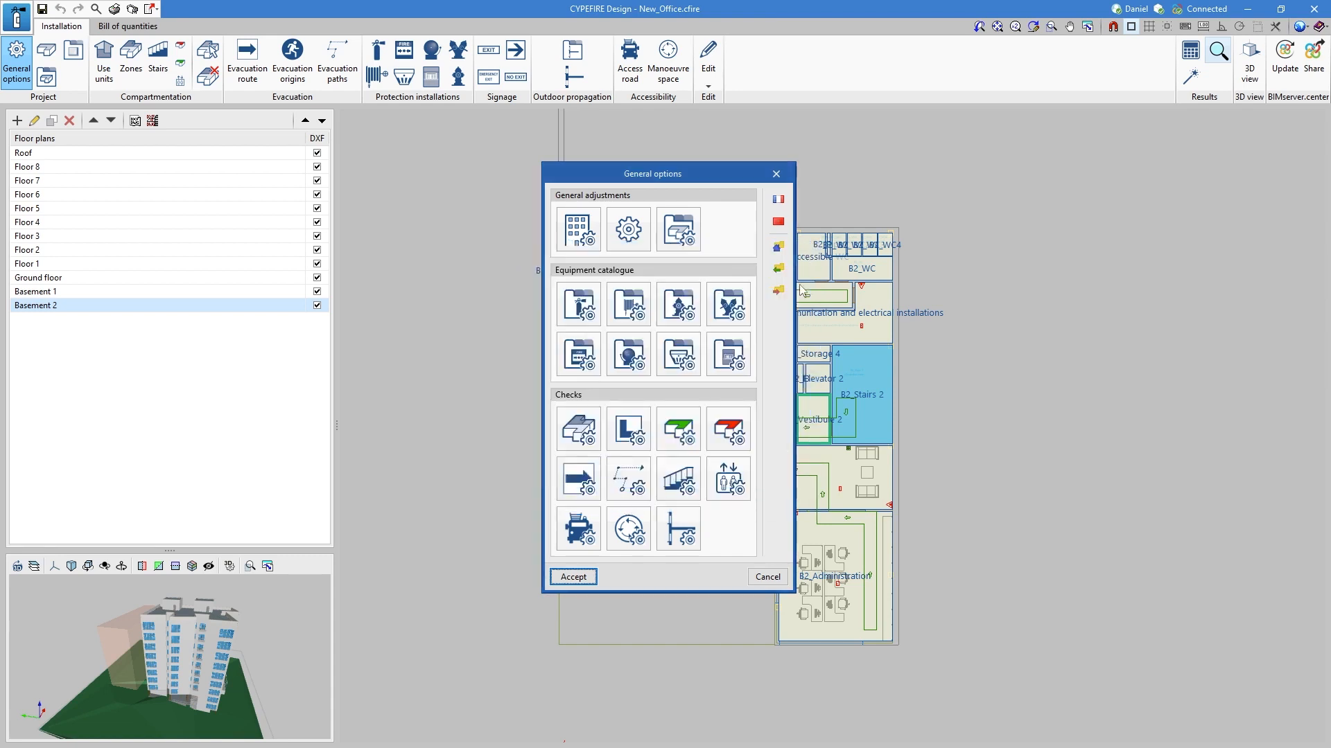
- Review the fire hose reels catalogue and the properties of the Fire hose of 25mm entry
left_click(644, 321)
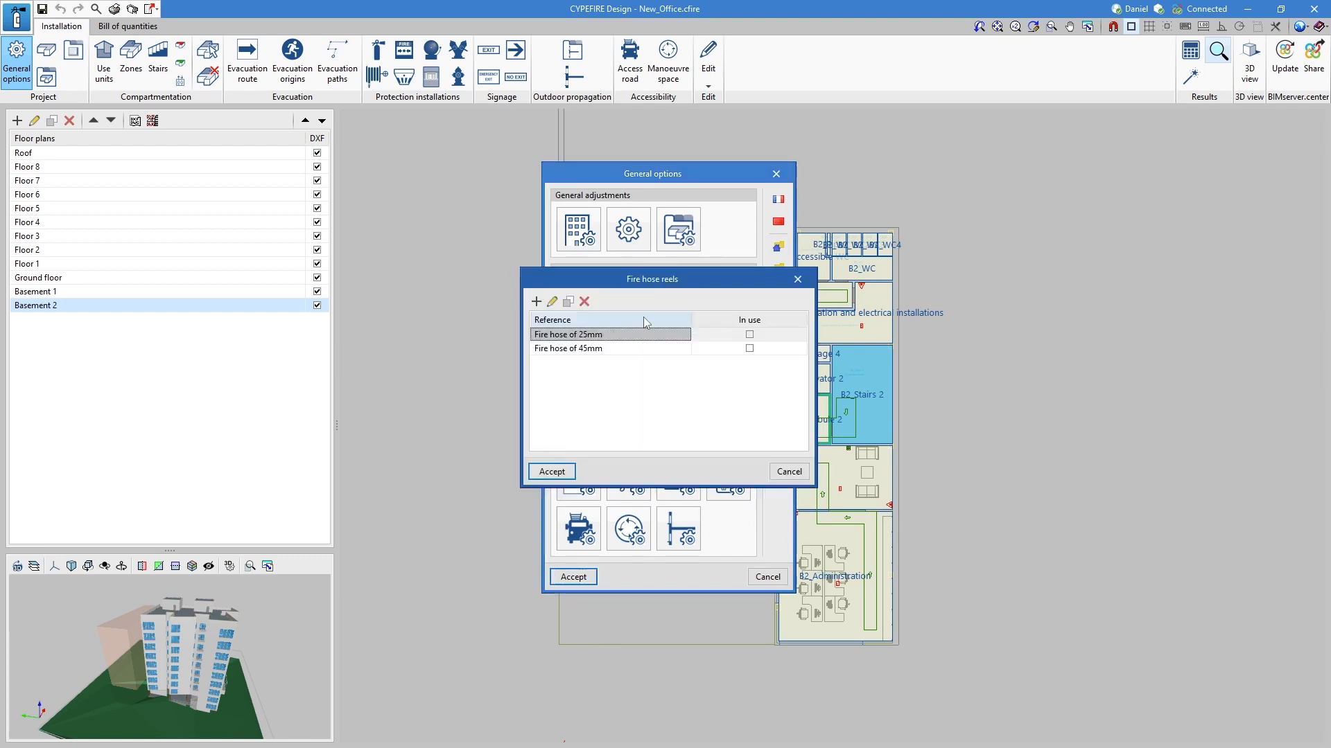
left_click(552, 303)
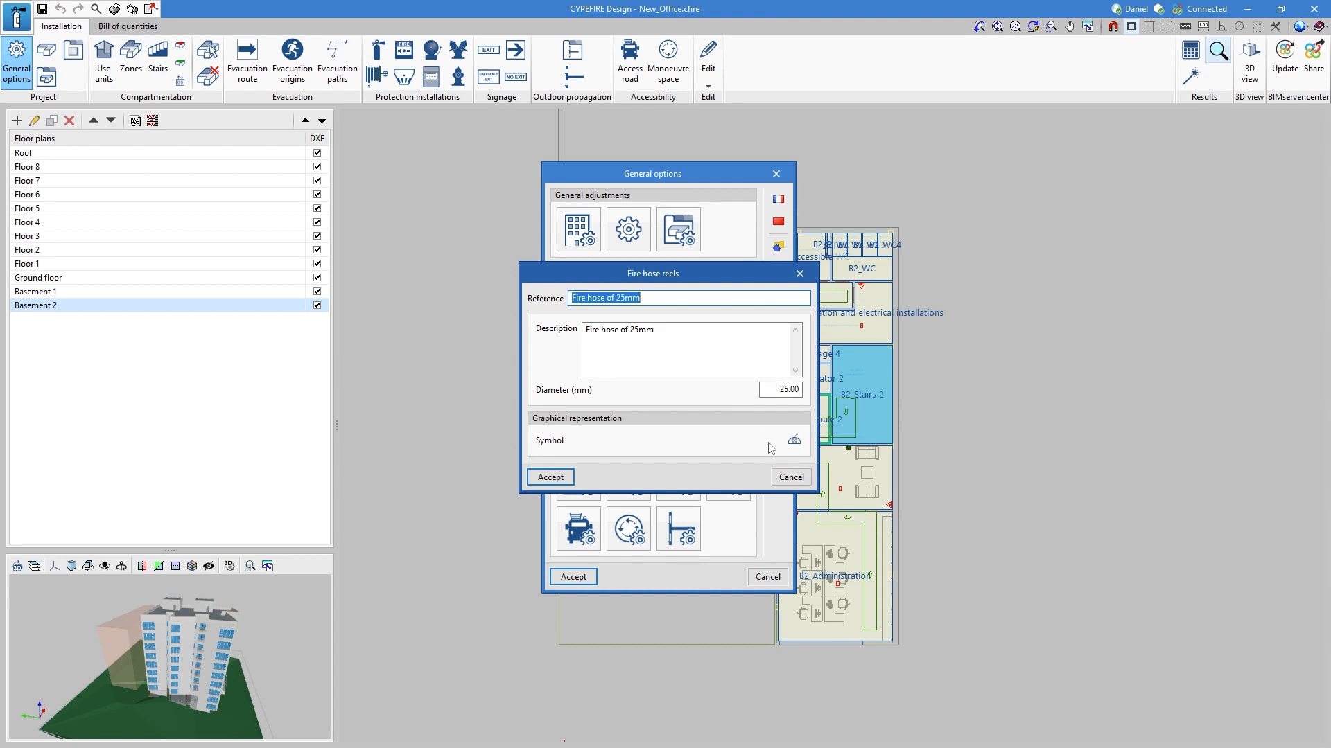
left_click(799, 274)
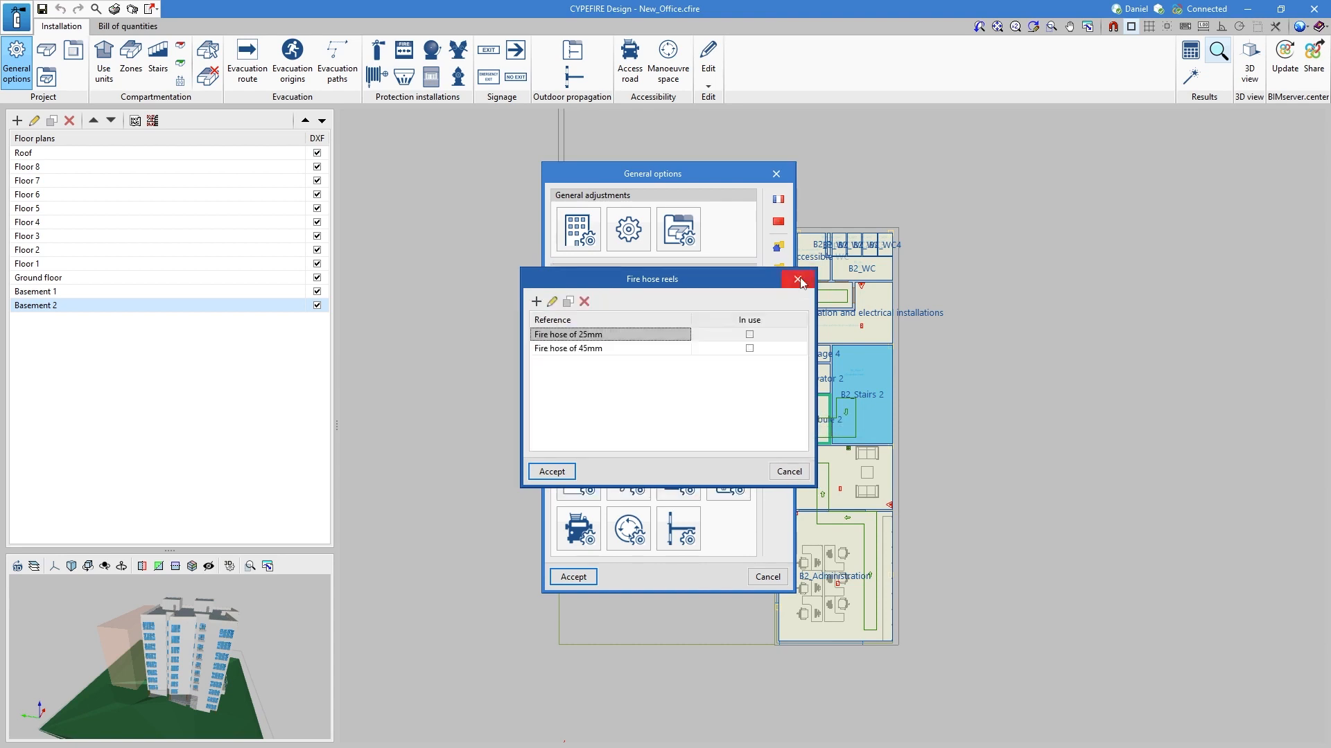
left_click(798, 276)
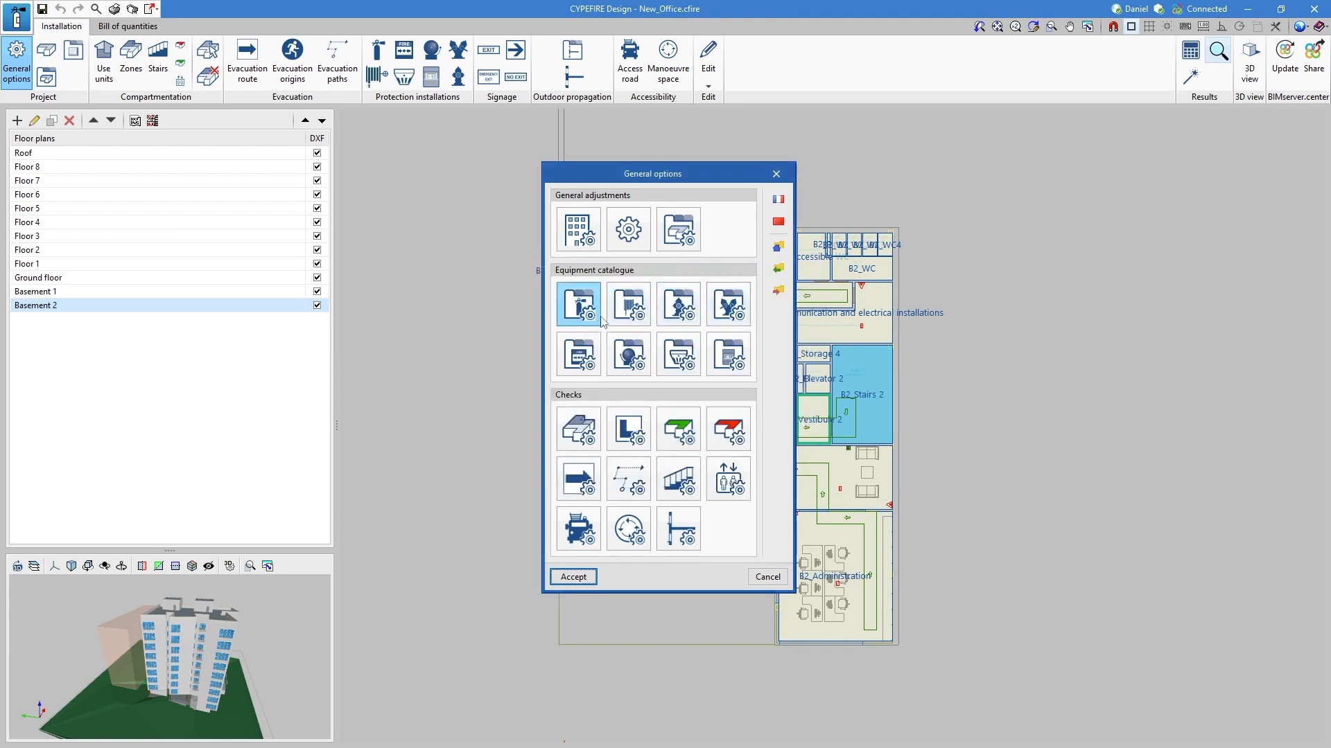
- Review the hydrants catalogue and the properties of the Dry Barrel Fire Hydrant entry, including its selectable hydrant types
left_click(683, 329)
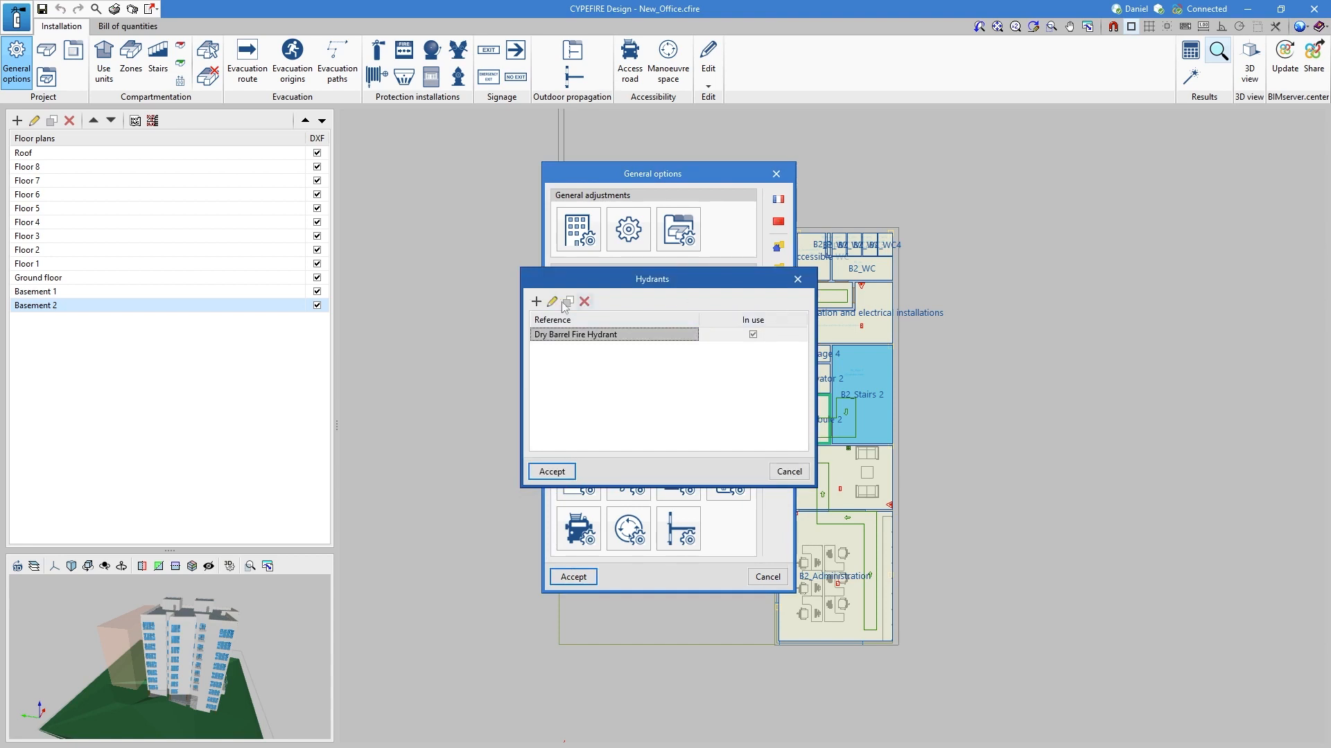
left_click(556, 303)
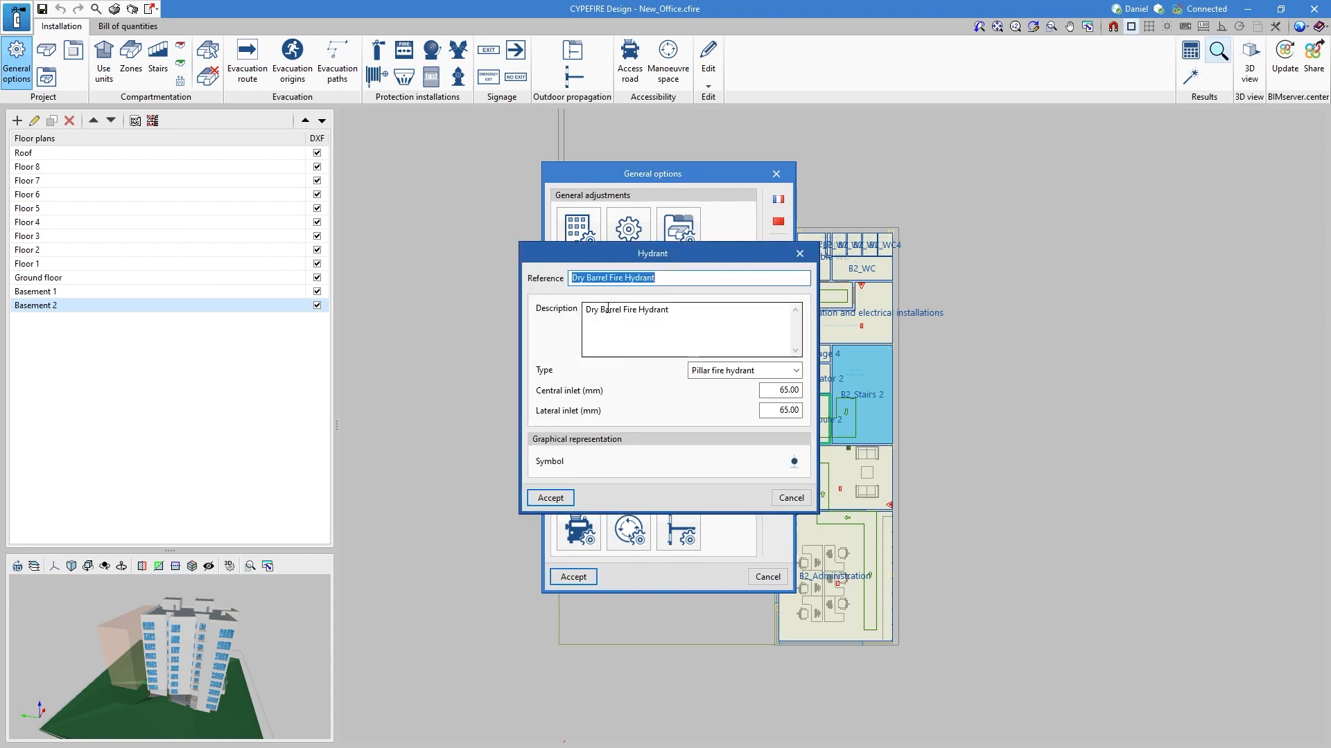
left_click(801, 373)
left_click(797, 371)
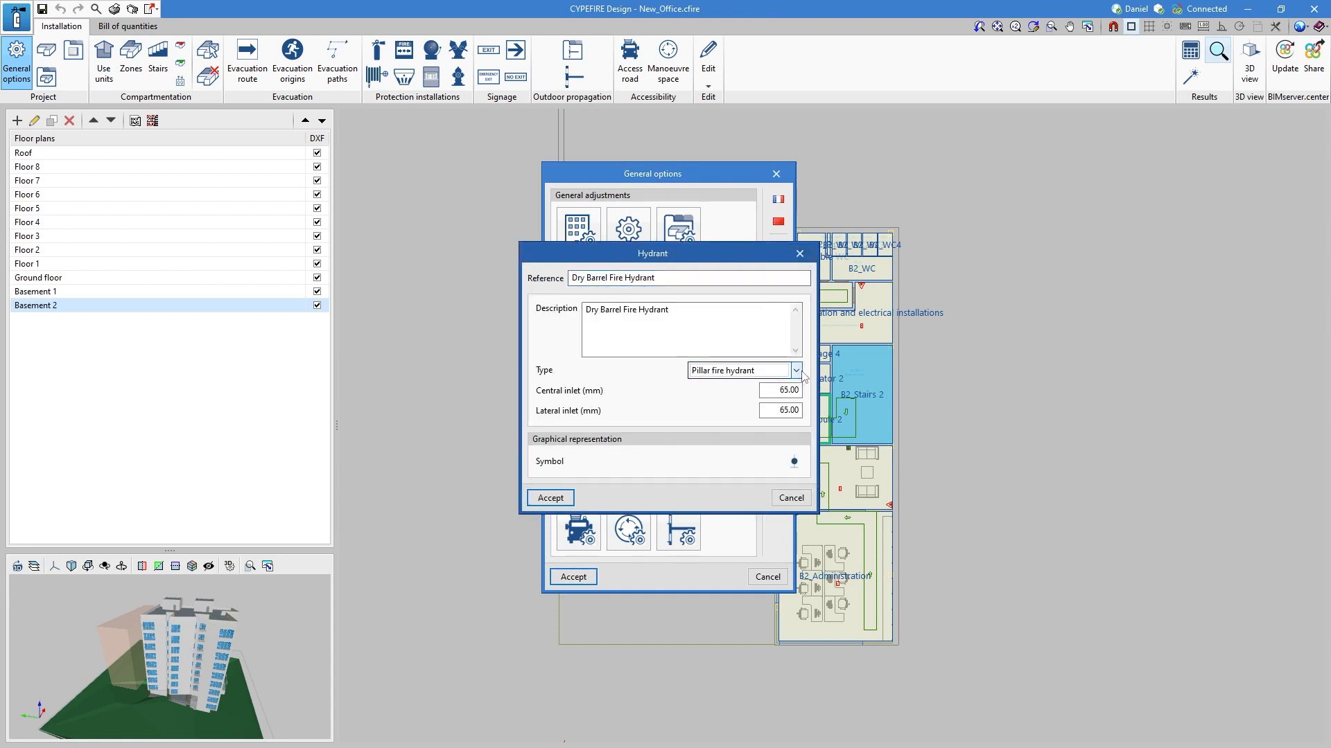
left_click(800, 256)
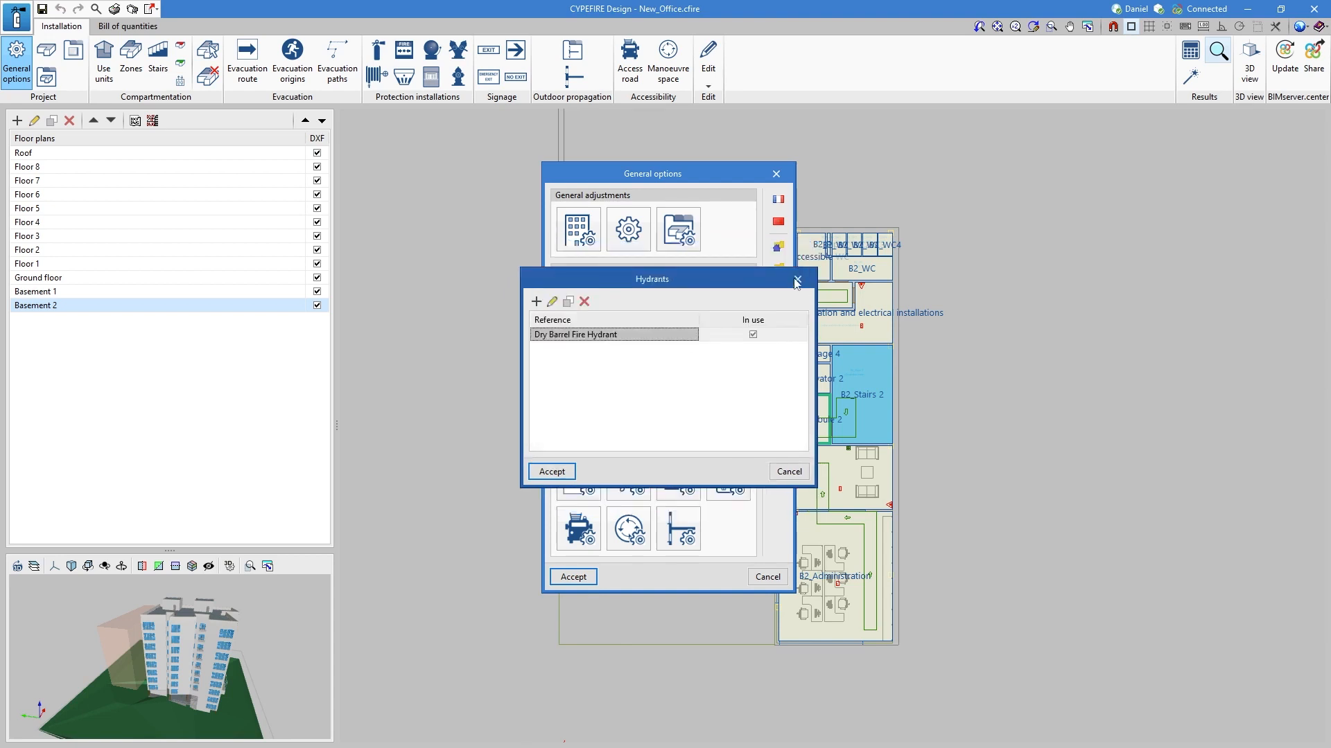
left_click(797, 280)
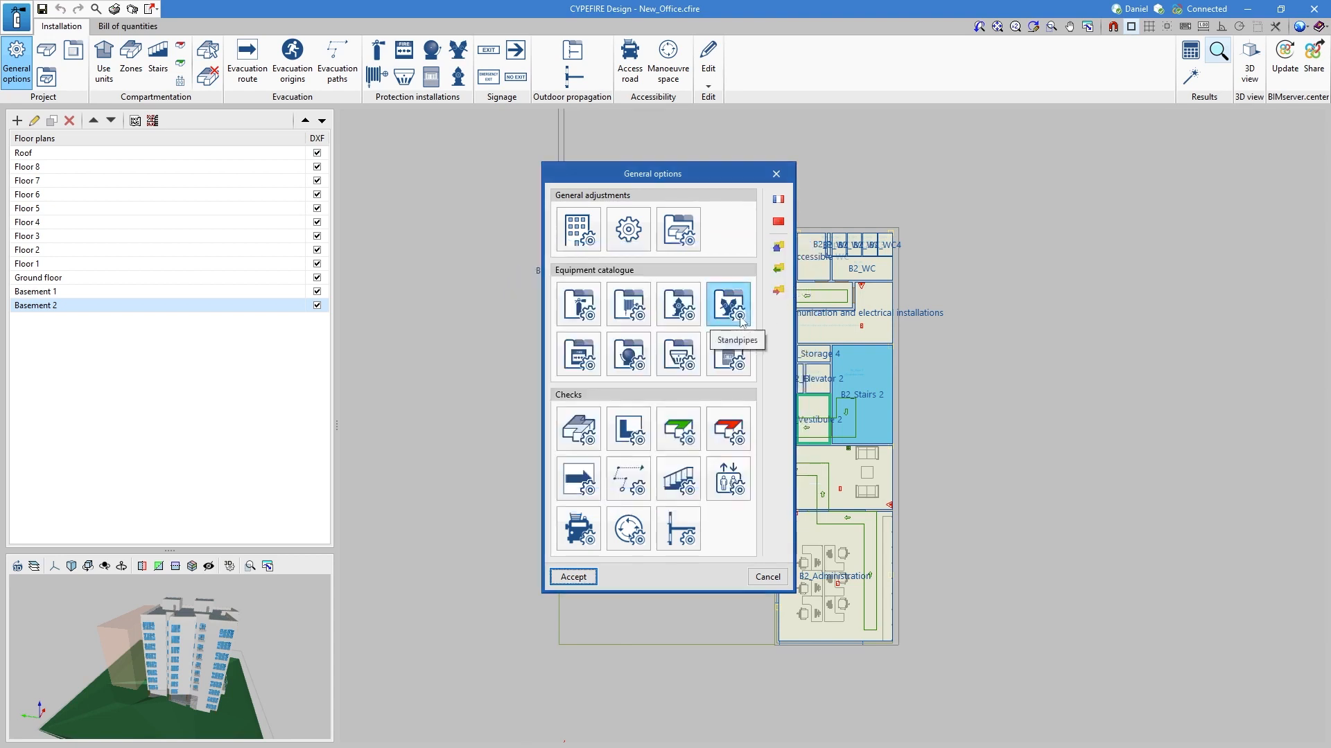
- Review the alarm systems catalogue and the properties of the Voice Alarm System entry, including its type options
left_click(628, 354)
left_click(552, 302)
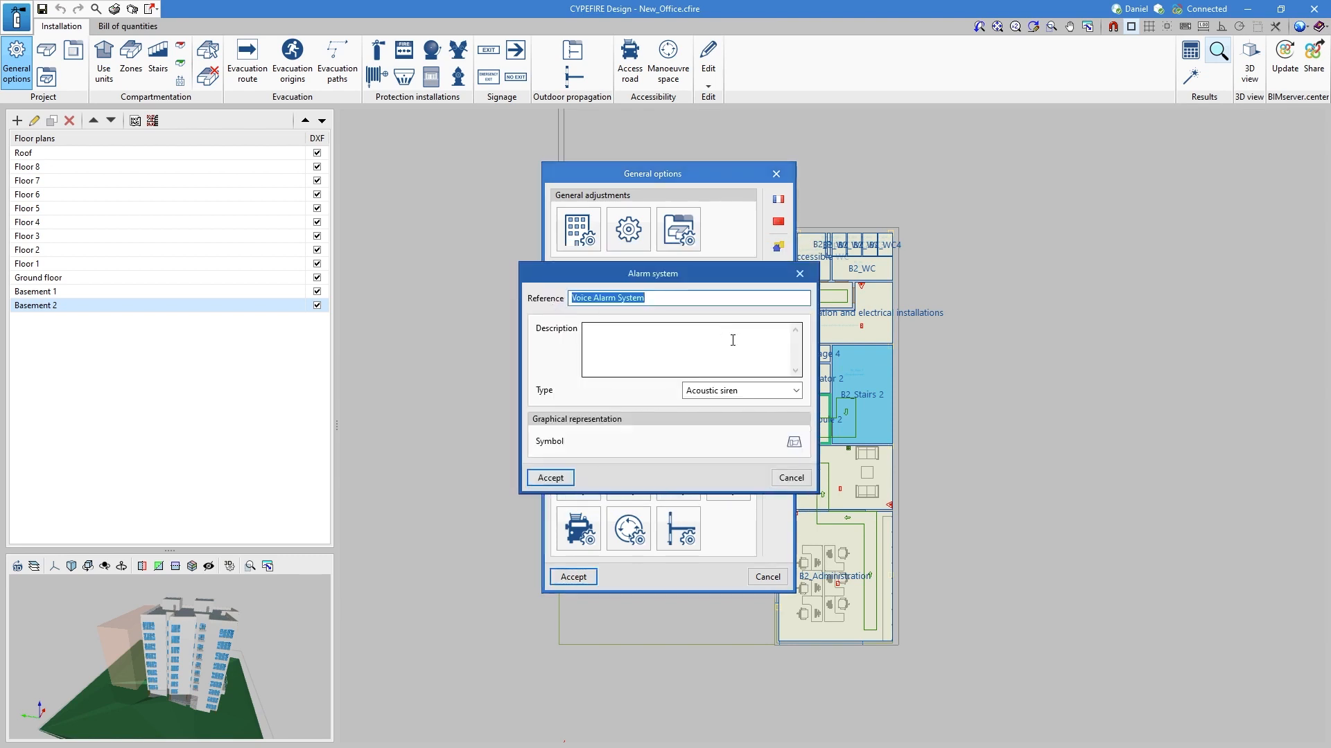
left_click(780, 393)
left_click(800, 273)
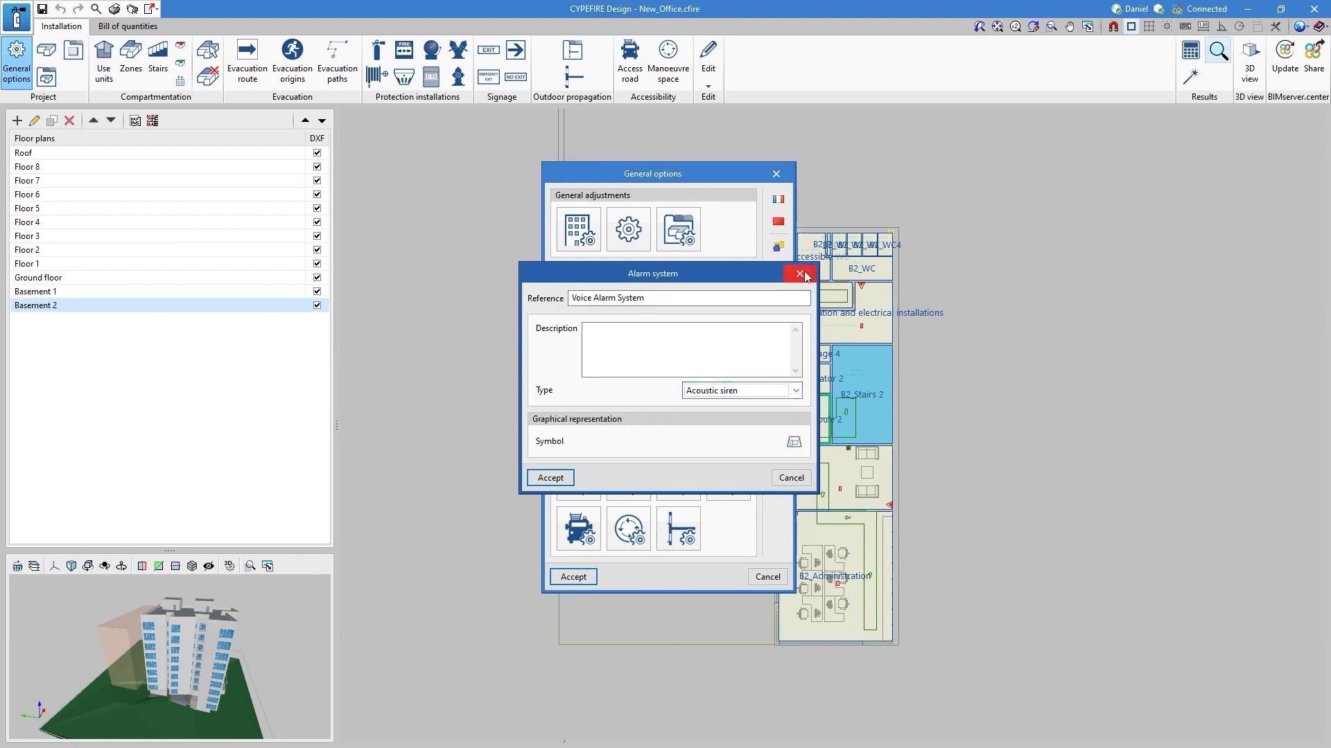
left_click(800, 273)
left_click(800, 273)
- Review the detection systems catalogue and the properties of the Carbon Monoxide Detector entry
left_click(714, 357)
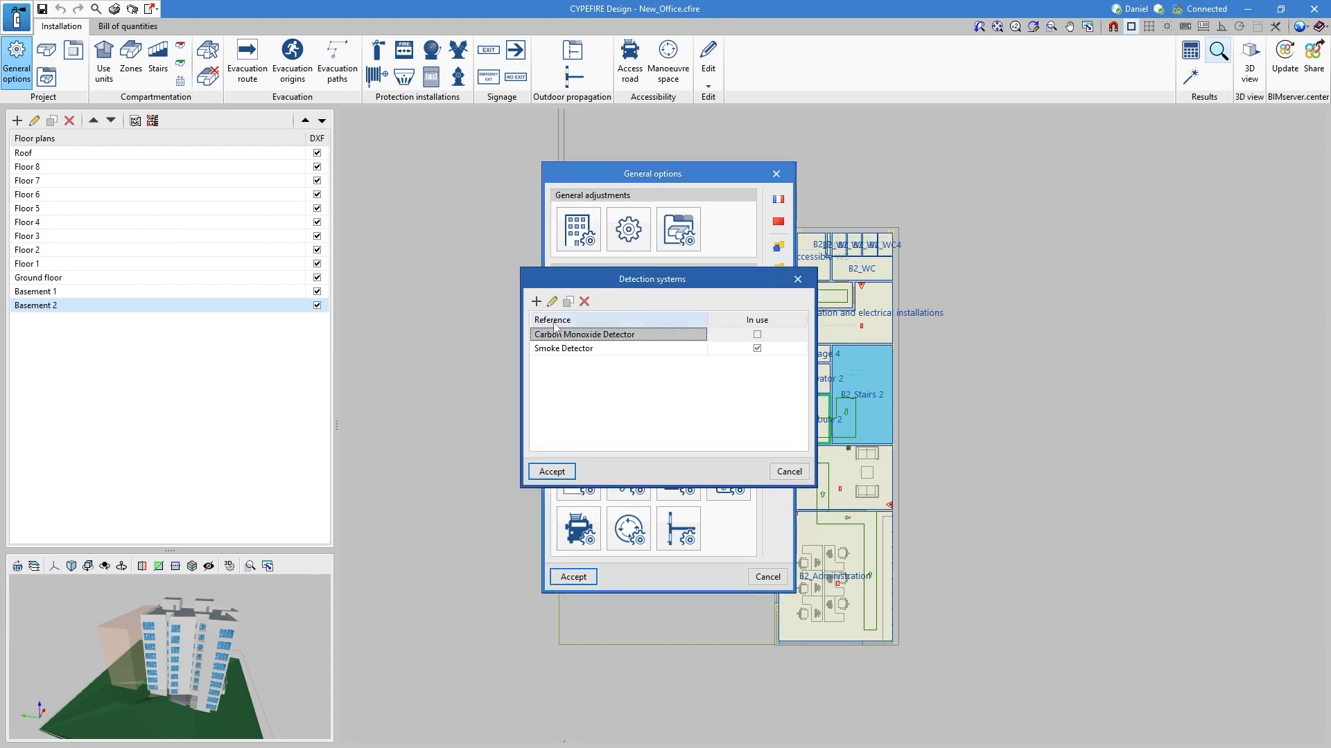
left_click(551, 301)
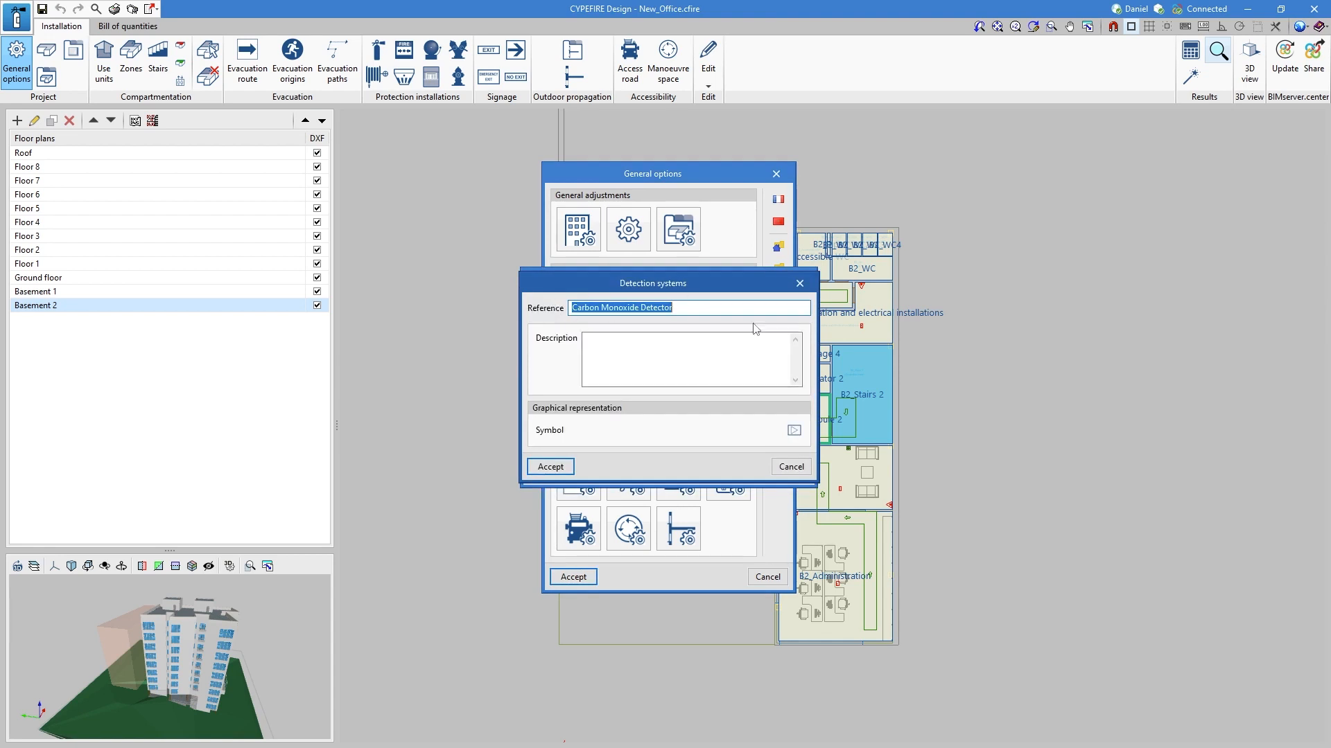
left_click(806, 284)
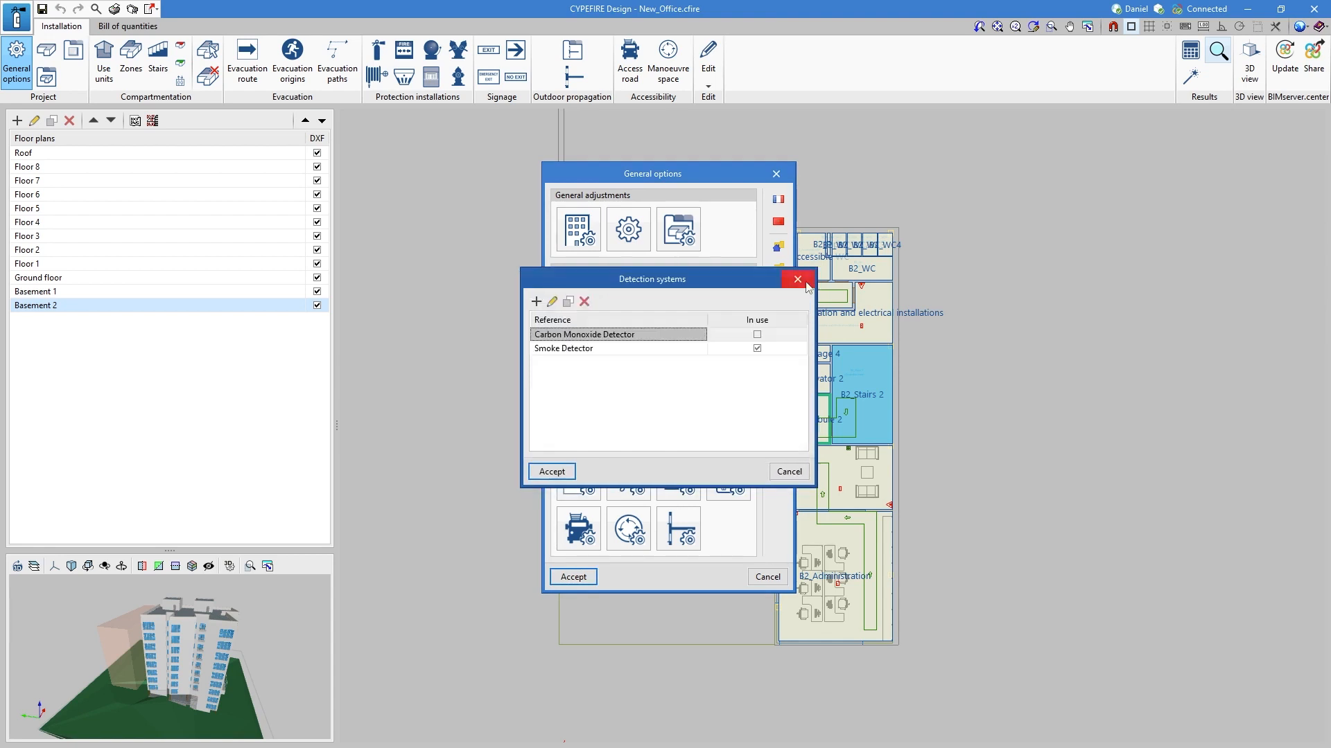
left_click(798, 280)
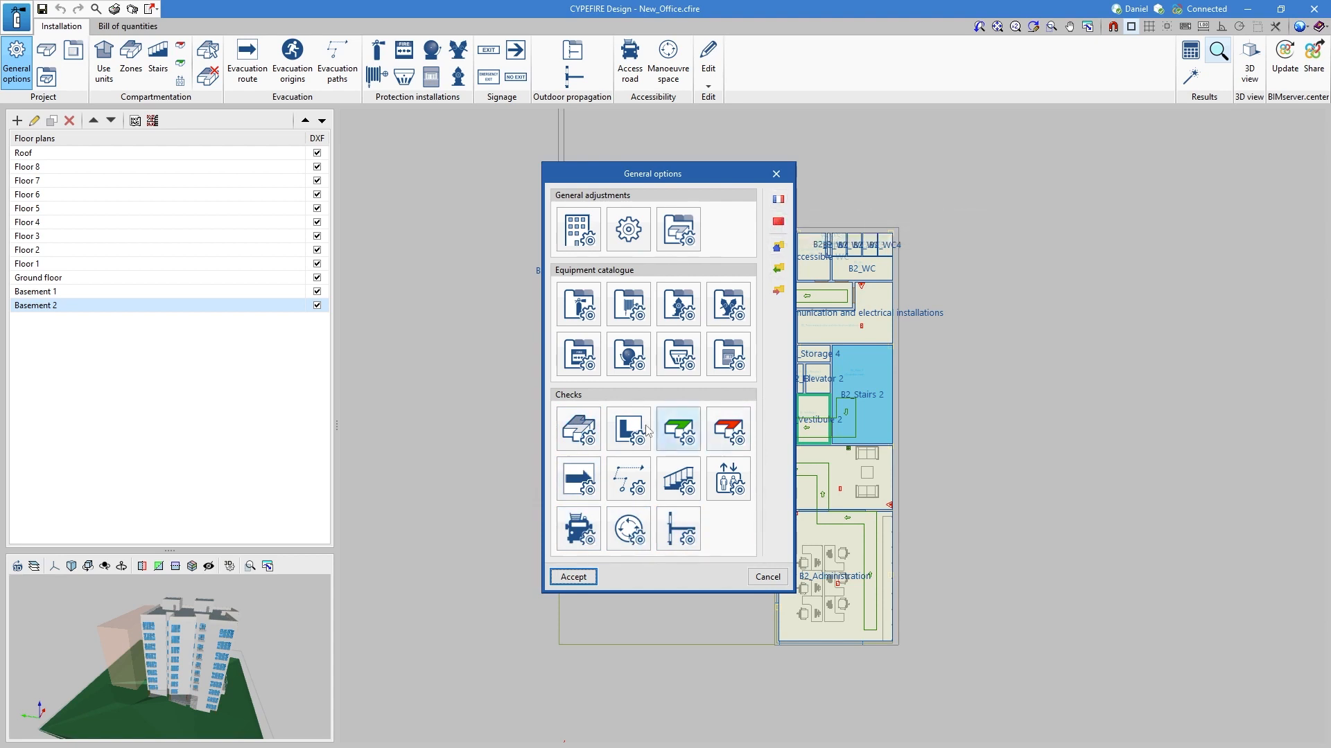
- Examine the fire extinguisher requirement of the Offices - h>30 m zone, try enabling its volume limit and discard the change
left_click(590, 447)
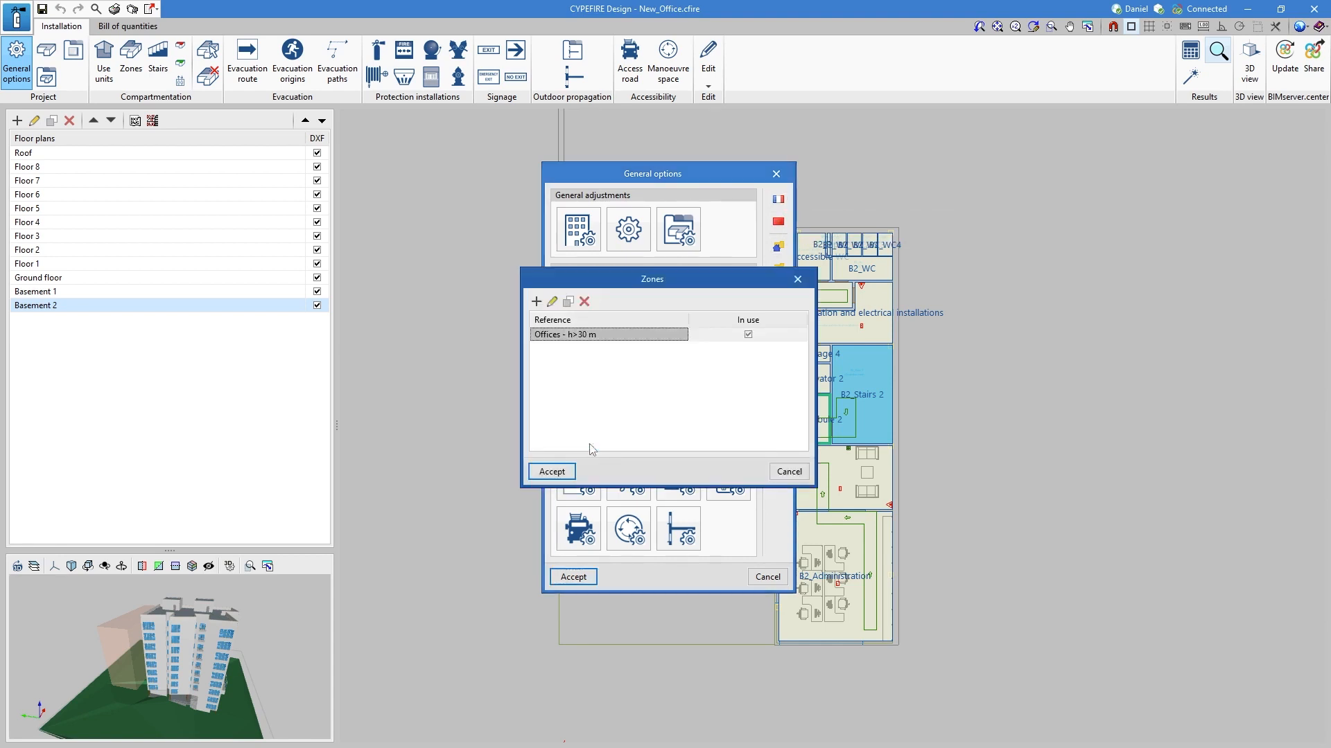
left_click(553, 304)
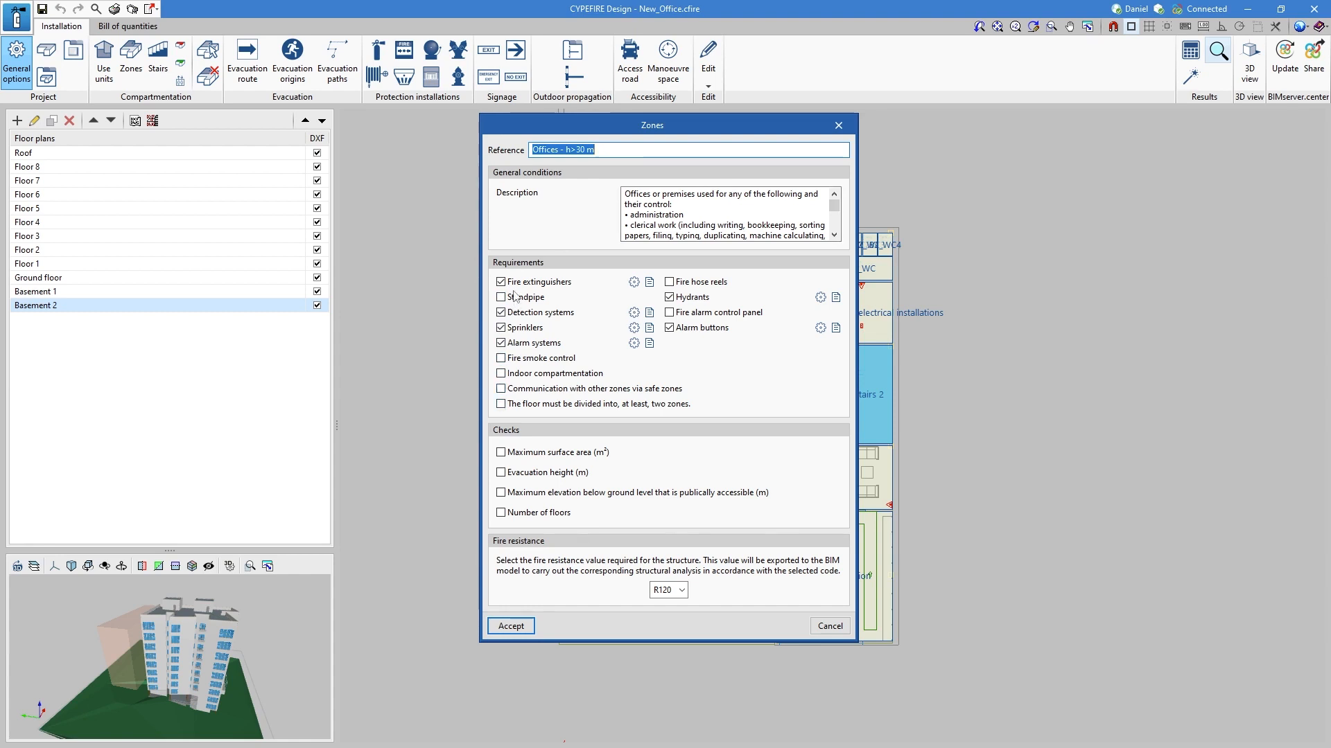
left_click(634, 282)
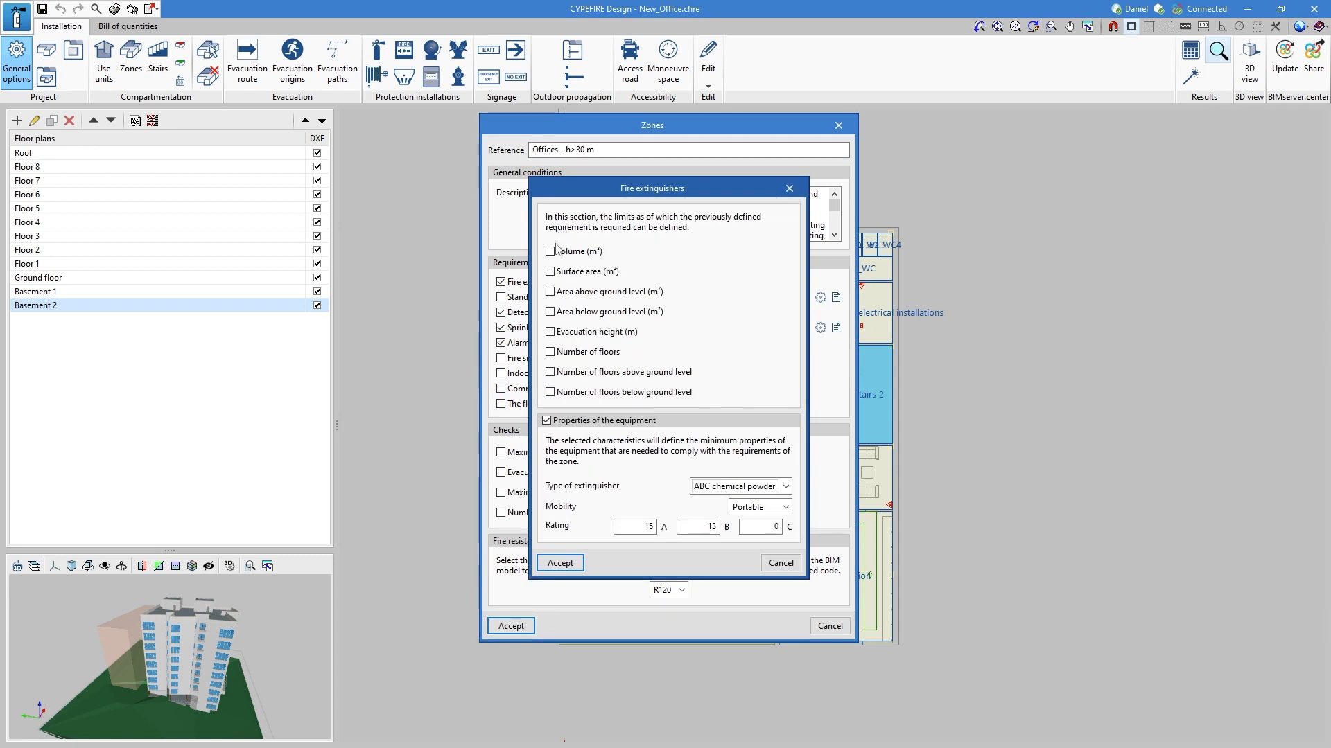
left_click(550, 252)
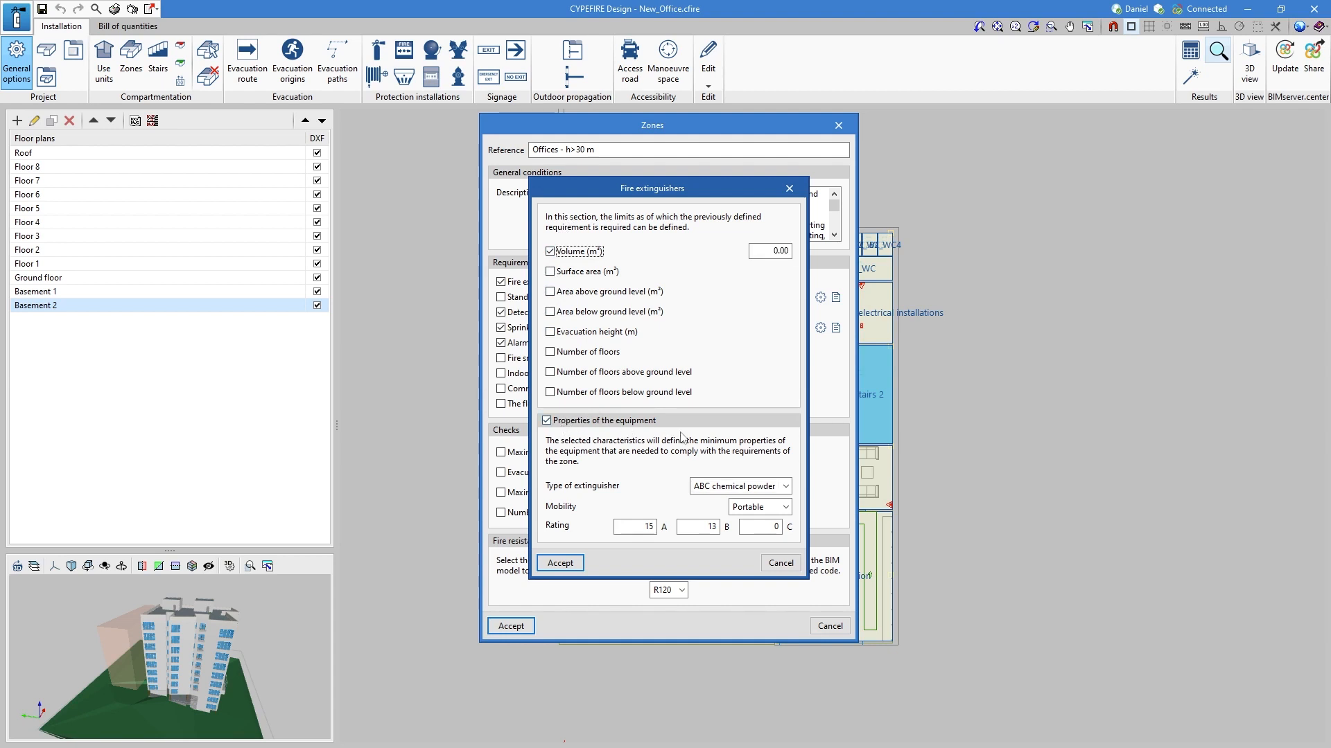
left_click(779, 563)
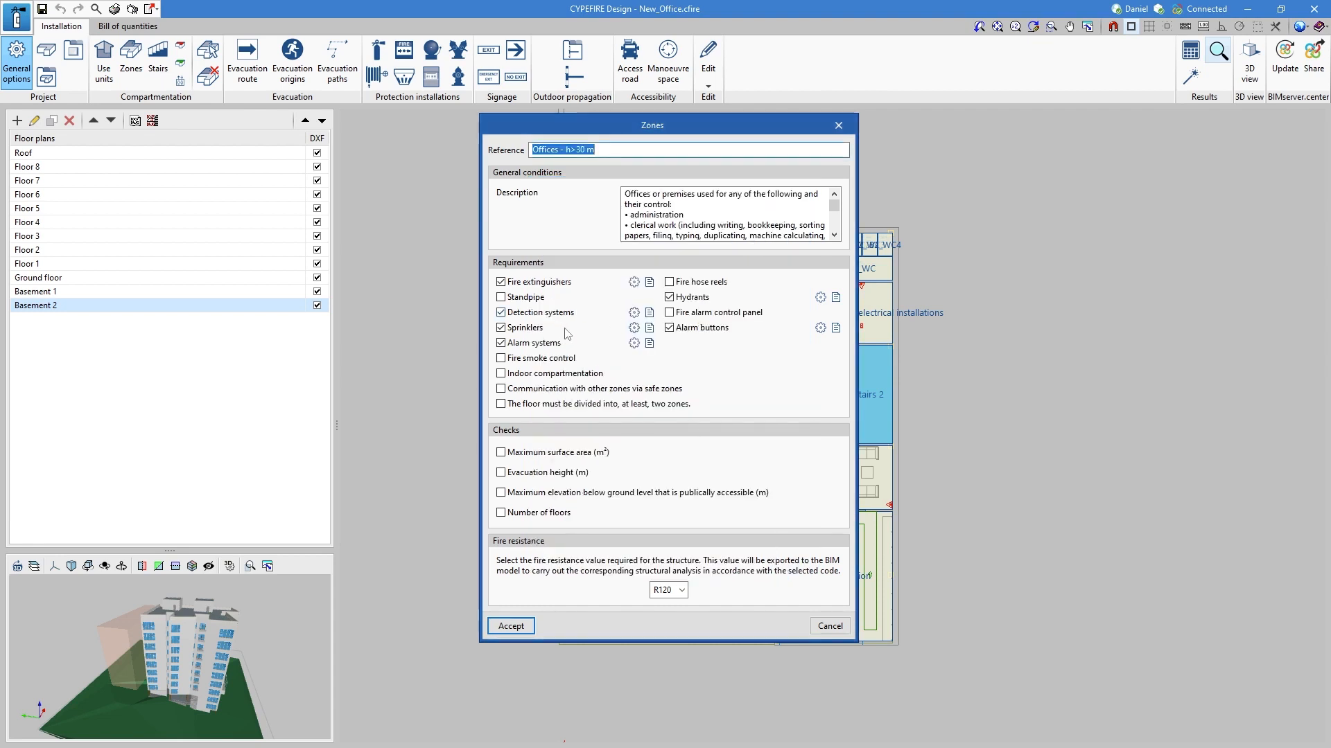
- Examine the sprinkler requirement limits and the code text behind them for the Offices - h>30 m zone, and close the zone checks
left_click(633, 329)
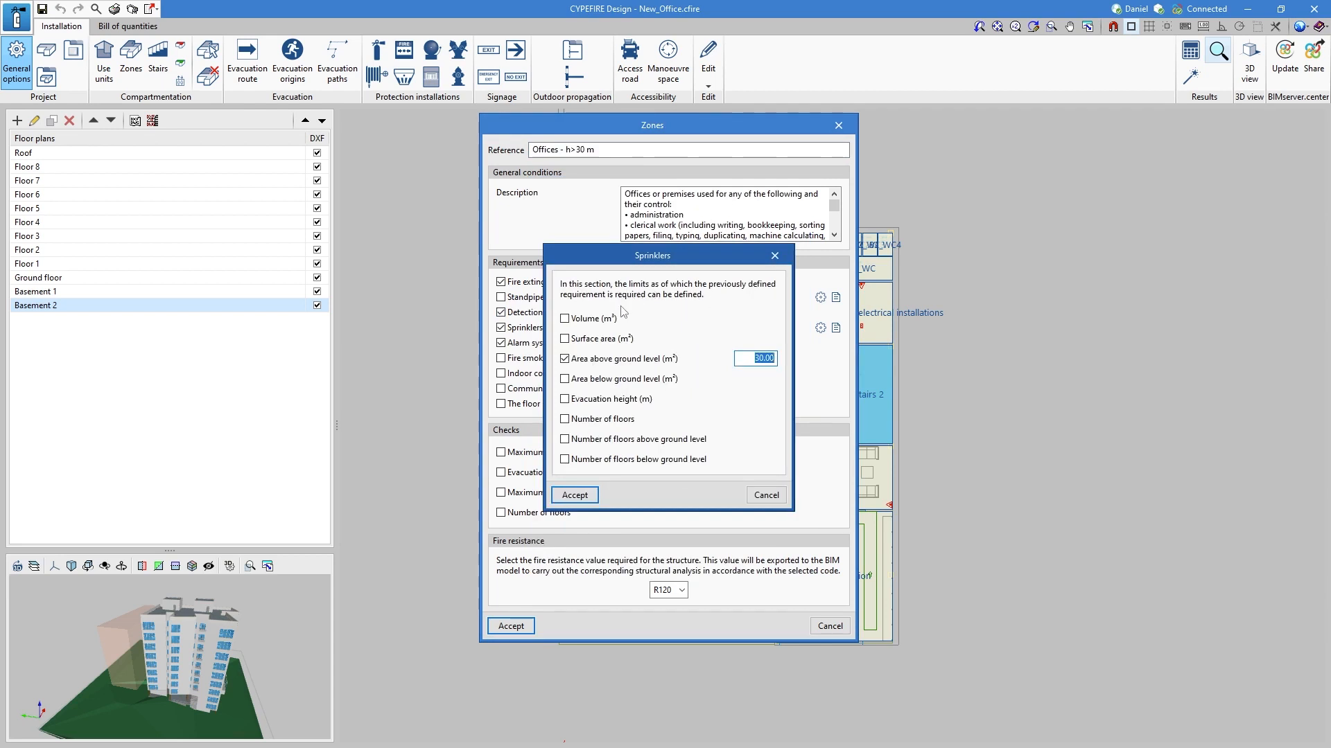
left_click(766, 495)
left_click(649, 331)
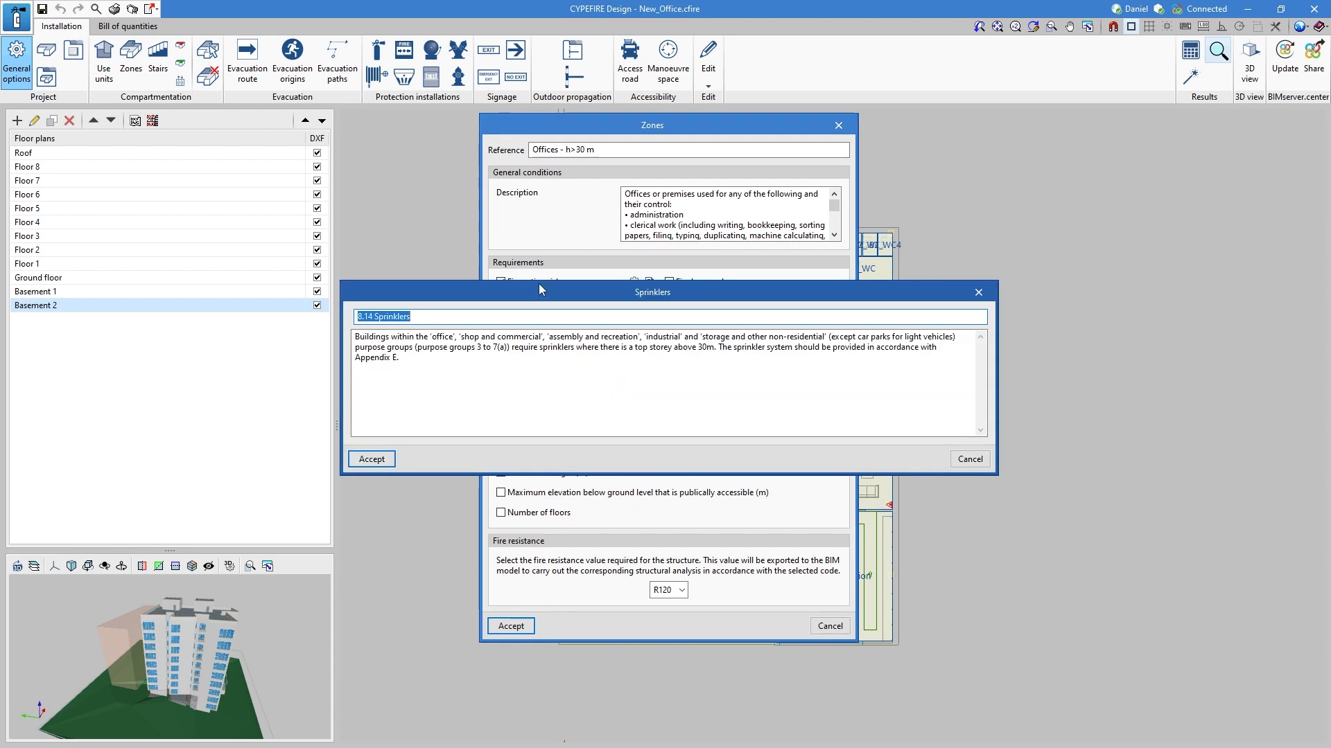
left_click(984, 292)
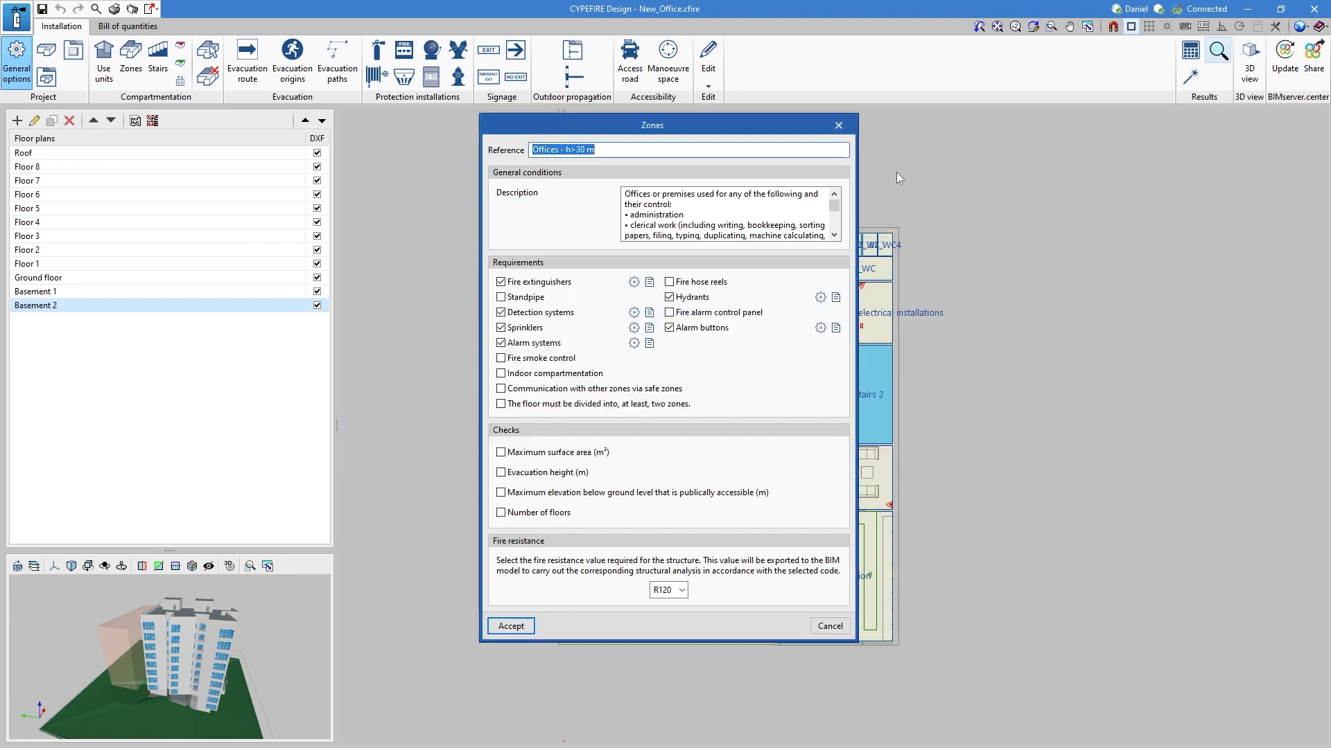
left_click(838, 124)
left_click(797, 281)
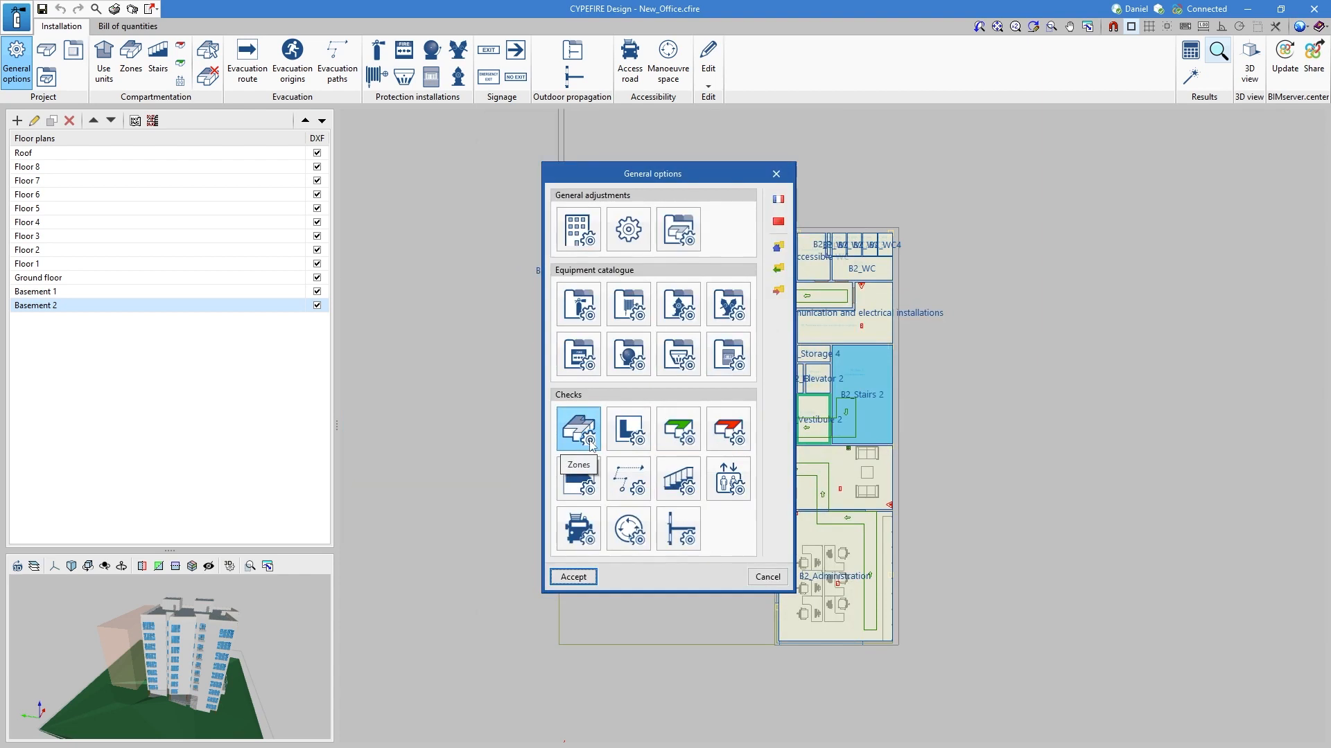
- Review the safe zones checks and the conditions and requirements of the Protected lobby entry
left_click(679, 447)
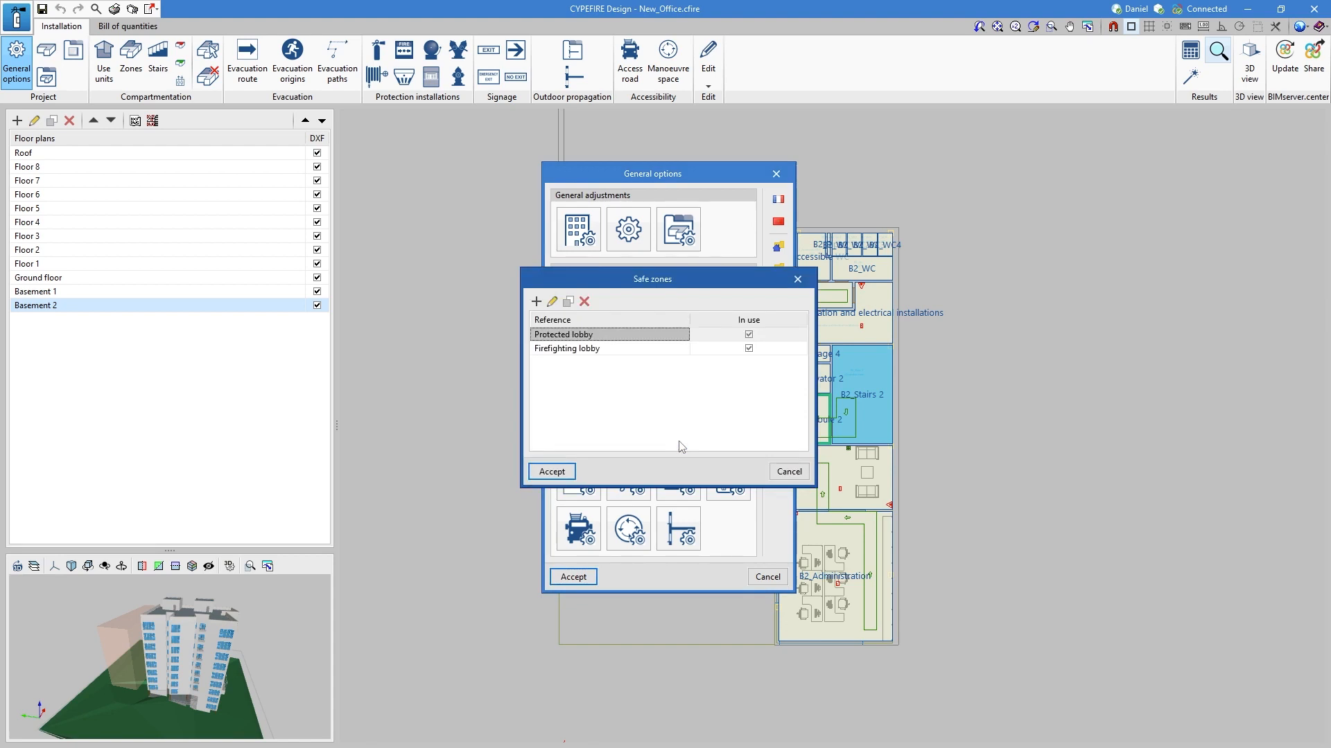
left_click(553, 303)
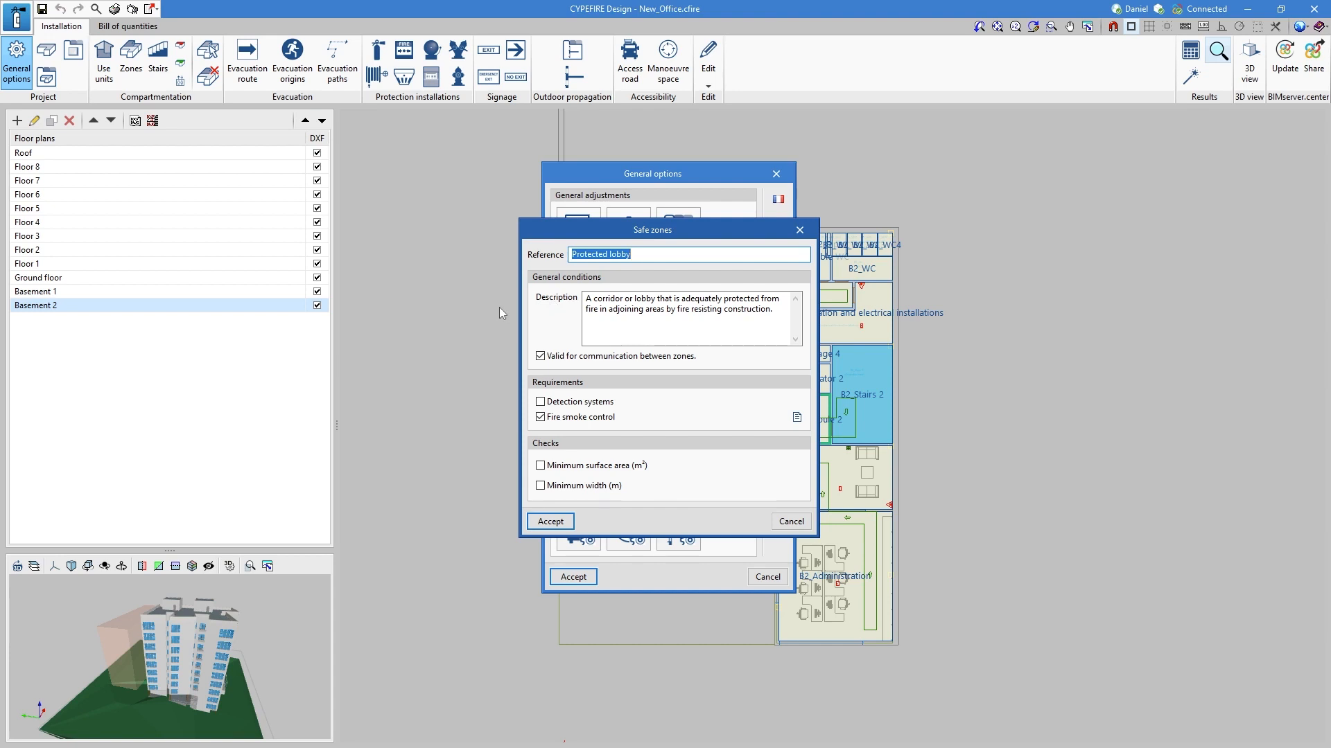
left_click(801, 230)
left_click(797, 280)
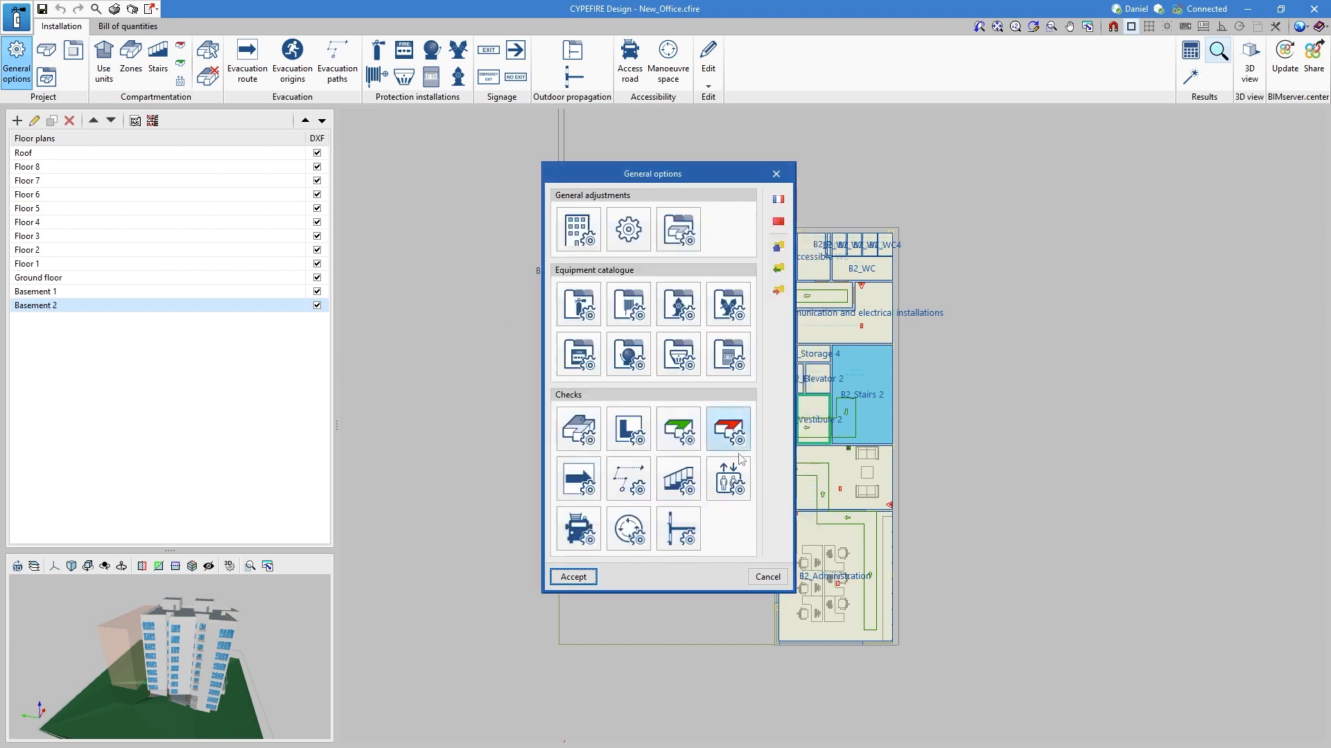
- Review the stairs checks for the Protected stairway entry, trying the fire smoke control requirement on and off without keeping changes
left_click(688, 494)
left_click(555, 310)
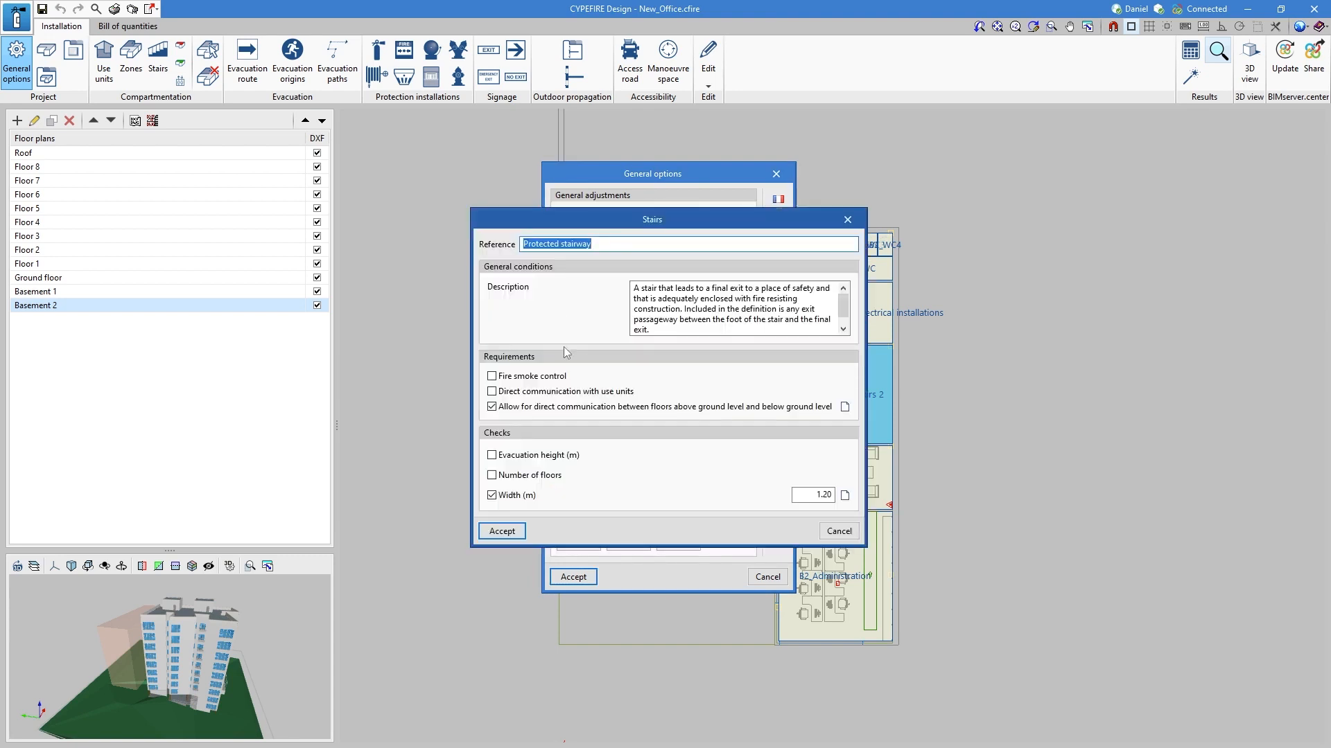
left_click(492, 378)
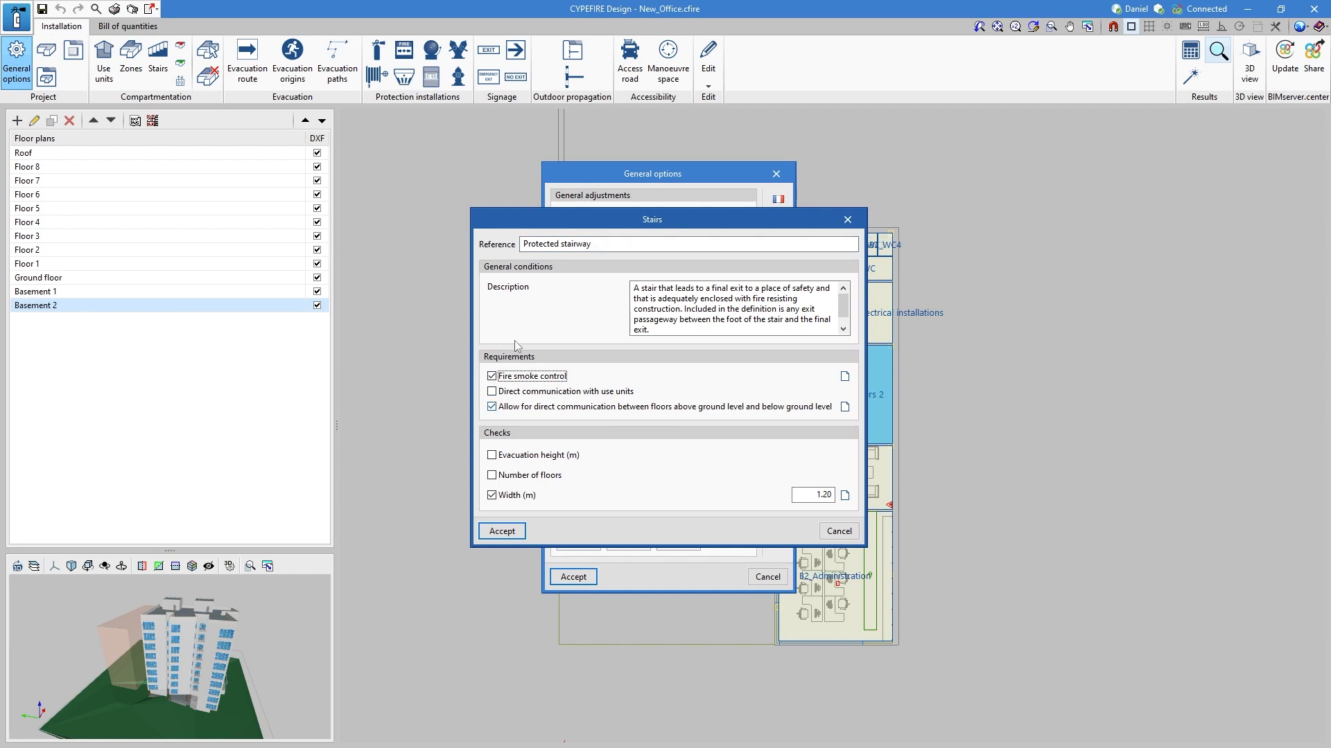
left_click(493, 376)
left_click(847, 219)
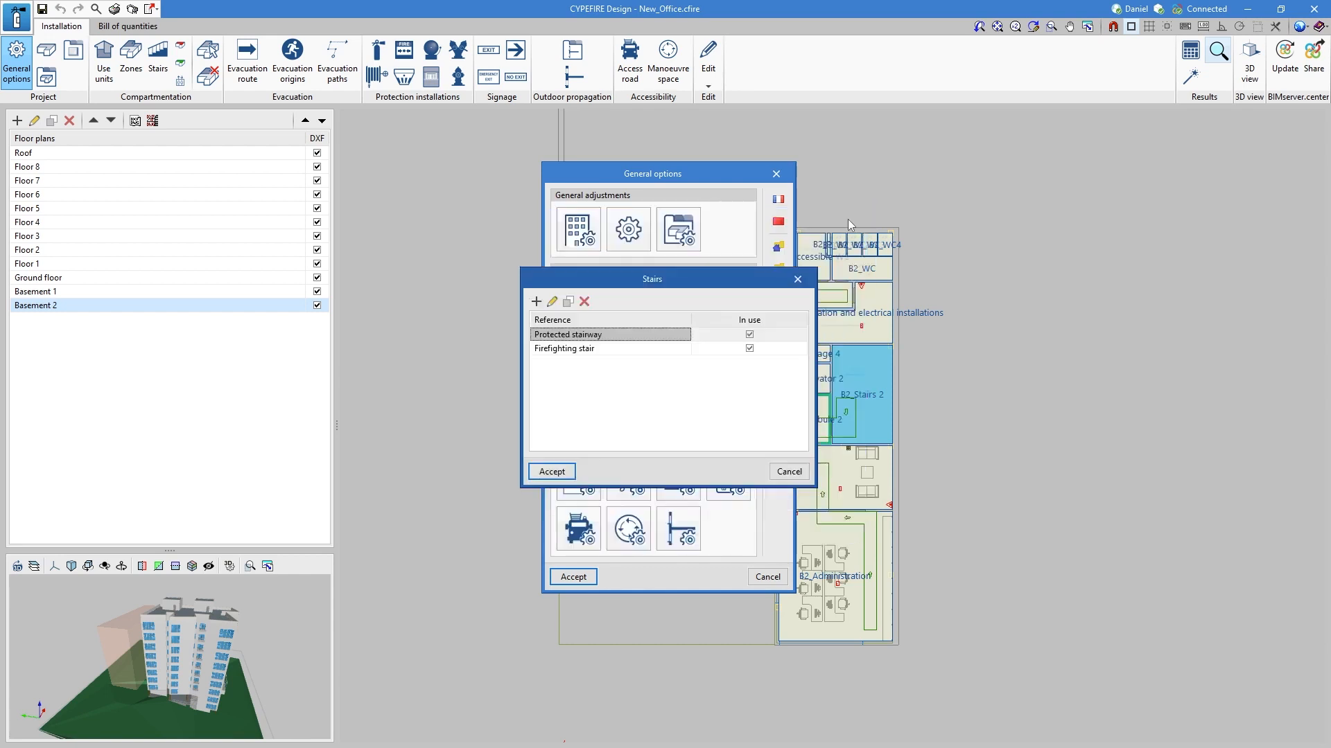
left_click(798, 279)
- Review the width and length checks of the Fire vehicle - High reach access road and leave the general options
left_click(582, 530)
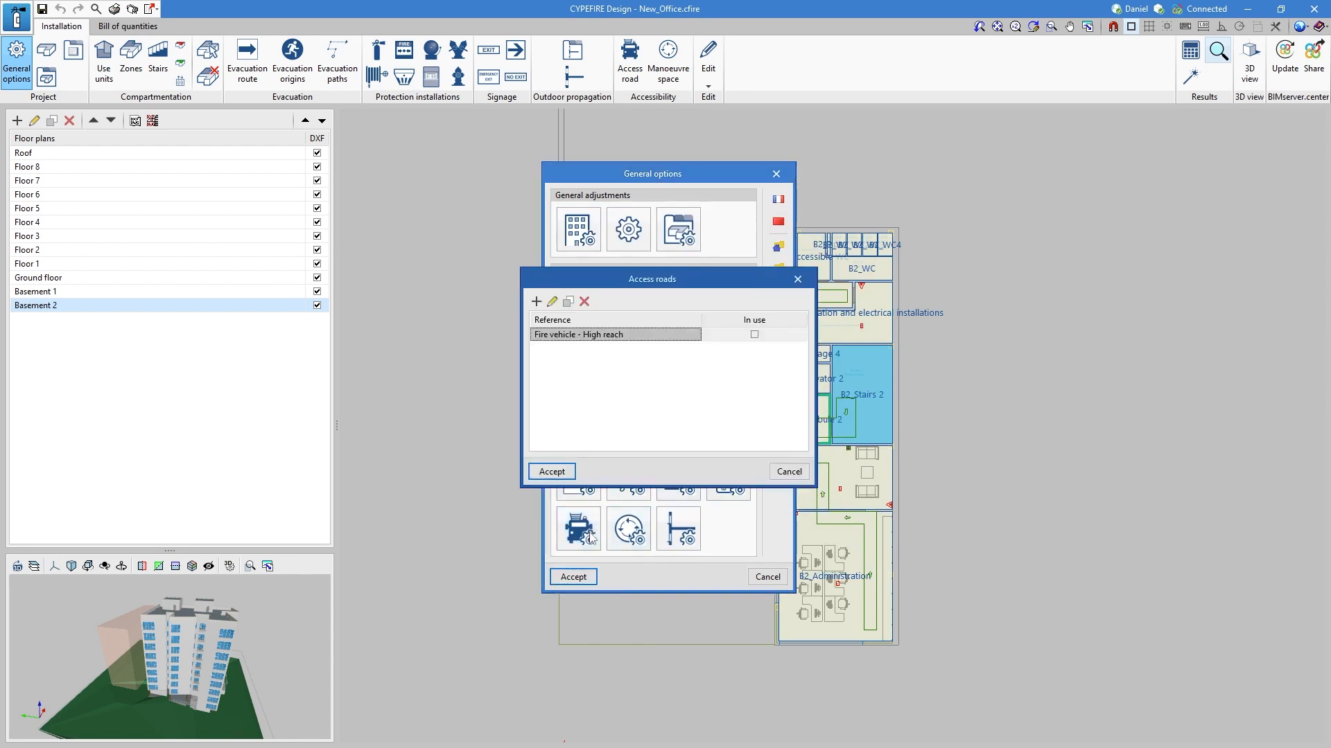
left_click(551, 301)
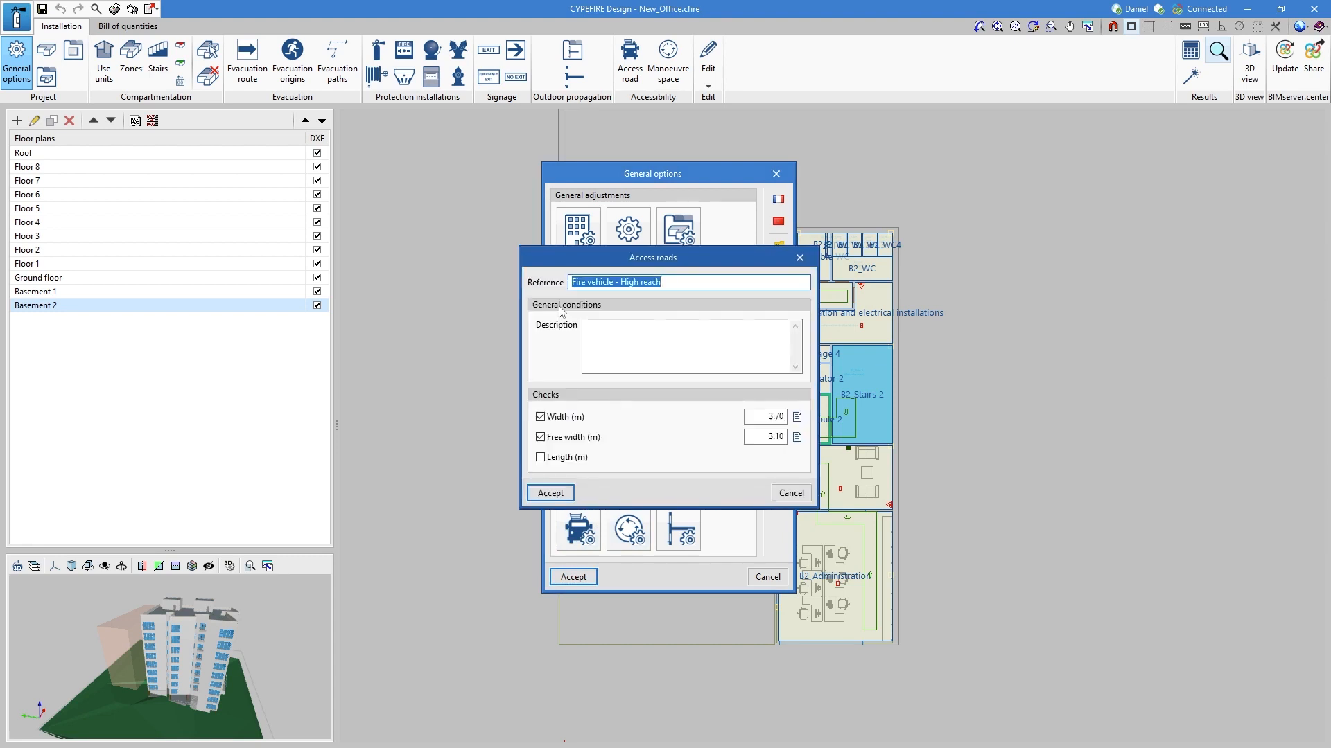
left_click(800, 259)
left_click(798, 279)
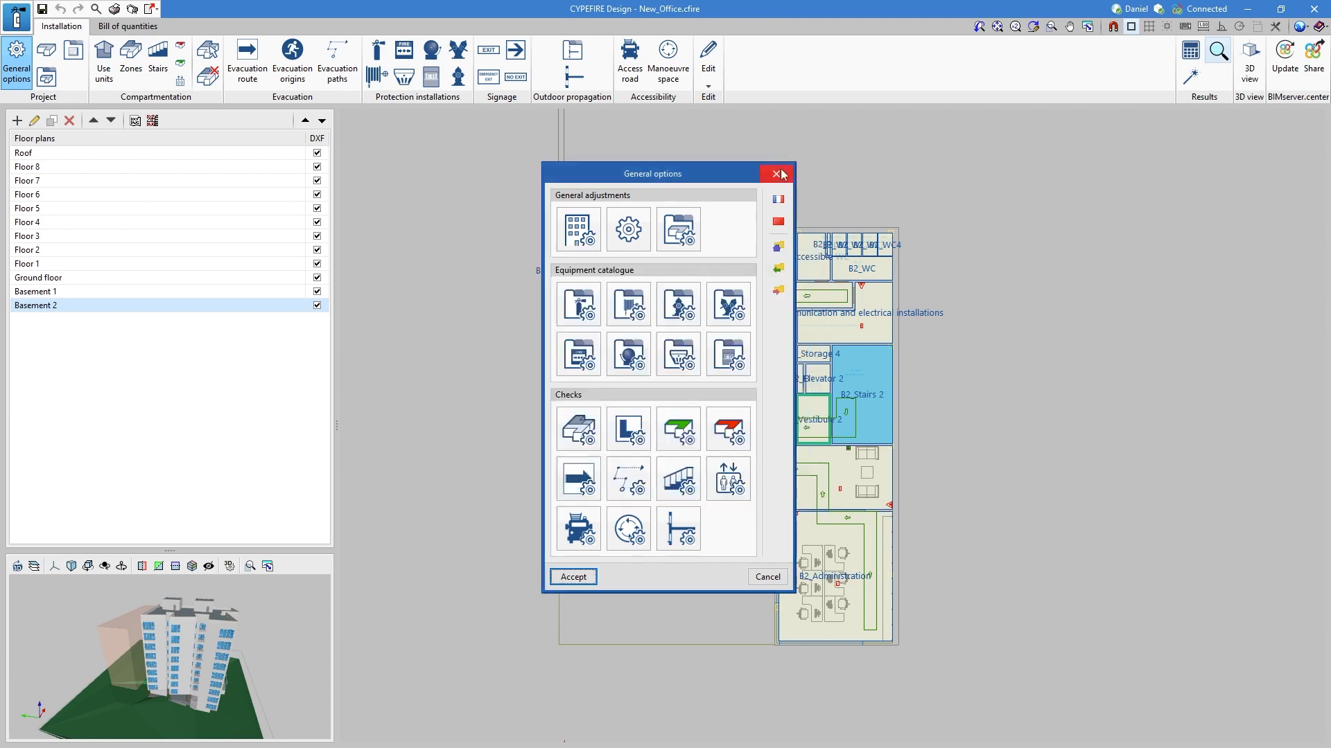
left_click(778, 174)
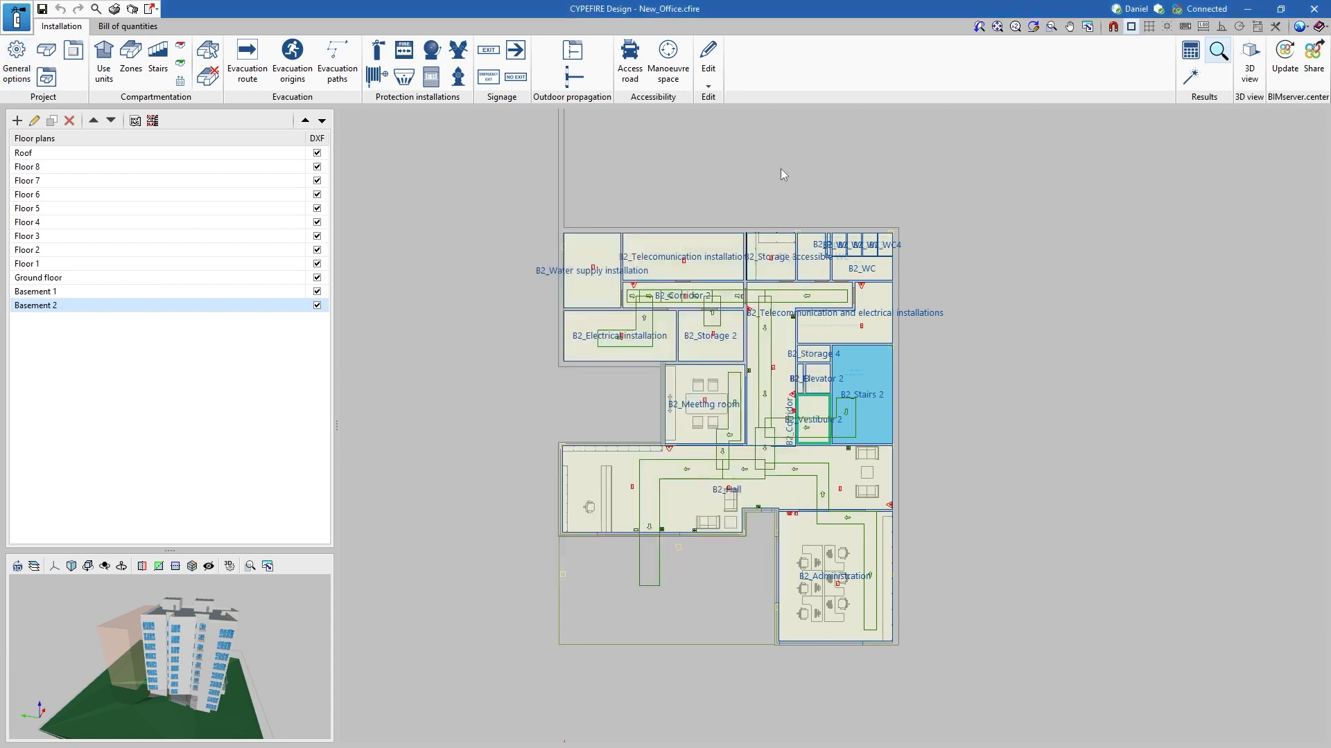
left_click(24, 83)
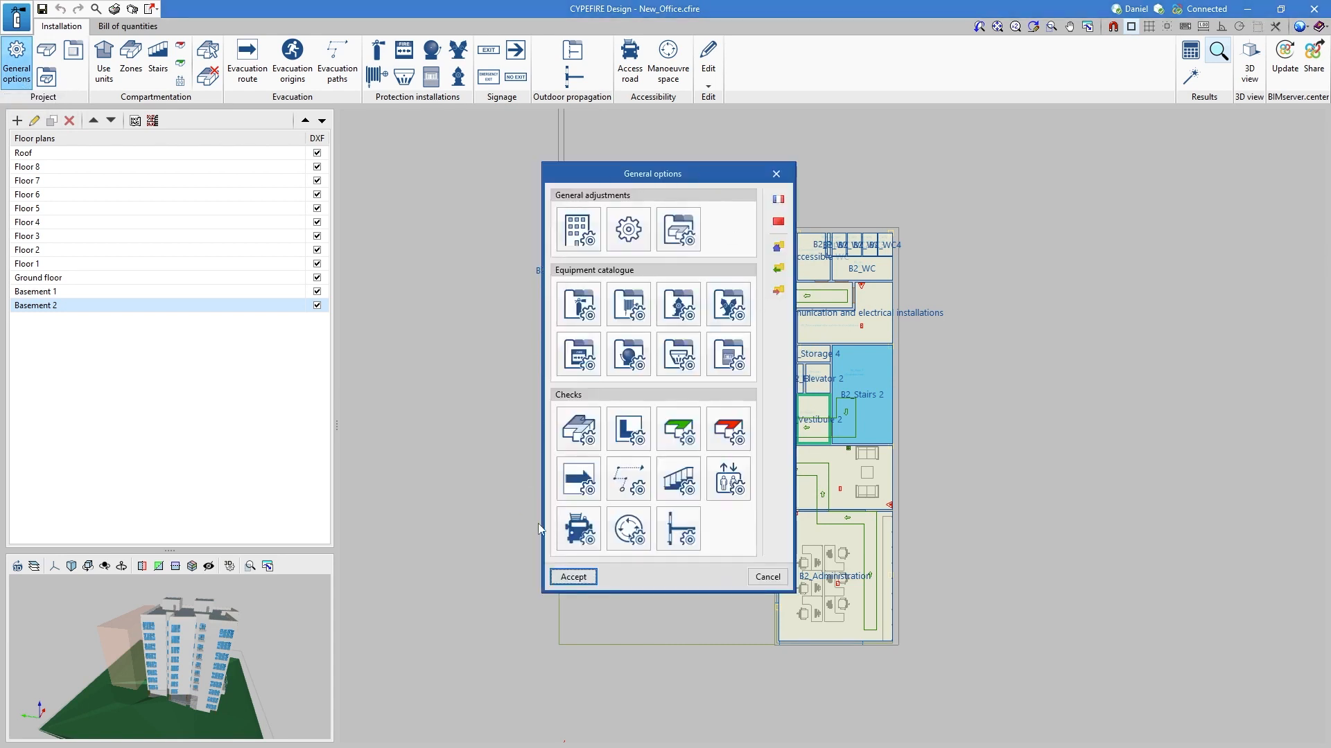
left_click(776, 174)
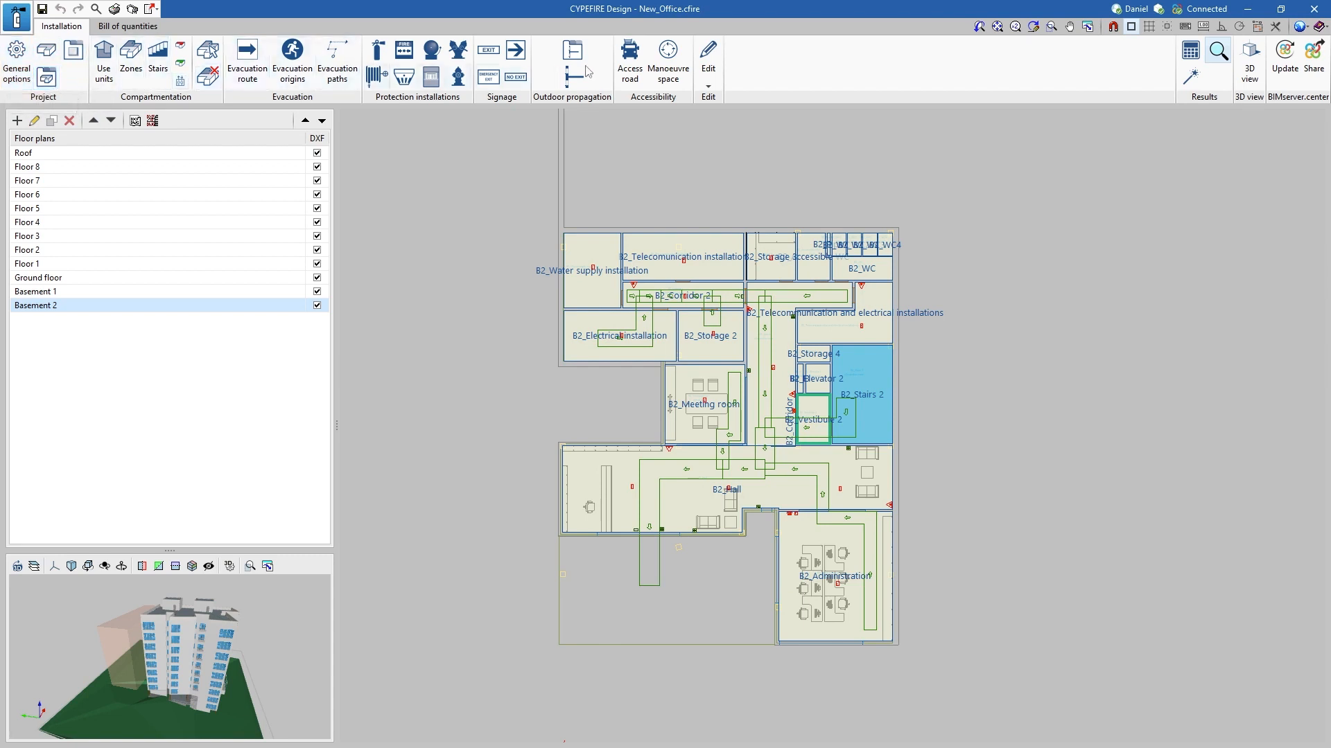
- Review the Work Area type of space, including its compartmentation intervention choices and the available occupation categories, without changing anything
left_click(51, 83)
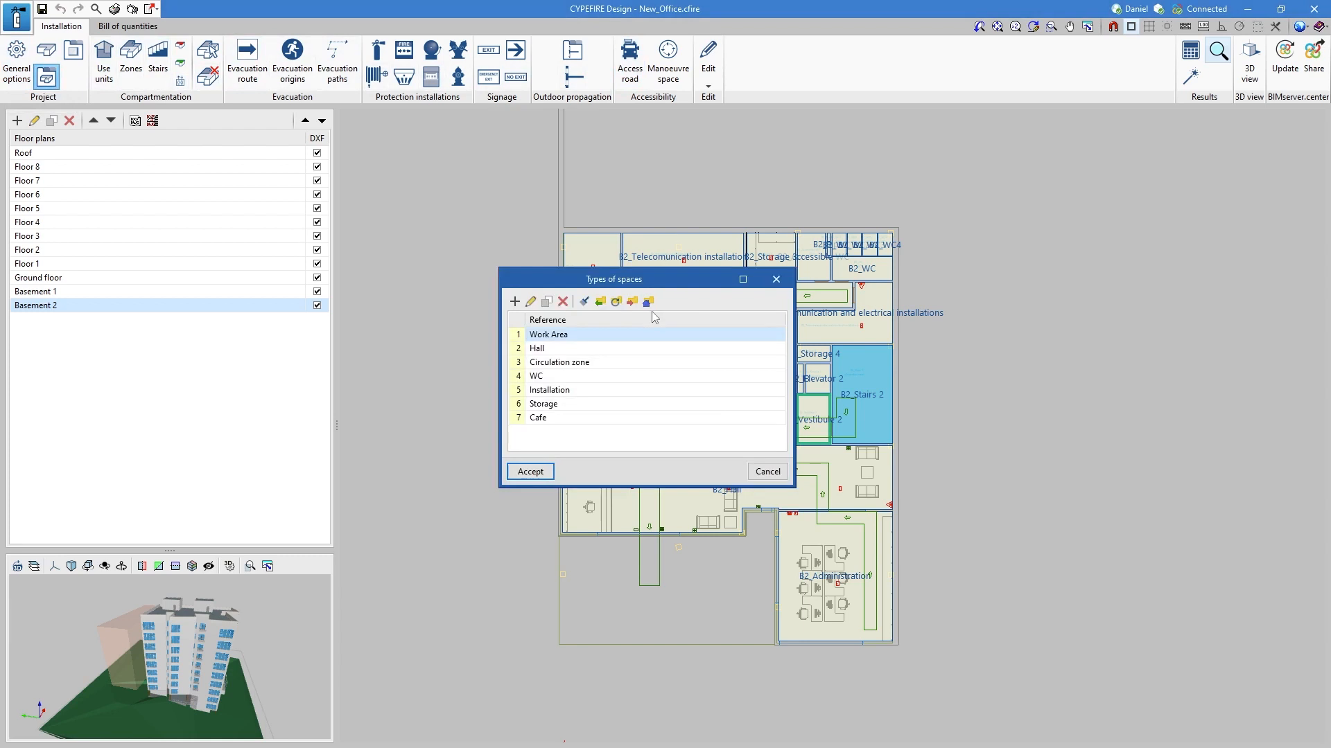
left_click(531, 302)
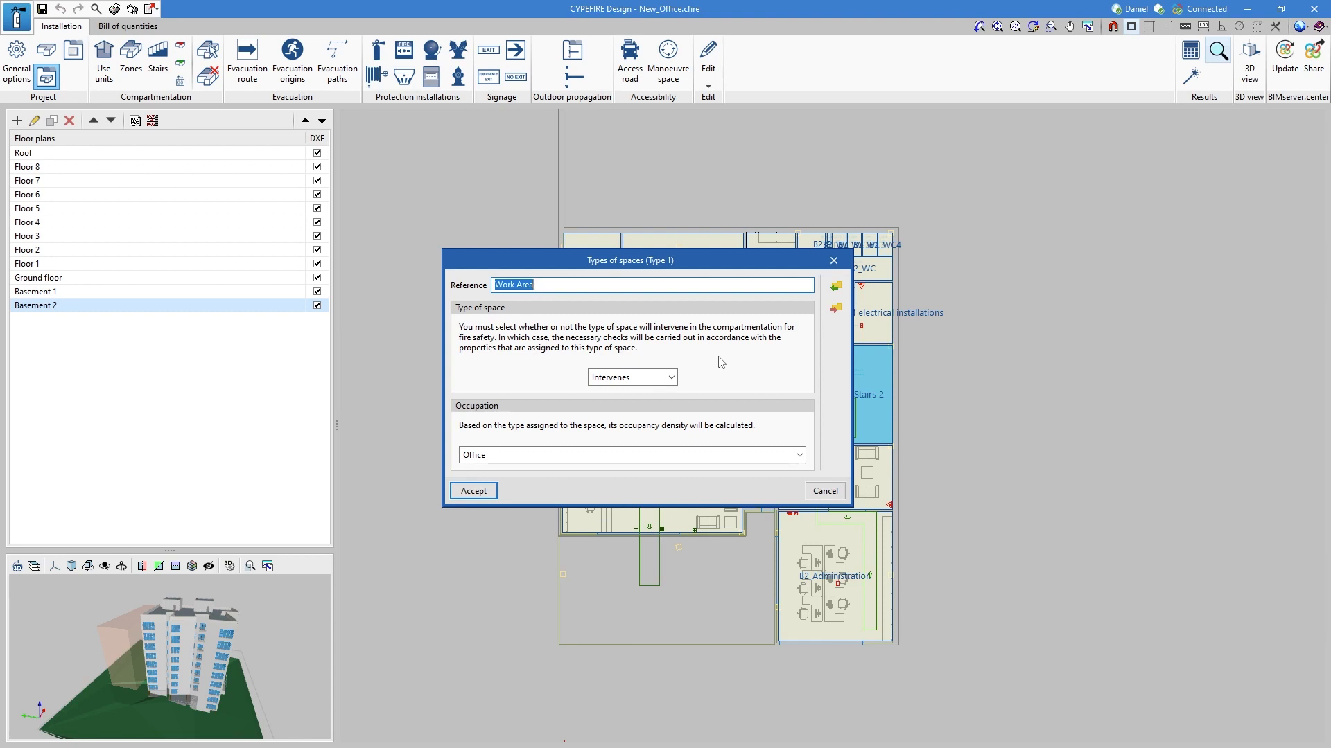
left_click(671, 377)
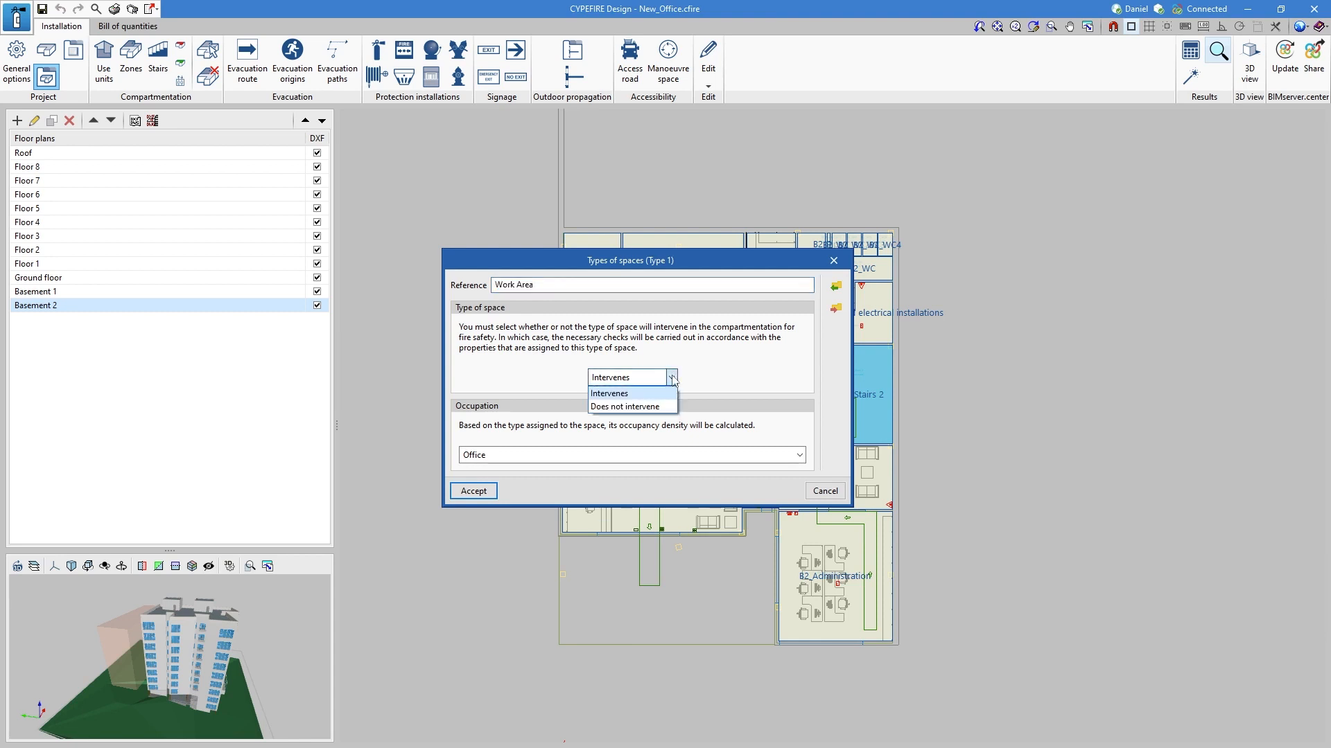
left_click(799, 456)
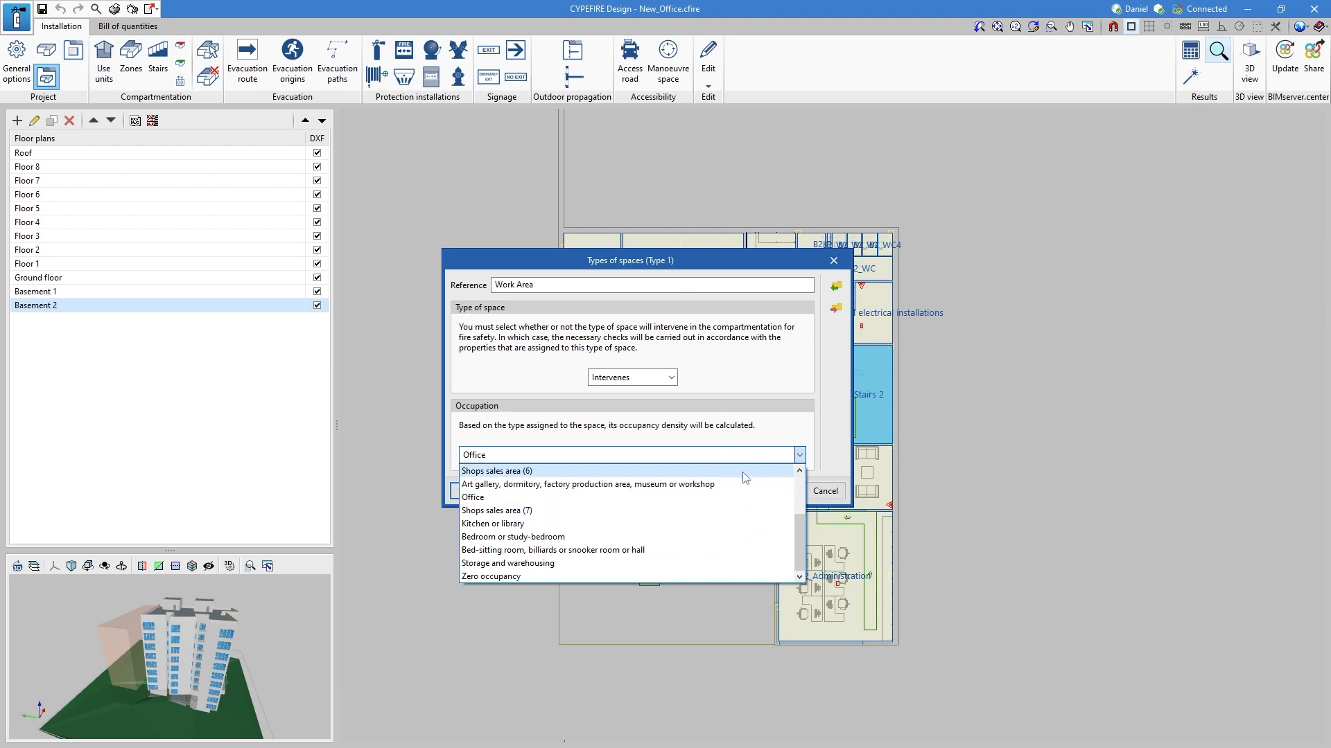
scroll(744, 497, "up", 1)
scroll(741, 493, "down", 1)
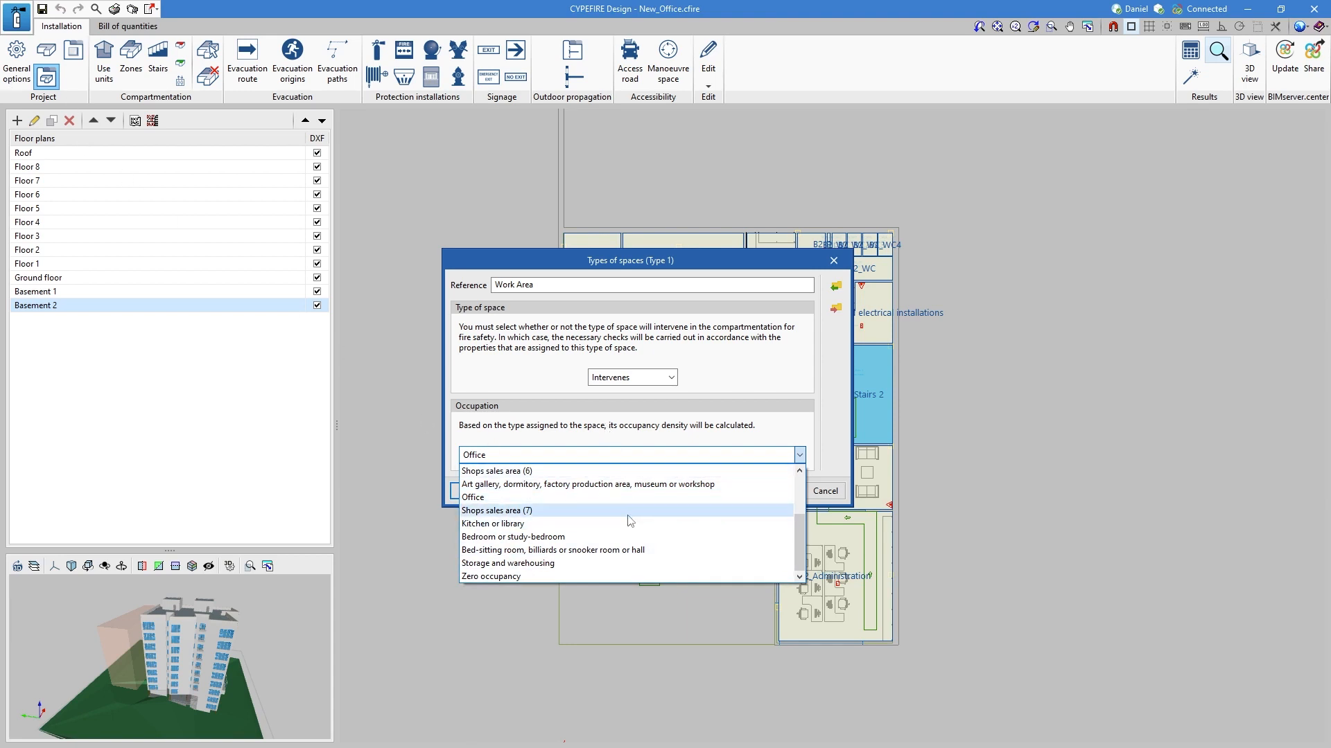
scroll(630, 520, "up", 2)
scroll(630, 520, "up", 1)
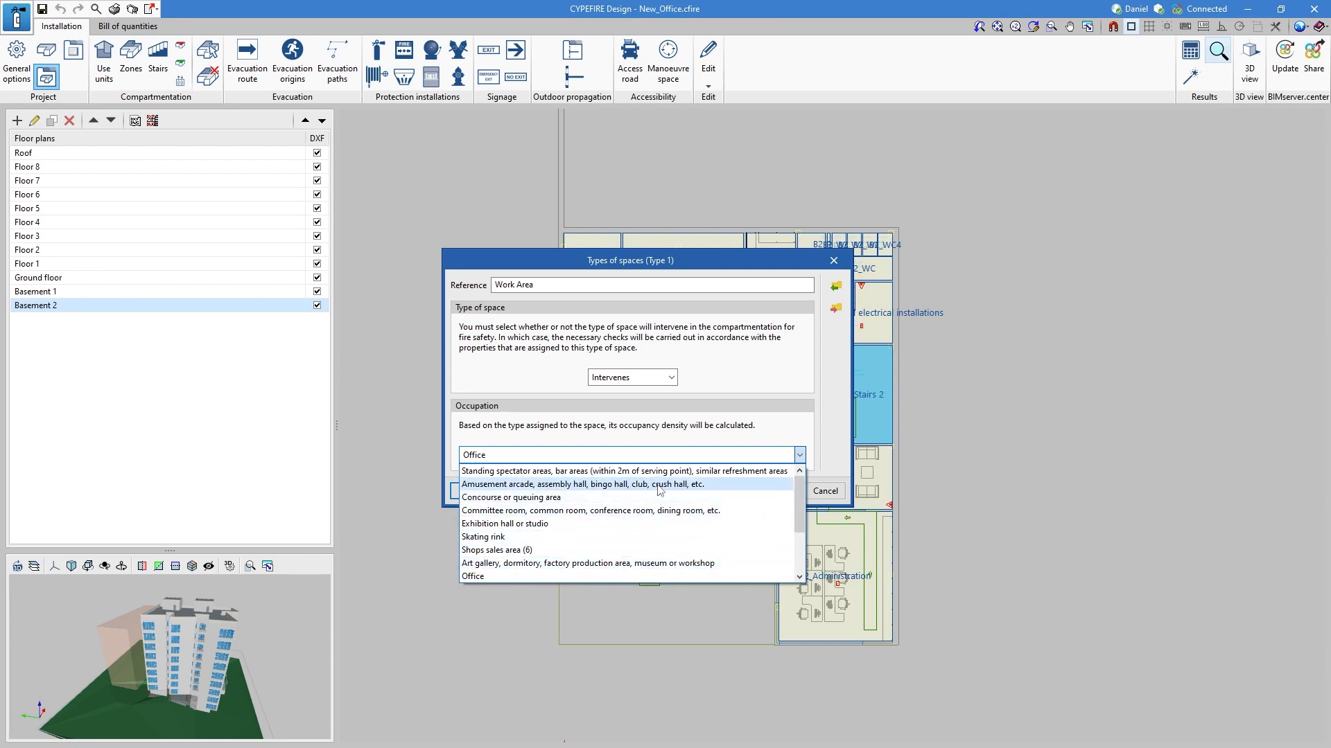
left_click(835, 263)
left_click(836, 266)
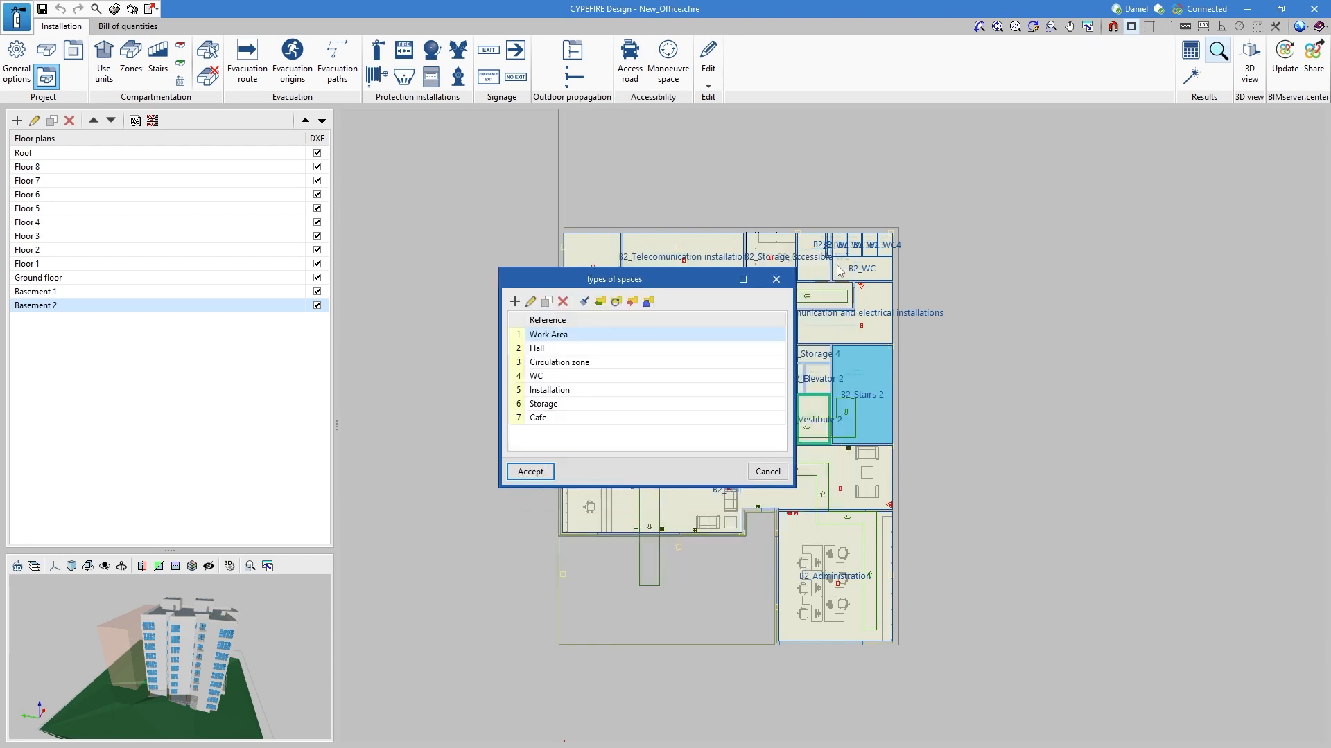
left_click(776, 279)
- Look through the space occupancy list in the general options and the project's use units list
left_click(17, 61)
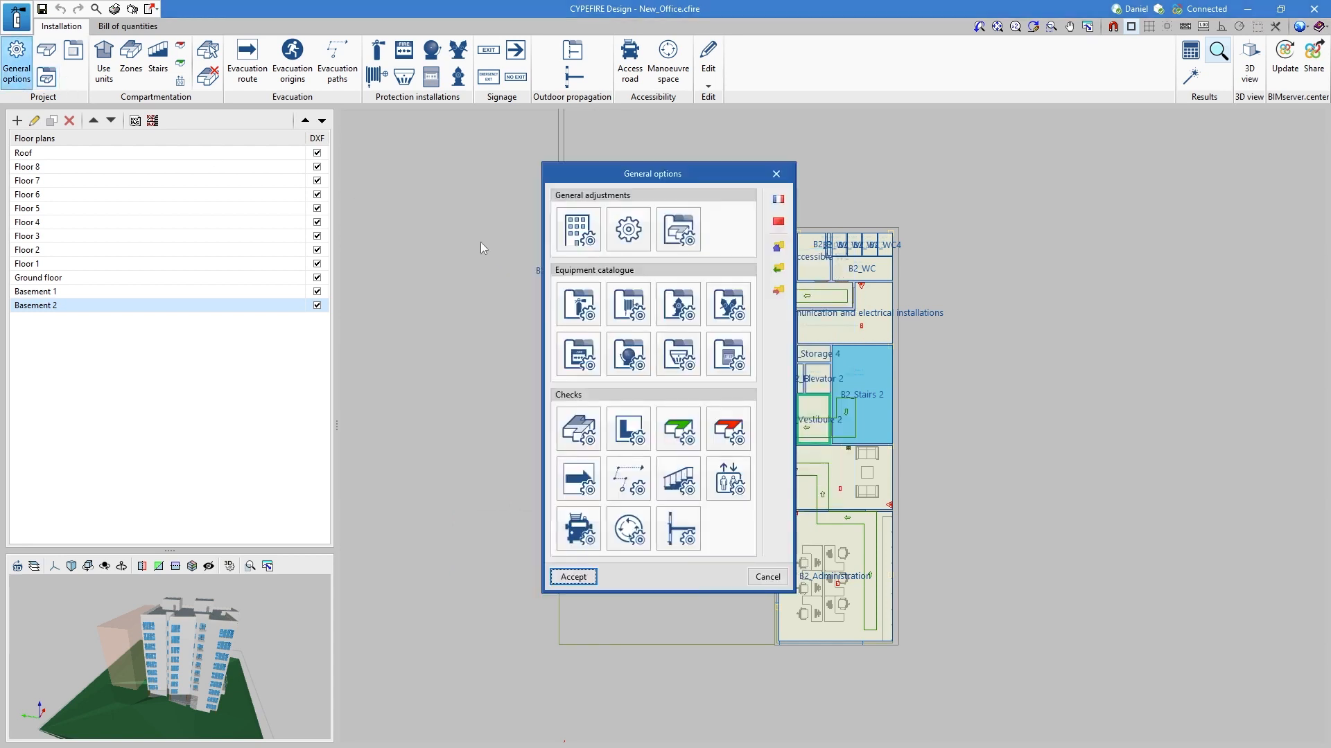
left_click(679, 248)
scroll(631, 377, "down", 2)
scroll(635, 375, "up", 3)
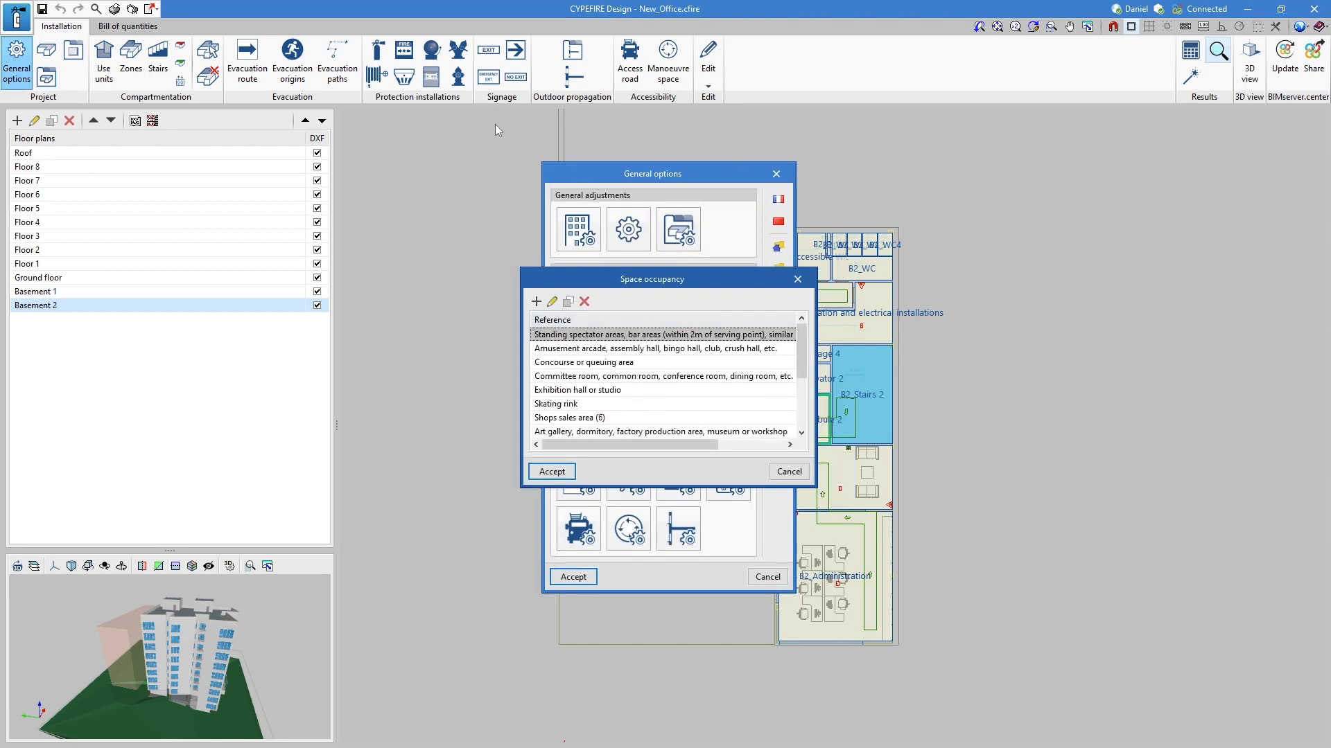
left_click(799, 281)
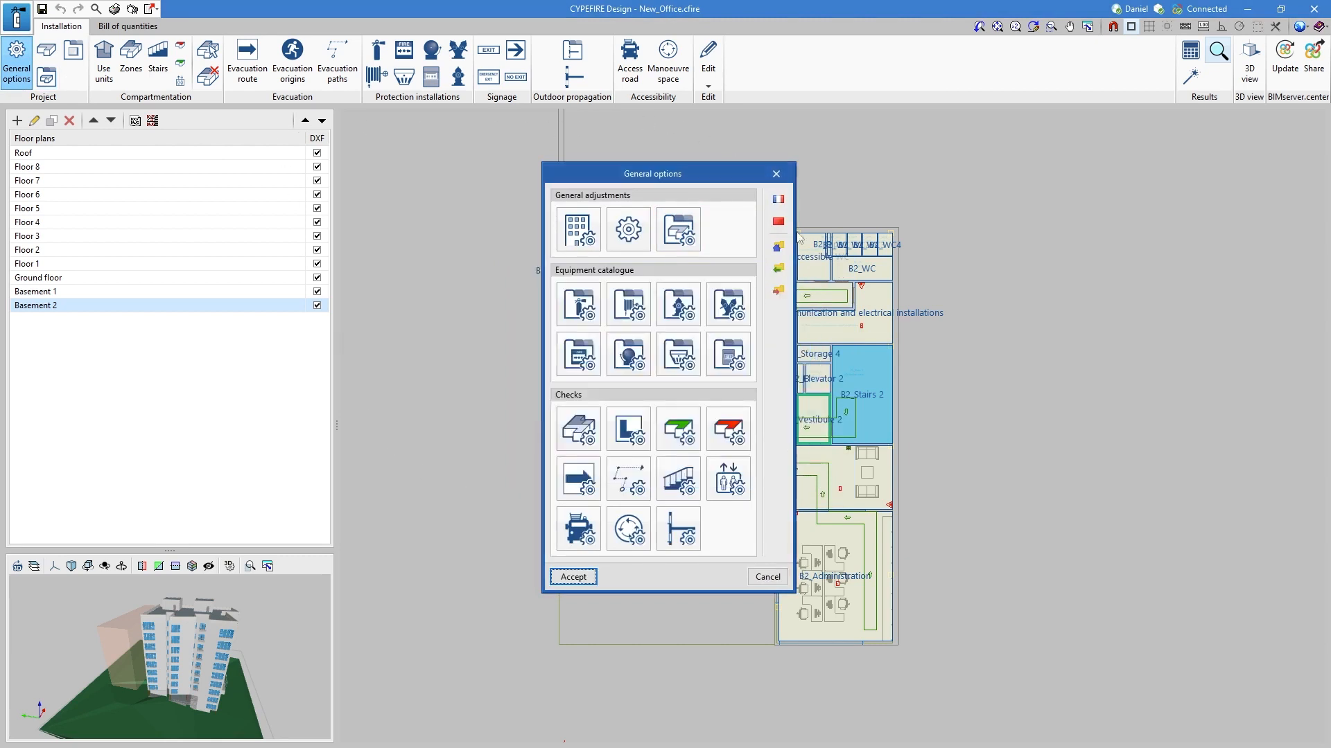
left_click(776, 174)
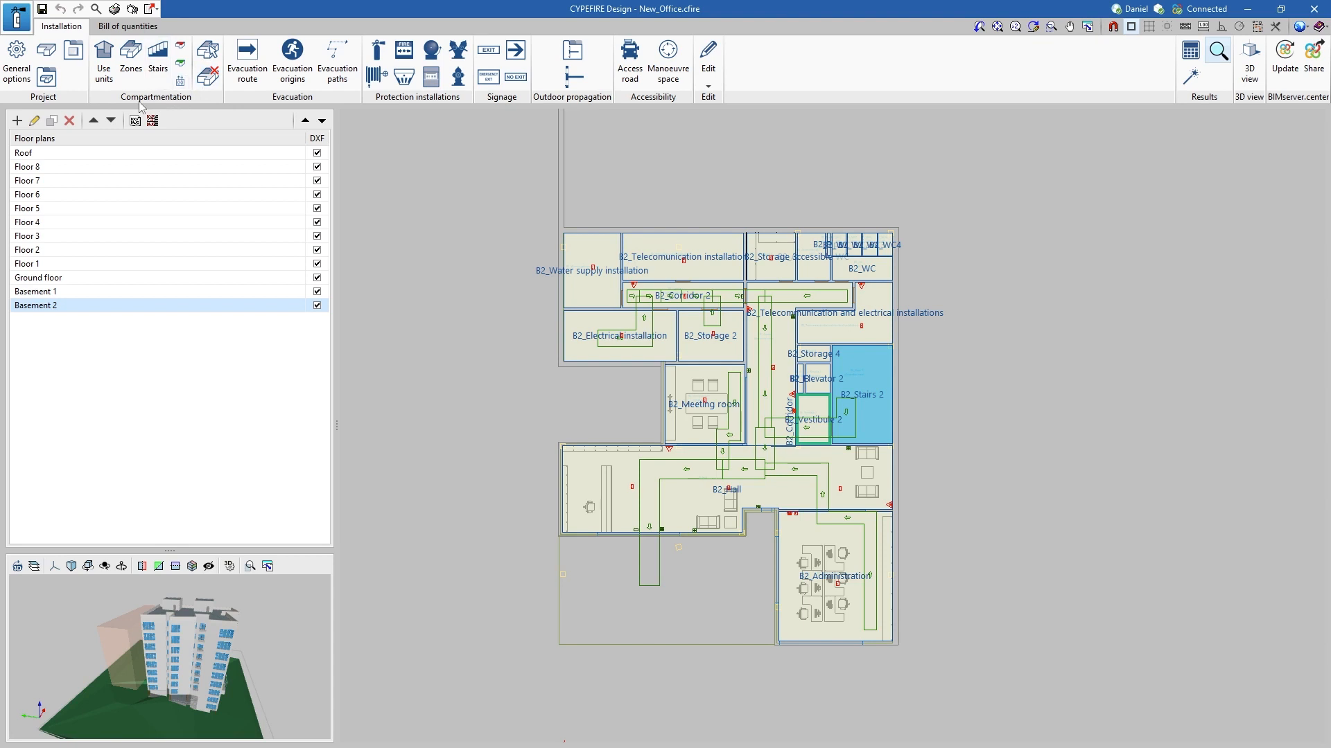
left_click(113, 82)
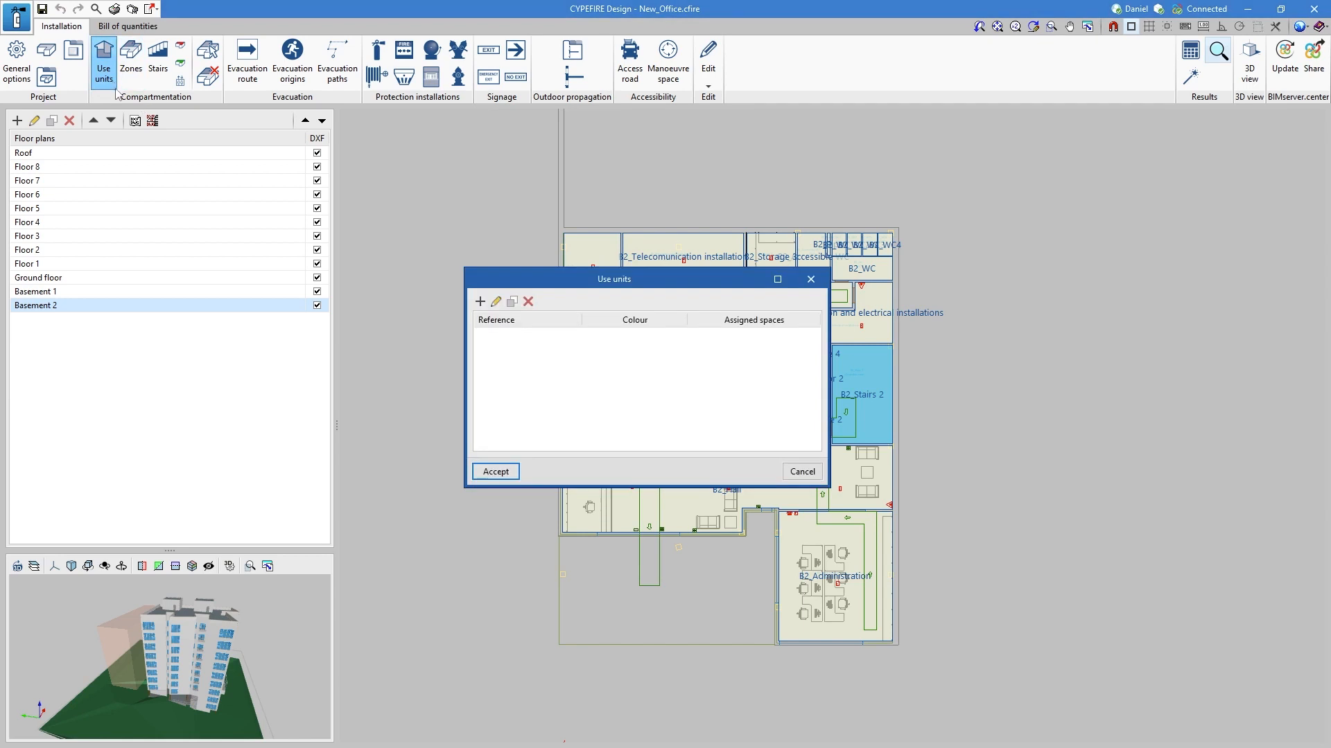
left_click(809, 279)
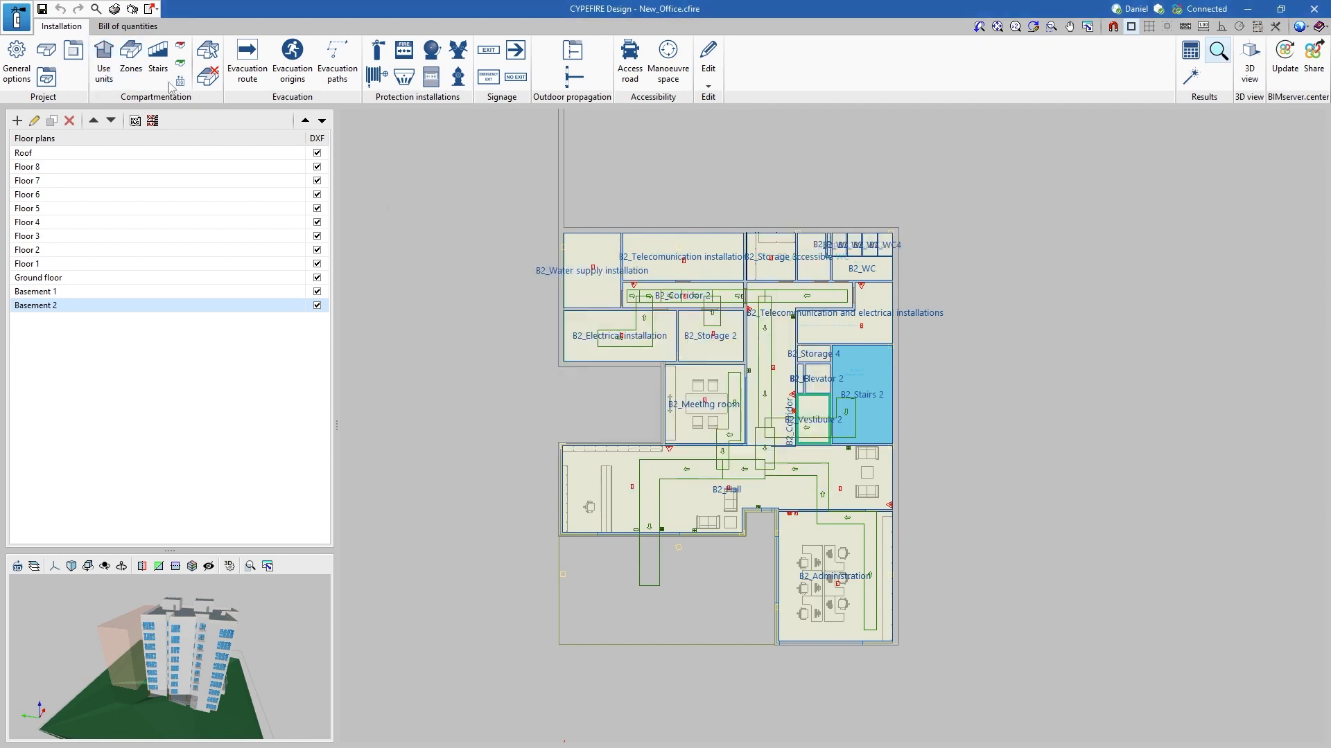
- Add a zone named Example of type Offices - h>30 m and give it the light pink colour
left_click(131, 59)
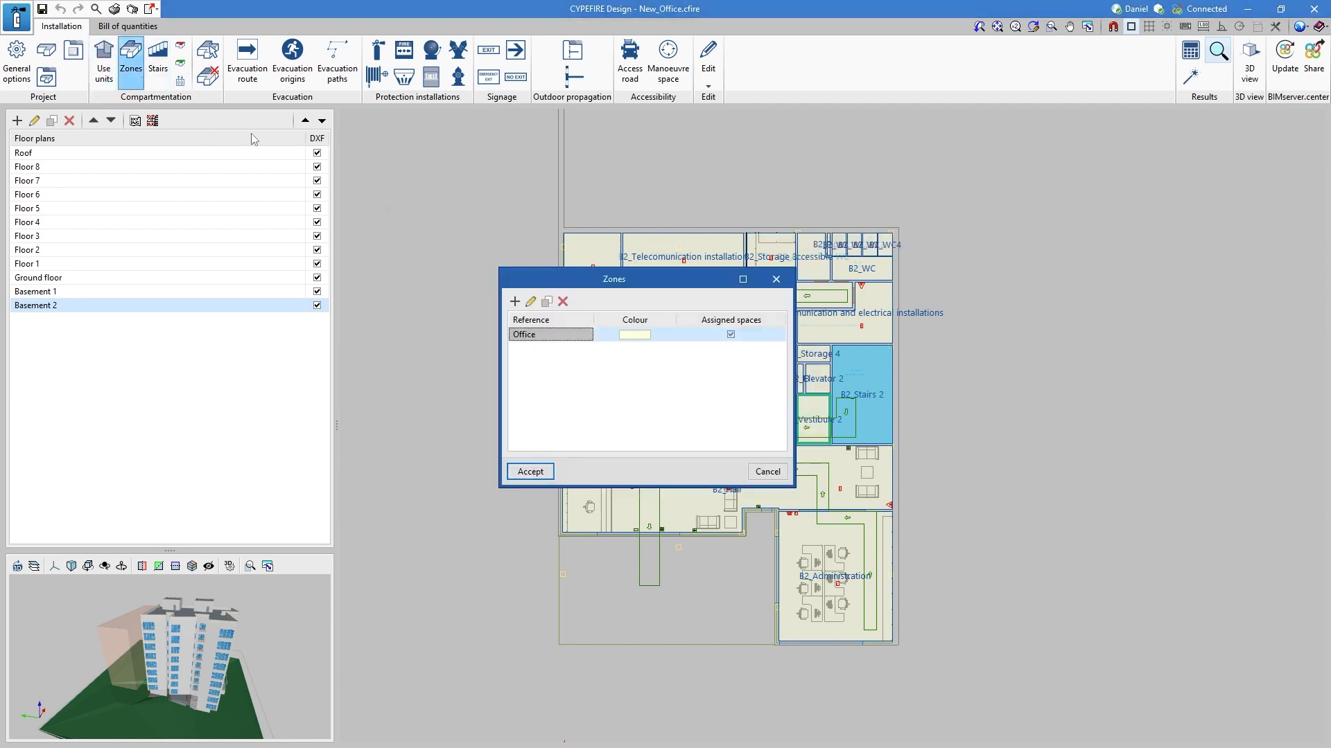
left_click(518, 303)
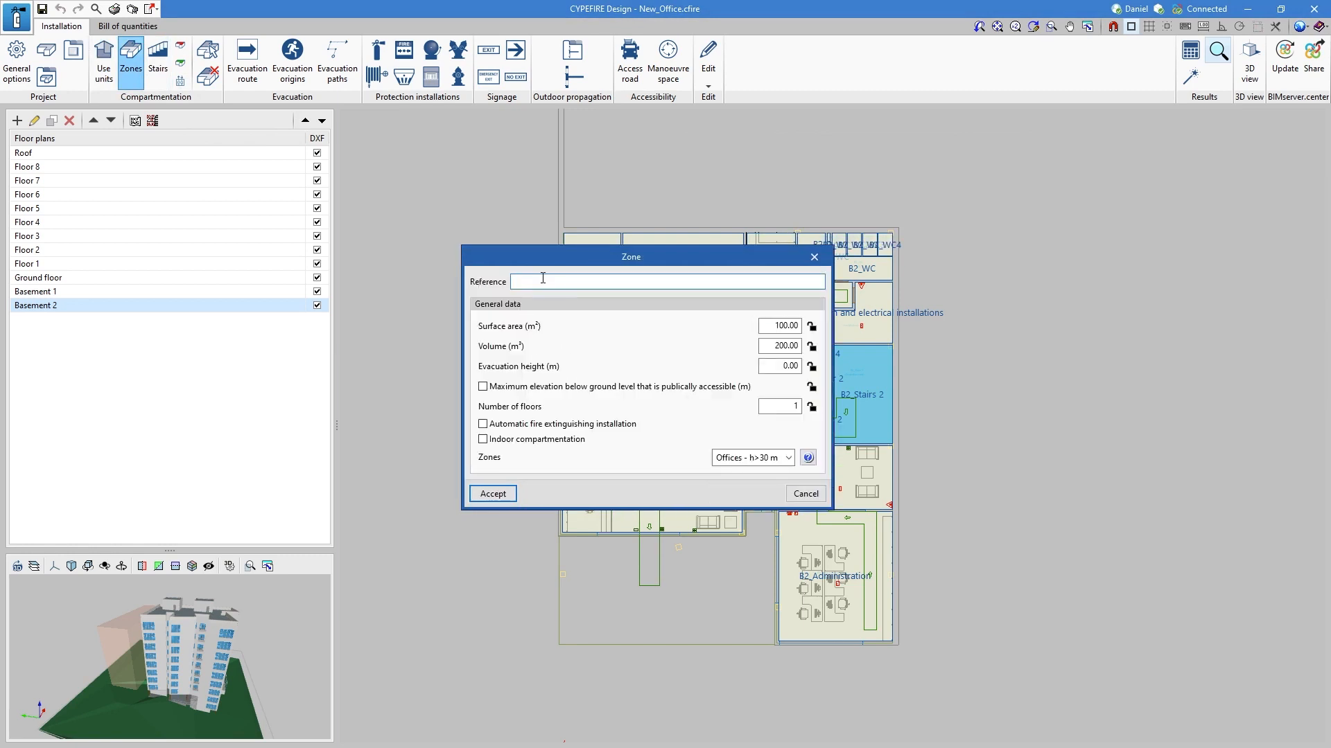
type("Example")
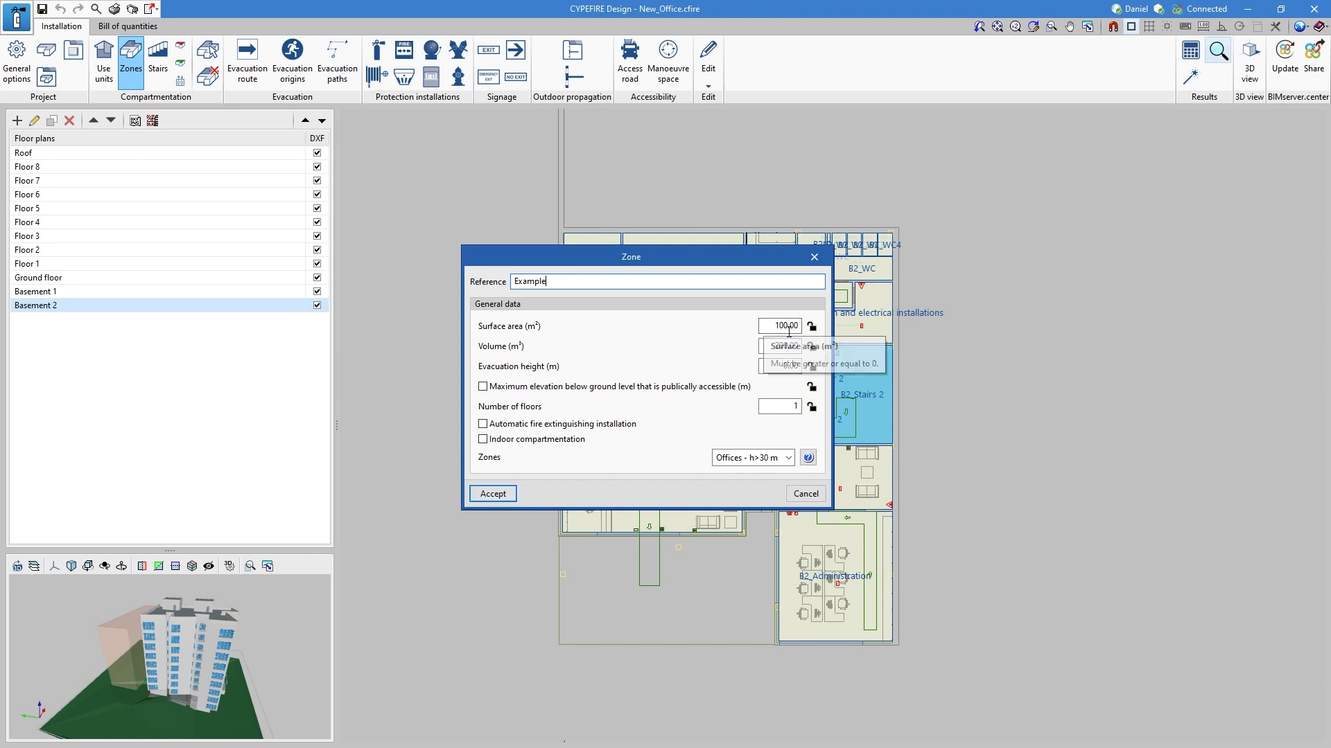
left_click(493, 494)
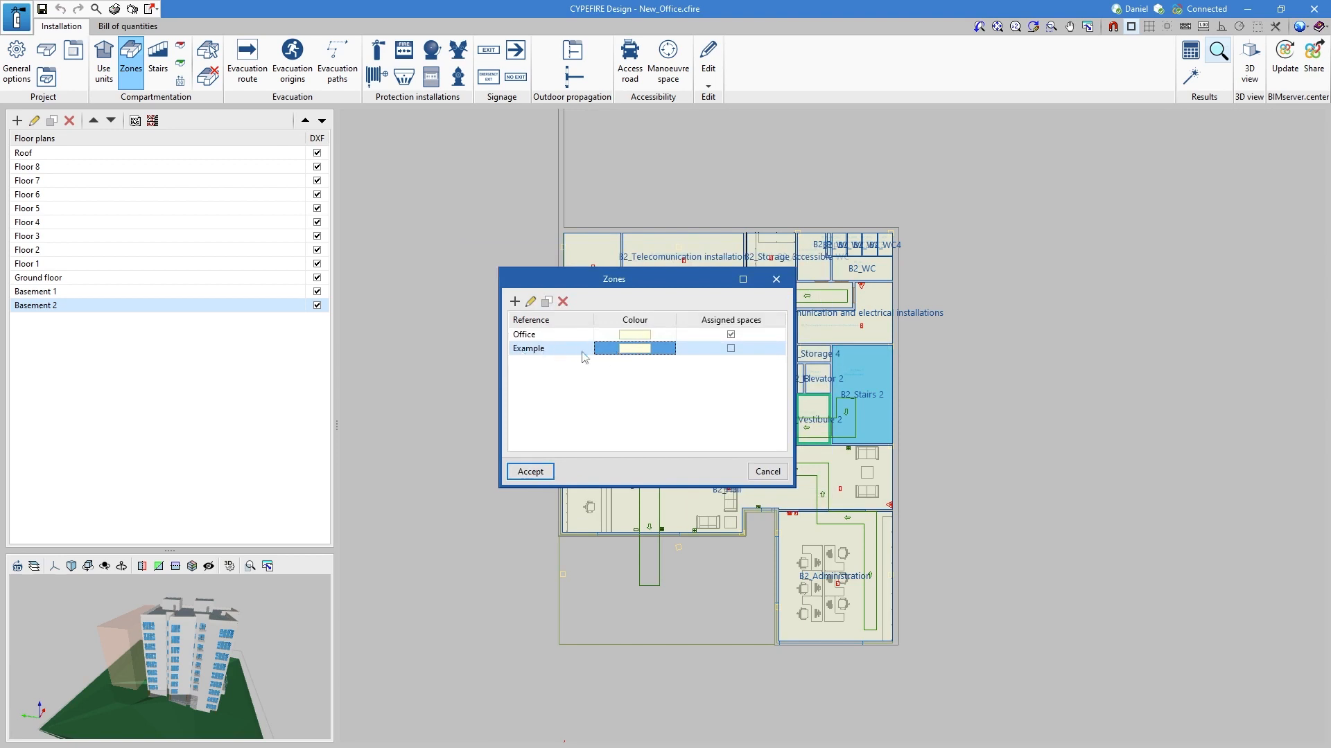
left_click(635, 350)
left_click(571, 375)
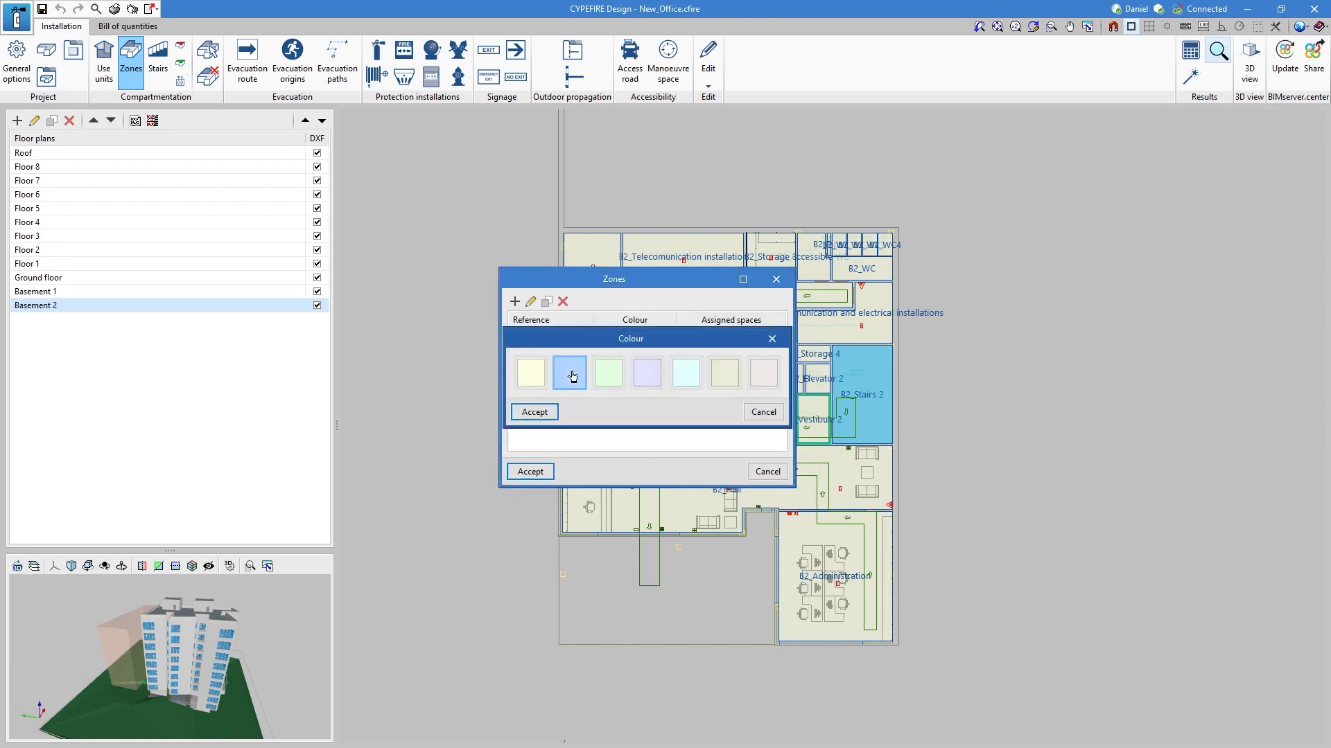
left_click(552, 412)
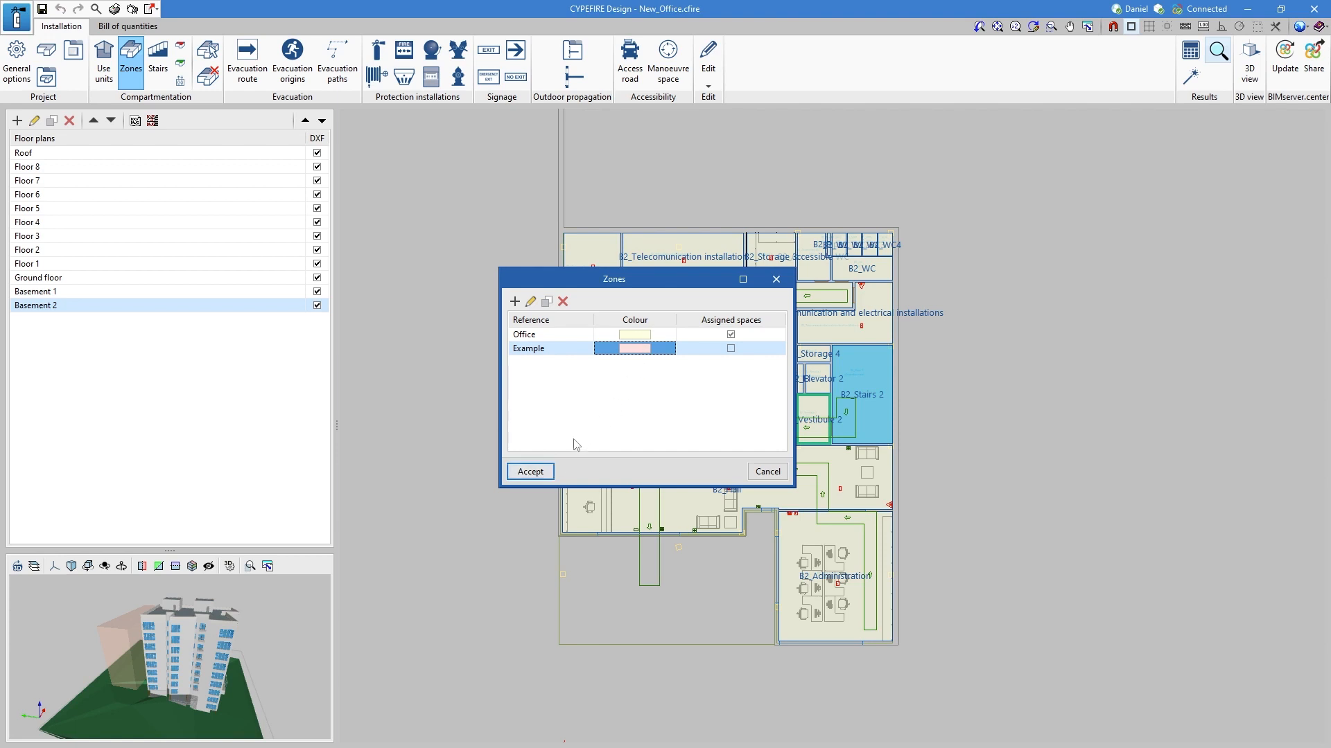
left_click(544, 476)
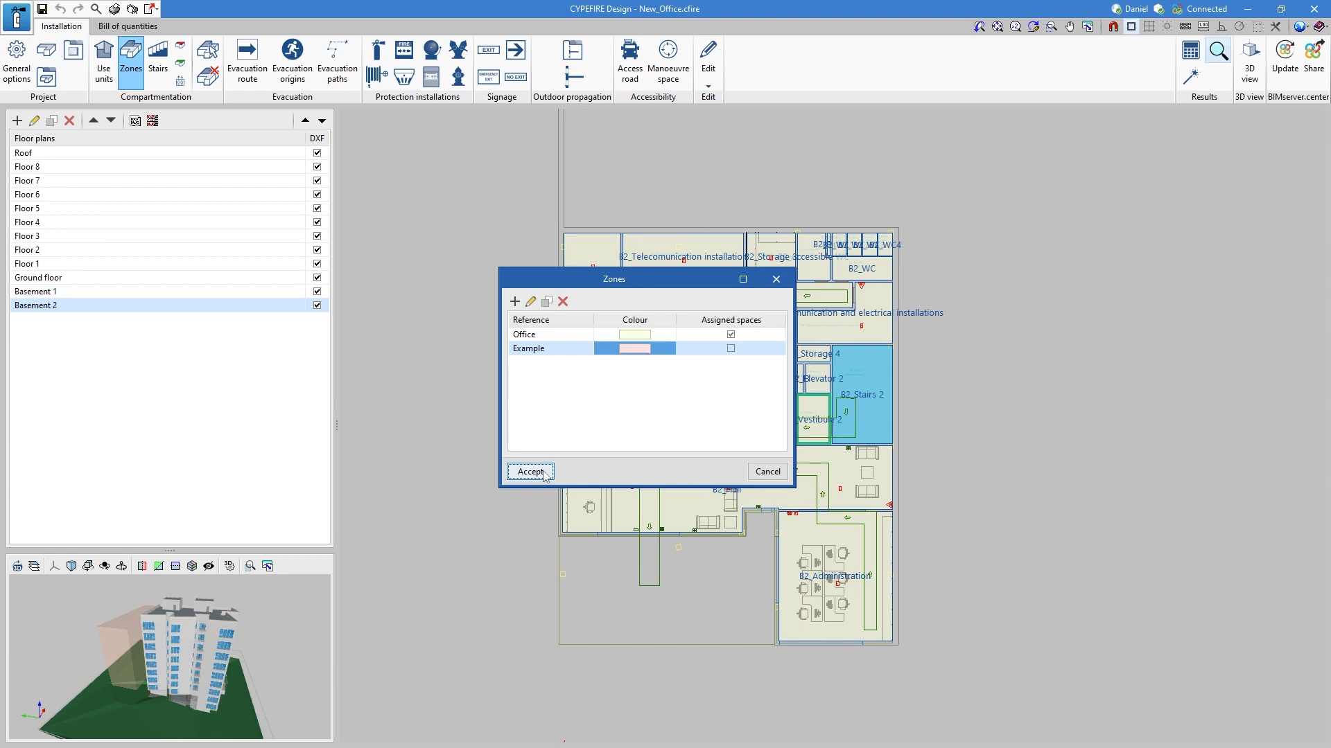
- Check the defined safe zones, risk zones and protected stairways of the compartmentation without editing them
left_click(180, 65)
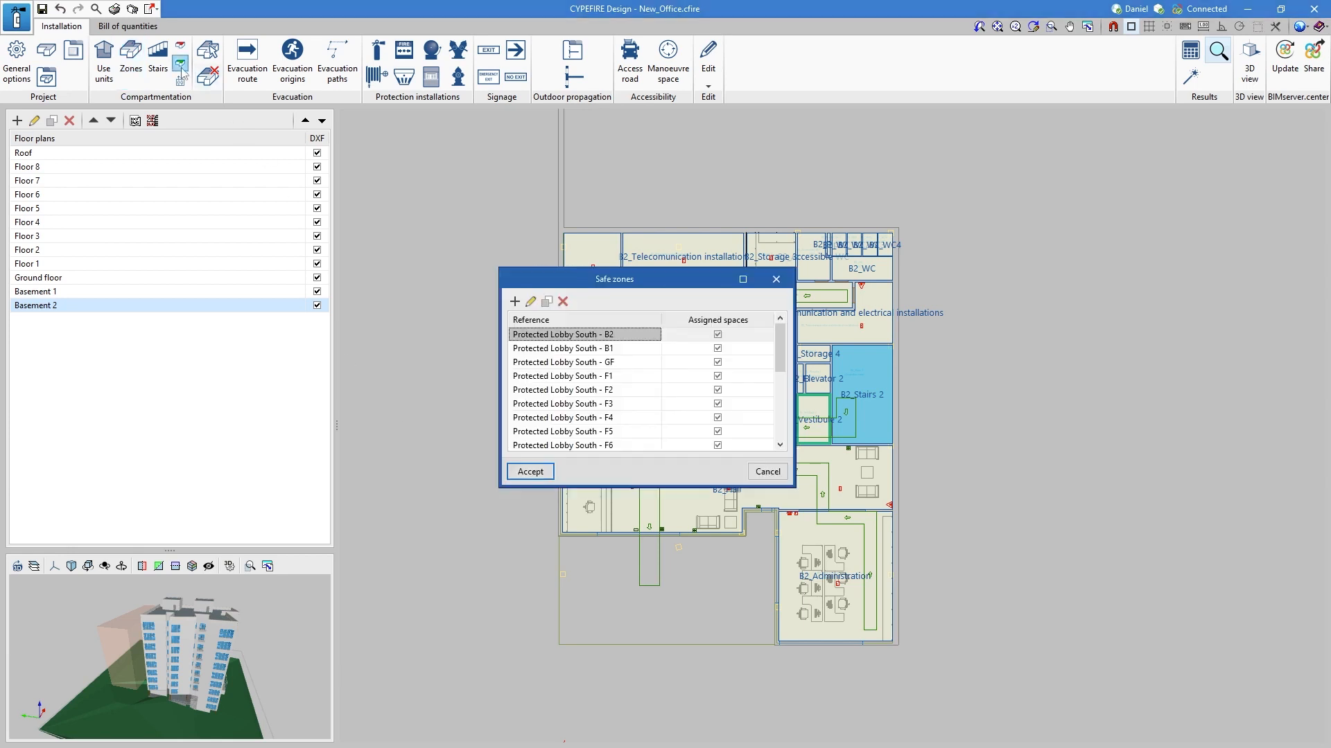
left_click(776, 280)
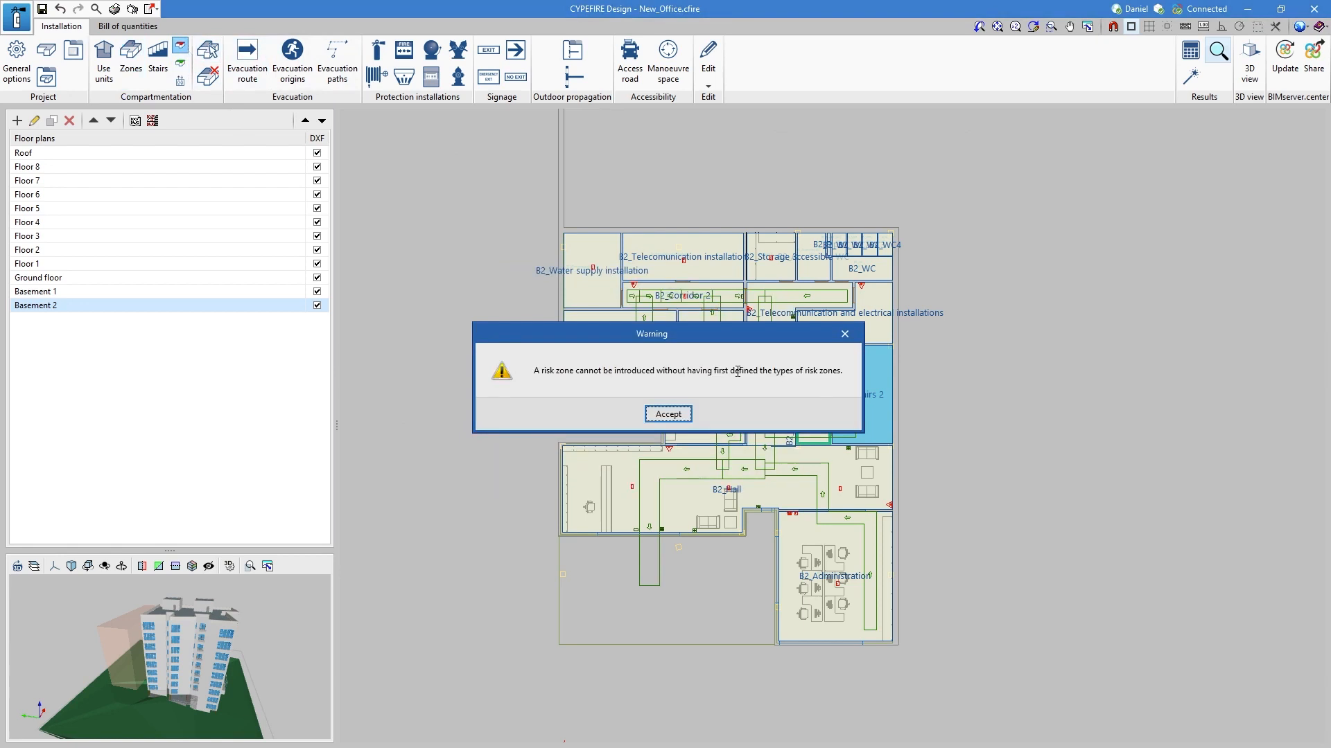
left_click(658, 417)
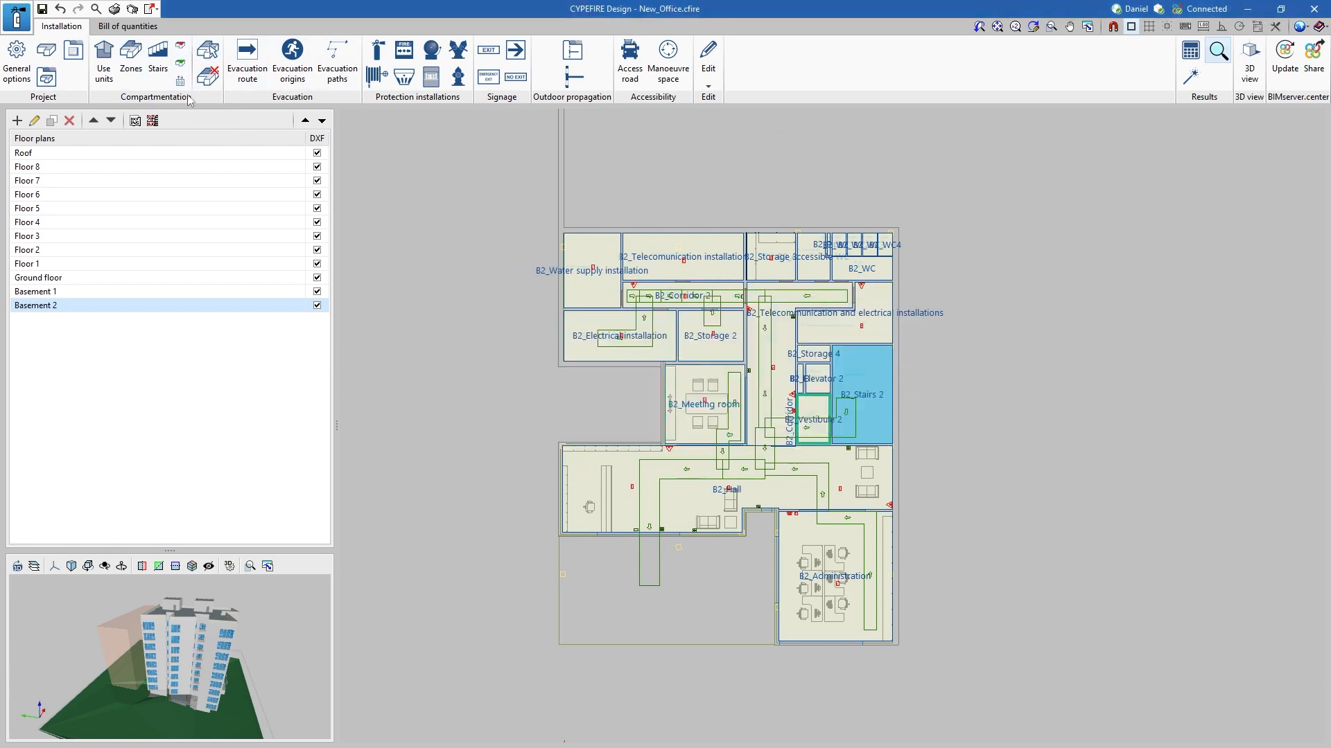
left_click(155, 68)
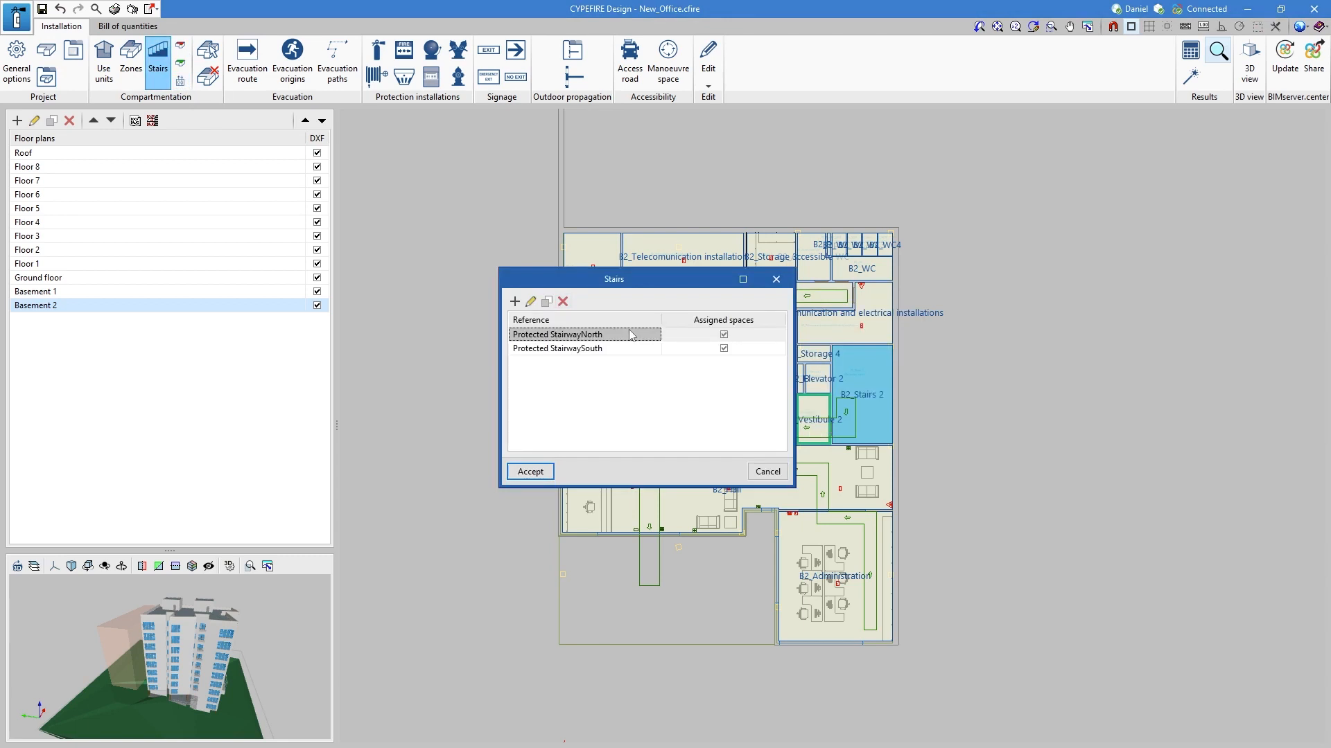
left_click(776, 278)
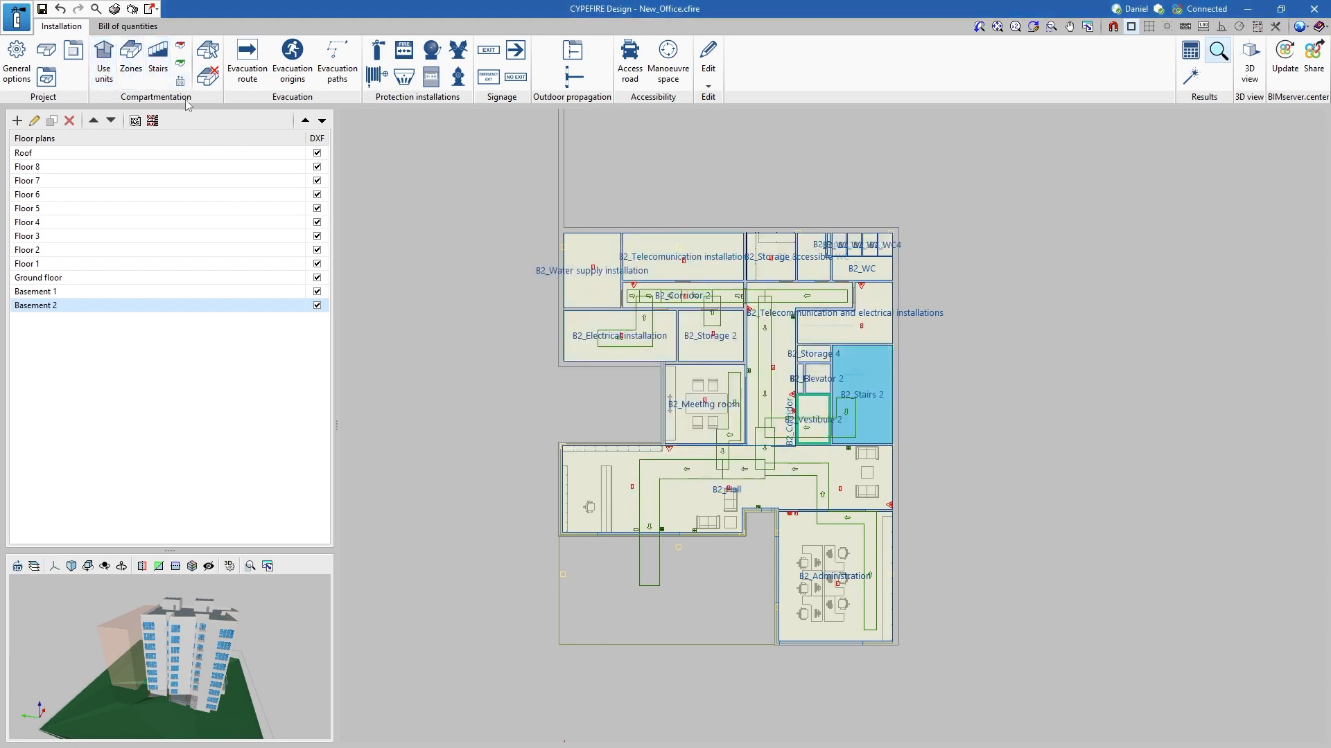
- Assign the Example zone to the B2_Hall space on the Basement 2 plan
left_click(209, 51)
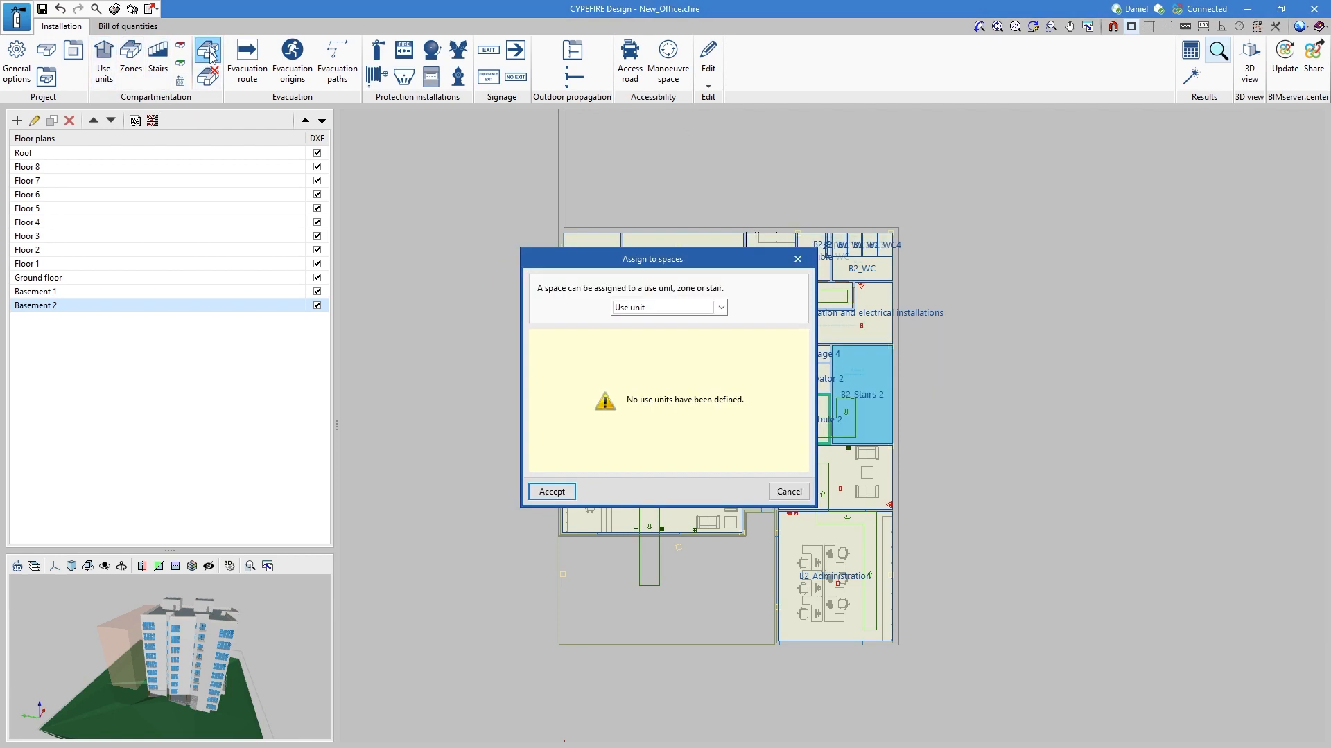
left_click(721, 308)
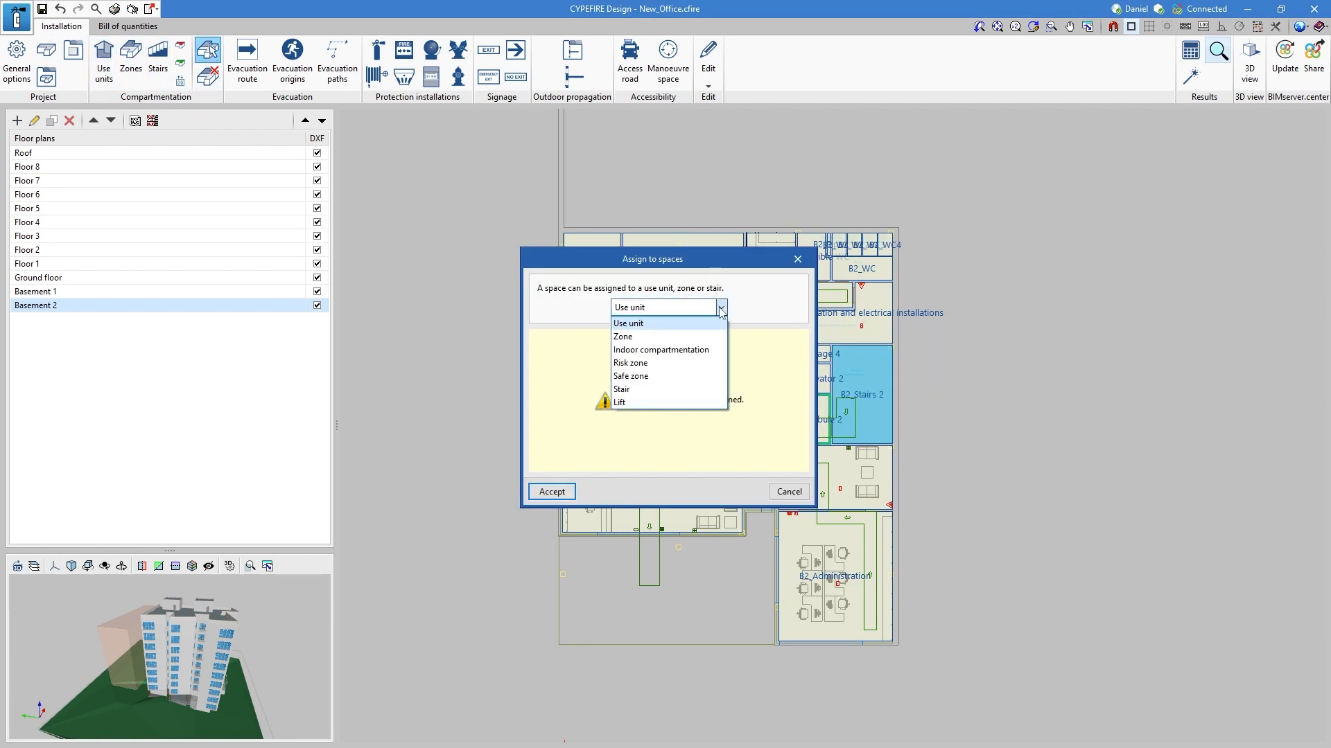
left_click(691, 337)
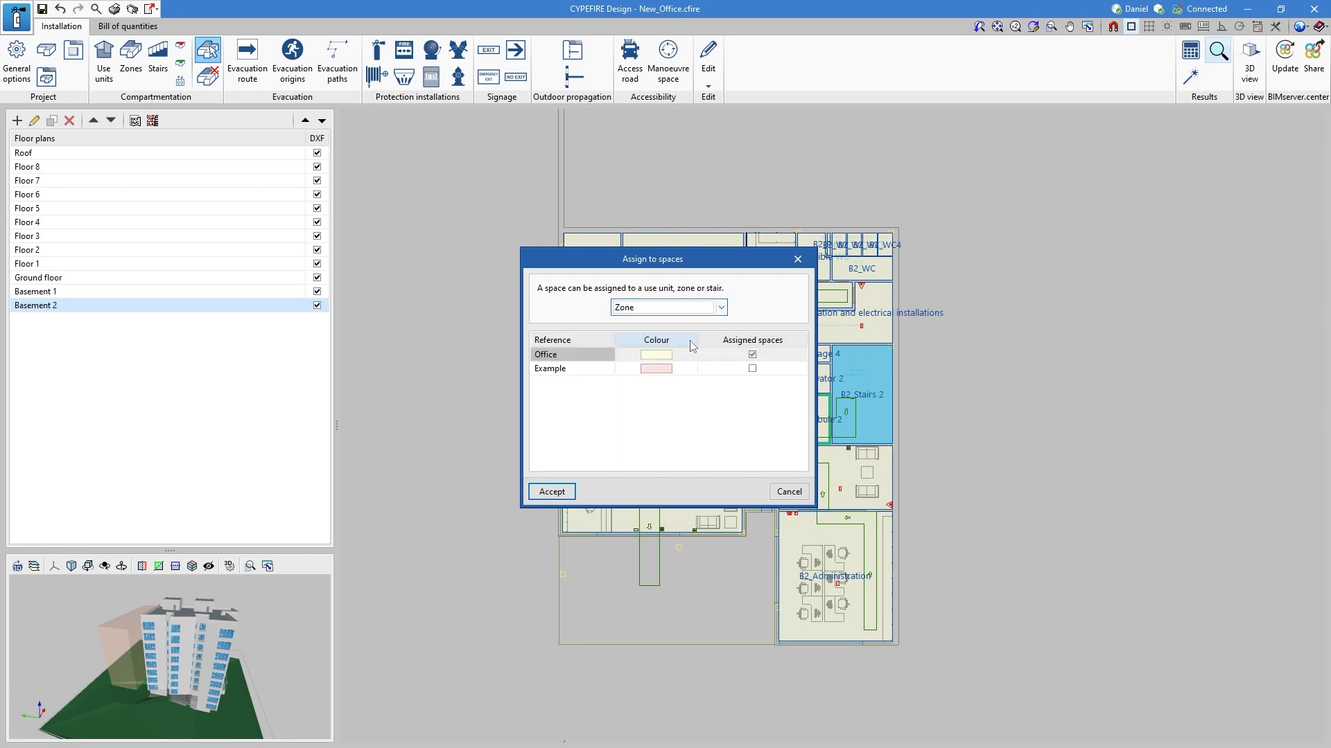
left_click(589, 369)
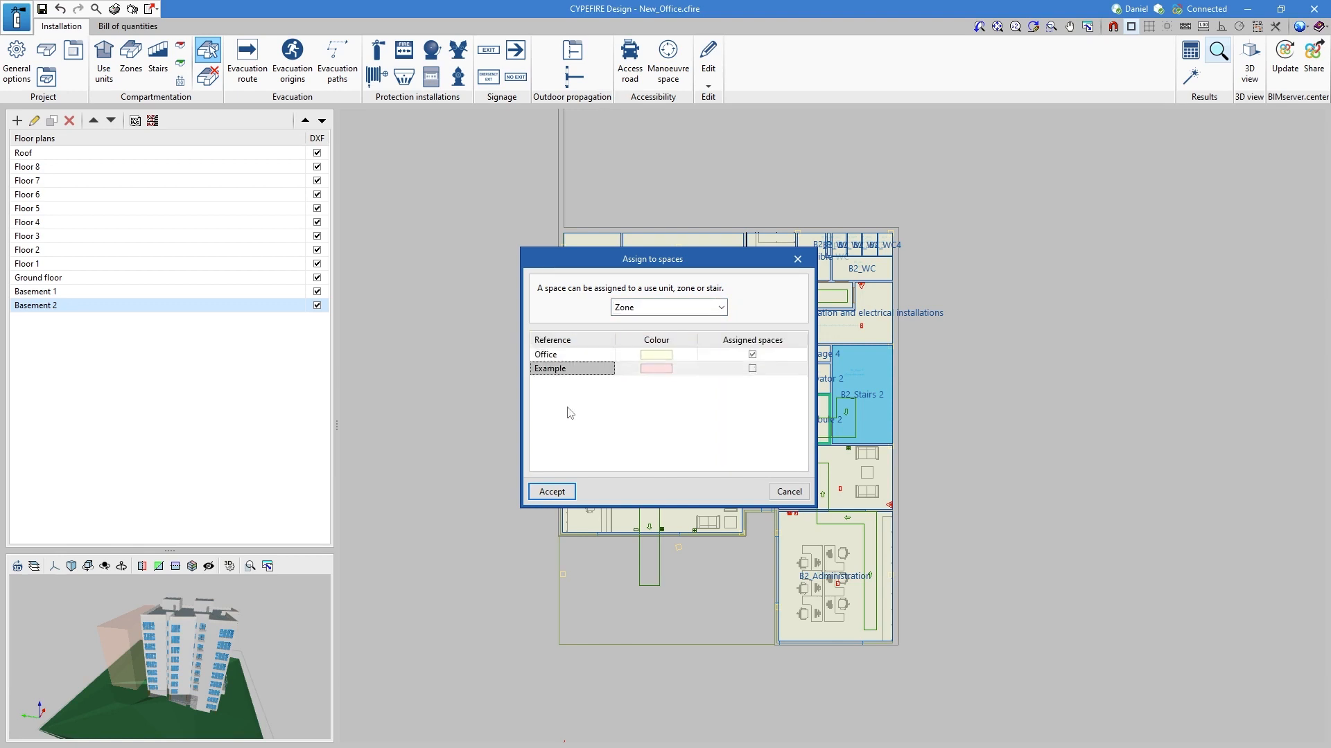
left_click(552, 492)
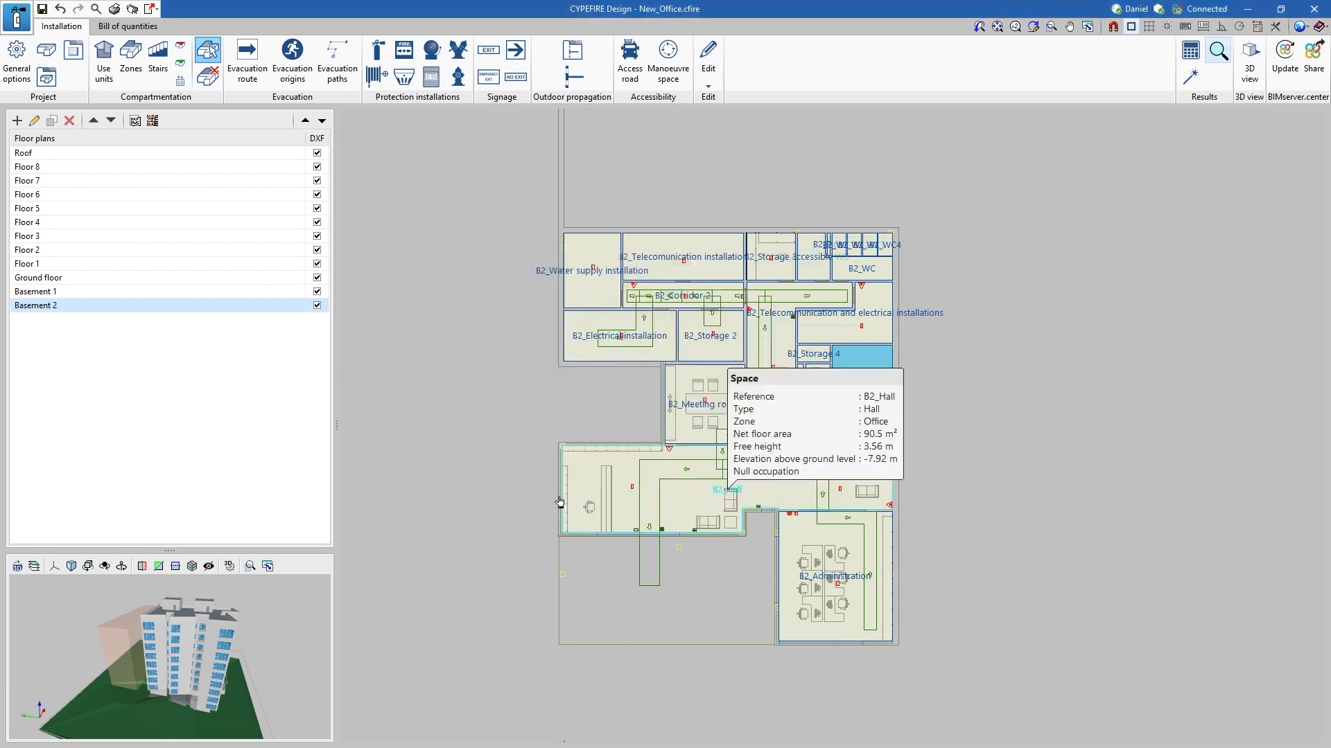
scroll(692, 507, "up", 3)
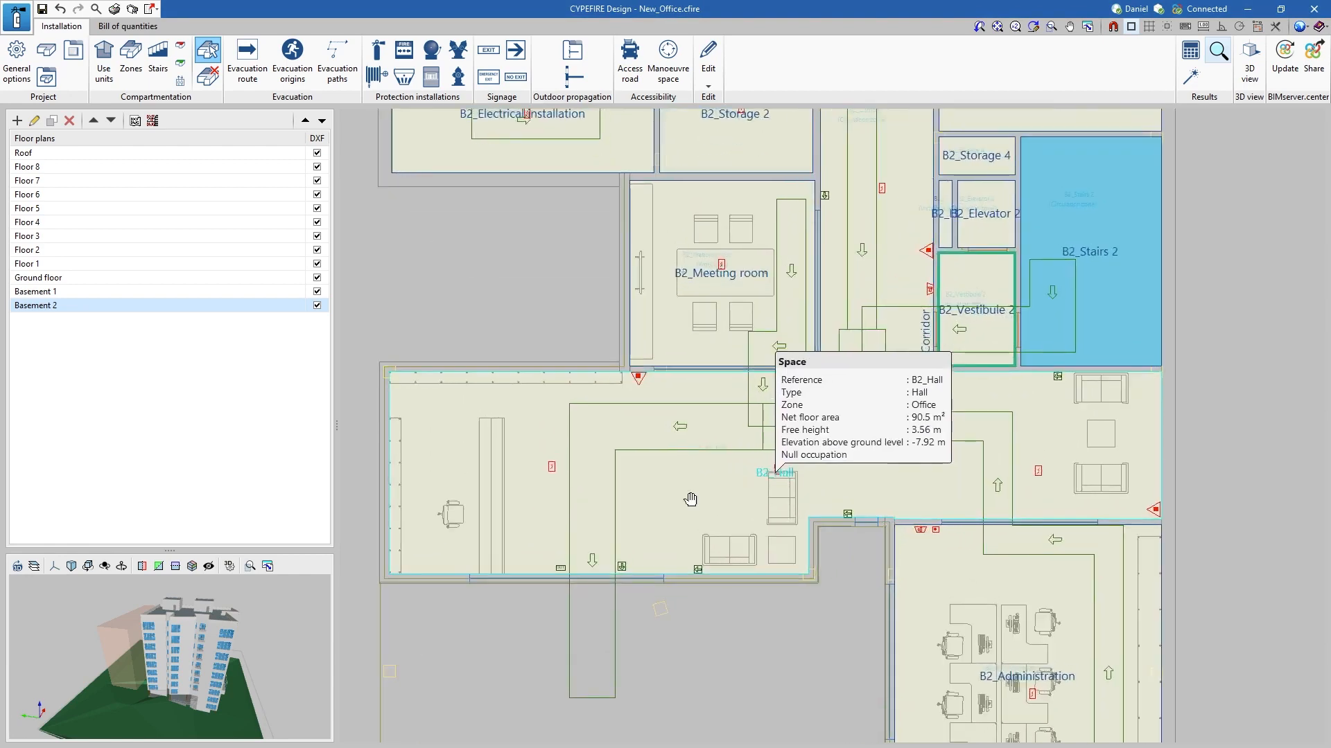
middle_click_drag(689, 499, 685, 387)
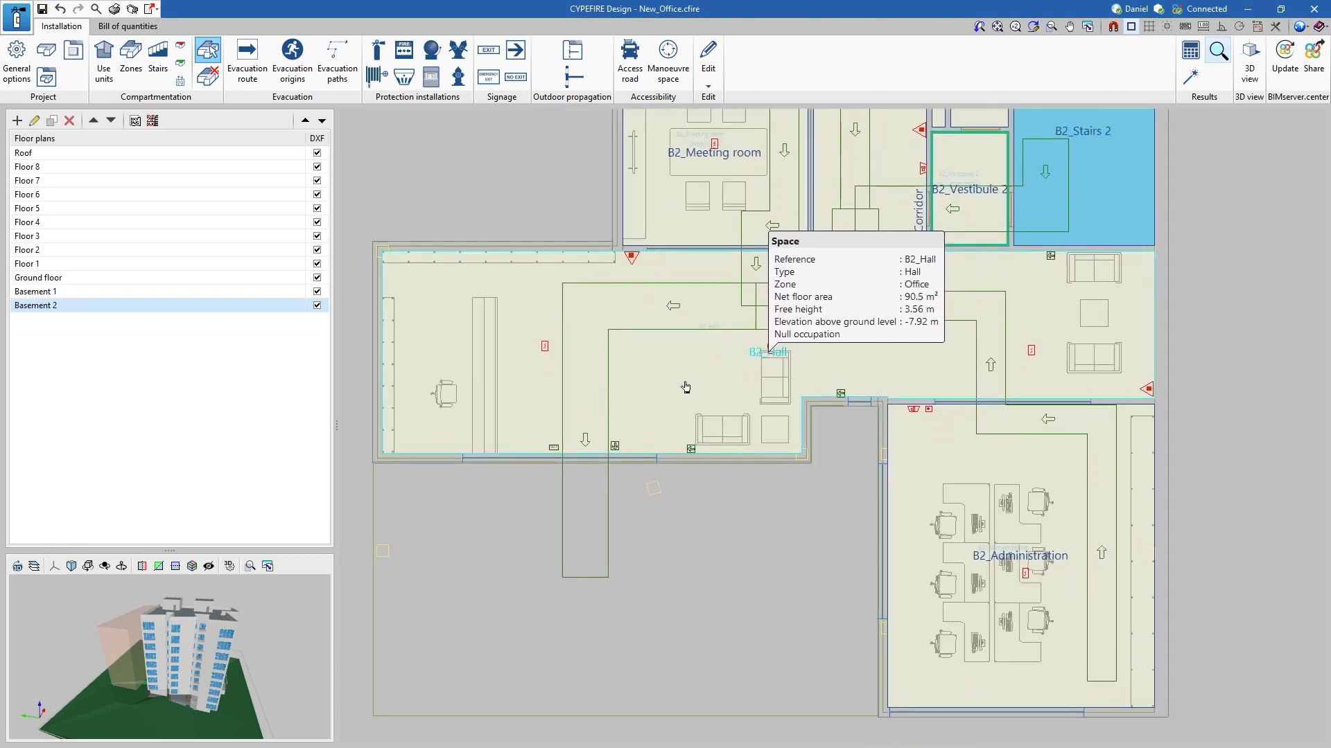
right_click(694, 503)
scroll(693, 503, "down", 2)
mouse_move(684, 365)
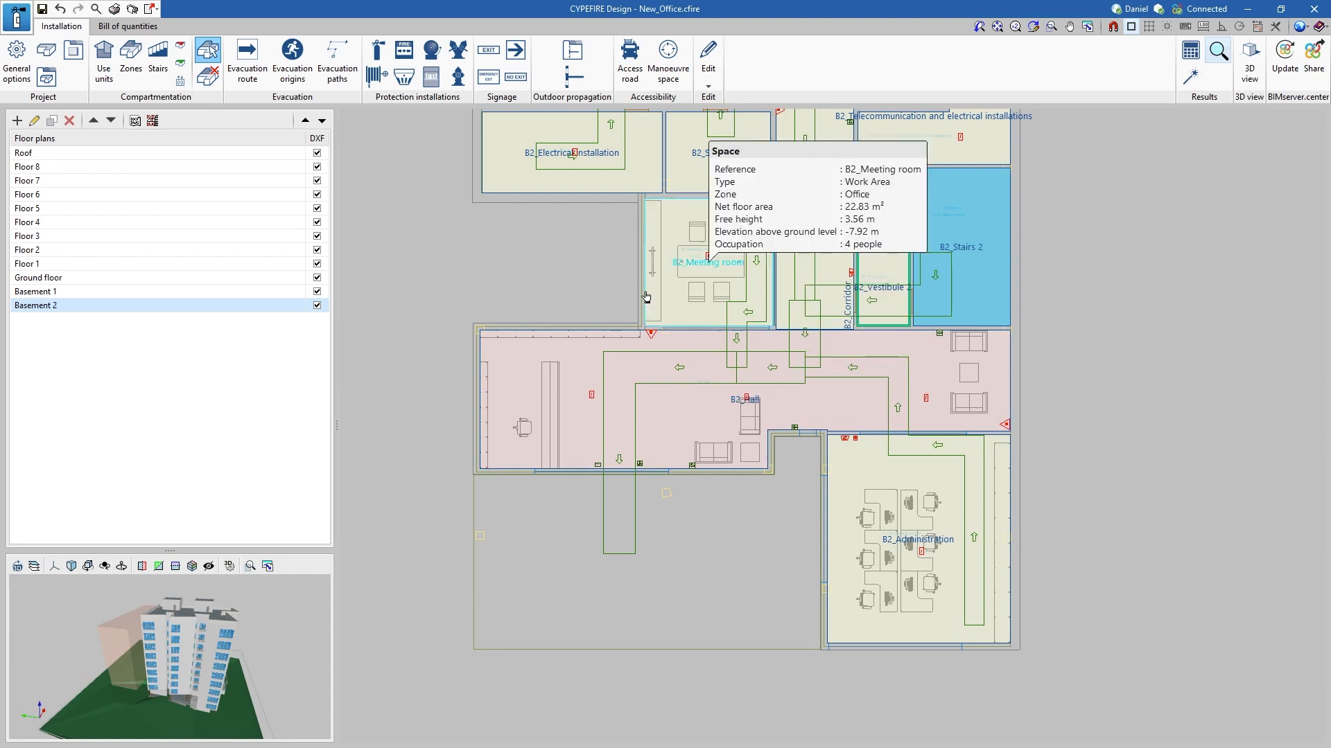
- Undo the zone assignment of B2_Hall and leave the assign to spaces command
middle_click_drag(536, 266, 529, 332)
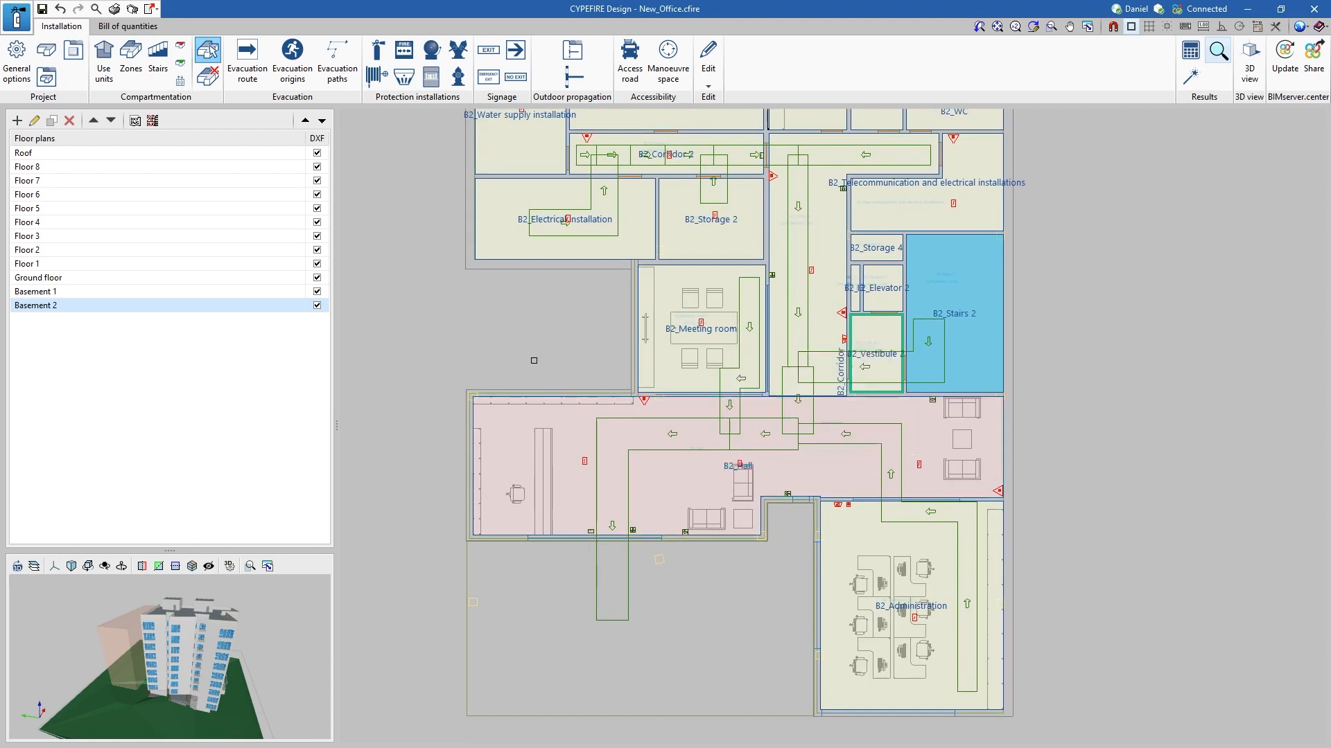
mouse_move(621, 429)
left_click(60, 9)
left_click(789, 491)
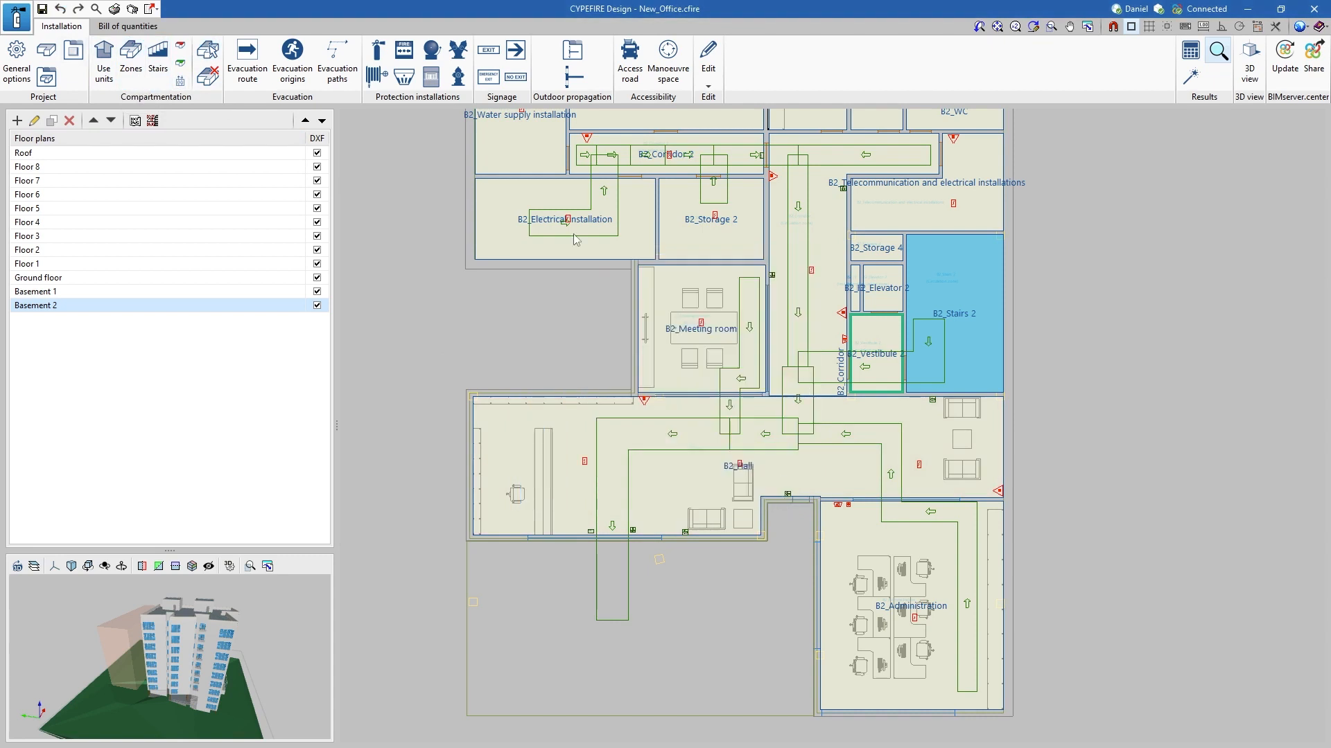
scroll(528, 434, "down", 4)
middle_click_drag(471, 359, 495, 417)
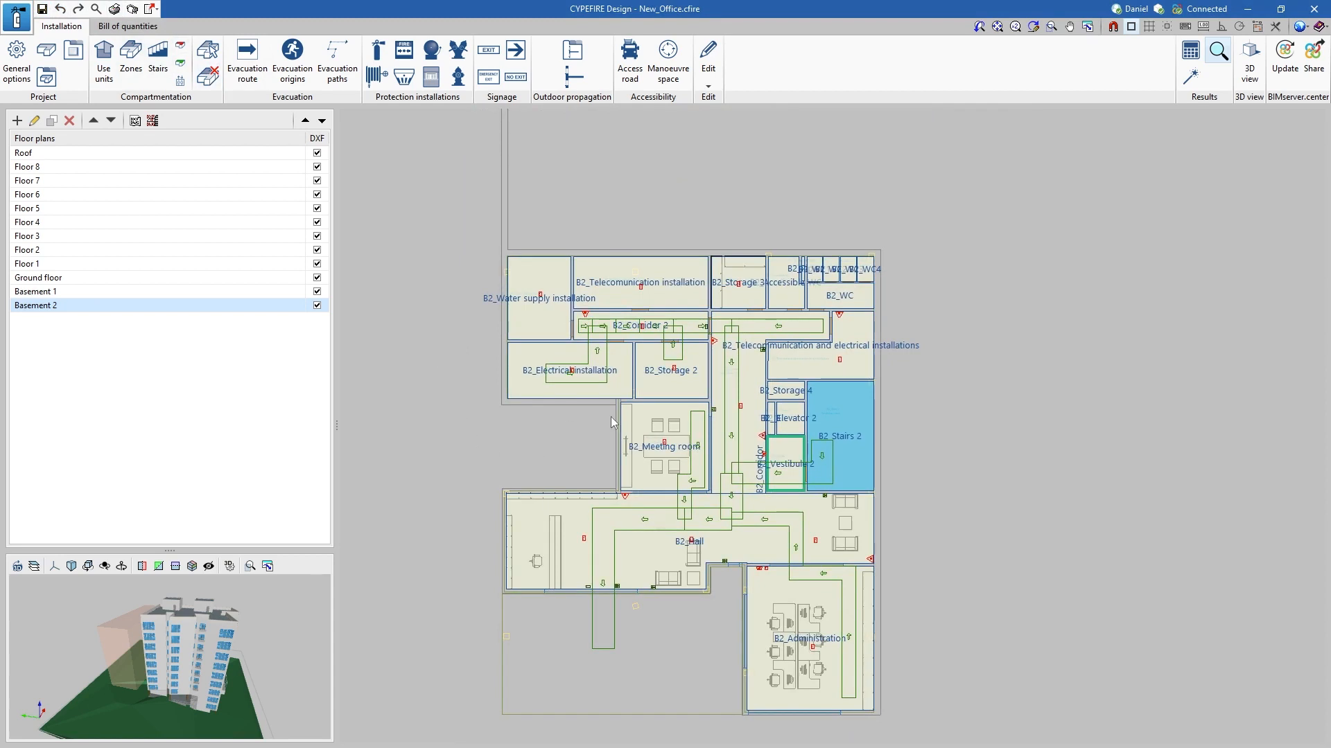
scroll(583, 430, "up", 2)
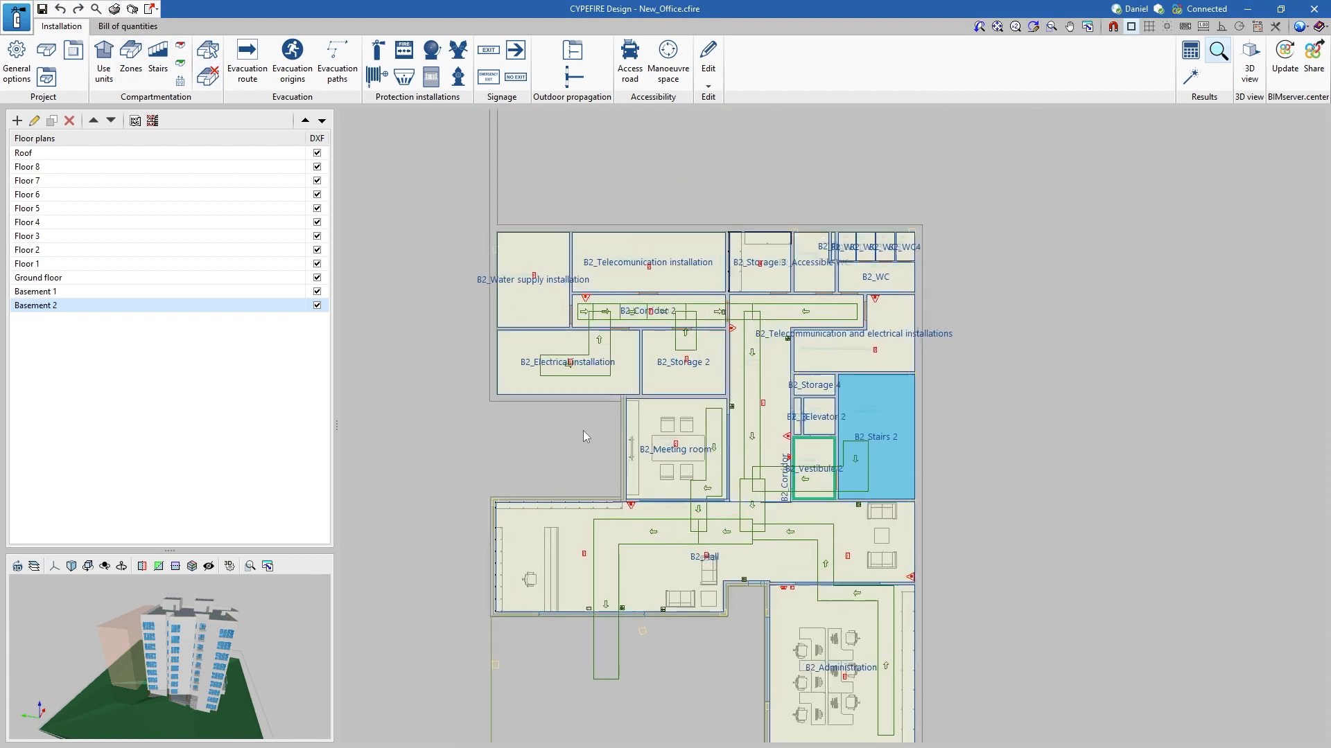
middle_click_drag(580, 428, 566, 376)
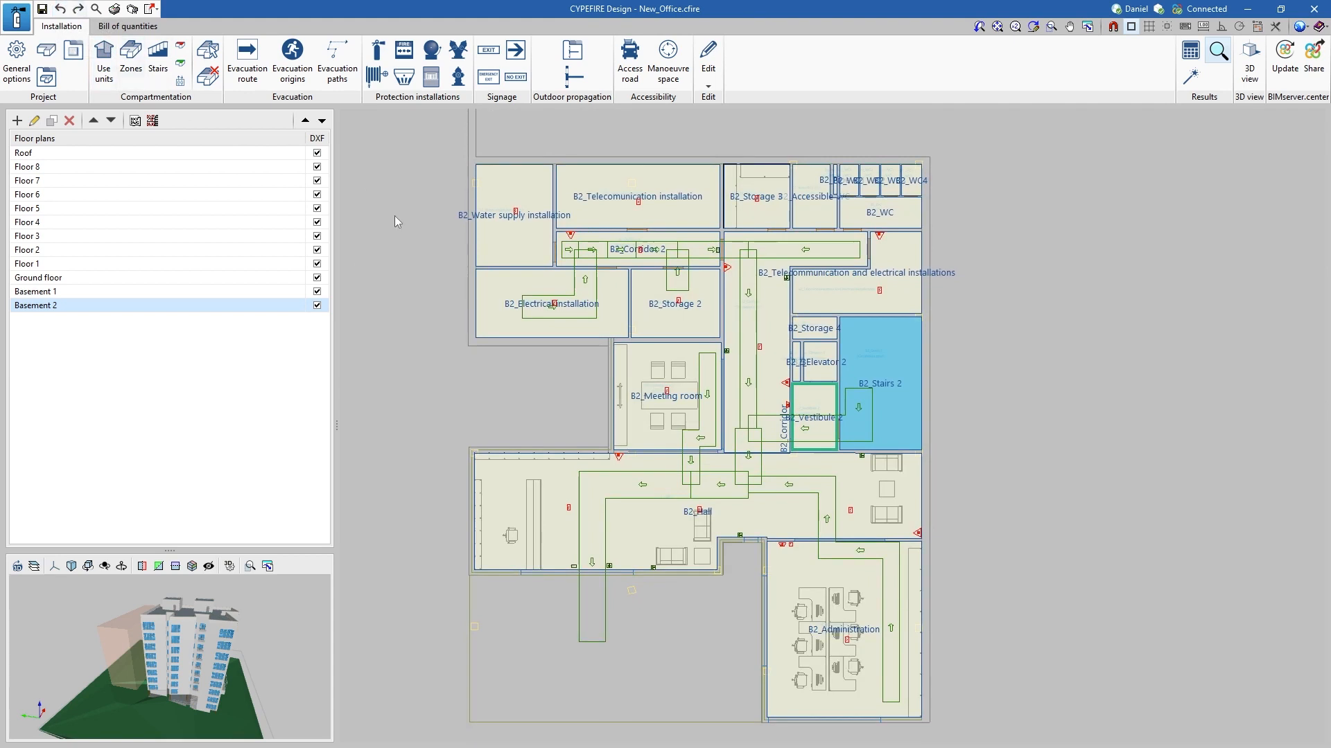
scroll(451, 318, "up", 1)
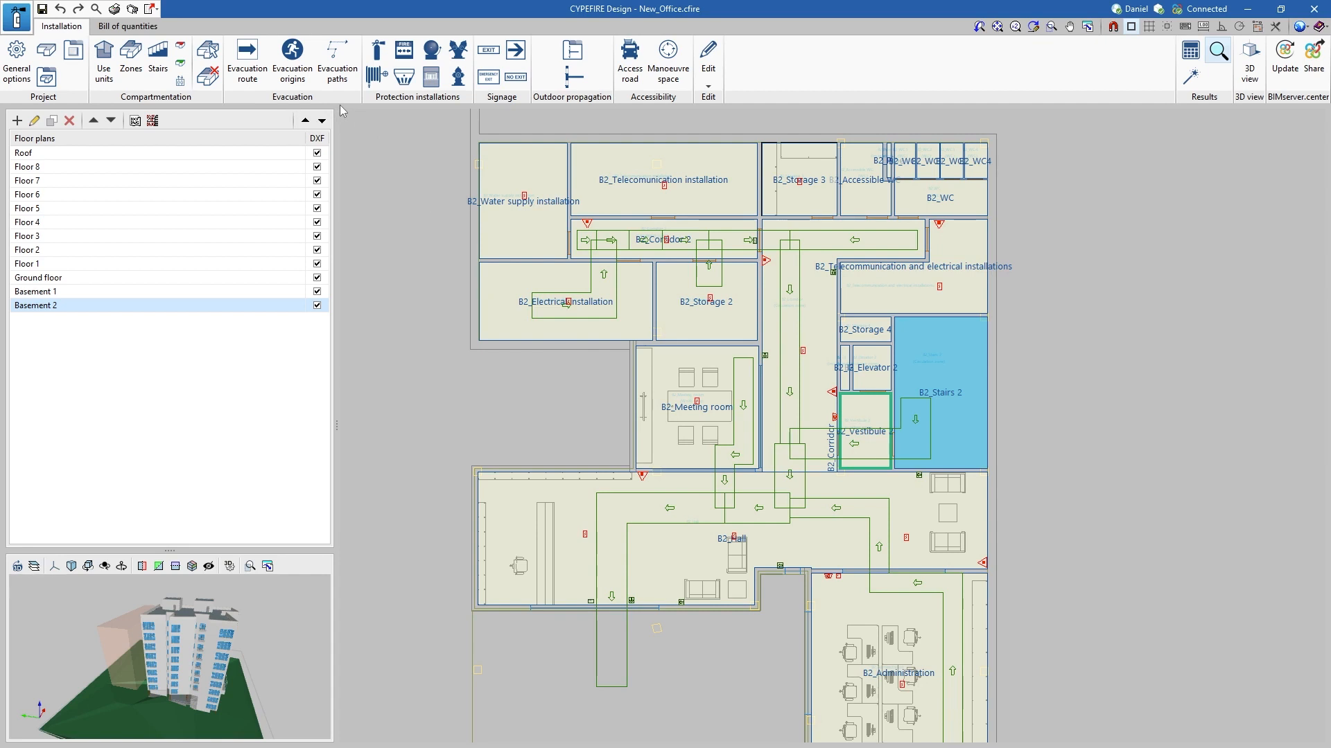
- Draw a 1.00 m wide evacuation route of type Escape routes from B2_Water supply installation through its doorway into B2_Corridor 2
left_click(248, 87)
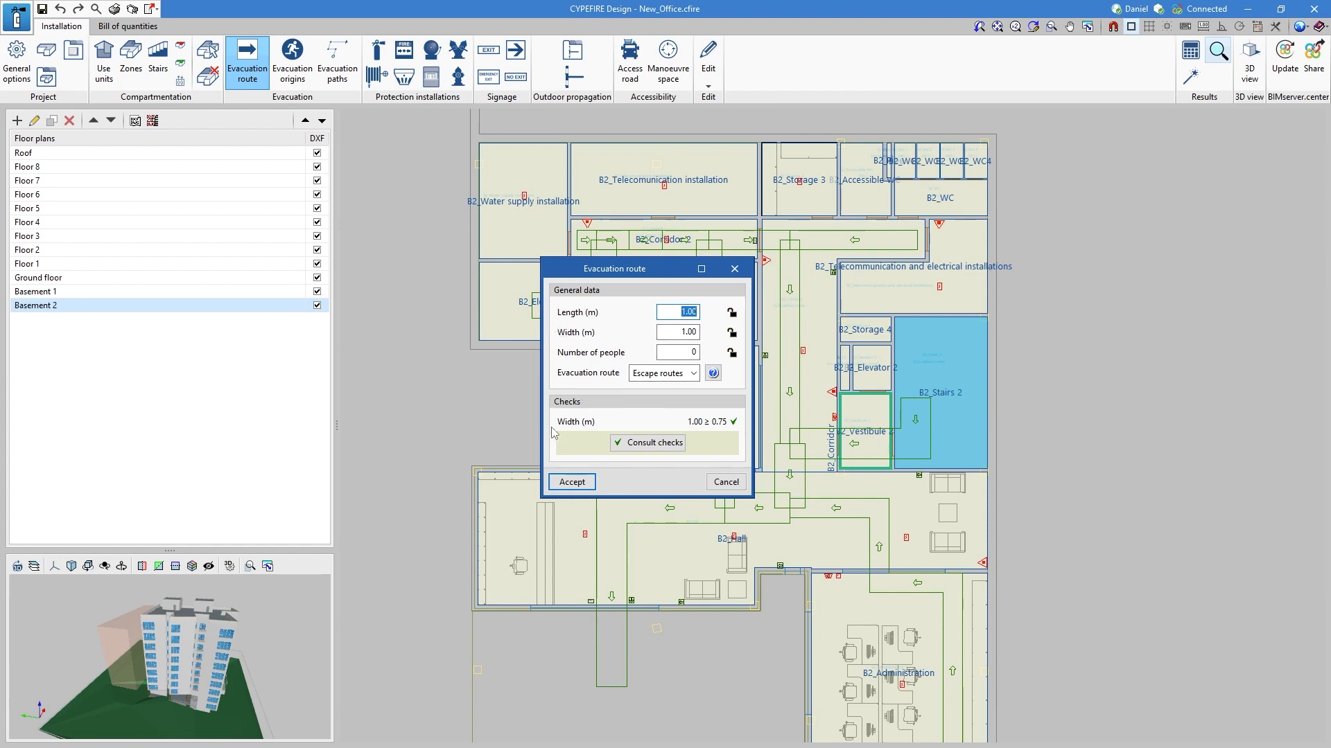
left_click(572, 482)
scroll(563, 305, "up", 3)
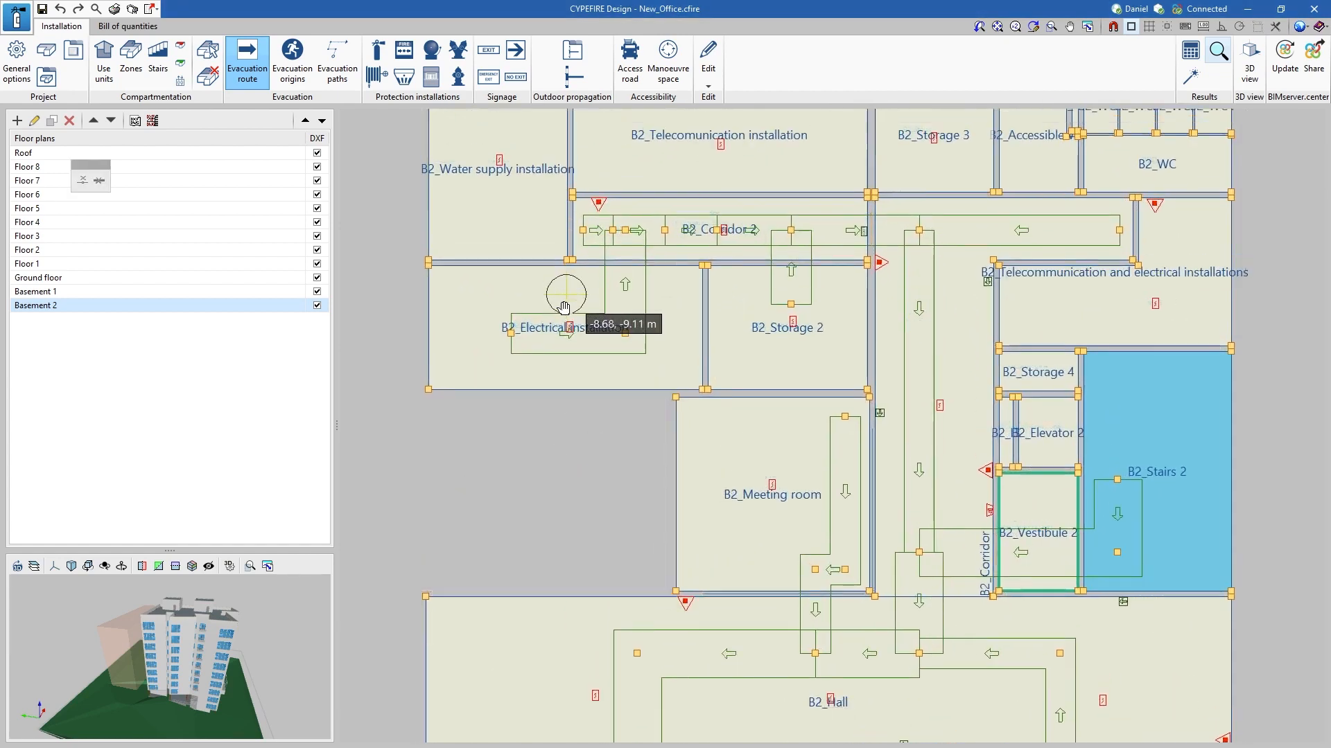
middle_click_drag(563, 305, 546, 466)
left_click(510, 302)
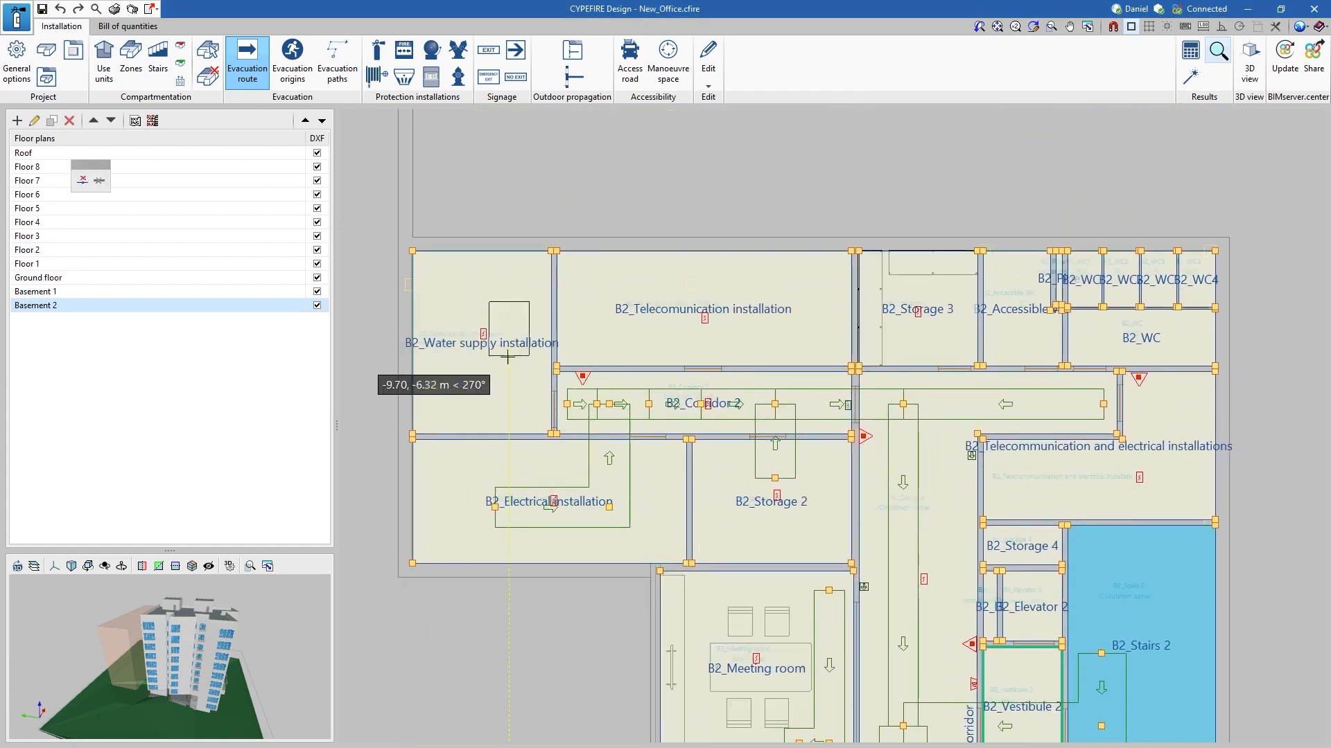
left_click(510, 406)
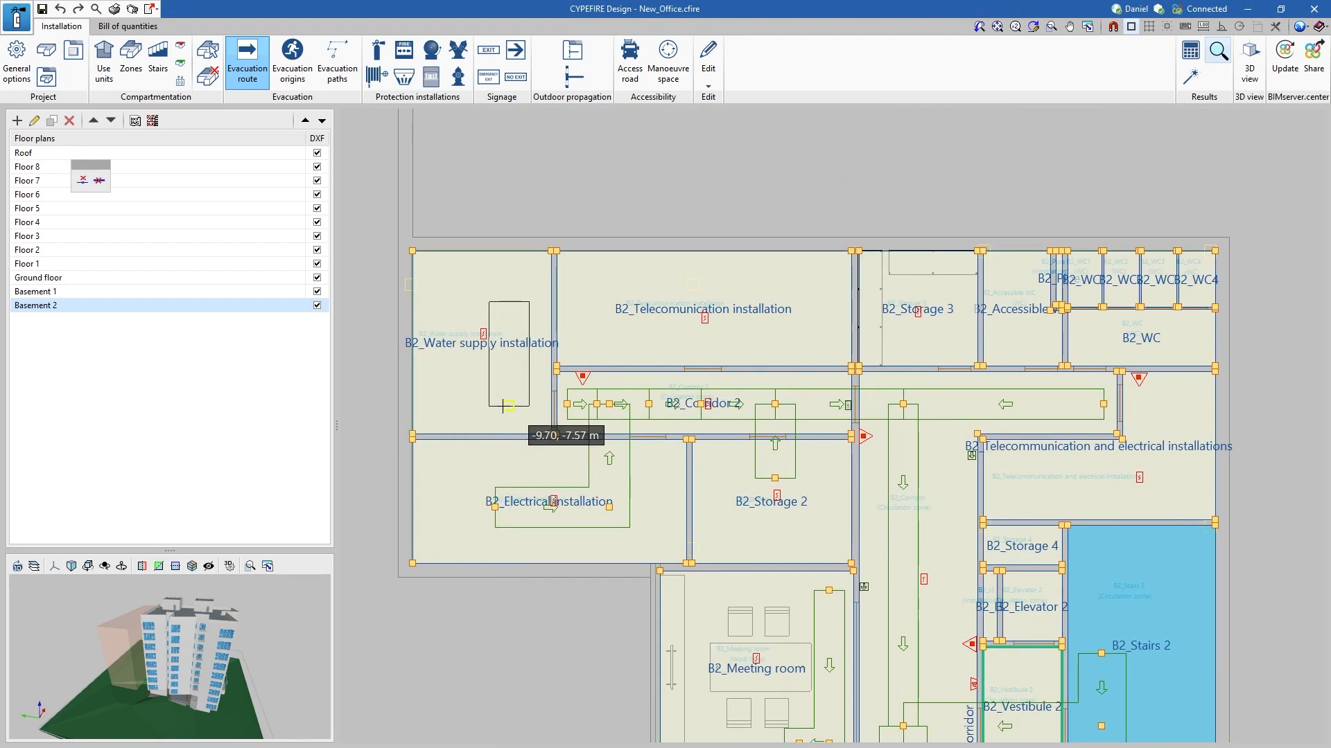
left_click(548, 404)
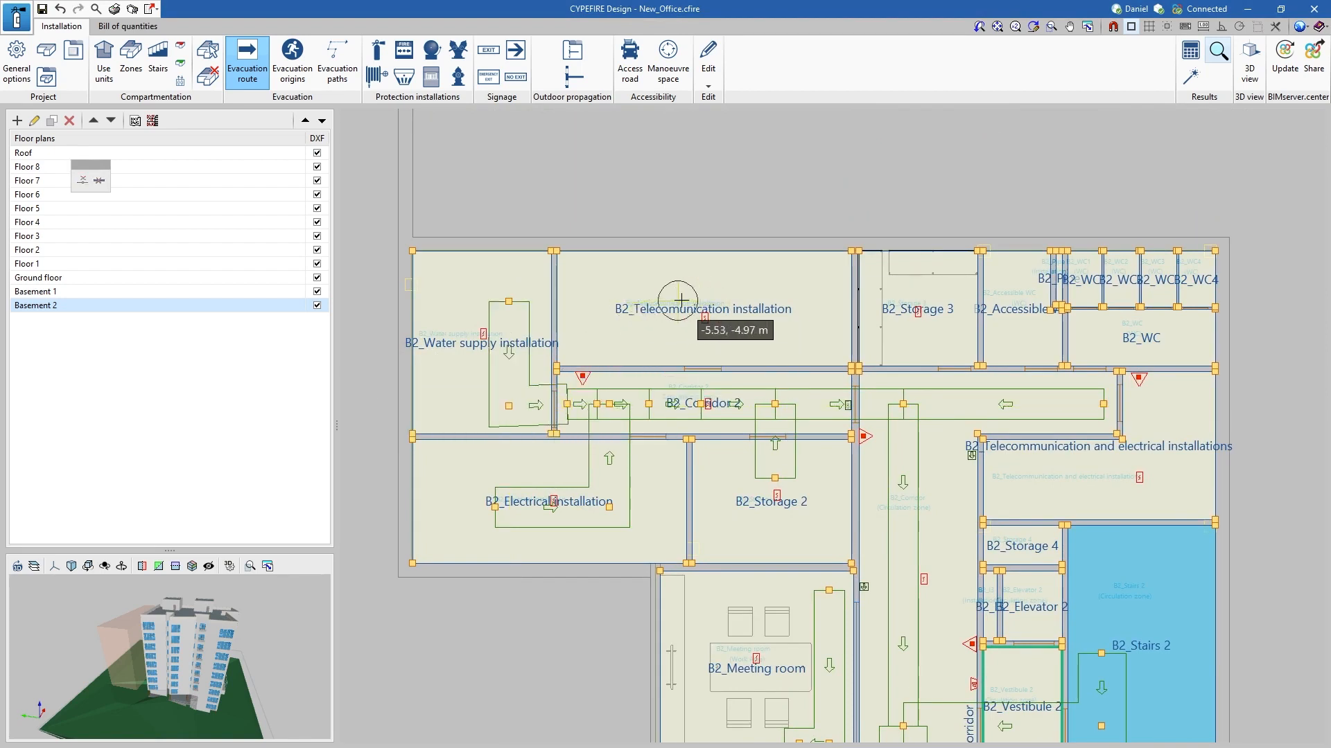
- Add a second evacuation route from B2_Telecomunication installation straight through its door to the centreline of B2_Corridor 2
left_click(705, 285)
left_click(704, 404)
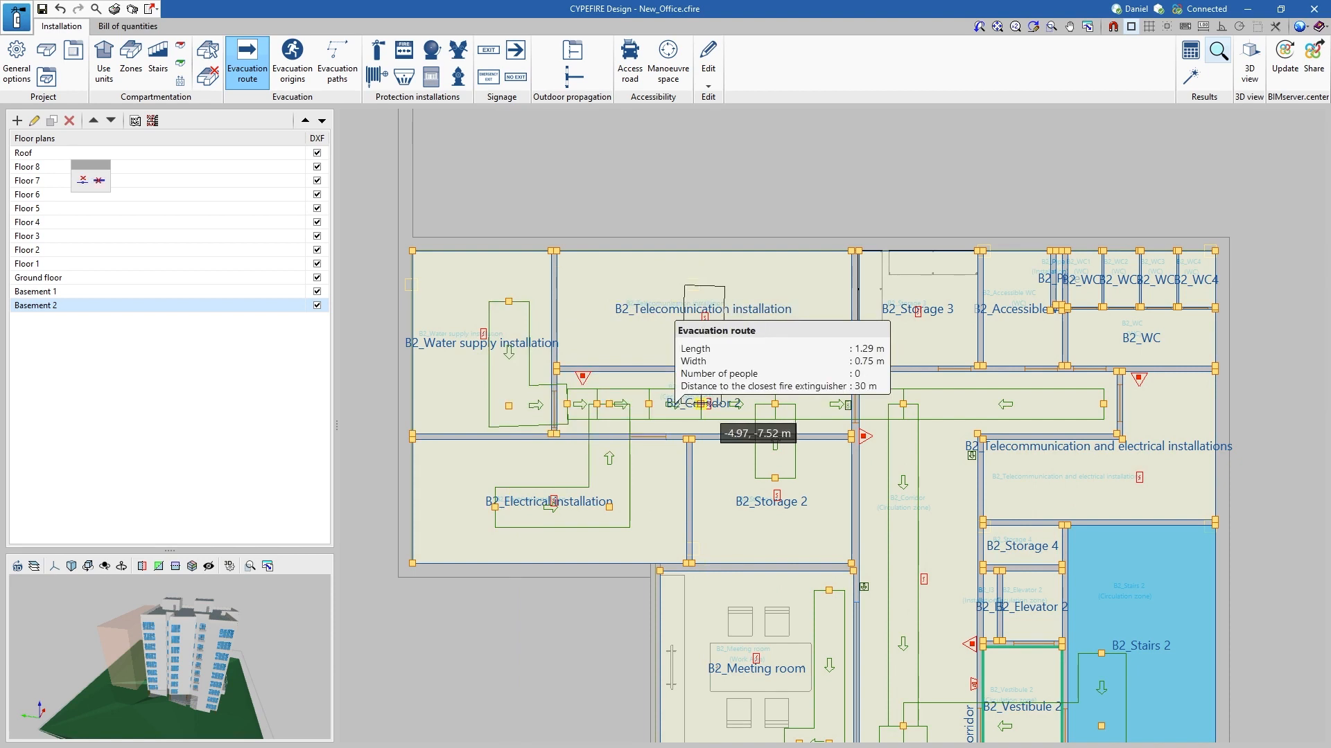
middle_click_drag(784, 310, 719, 199)
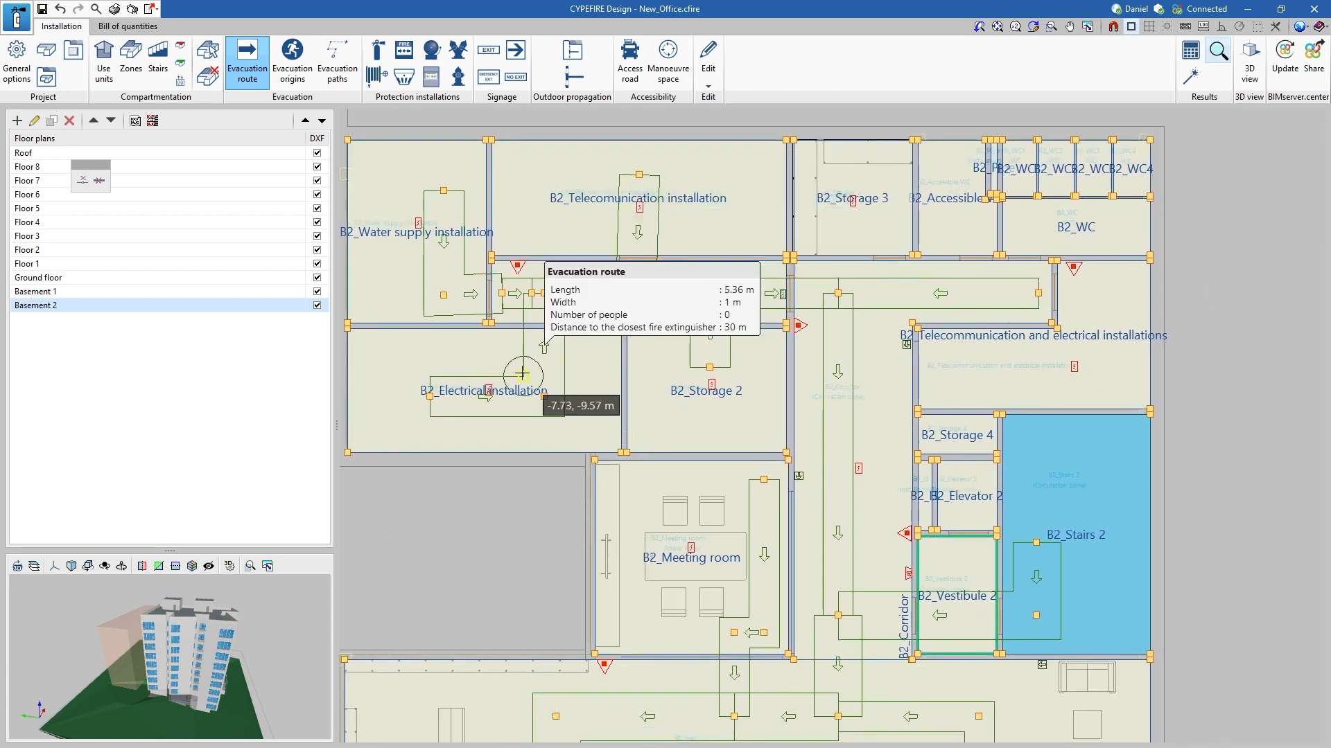
scroll(511, 469, "down", 2)
middle_click_drag(511, 470, 562, 480)
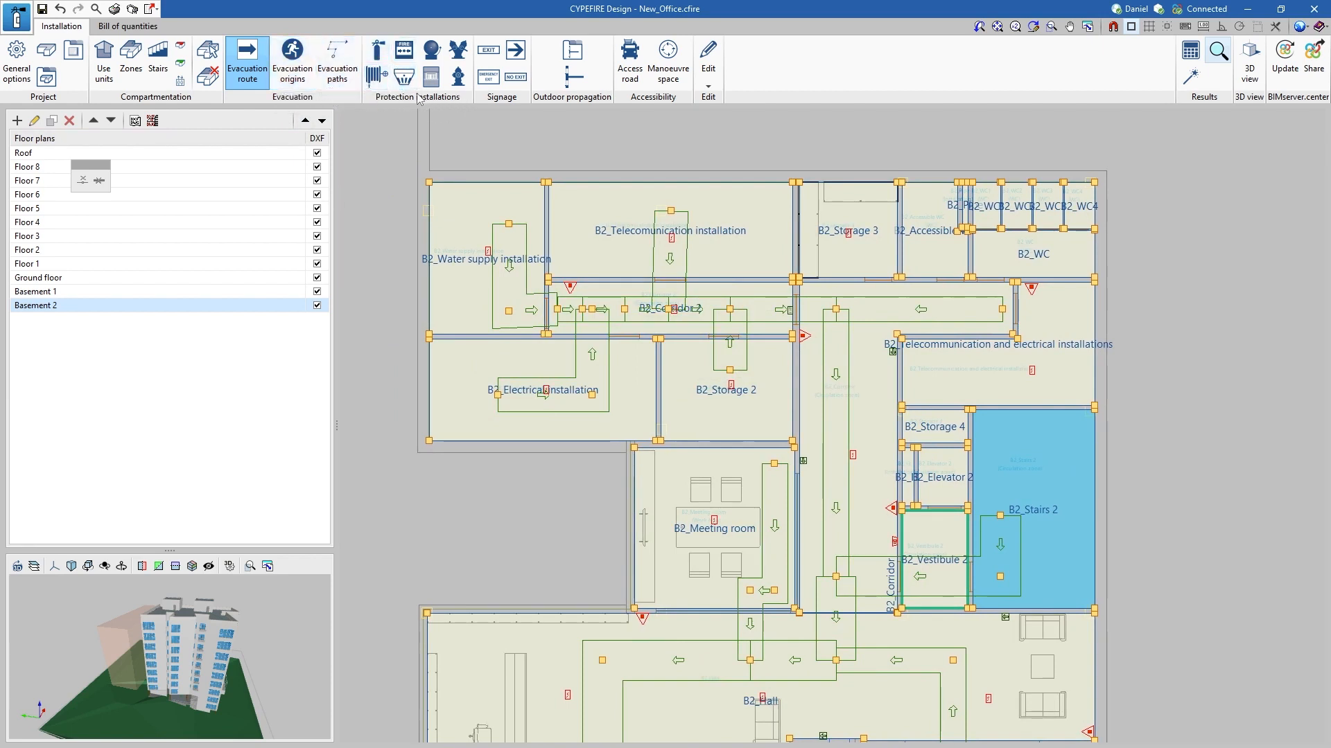
- Define a new fire extinguisher as Powder Fire Extinguisher 15 A - 55 B at a height of 1.00 m
left_click(378, 52)
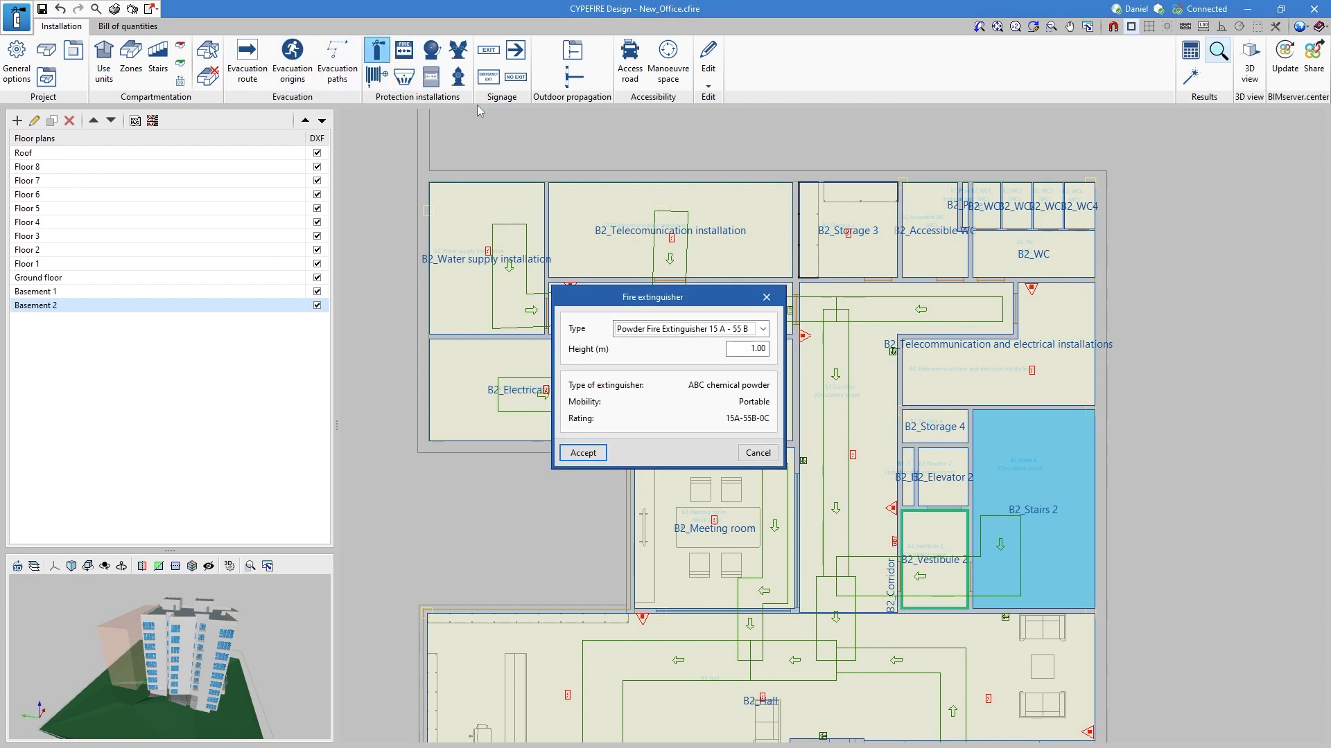
left_click(761, 328)
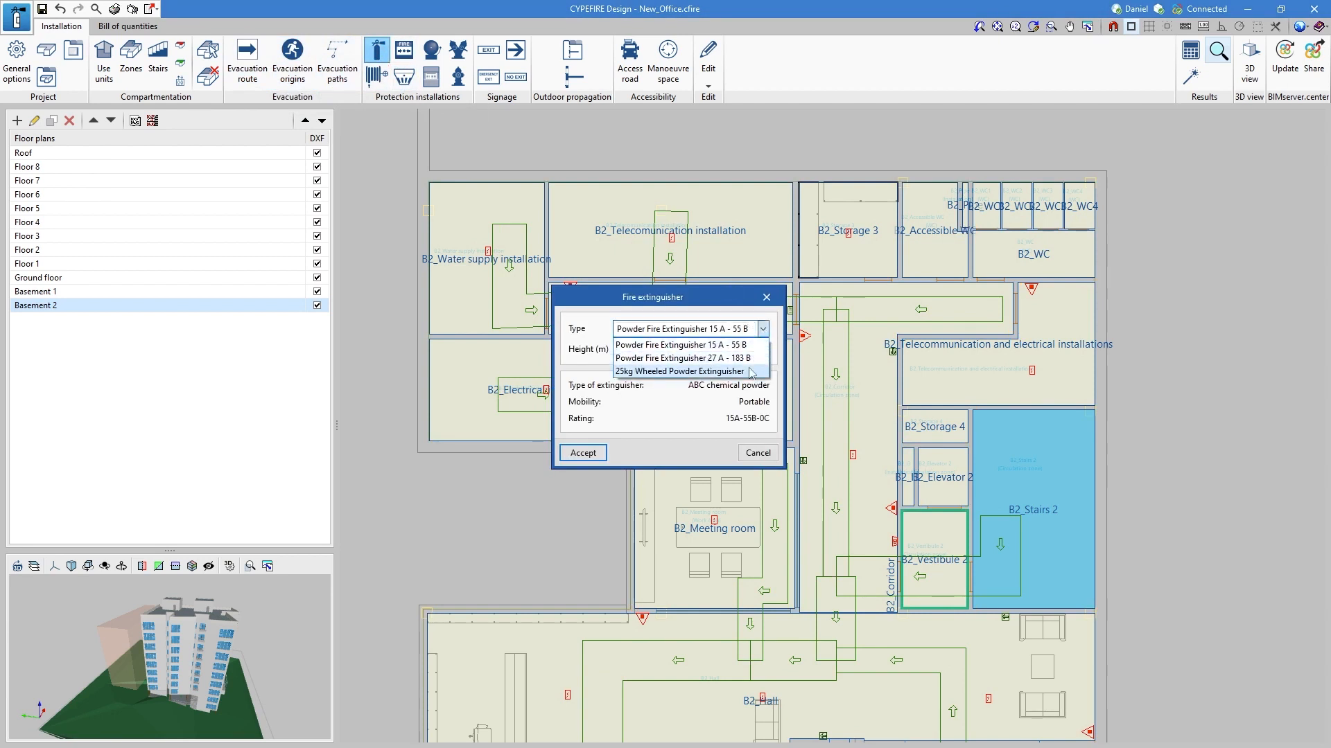
left_click(754, 346)
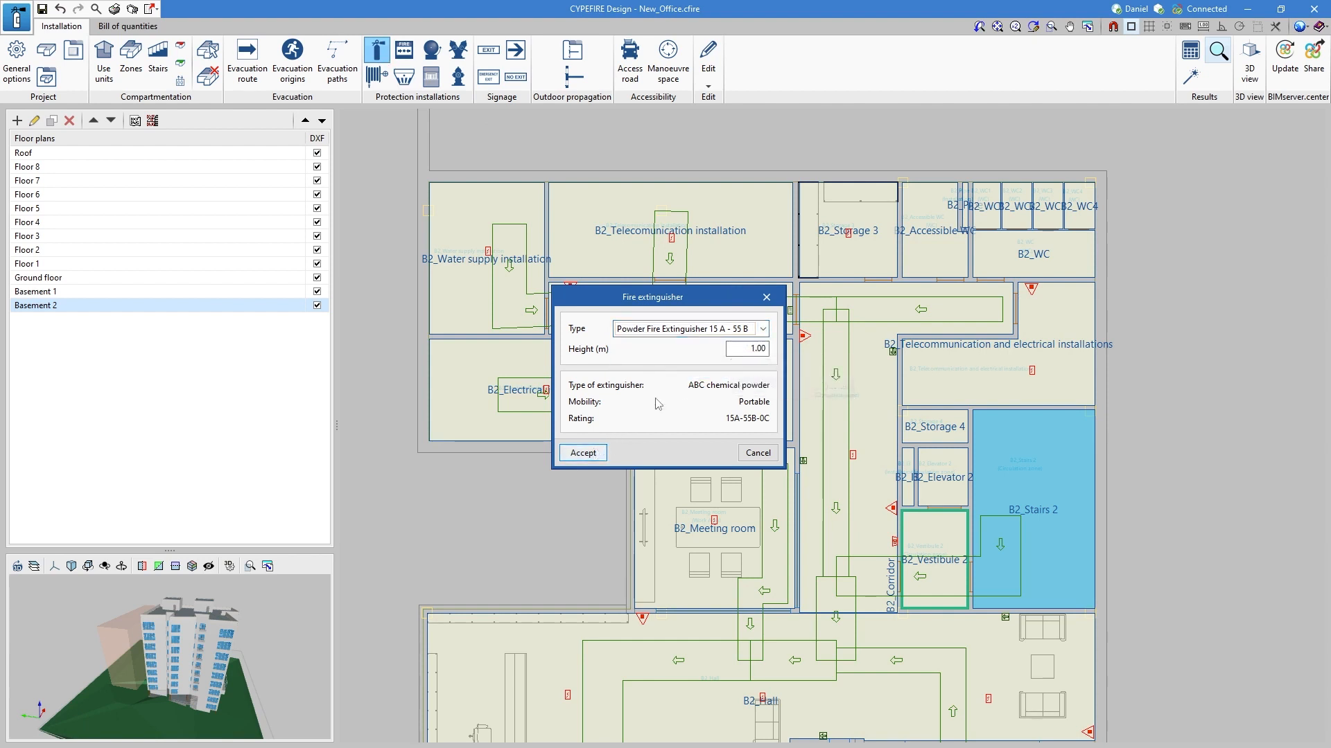
left_click(763, 329)
left_click(765, 331)
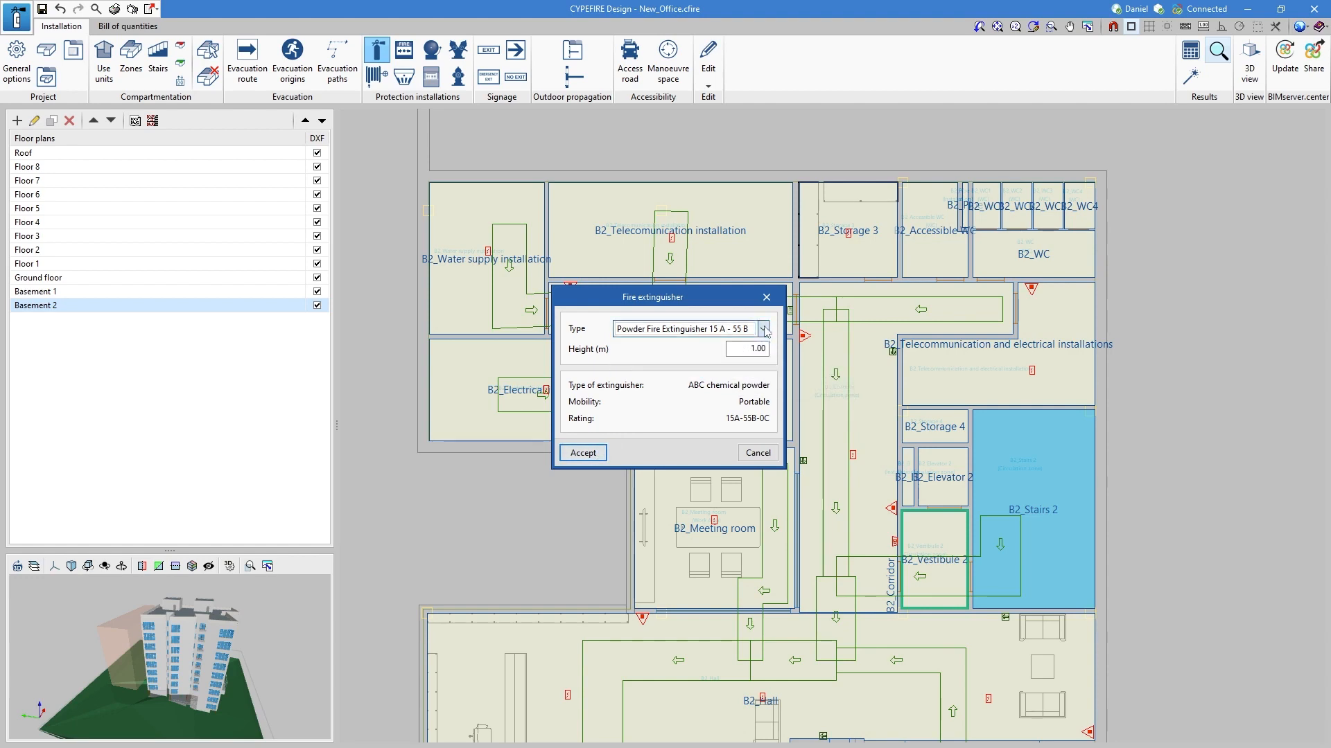
left_click(583, 453)
- Place the extinguisher with vertical orientation in B2_Electrical installation, against the wall shared with B2_Storage 2 near the door
scroll(616, 359, "up", 4)
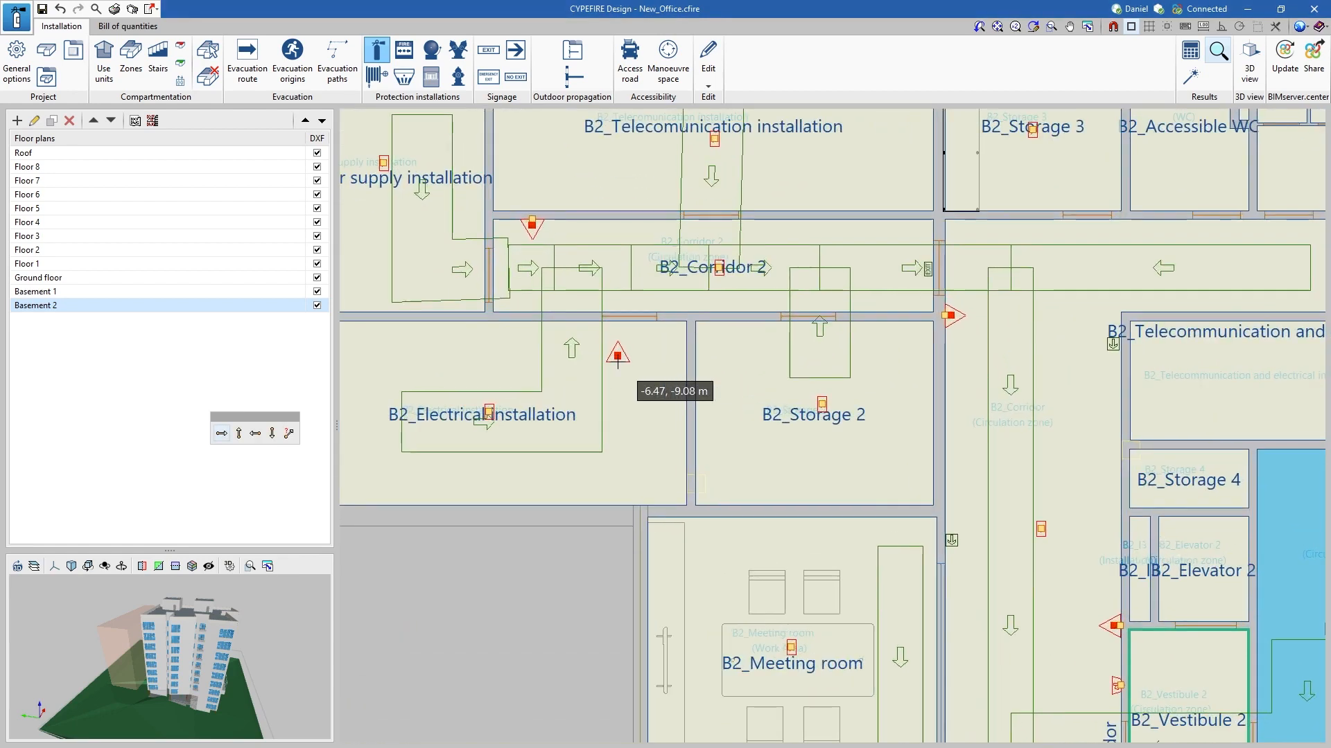
left_click_drag(291, 416, 468, 346)
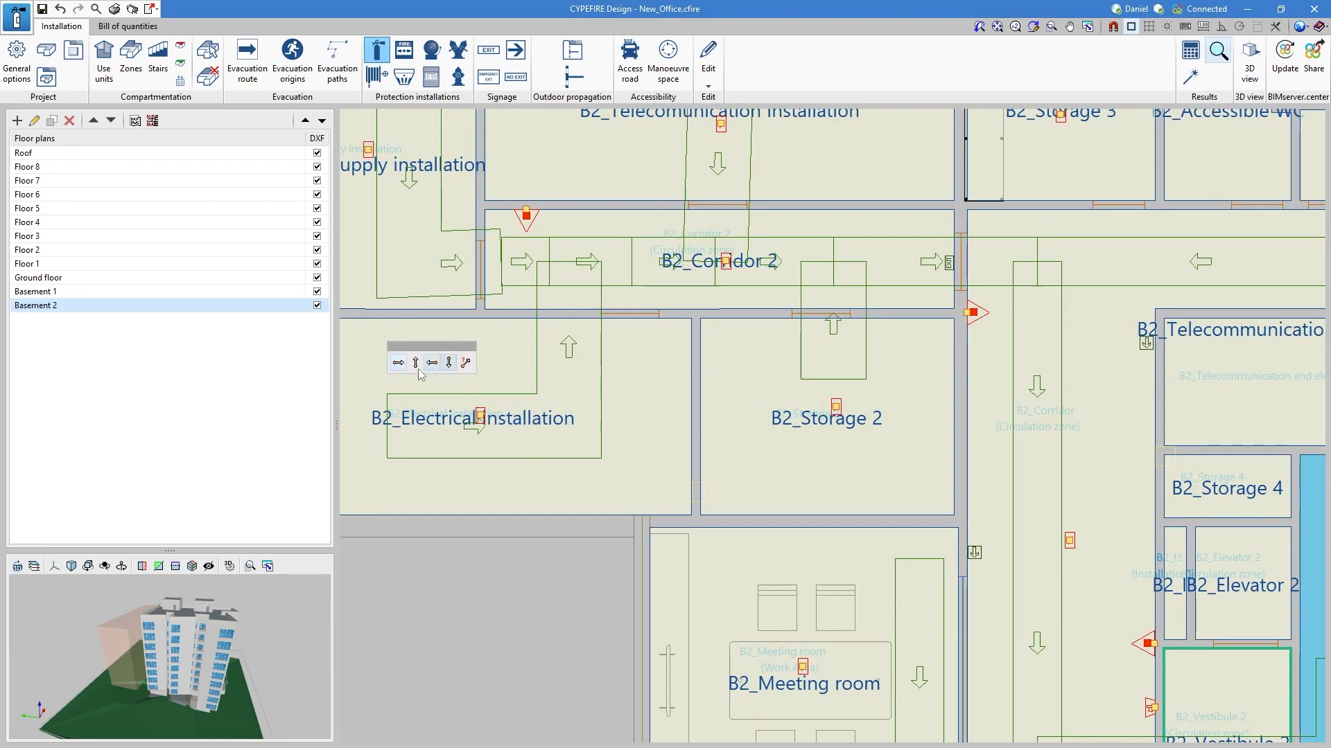
left_click(415, 362)
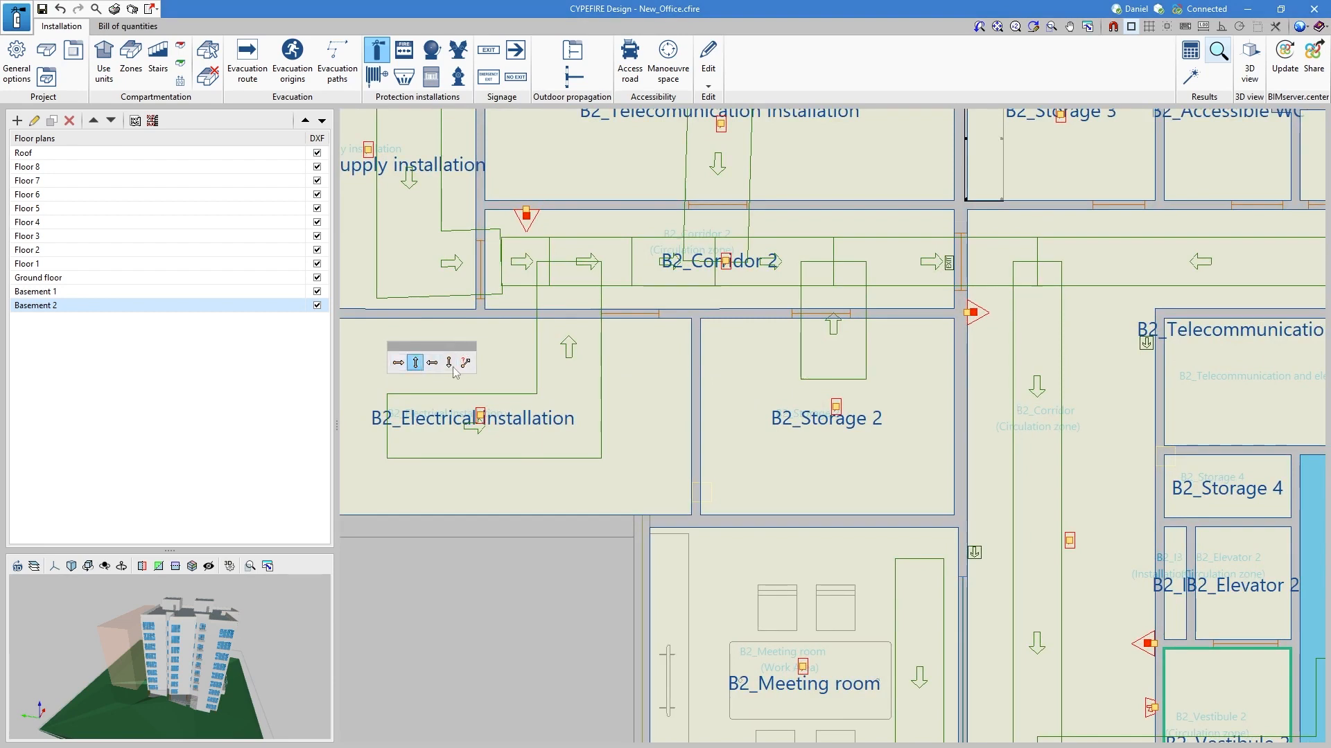
left_click(684, 344)
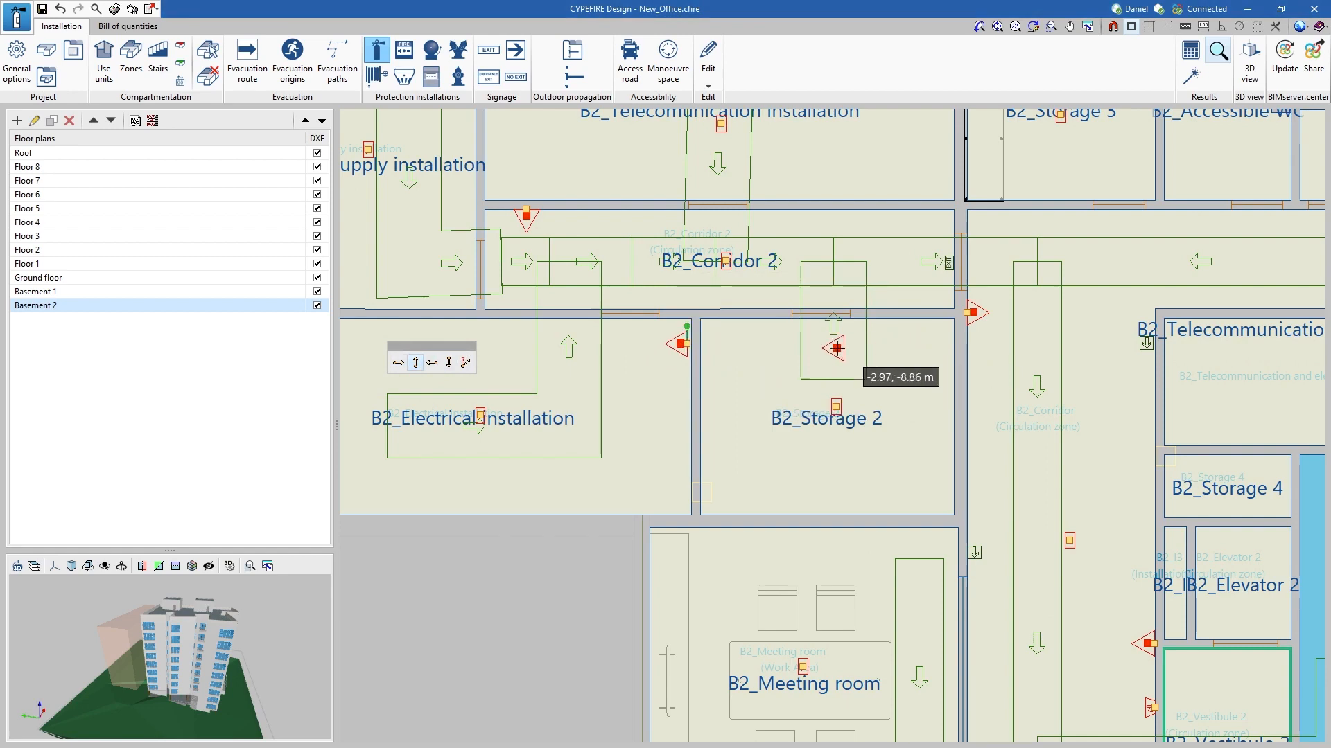
- Place a Manual call point alarm button at 1.20 m height beside the extinguisher in B2_Electrical installation
scroll(837, 348, "down", 2)
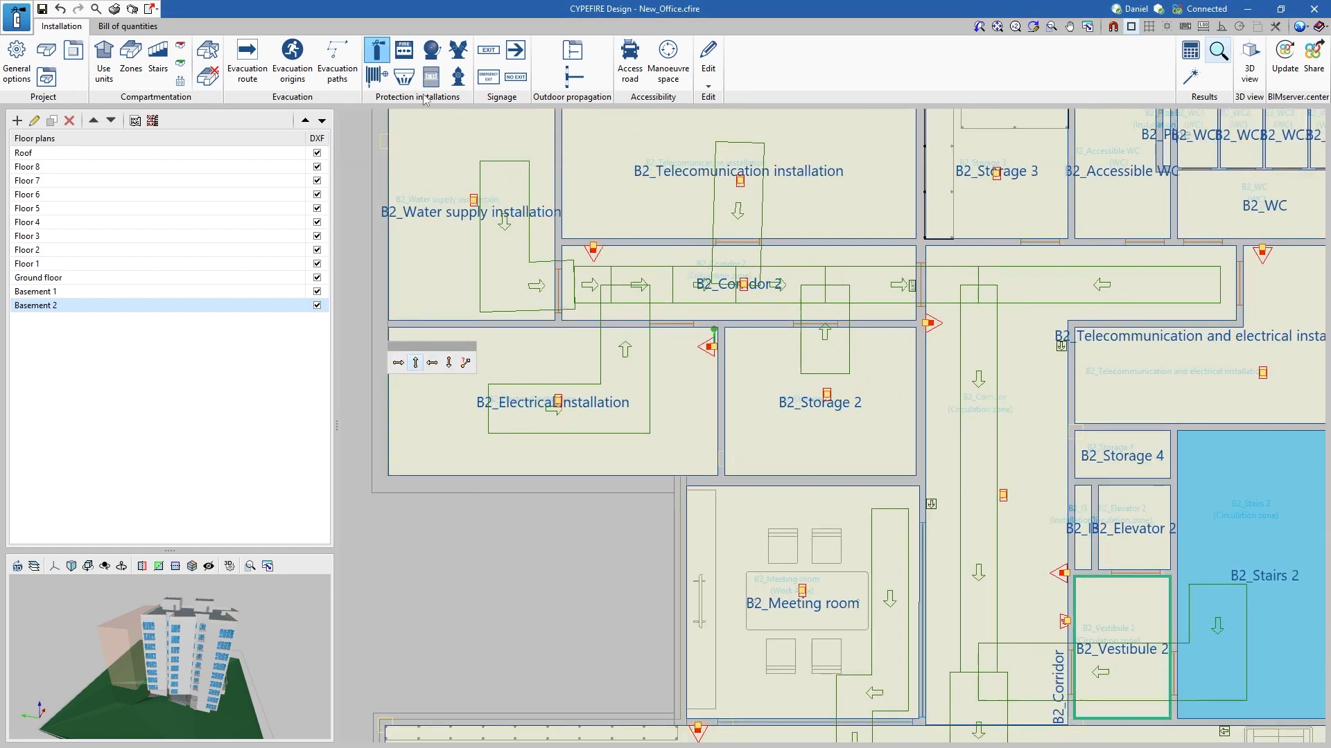
left_click(405, 52)
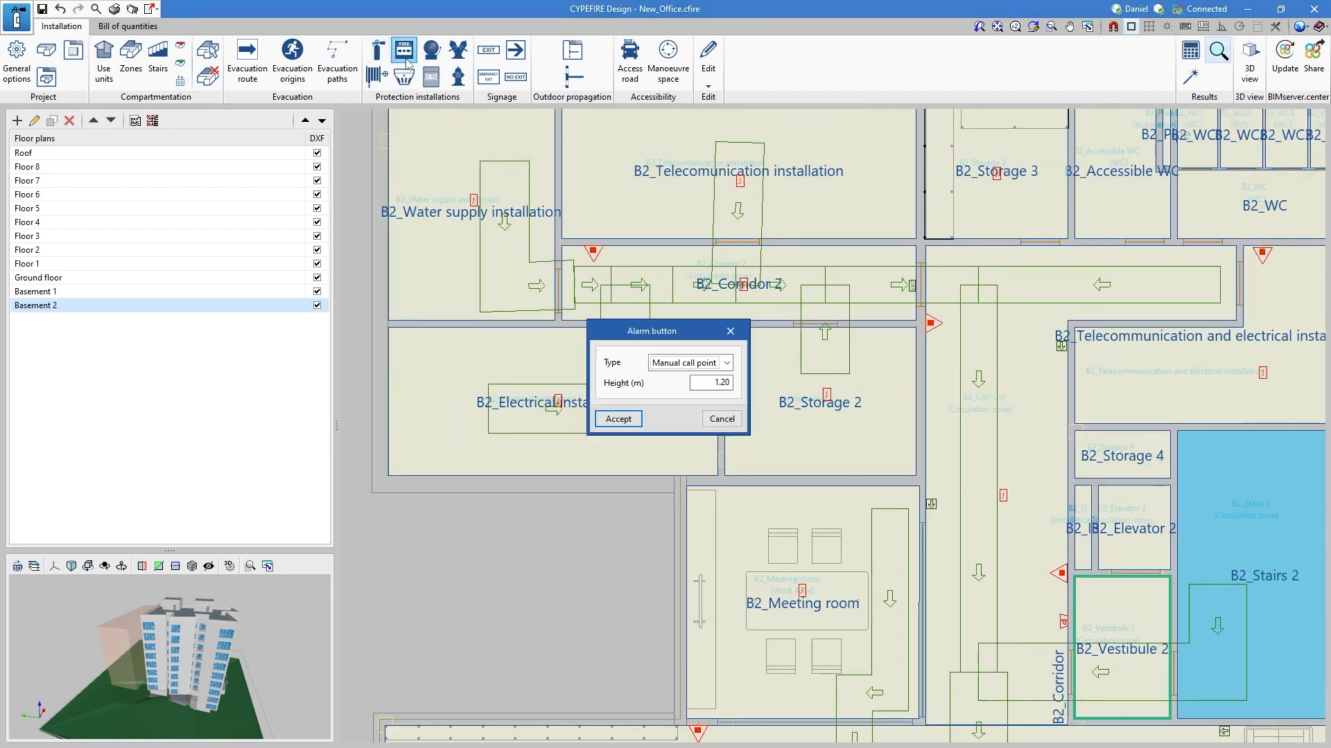
left_click(618, 422)
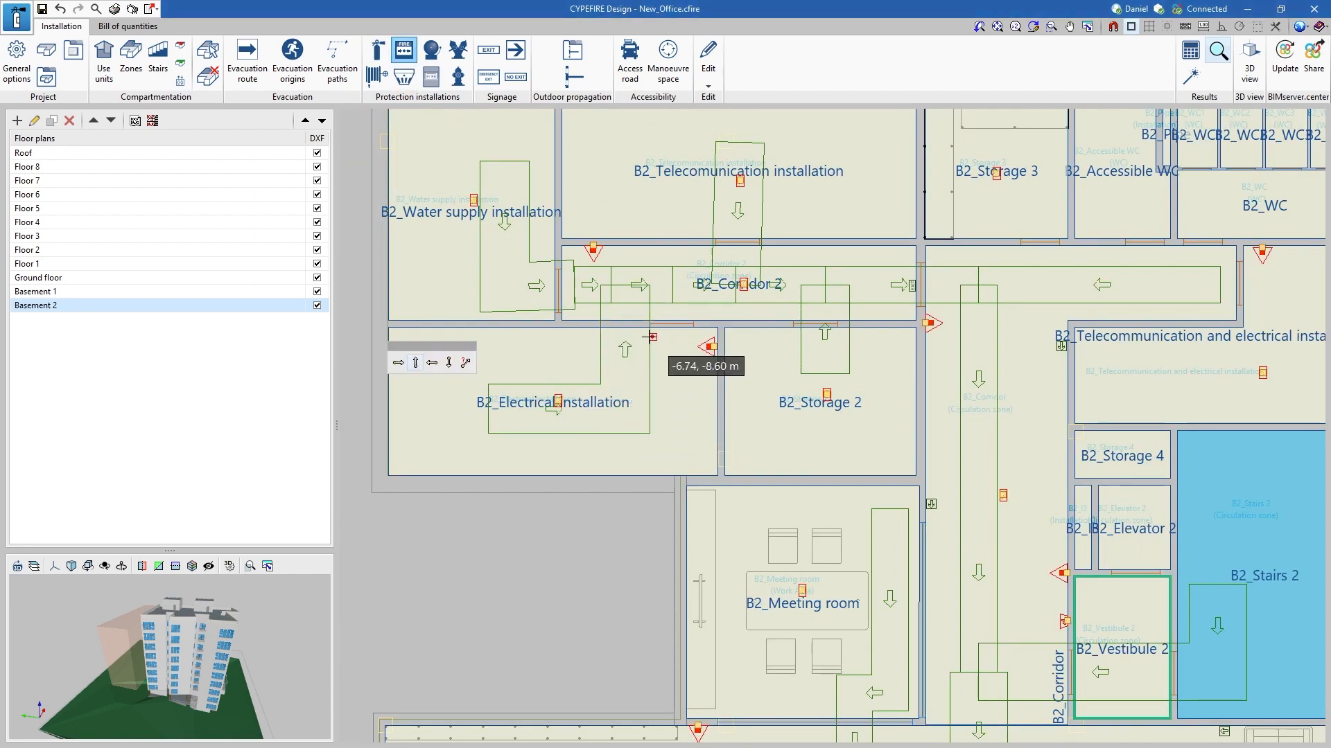
scroll(655, 340, "up", 1)
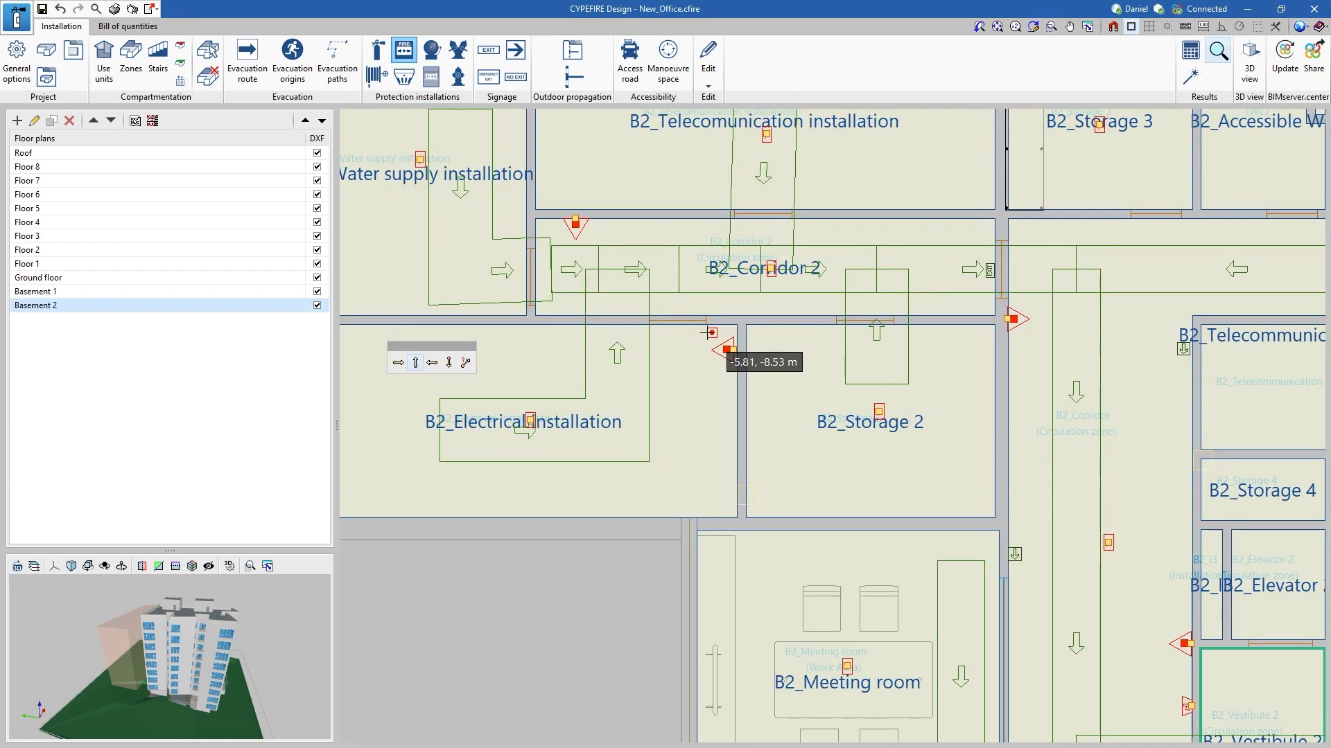
- Place a Voice Alarm System at 2.25 m height in B2_Storage 2, in the corner beside B2_Electrical installation
left_click(434, 54)
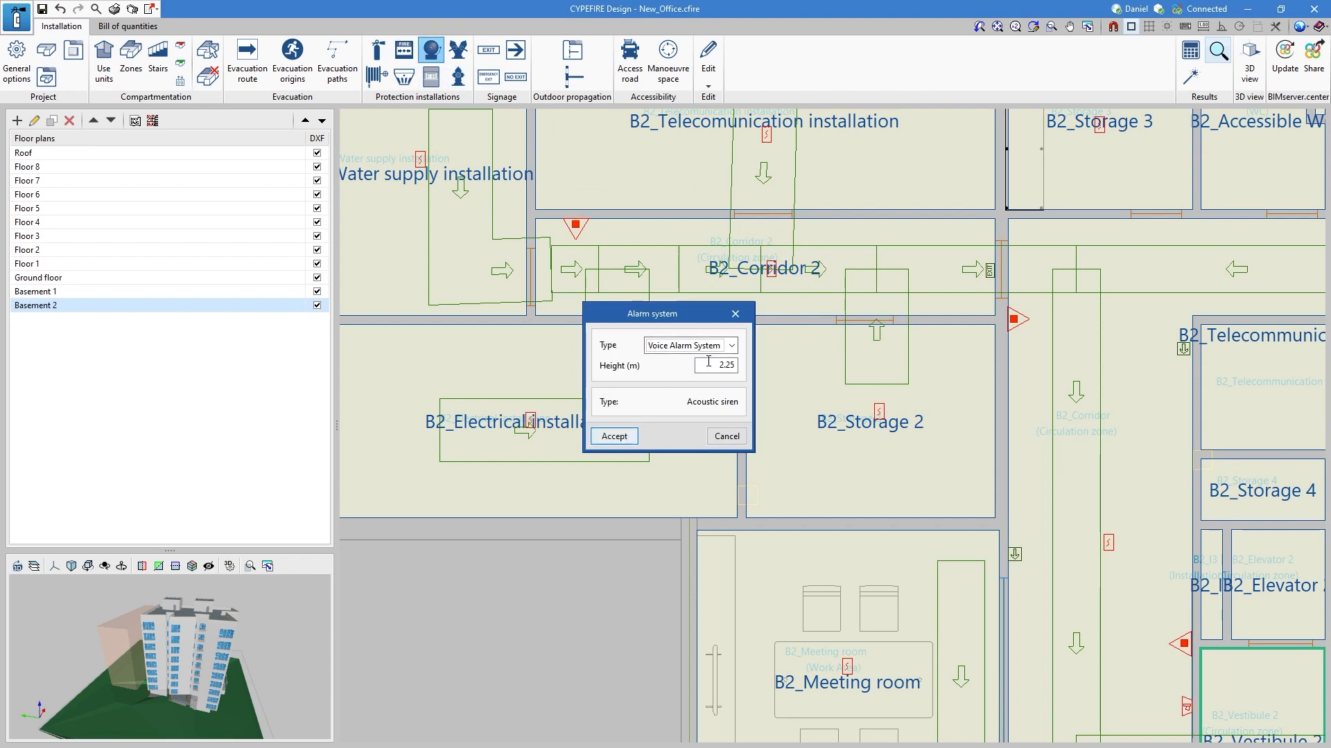
left_click(730, 345)
left_click(729, 347)
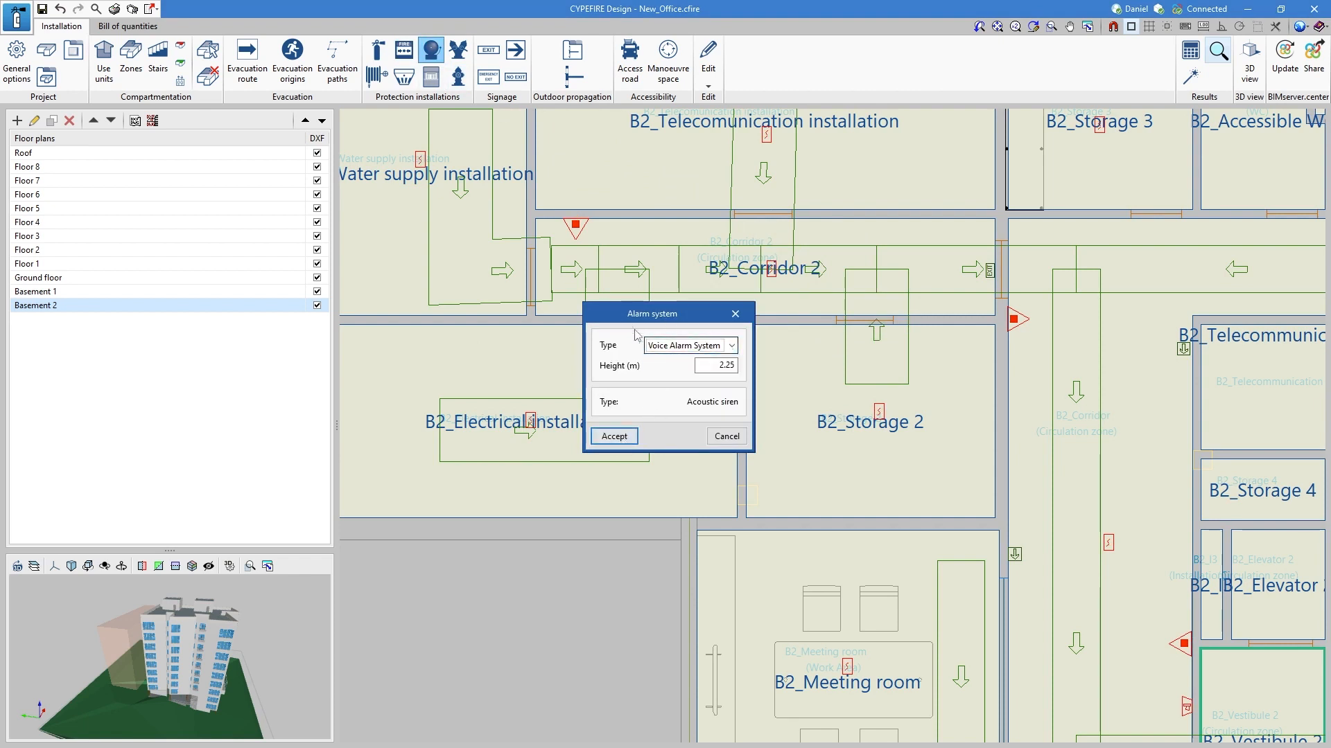
left_click(614, 436)
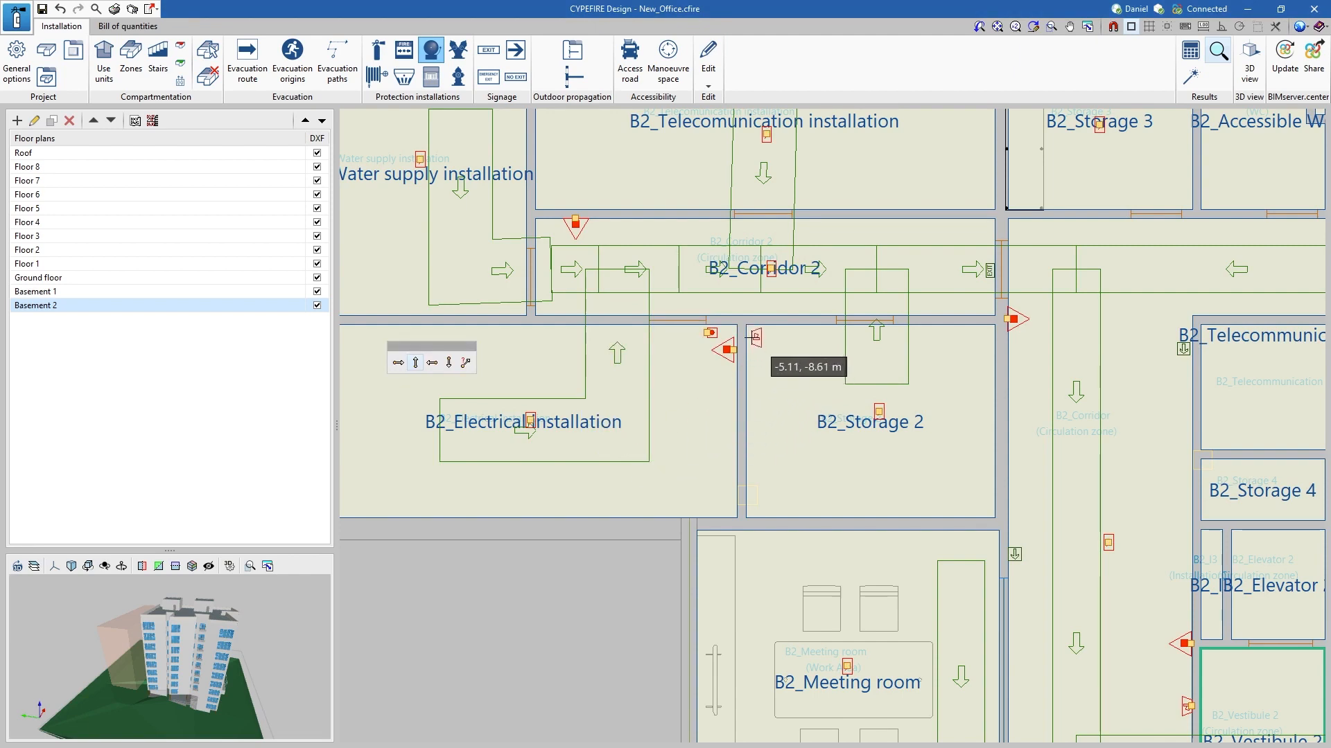
left_click(751, 338)
- Define a new detector of type Carbon Monoxide Detector for the Basement 2 plan
scroll(876, 408, "down", 1)
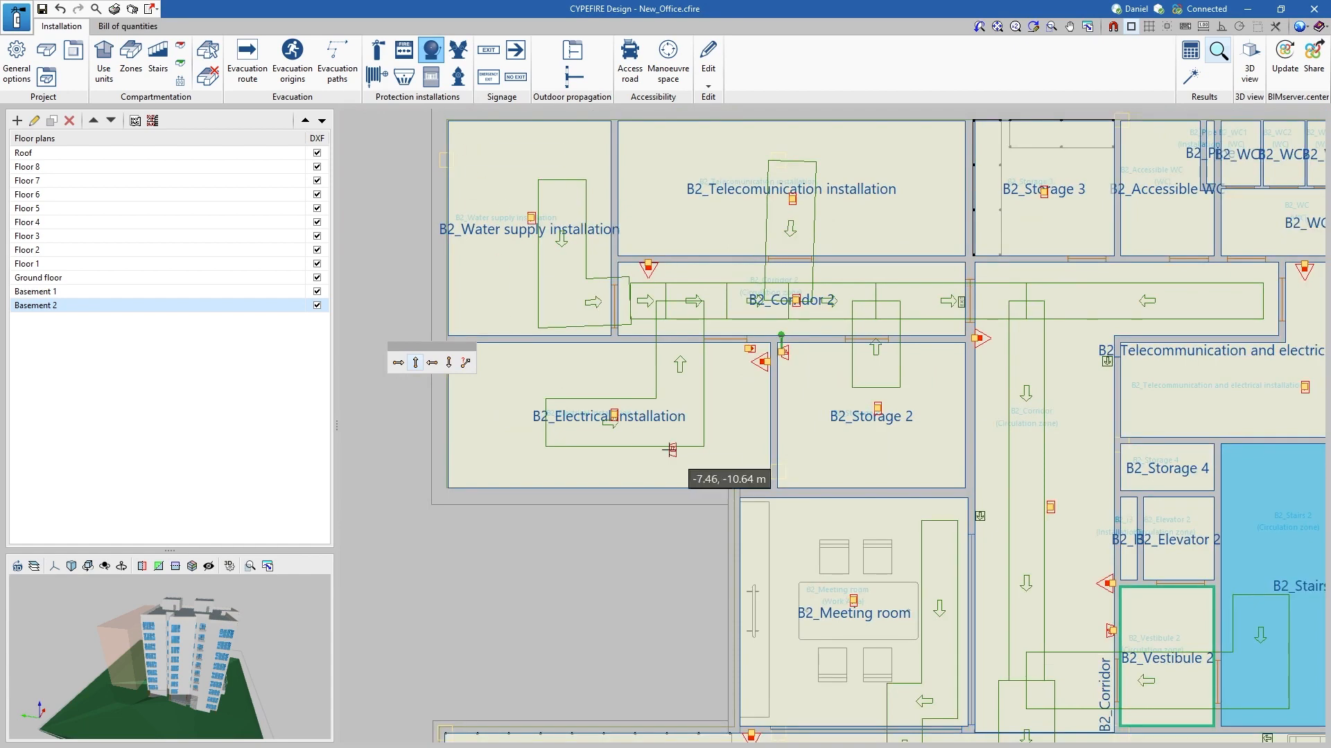
scroll(665, 447, "down", 2)
middle_click_drag(659, 515, 648, 392)
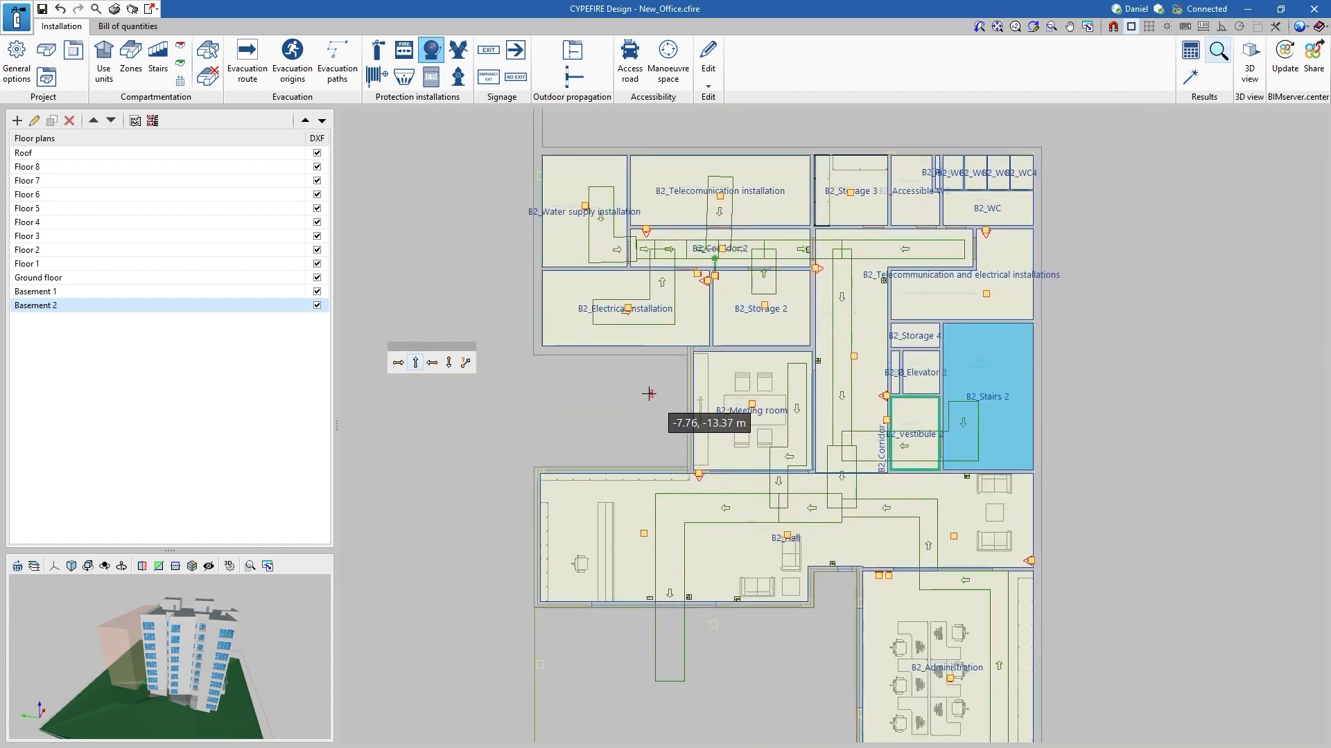
left_click(408, 86)
left_click(721, 373)
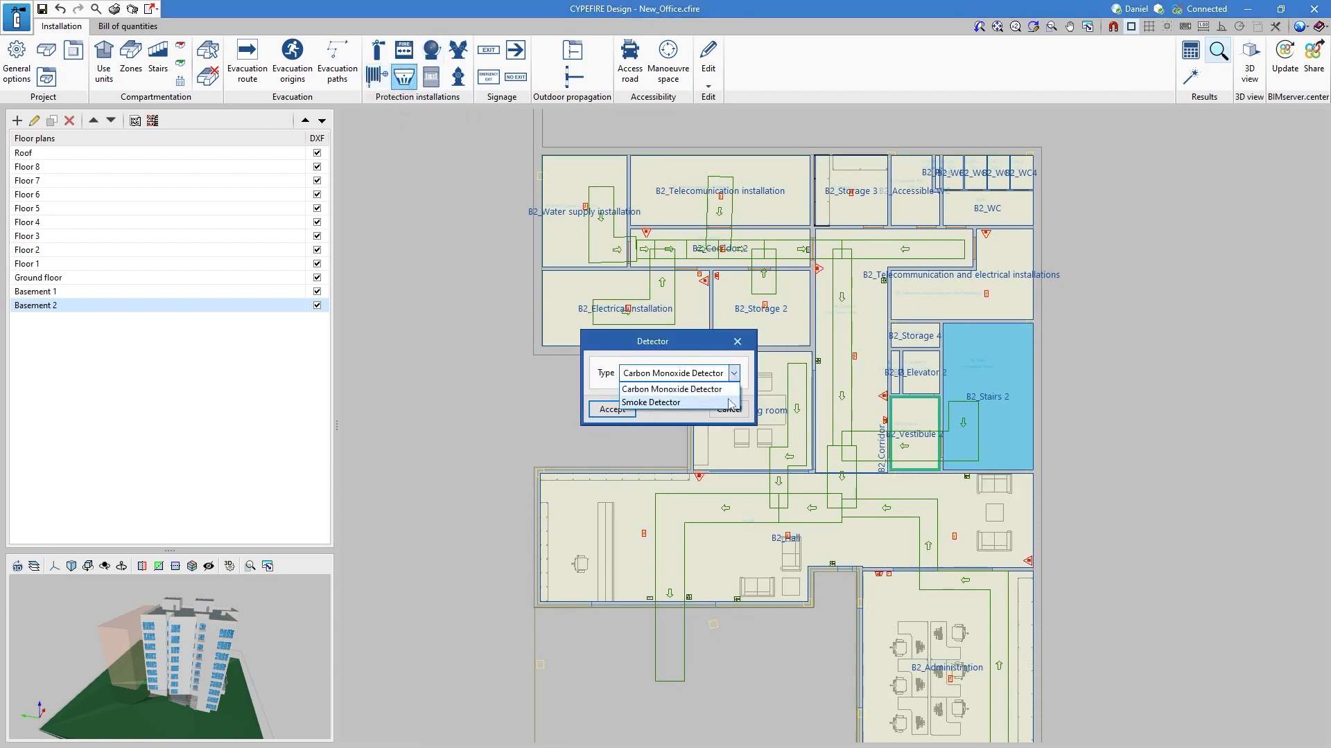
left_click(673, 388)
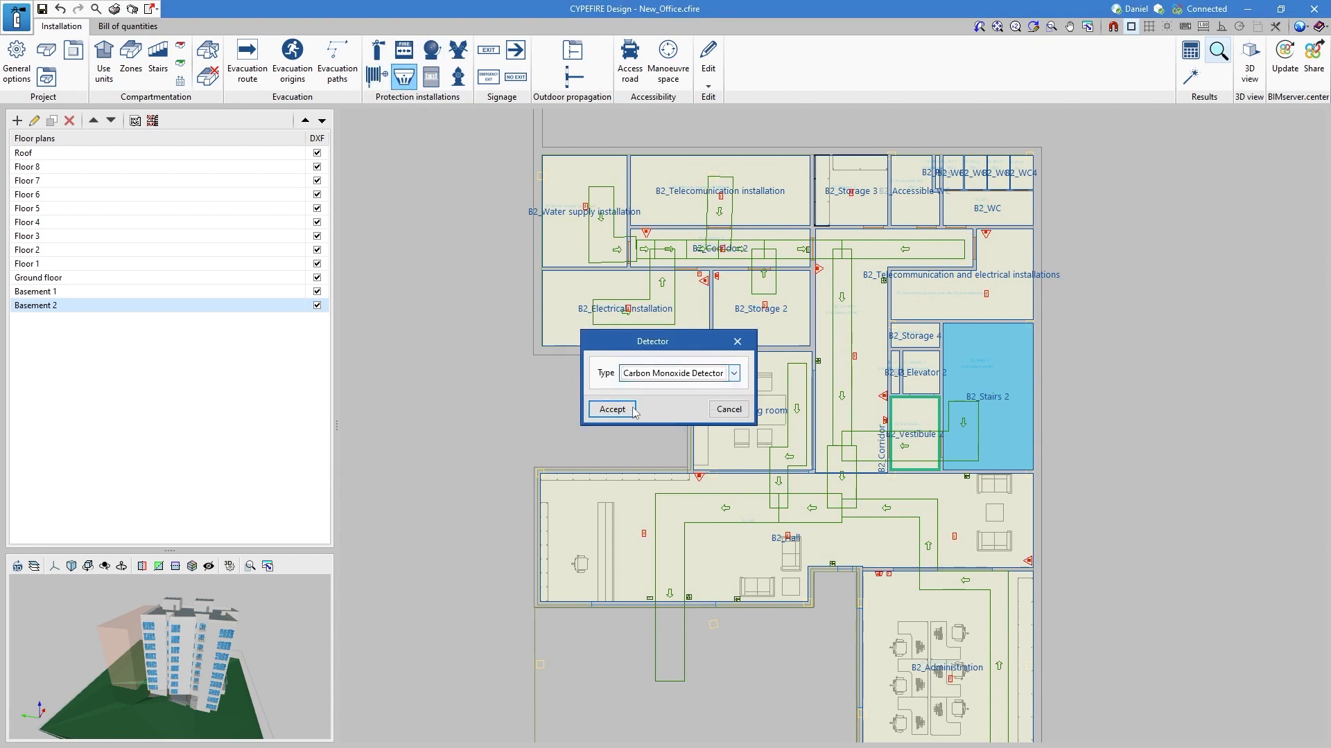
left_click(612, 409)
- Place the detector in B2_Storage 2 just below the voice alarm and leave the detector command
scroll(728, 322, "up", 4)
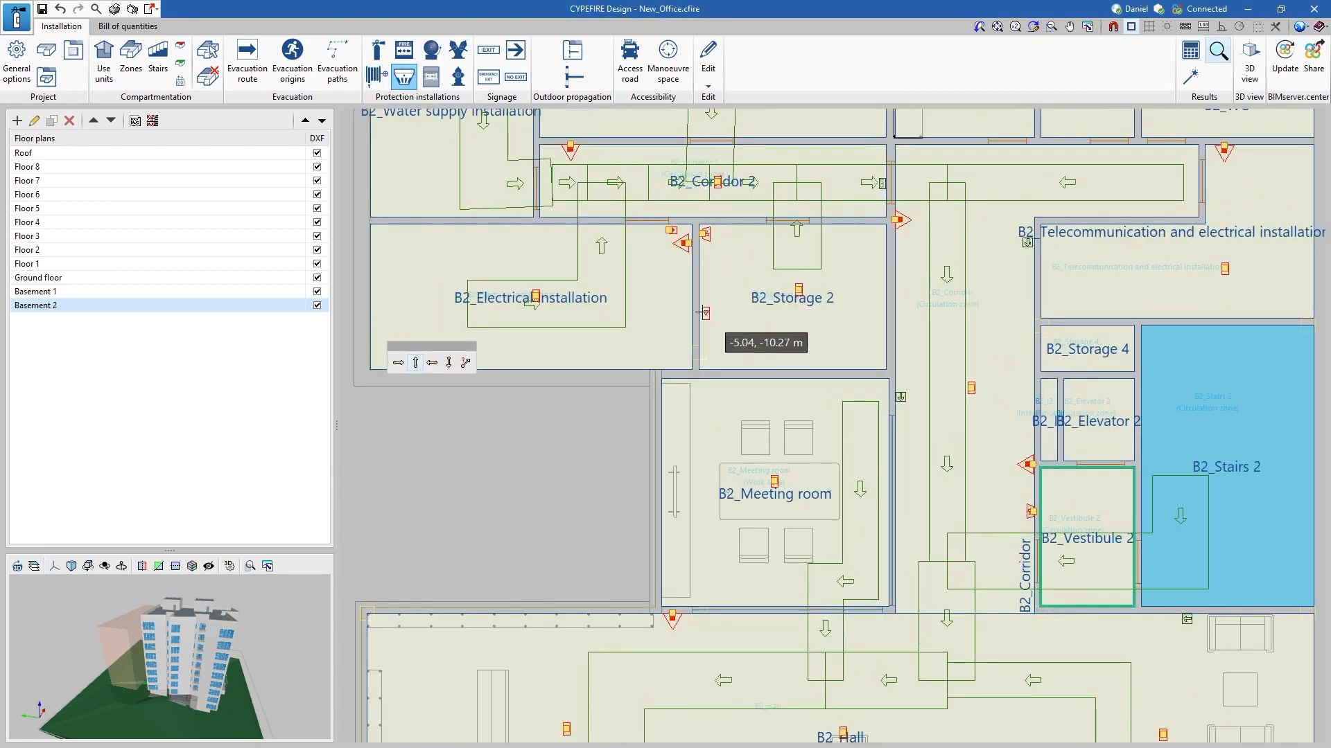
middle_click_drag(691, 296, 626, 405)
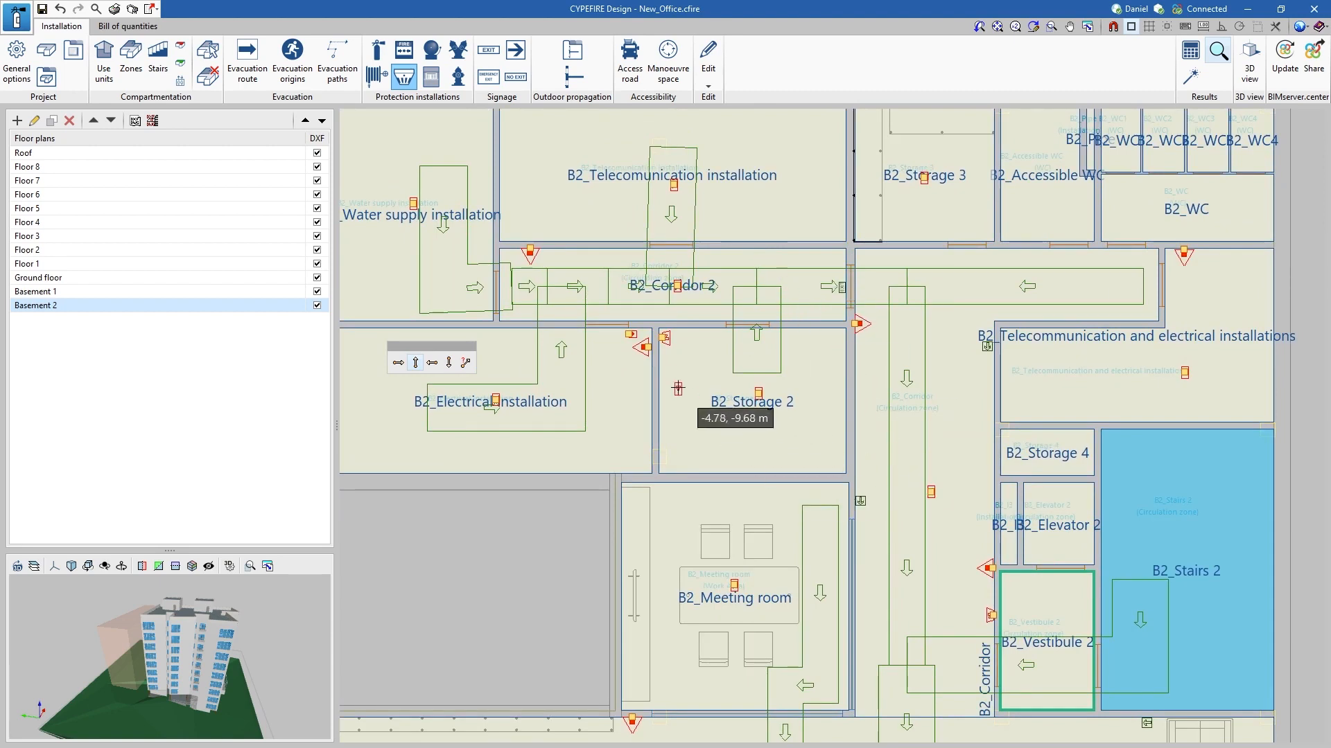
left_click(672, 357)
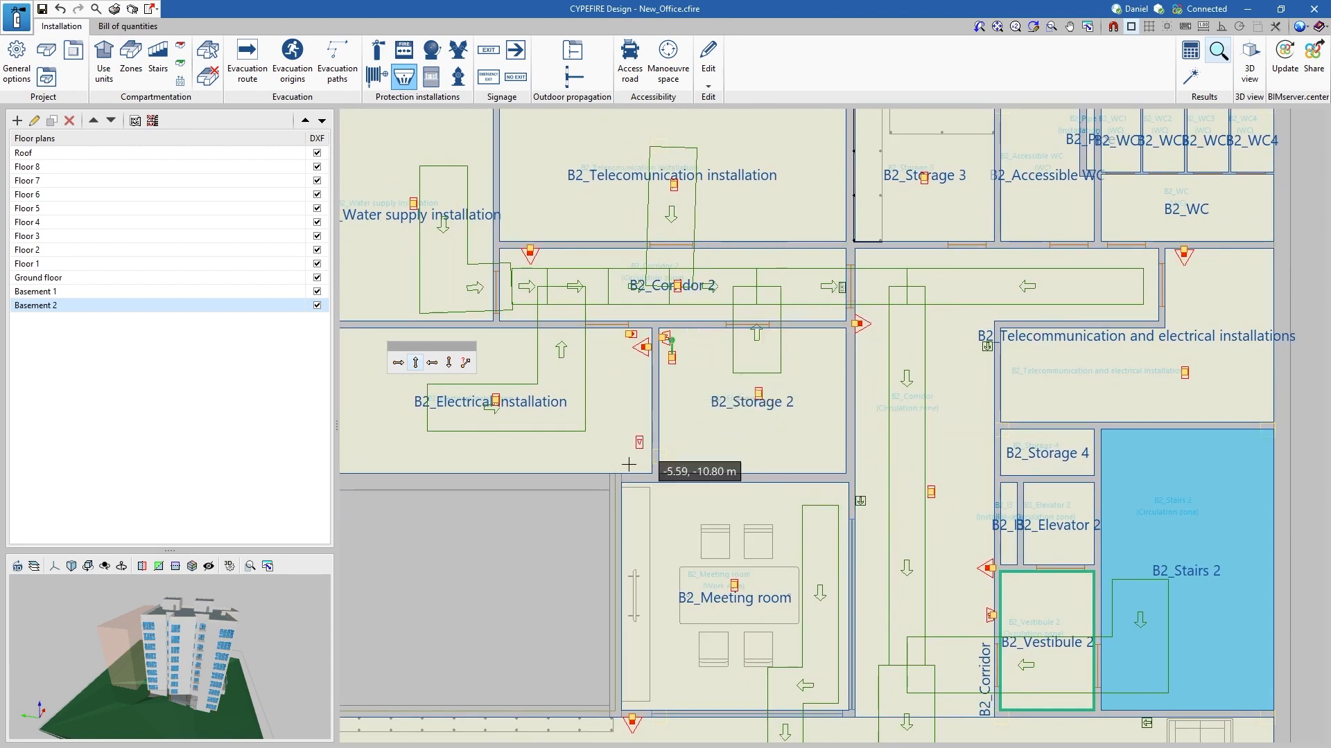
scroll(619, 502, "down", 3)
right_click(543, 553)
left_click(738, 341)
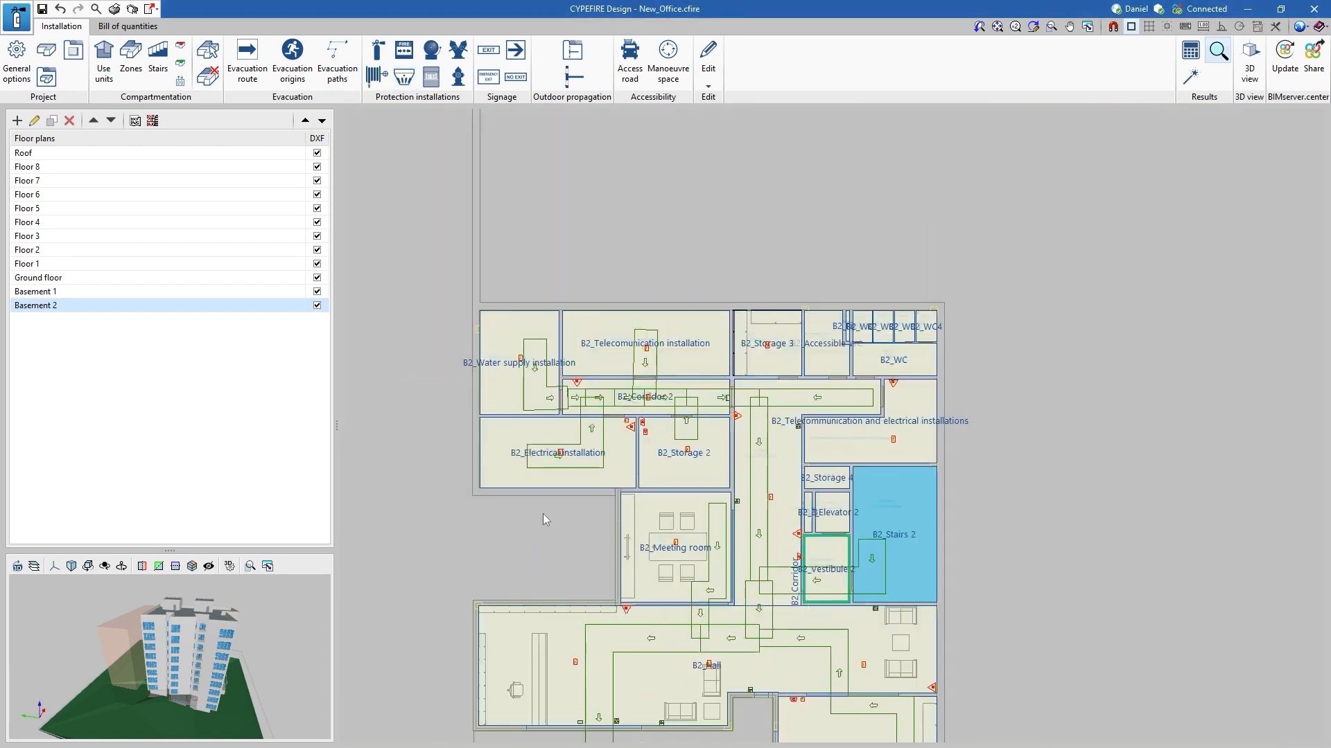
- Try to place a Dry Barrel Fire Hydrant in the open area outside the Basement 2 building, below B2_Hall
middle_click_drag(543, 513, 658, 173)
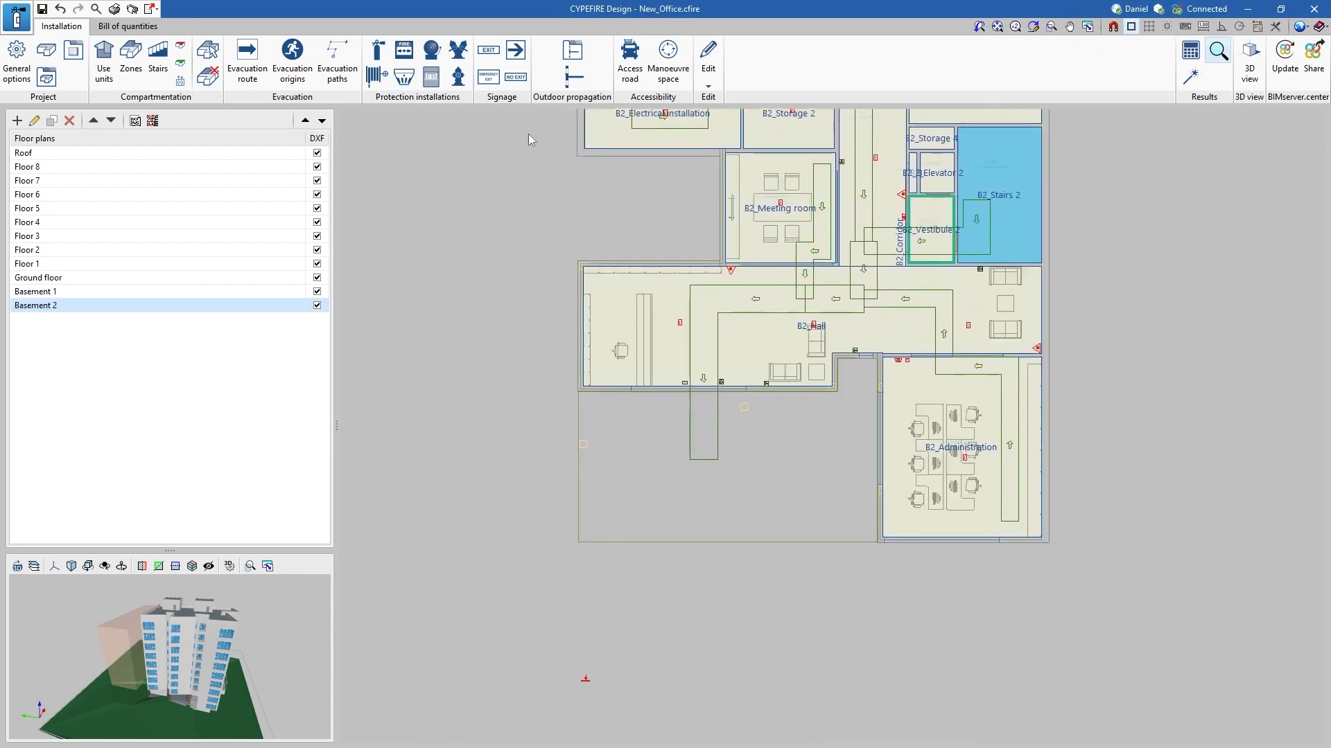
left_click(458, 78)
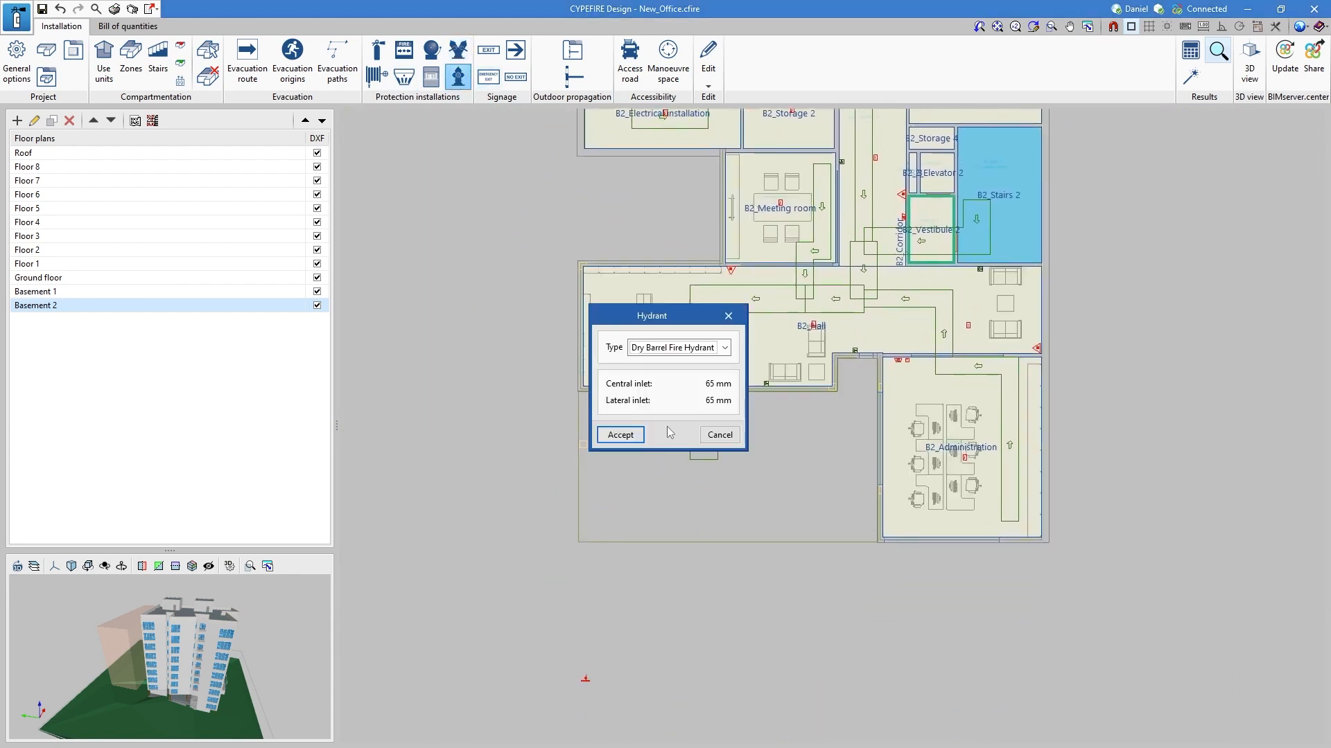
left_click(620, 435)
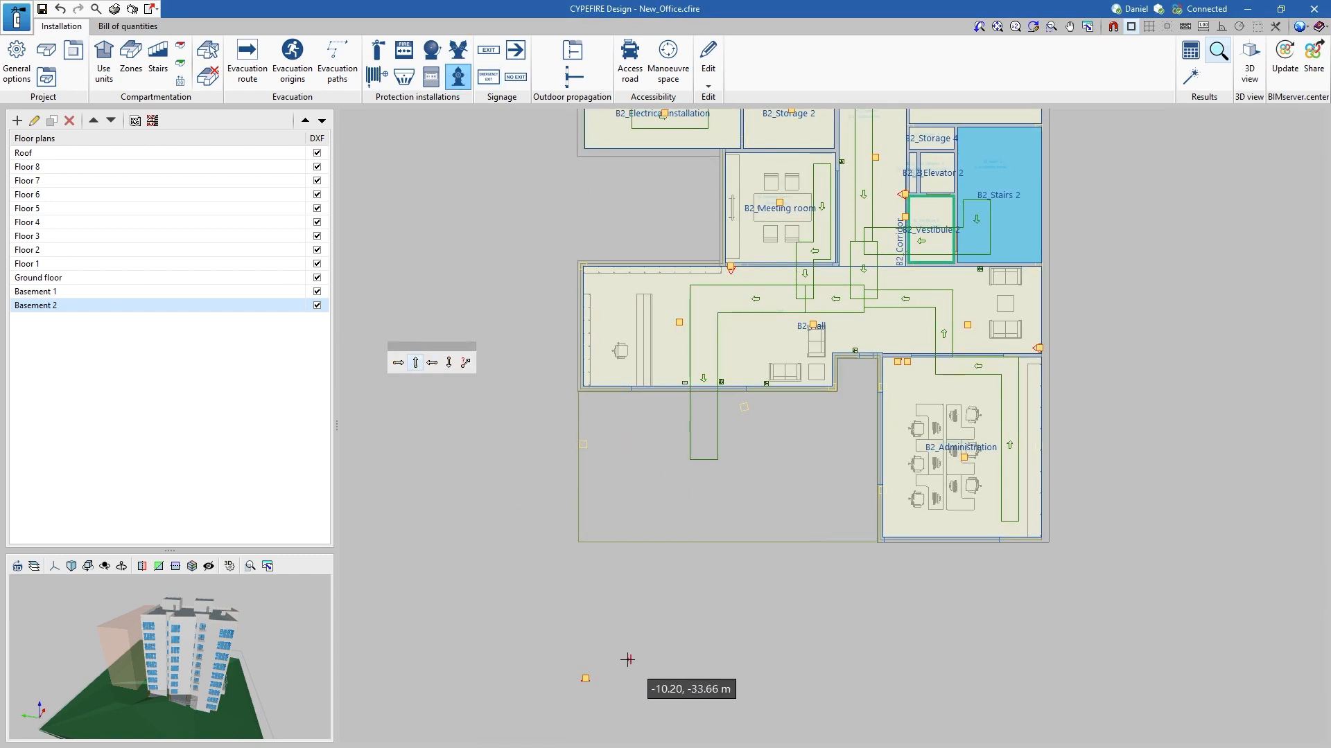
left_click(627, 586)
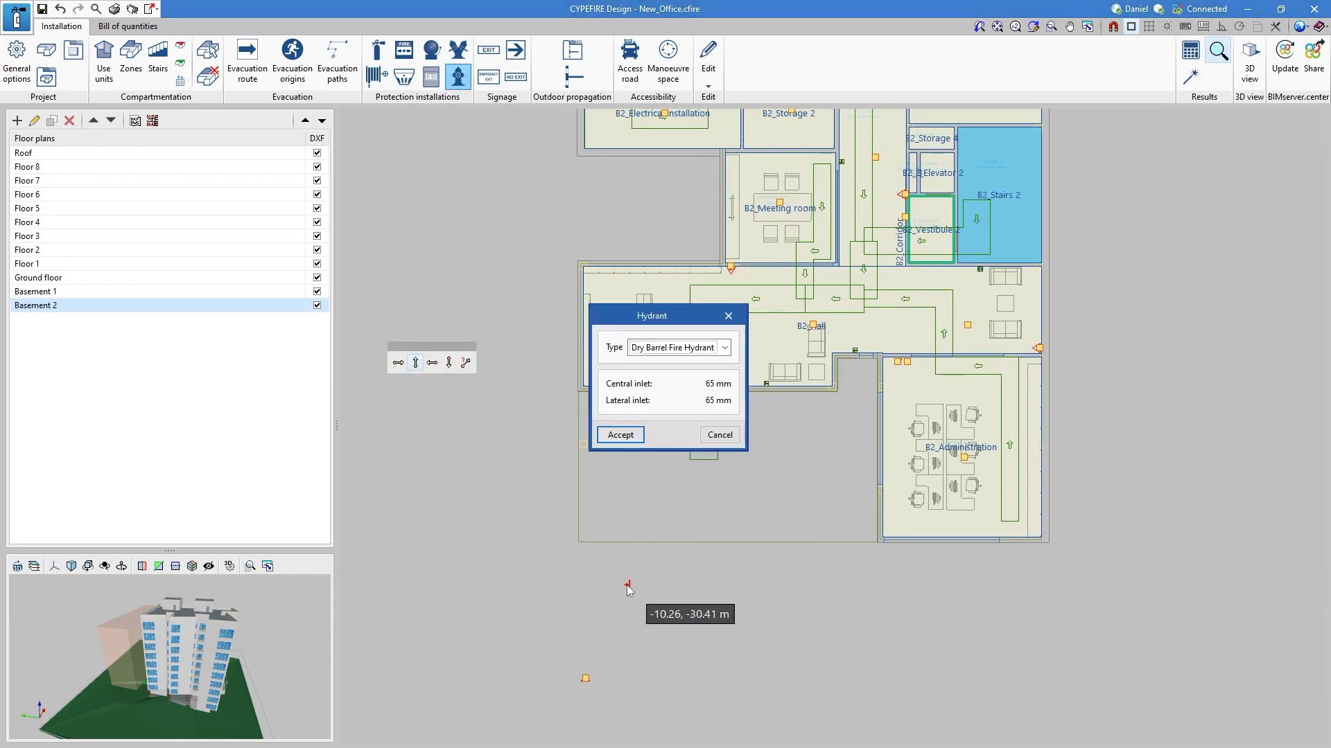
left_click(730, 317)
- Place a horizontally oriented EXIT sign in B2_Electrical installation, beside its door to B2_Corridor 2
scroll(580, 503, "up", 5)
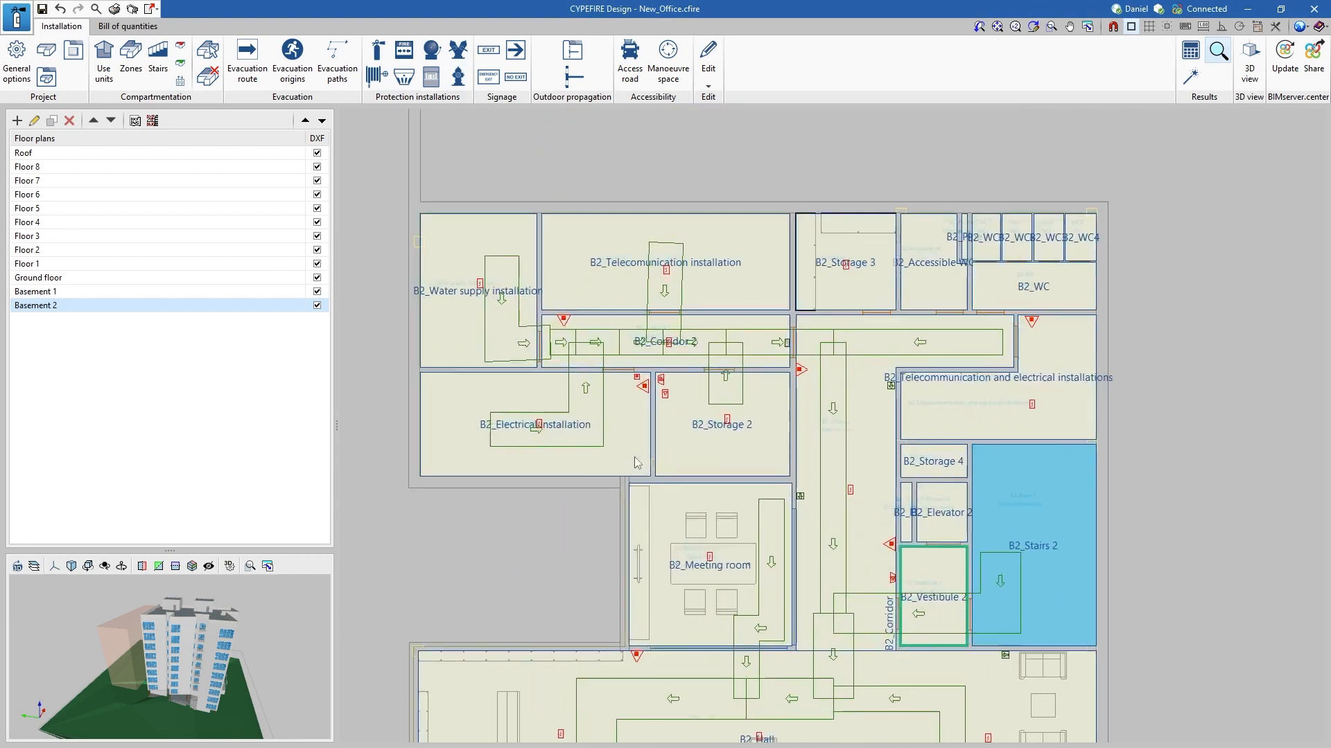
scroll(634, 437, "up", 4)
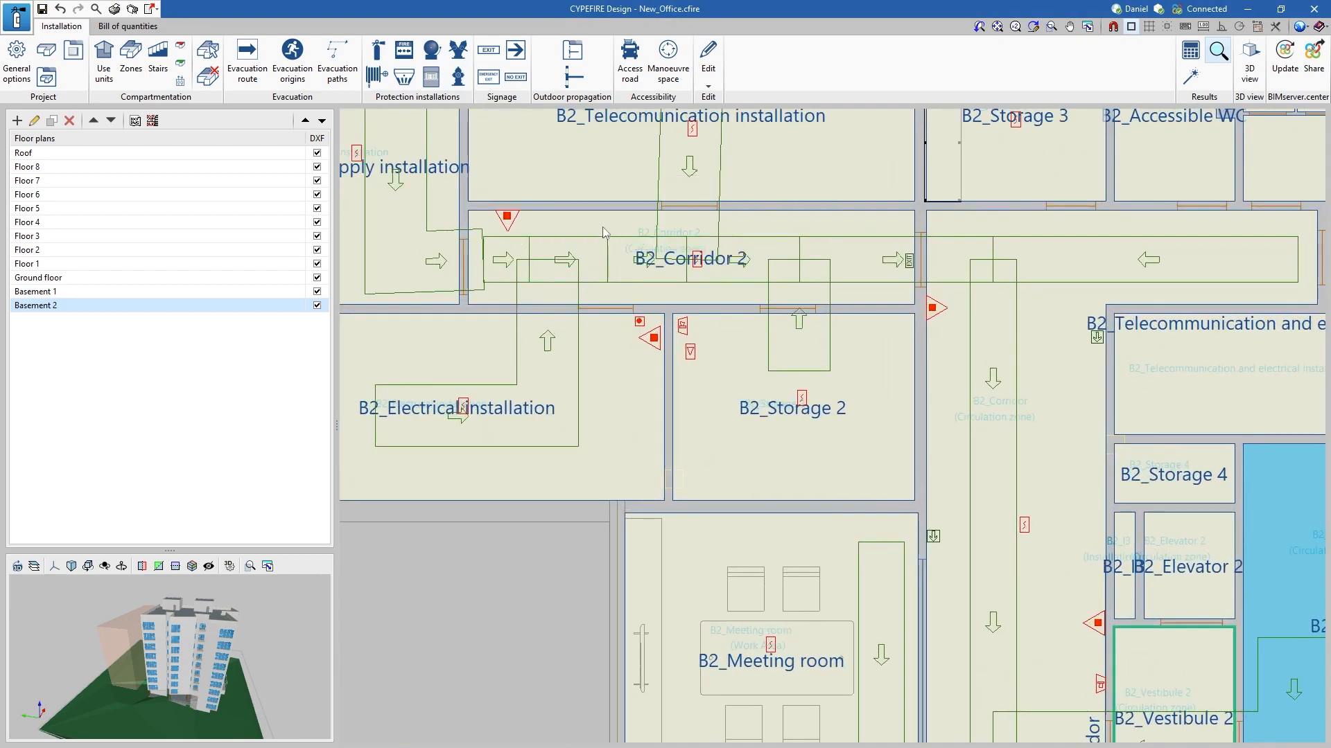
left_click(495, 55)
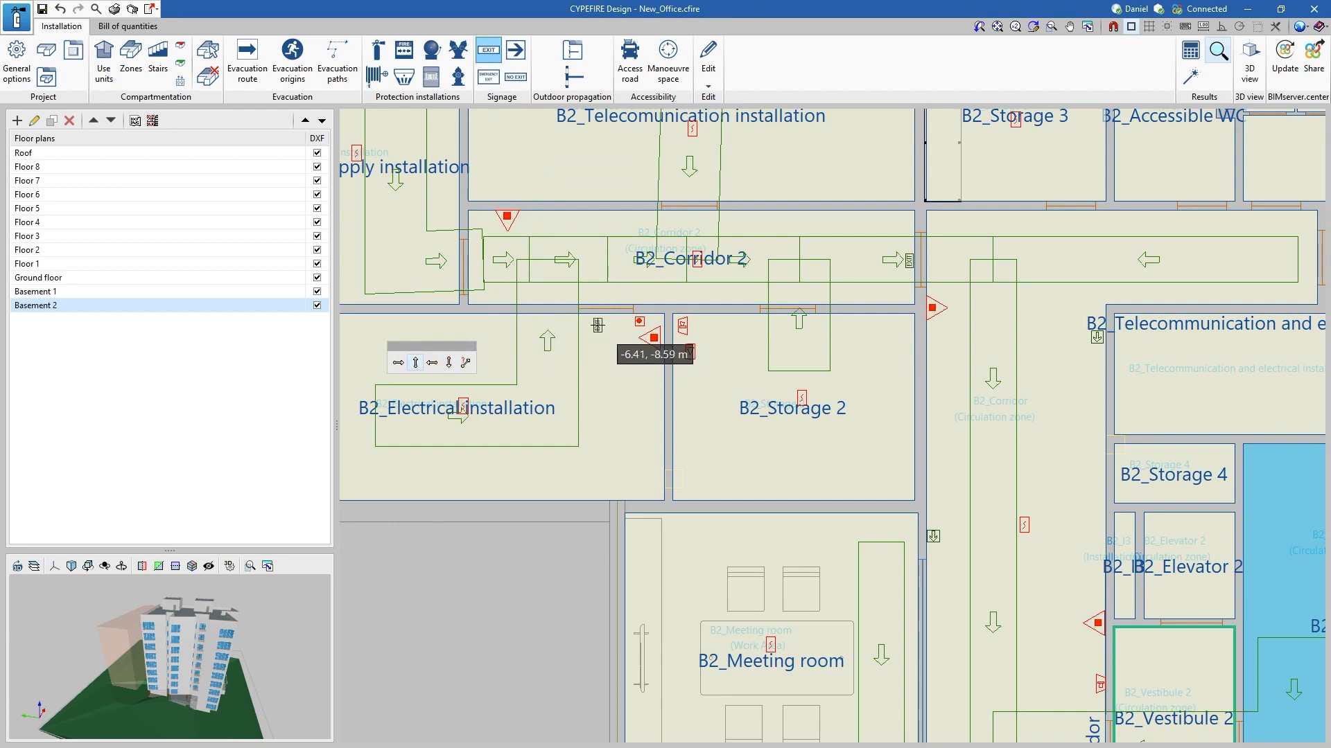
left_click(398, 363)
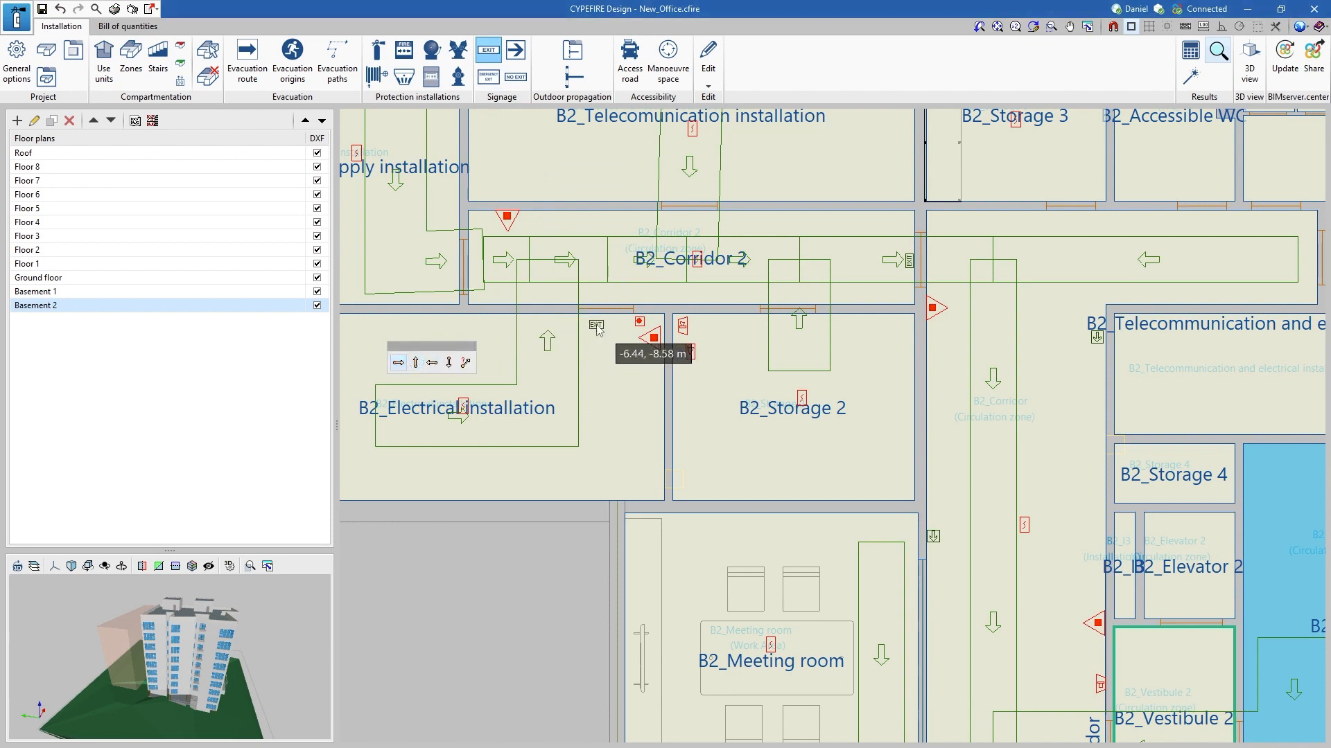
left_click(597, 328)
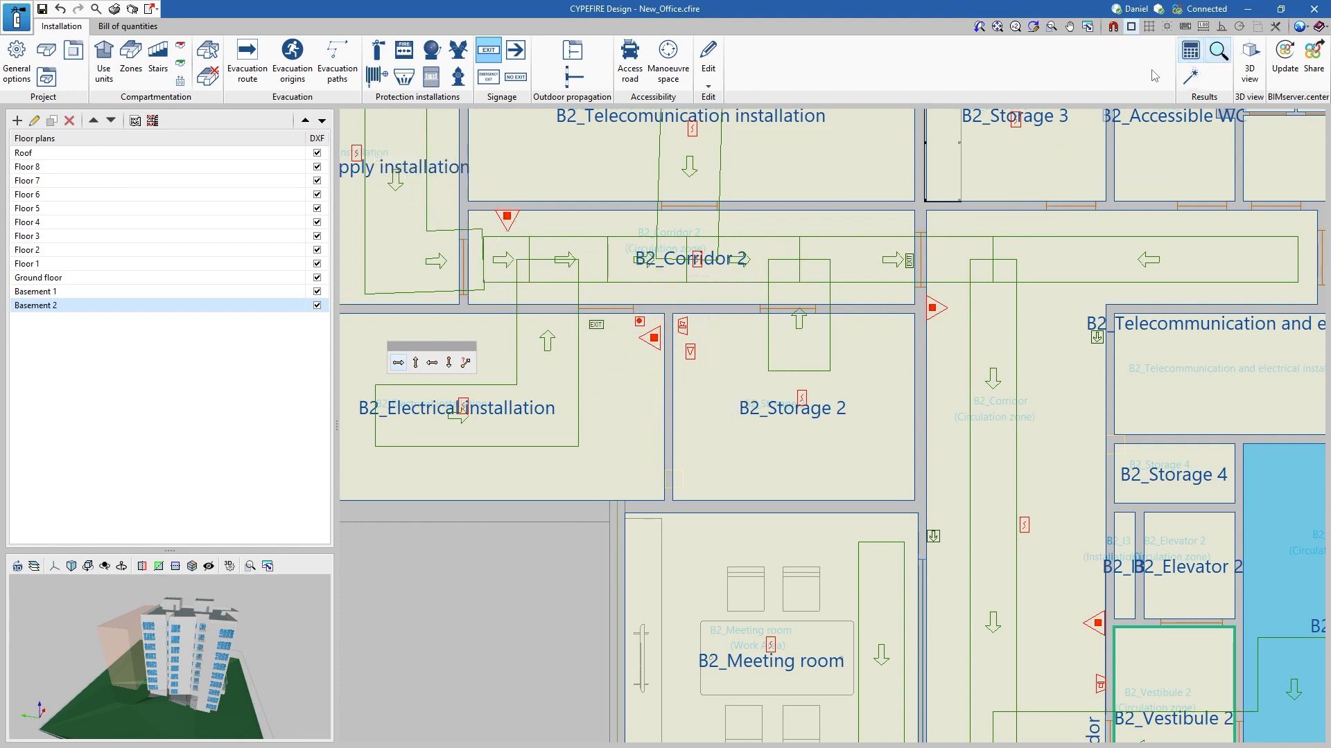
scroll(800, 358, "down", 1)
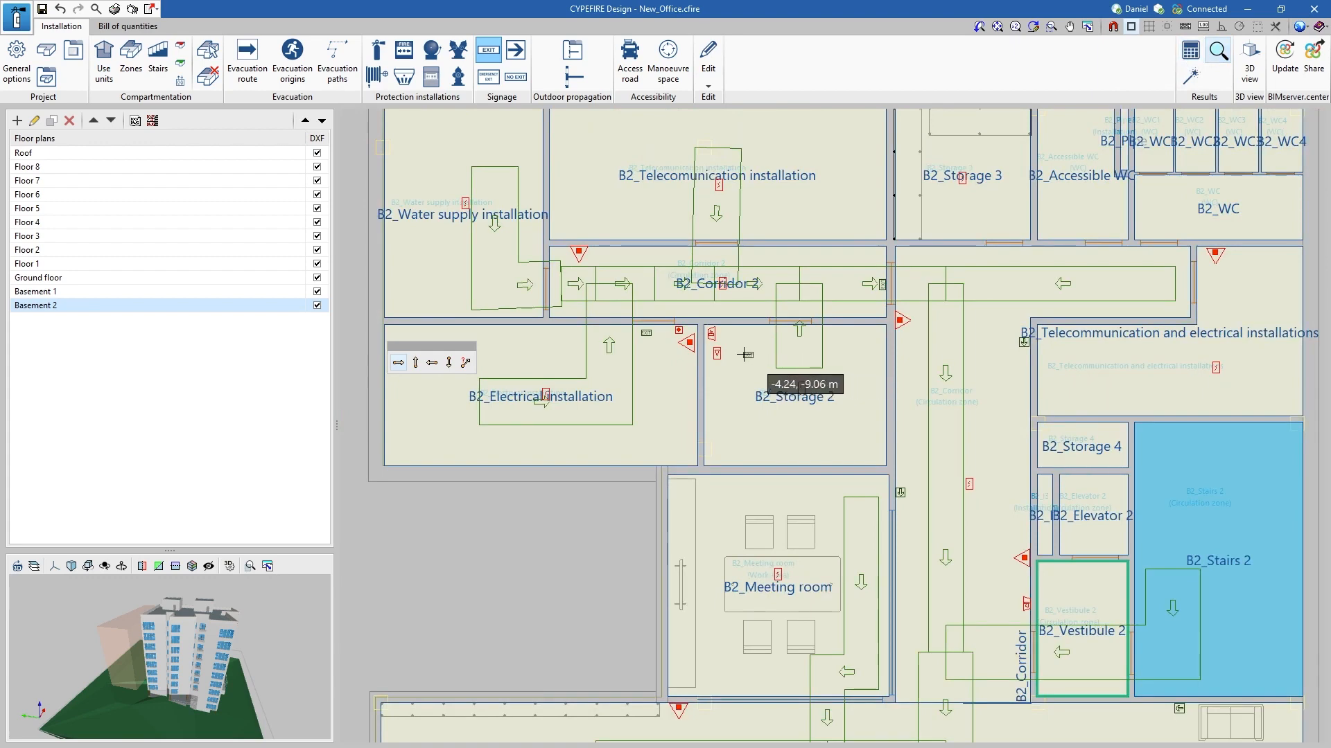
scroll(664, 349, "up", 2)
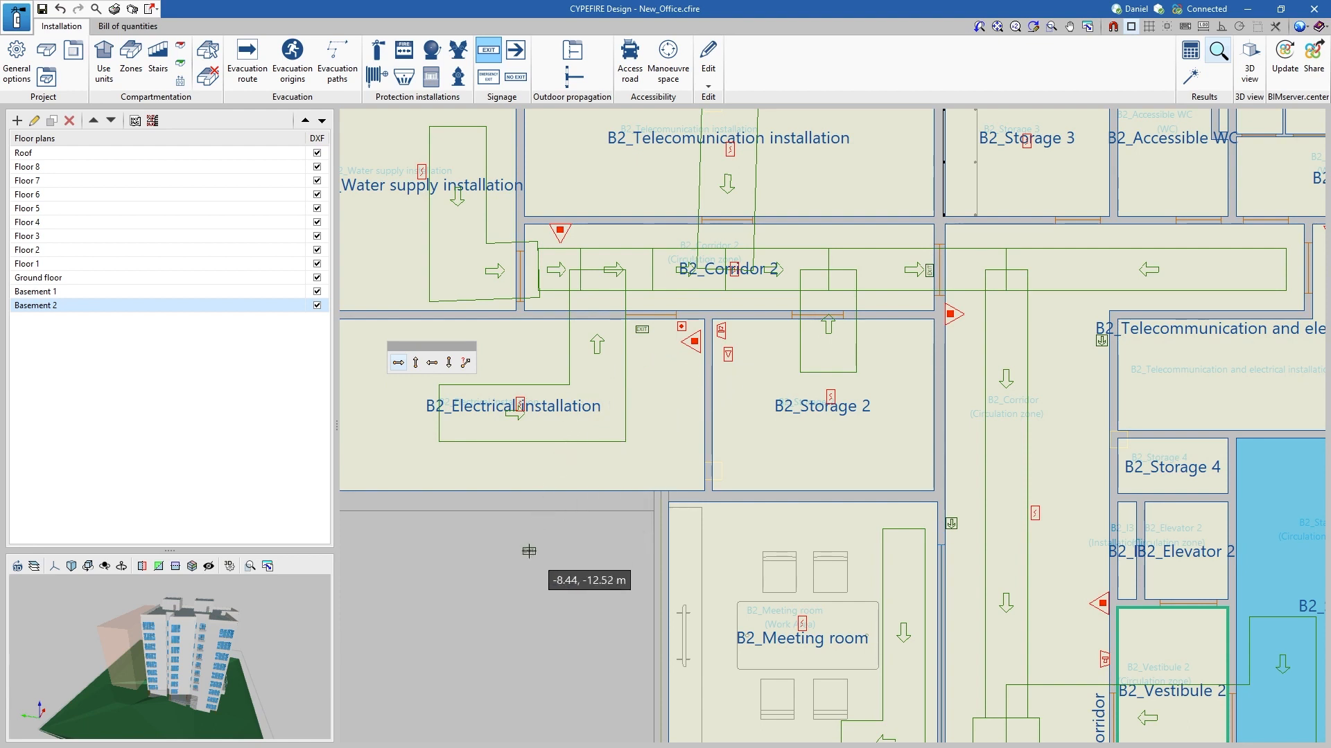
- Delete the voice alarm and detector from B2_Storage 2 and the extinguisher and alarm button from B2_Electrical installation
left_click(707, 70)
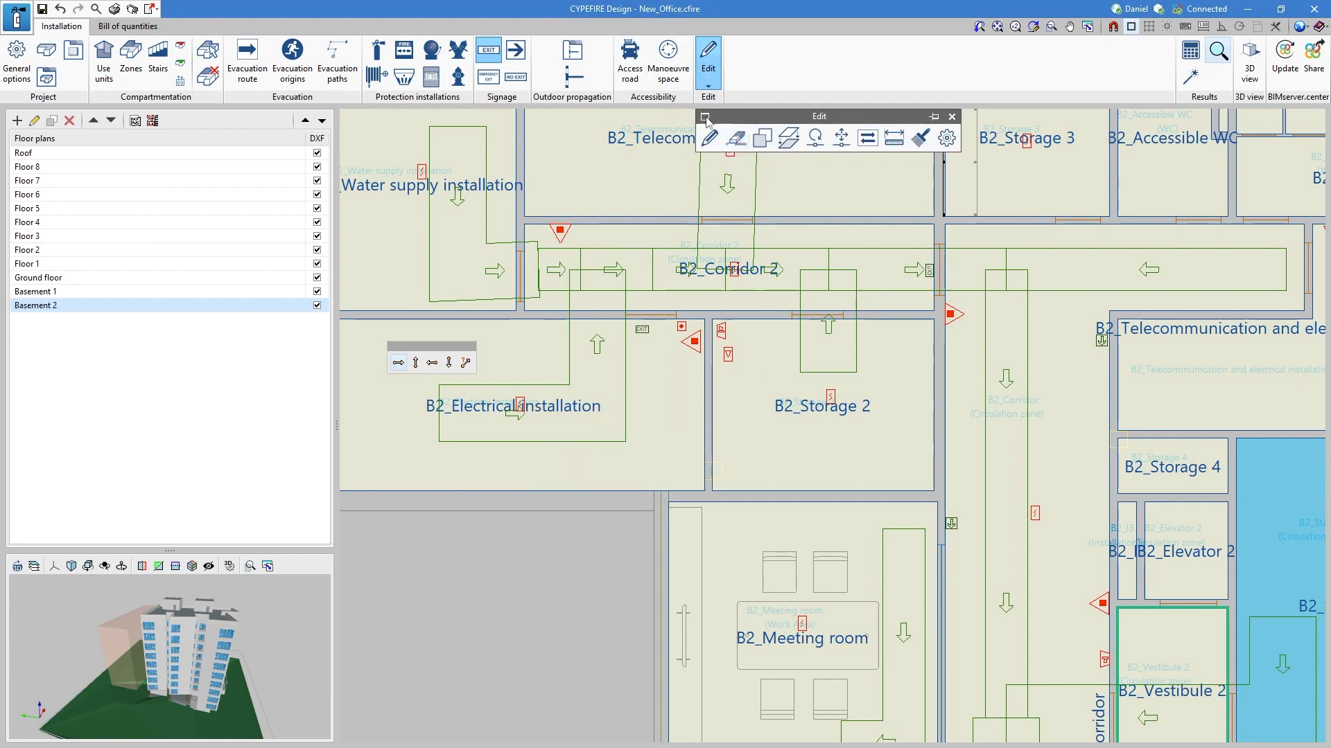
left_click(736, 140)
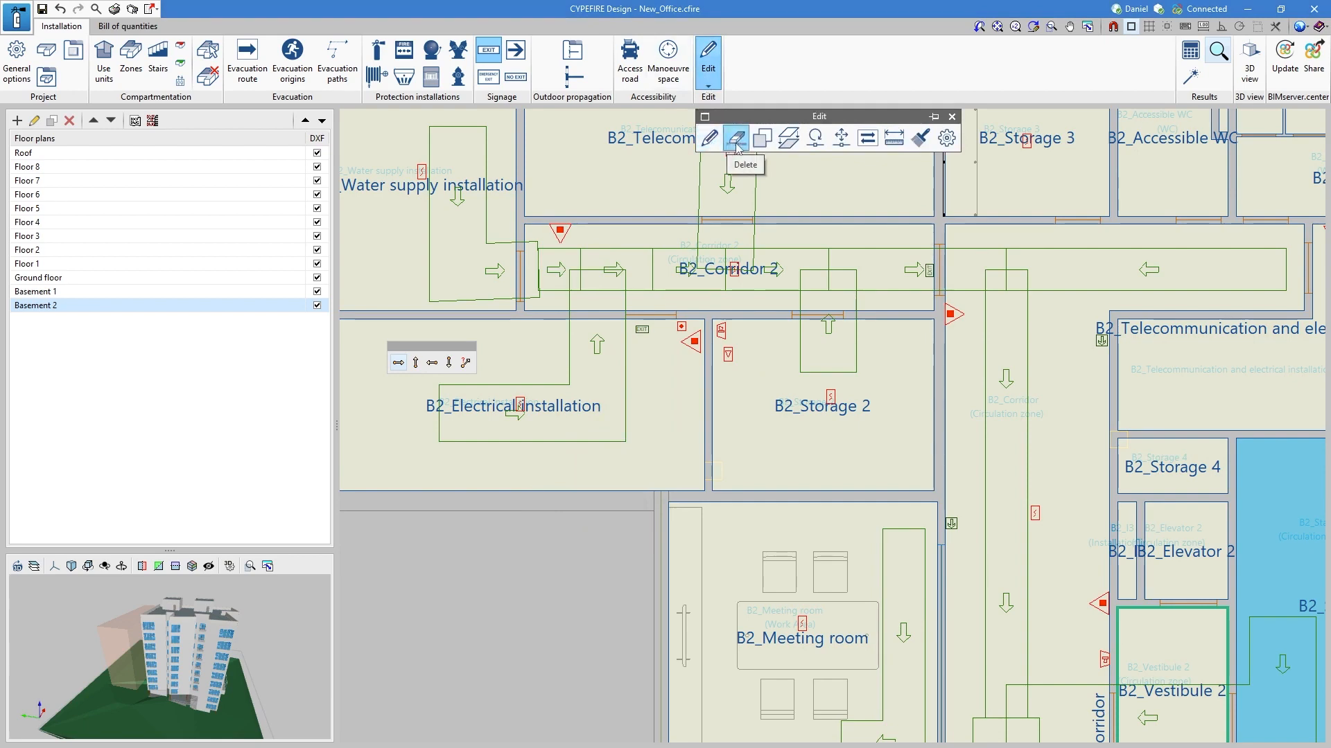
scroll(728, 317, "up", 1)
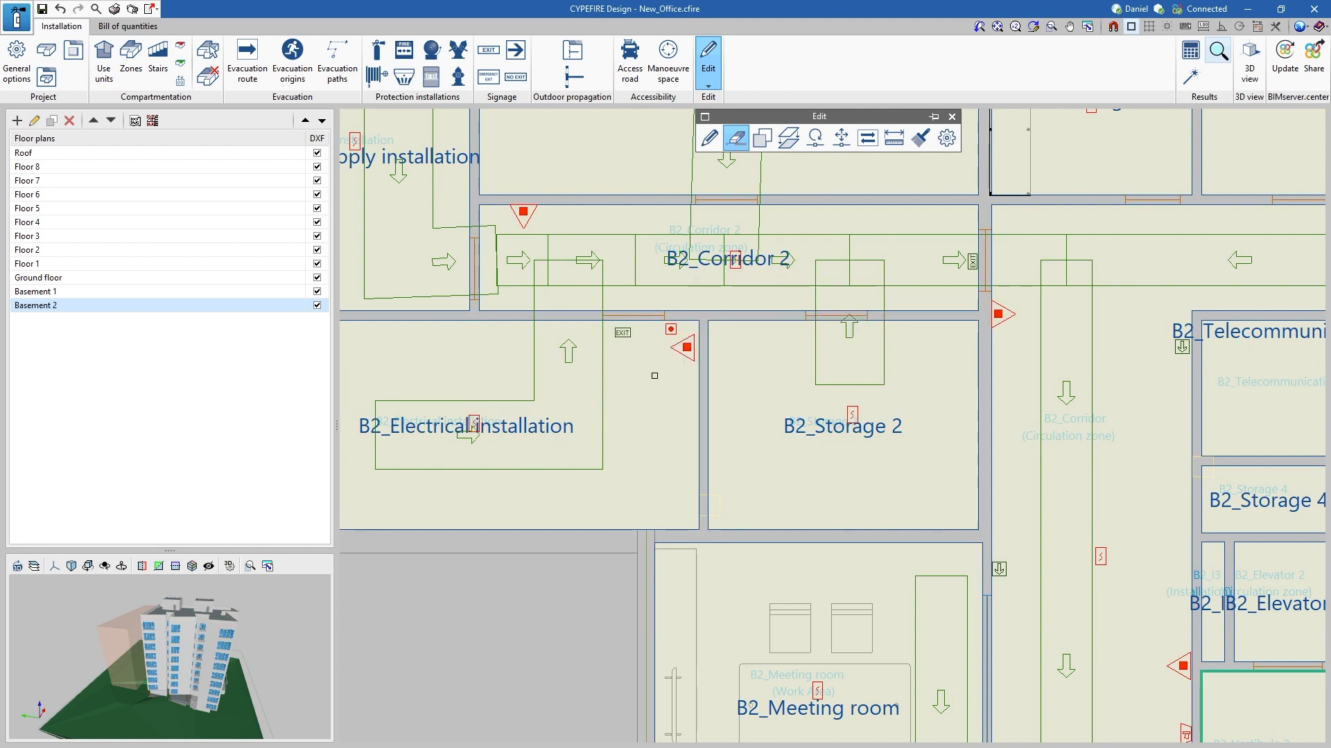
left_click(669, 337)
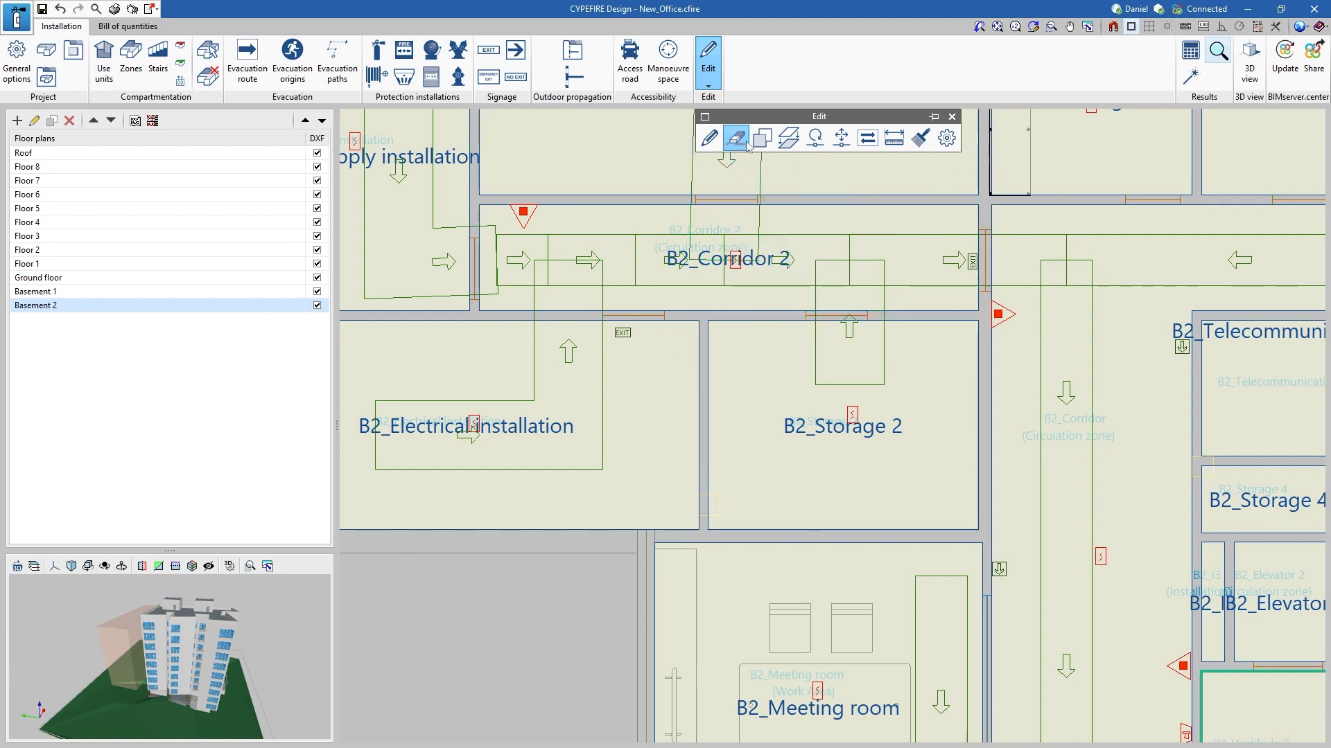
- Inspect the editable properties of the B2_Storage 2 space and of the fire extinguisher in B2_Corridor 2, without changing them
left_click(711, 139)
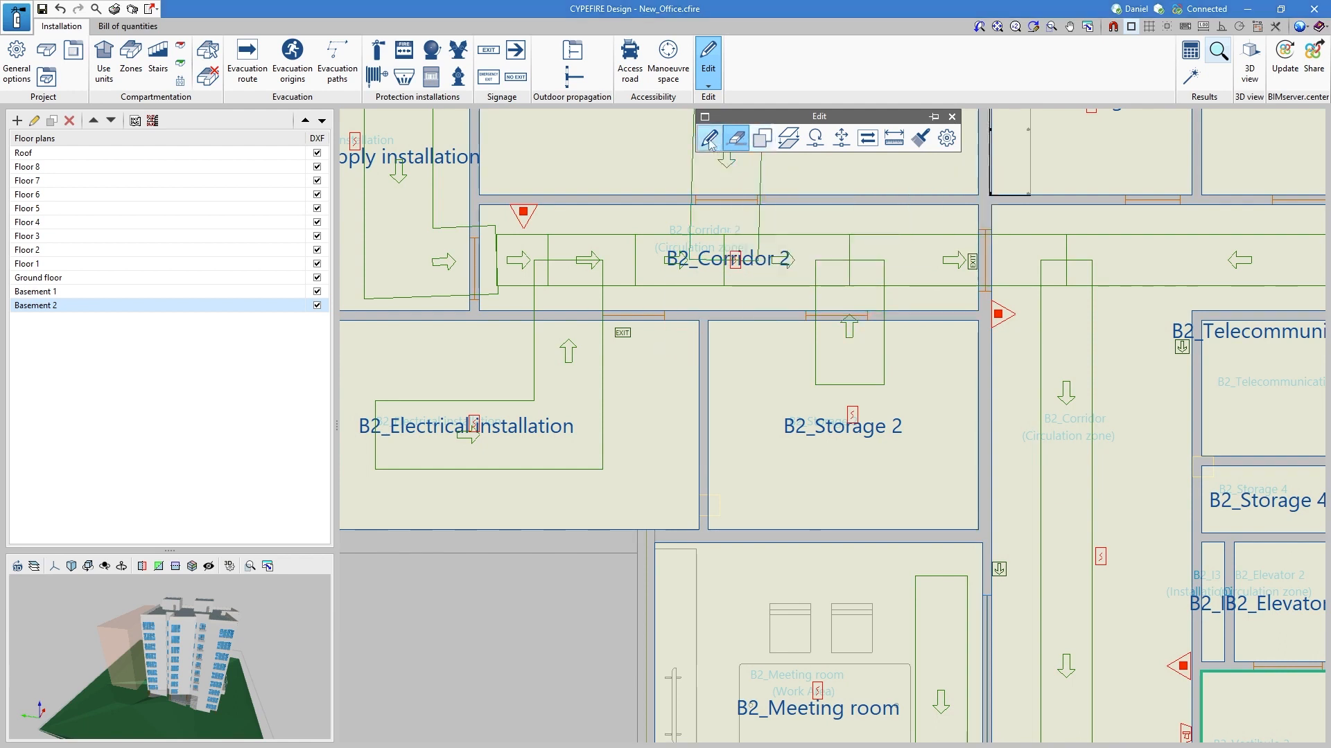
left_click(744, 330)
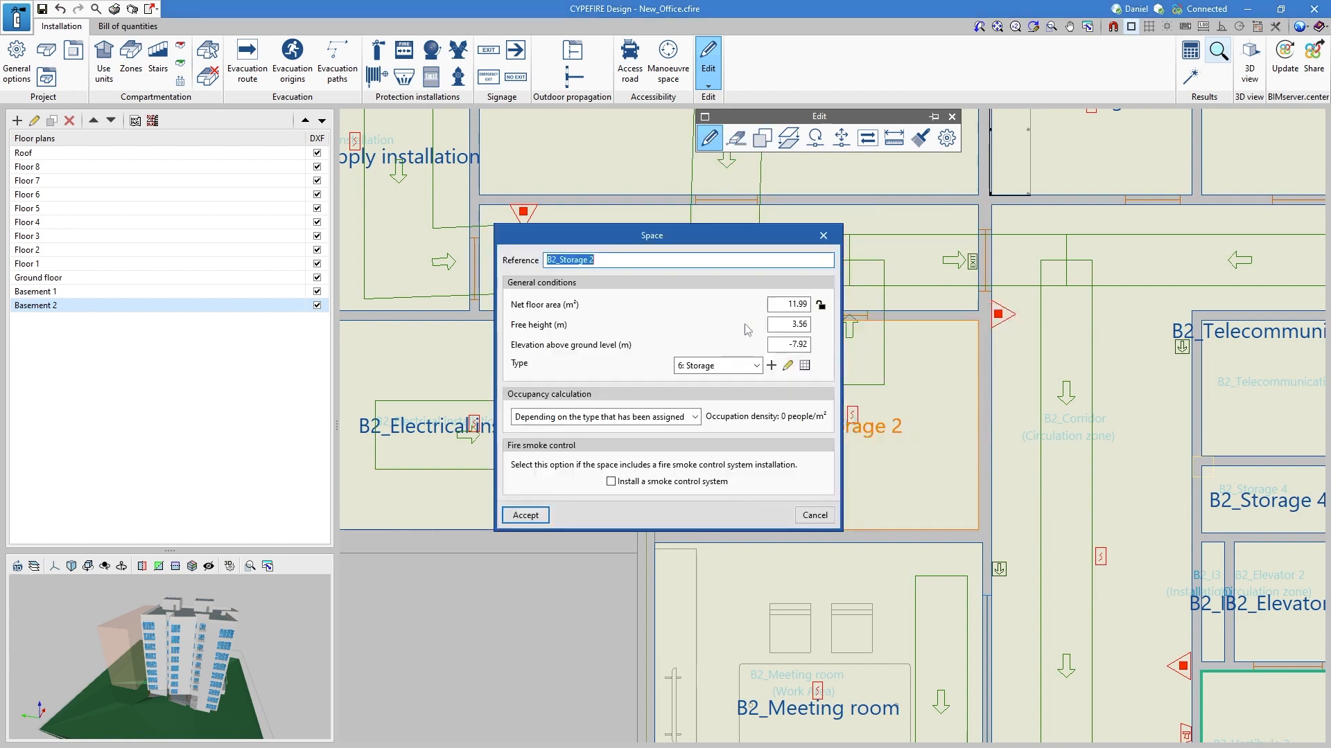
left_click(832, 237)
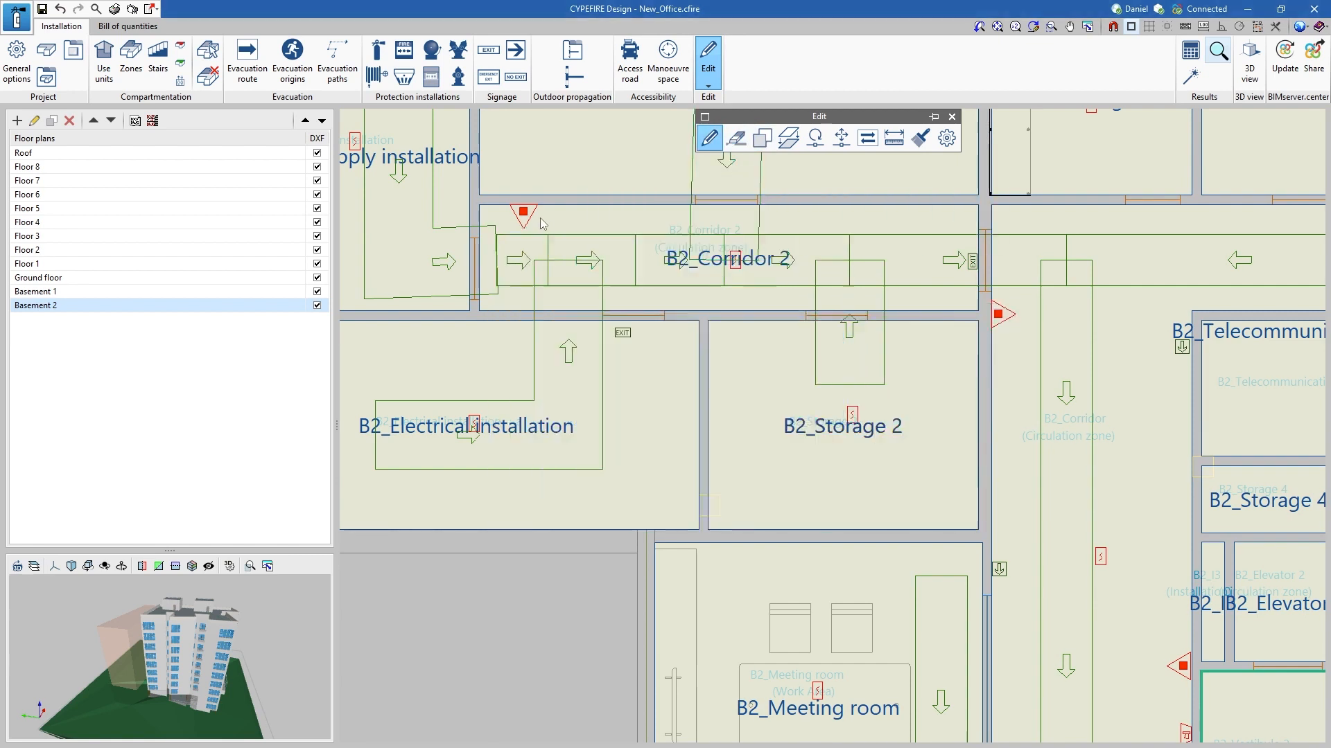
left_click(525, 211)
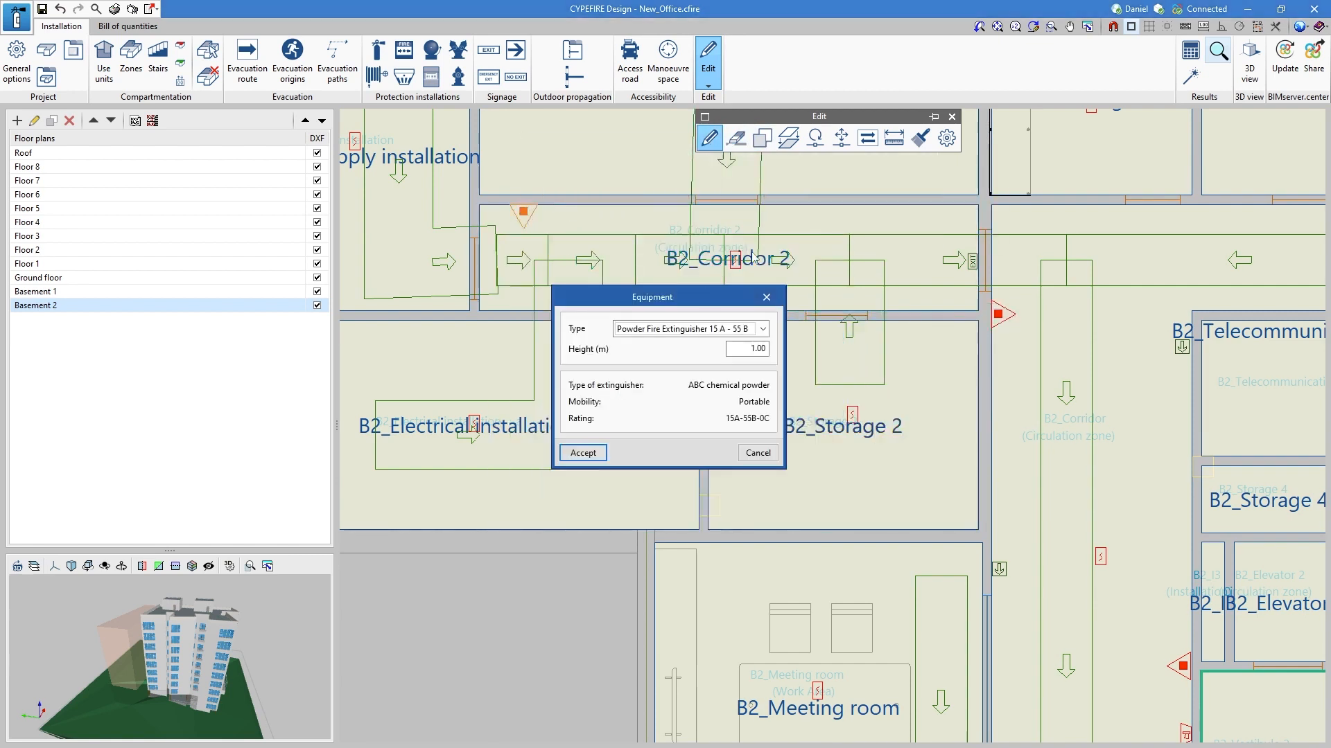
left_click(770, 297)
right_click(686, 365)
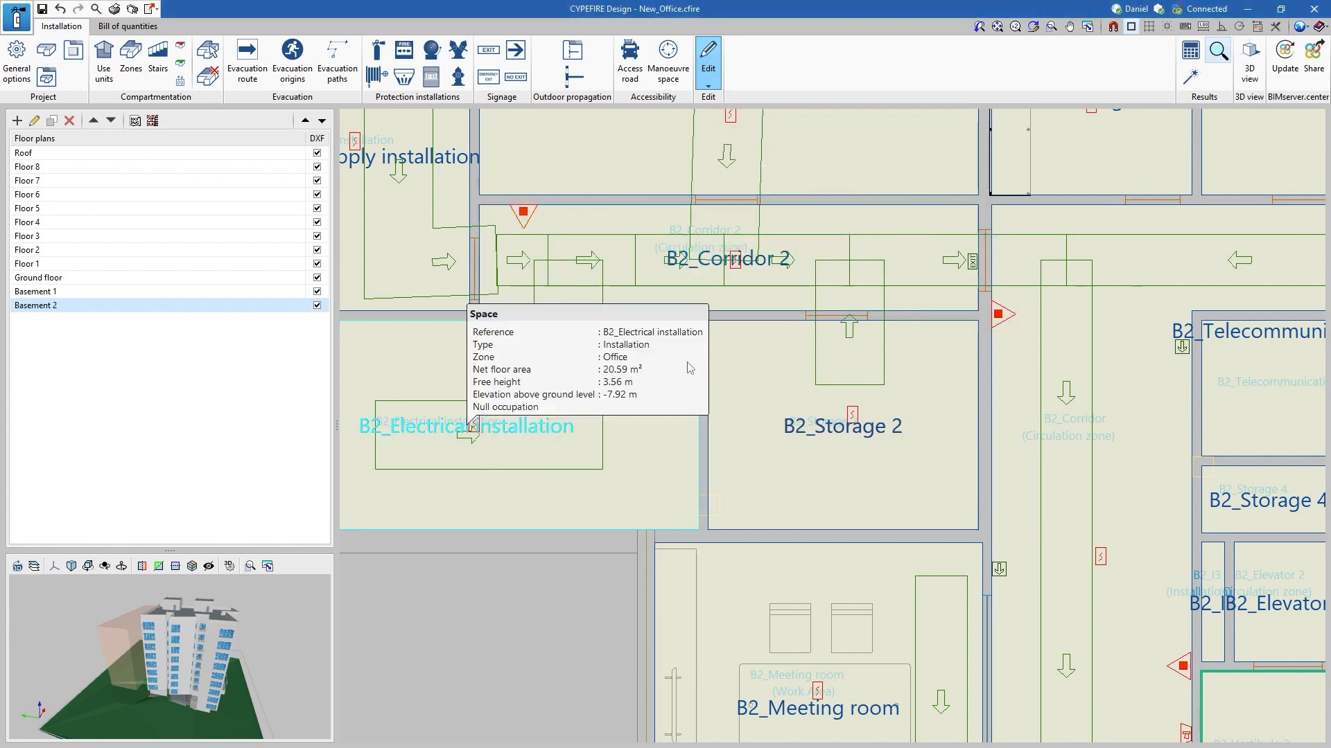
- Draw a curved access road outside the building, 8.00 m wide with 4.00 m free width, for Fire vehicle - High reach
scroll(684, 364, "down", 3)
middle_click_drag(628, 511, 633, 344)
mouse_move(763, 175)
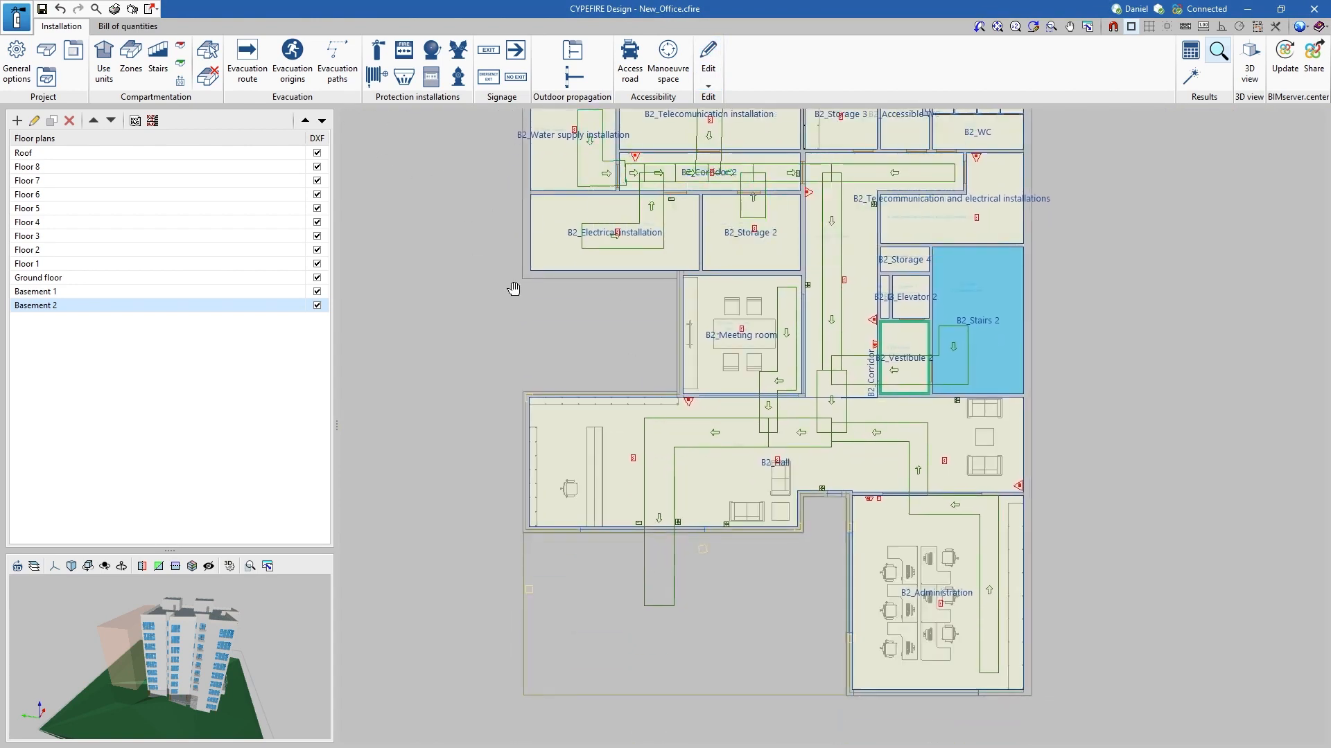
middle_click_drag(511, 284, 497, 333)
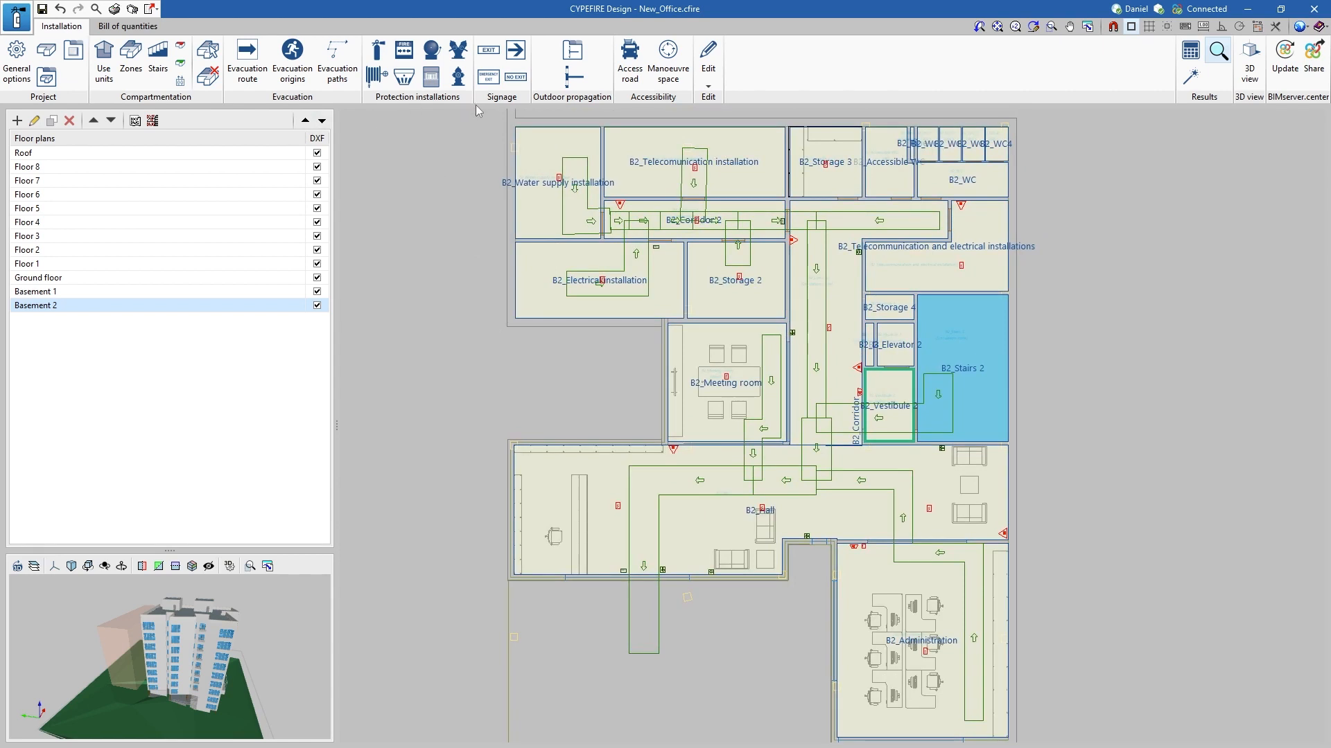
middle_click_drag(477, 375, 474, 218)
scroll(474, 217, "down", 2)
middle_click_drag(569, 628, 614, 434)
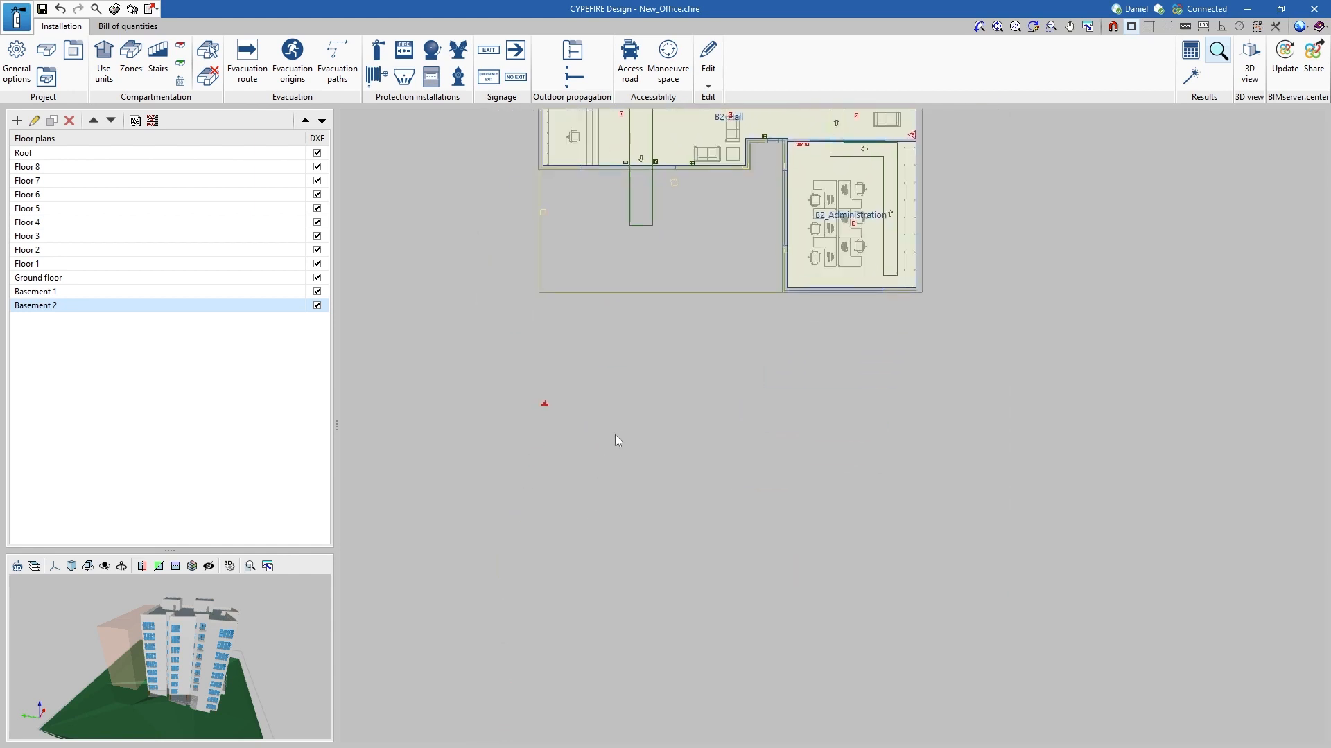
scroll(614, 434, "down", 1)
left_click(628, 78)
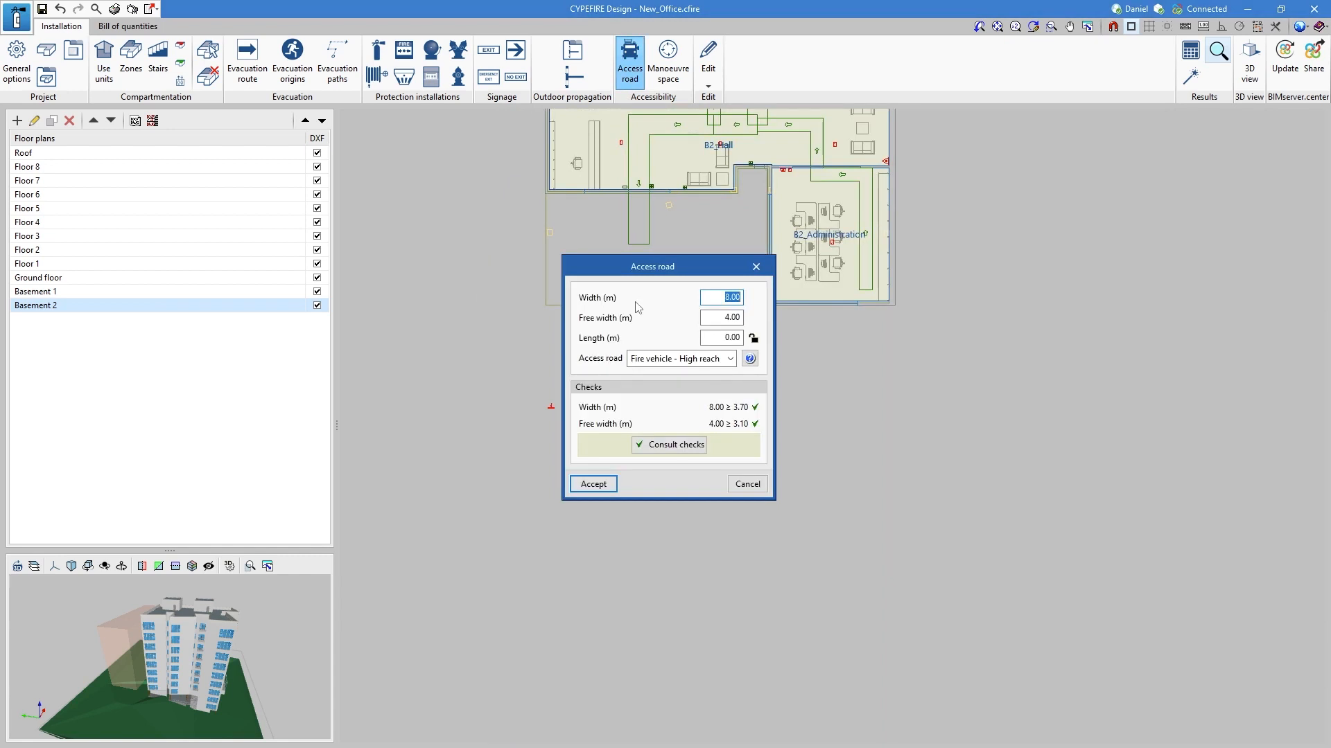
left_click(613, 483)
left_click(686, 640)
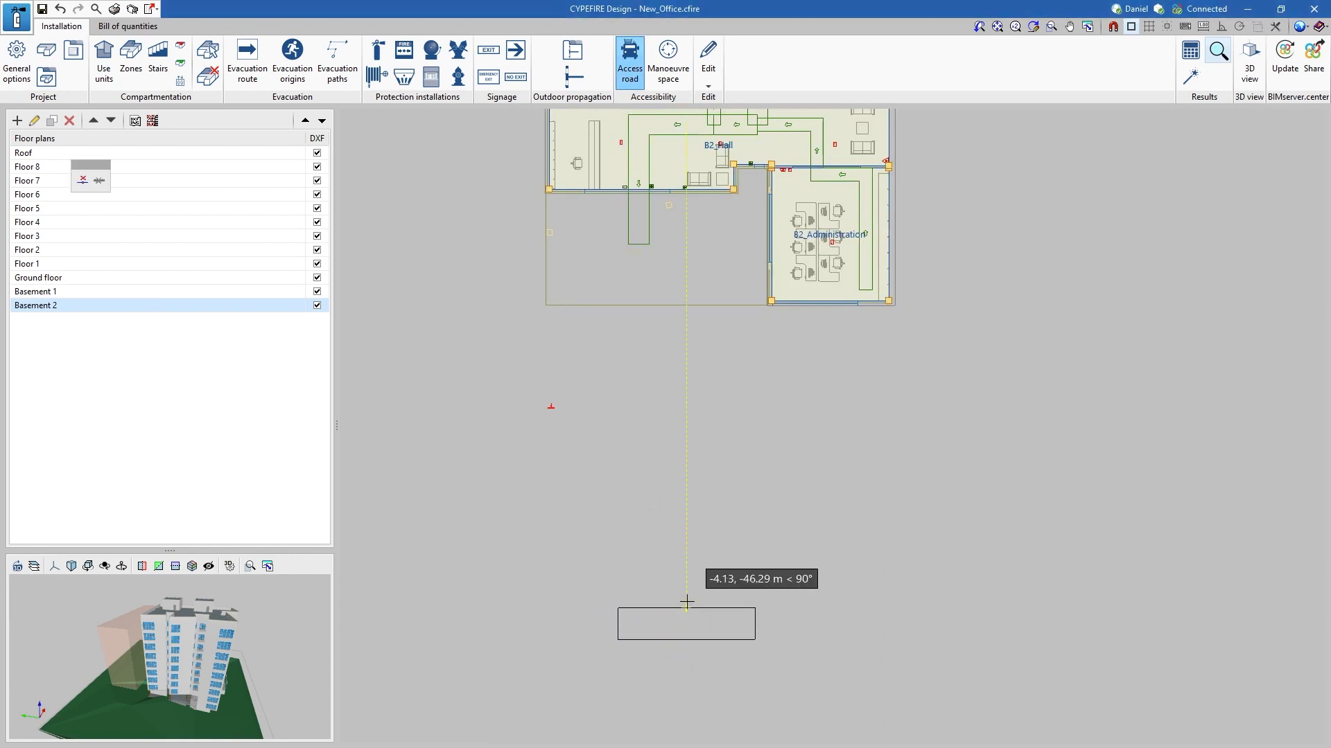
left_click(686, 444)
left_click(869, 444)
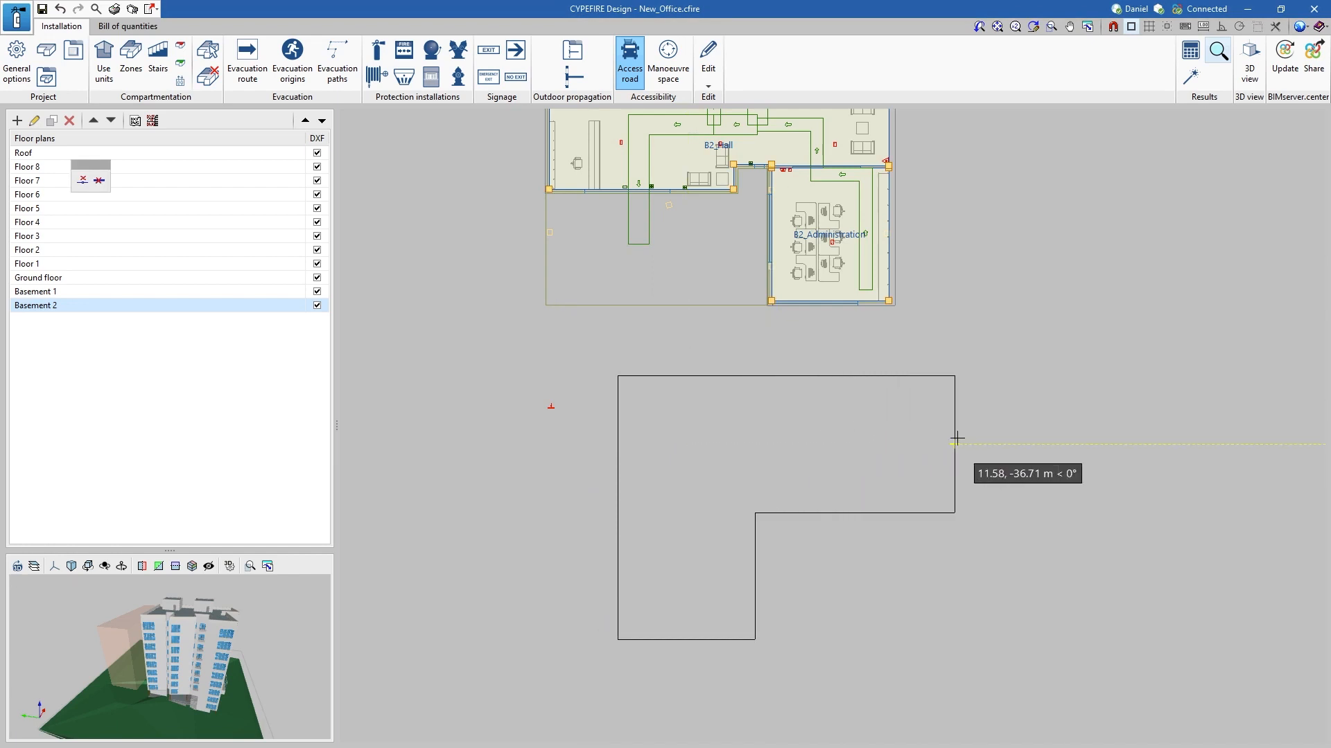
left_click(991, 422)
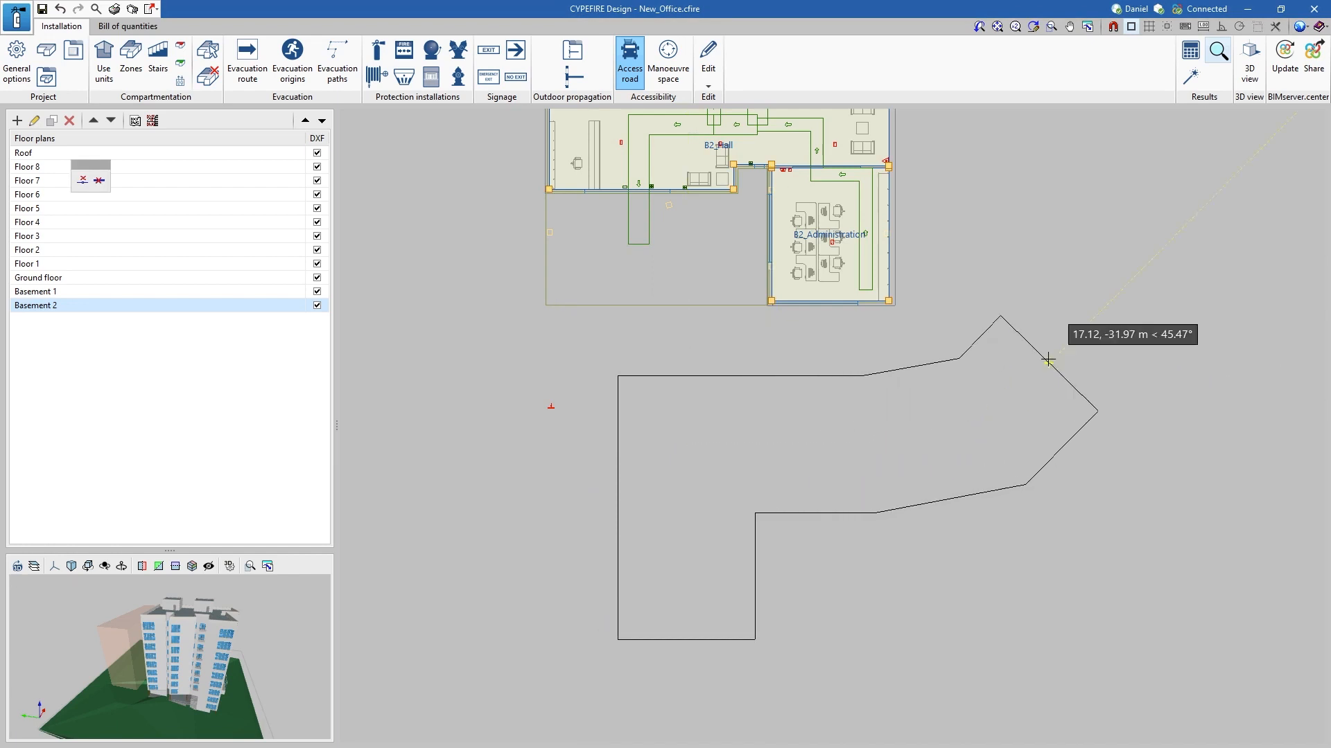
left_click(1051, 362)
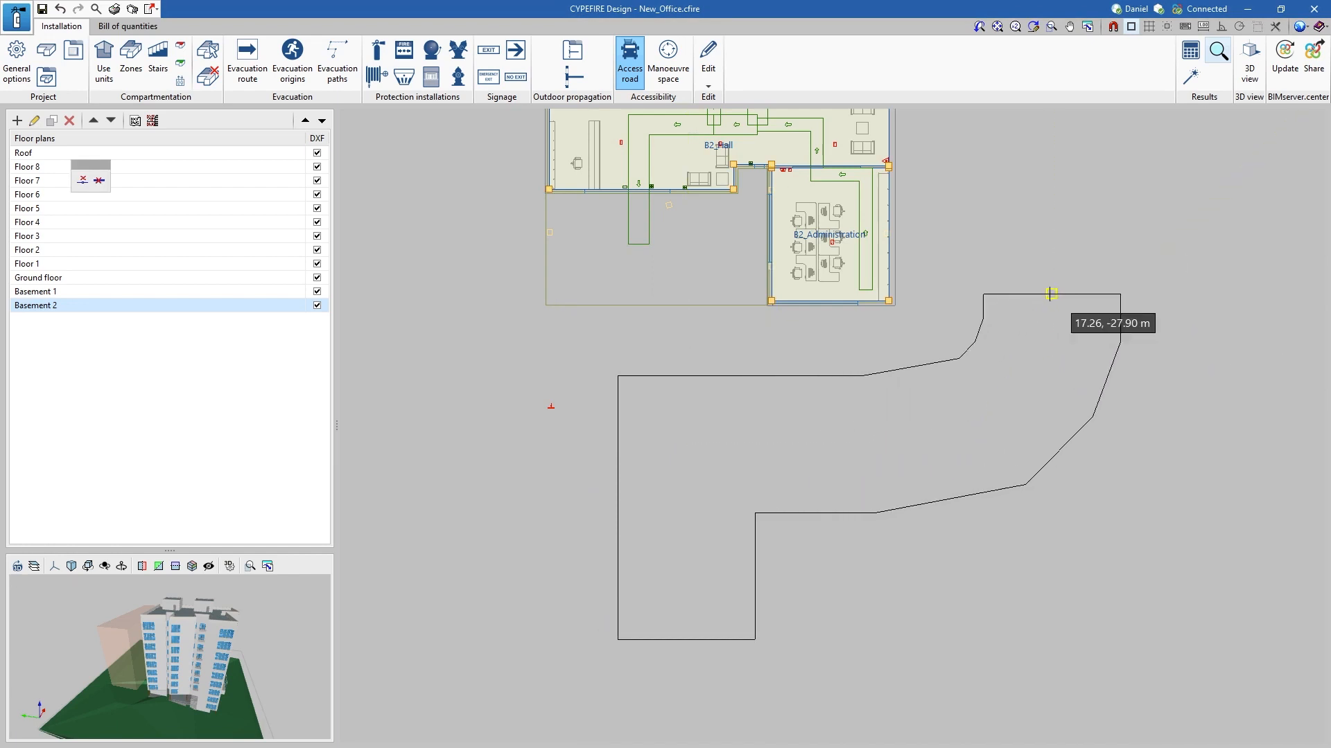
left_click(1051, 152)
right_click(1073, 164)
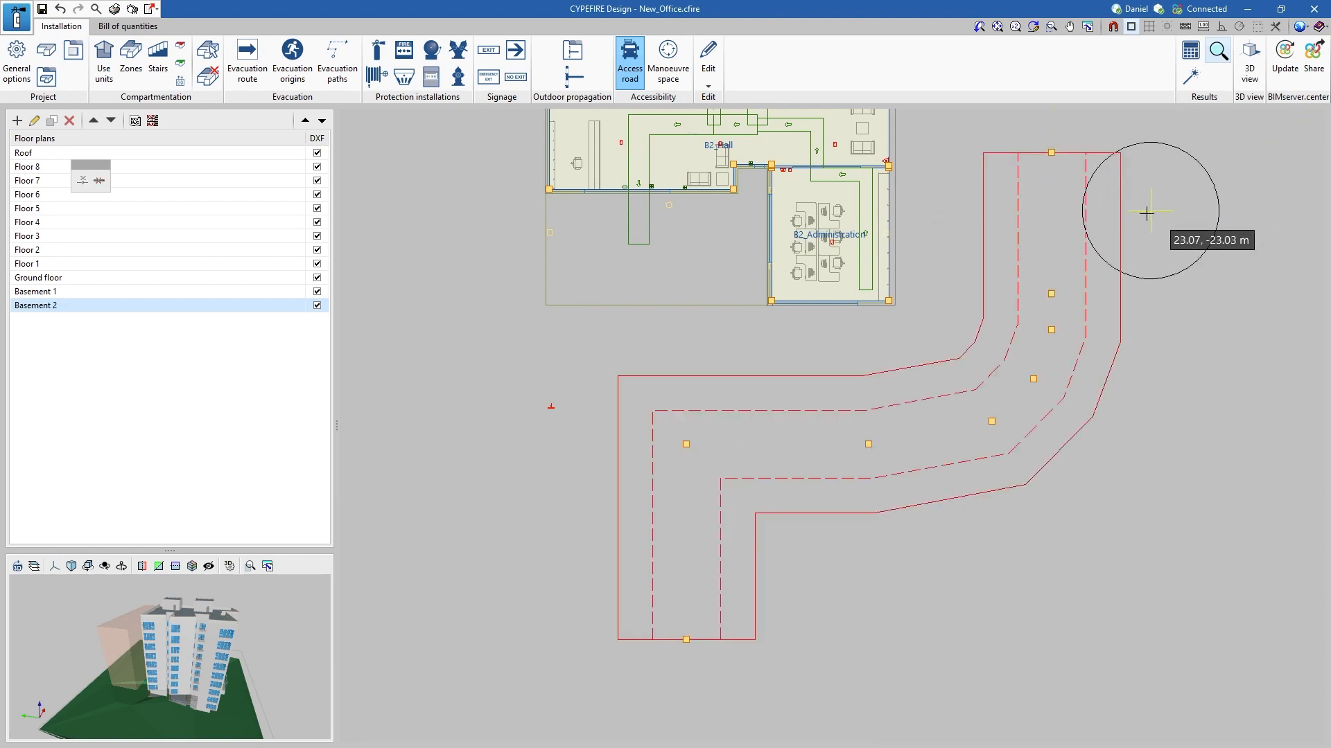
- Try to insert a manoeuvre space and look at the general options of the job
scroll(1093, 356, "down", 4)
middle_click_drag(1183, 368, 1031, 385)
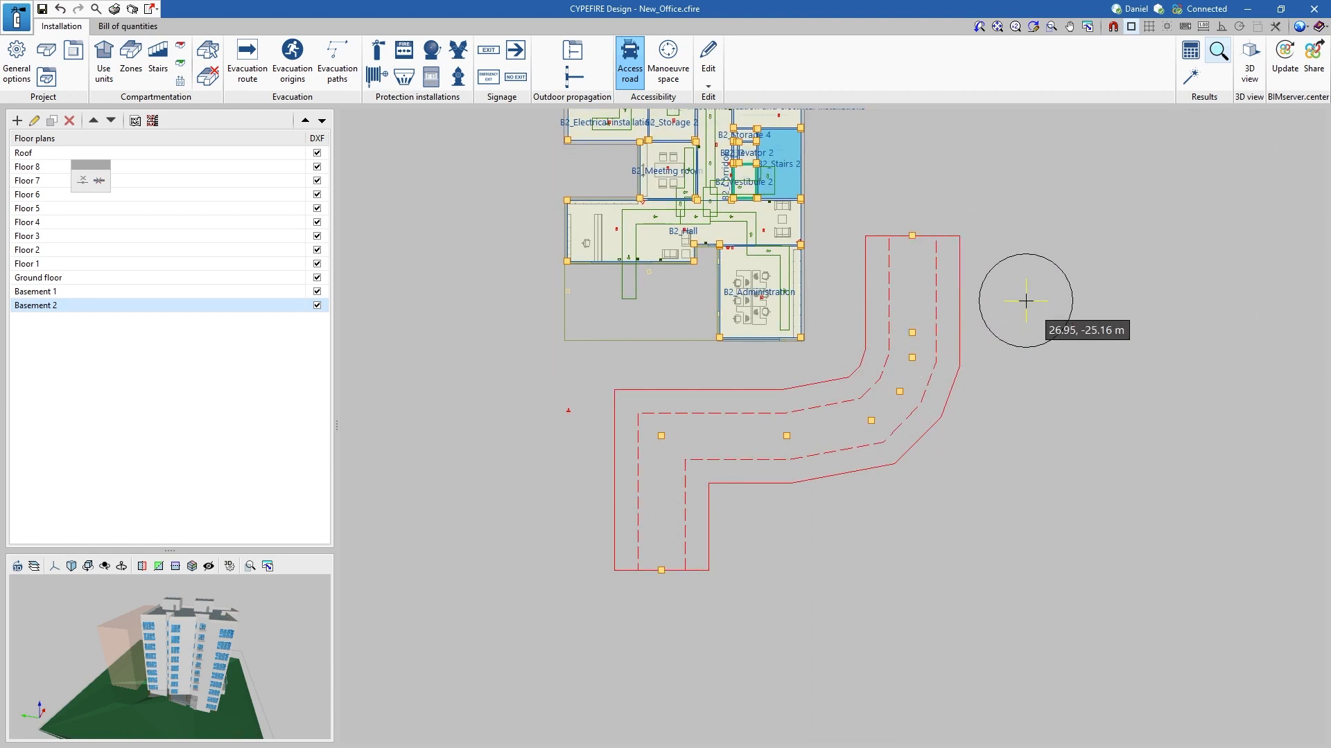
left_click(665, 65)
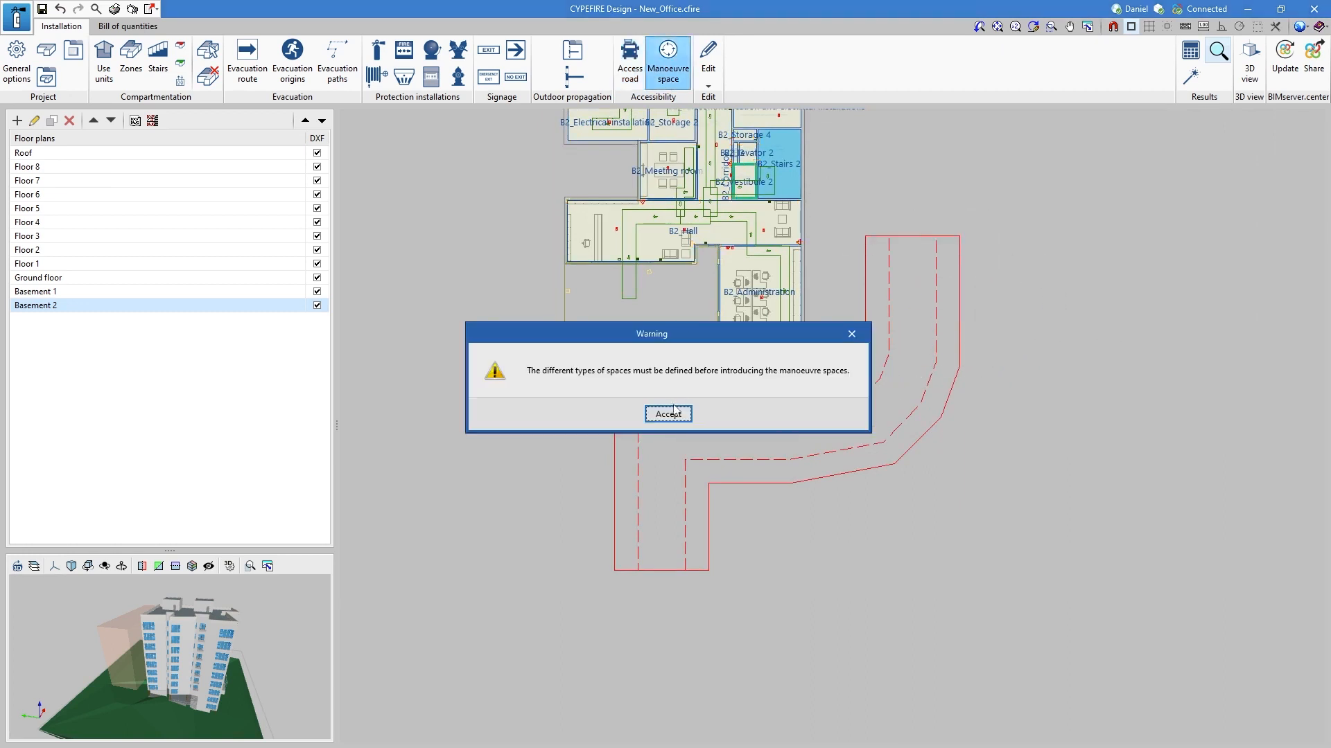
left_click(674, 412)
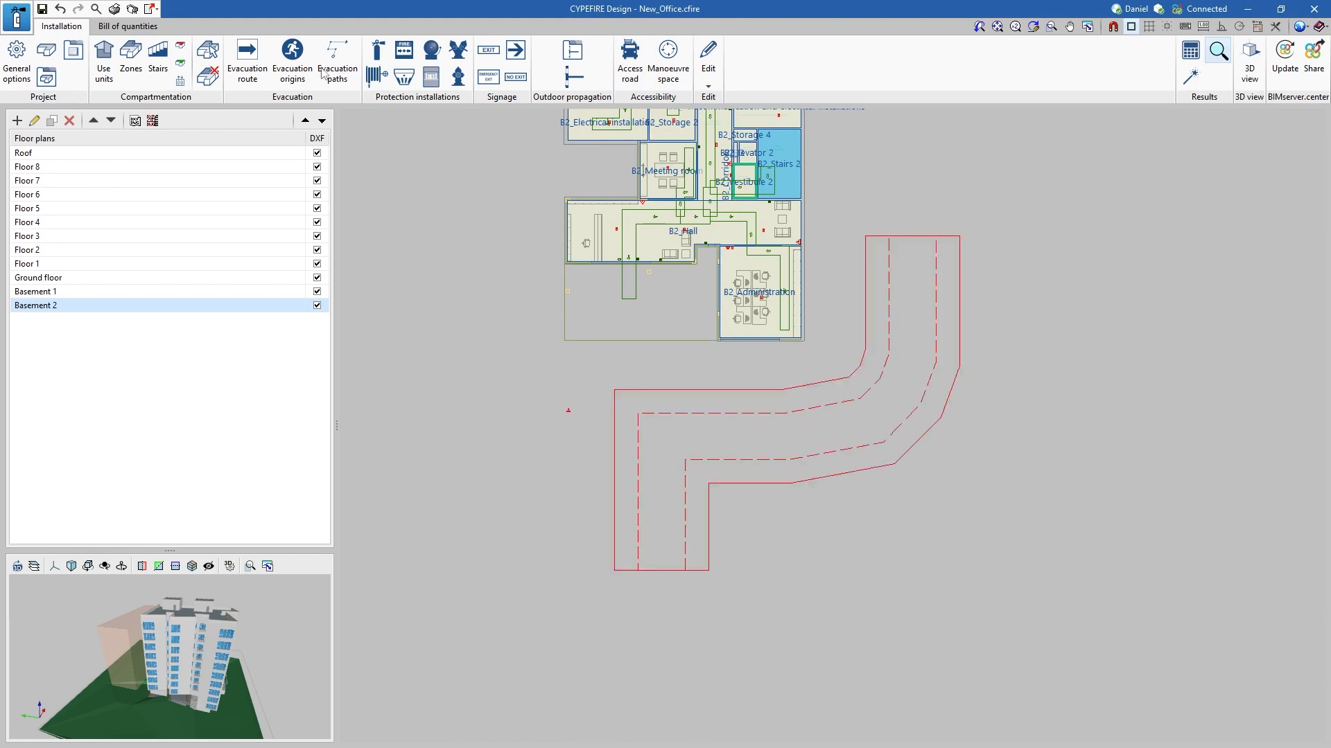
left_click(19, 77)
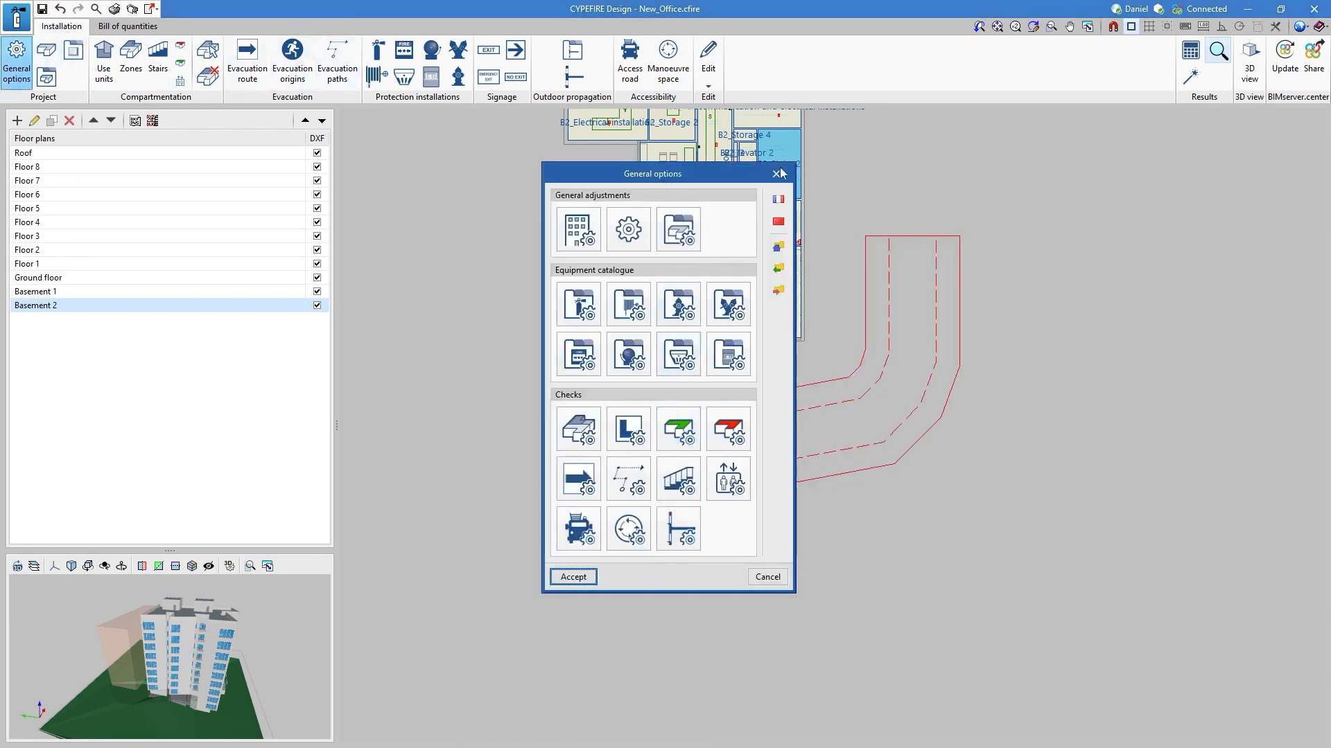
key("Escape")
left_click(668, 61)
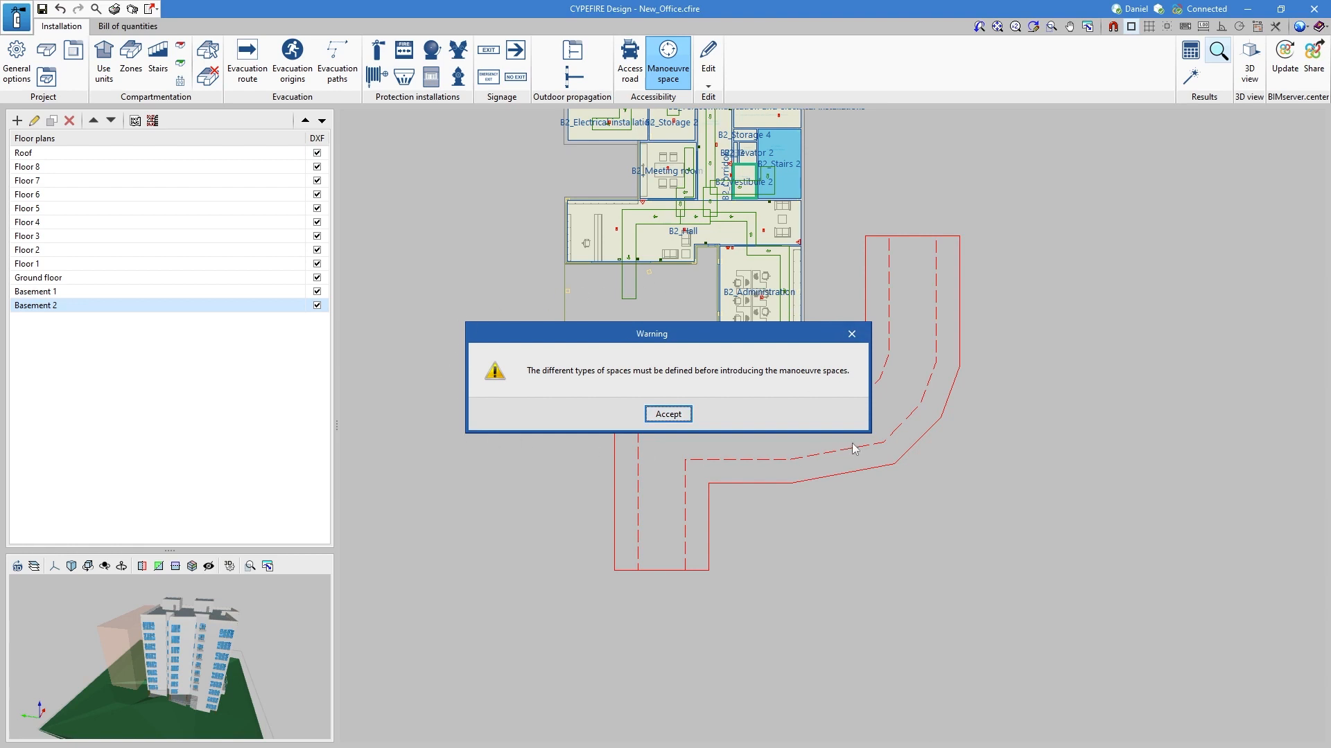
left_click(668, 414)
- Add a manoeuvre space type with the reference example to the general options, with width and length checks enabled
left_click(16, 66)
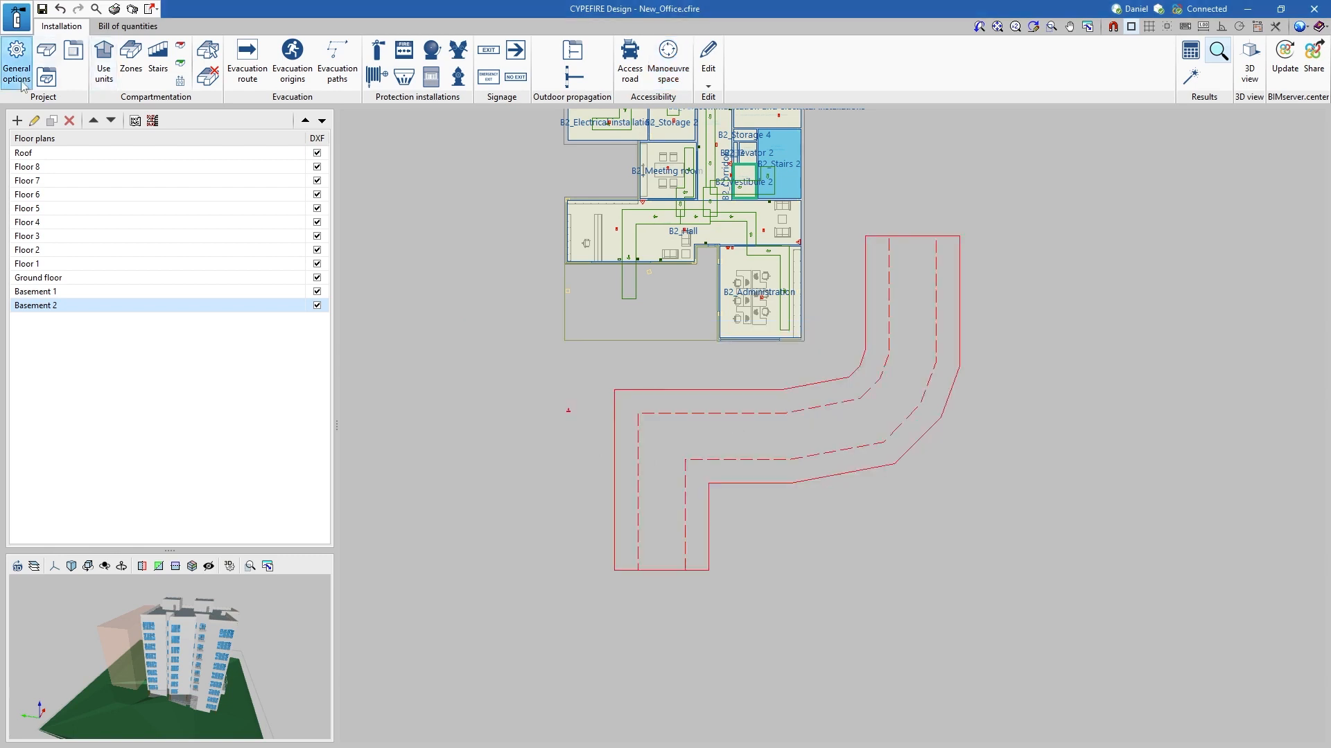
left_click(628, 529)
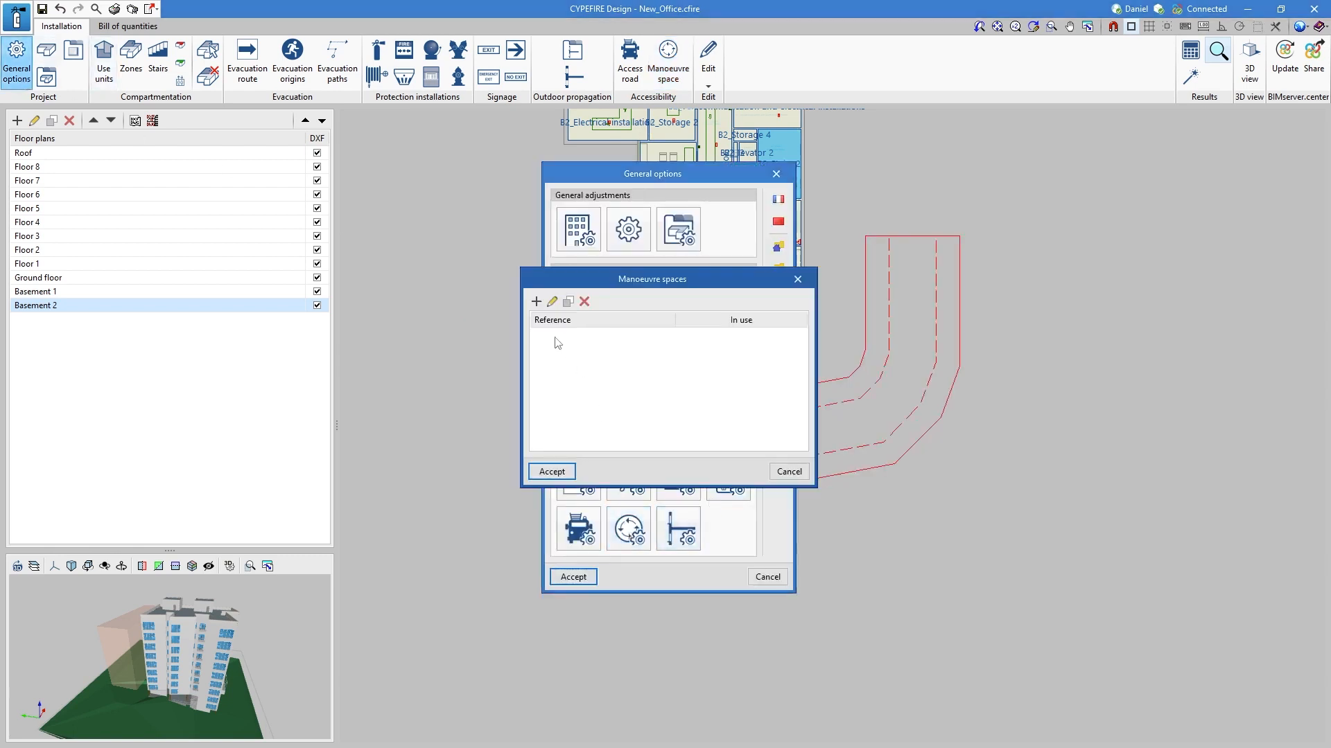
left_click(537, 302)
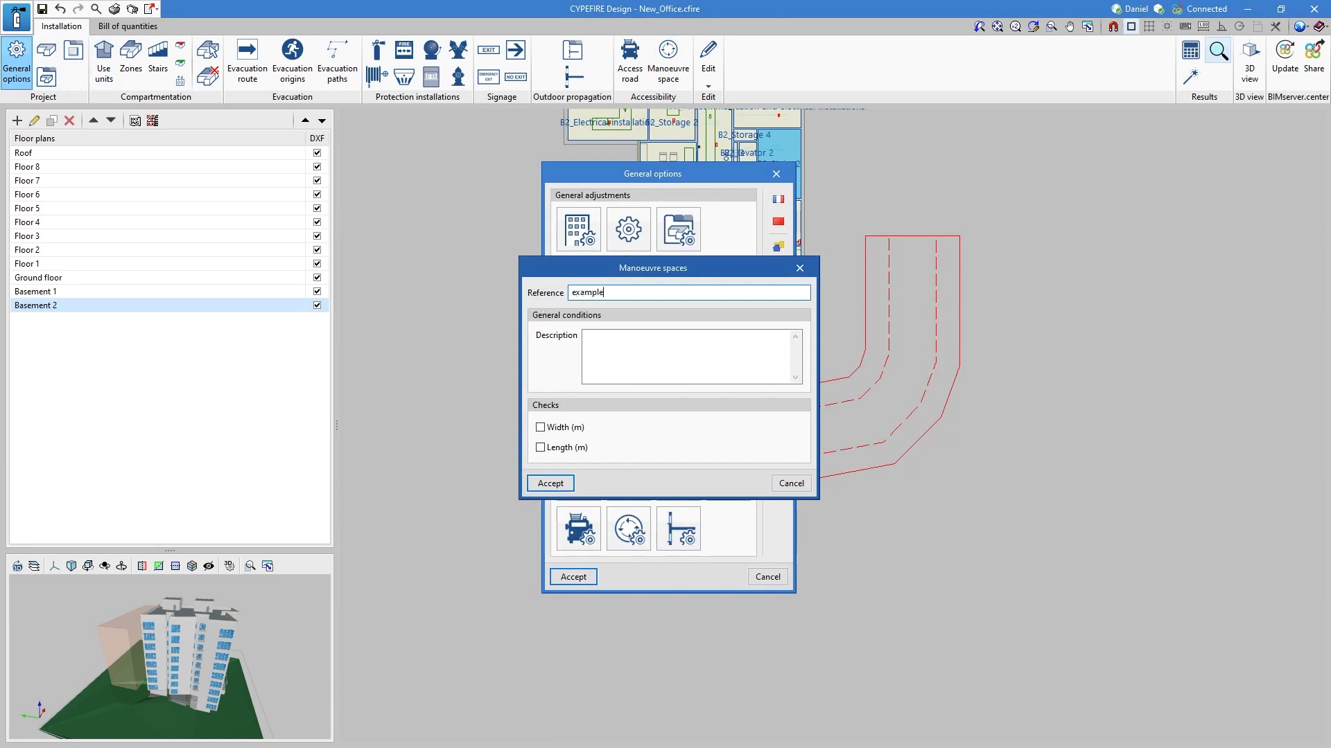
left_click(541, 427)
left_click(542, 447)
left_click(779, 427)
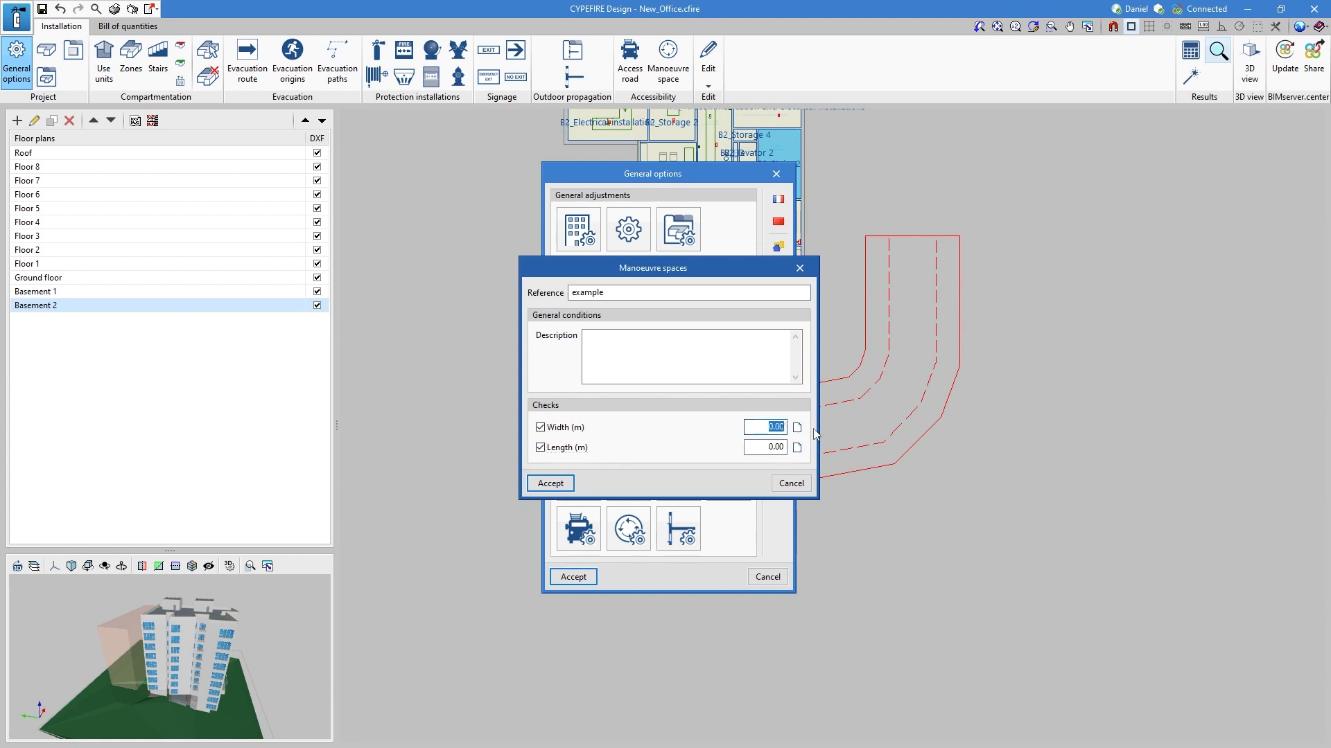
- Set the width and length checks of the example manoeuvre space type to 20 m each and accept the options
type("10")
key("Tab")
key("shift+Tab")
type("20")
key("Tab")
type("2")
left_click(568, 485)
left_click(564, 467)
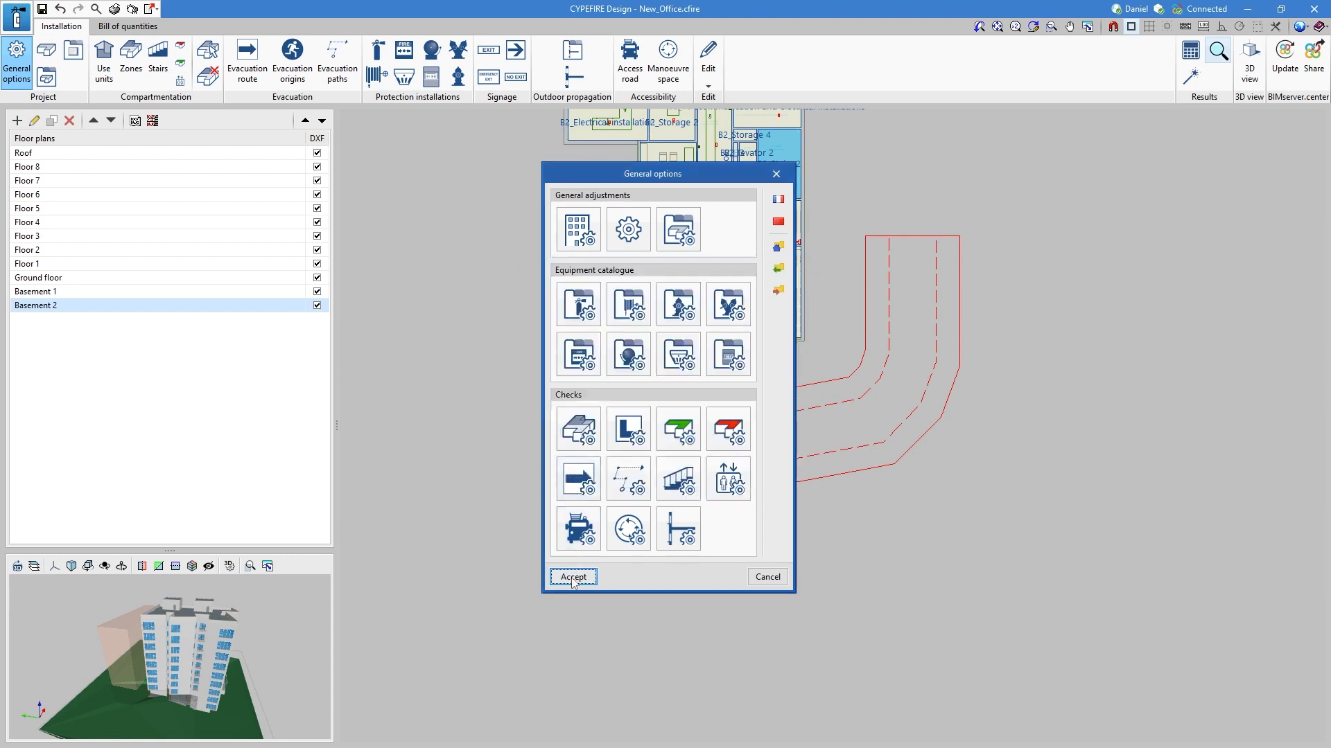
left_click(571, 576)
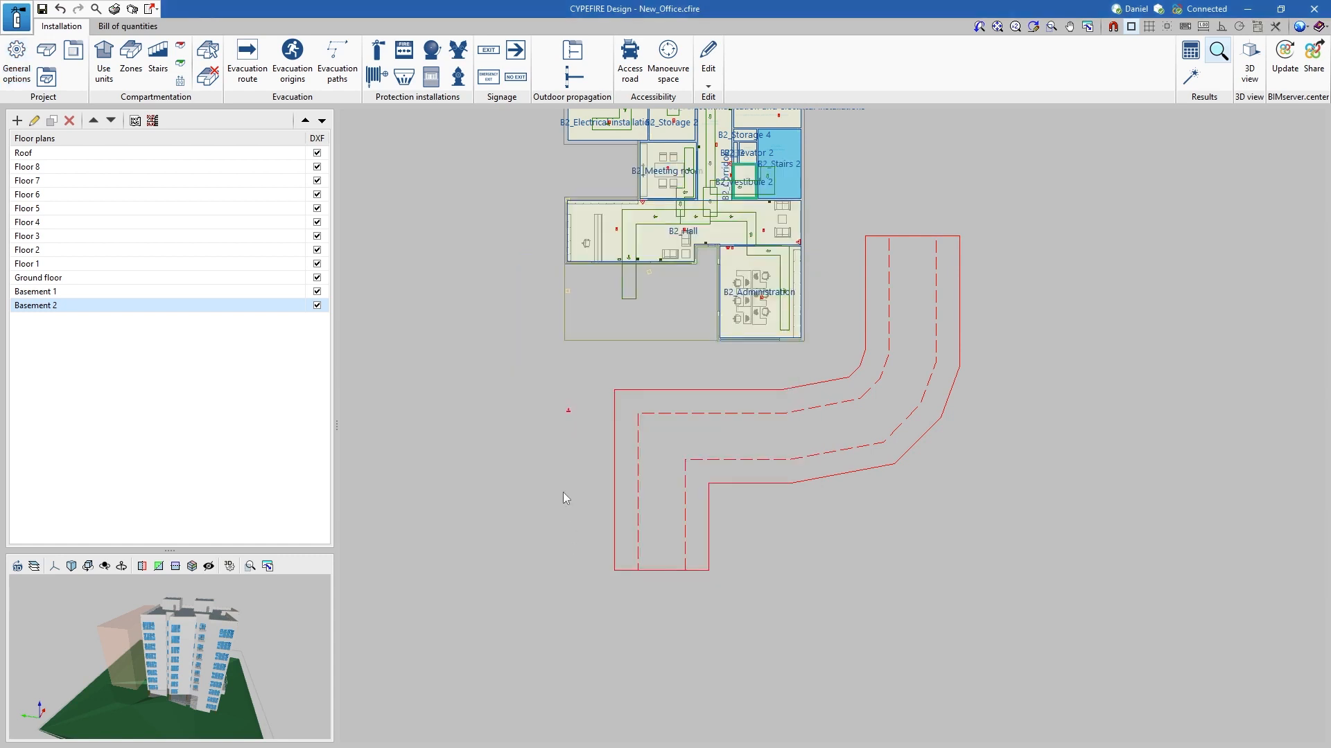
- Draw a horizontal manoeuvre space of type example below the access road, entering 10 m for width and length
left_click(668, 61)
left_click_drag(689, 286, 668, 261)
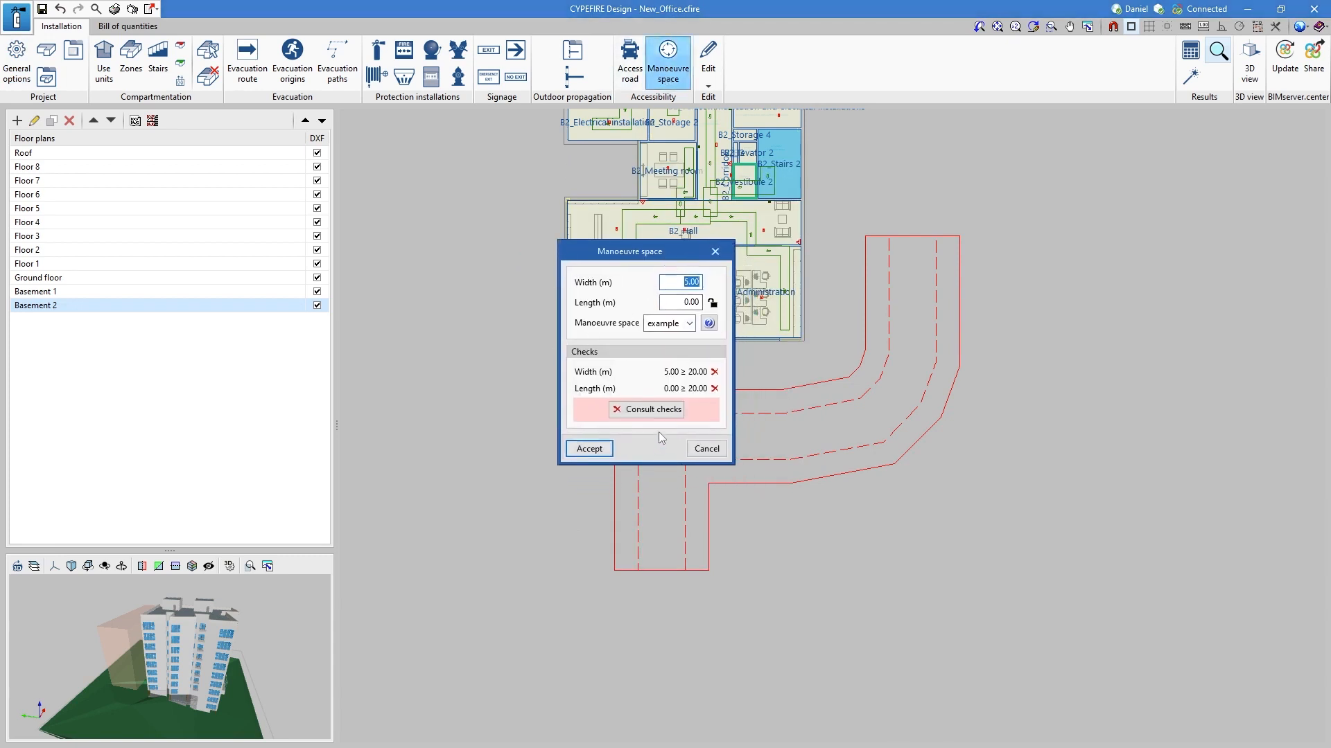
type("10")
key("Tab")
type("10")
left_click(589, 448)
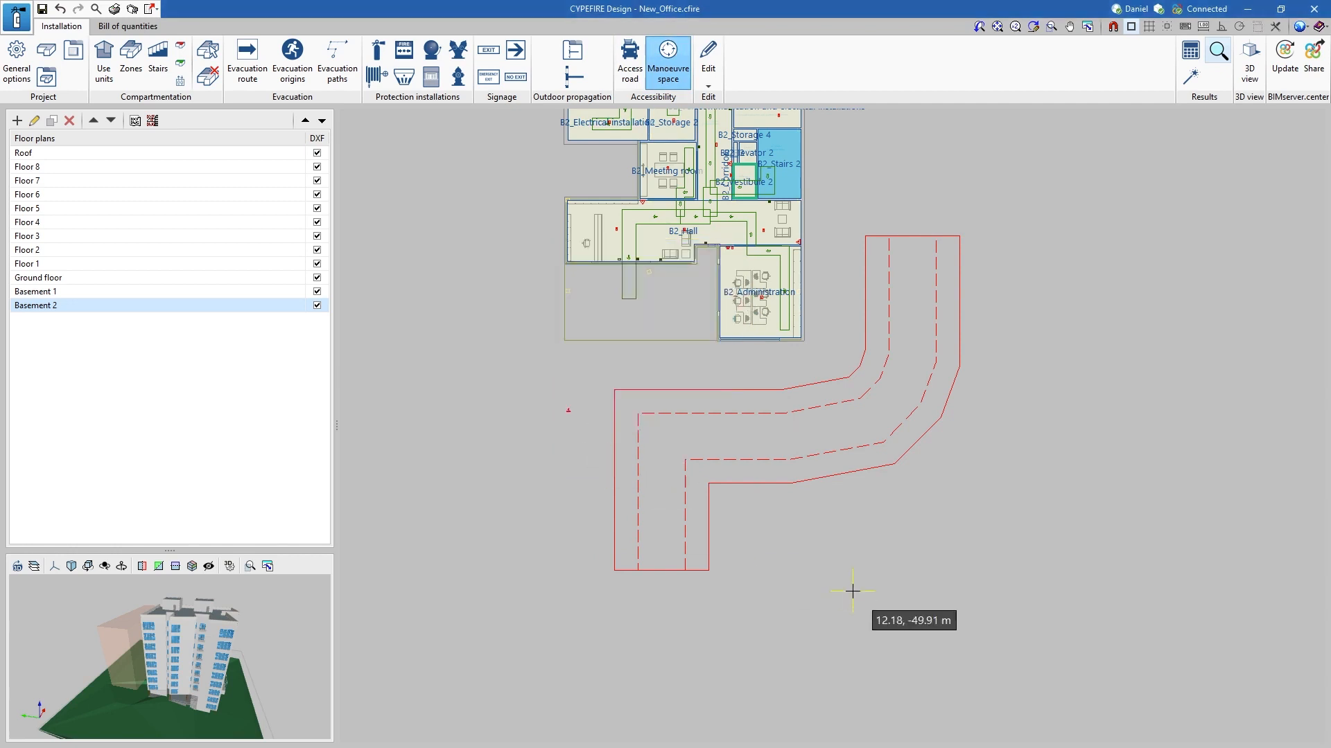
middle_click_drag(822, 591, 730, 465)
left_click(687, 432)
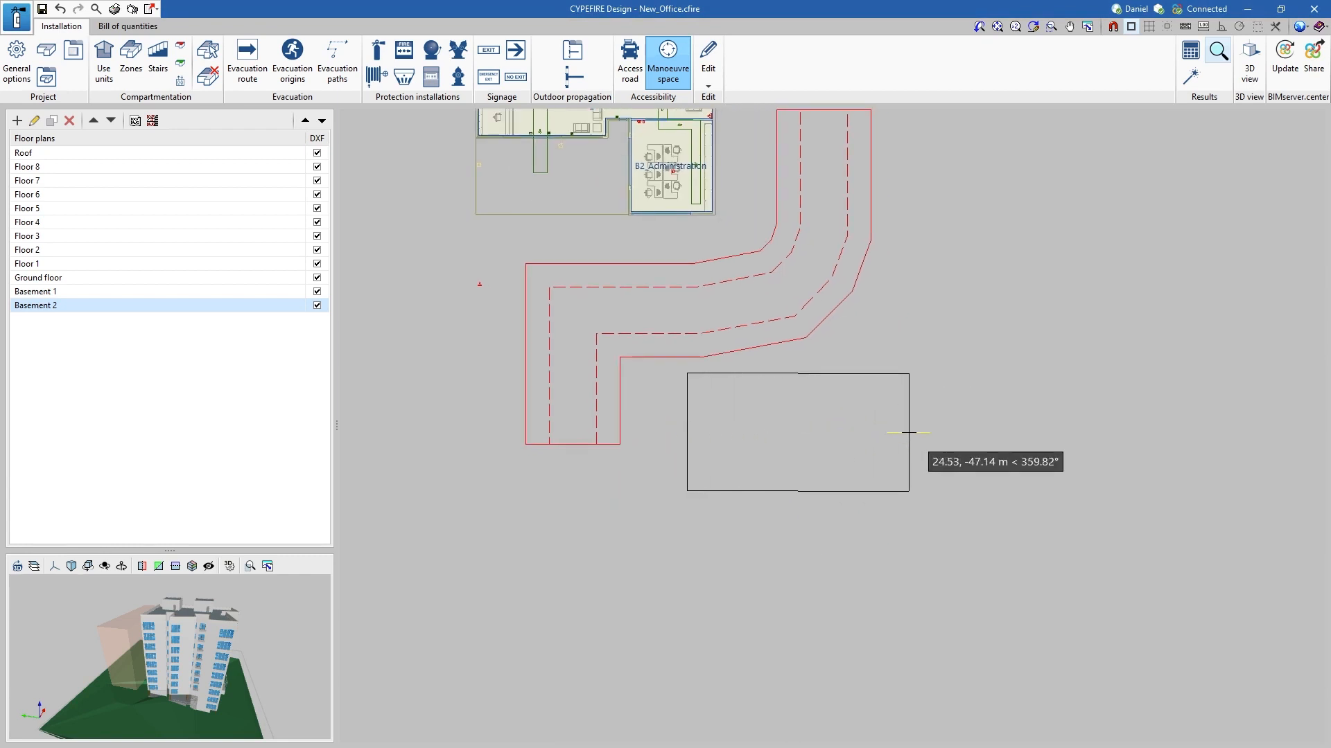
left_click(932, 430)
scroll(970, 335, "down", 2)
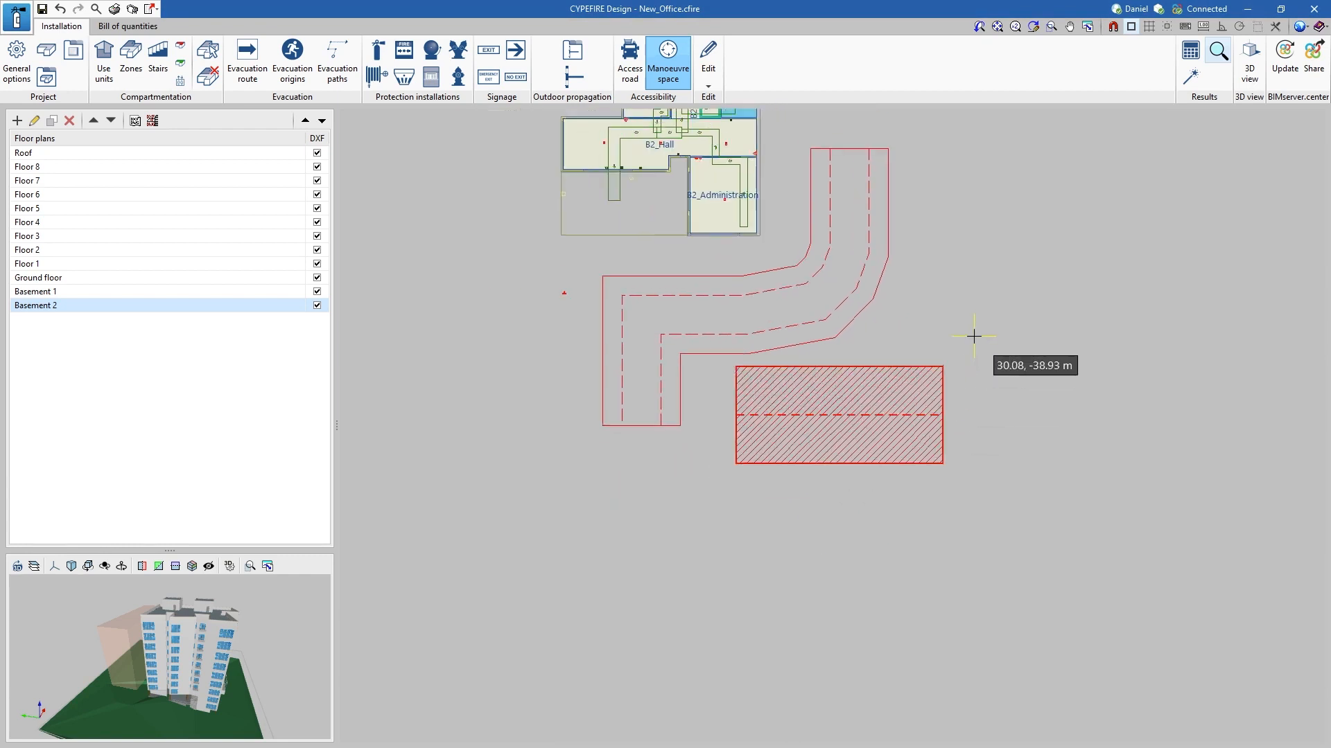
middle_click_drag(949, 300, 929, 365)
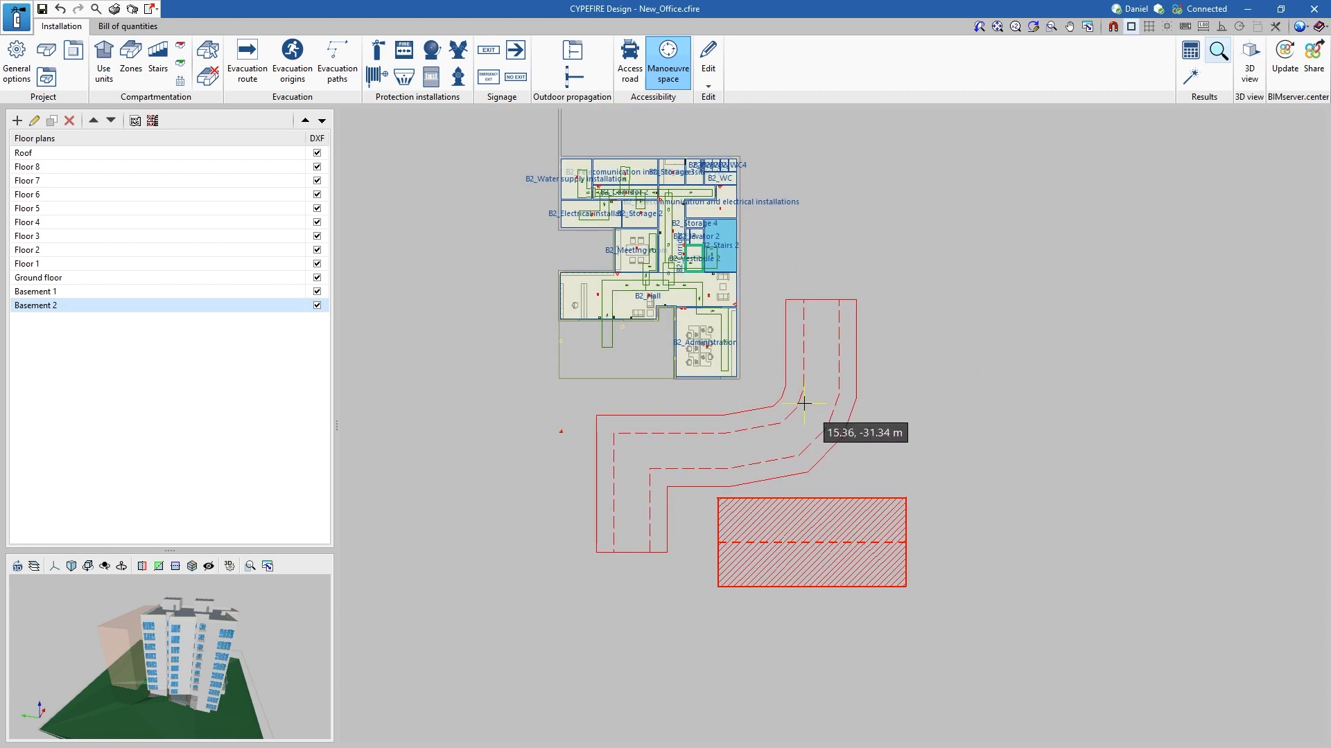
- Delete the access road and the manoeuvre space outside the building
left_click(710, 88)
left_click_drag(997, 655, 603, 415)
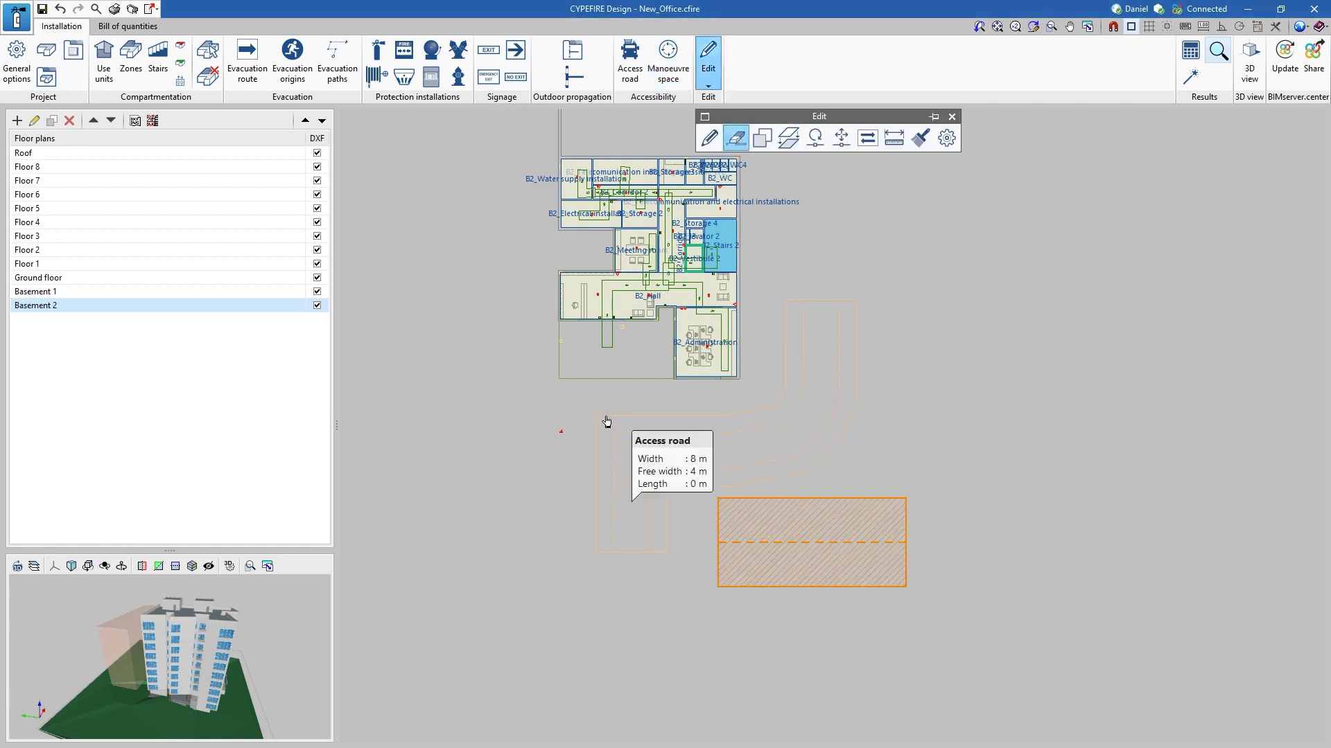
right_click(437, 351)
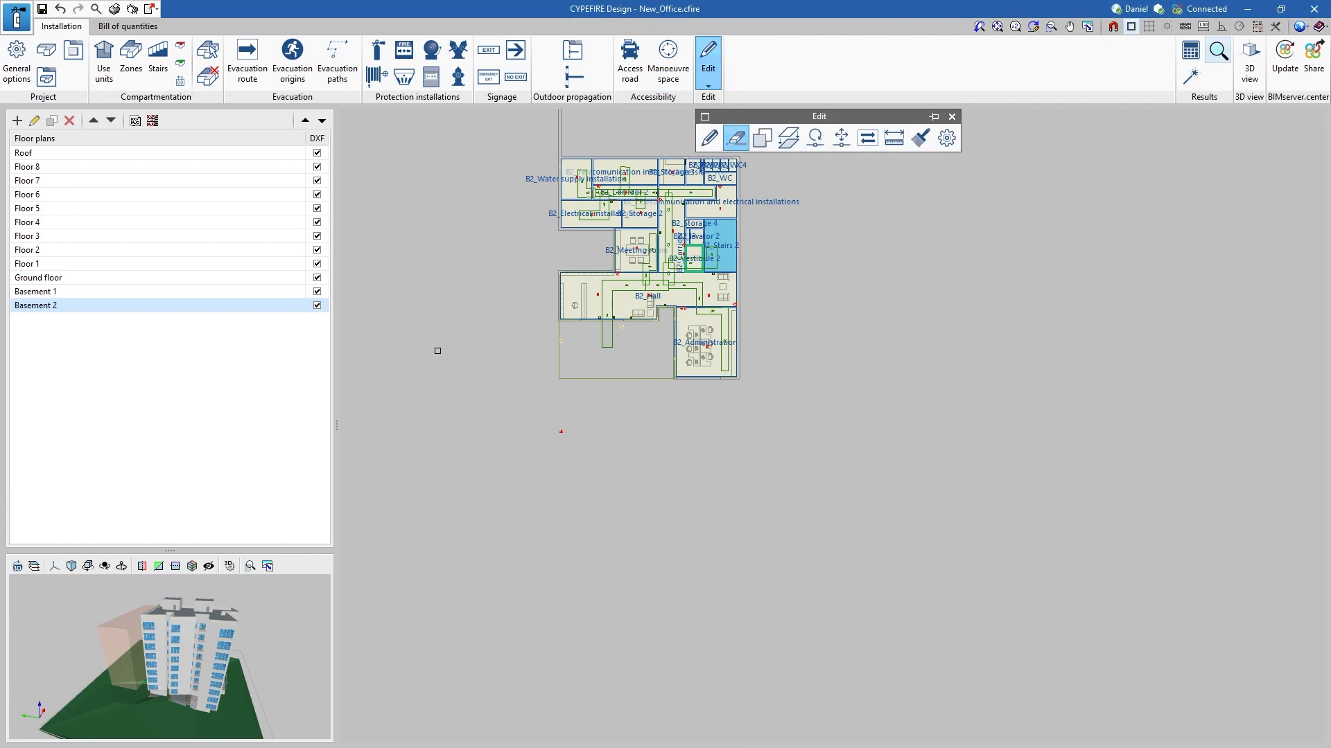
left_click(951, 119)
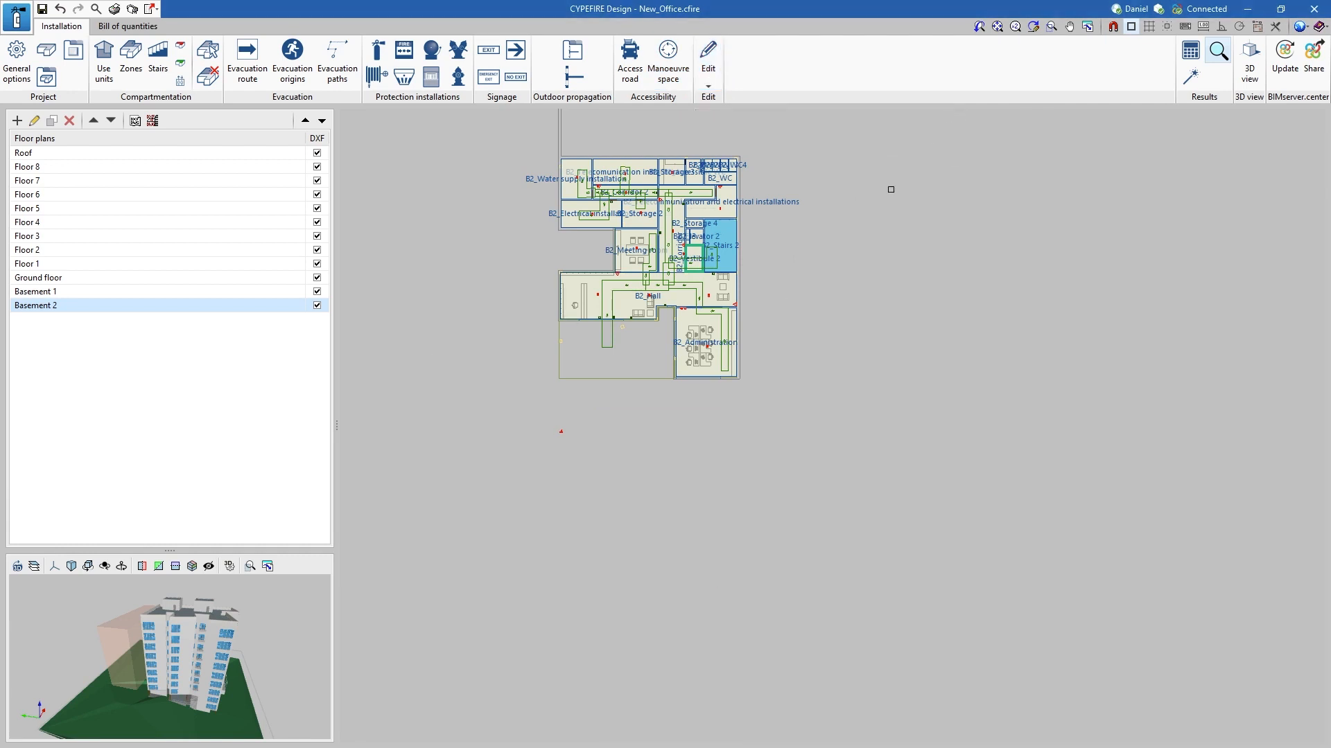
- Open the full 3D view of the job and look at the building's facade from the left side
scroll(793, 253, "up", 2)
middle_click_drag(792, 252, 1000, 388)
scroll(901, 417, "up", 3)
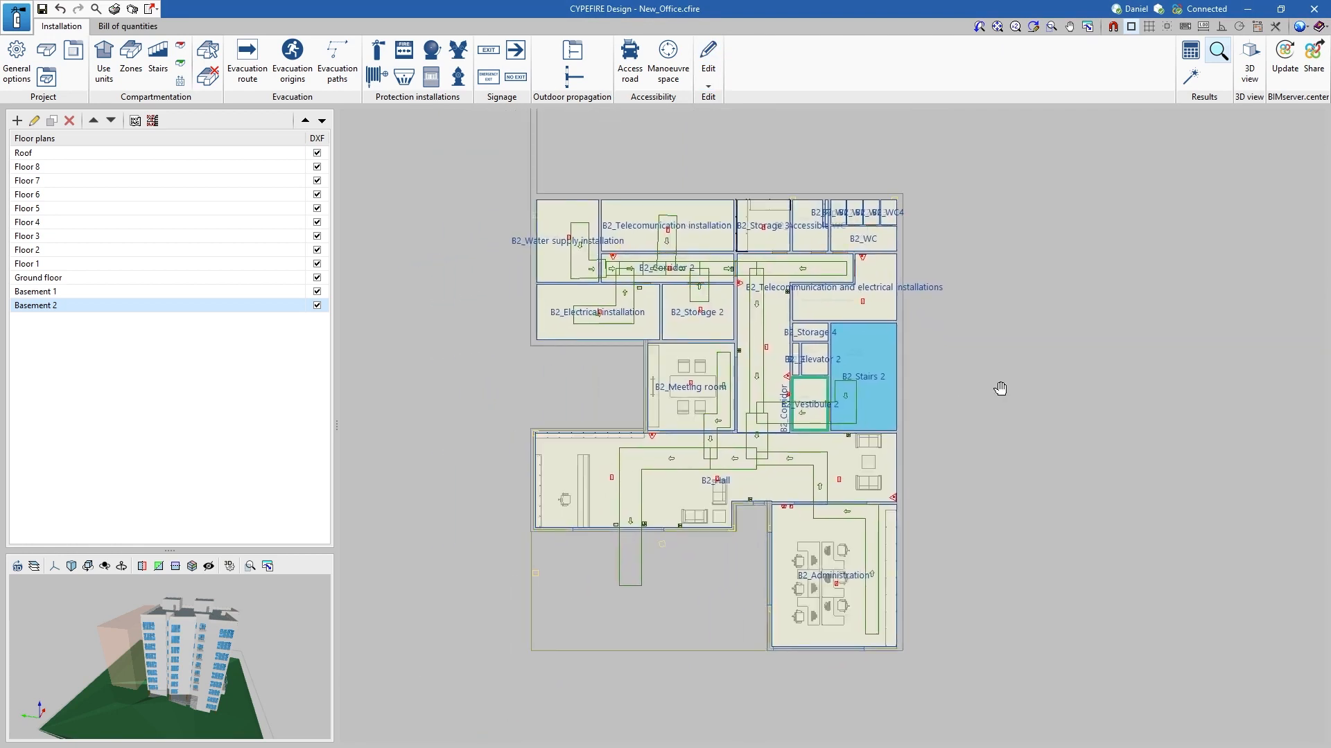
left_click(1246, 84)
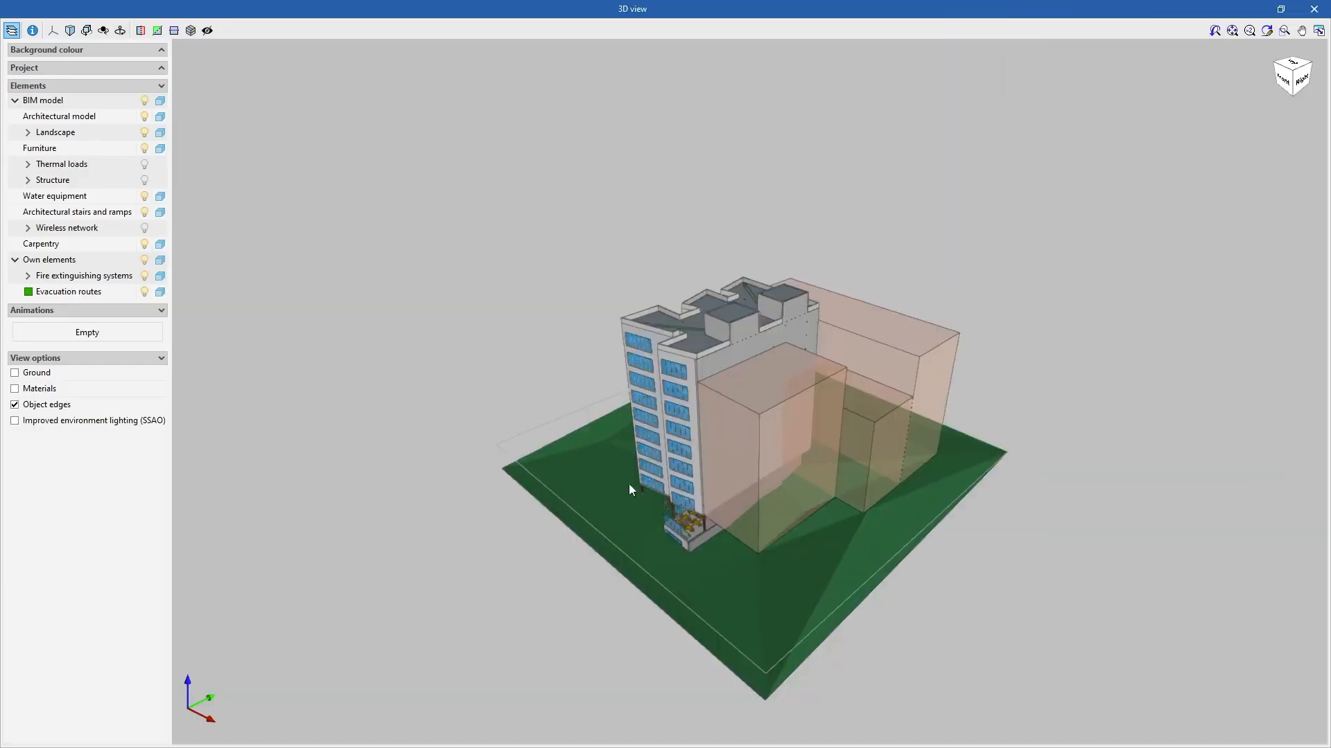
left_click_drag(629, 488, 833, 438)
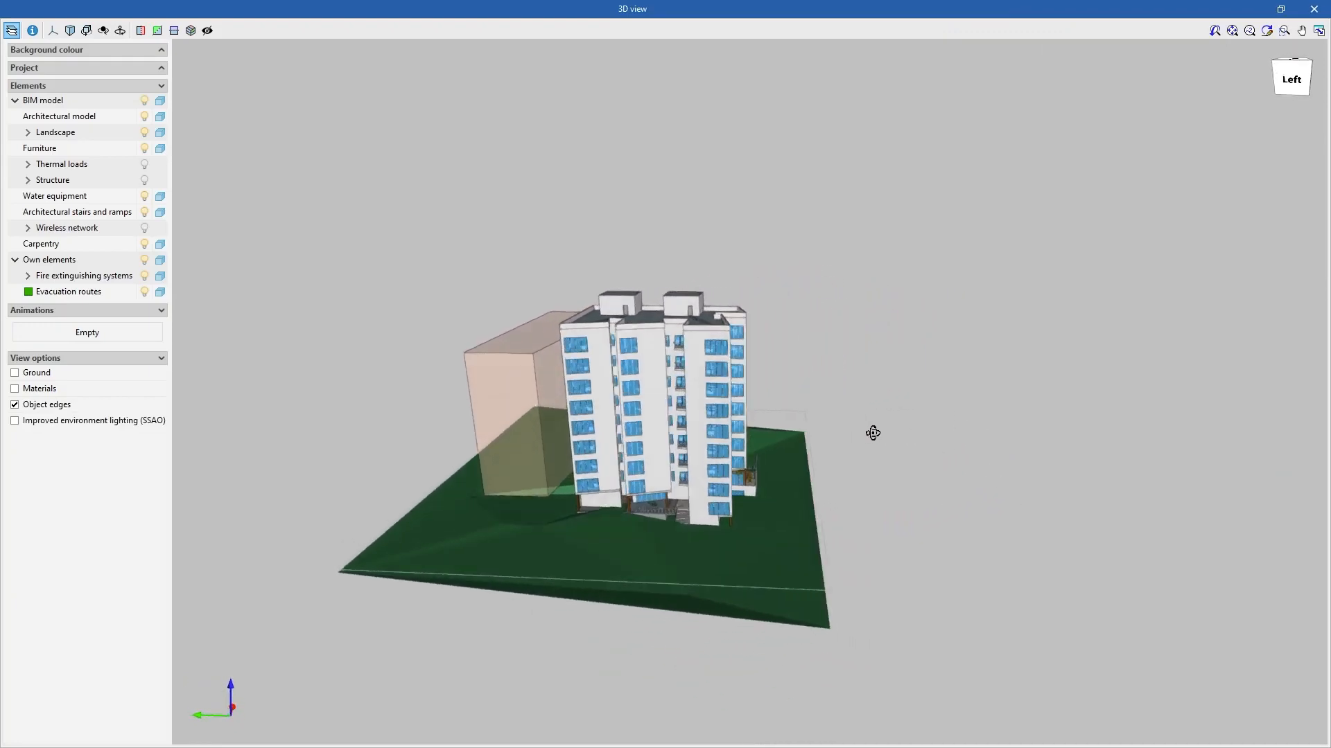
scroll(599, 411, "up", 5)
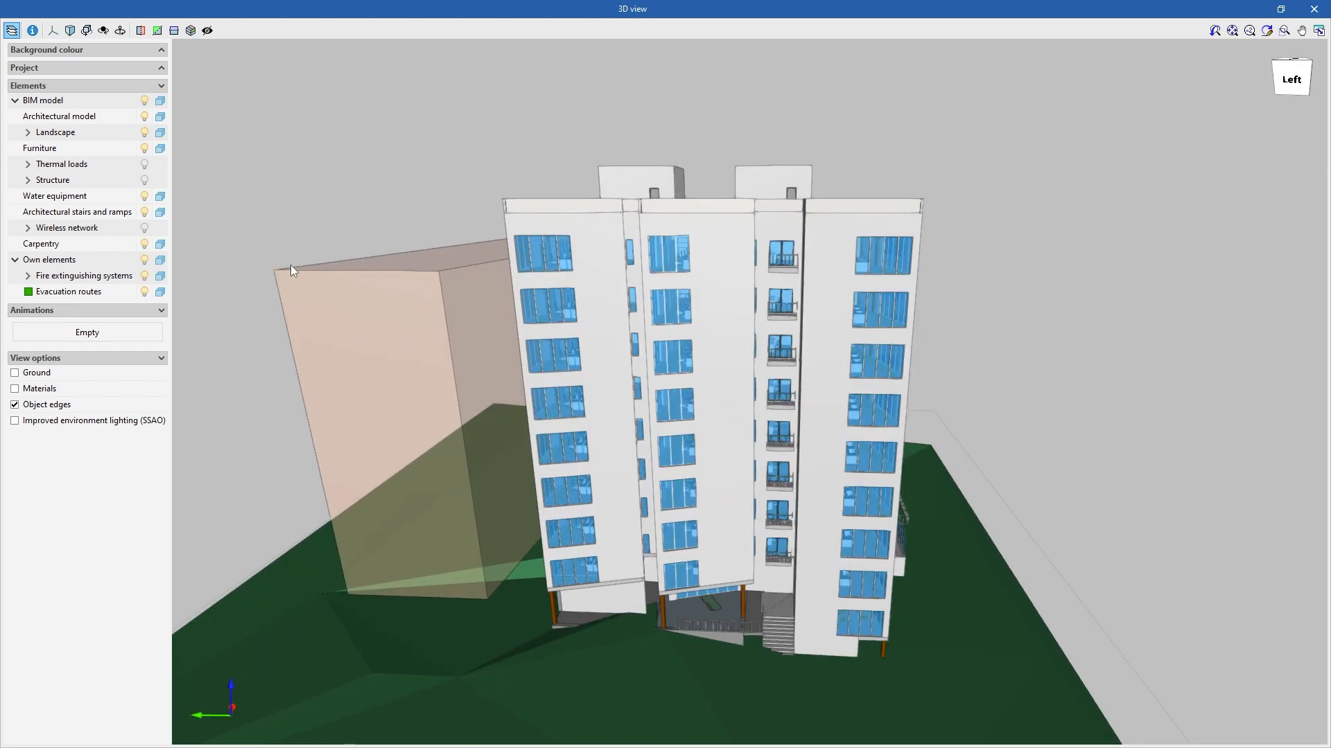
- Hide and restore the architectural model and the landscape one after the other in the 3D view
left_click(145, 116)
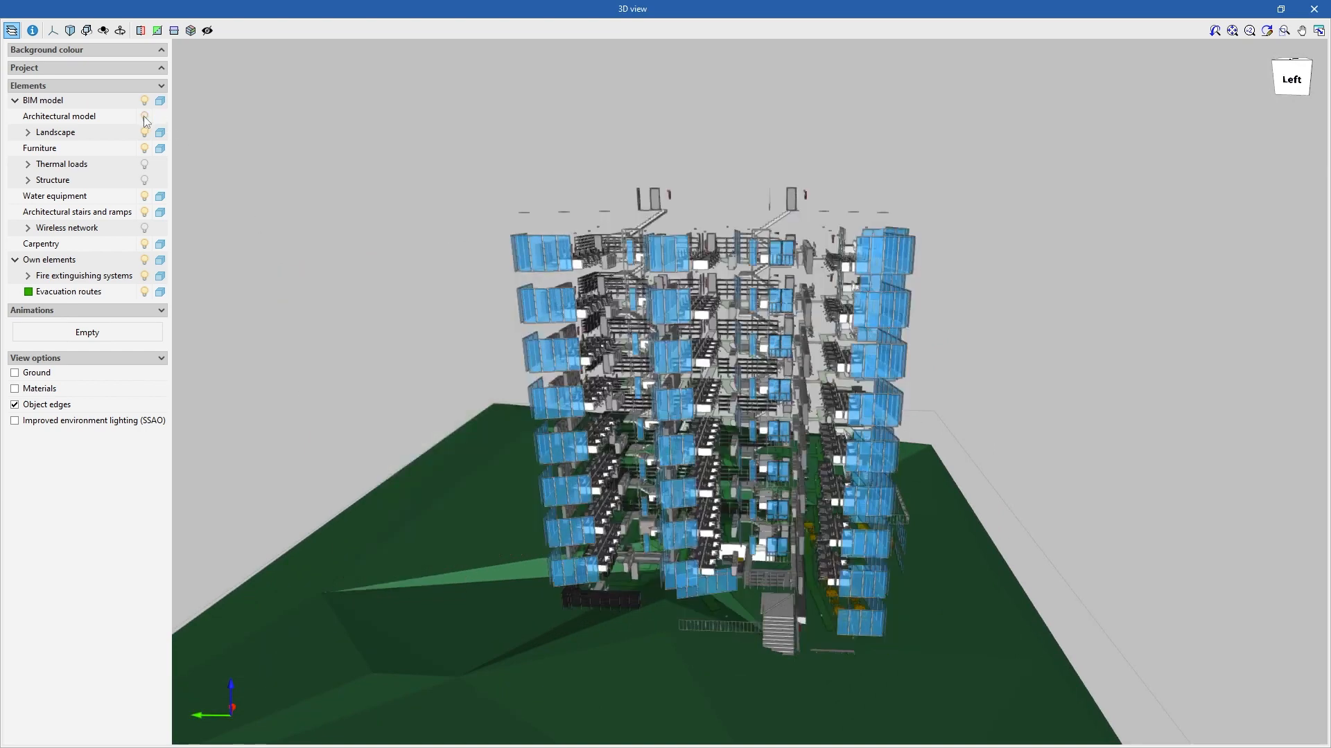
left_click(144, 116)
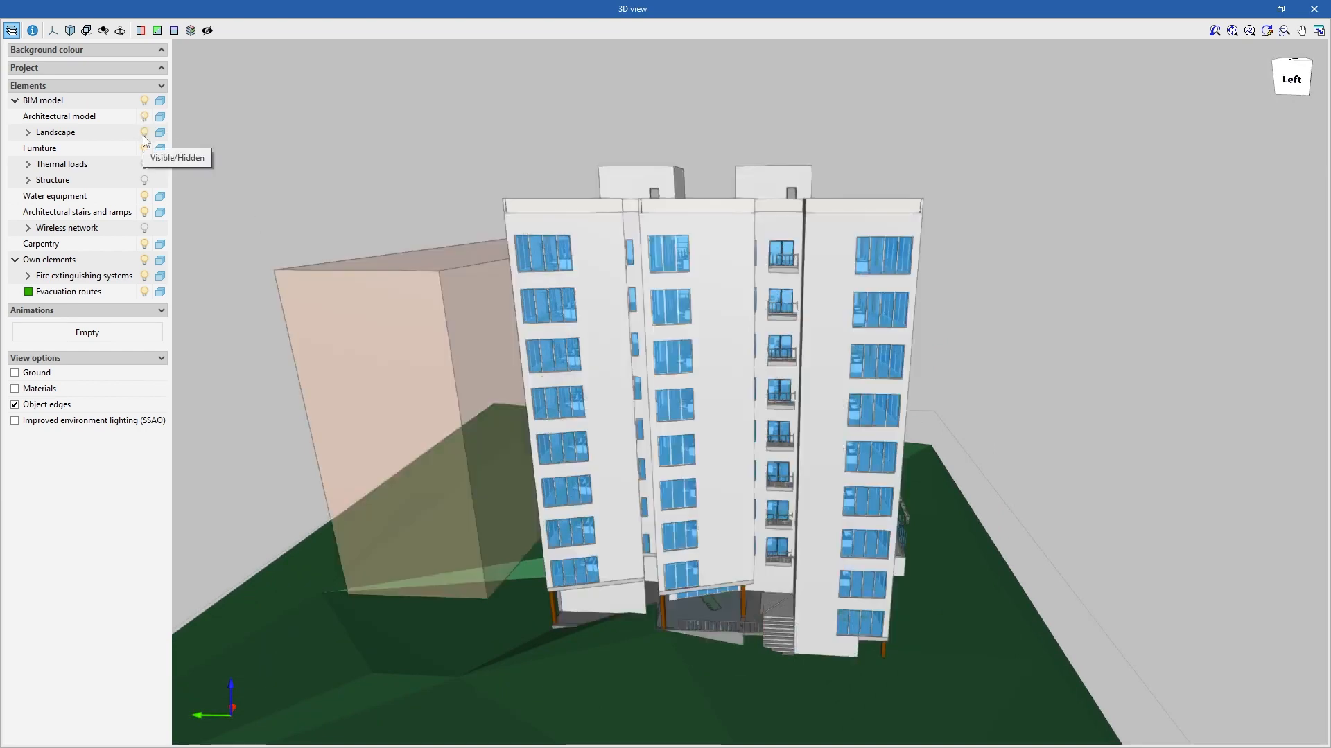
left_click(144, 133)
left_click(144, 133)
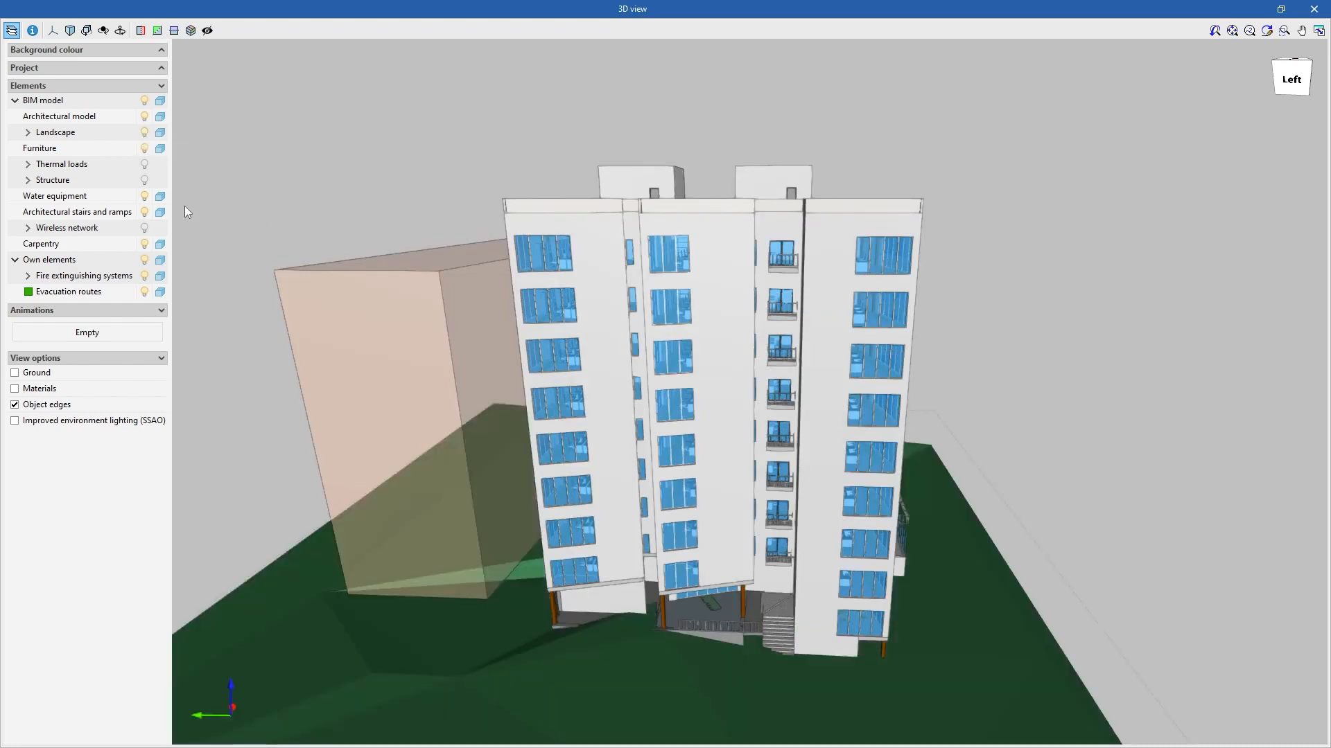
- Examine the furnished open office and its evacuation route in 3D, entering through a facade window
scroll(686, 350, "up", 10)
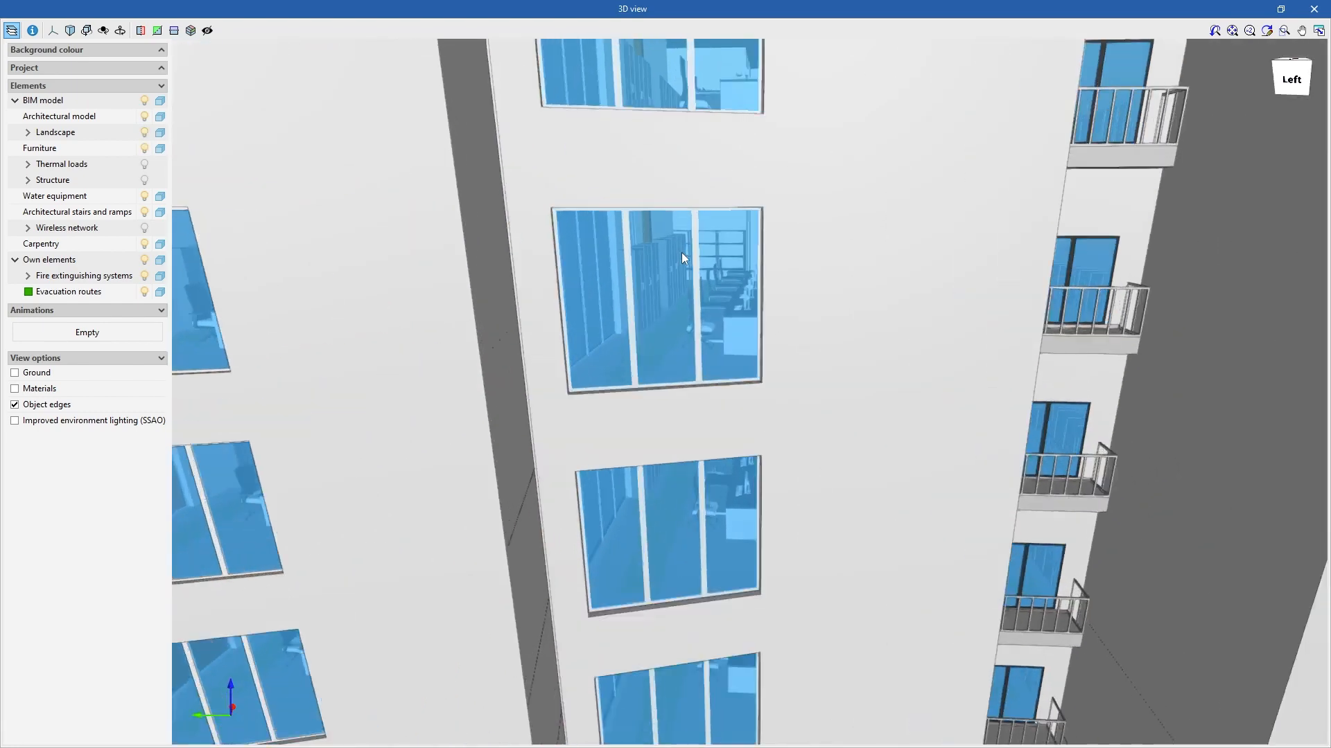
scroll(684, 278, "up", 10)
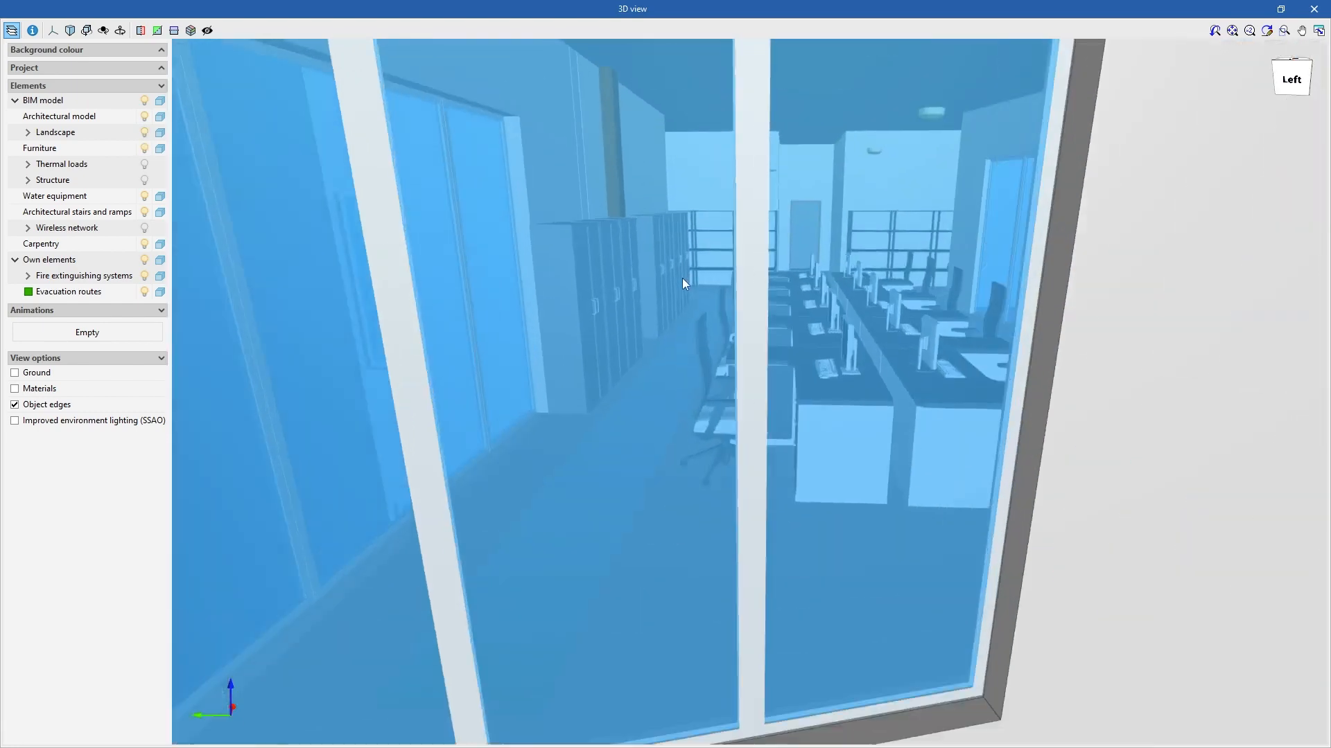
scroll(682, 279, "up", 10)
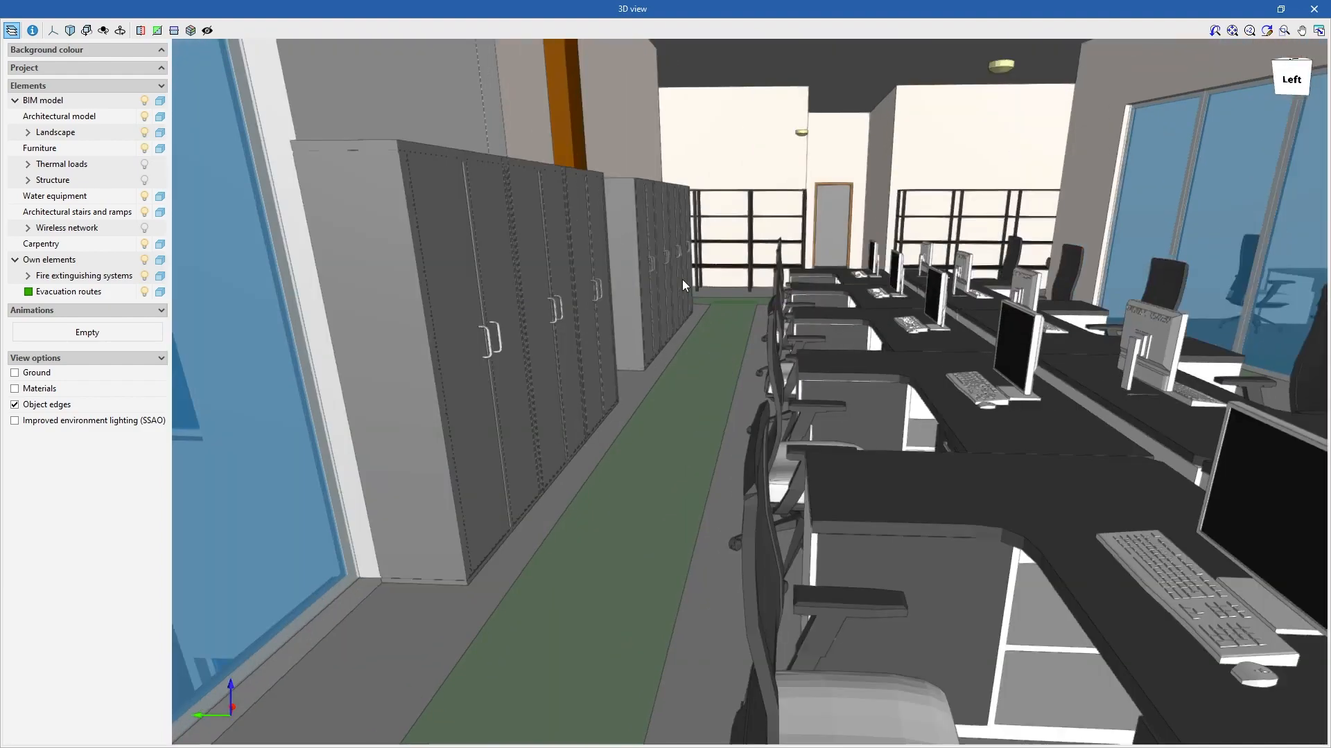
scroll(682, 280, "up", 6)
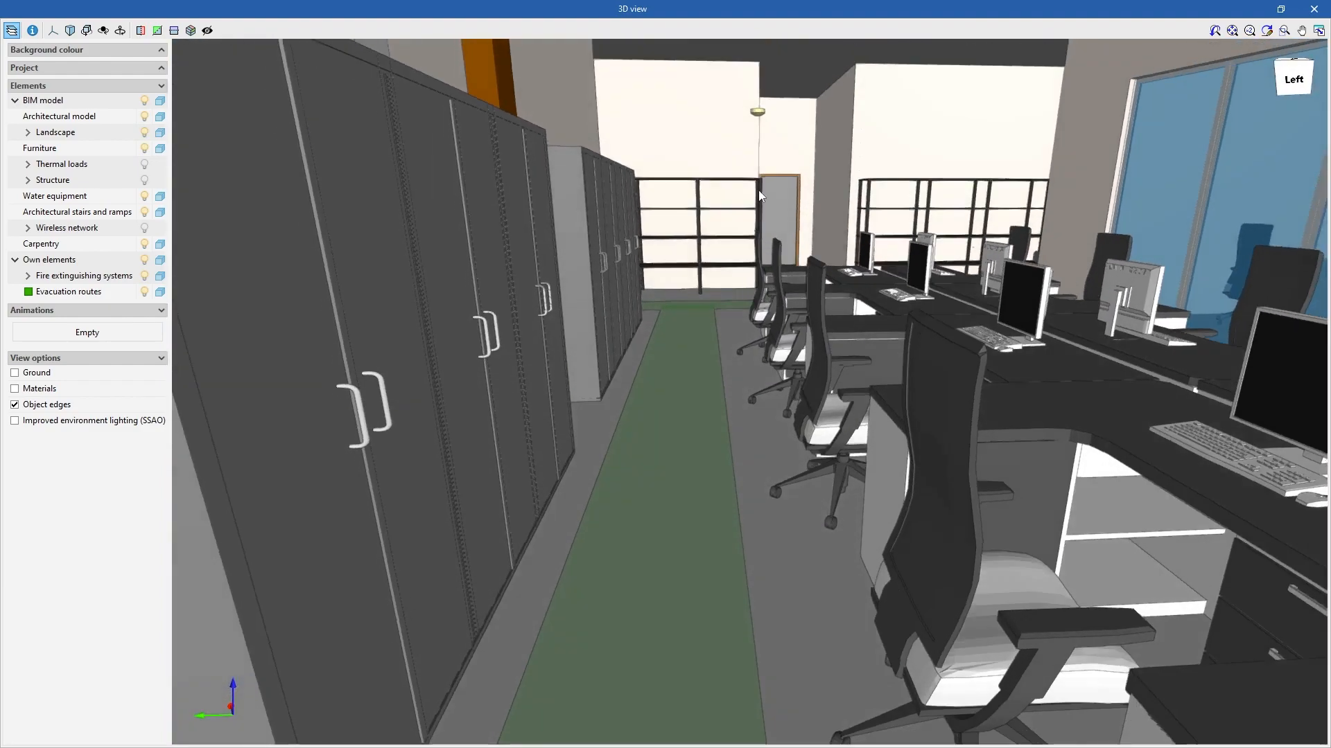
scroll(758, 180, "up", 2)
scroll(758, 173, "up", 4)
- Inspect the evacuation routes, extinguishers, alarm buttons, detectors and signs along the office corridor from both directions
middle_click_drag(763, 193, 641, 215)
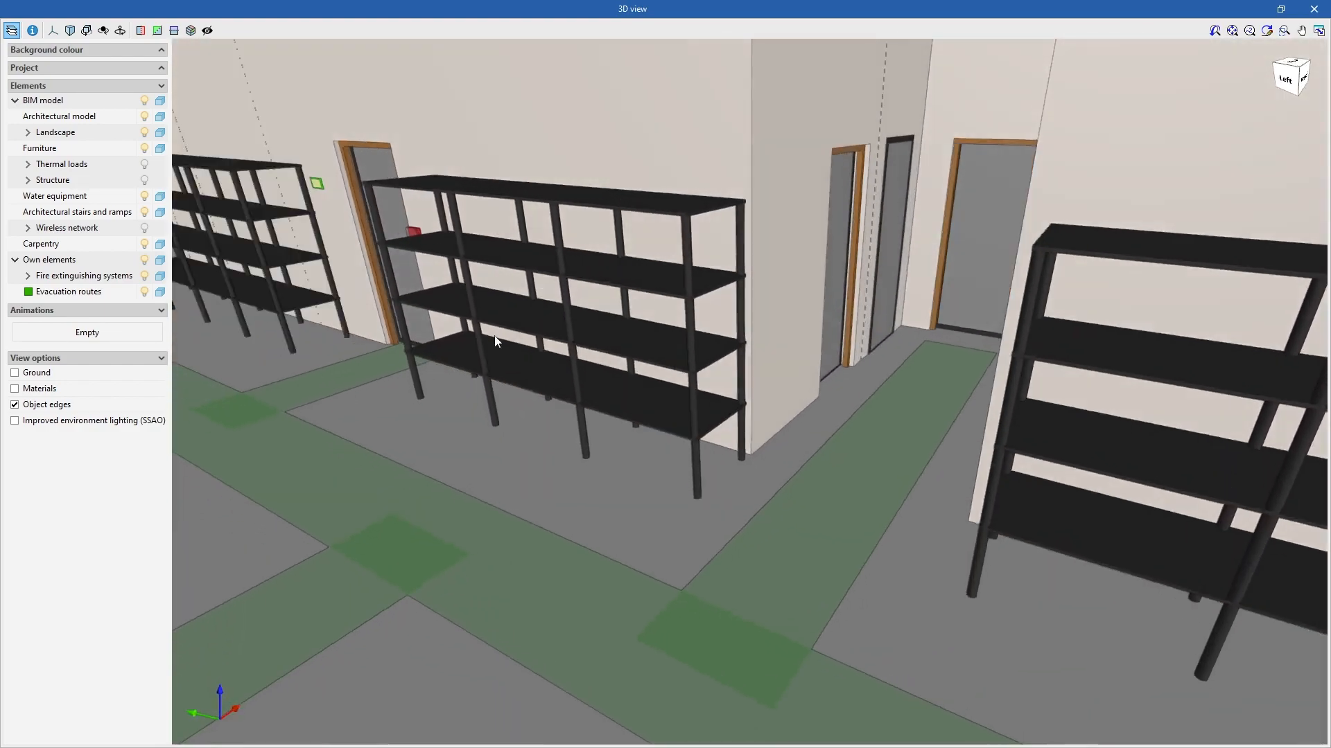
middle_click_drag(496, 339, 622, 329)
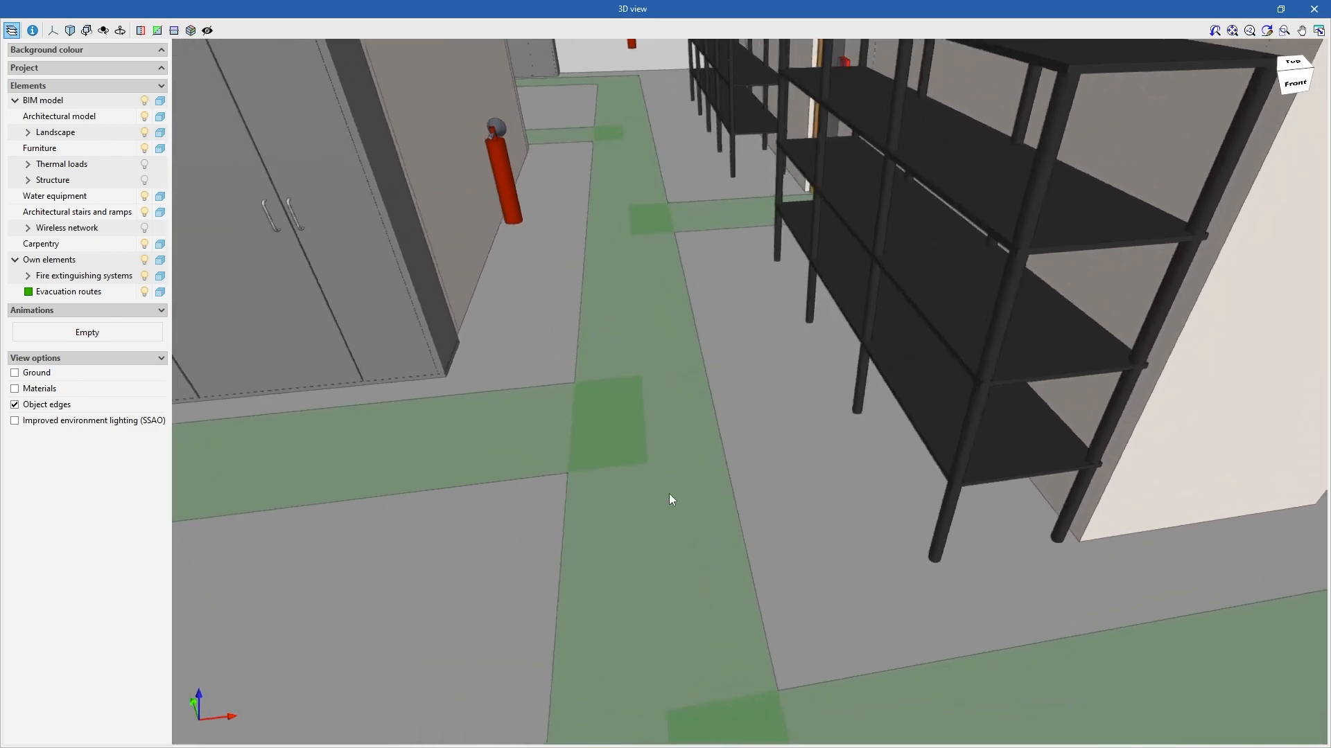
middle_click_drag(651, 548, 651, 508)
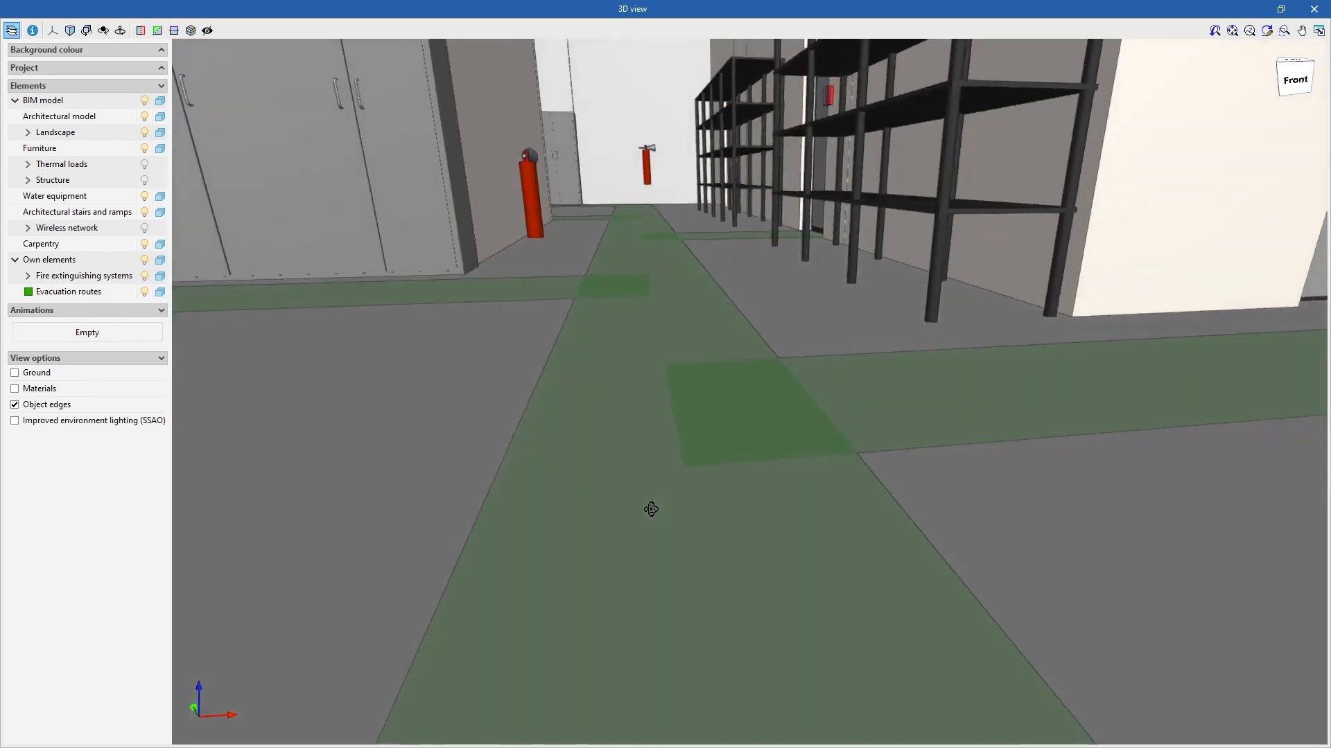
middle_click_drag(674, 322, 691, 615)
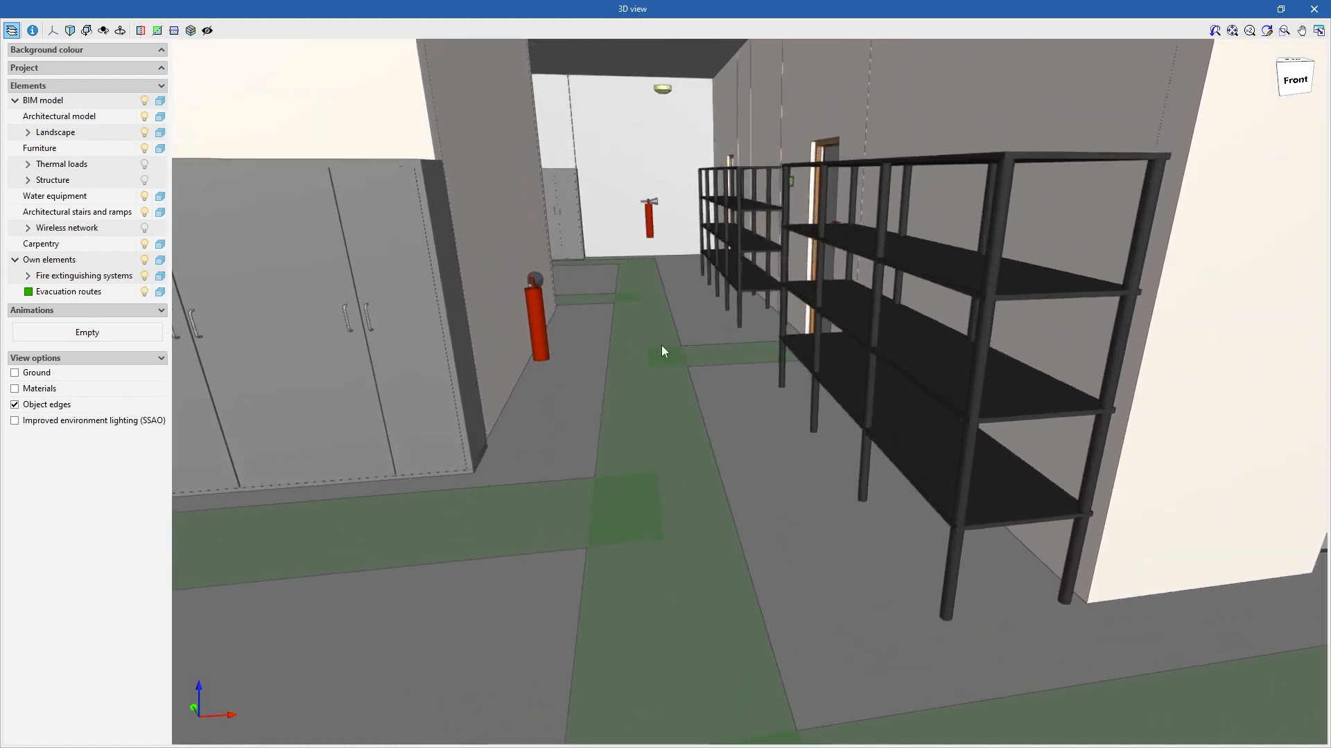
scroll(531, 263, "up", 3)
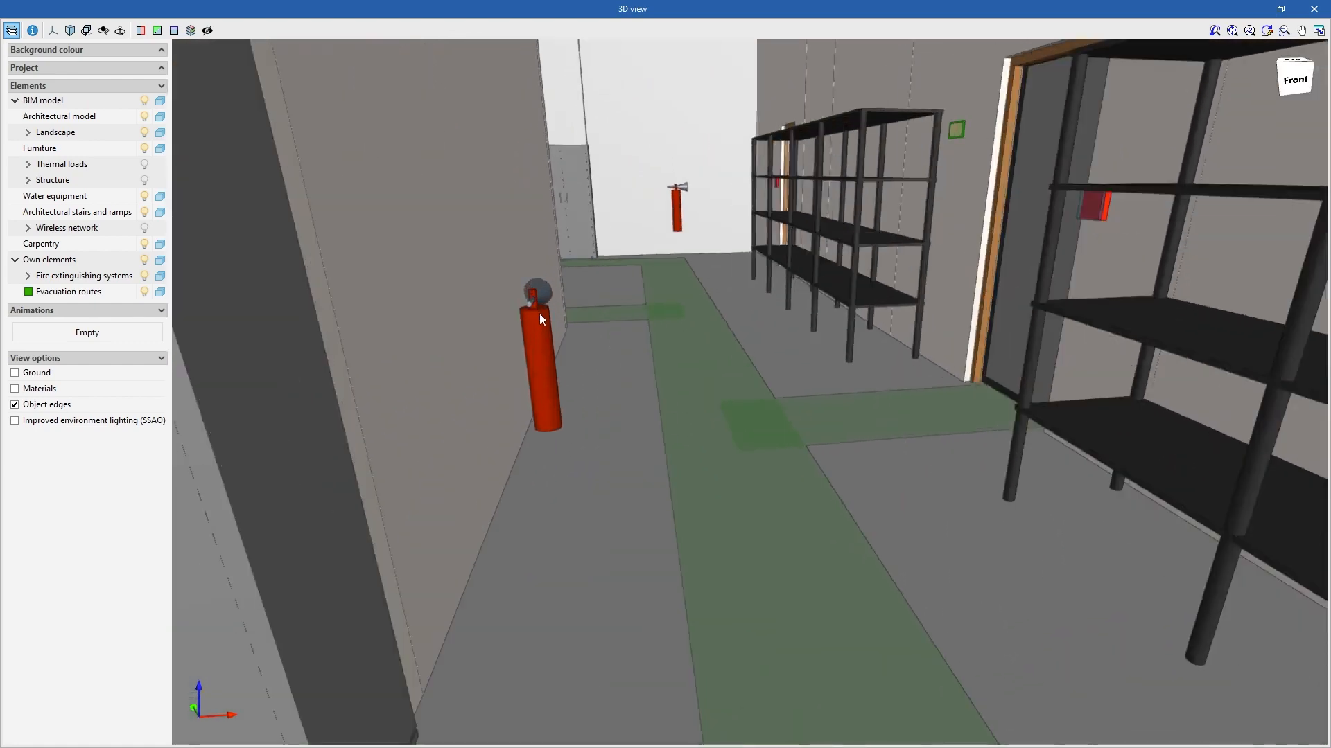
middle_click_drag(629, 278, 607, 422)
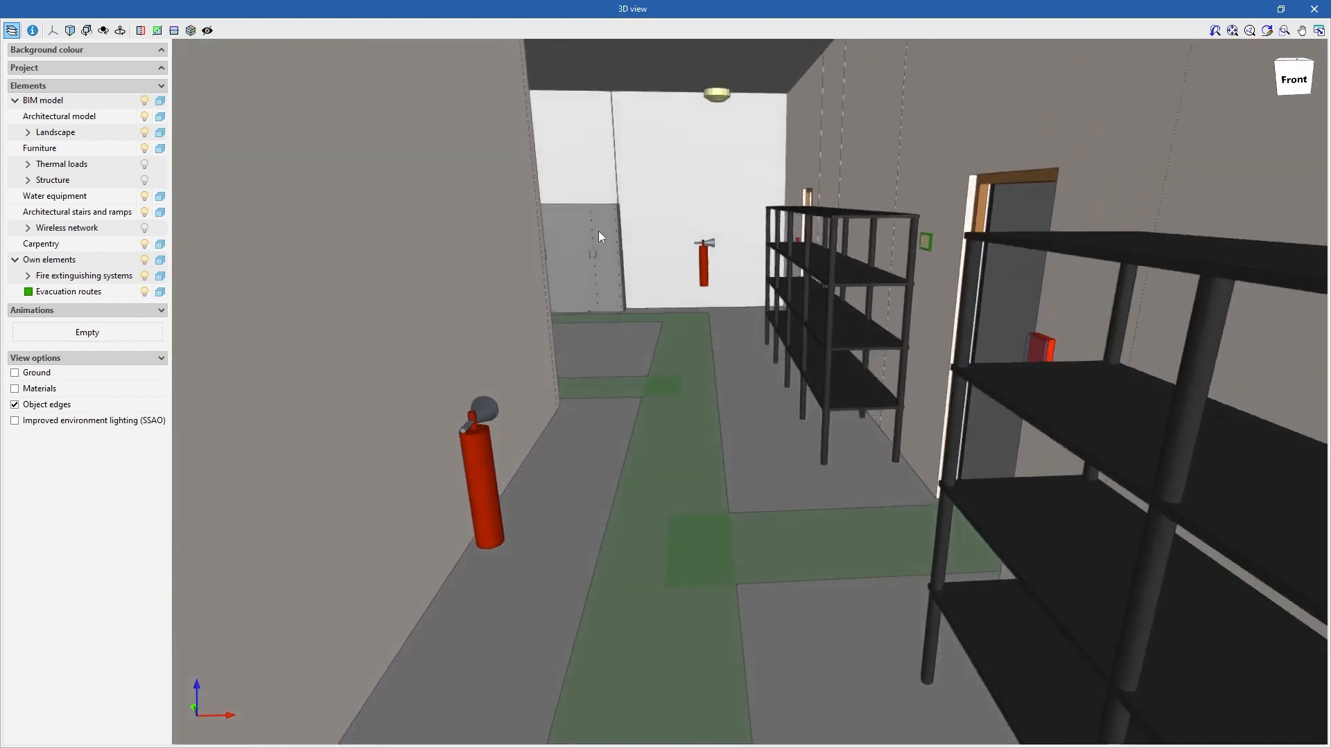
scroll(597, 231, "up", 2)
scroll(721, 275, "up", 2)
scroll(788, 305, "down", 2)
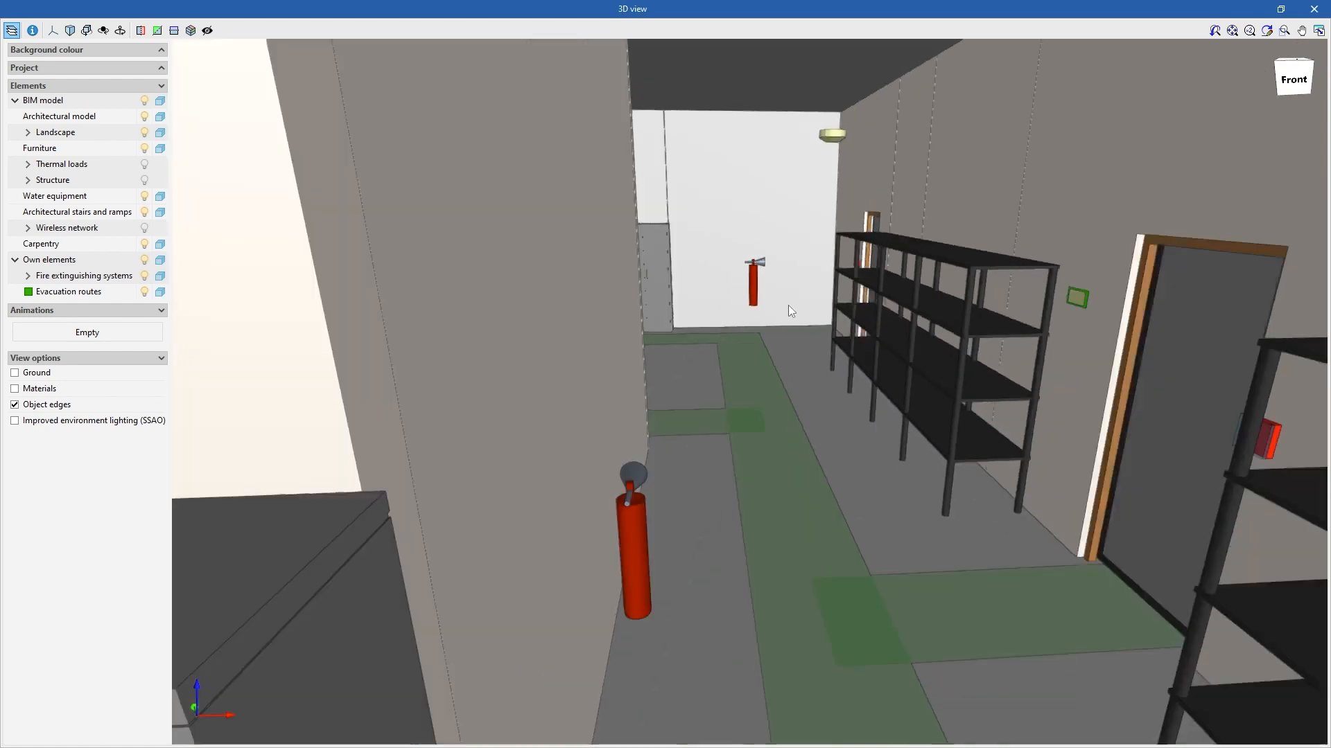
middle_click_drag(857, 343, 884, 364)
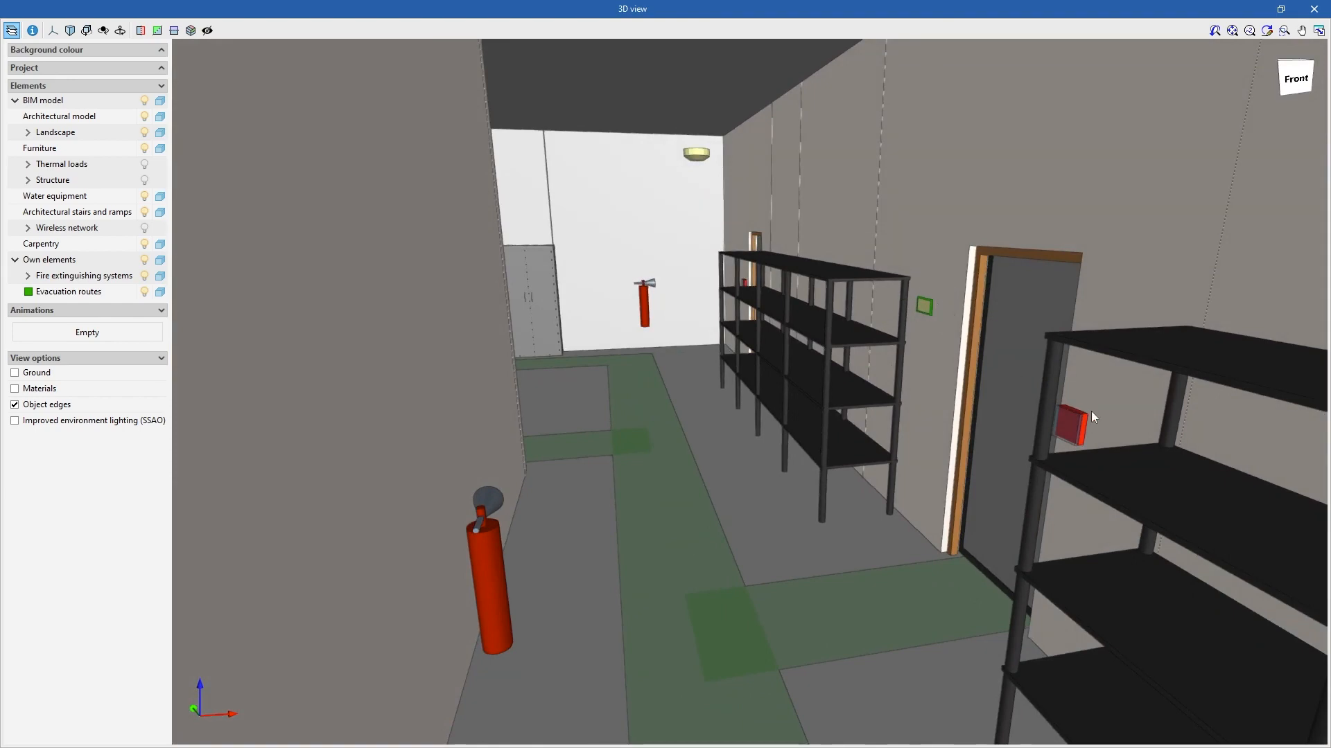
scroll(599, 273, "up", 2)
middle_click_drag(598, 273, 1250, 335)
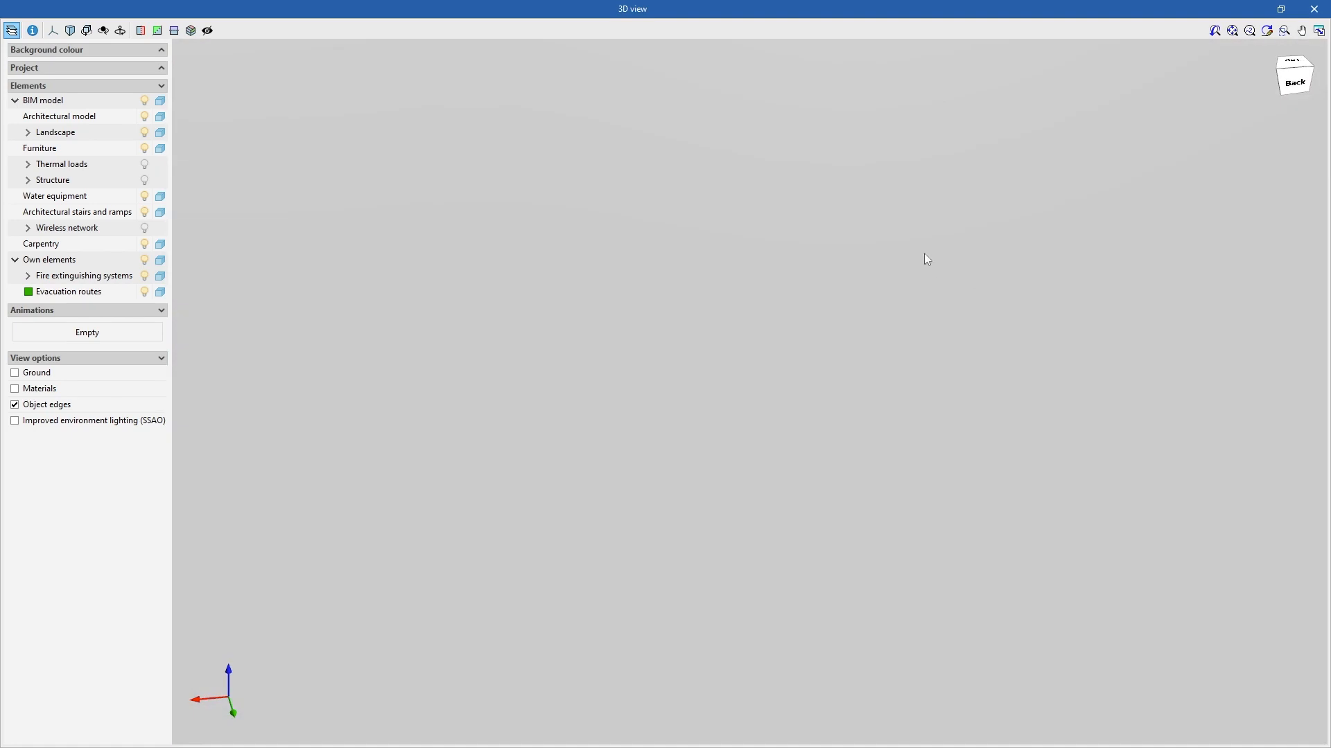
scroll(891, 228, "down", 3)
middle_click_drag(846, 233, 772, 193)
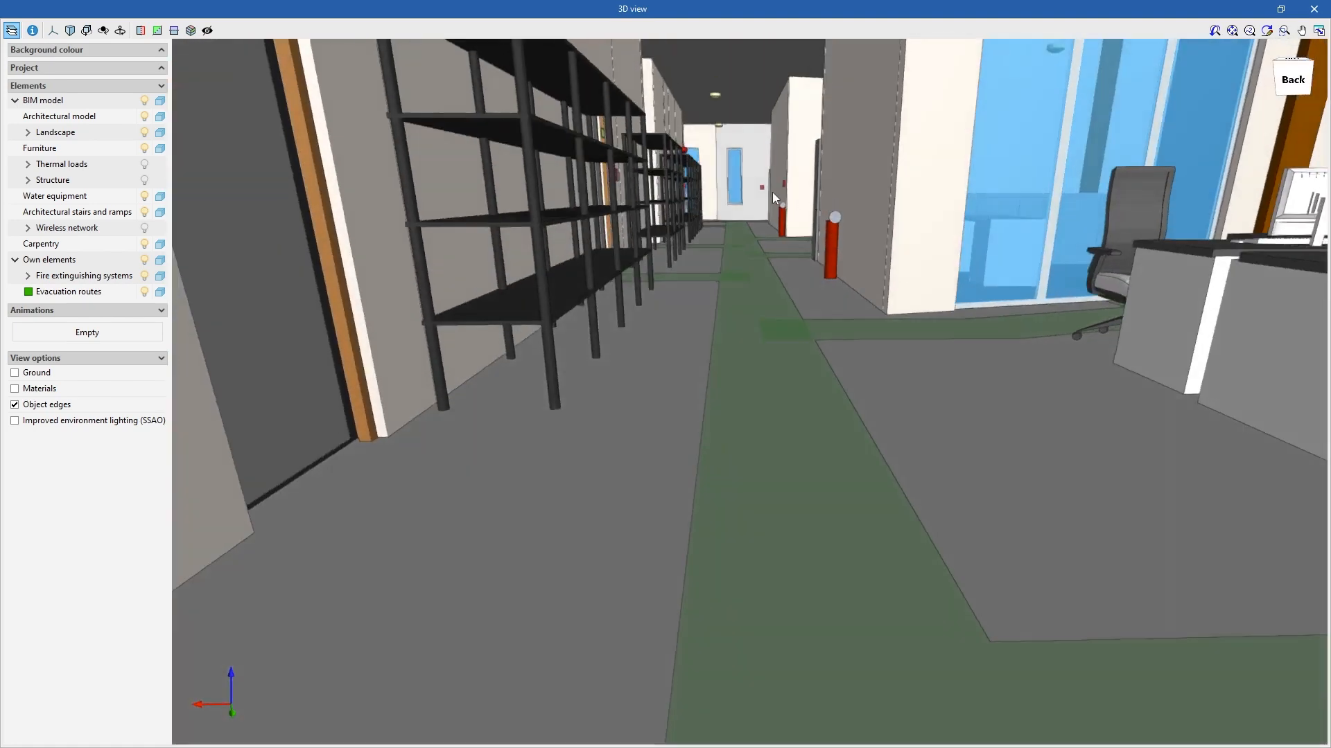
- Inspect the far end of the office corridor and the fire devices above the shelving in 3D, and close the 3D view
scroll(707, 152, "up", 4)
scroll(704, 154, "up", 4)
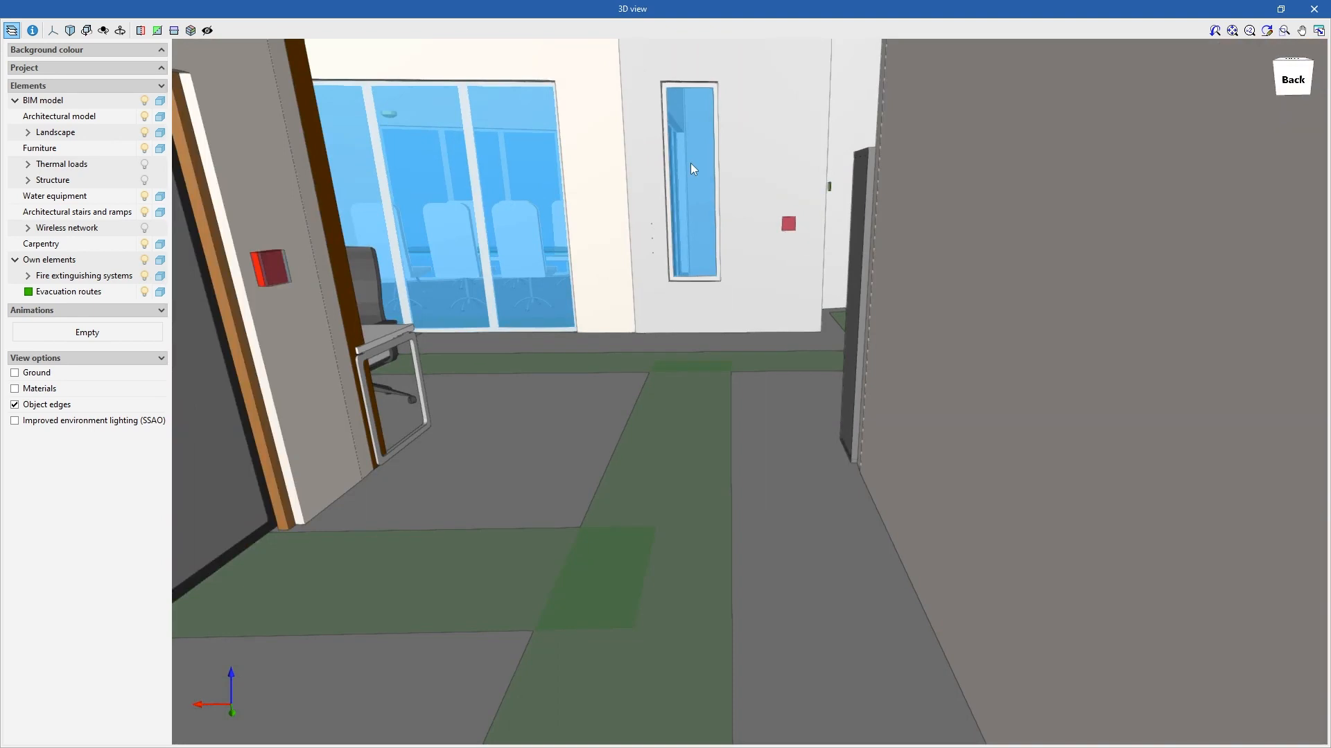
scroll(688, 164, "down", 3)
middle_click_drag(604, 199, 642, 268)
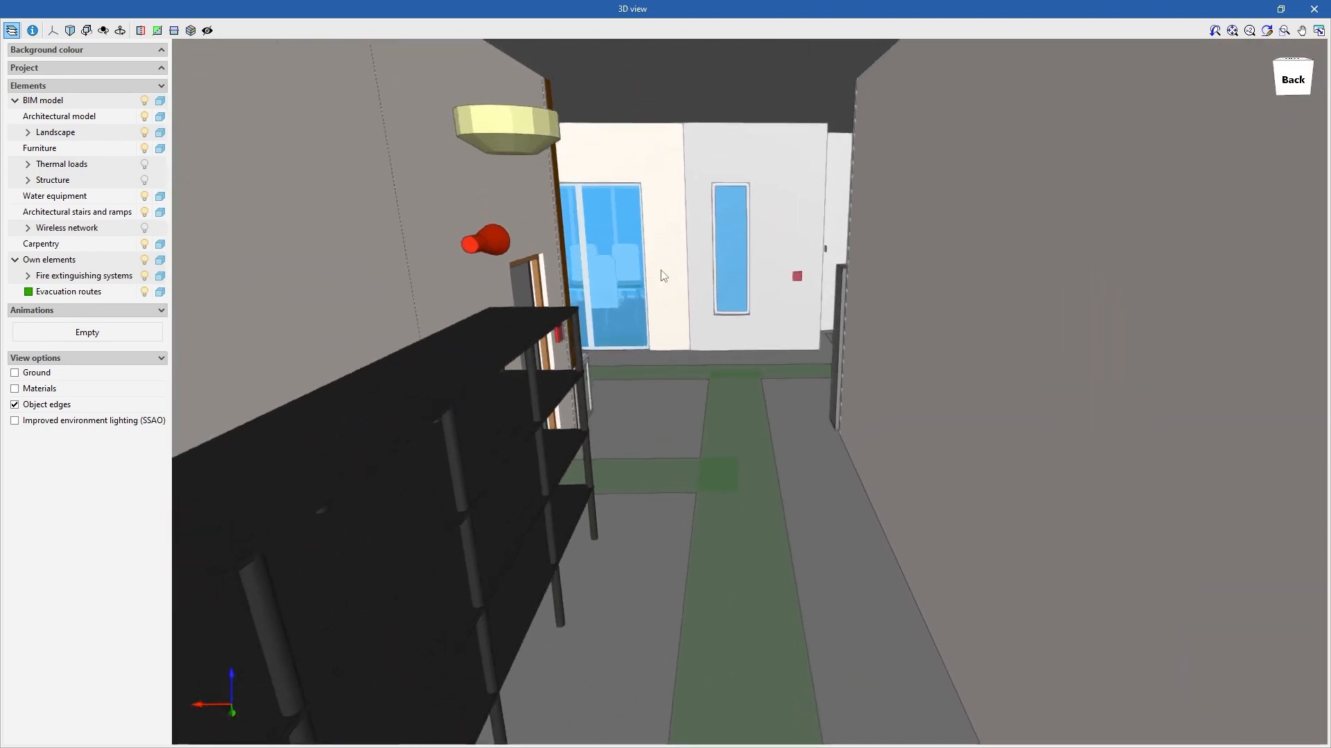
left_click_drag(660, 270, 663, 275)
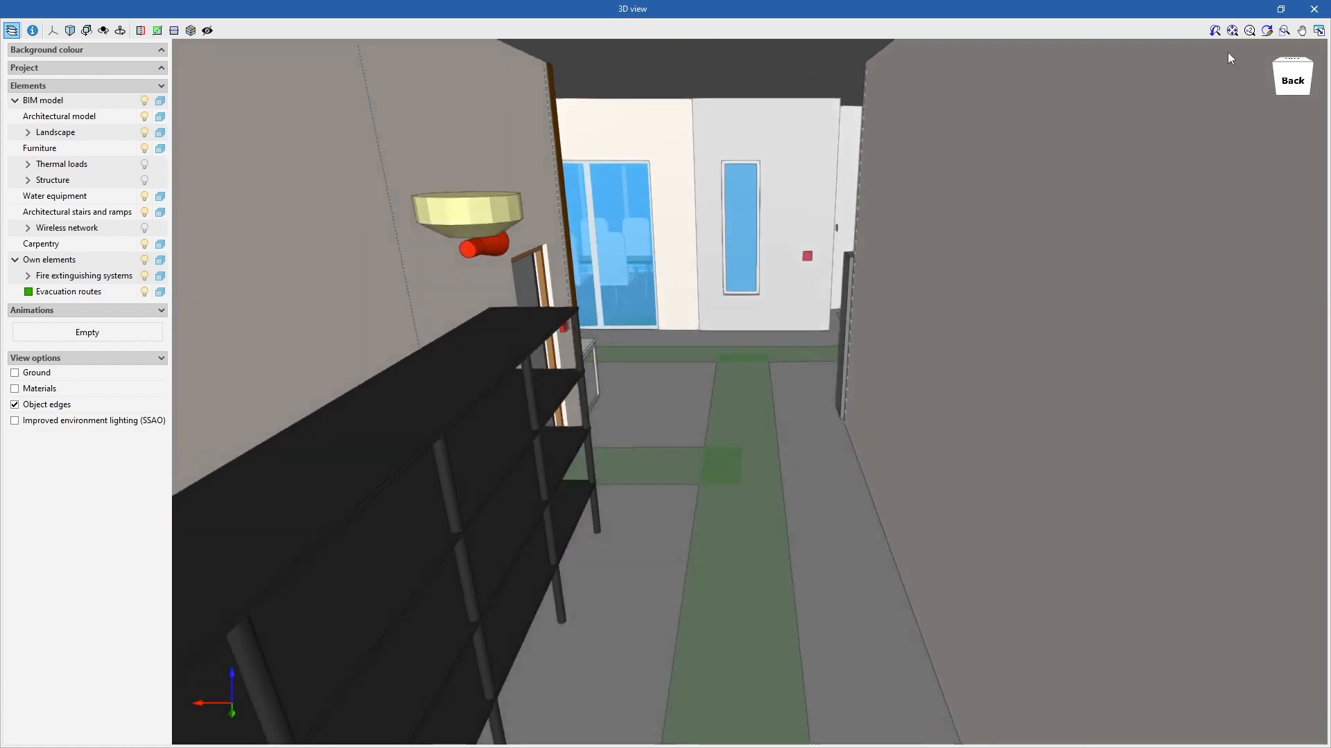
left_click(1314, 9)
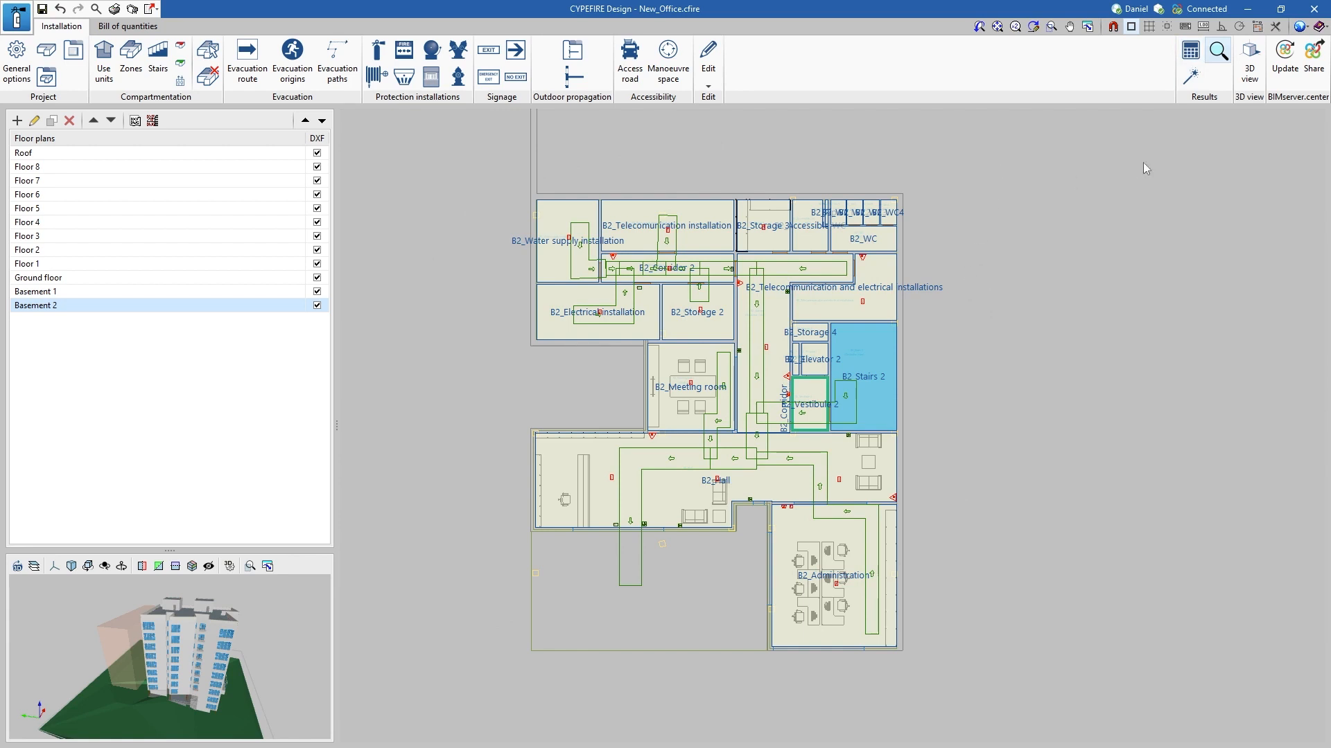
- Analyse the whole fire safety project and dismiss the completion message
left_click(1186, 53)
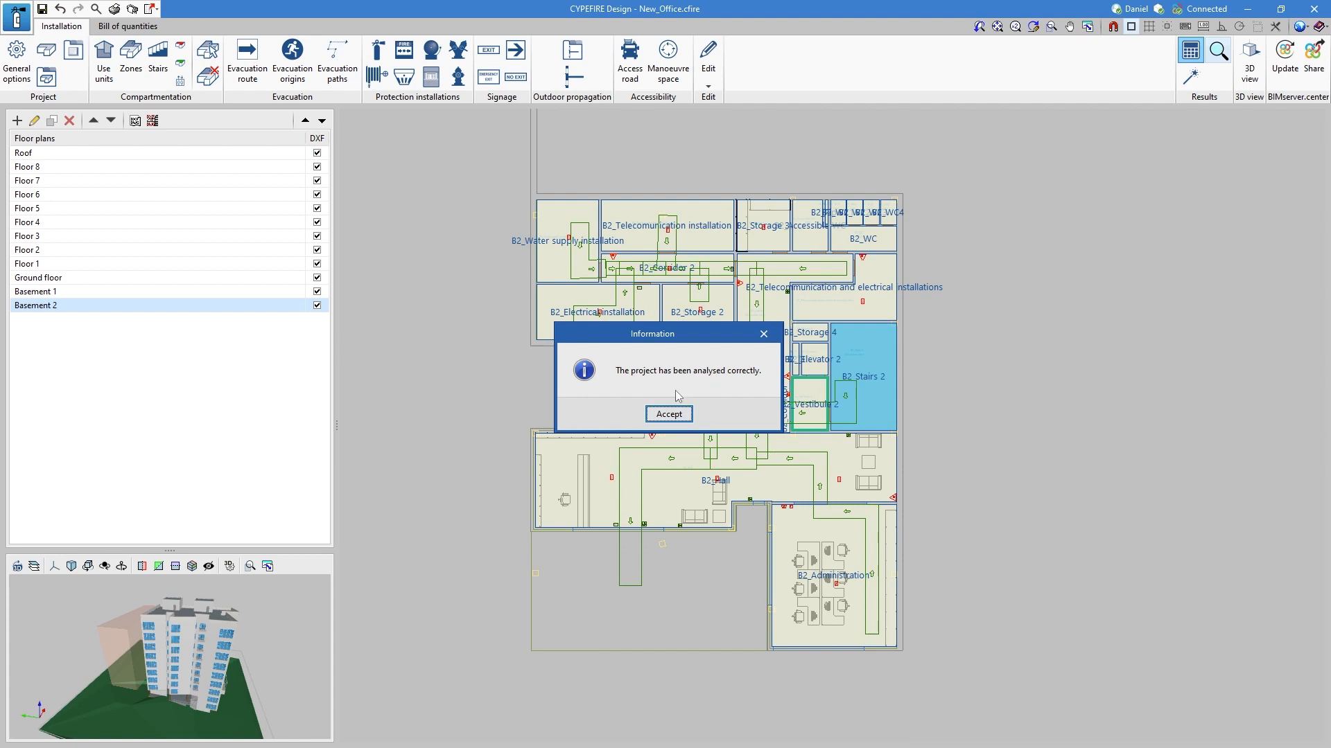
left_click(677, 417)
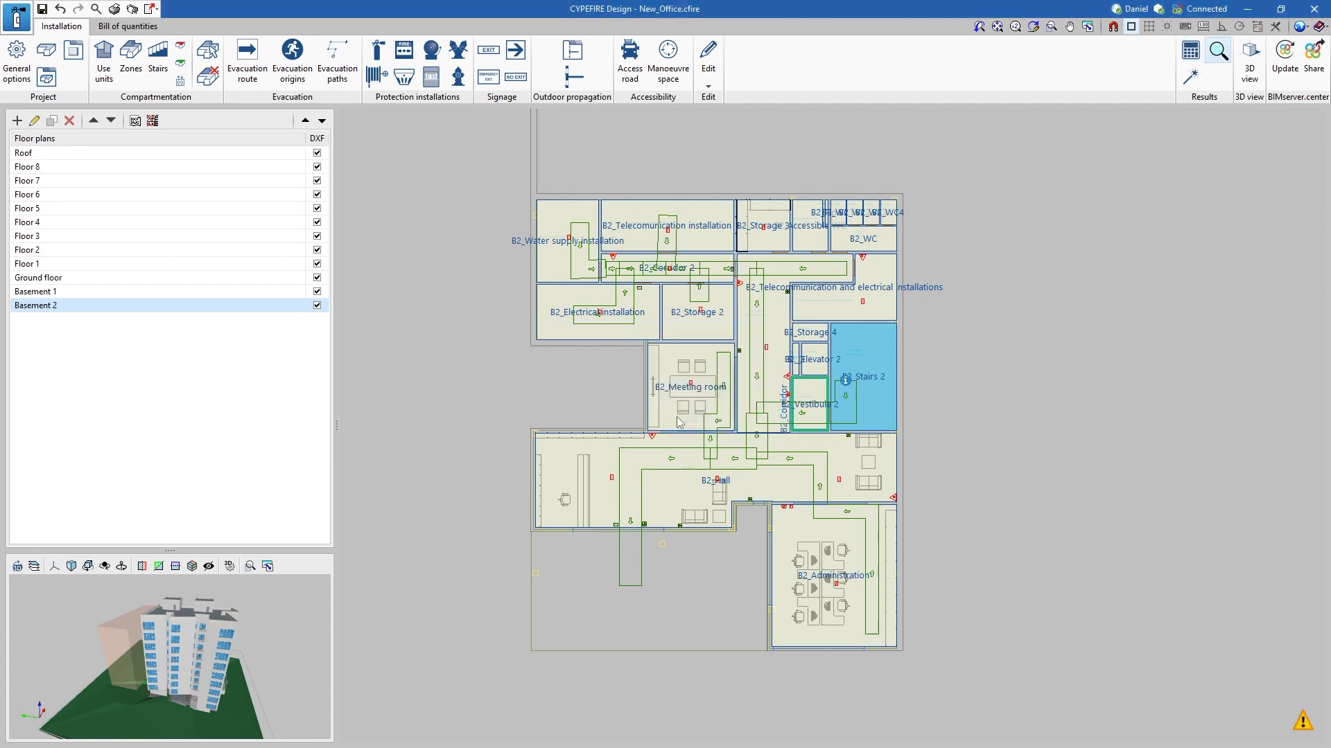
- Generate the Project report and review its index and the regulatory checks for the Office zone
left_click(115, 9)
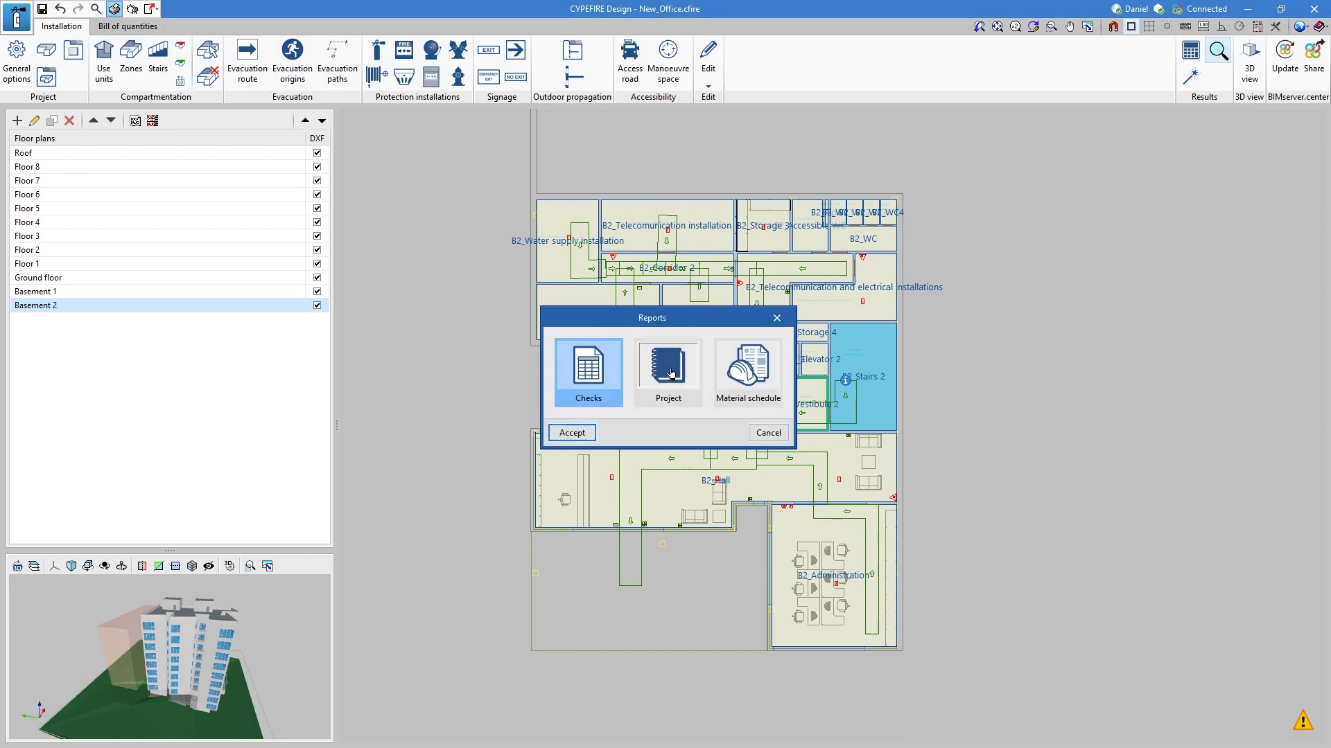
left_click(683, 389)
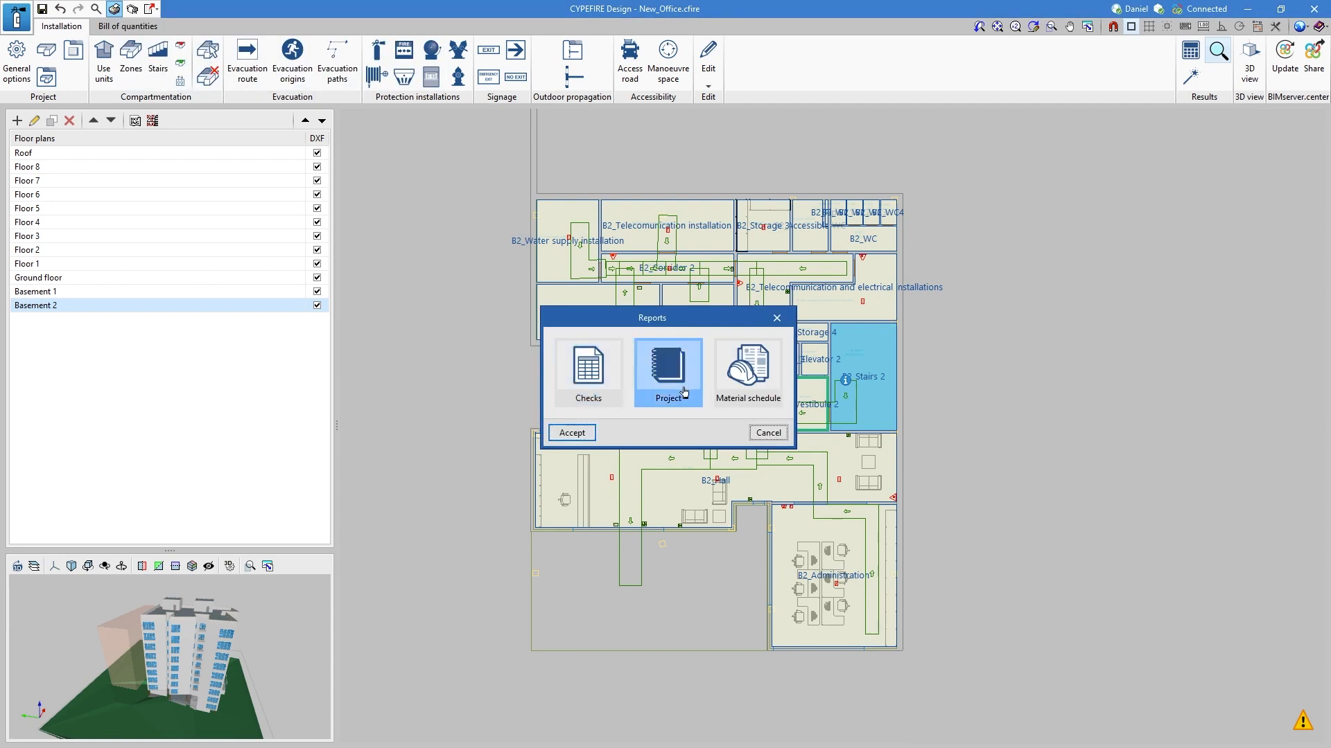
left_click(563, 434)
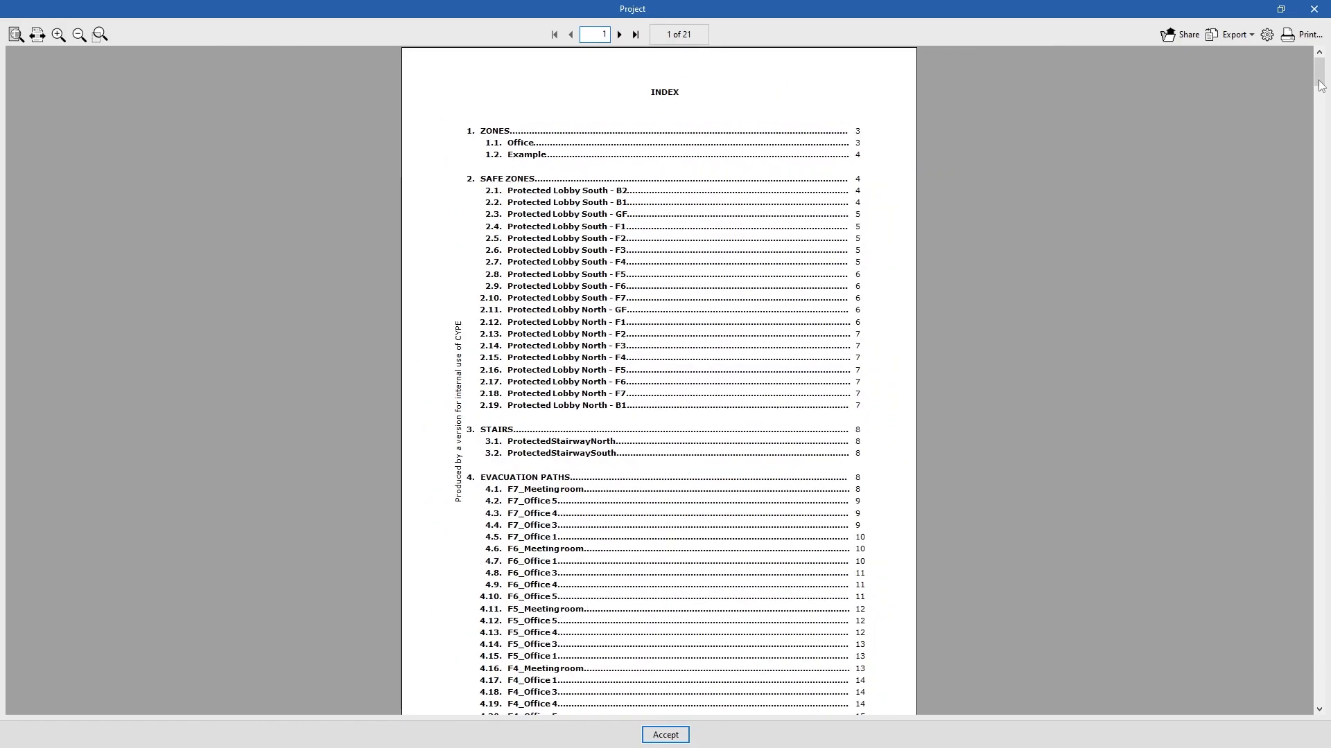
left_click_drag(1320, 86, 1320, 133)
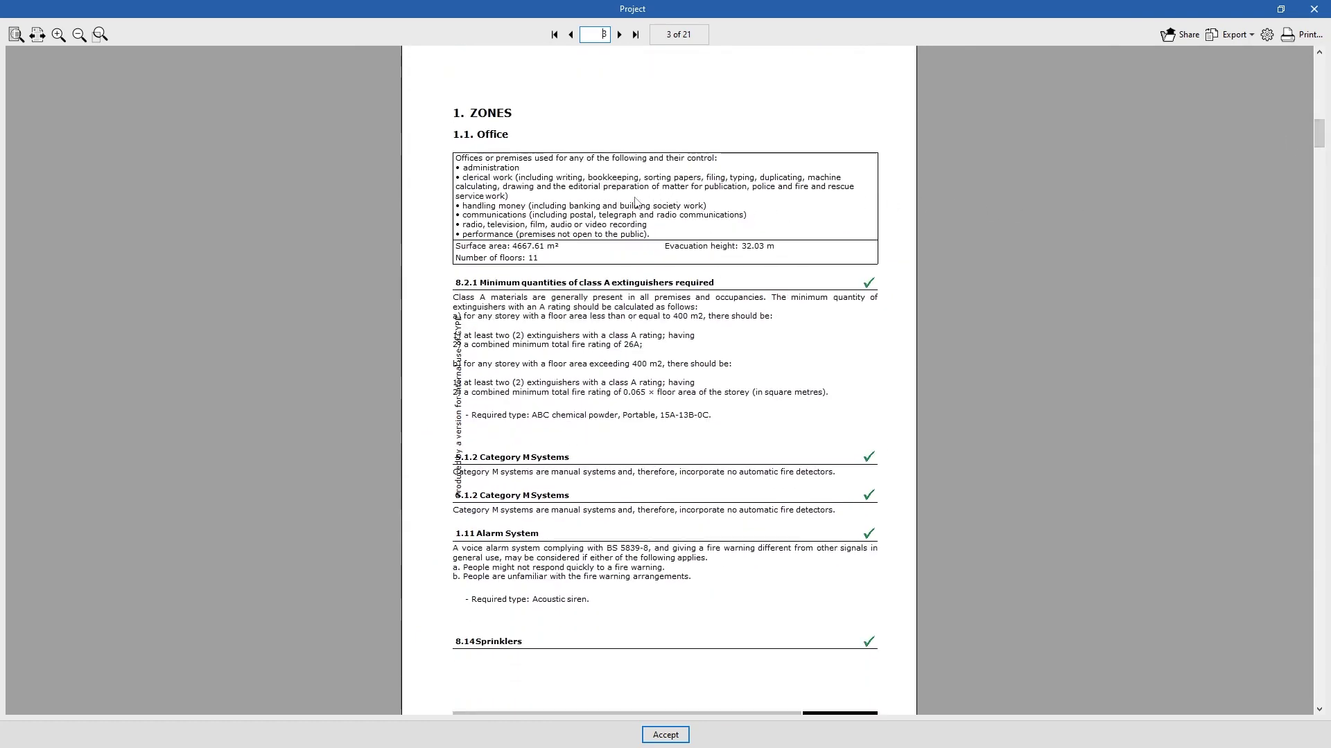
- Read through the Project report's zones, stairs and evacuation paths sections
scroll(567, 315, "down", 2)
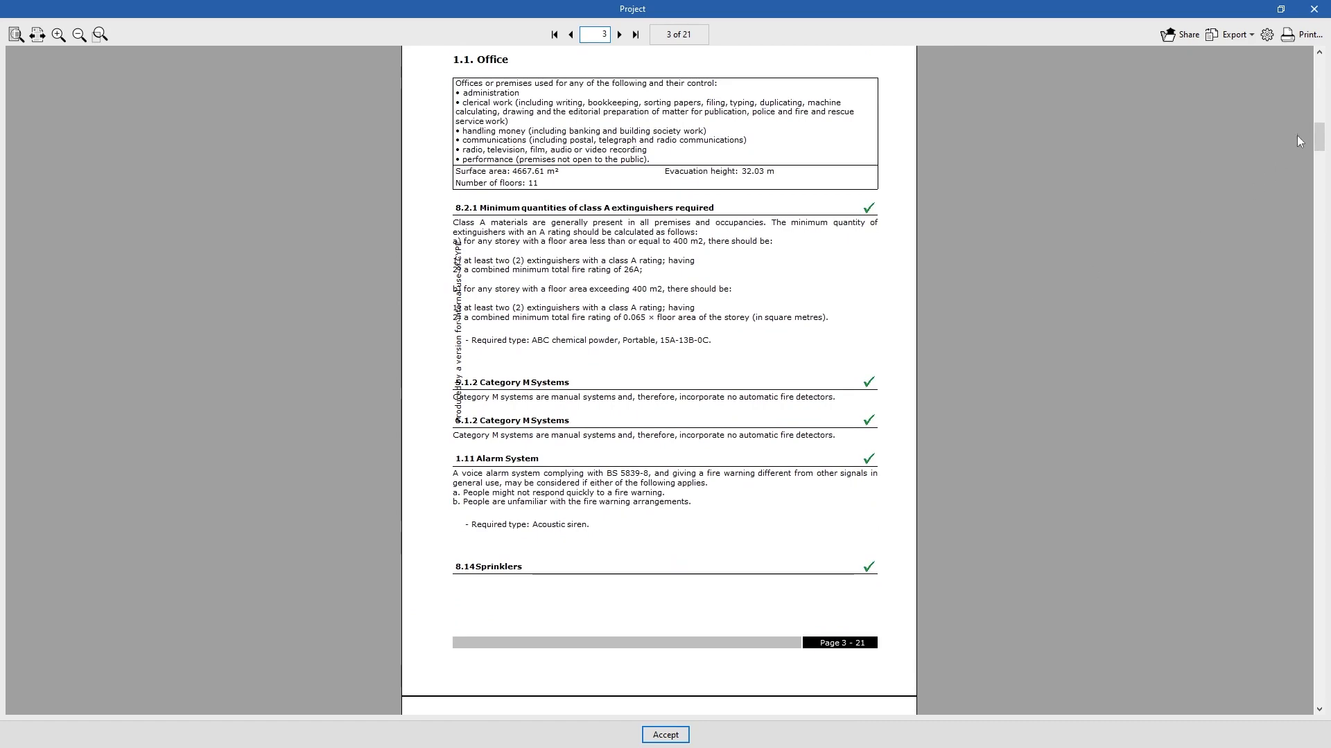
left_click_drag(1319, 142, 1314, 286)
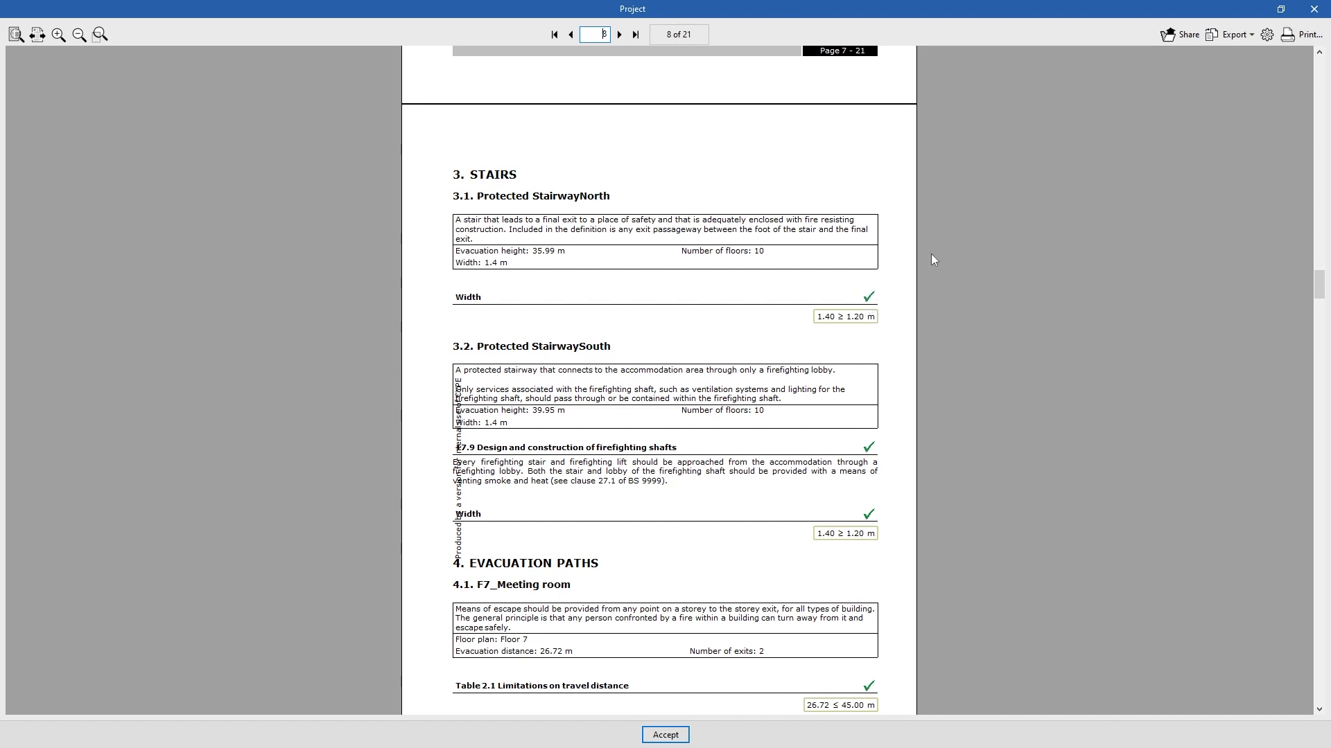
left_click_drag(1317, 279, 1322, 326)
scroll(919, 250, "up", 4)
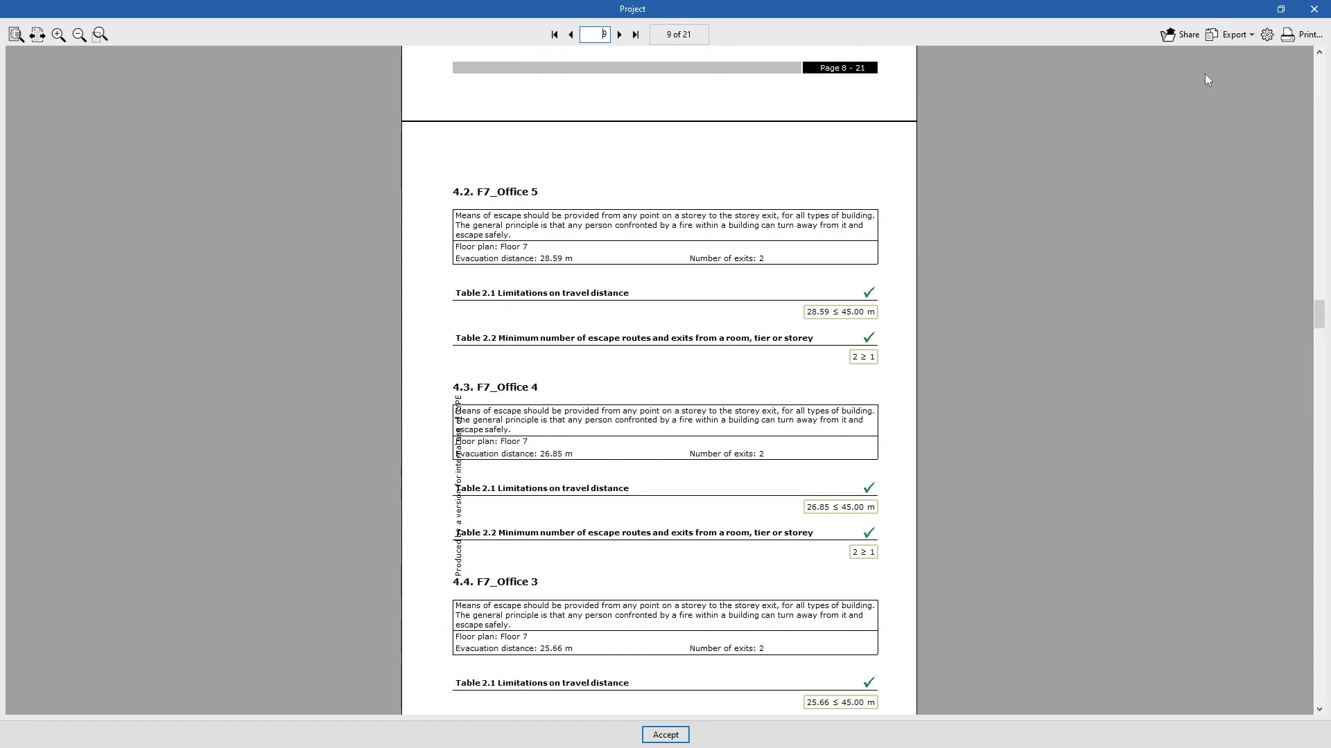
- Review the export formats offered for the Project report and close the report
left_click(1233, 35)
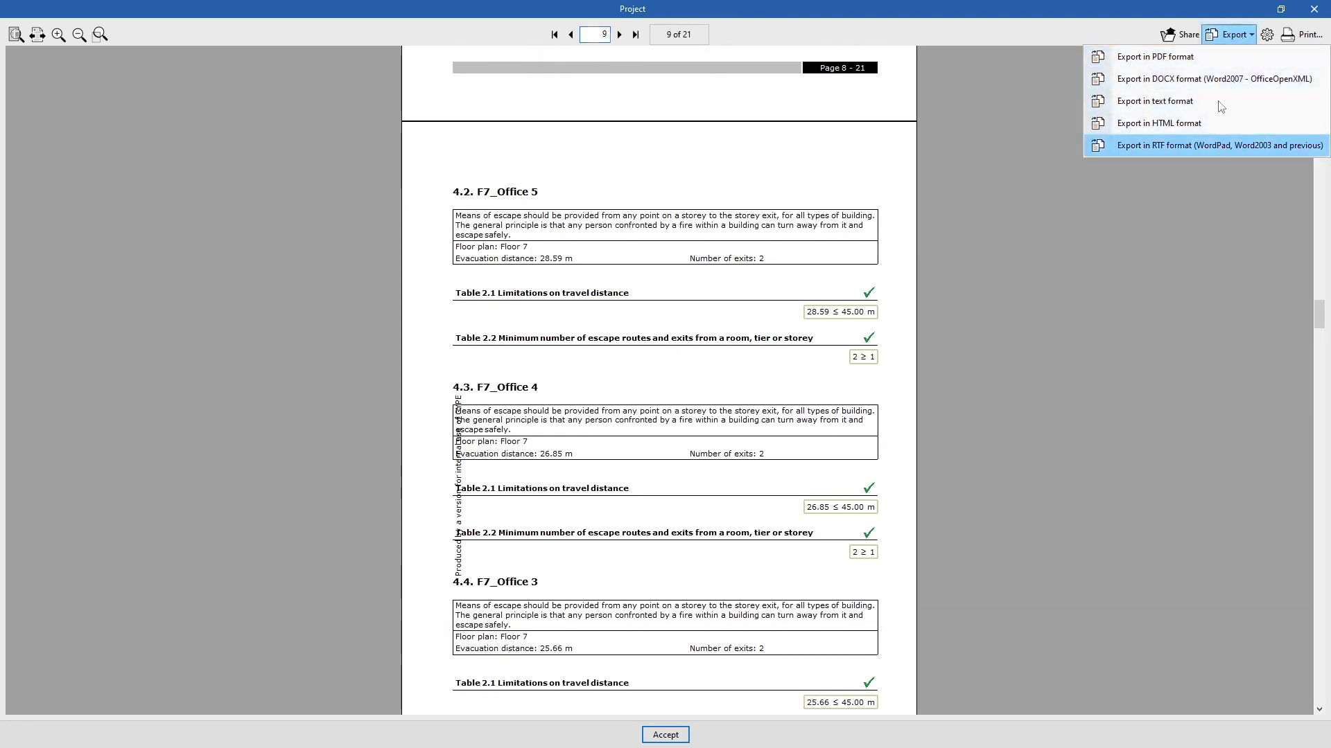
left_click(990, 204)
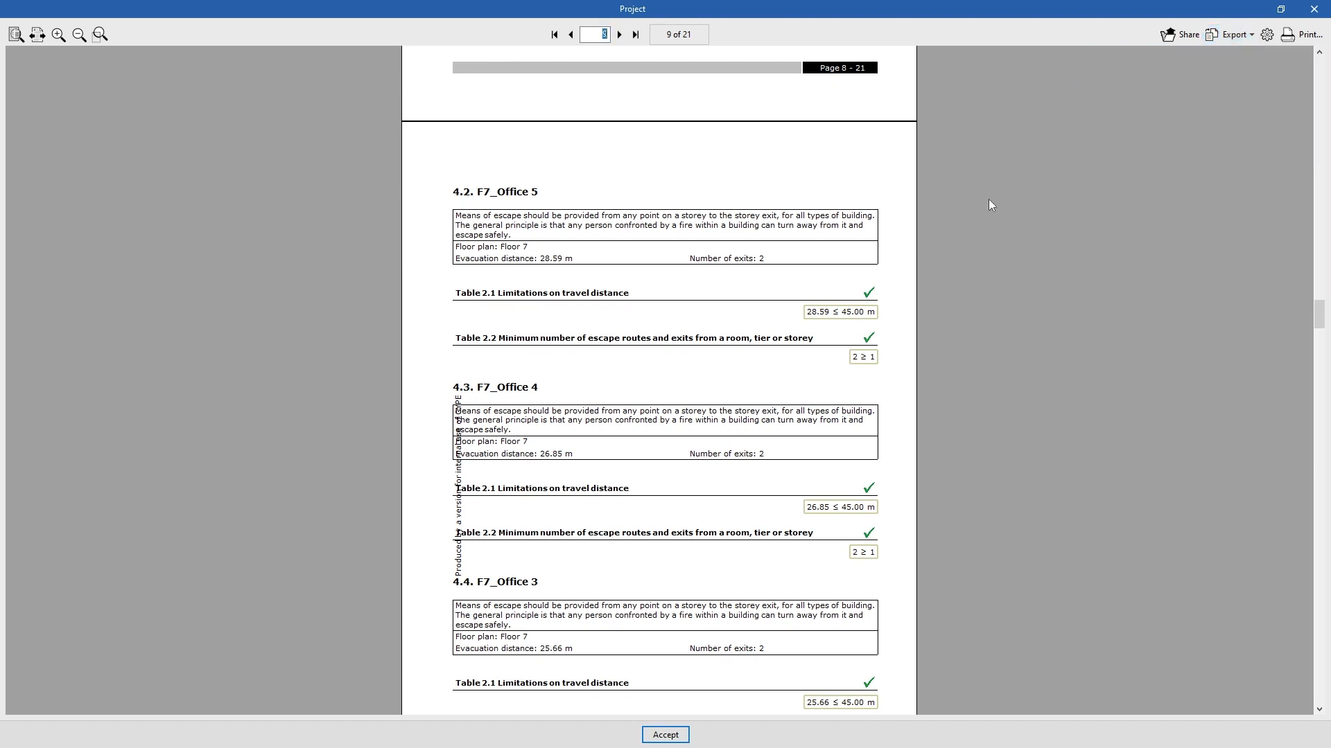
left_click(1241, 42)
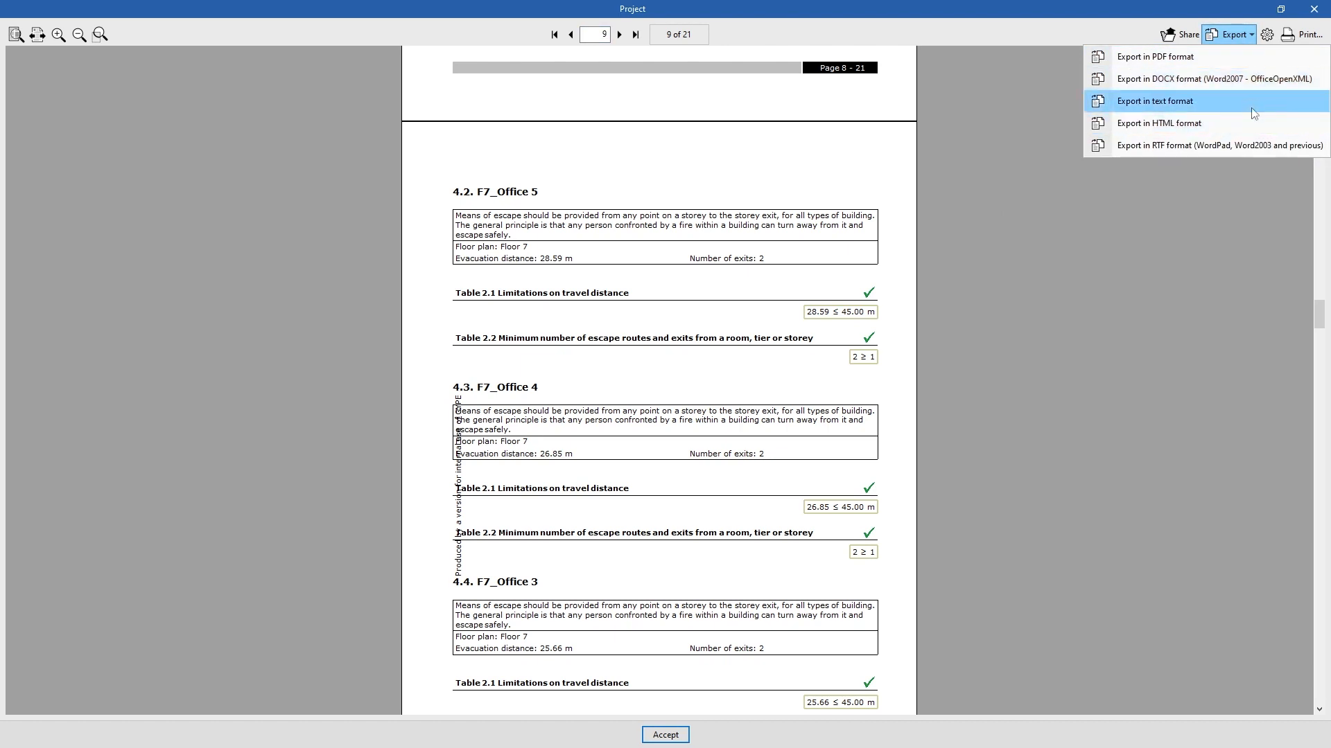
left_click(1169, 206)
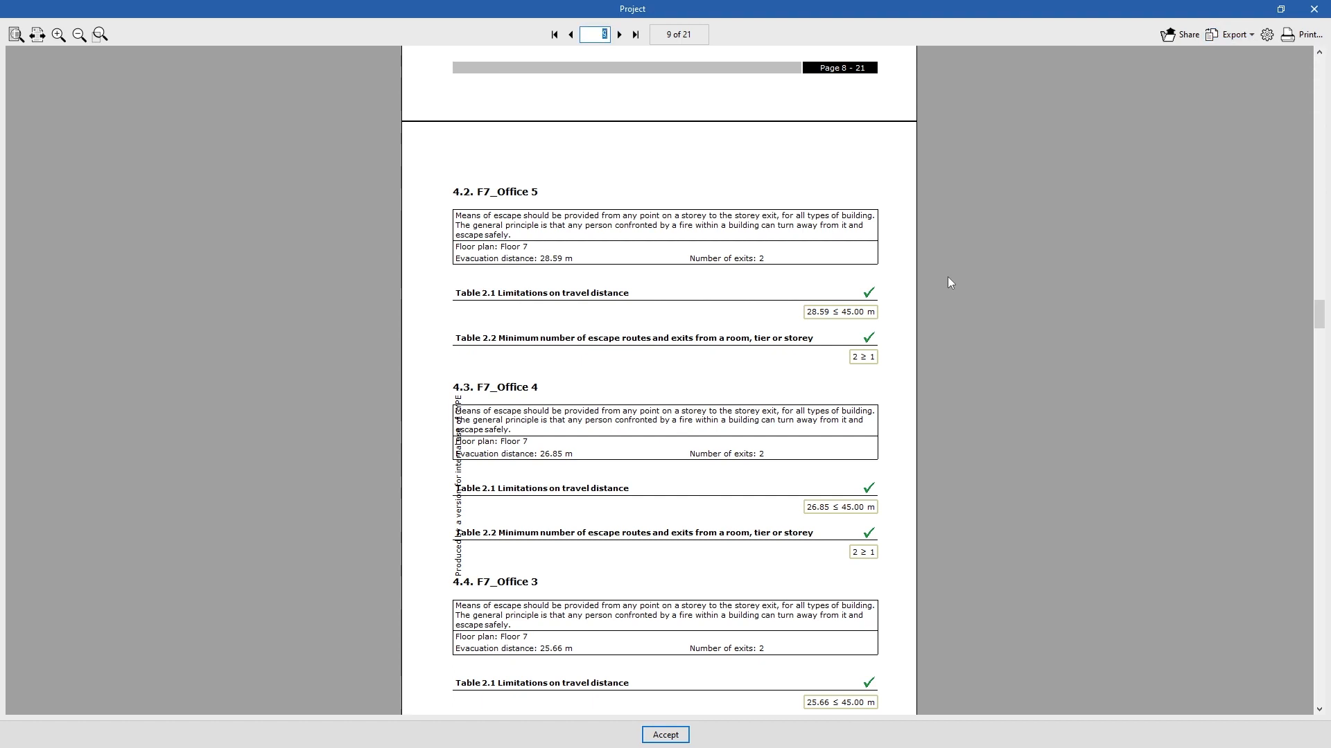
left_click(677, 738)
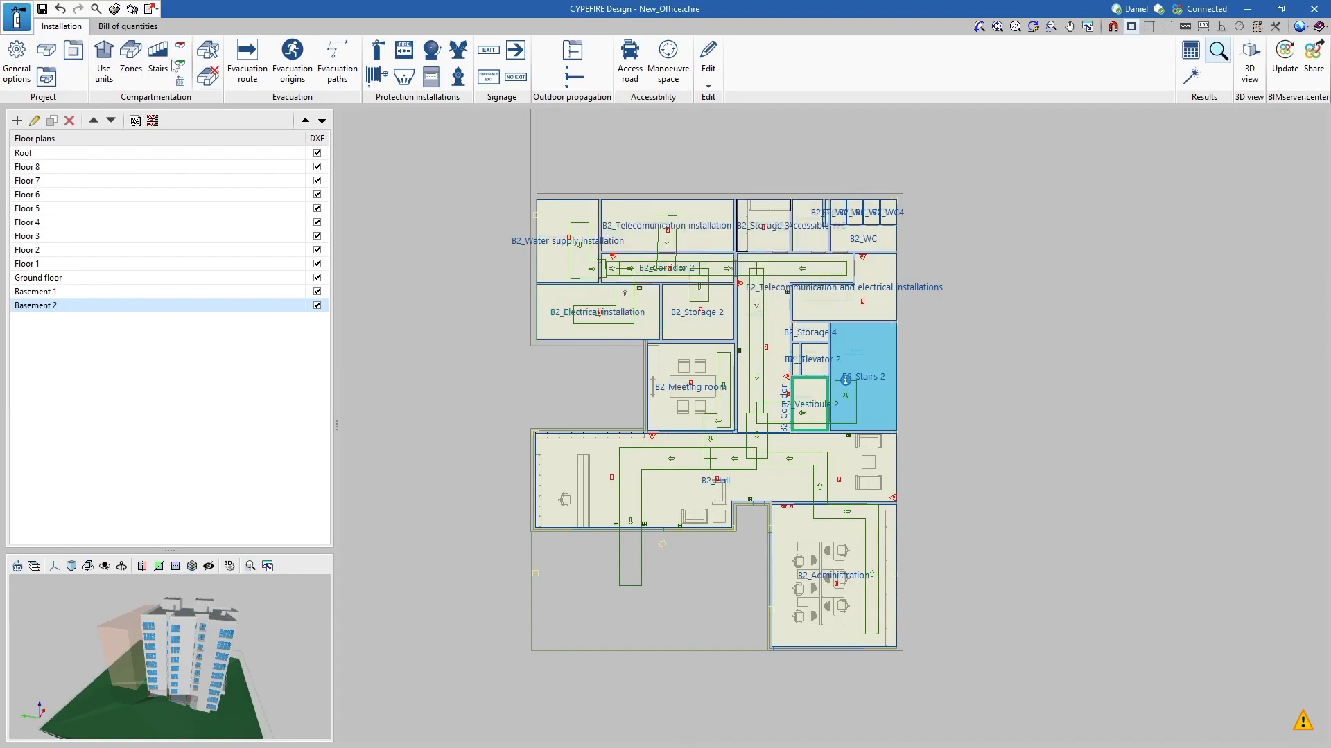
- Generate the Material schedule report and examine its tables from fire extinguishers to signage
left_click(115, 9)
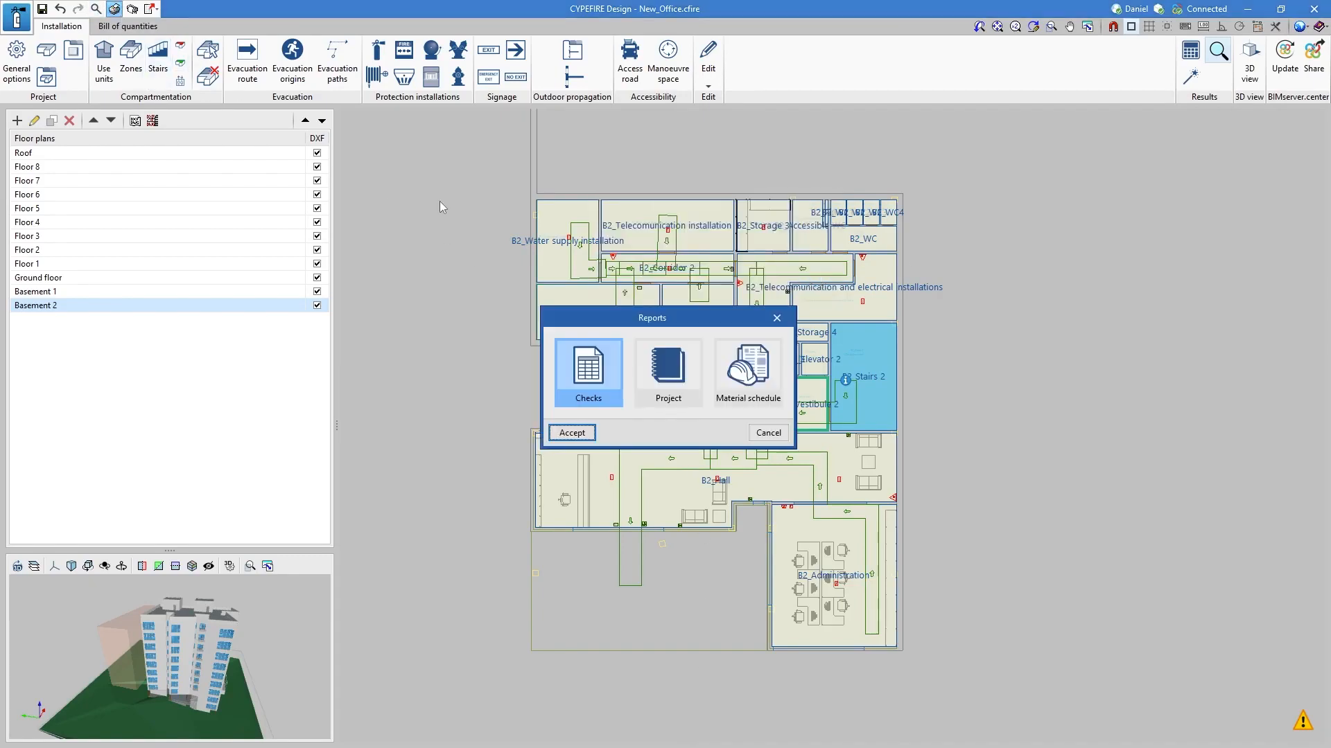
left_click(748, 367)
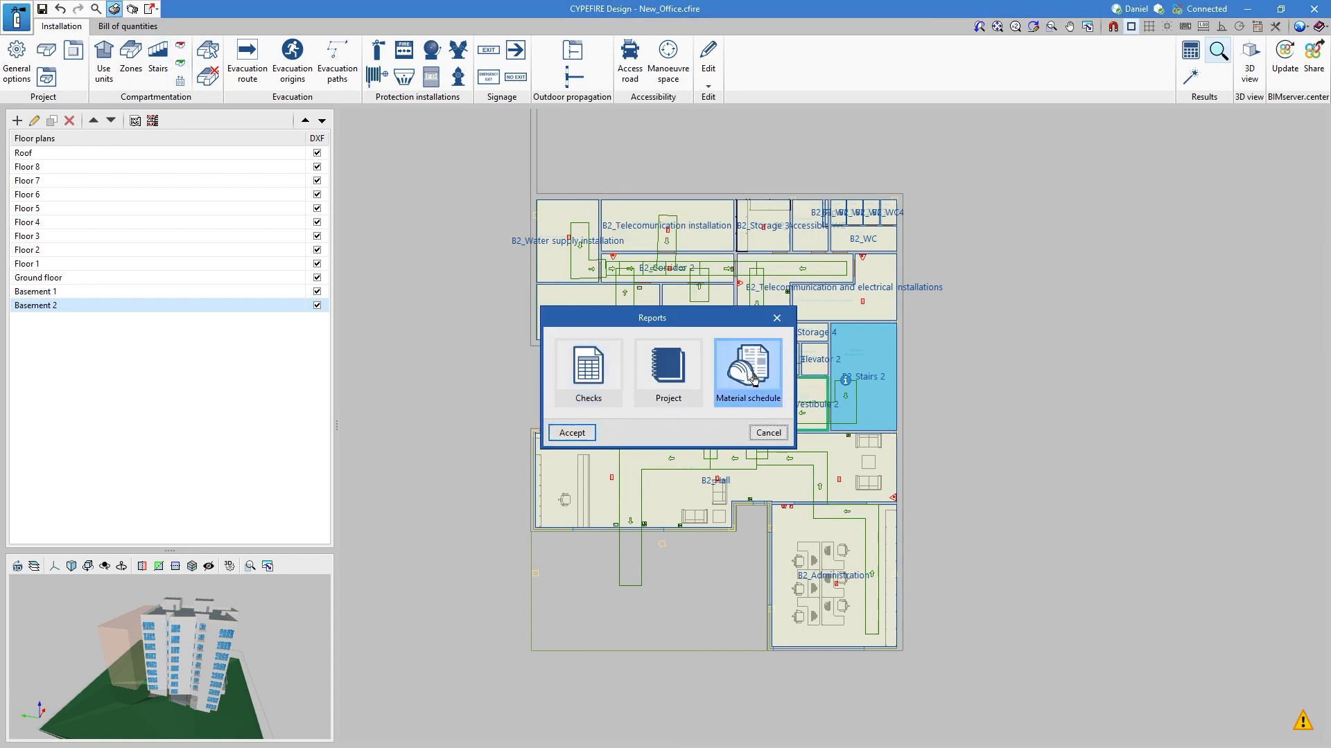
left_click(571, 433)
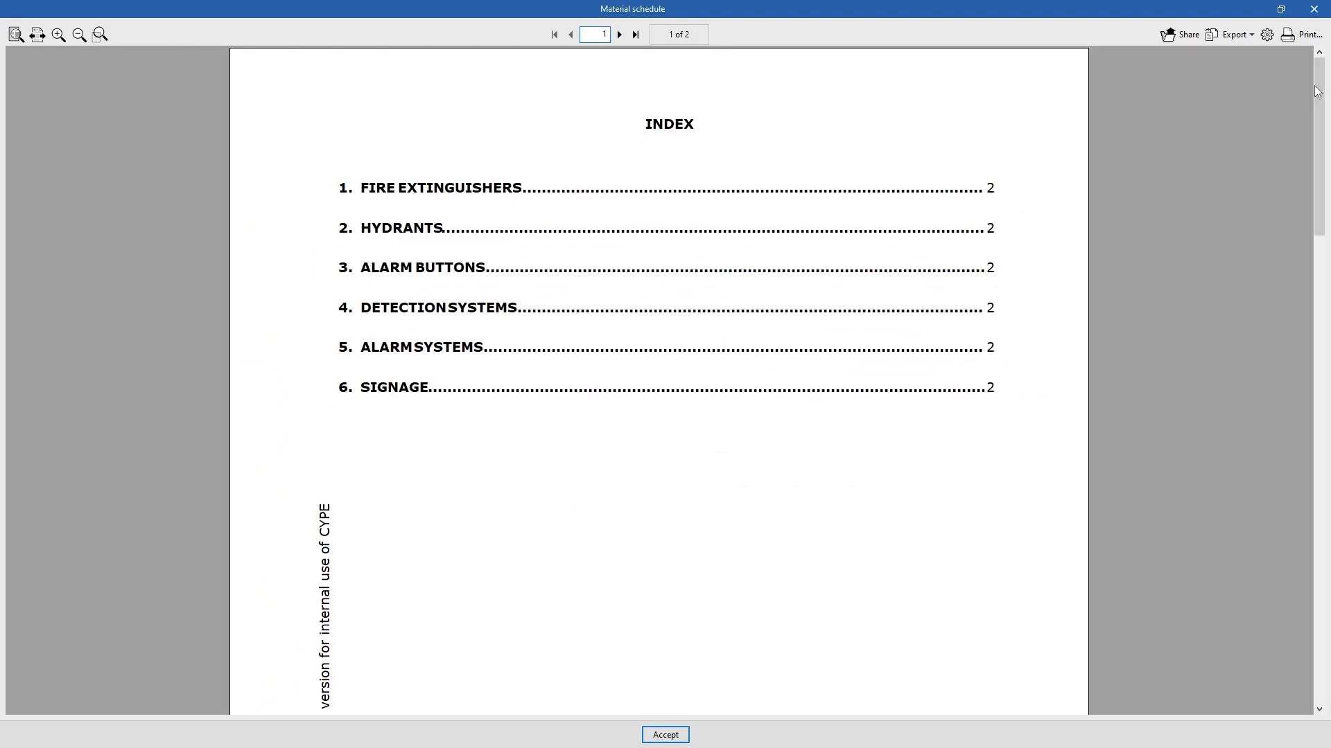
left_click_drag(1317, 91, 1318, 434)
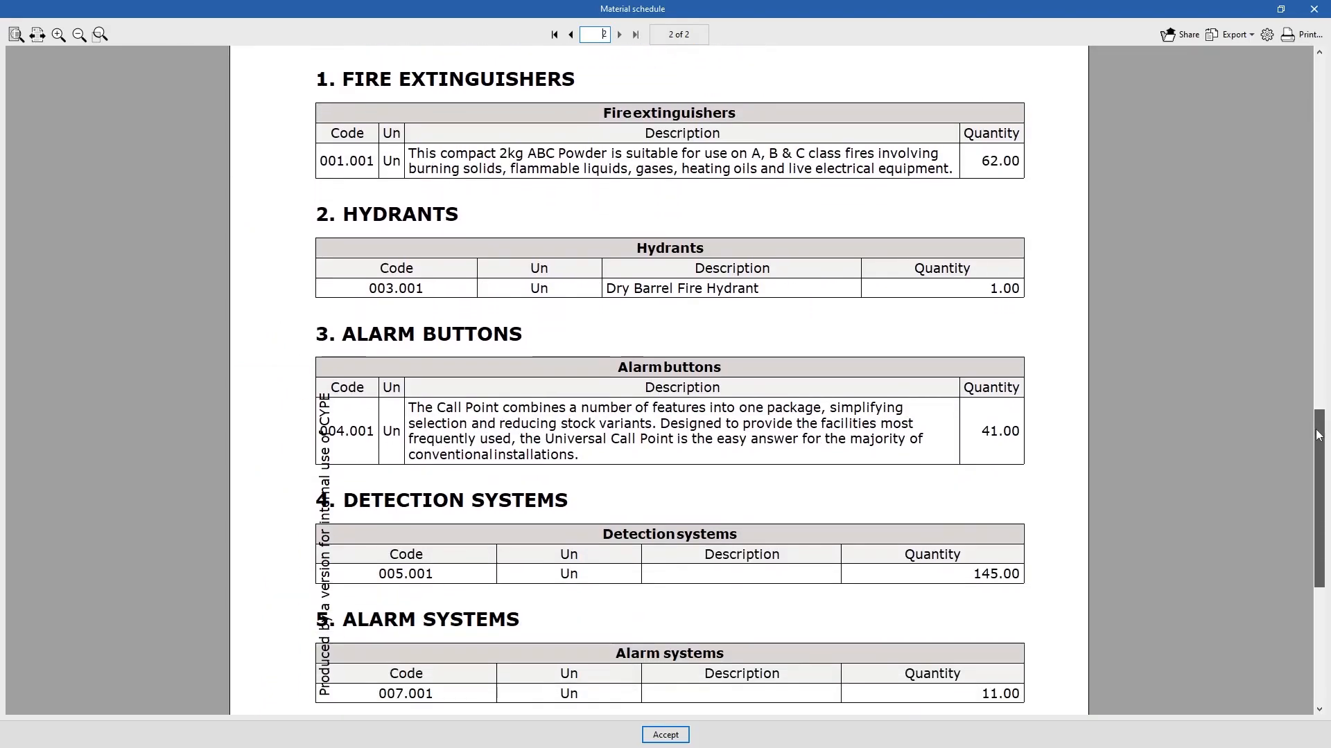
scroll(975, 361, "down", 5, "ctrl")
scroll(976, 361, "up", 1)
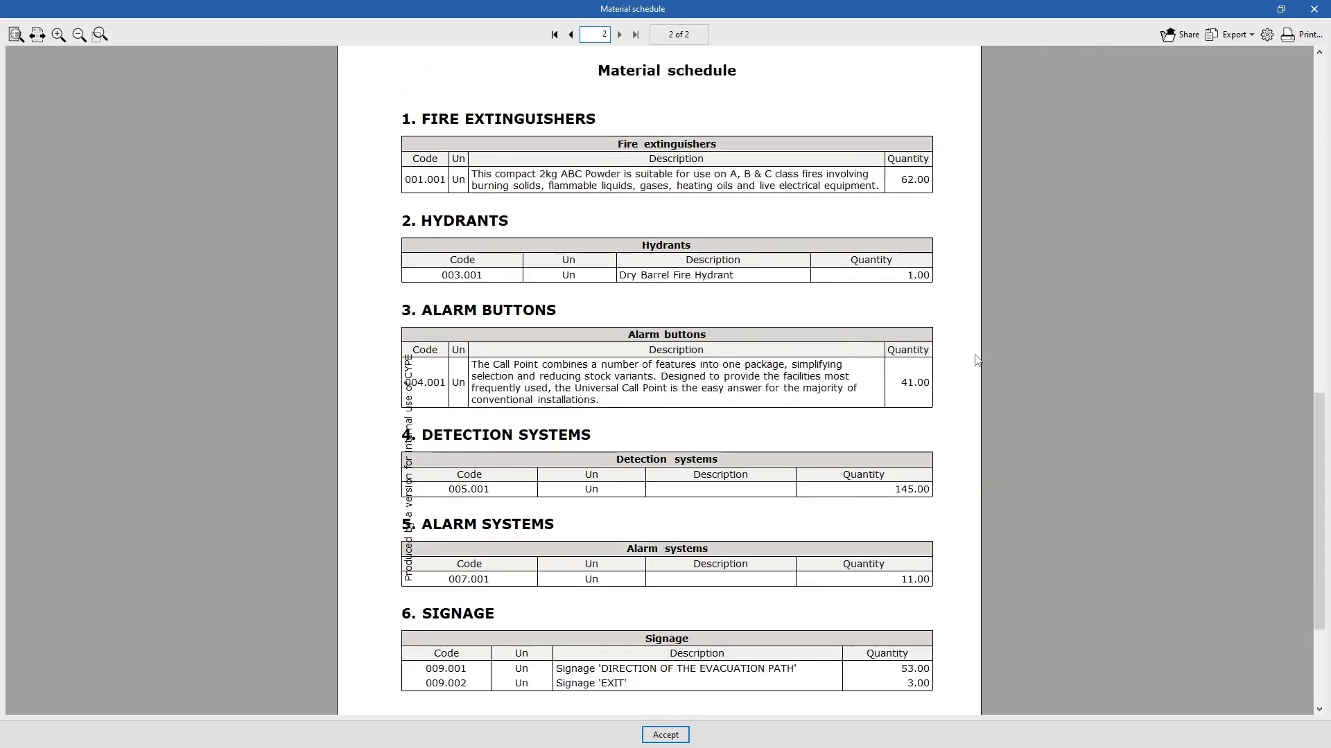
scroll(977, 361, "down", 1)
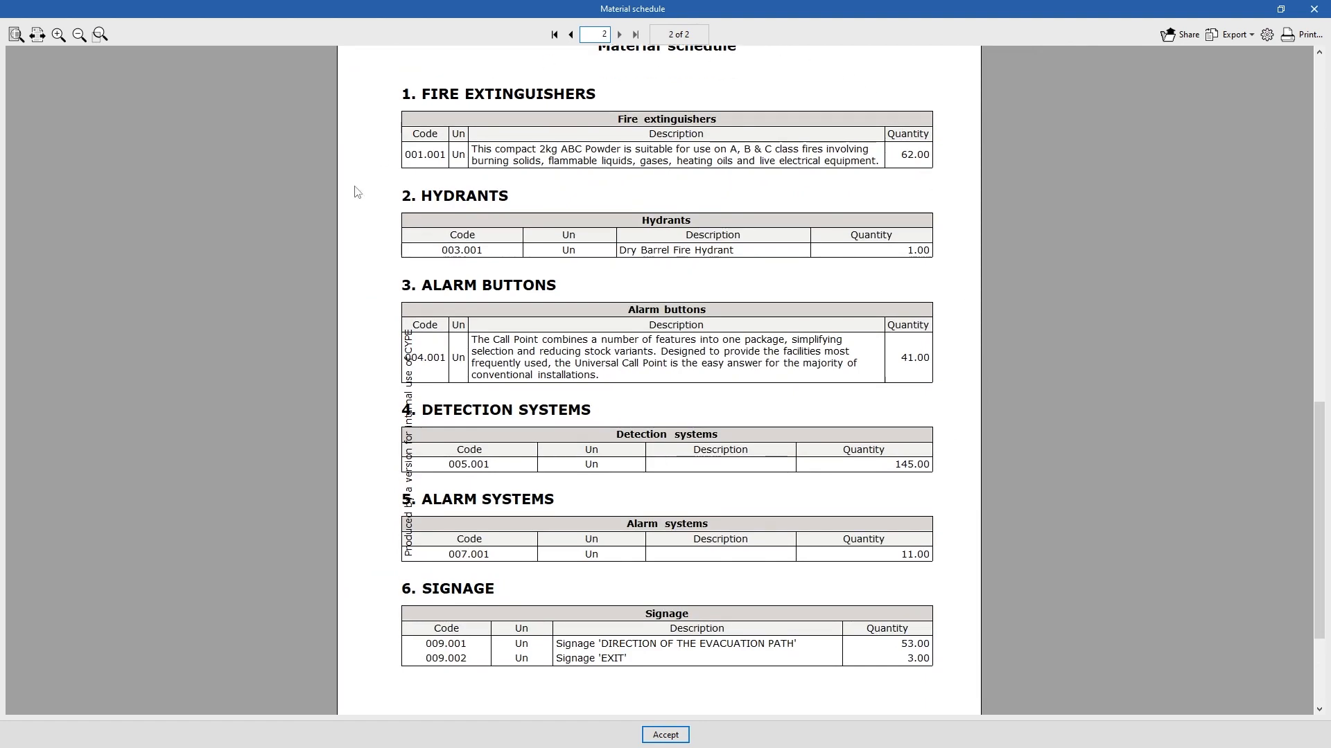
- Review the export formats offered for the Material schedule and close the report
left_click(1243, 35)
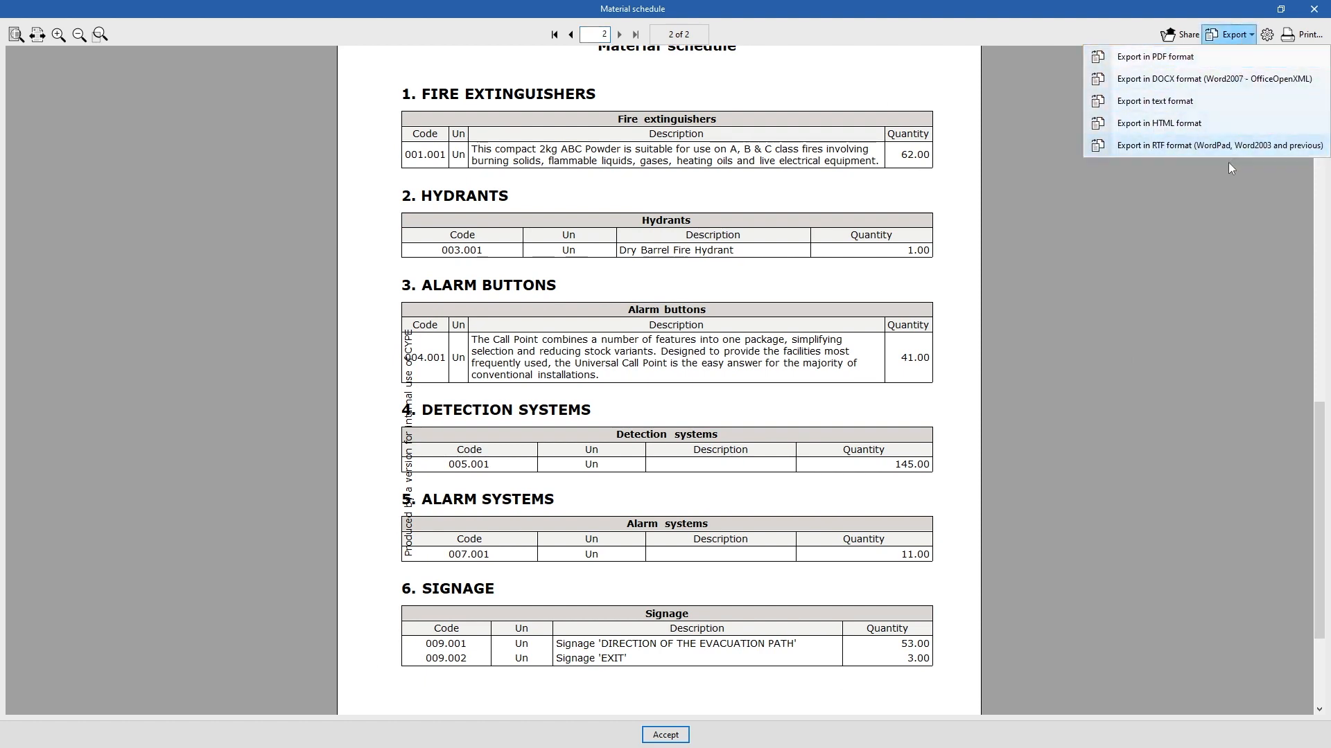
left_click(1145, 352)
left_click(665, 735)
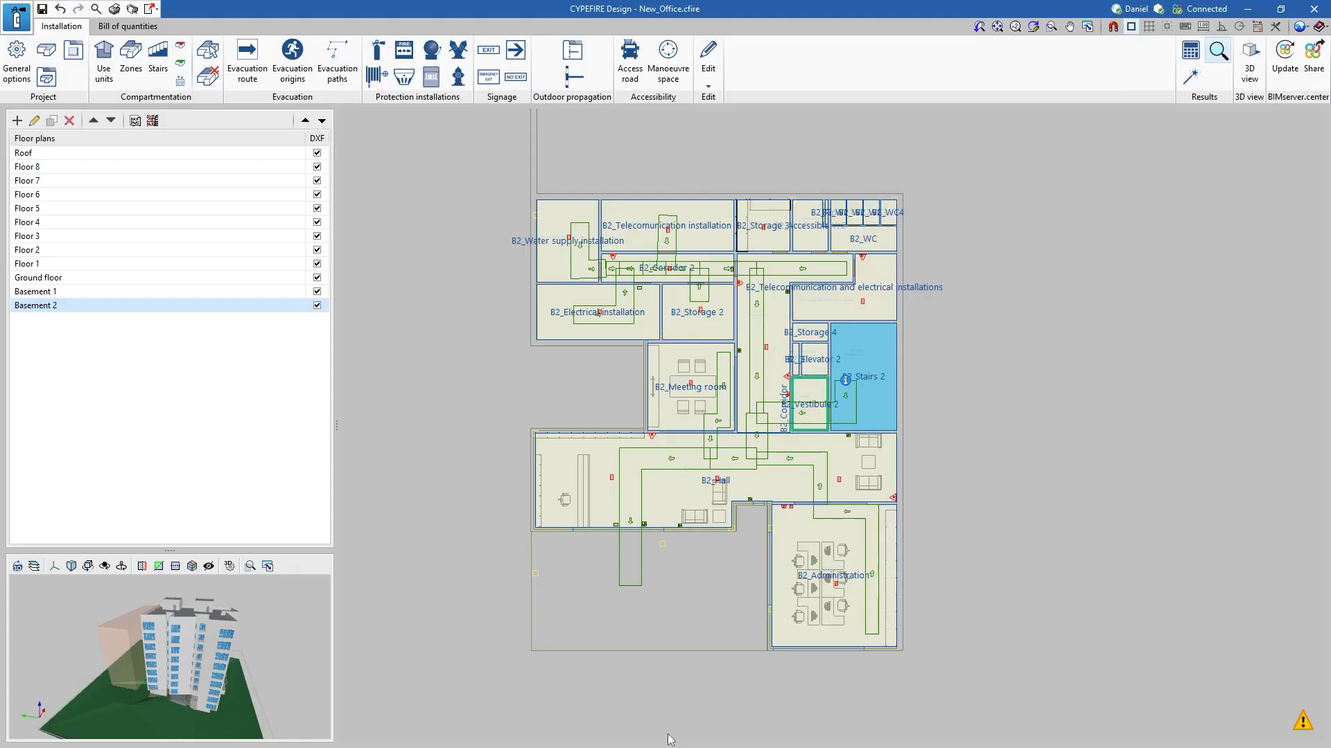
- Minimise CYPEFIRE Design, launch CYPEFIRE Hydraulic Systems and open the recent project Hotel.nfpa
left_click(1258, 12)
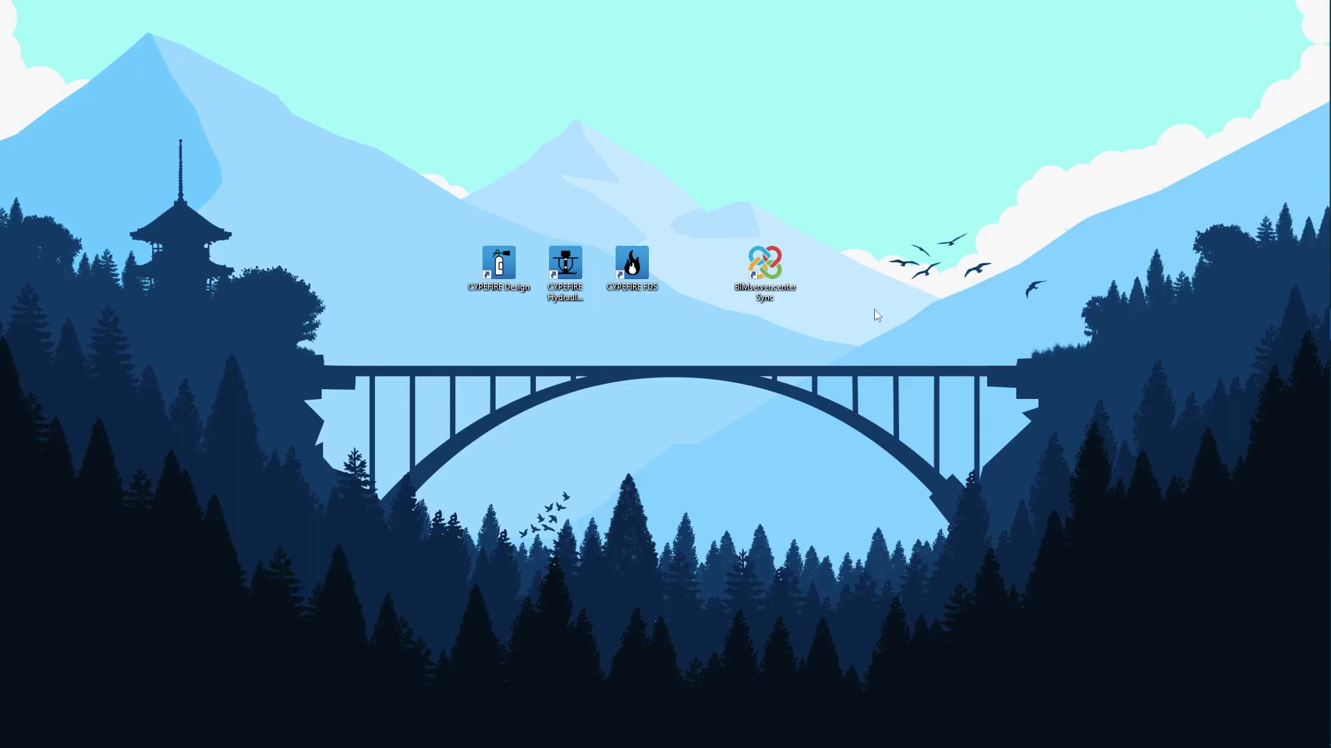
double_click(578, 309)
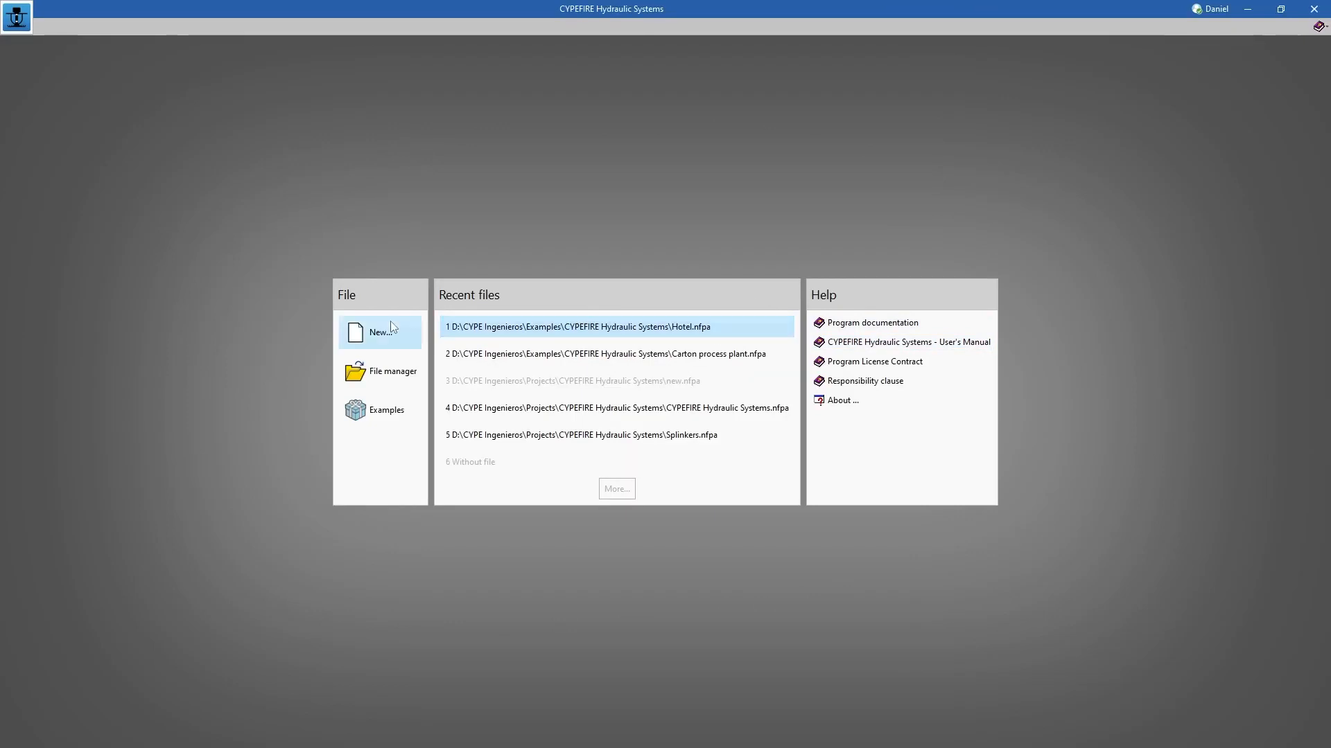
left_click(724, 327)
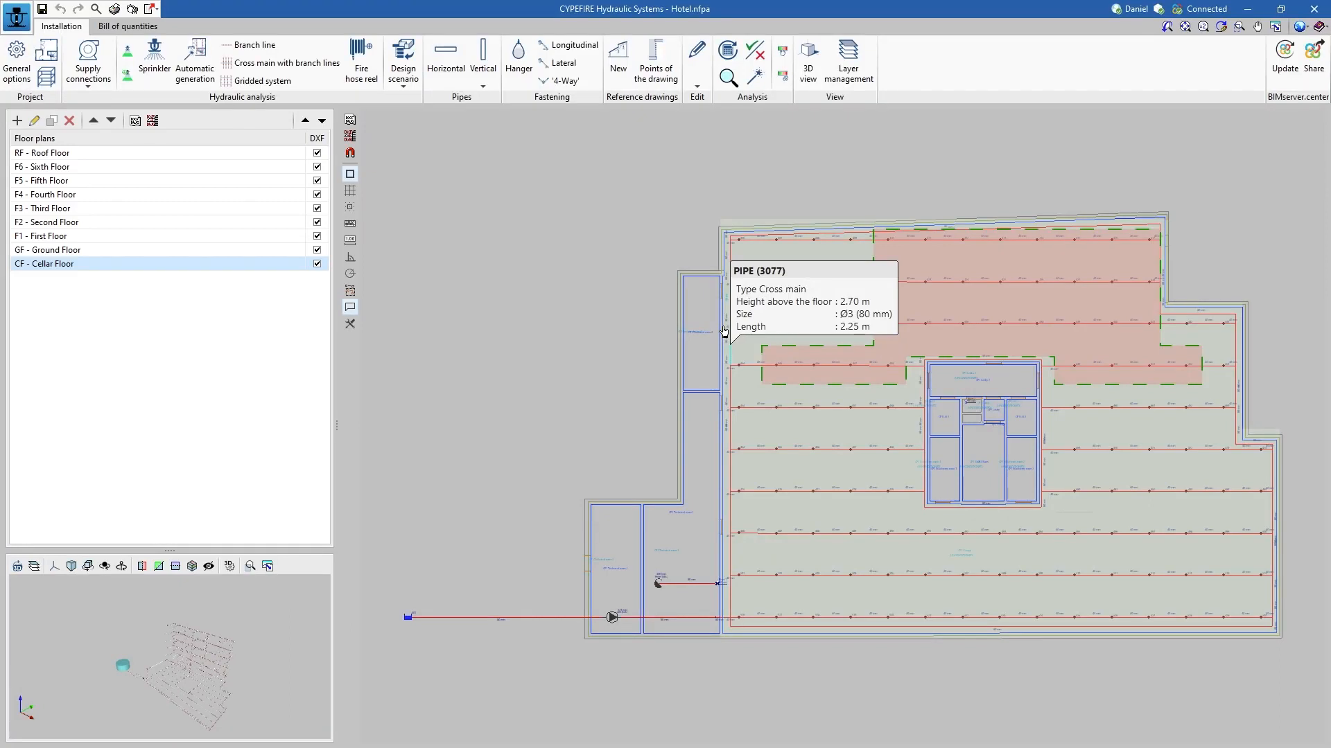
- Turn on the visibility of the BIM model in the 3D view of the hotel project
middle_click_drag(600, 367, 556, 341)
scroll(475, 385, "down", 1)
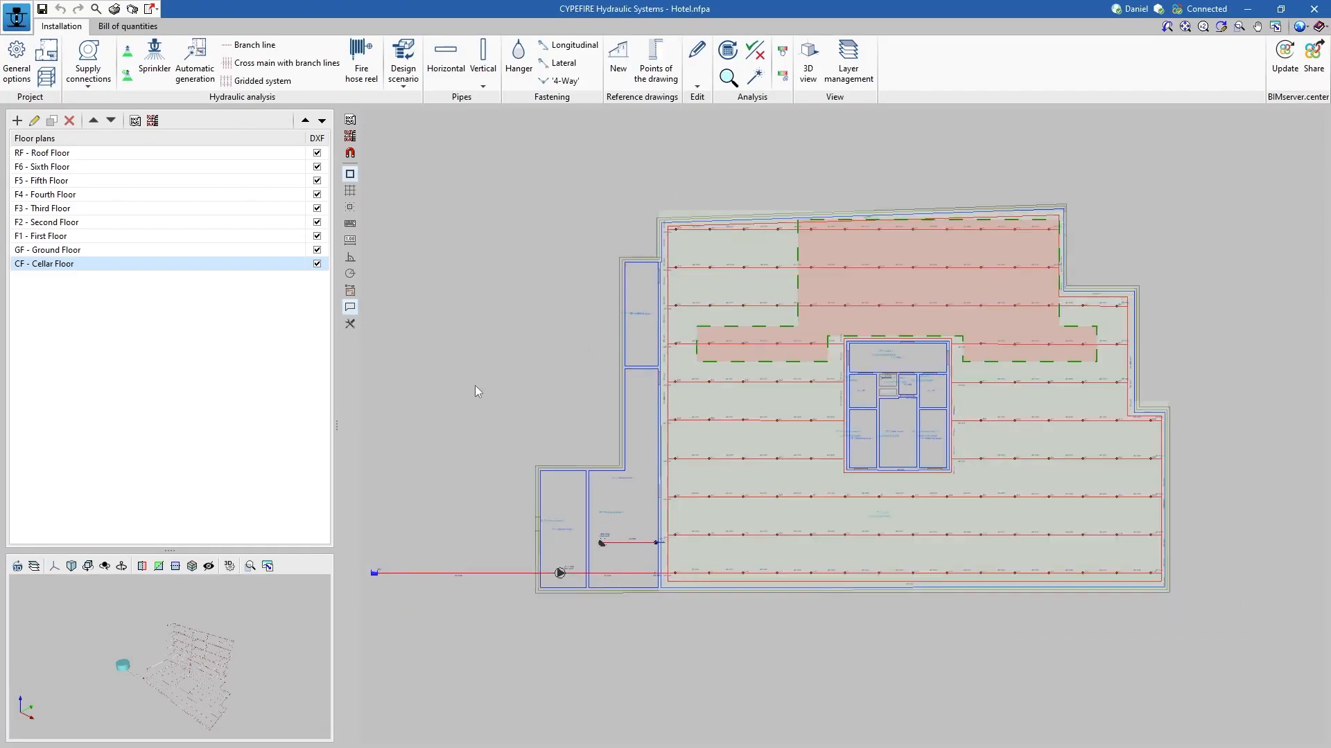
middle_click_drag(496, 371, 511, 388)
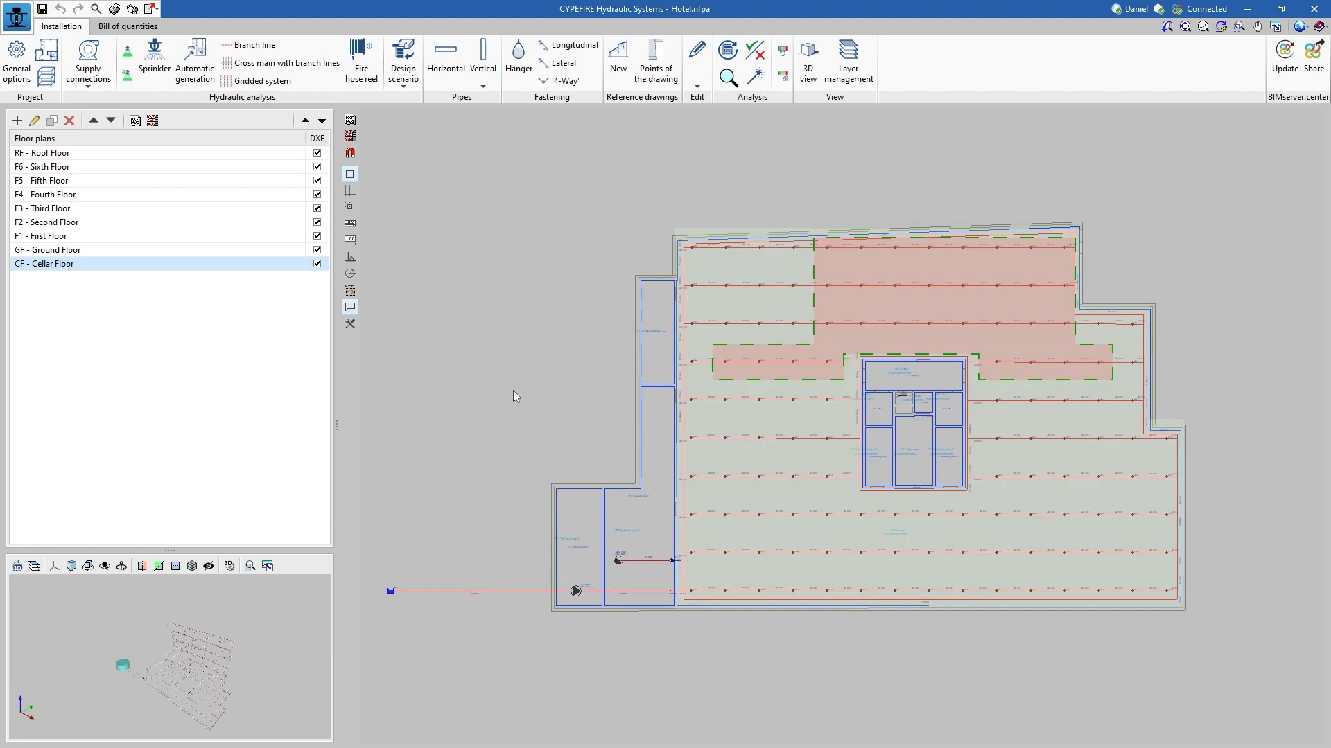
left_click(33, 566)
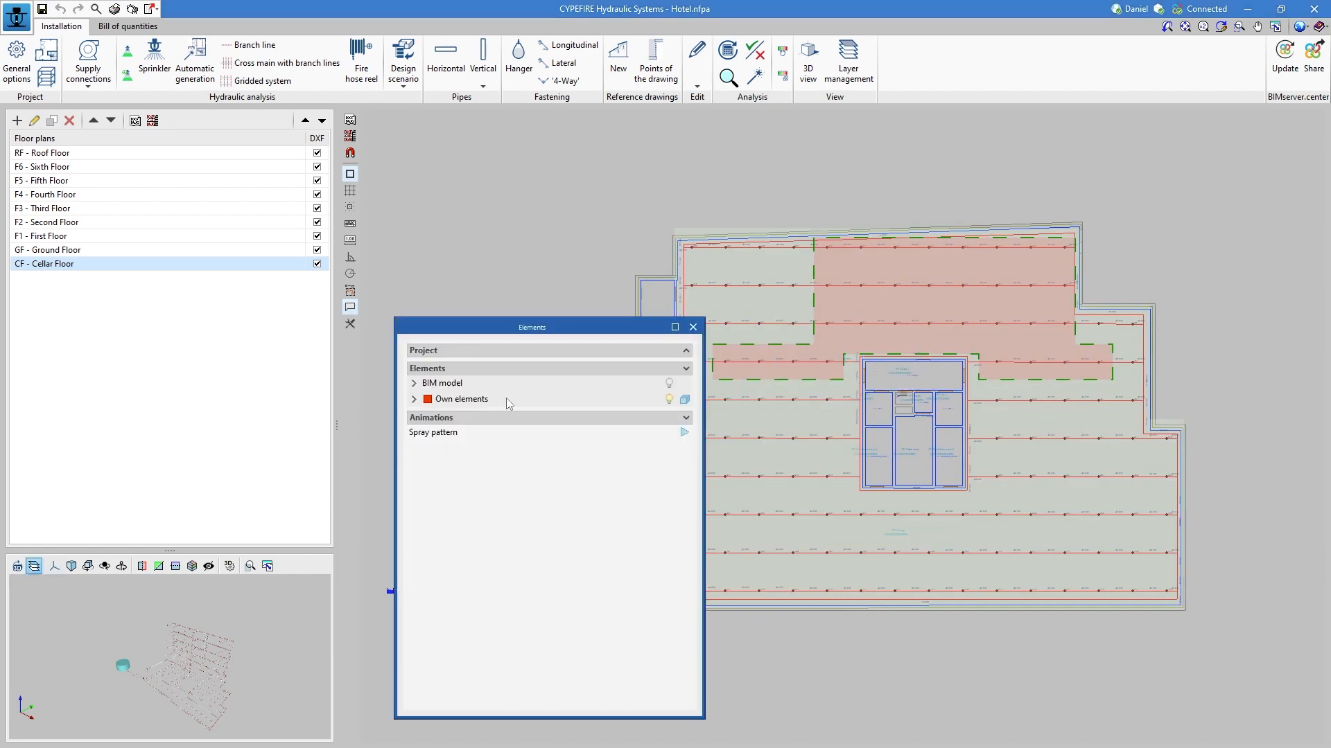
left_click(669, 383)
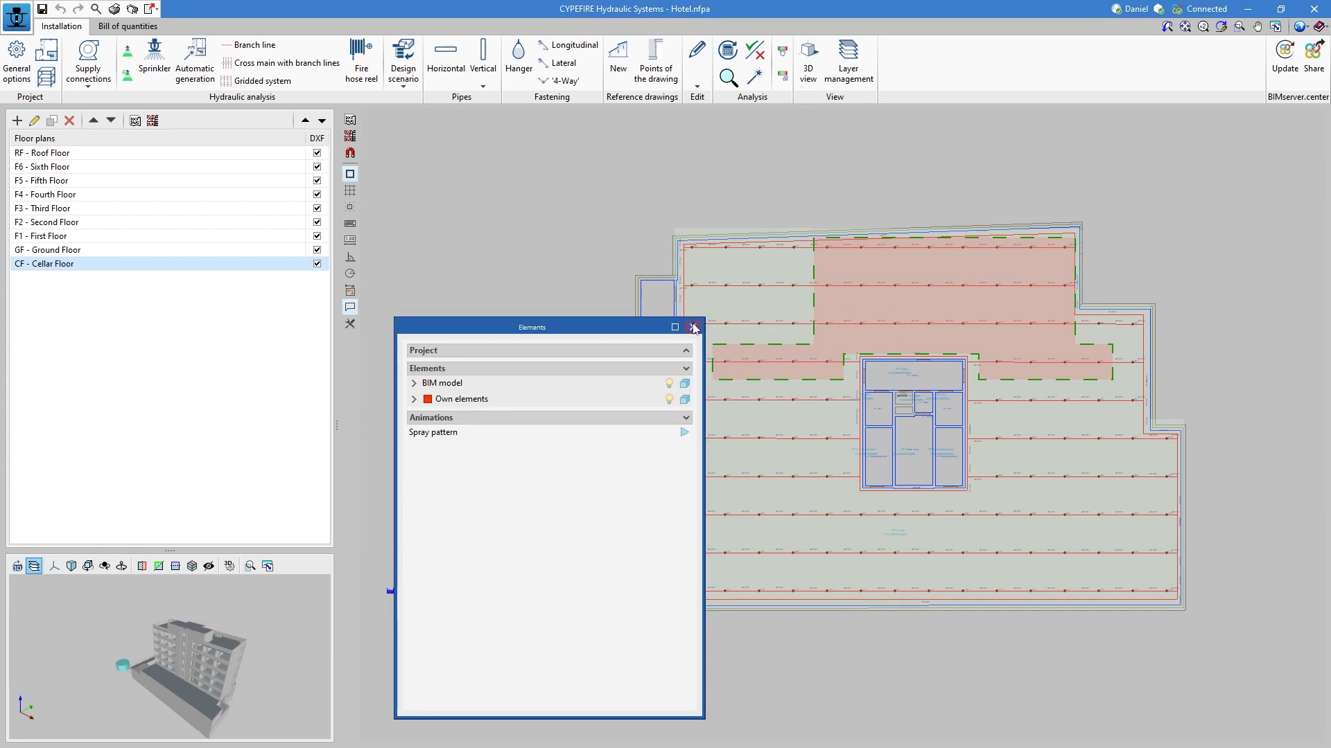
left_click(693, 327)
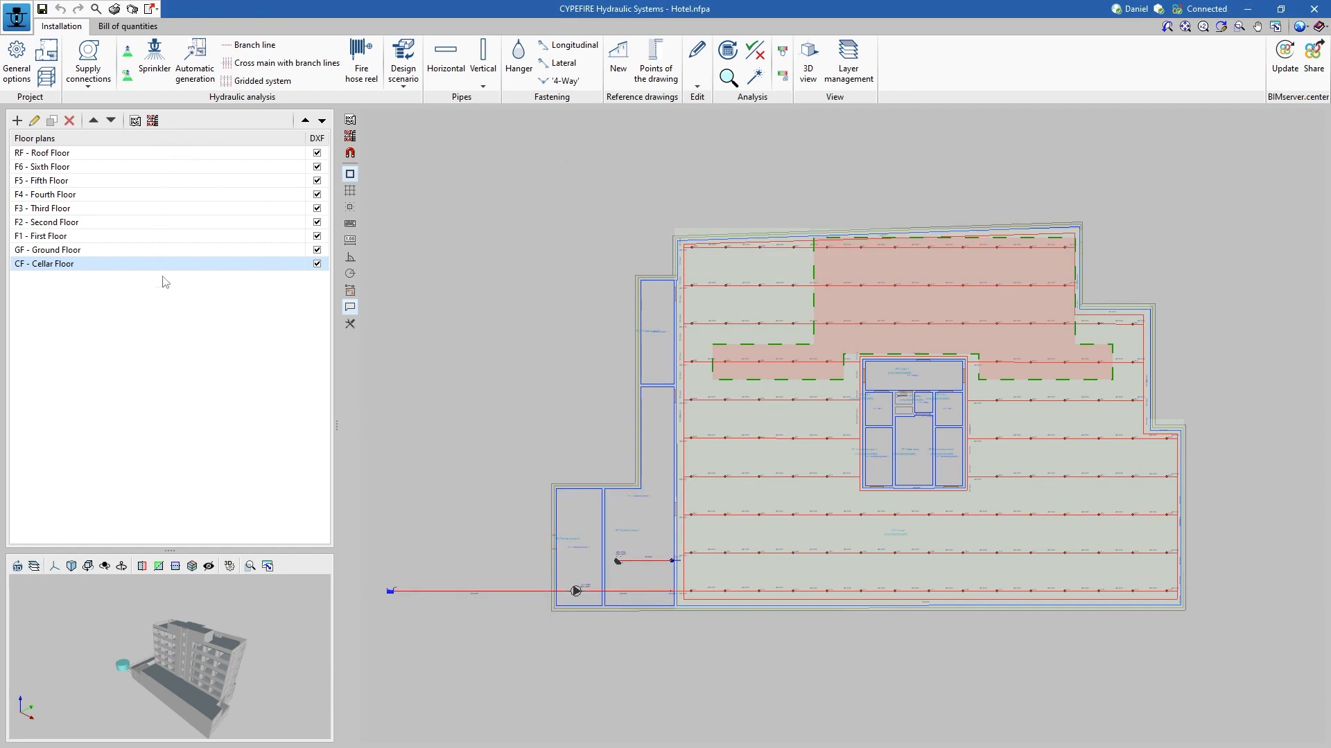
mouse_move(233, 651)
left_mouse_down()
mouse_move(279, 638)
mouse_move(219, 648)
left_mouse_up()
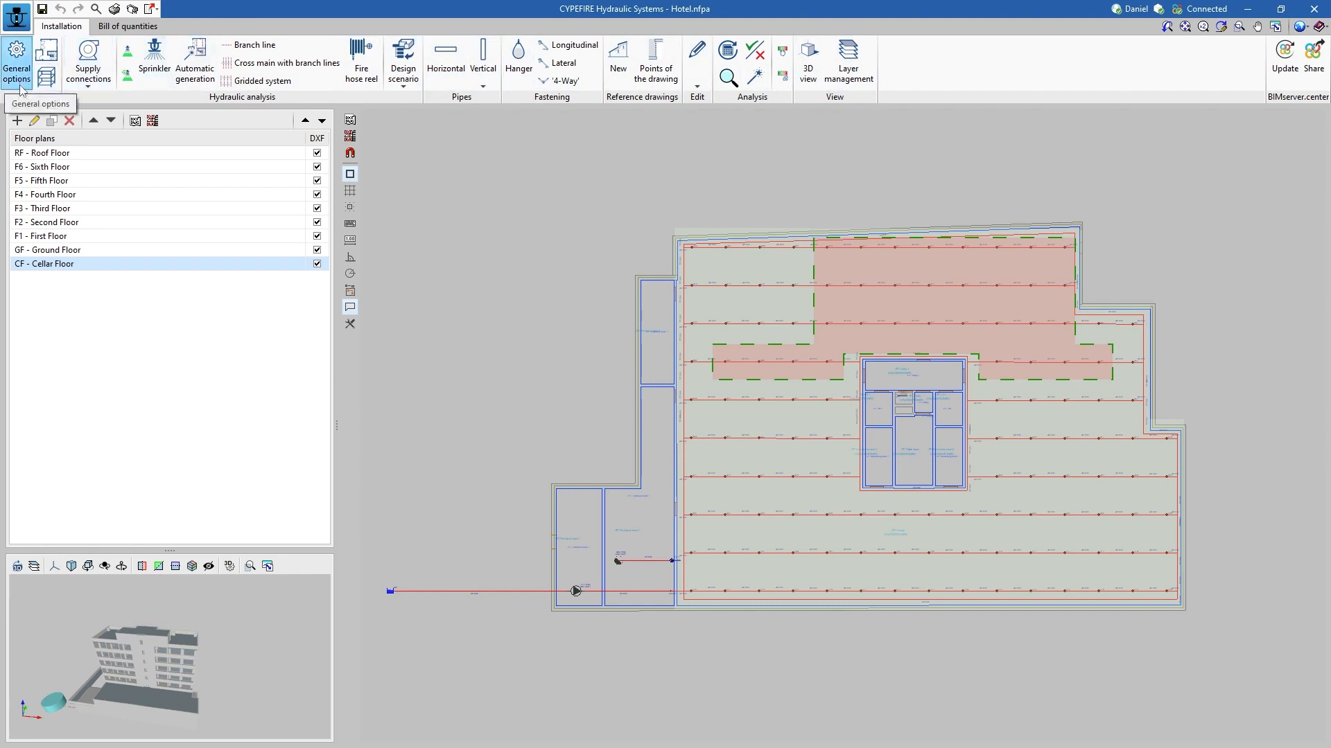
- Open the project's general options and look at the NFPA 13:2022 code import without carrying it out
left_click(17, 63)
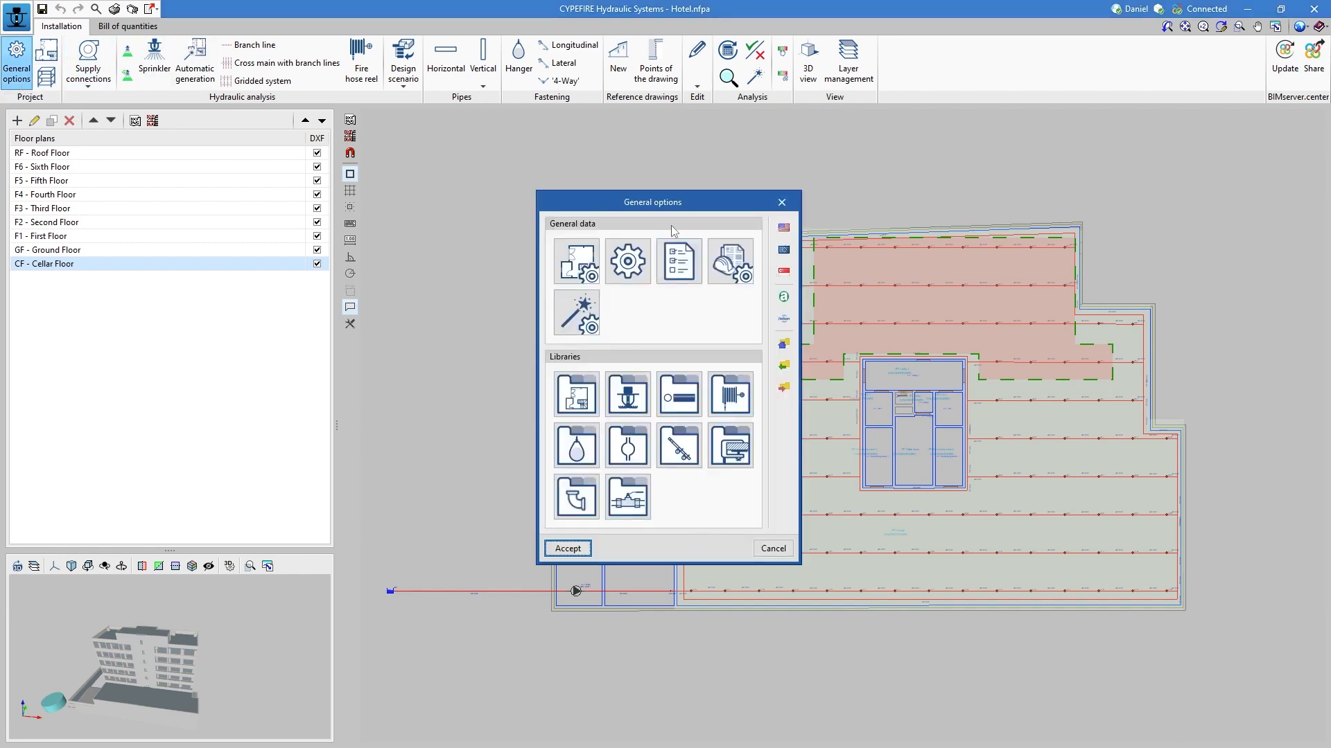
left_click_drag(678, 211, 671, 183)
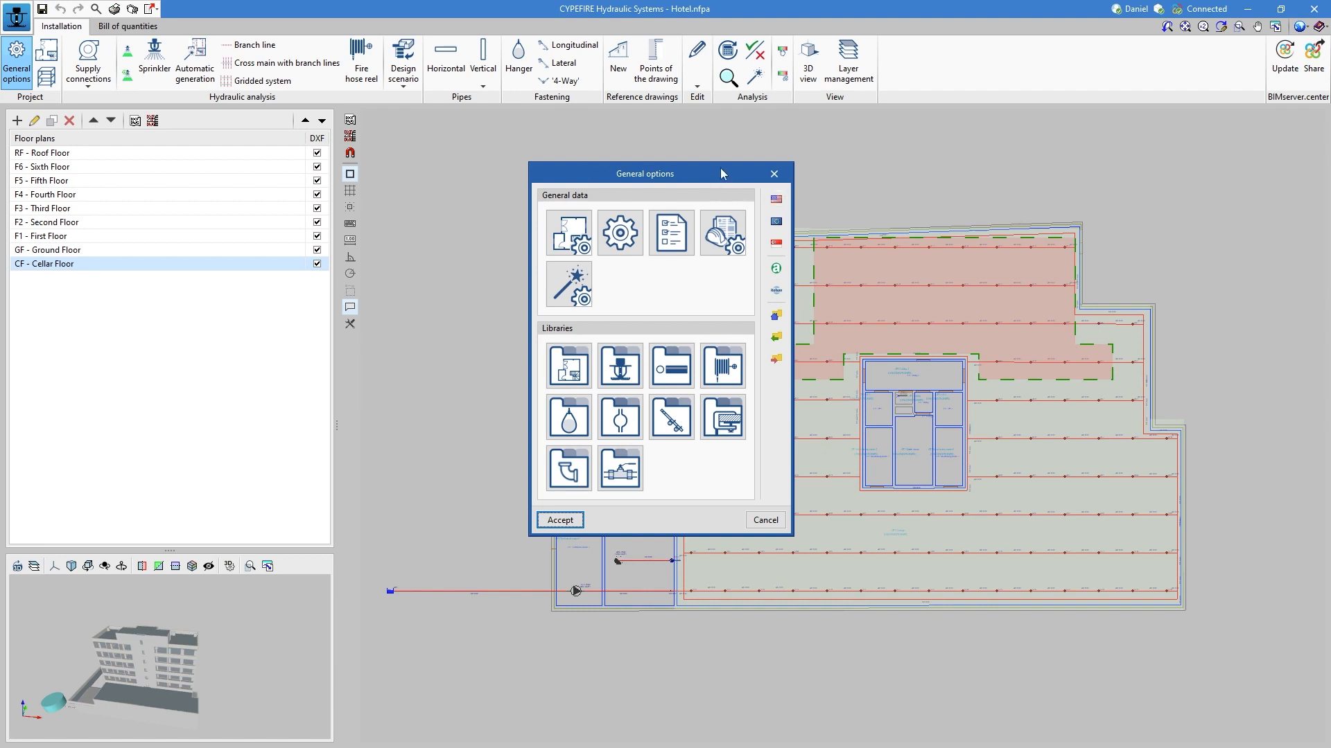
left_click_drag(721, 174, 710, 159)
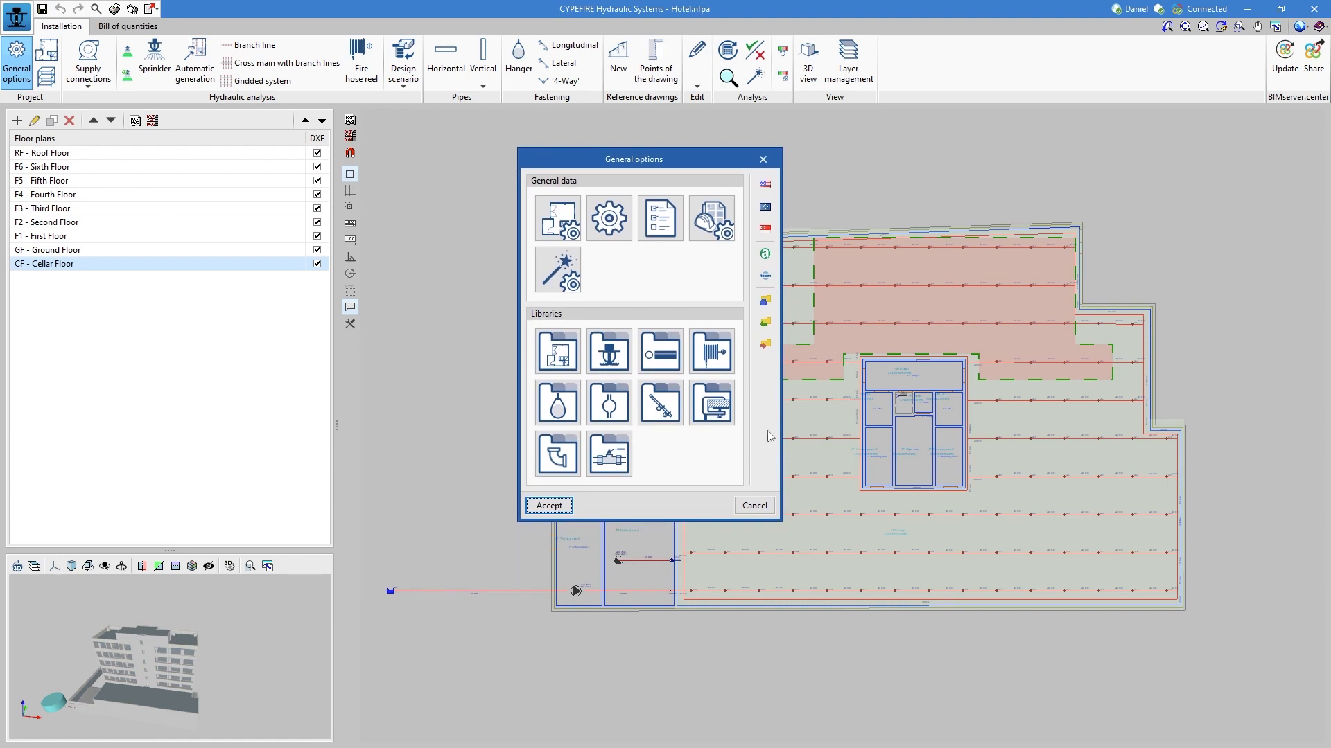
left_click(765, 185)
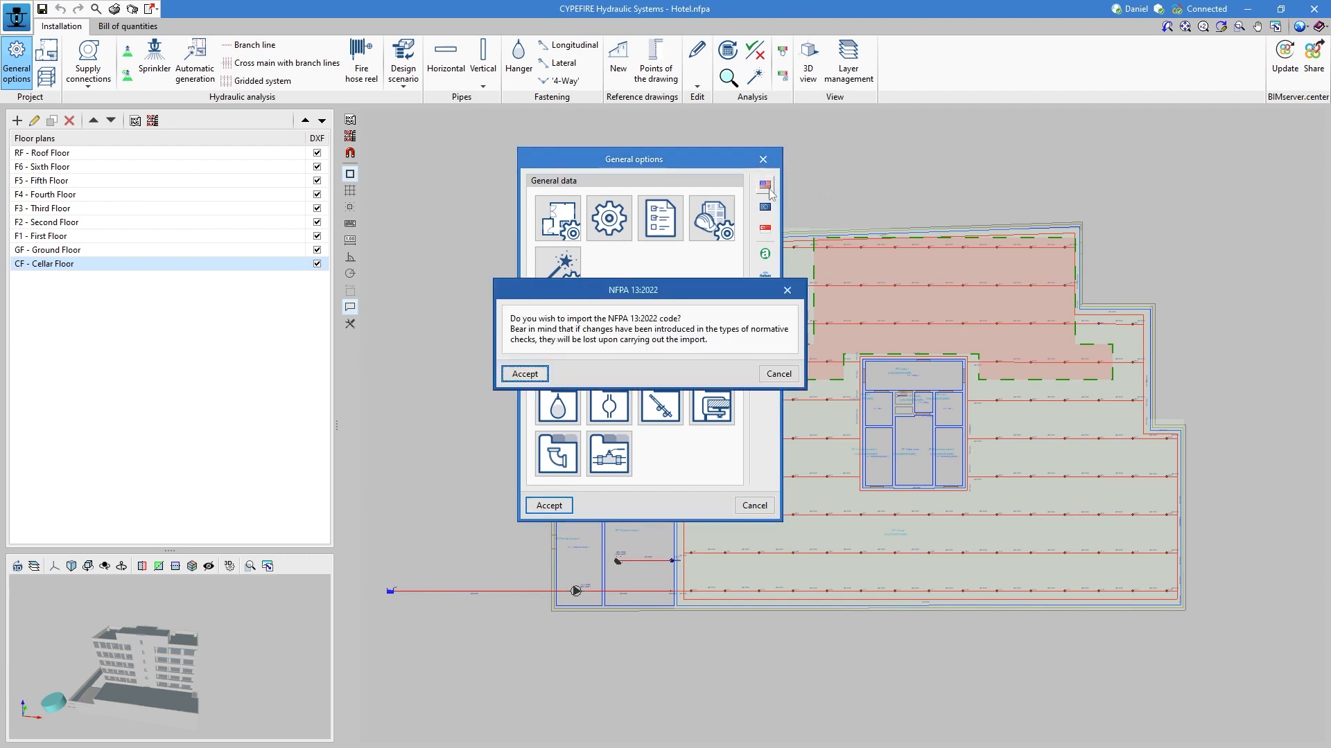
left_click(787, 292)
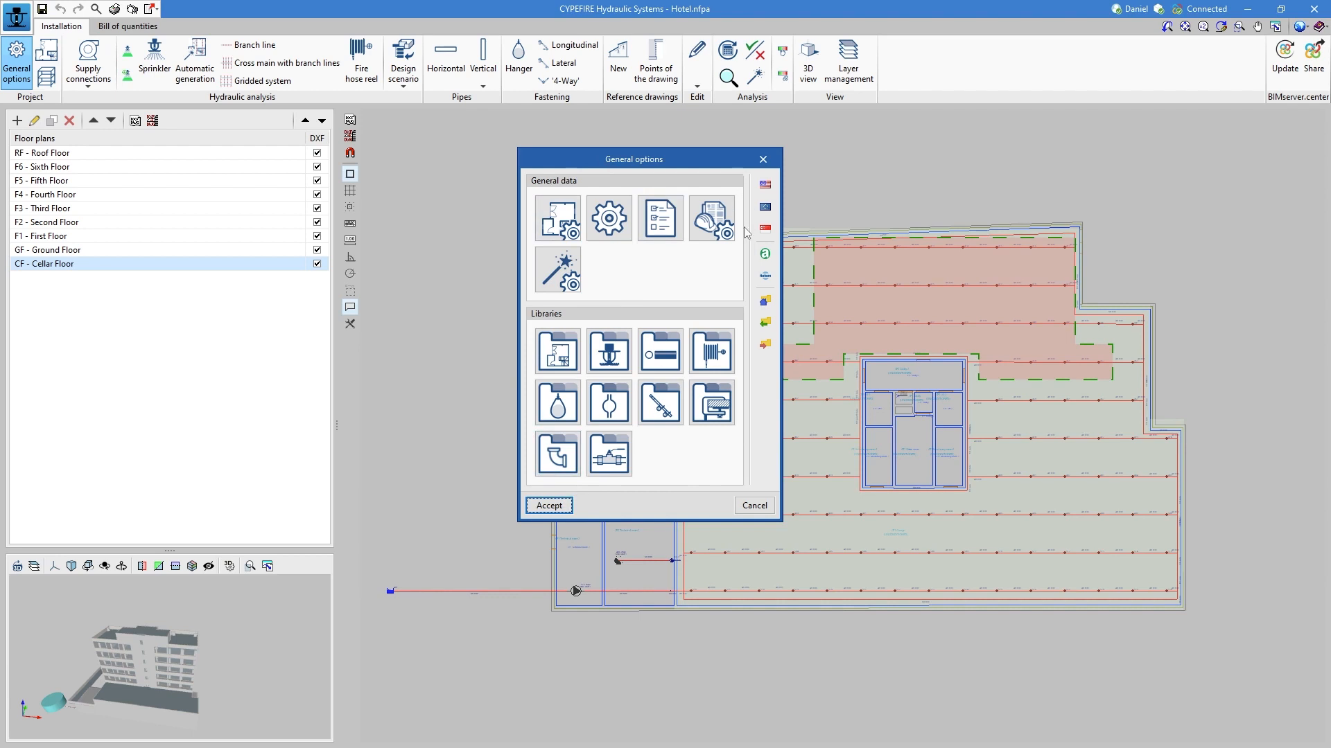
- Open the space requirements for "Light Hazard - Noncombustible unobstructed" and inspect the standard sprinkler check for maximum distance between sprinklers
left_click(563, 232)
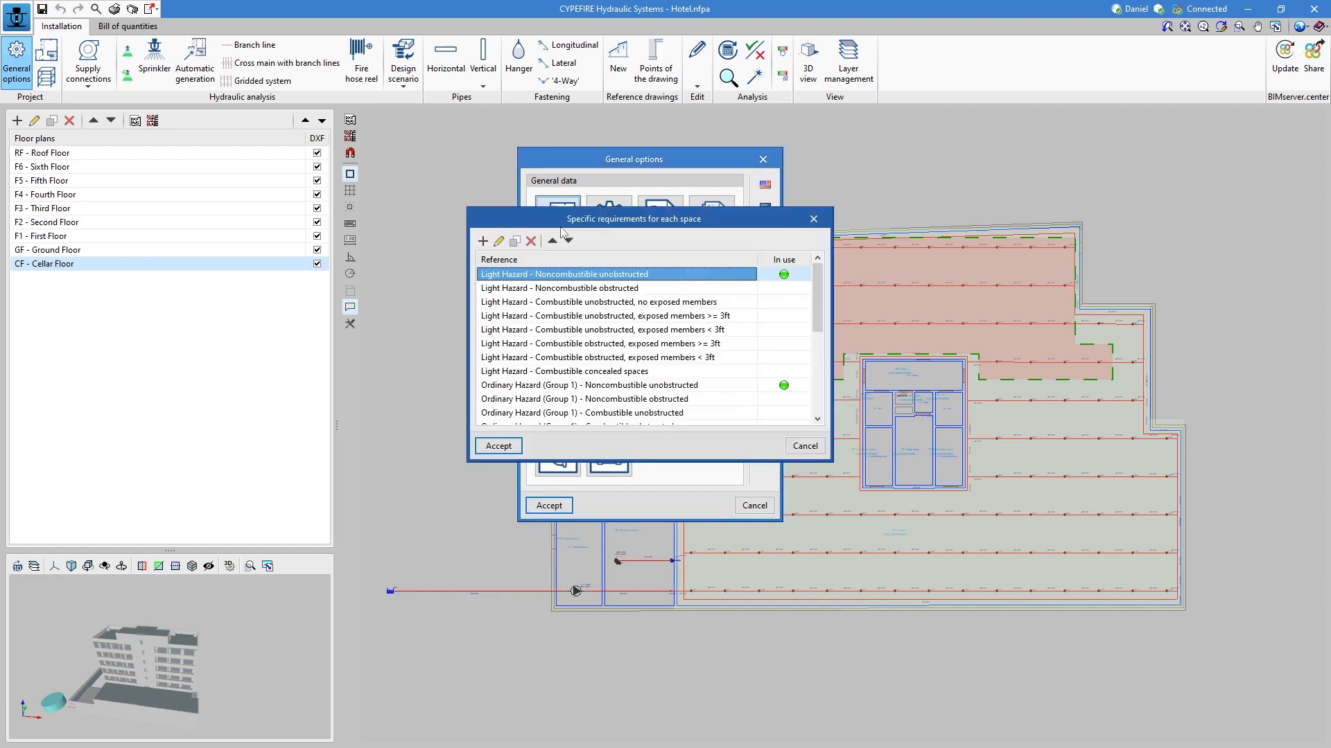
left_click(498, 241)
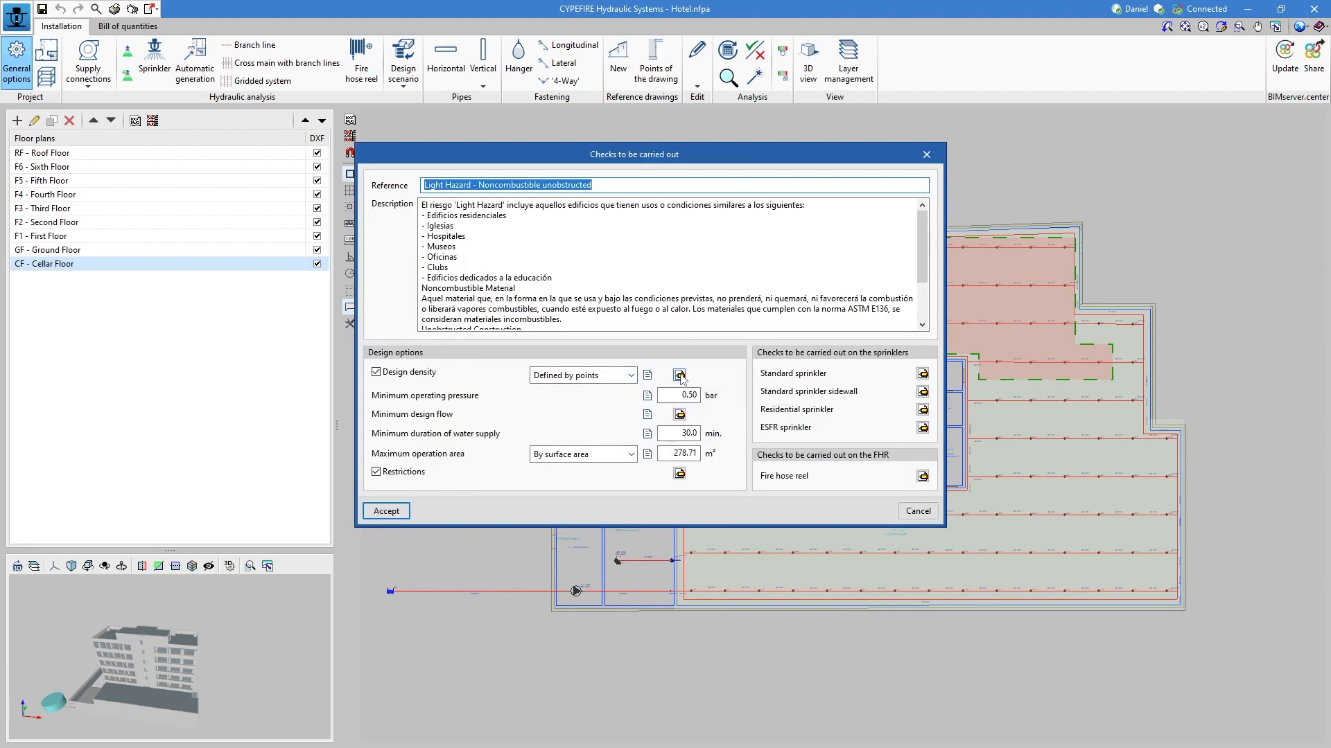
left_click(923, 375)
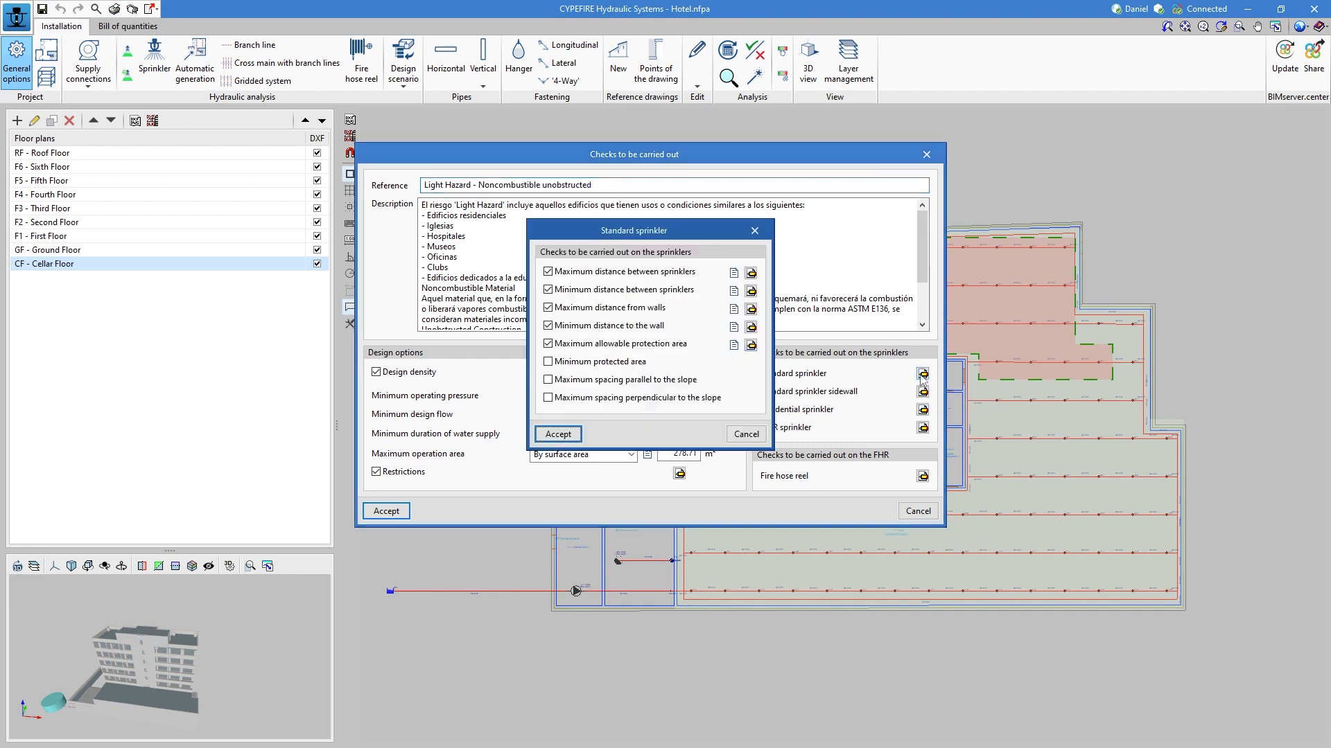
left_click_drag(660, 230, 615, 199)
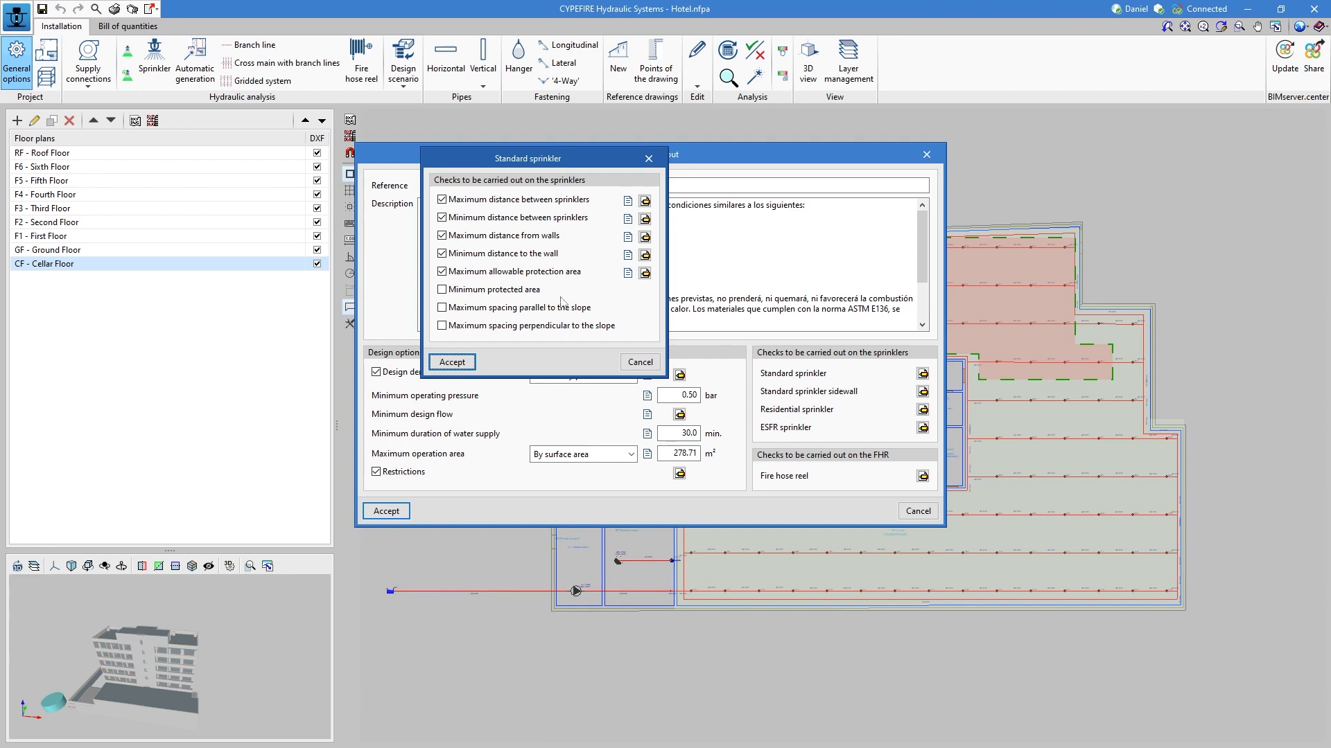
left_click(643, 202)
left_click(853, 178)
left_click(650, 204)
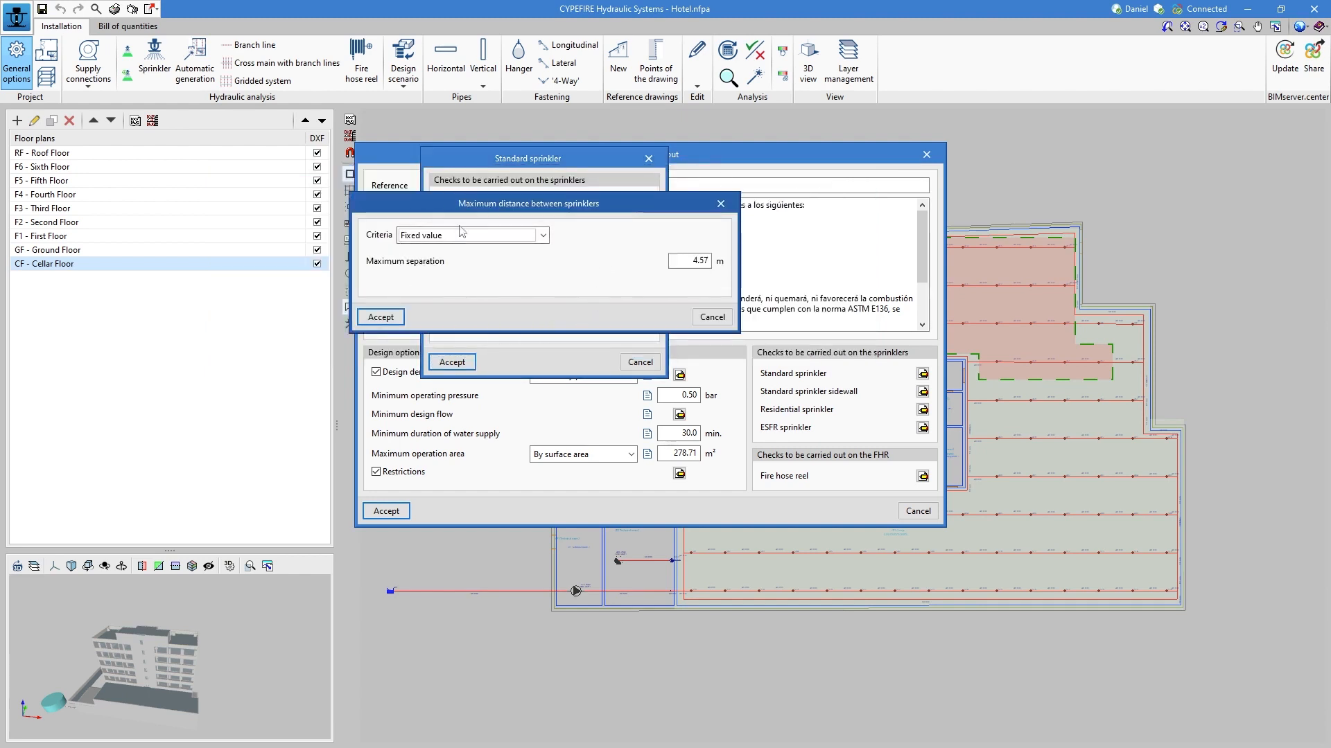
- Close the space requirement checks without accepting them and look at the project data form
left_click(721, 204)
left_click(649, 161)
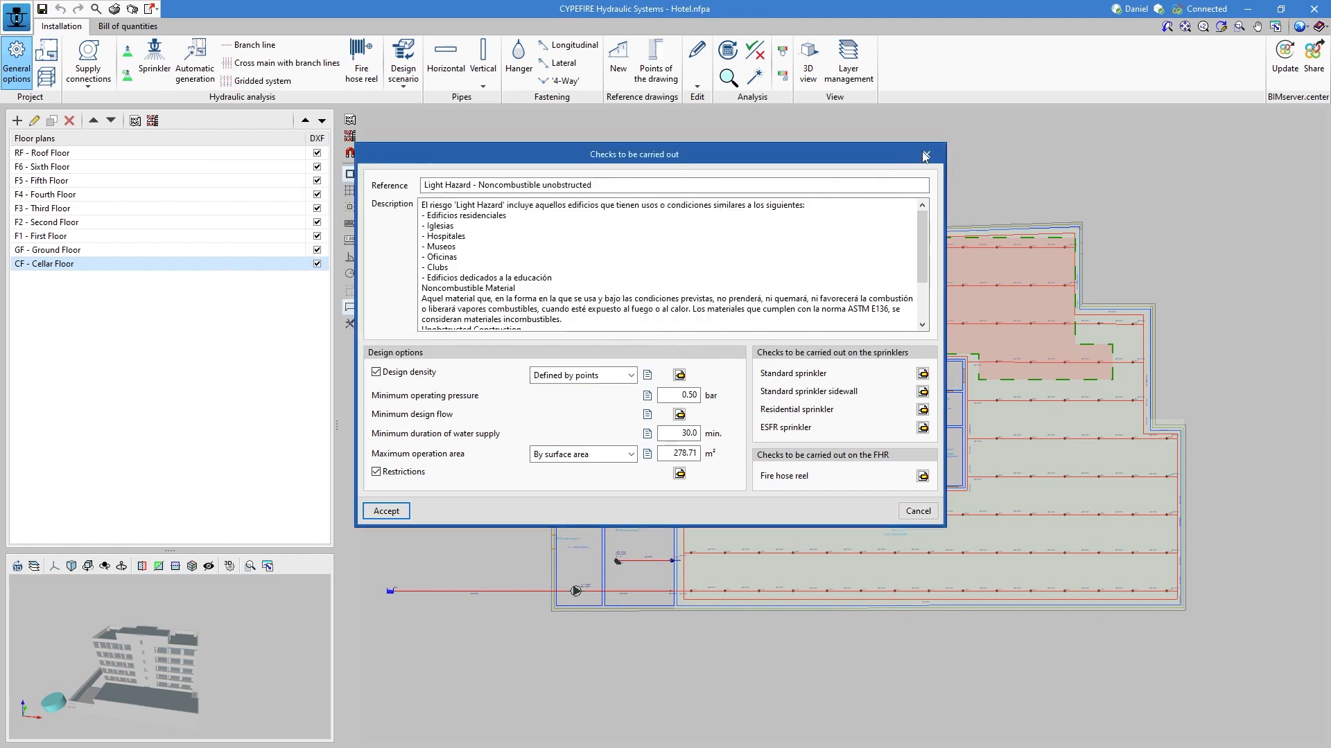
left_click(926, 154)
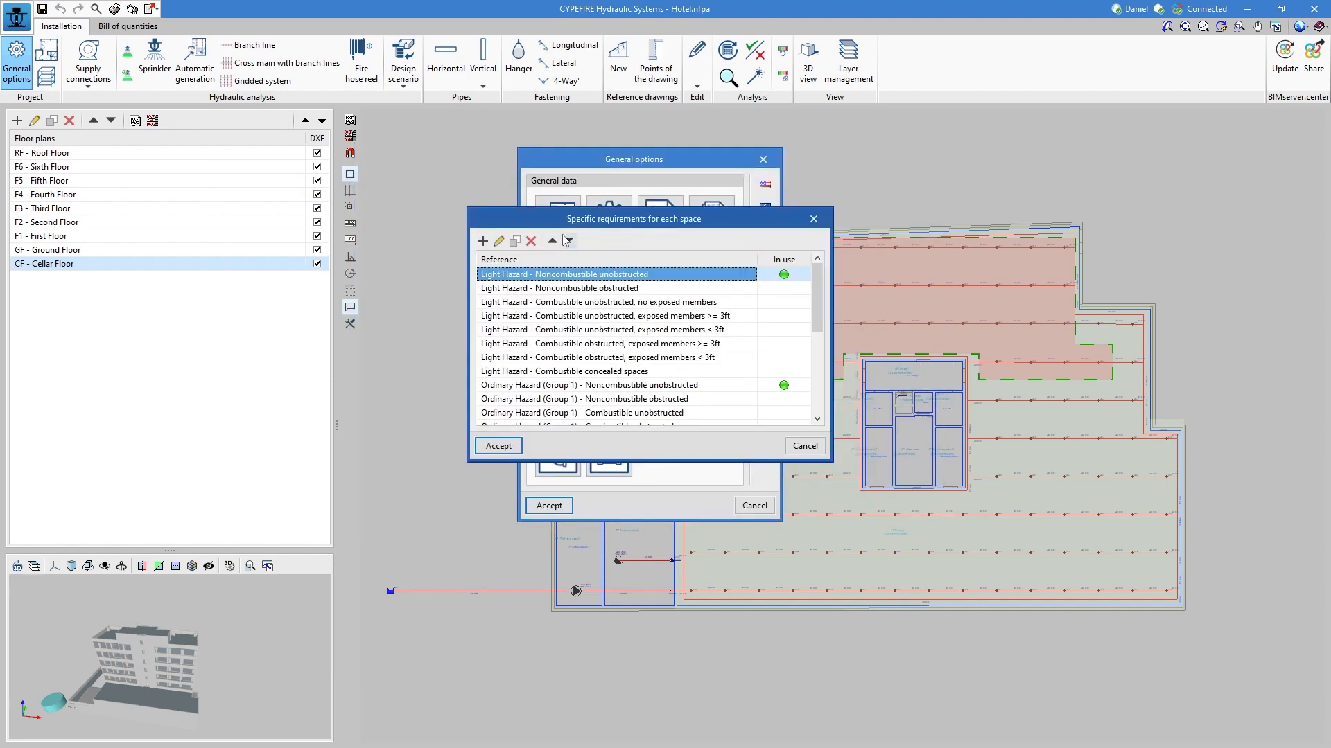
key("Escape")
left_click(673, 224)
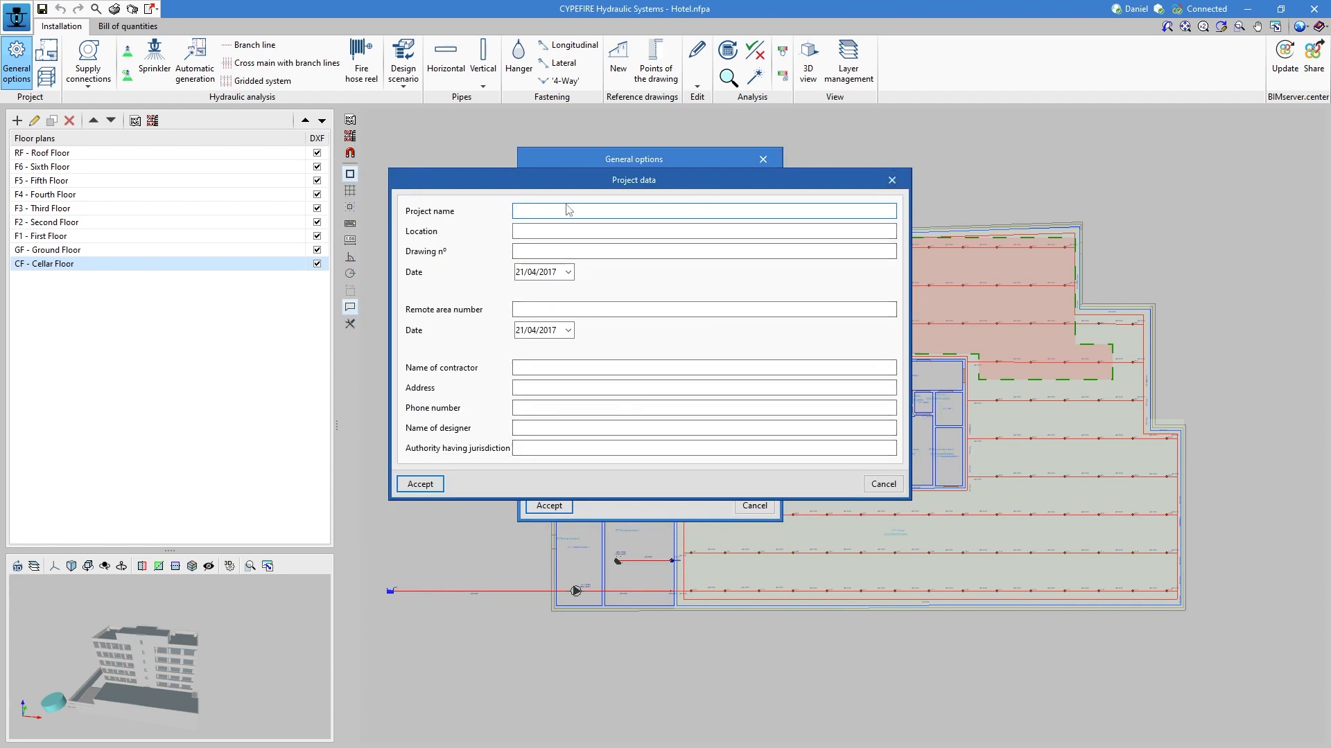
left_click(892, 180)
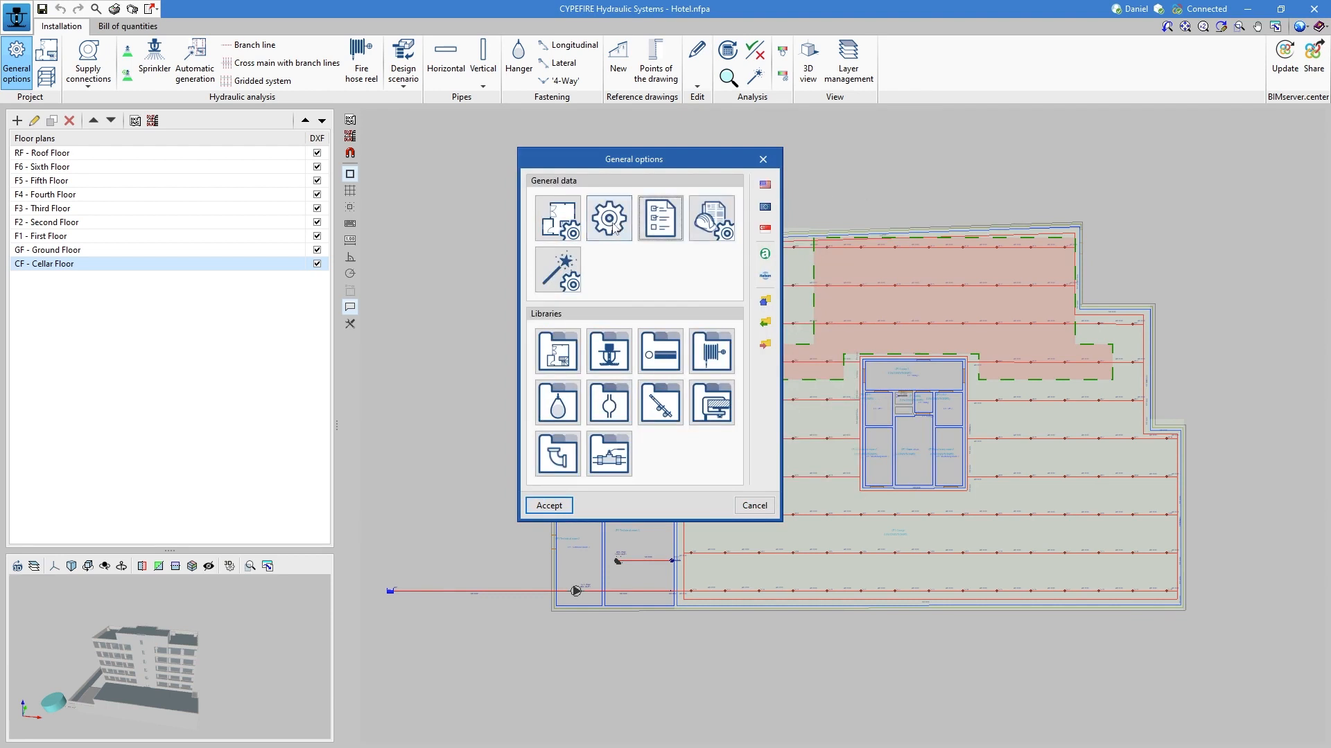
- Review the general design data of the project, including the available calculation equations
left_click(612, 223)
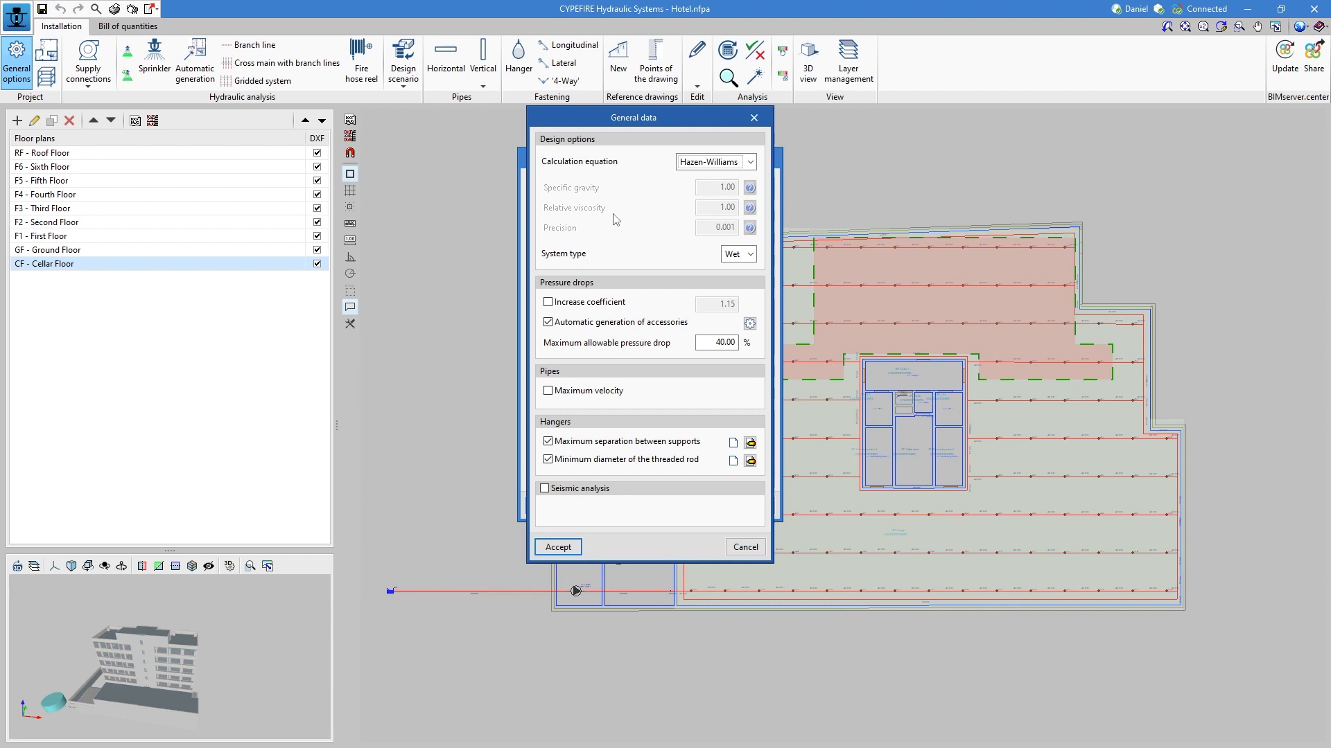
left_click(751, 162)
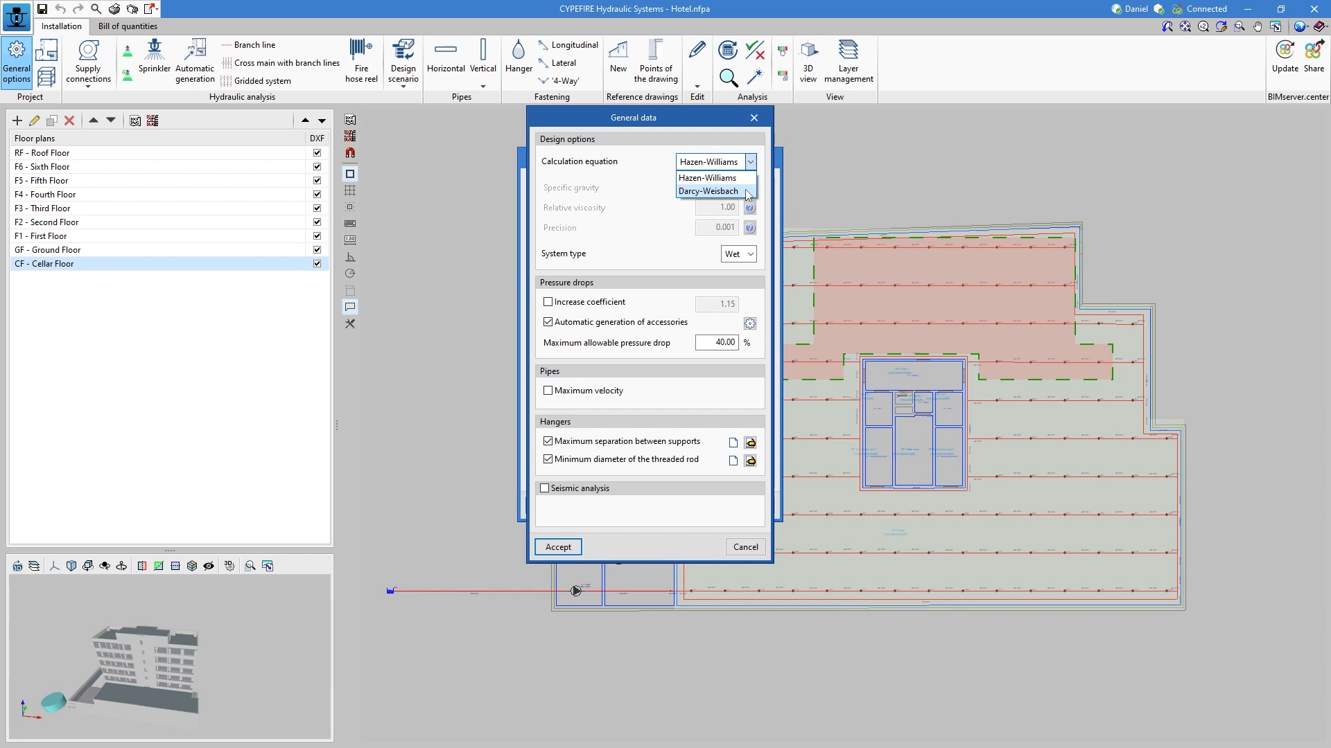
left_click(705, 254)
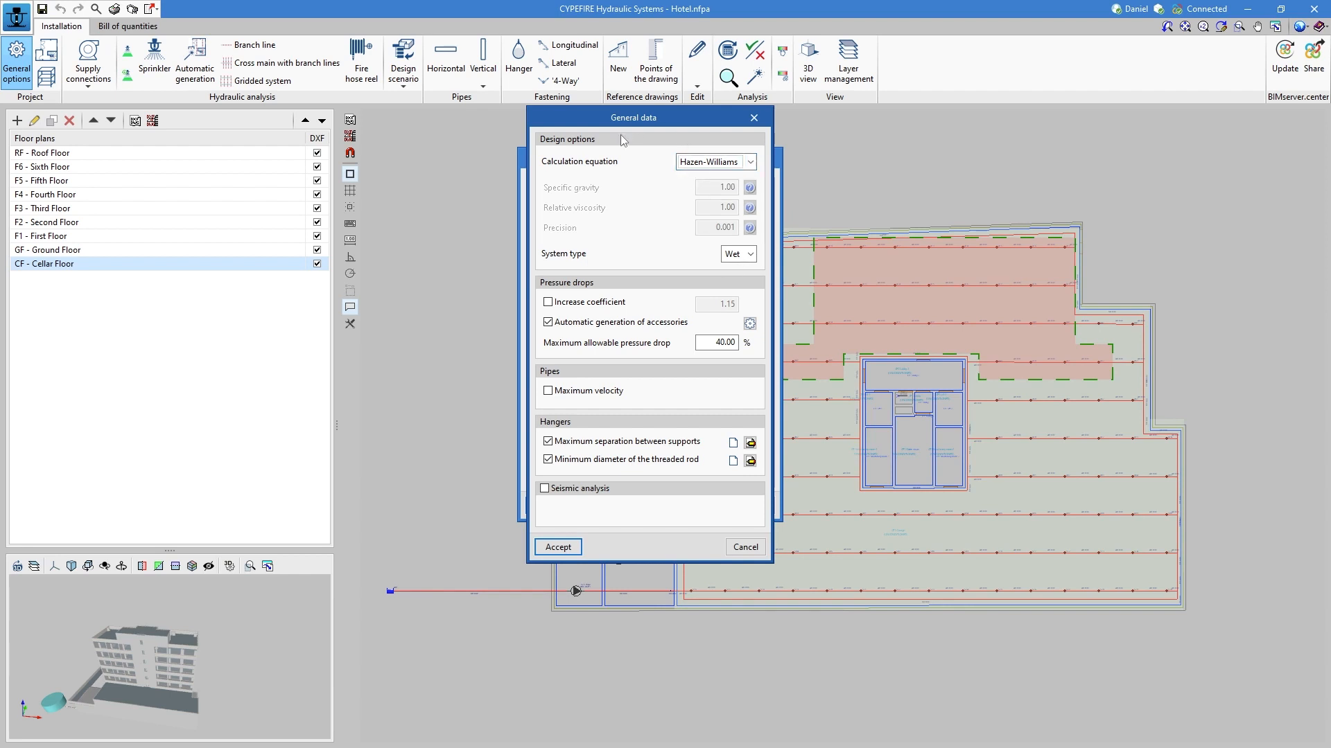
left_click(754, 118)
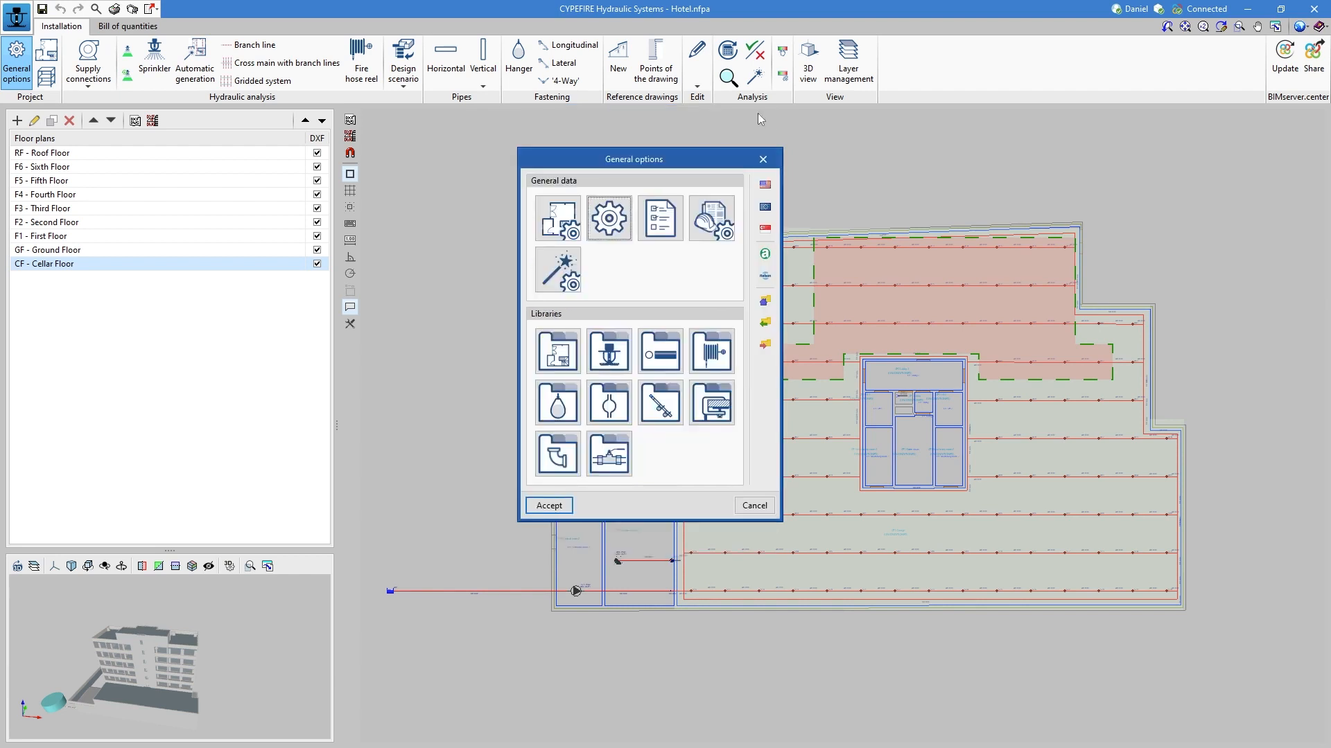
- Open the library of sprinkler types and look at the sprinklers defined in the project
left_click(609, 351)
left_click(779, 237)
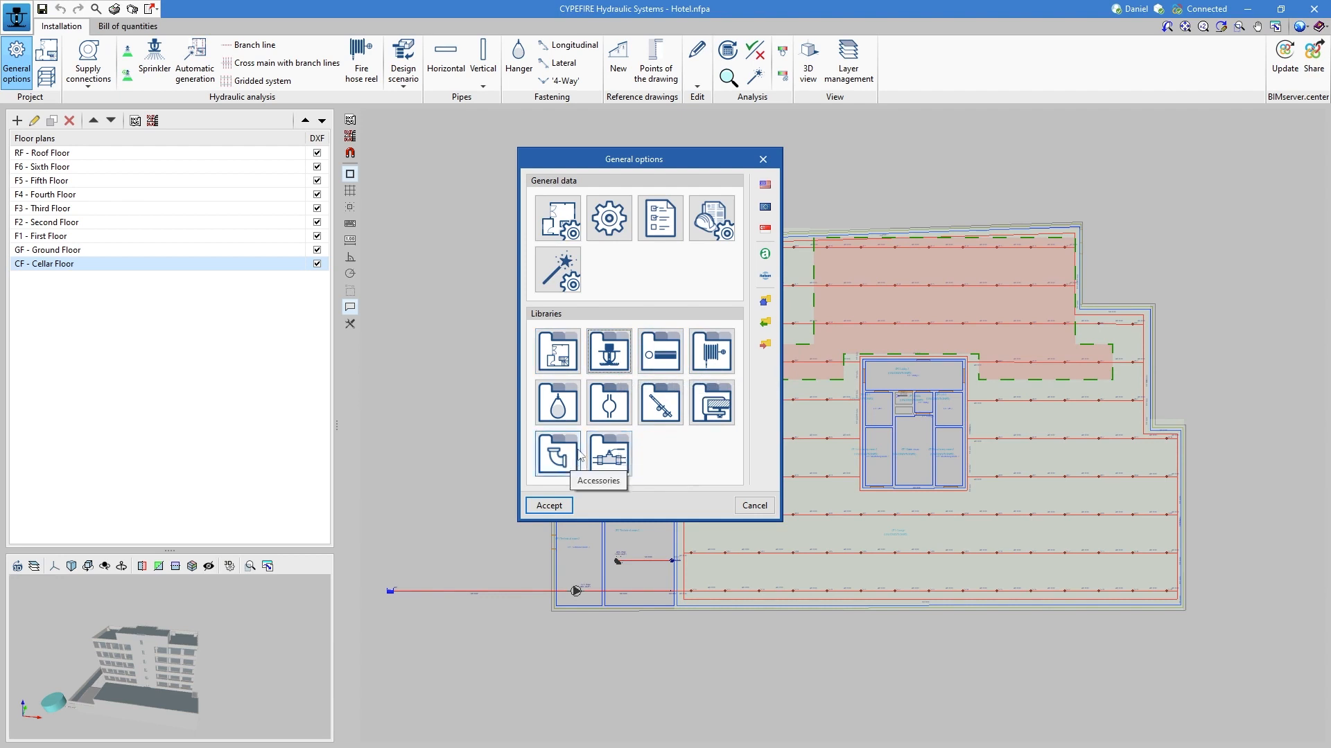
left_click(619, 369)
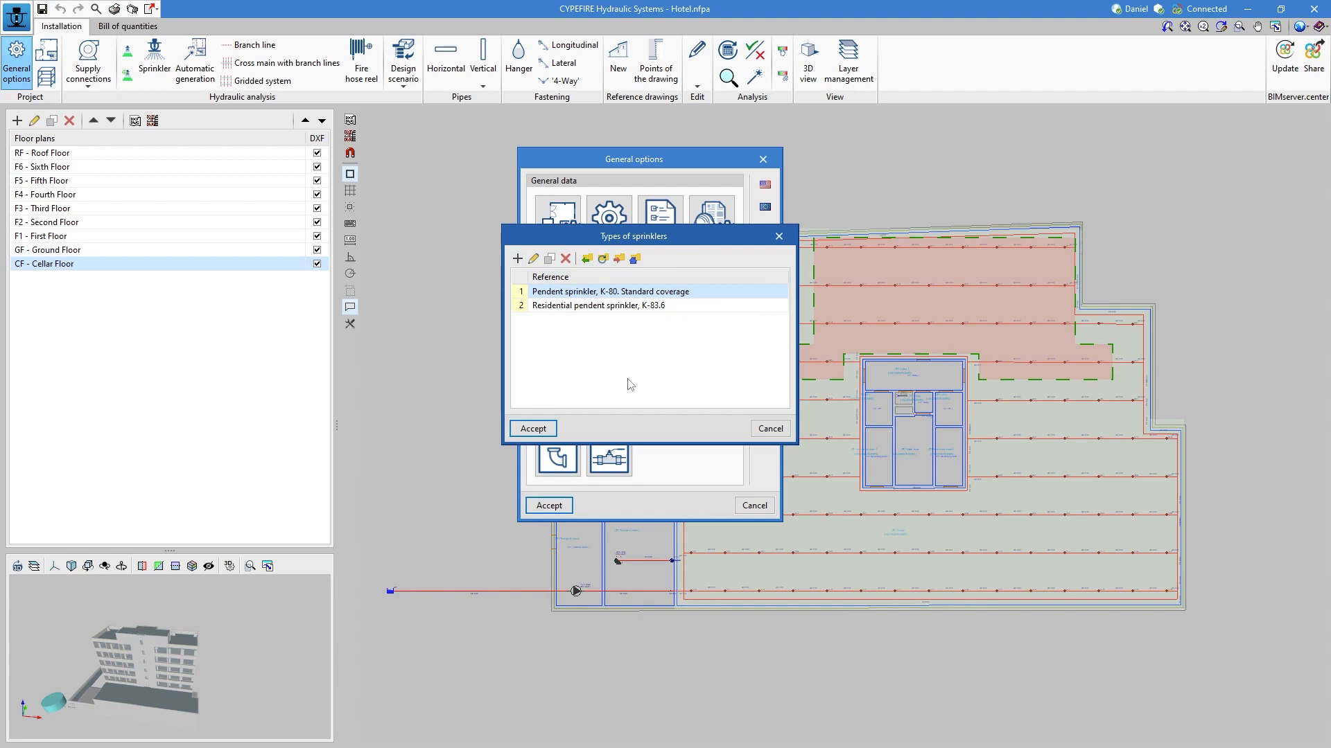
left_click_drag(726, 236, 645, 235)
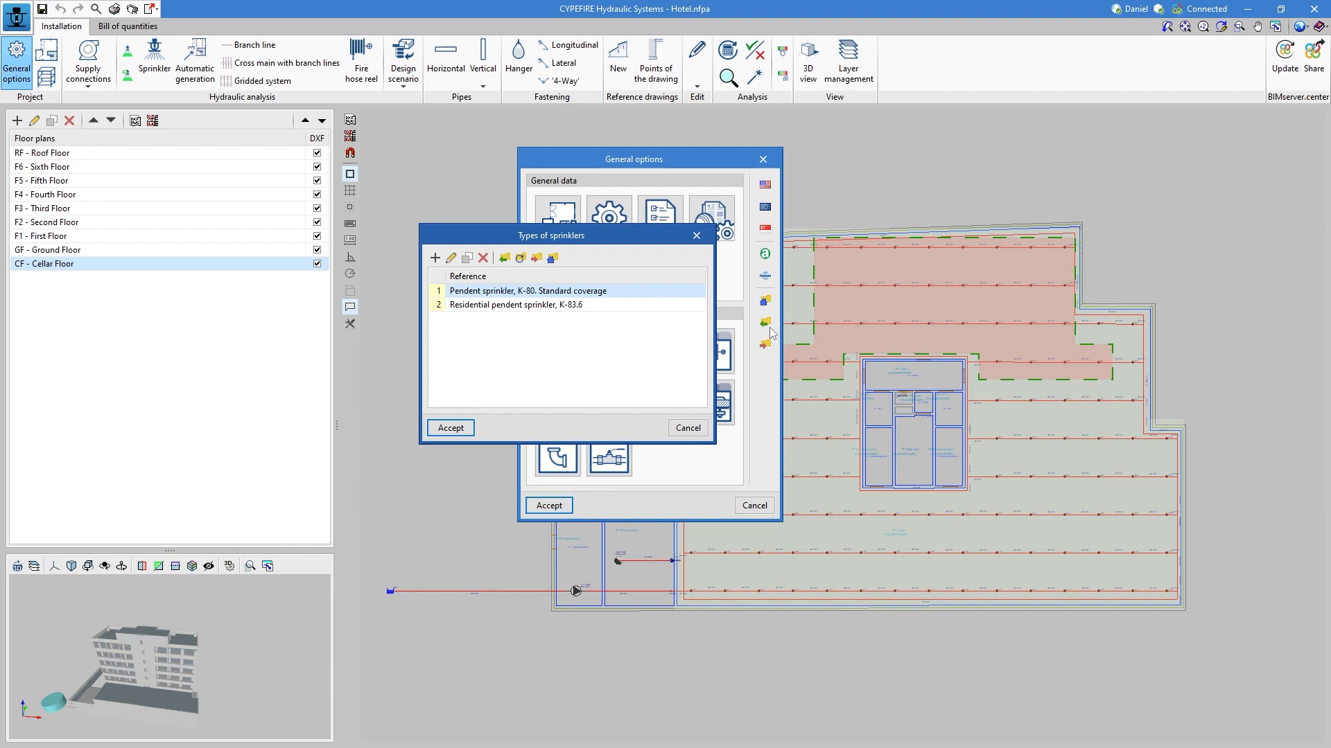
left_click_drag(598, 236, 666, 258)
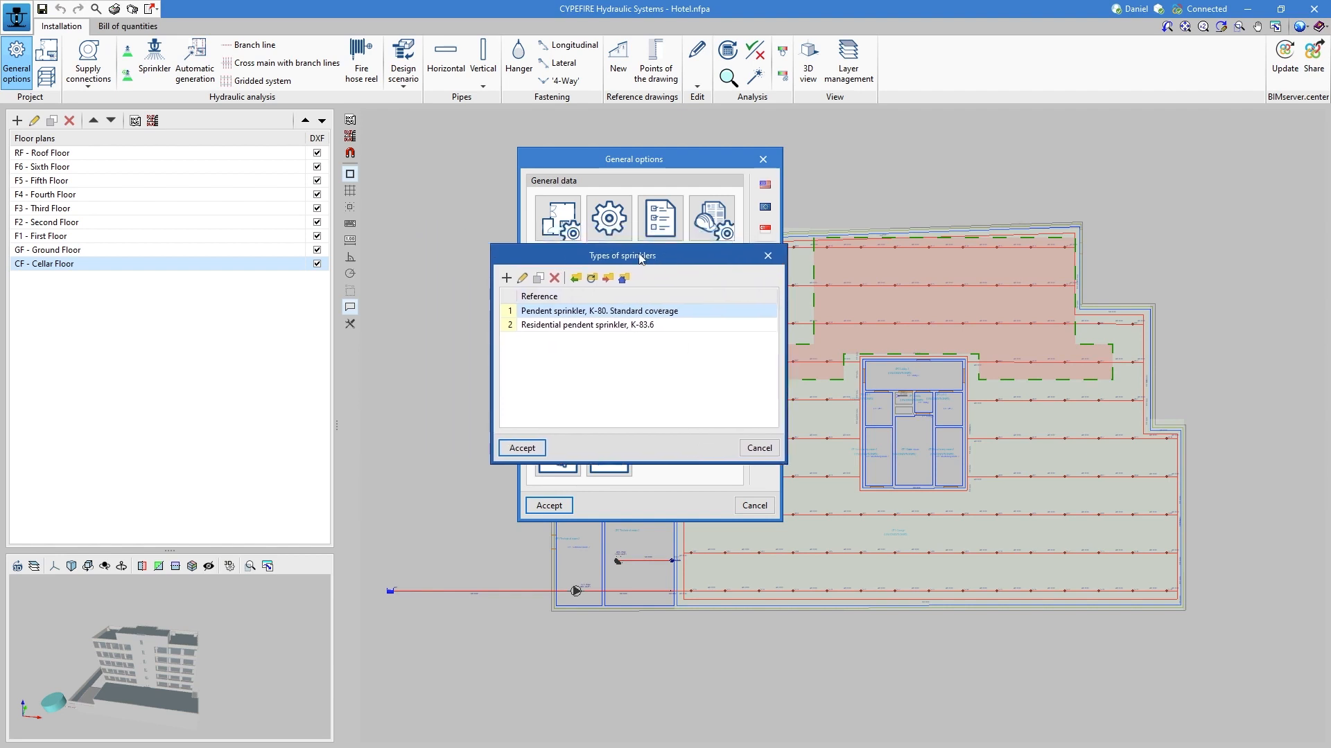
- Open the "Pendent sprinkler, K-80. Standard coverage" definition and examine the available sprinkler types
left_click(523, 278)
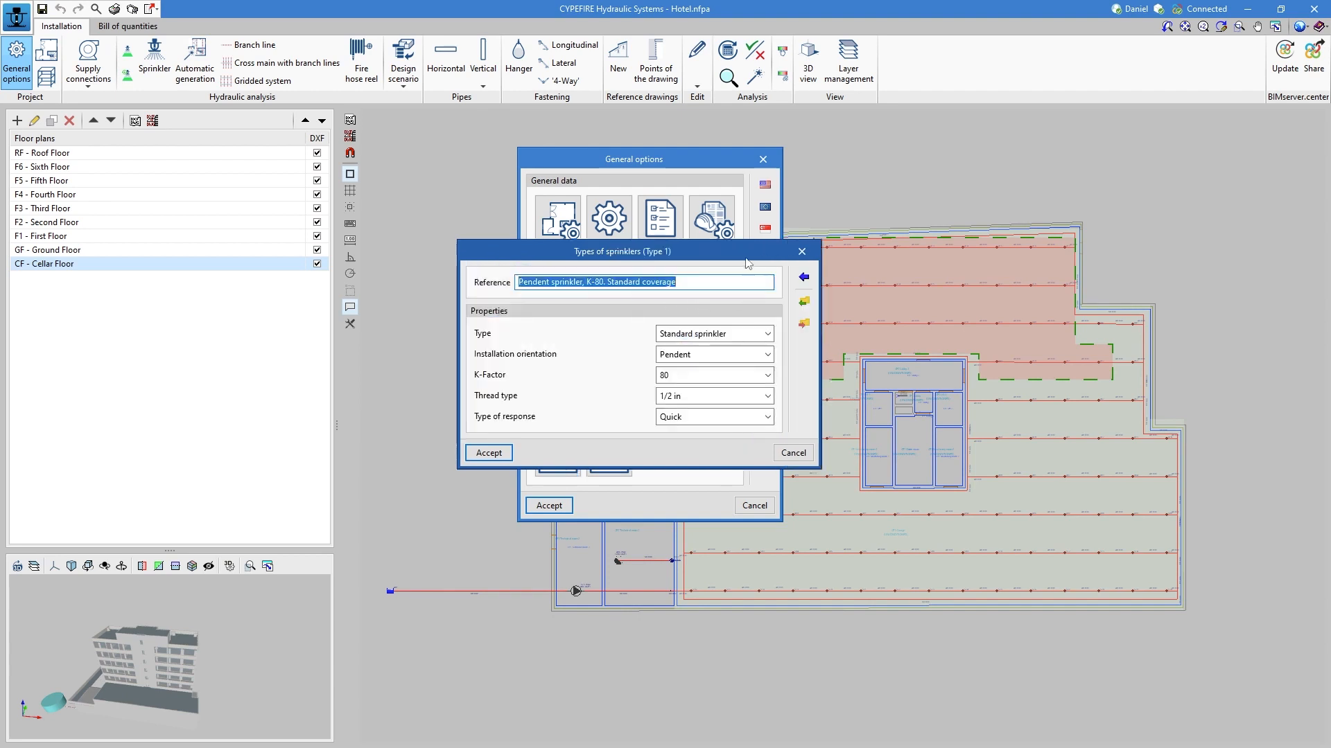
left_click(763, 334)
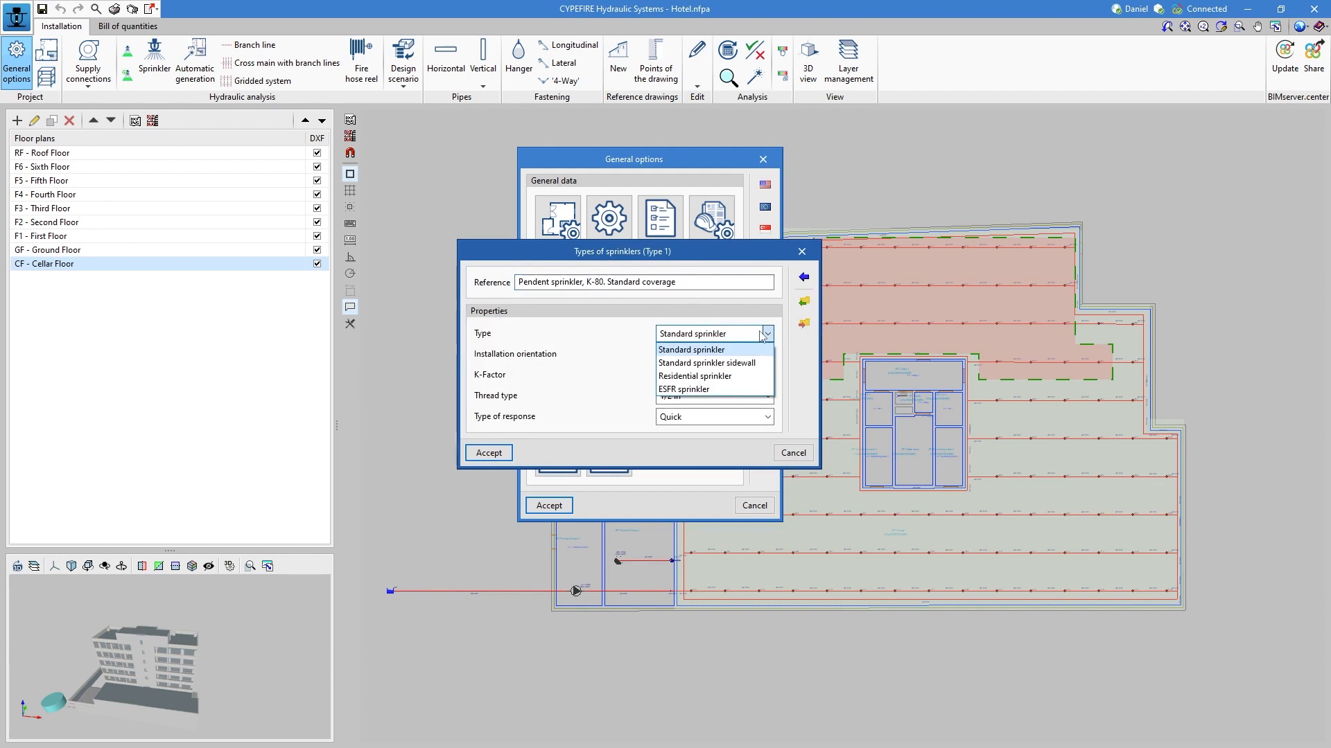
left_click(693, 349)
mouse_move(688, 258)
left_mouse_down()
mouse_move(686, 325)
mouse_move(689, 261)
left_mouse_up()
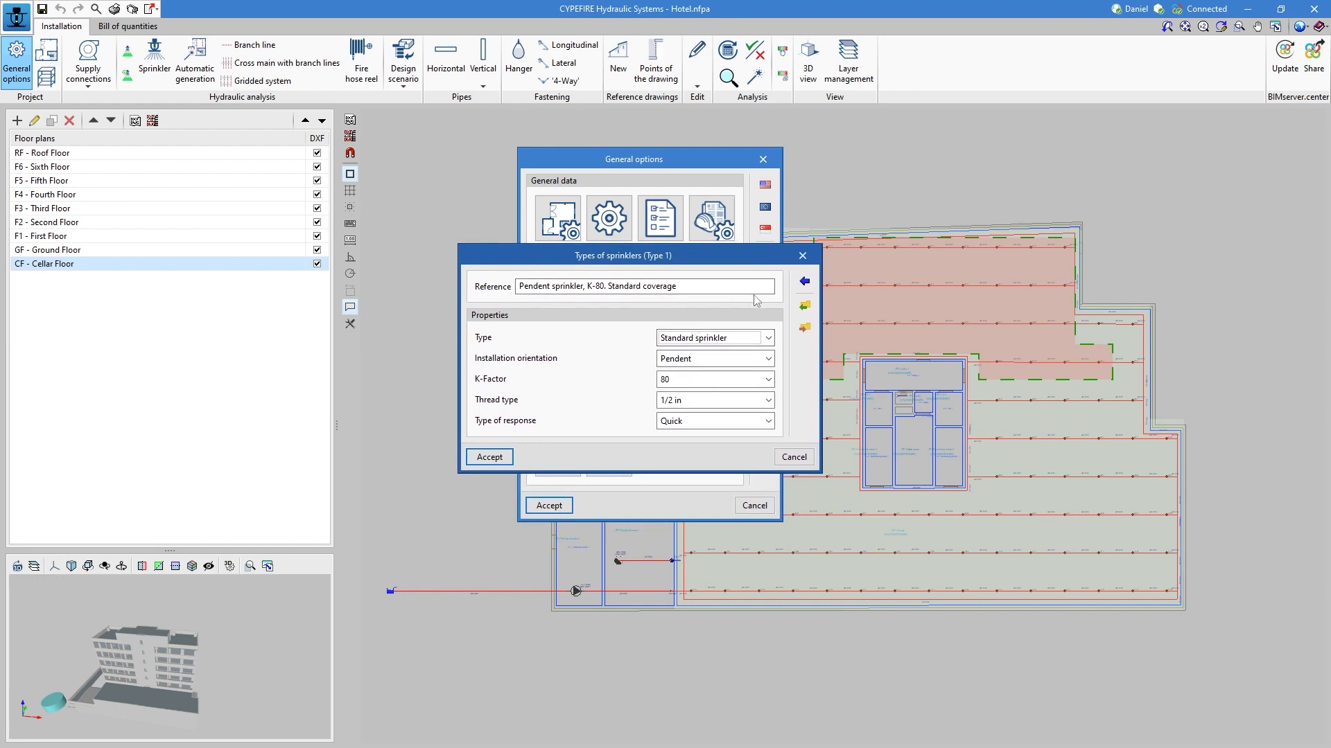
left_click(767, 339)
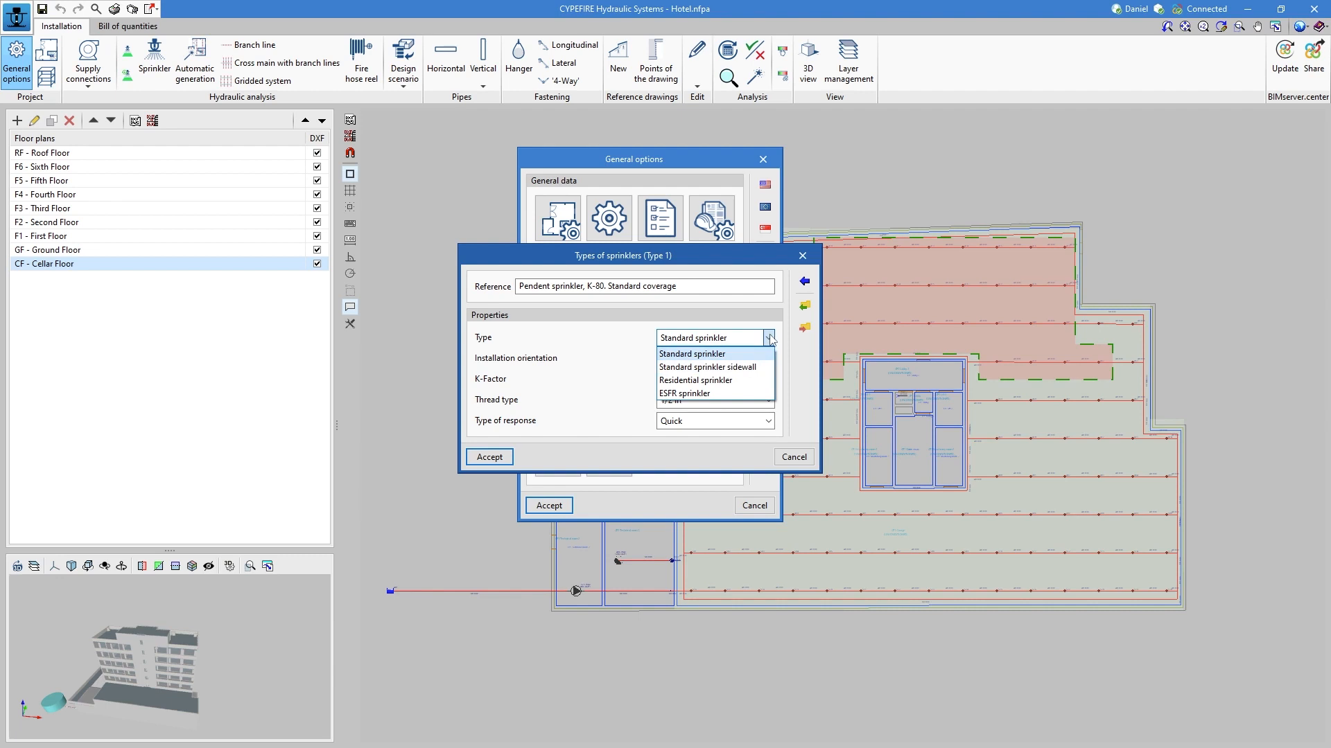
left_click(770, 339)
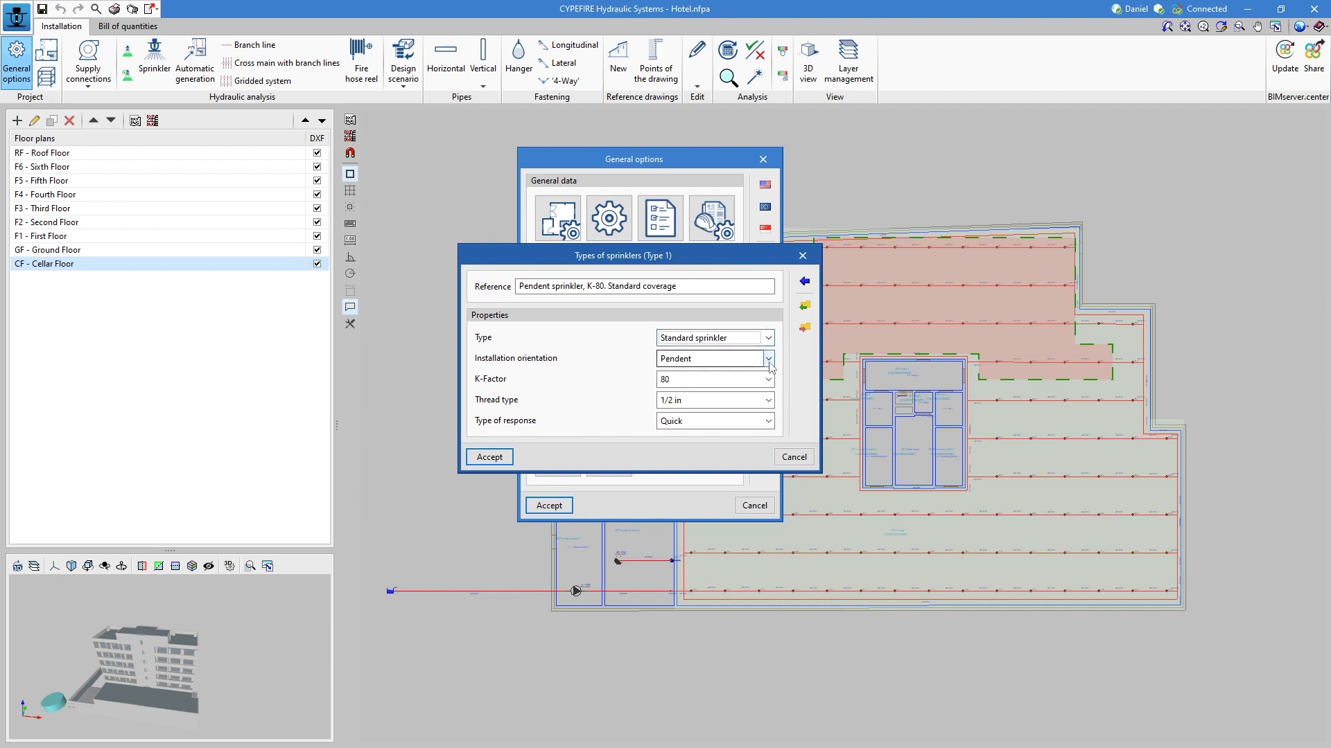
- Examine the installation orientation and K-Factor choices of the pendent sprinkler and leave the sprinkler library
left_click(769, 359)
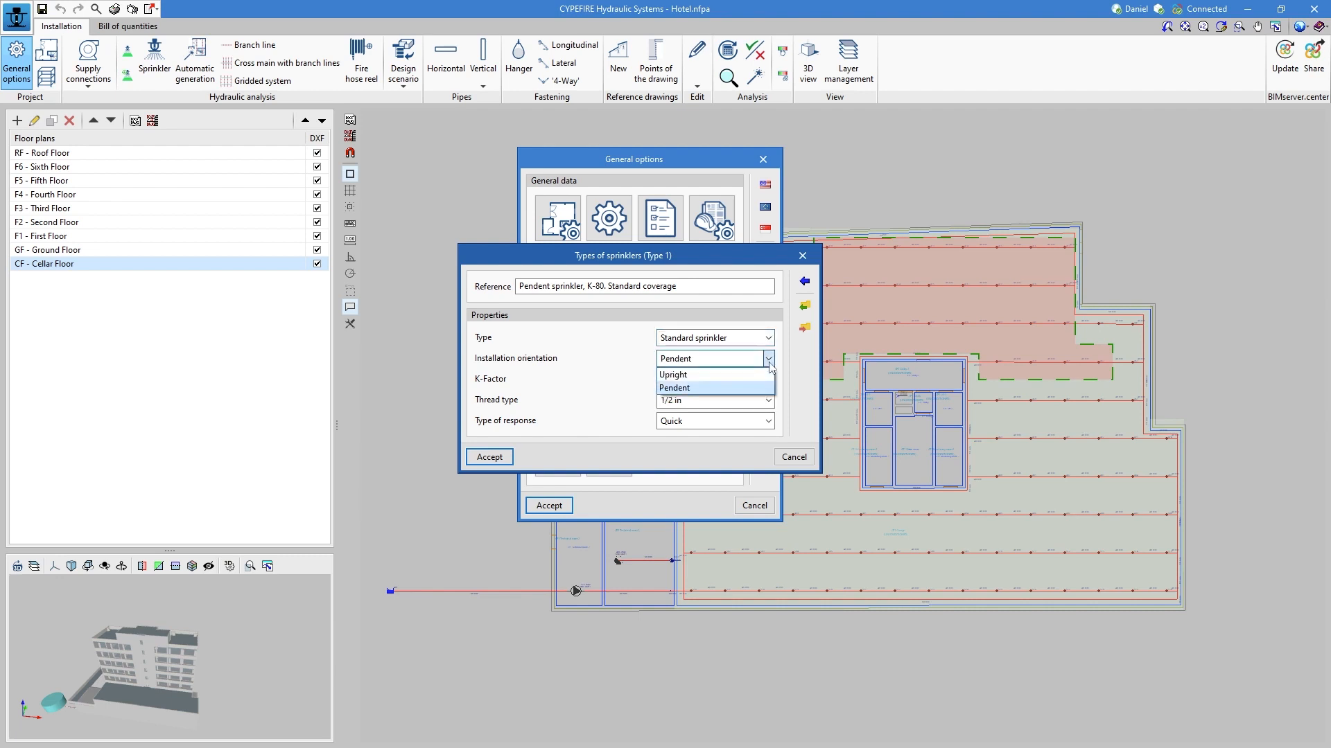
left_click(770, 366)
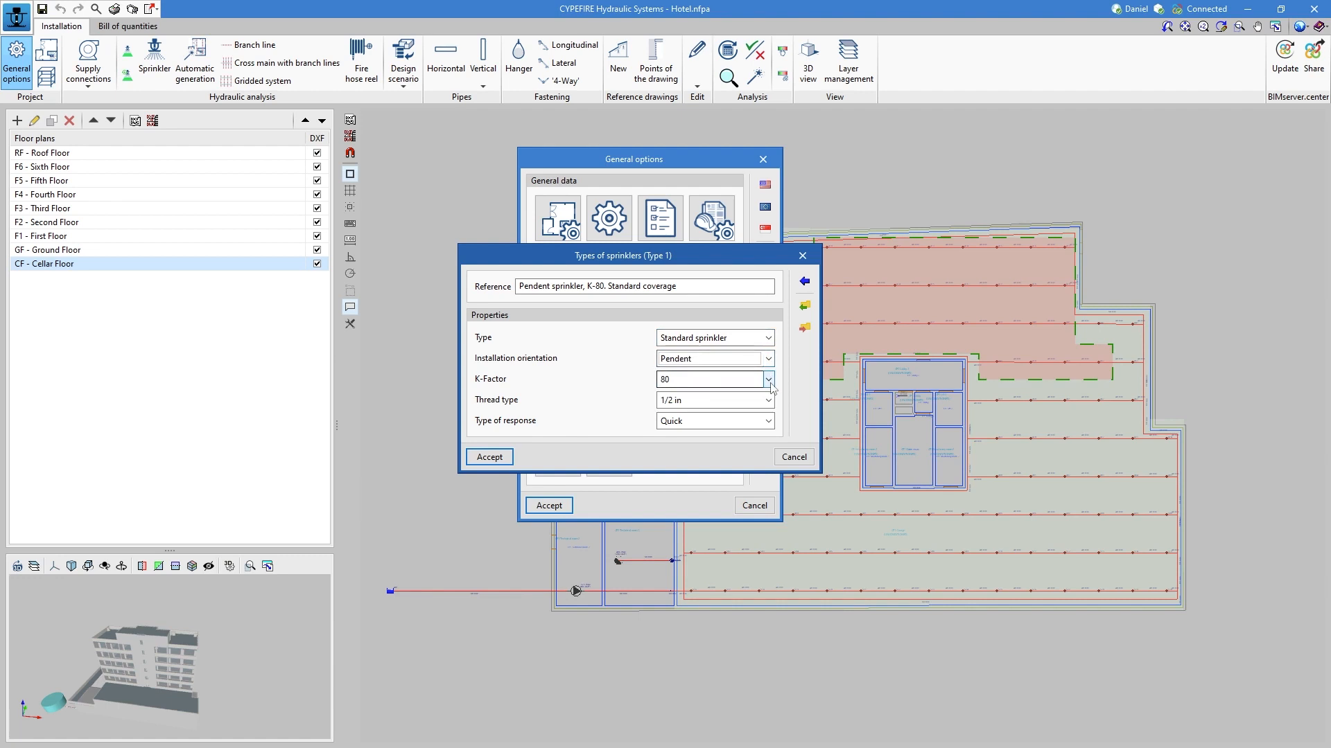
left_click(769, 381)
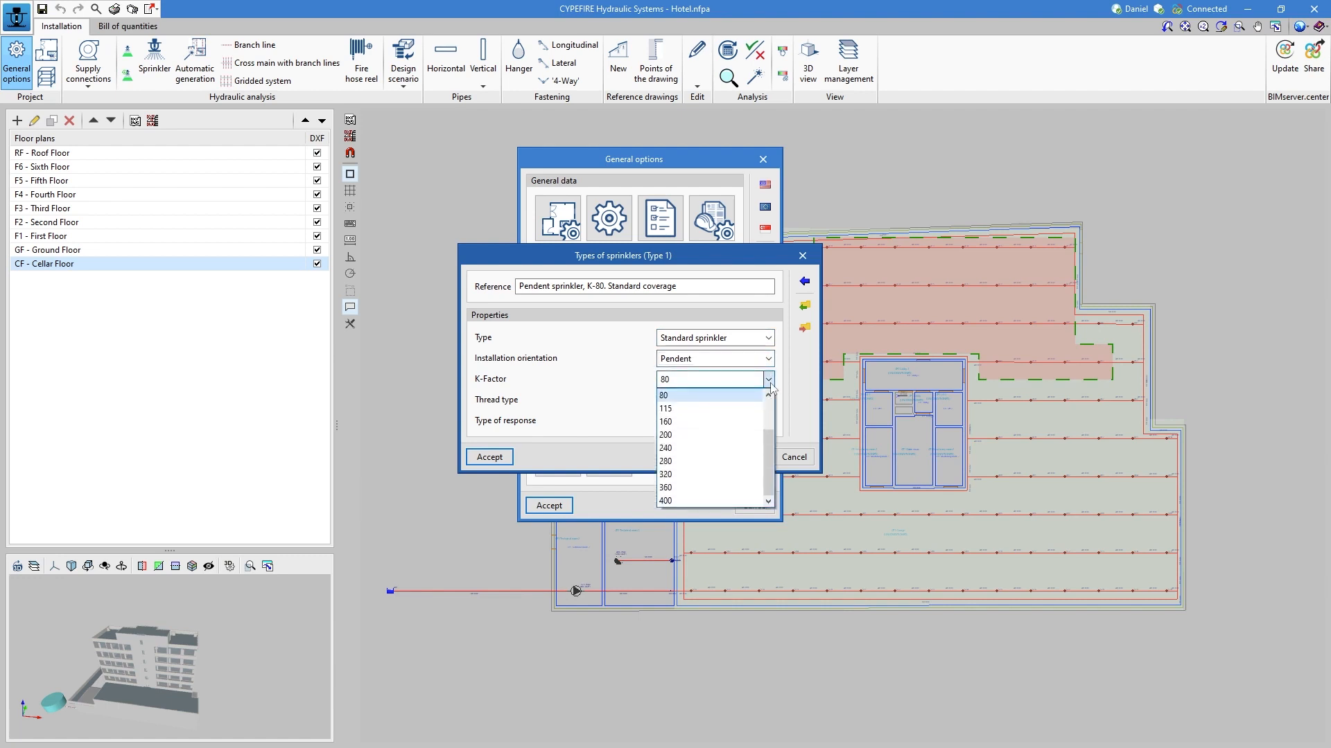
left_click(769, 383)
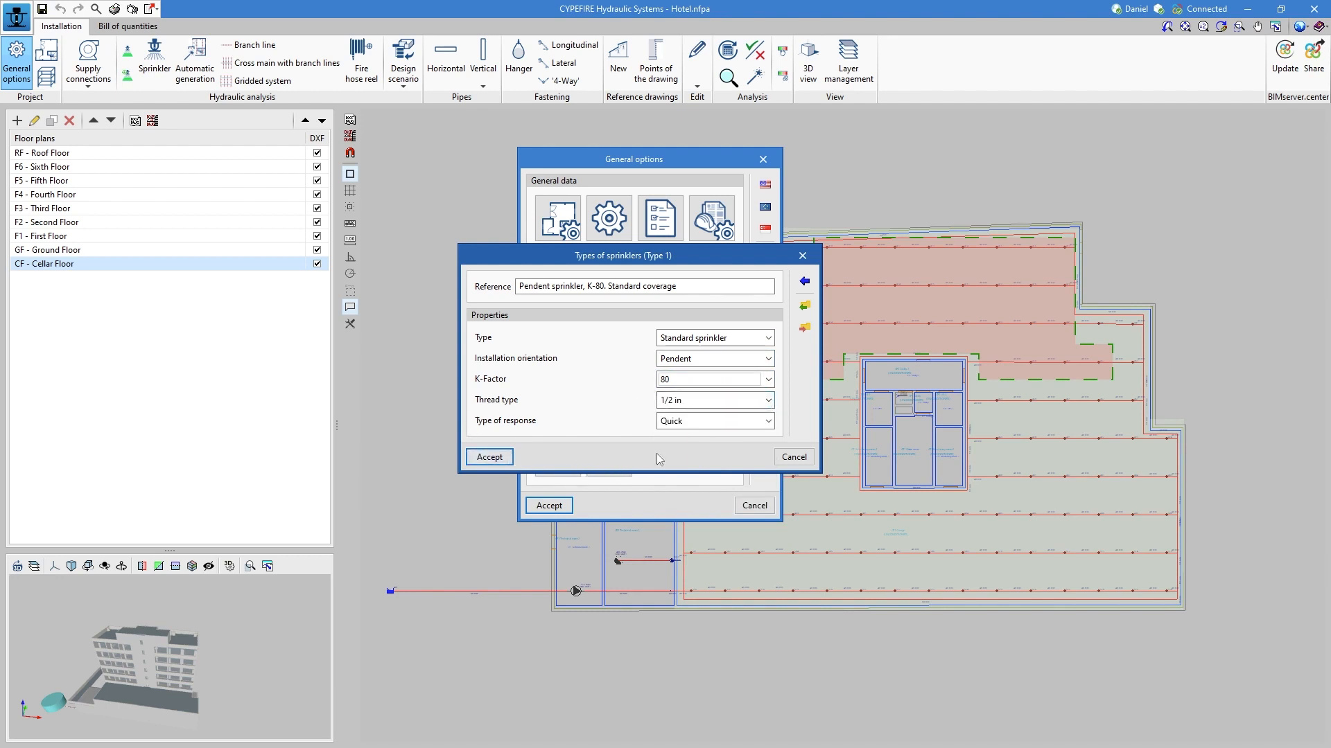
left_click(803, 256)
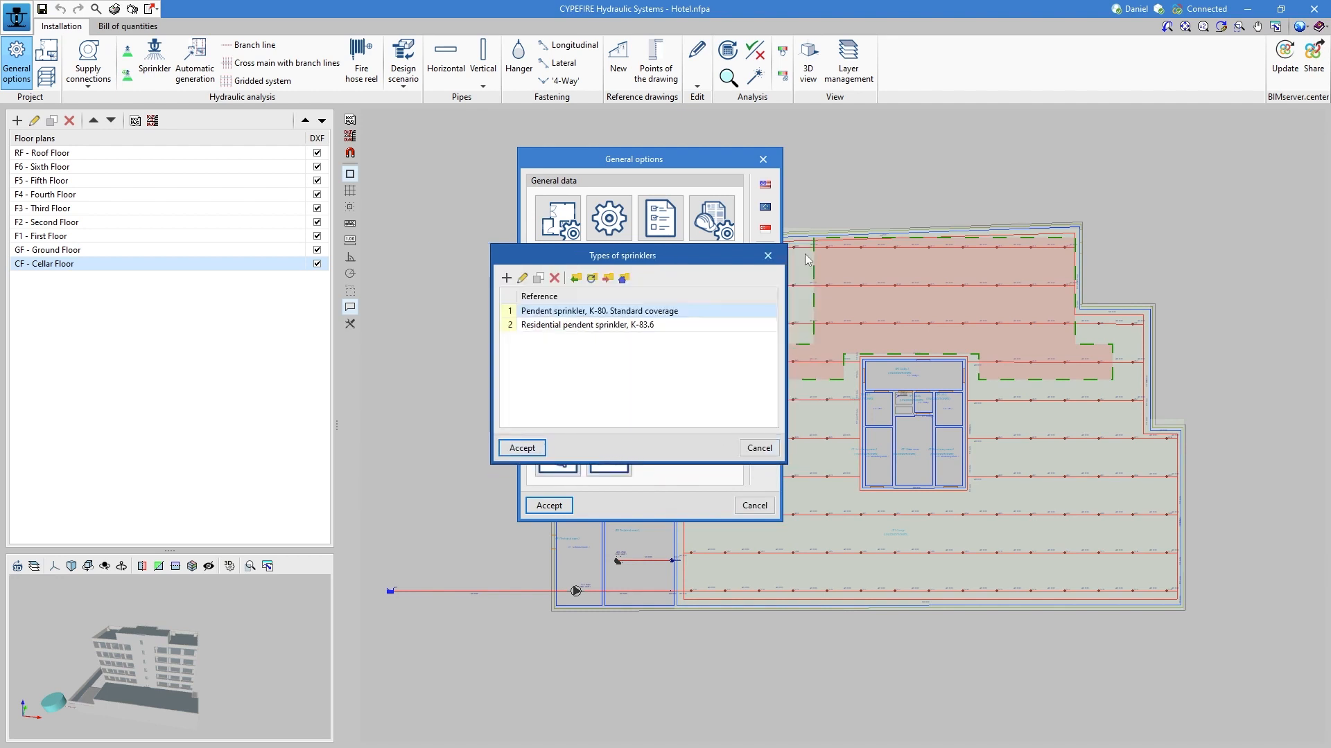
left_click(771, 257)
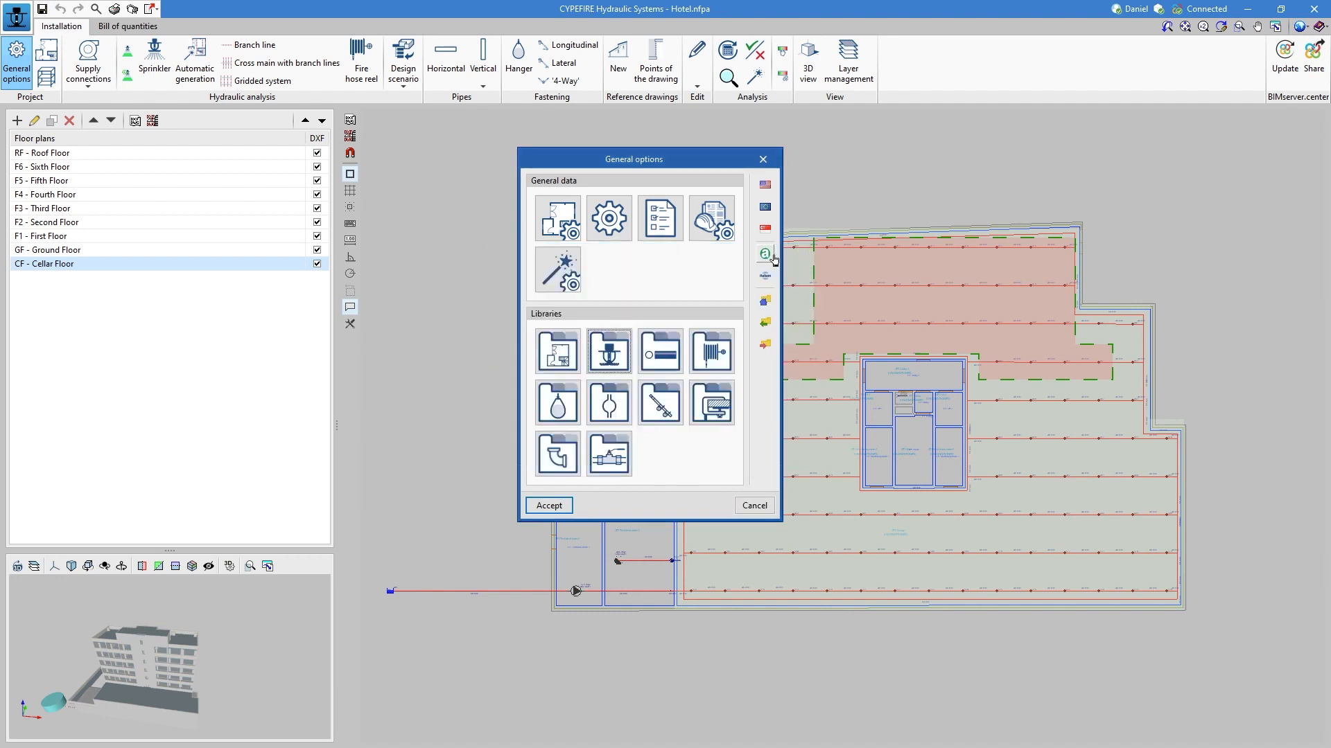
- Inspect the pipe sizes of the "Acero, Schedule 40" pipes catalogue and close the general options
left_click(662, 354)
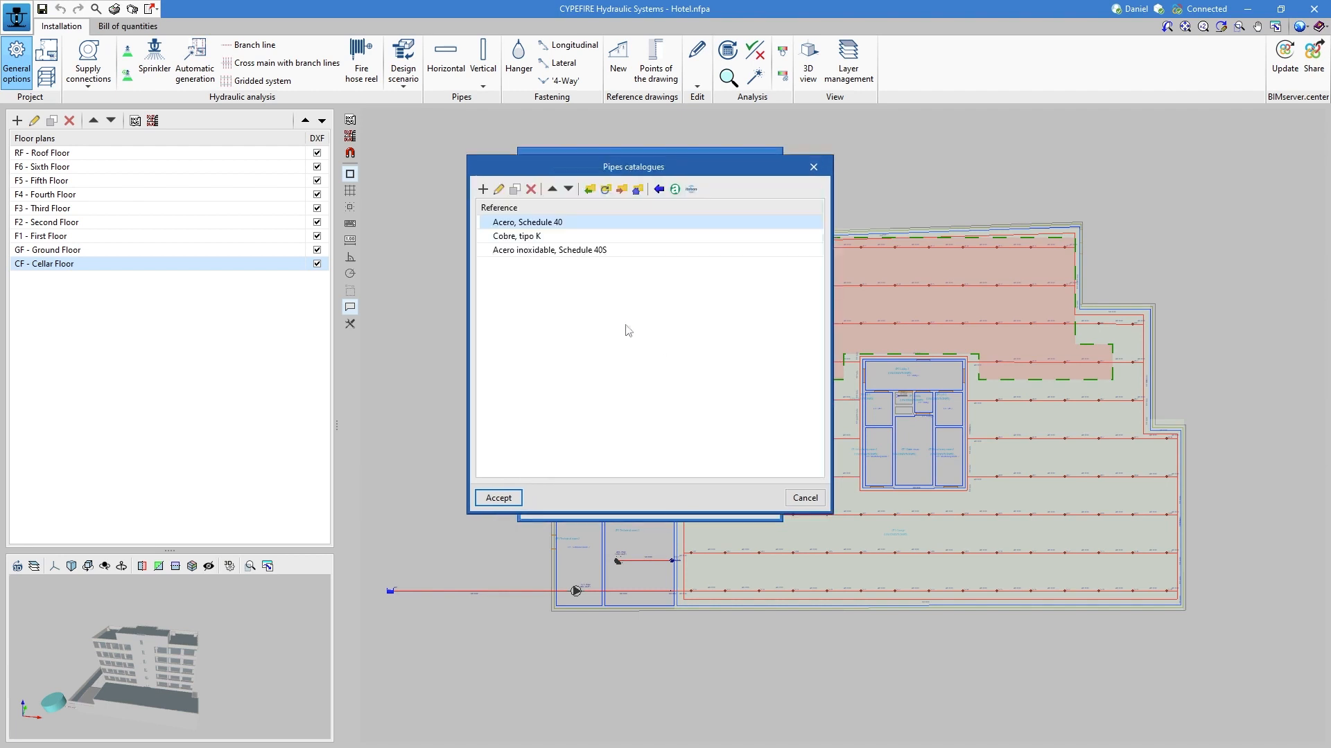
left_click(499, 189)
scroll(585, 424, "down", 1)
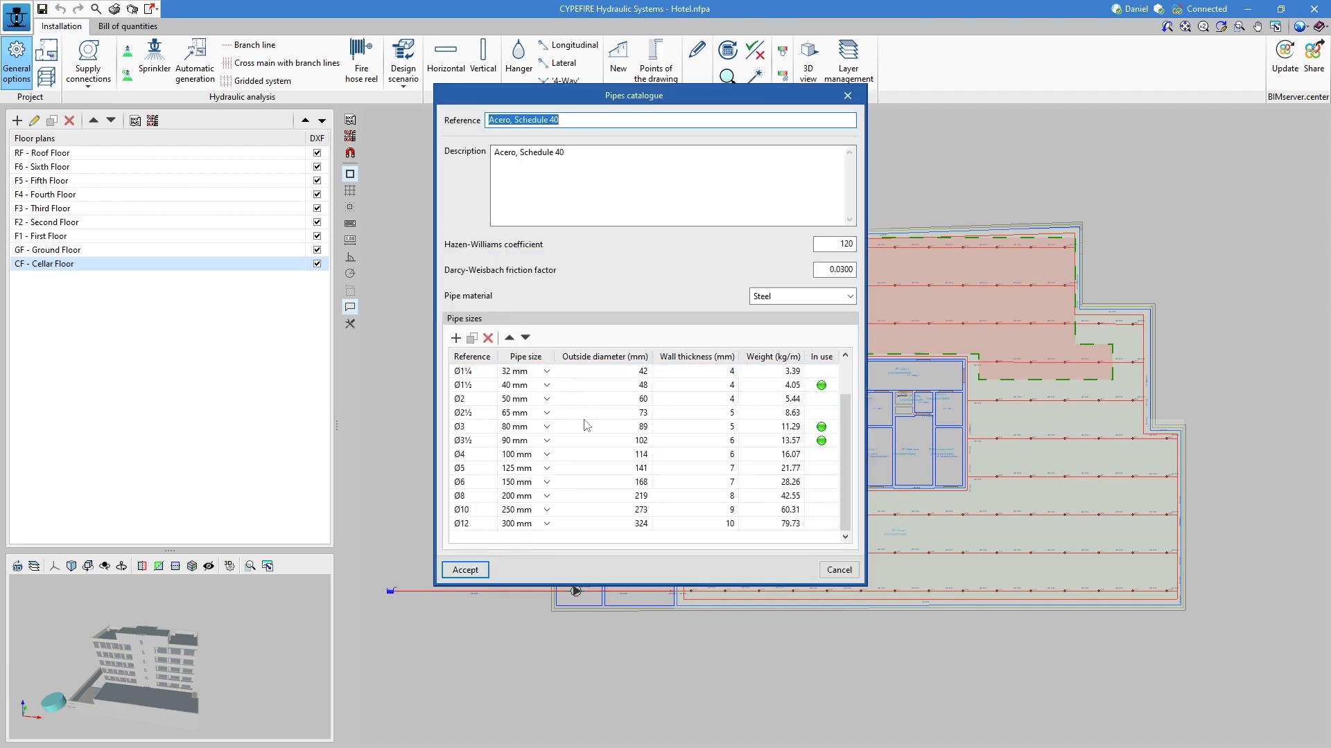
scroll(584, 425, "up", 1)
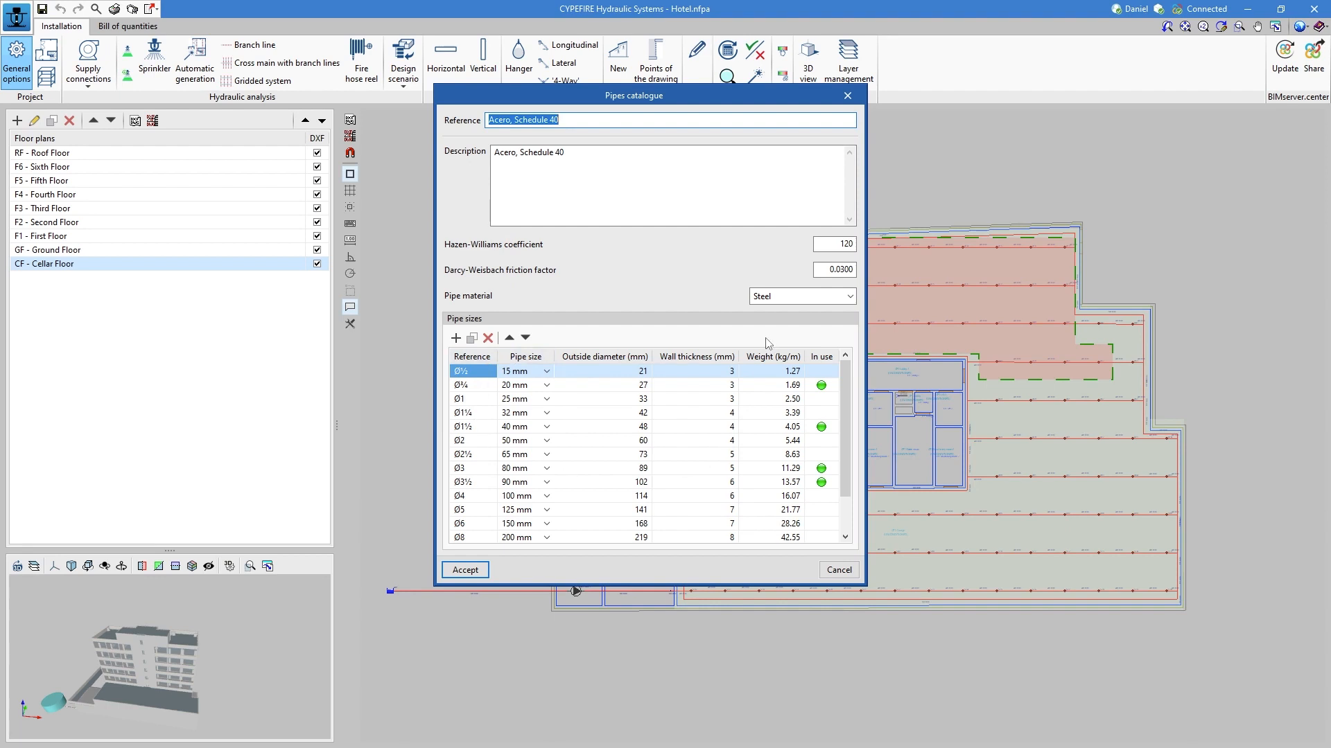
left_click(847, 95)
left_click(817, 178)
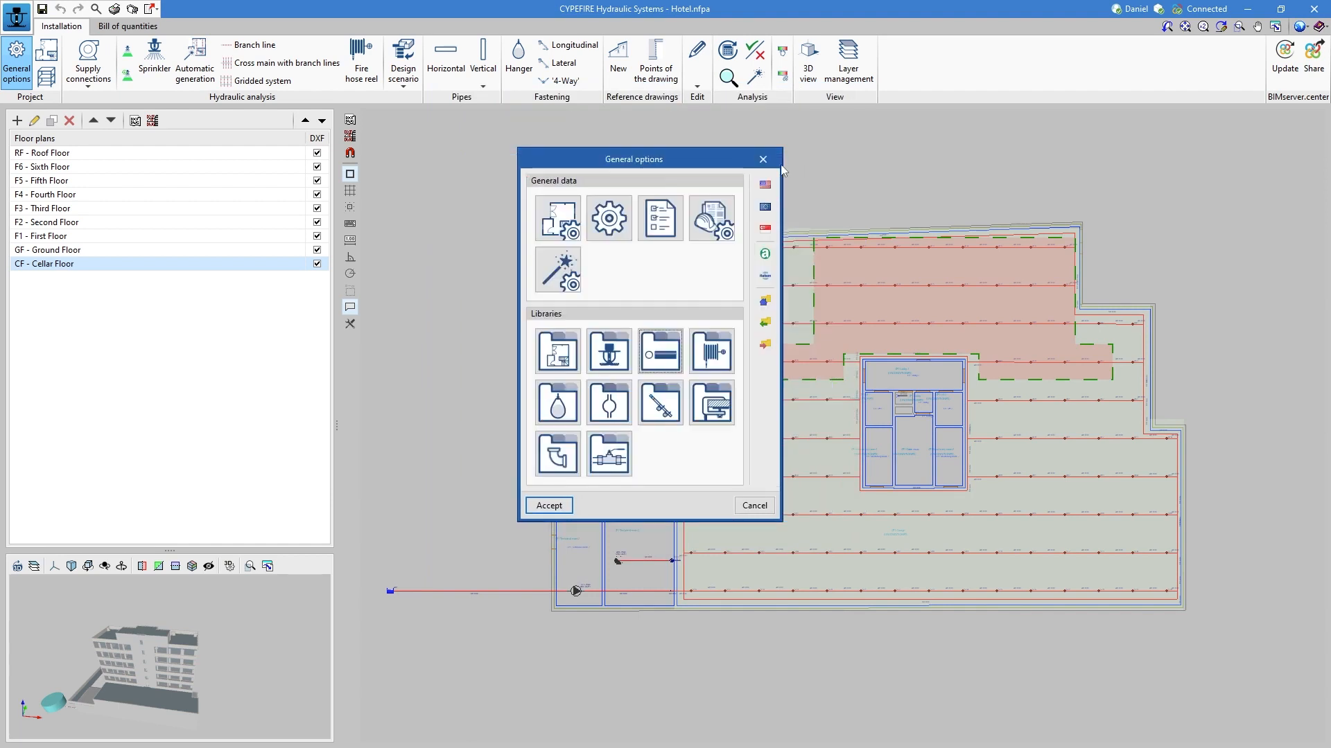
left_click(769, 161)
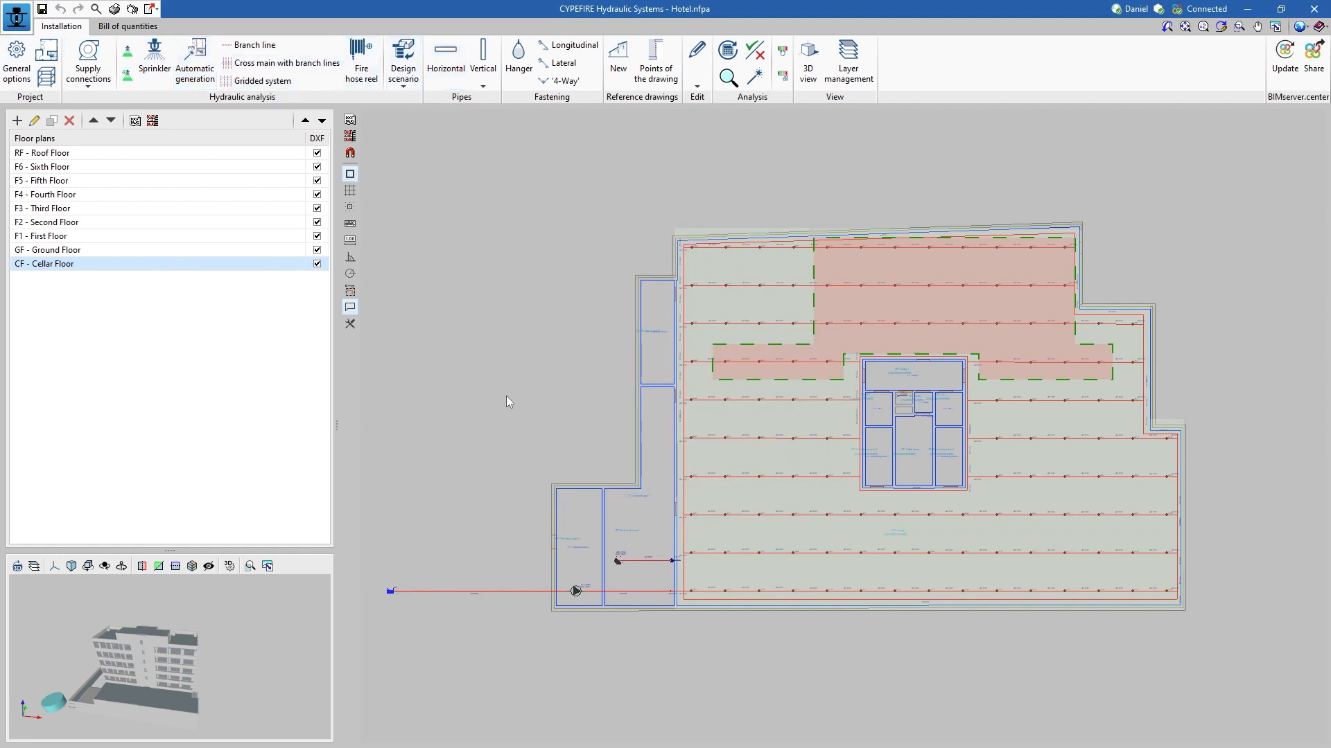
- Start a booster set, look at its flow/pressure curve in the midpoint and By points types, and cancel it
middle_click_drag(505, 397, 492, 361)
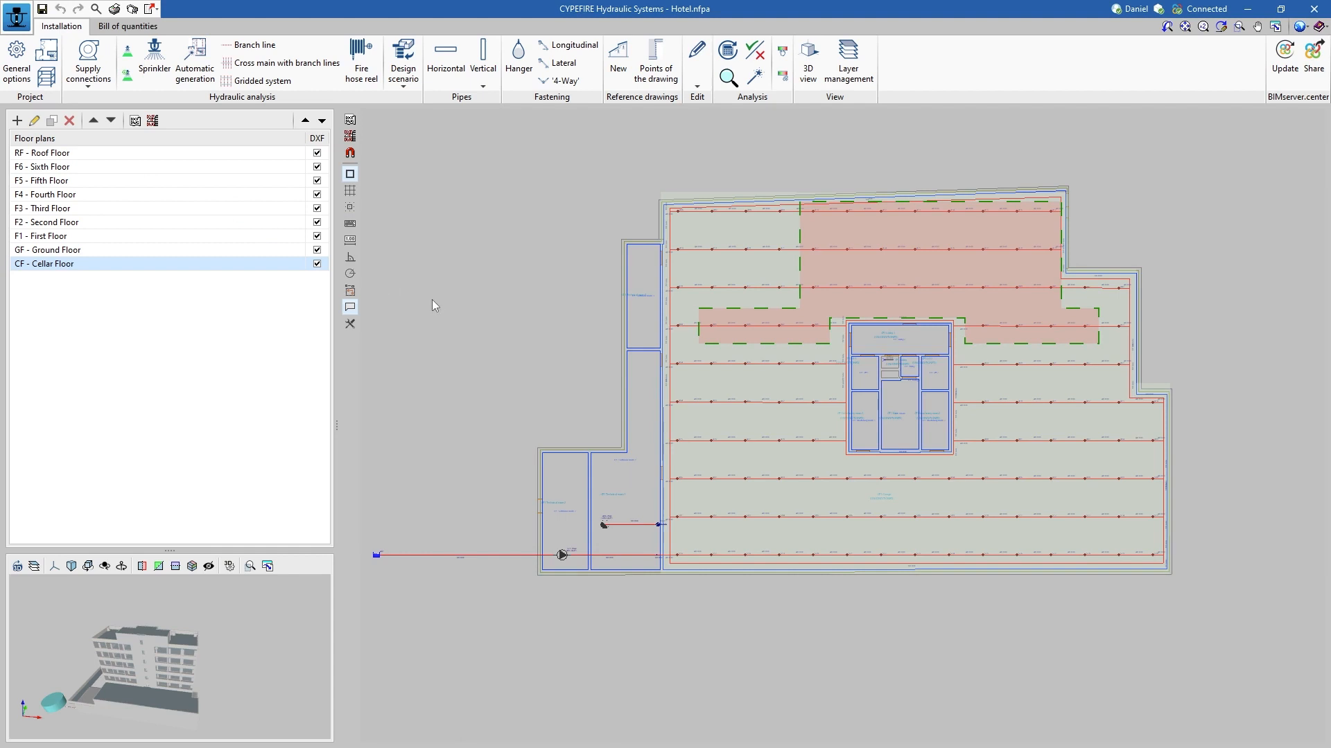
middle_click_drag(492, 351, 512, 301)
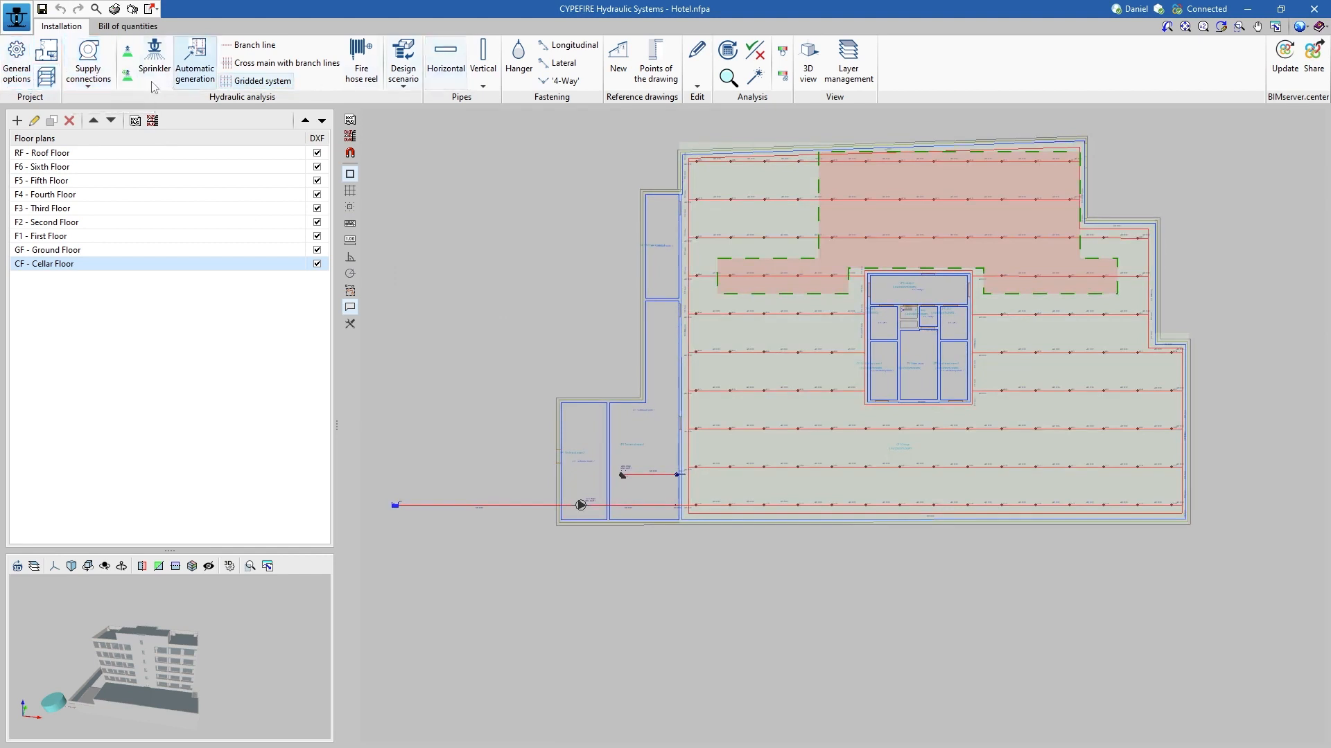
left_click(90, 86)
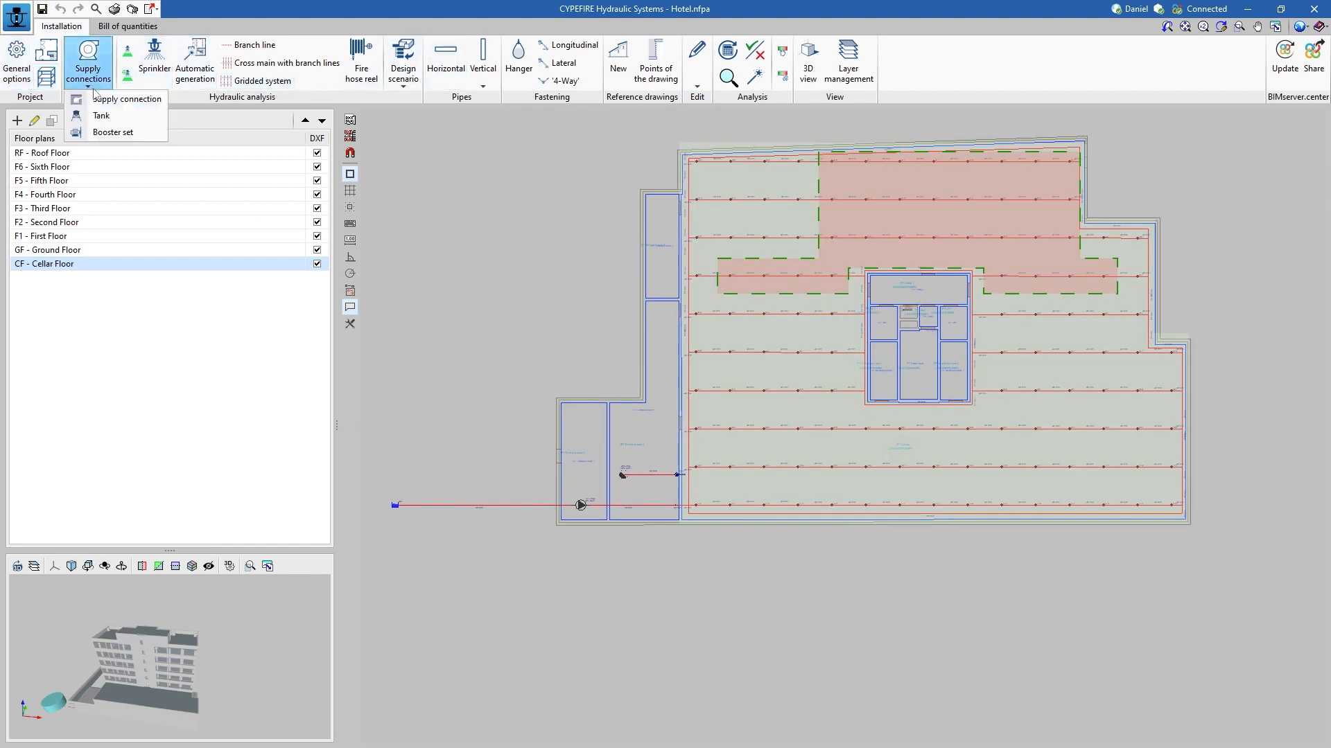
left_click(131, 132)
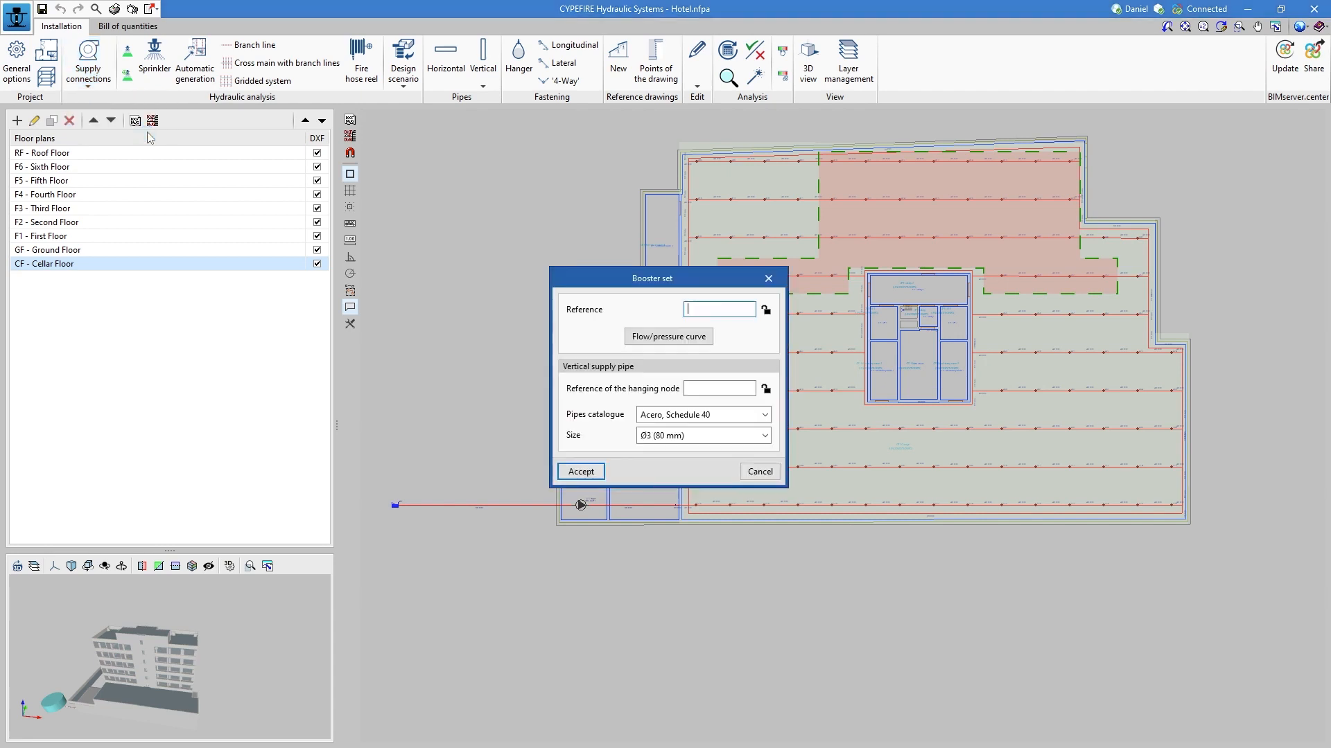
left_click(696, 336)
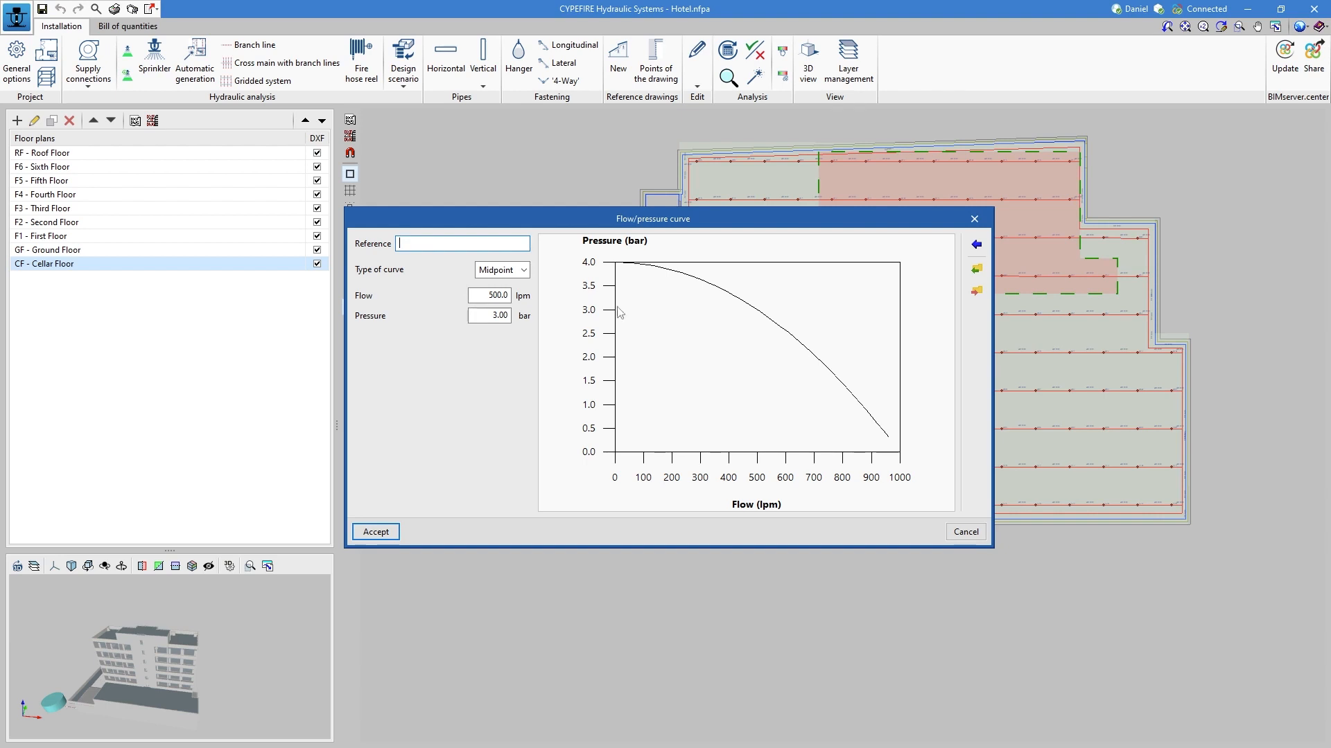
left_click(513, 269)
left_click(513, 299)
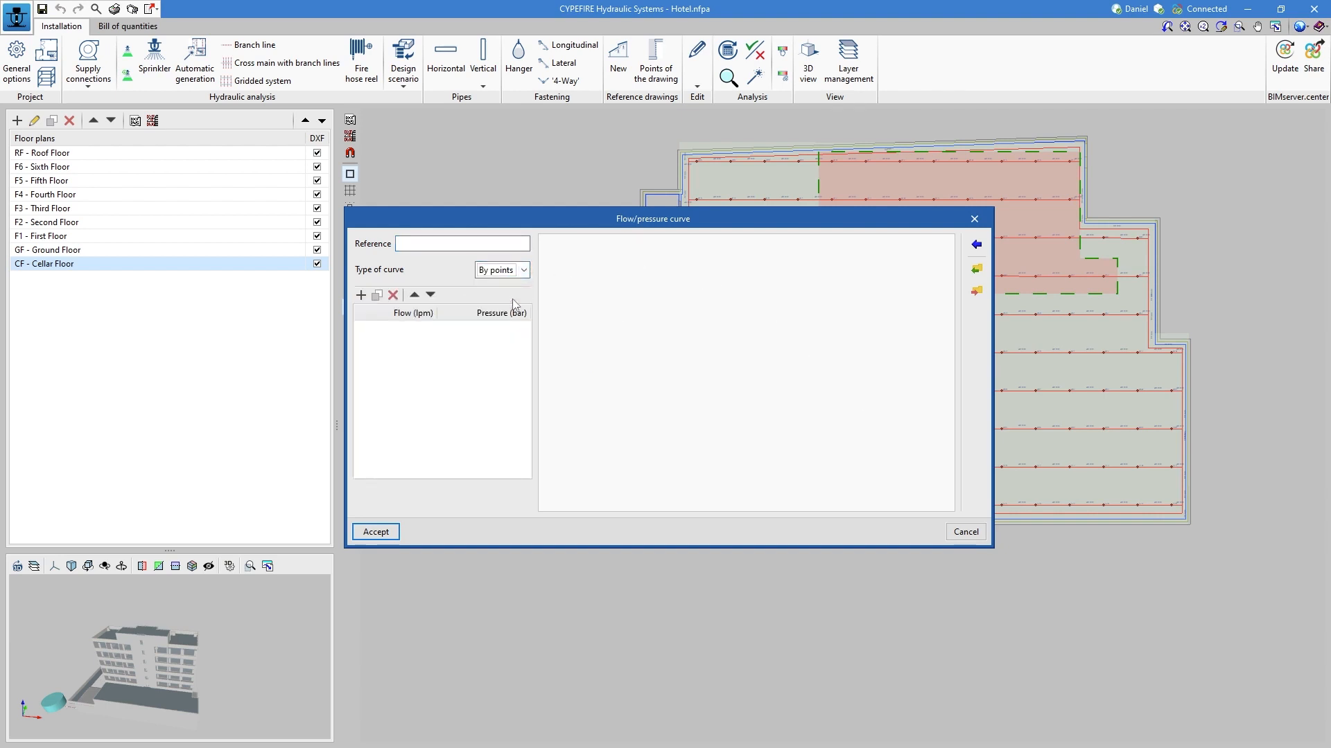
left_click(975, 220)
left_click(772, 277)
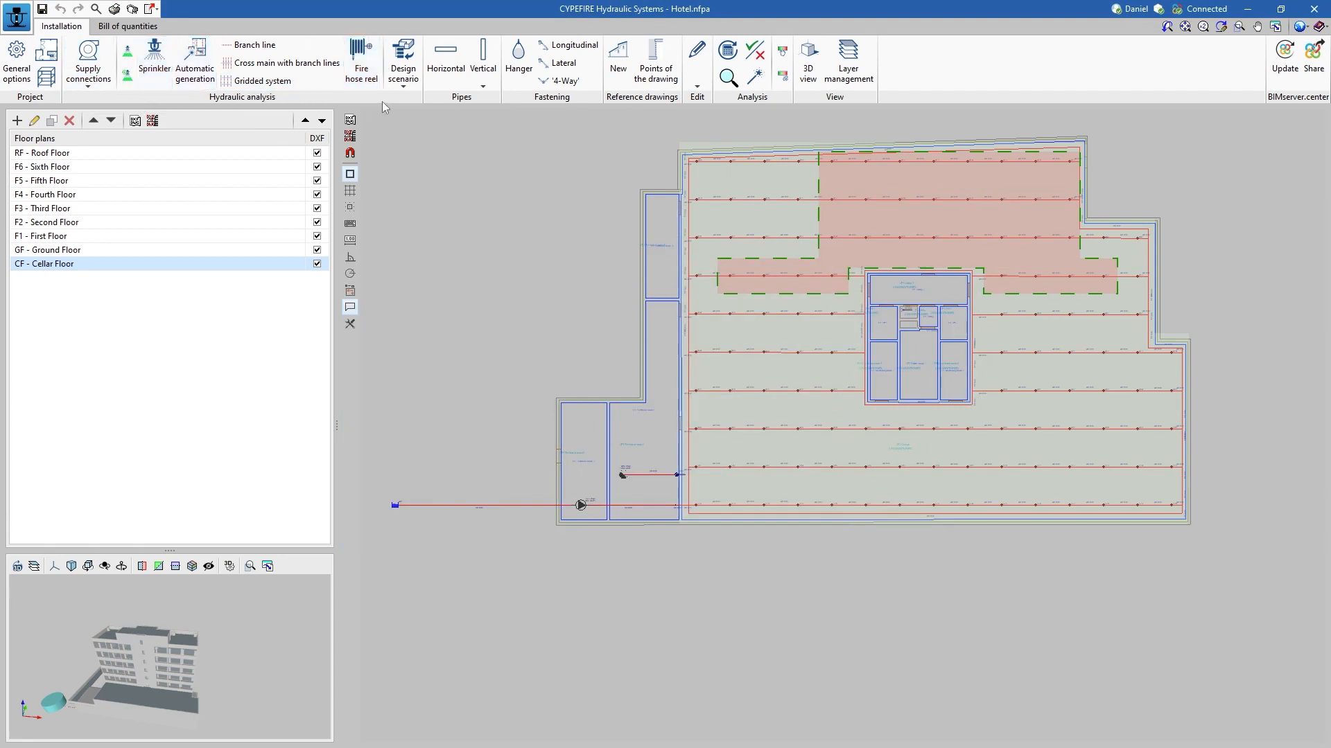
- Set up a new sprinkler of type "Pendent sprinkler, K-80. Standard coverage" with the "Light Hazard - Noncombustible unobstructed" check
scroll(686, 561, "up", 2)
middle_click_drag(704, 576, 558, 426)
scroll(610, 419, "up", 1)
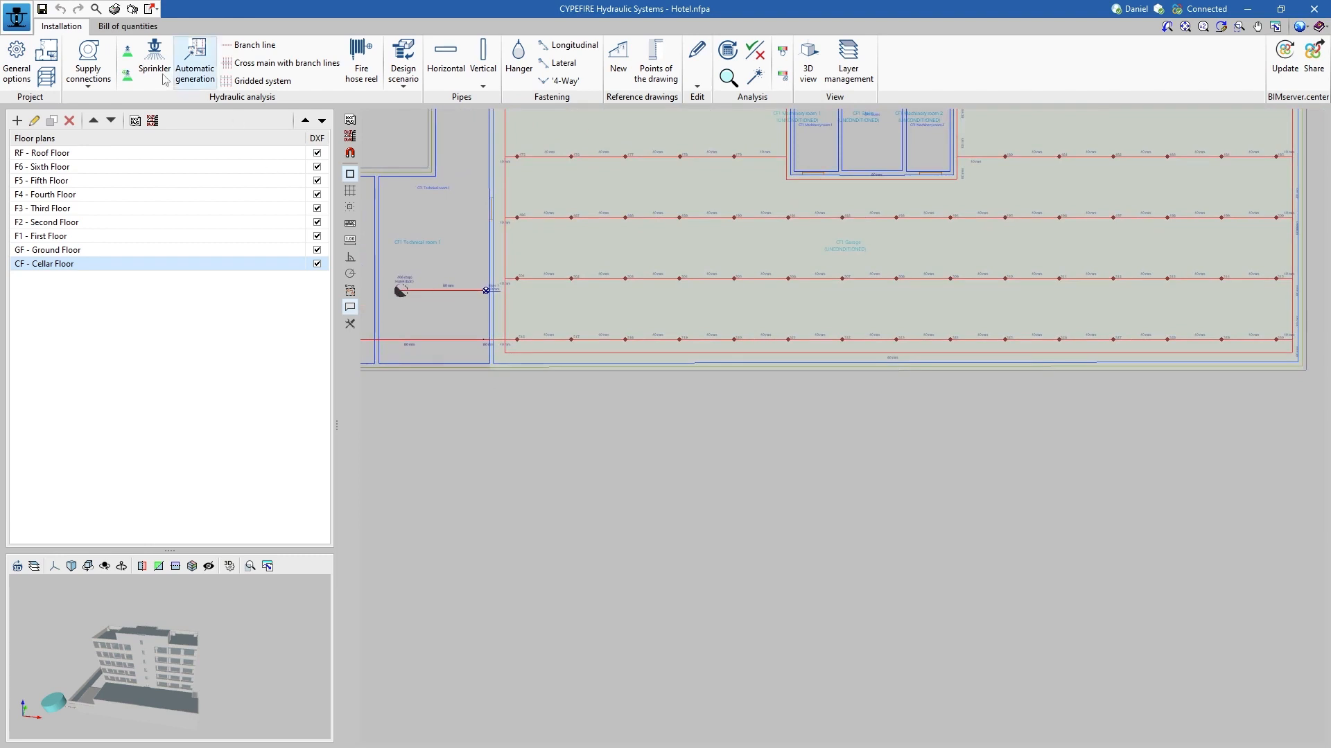
scroll(651, 443, "down", 1)
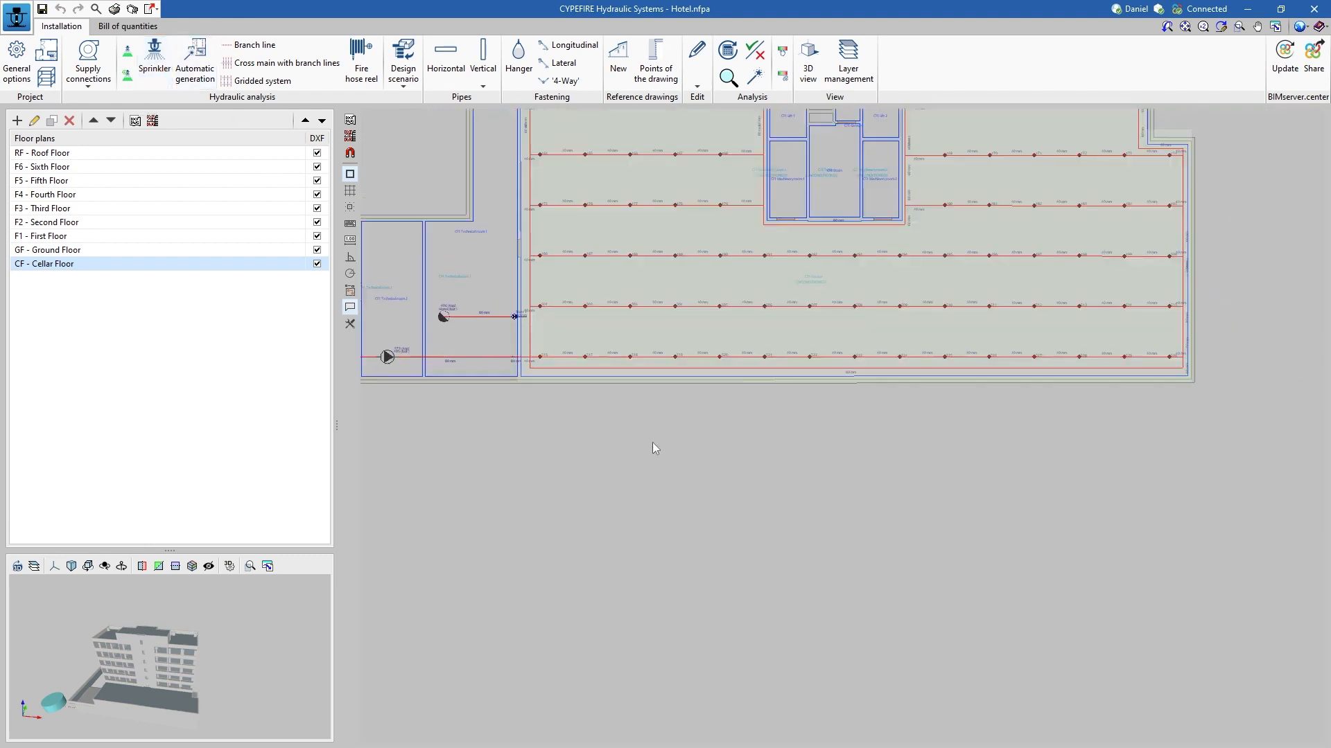
left_click(155, 87)
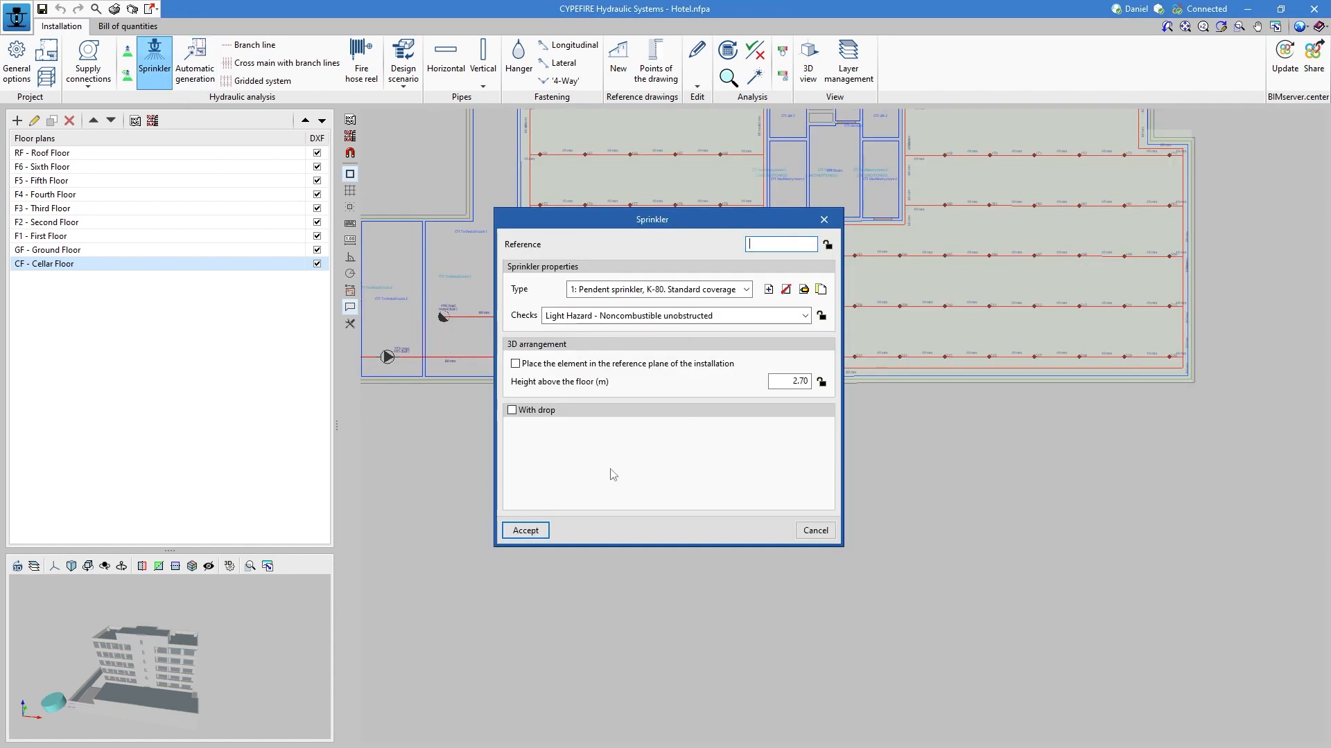
left_click(743, 291)
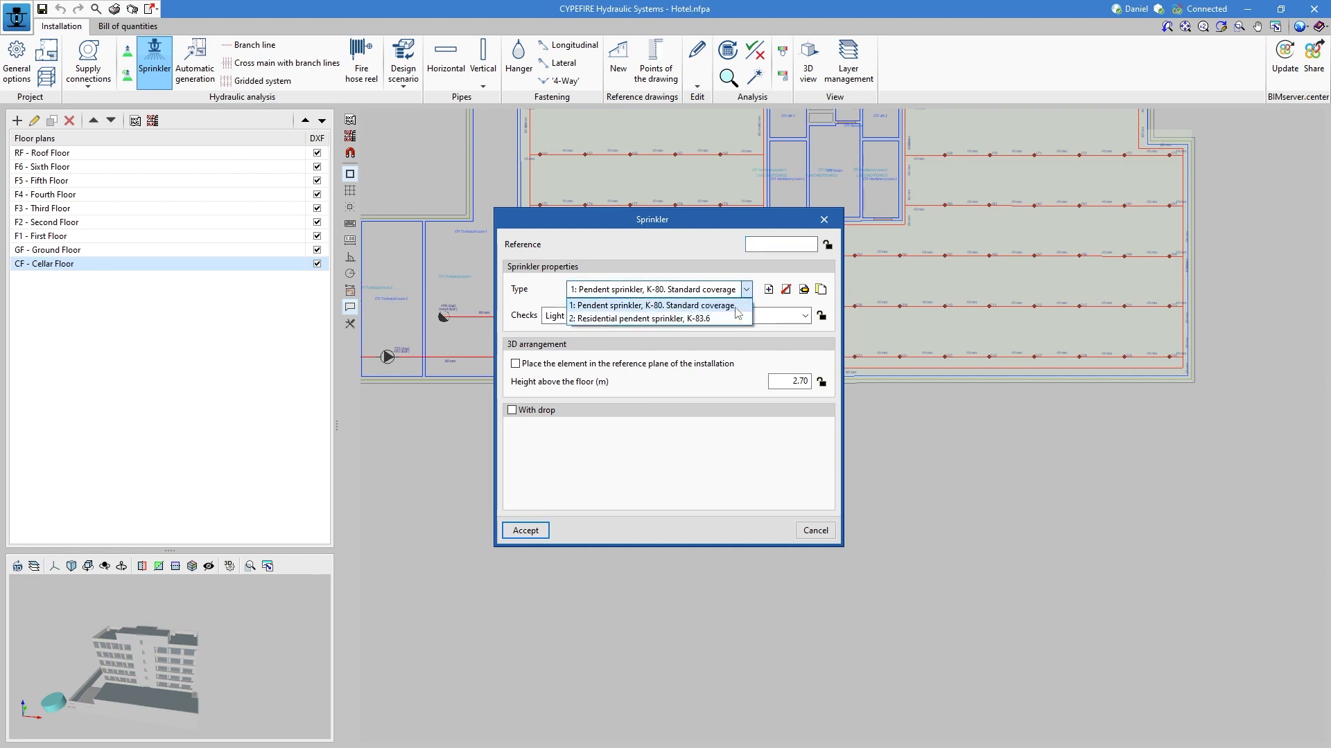
left_click(737, 306)
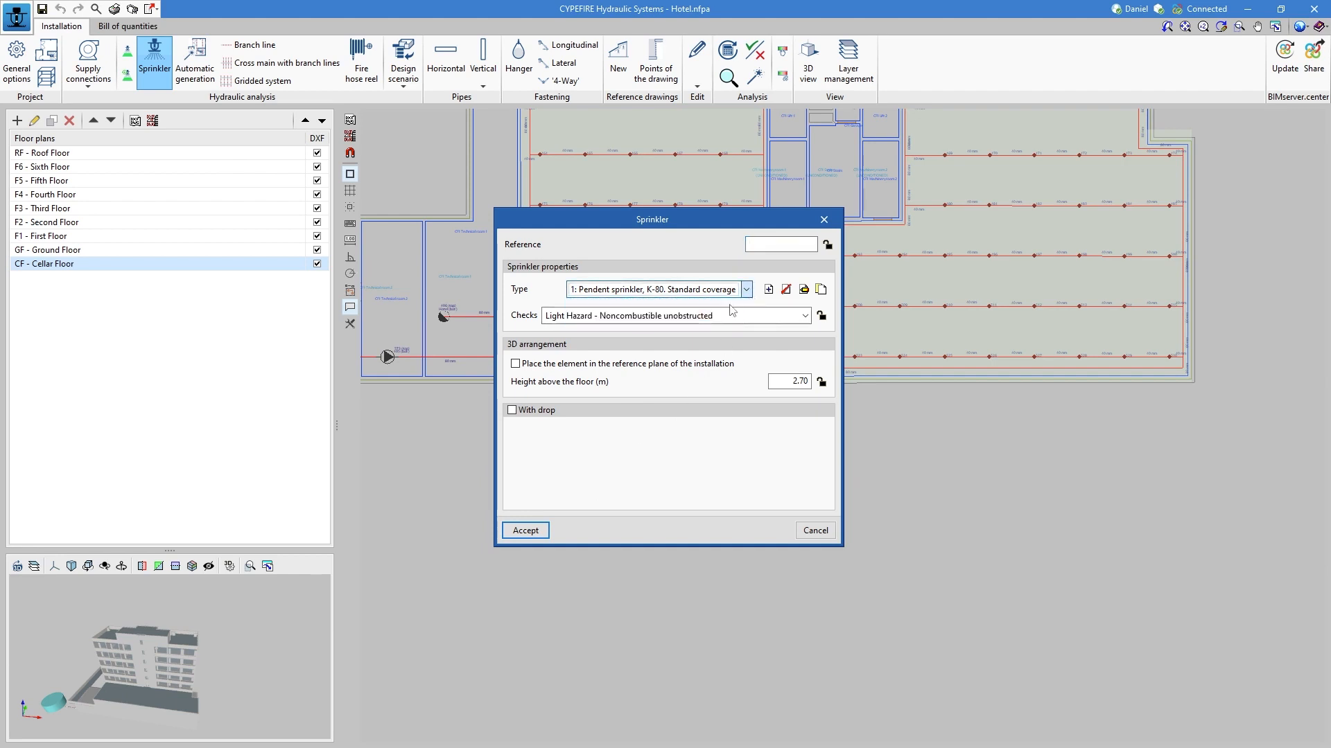
left_click(799, 318)
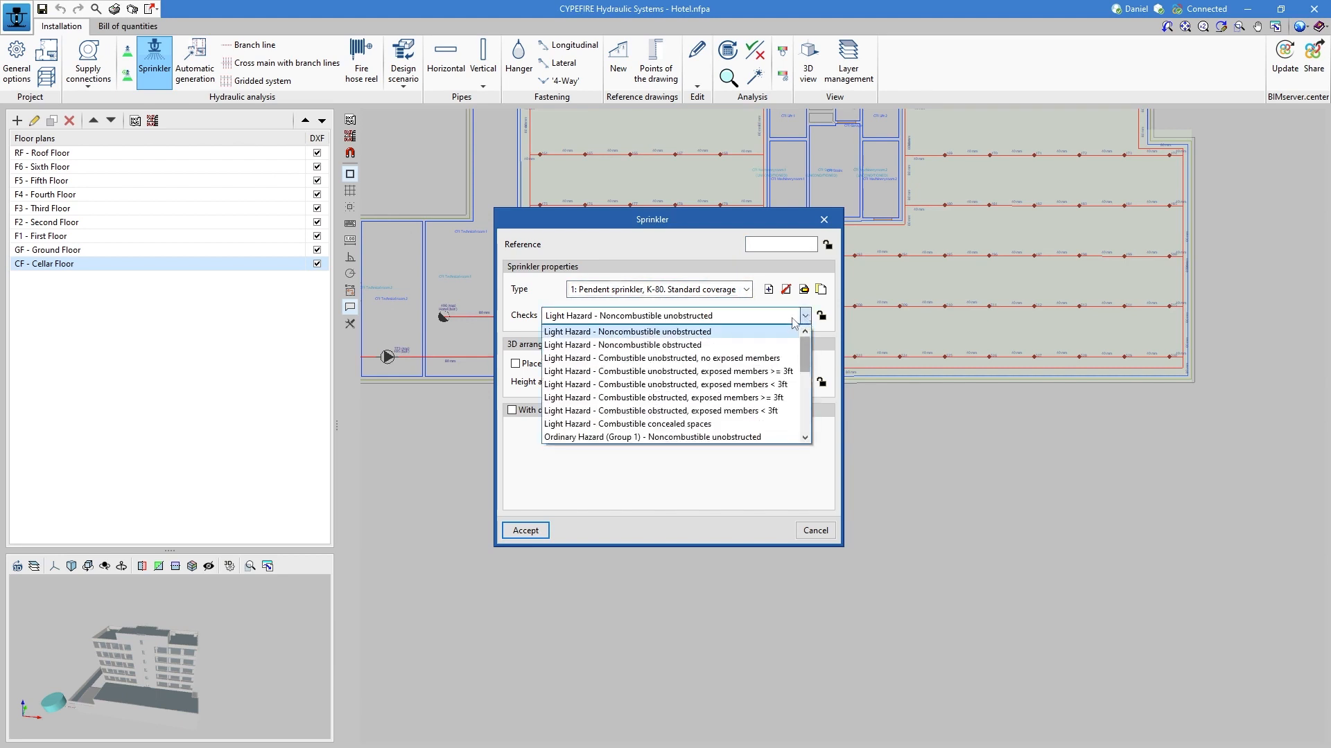
left_click(793, 320)
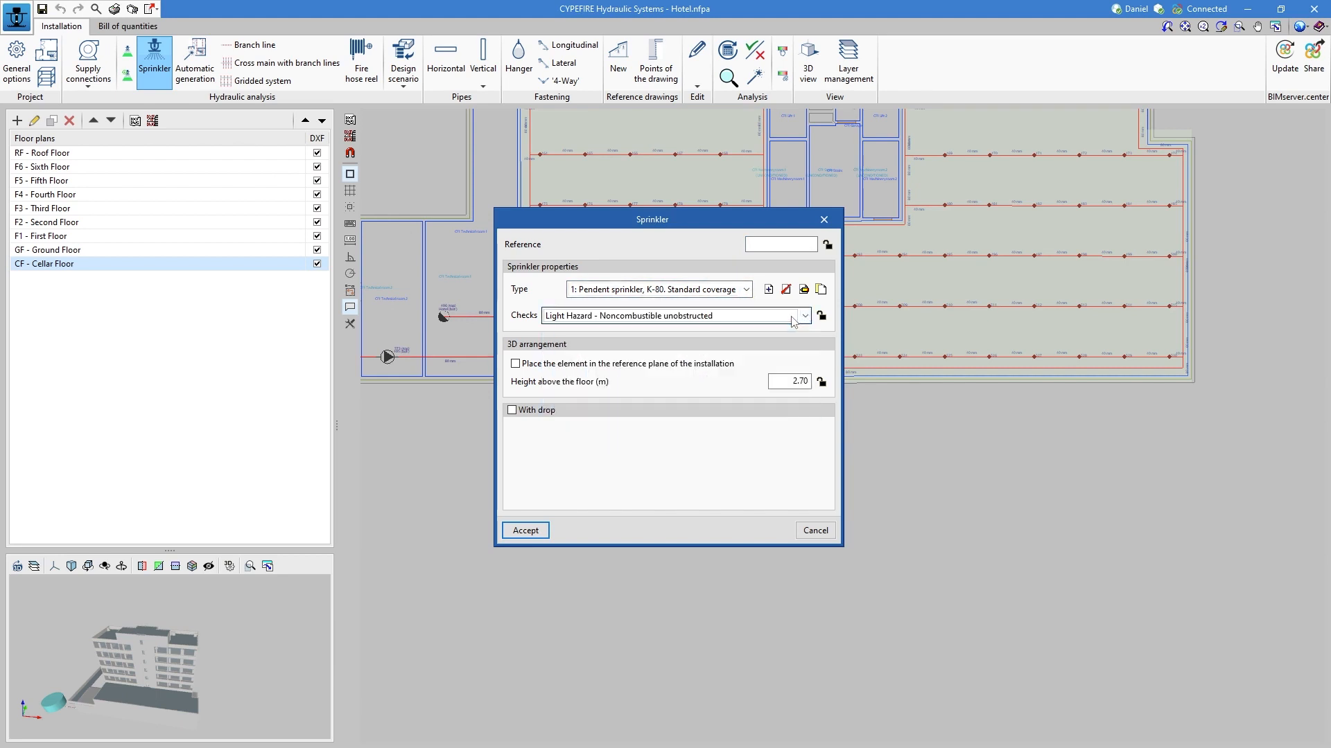
- Place a horizontal row of seven pendent sprinklers in the empty area below the cellar floor outline
left_click(525, 530)
left_click(567, 460)
left_click(611, 461)
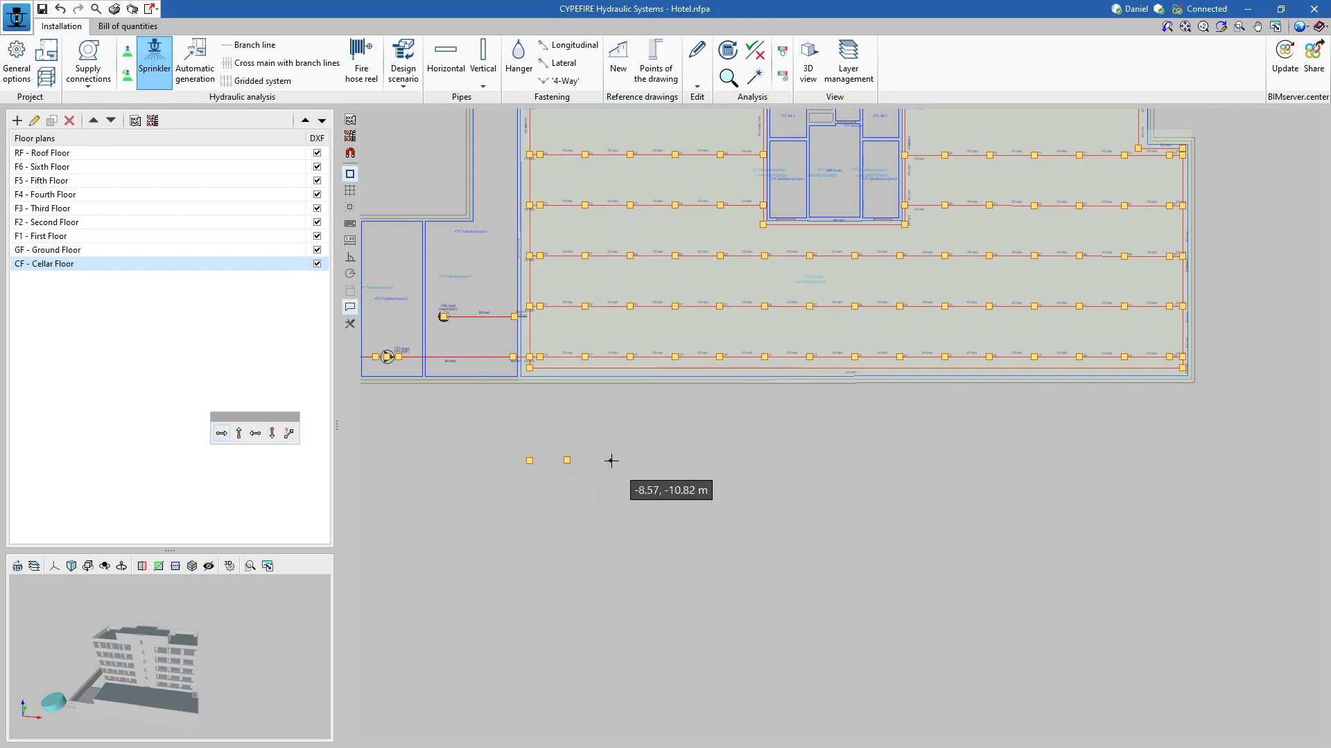
left_click(648, 459)
left_click(683, 460)
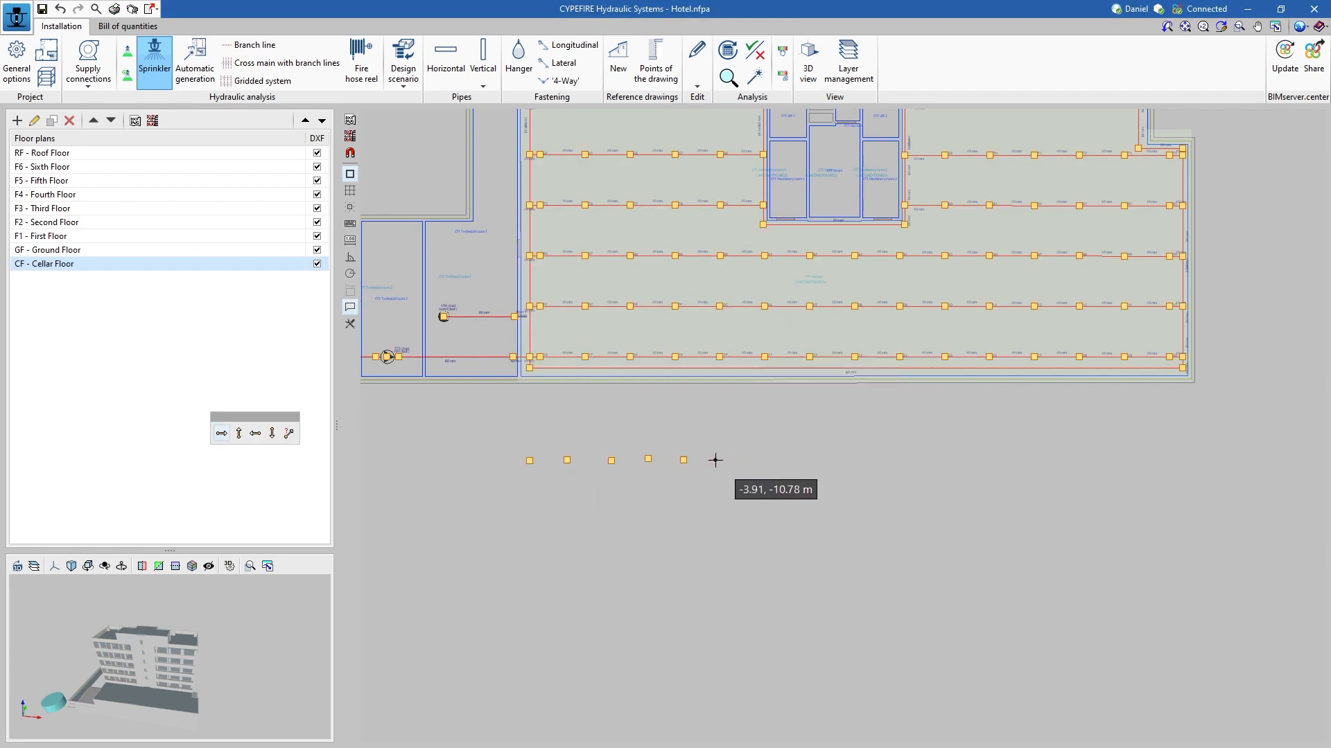
scroll(597, 485, "up", 2)
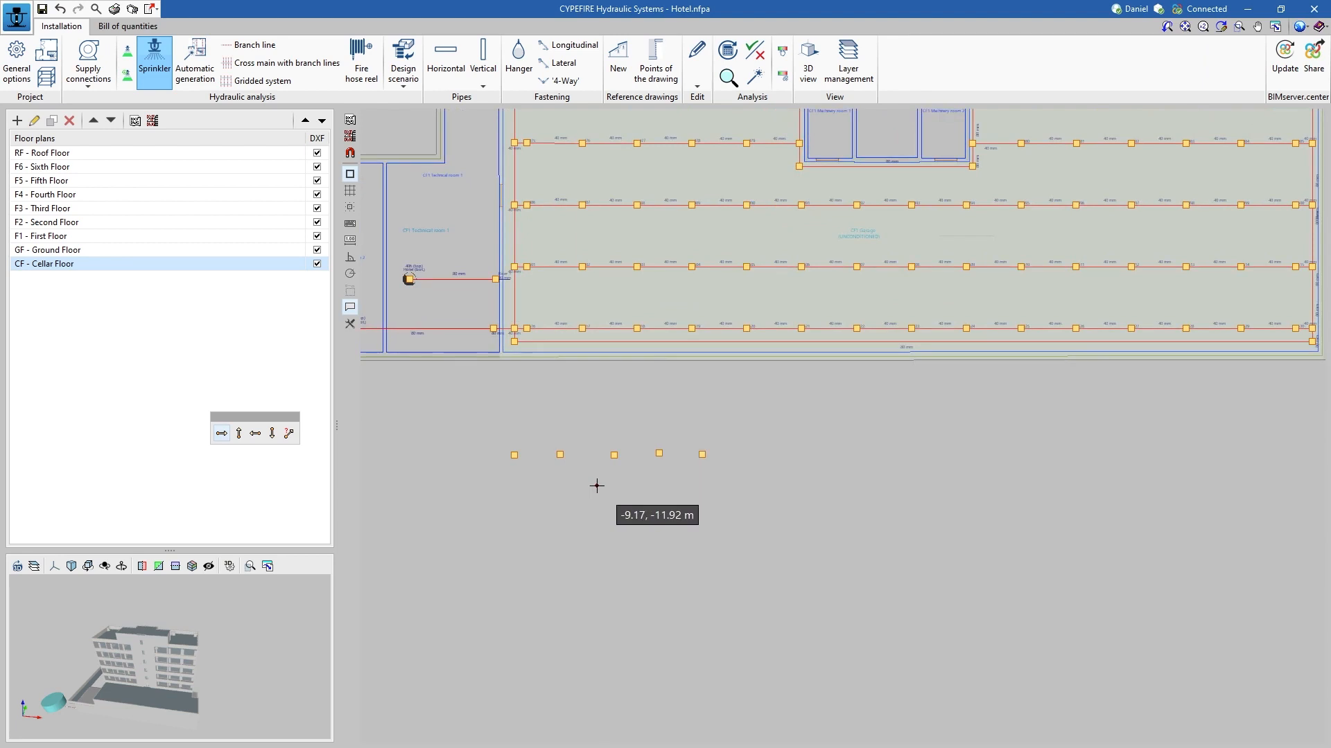
left_click(732, 457)
left_click(782, 457)
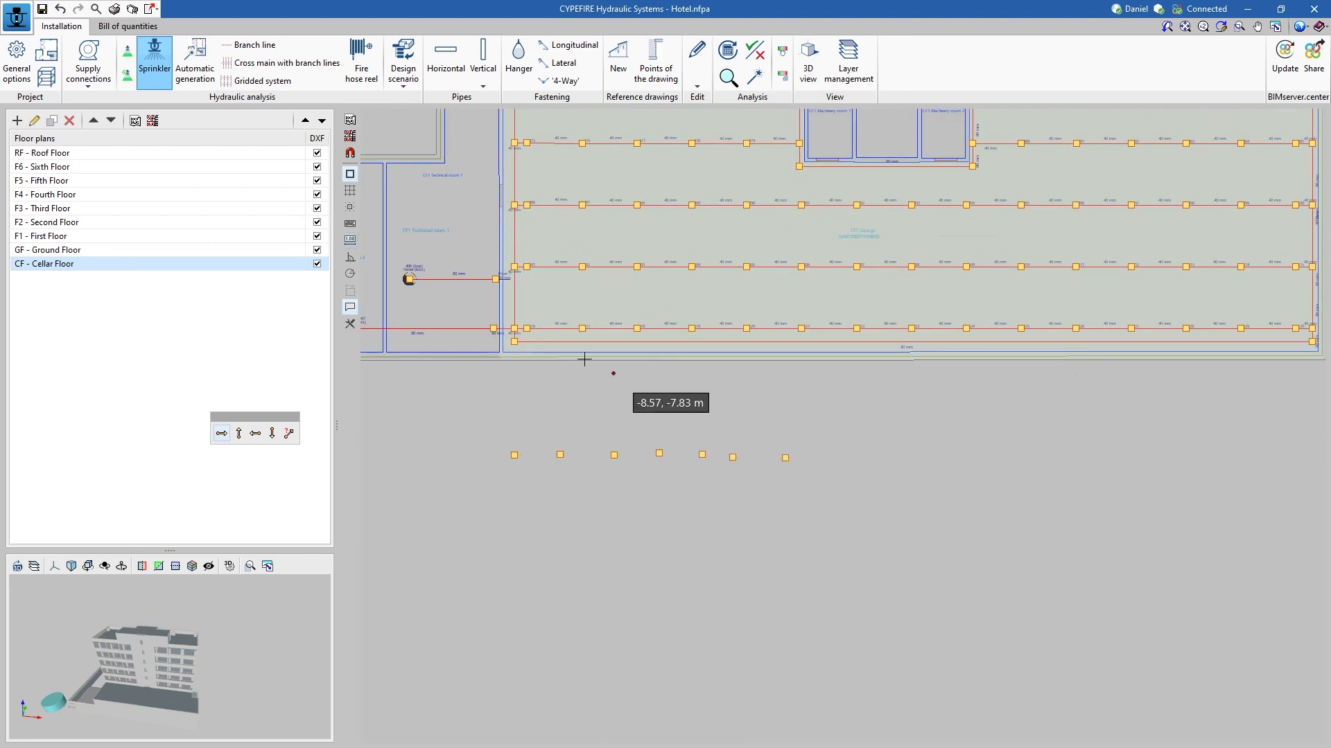
- Draw a rectangular protected area around the first two sprinklers of the new row
left_click(126, 50)
left_click(486, 421)
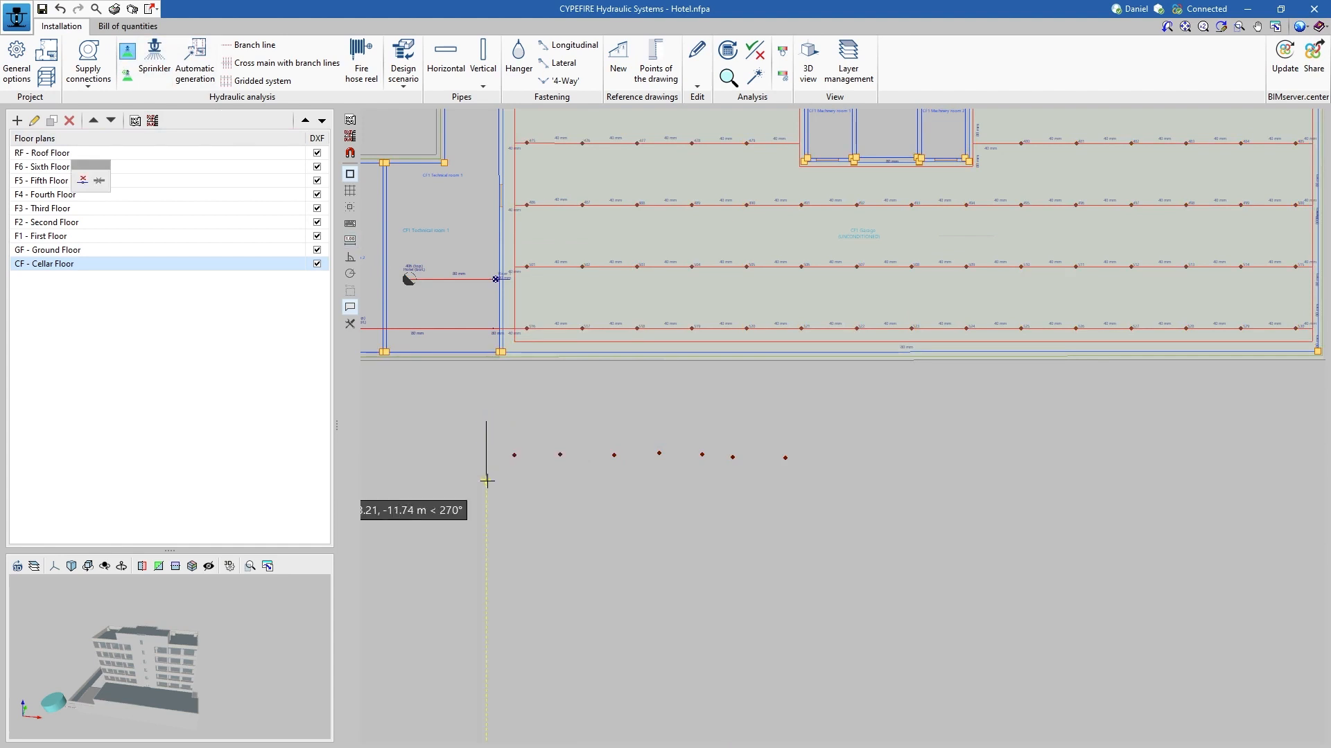
left_click(488, 495)
left_click(588, 495)
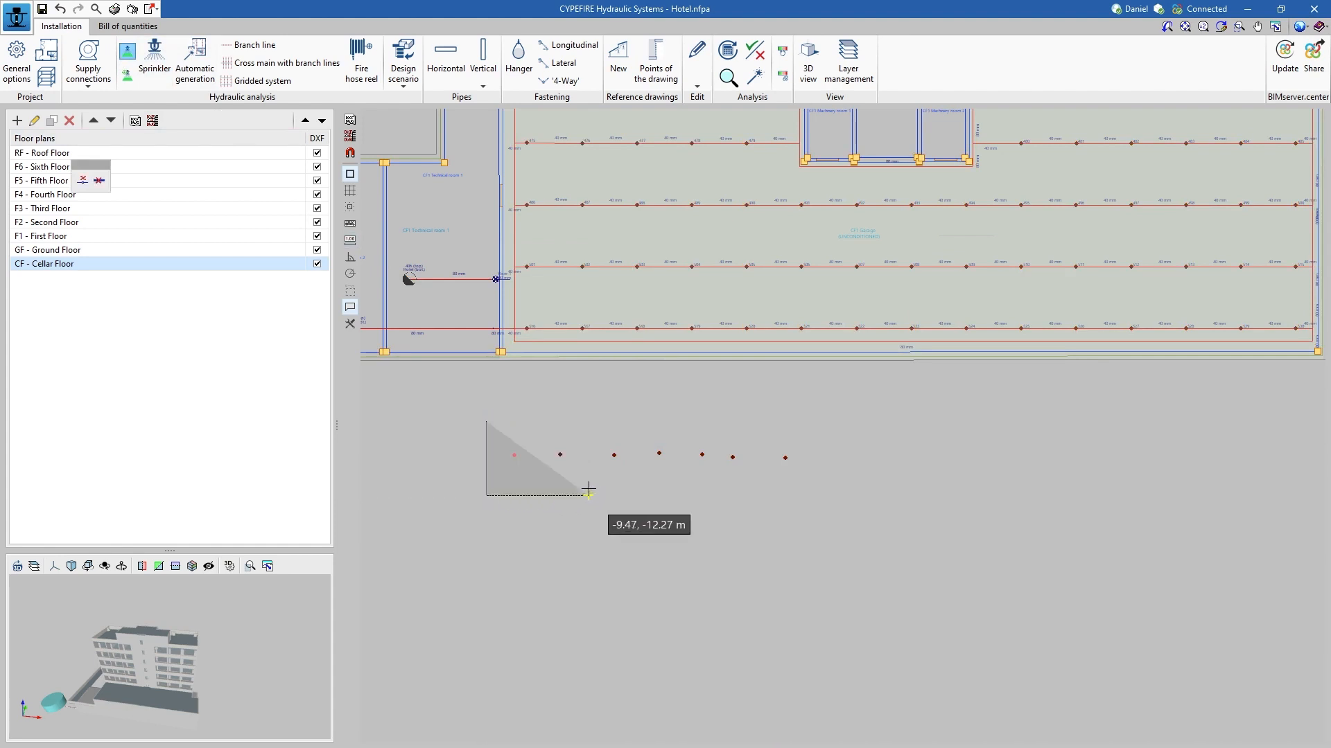
left_click(588, 421)
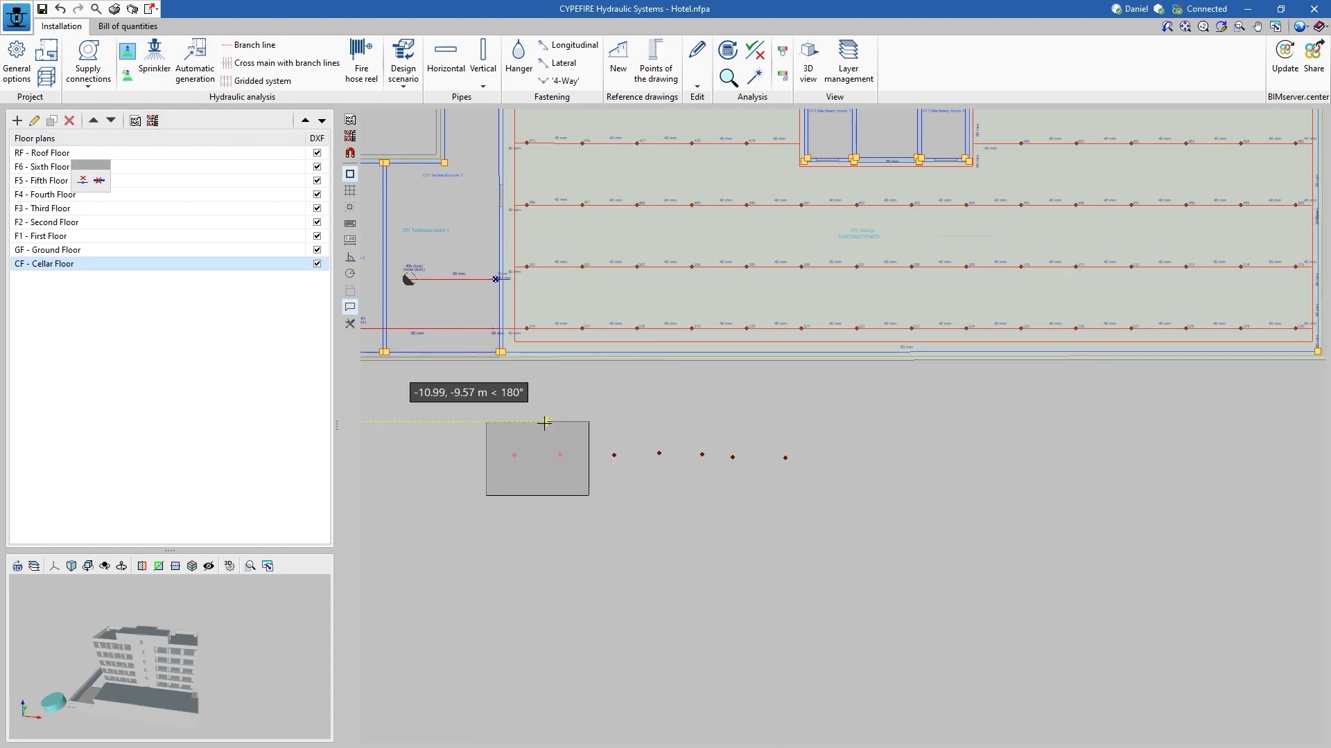
left_click(485, 422)
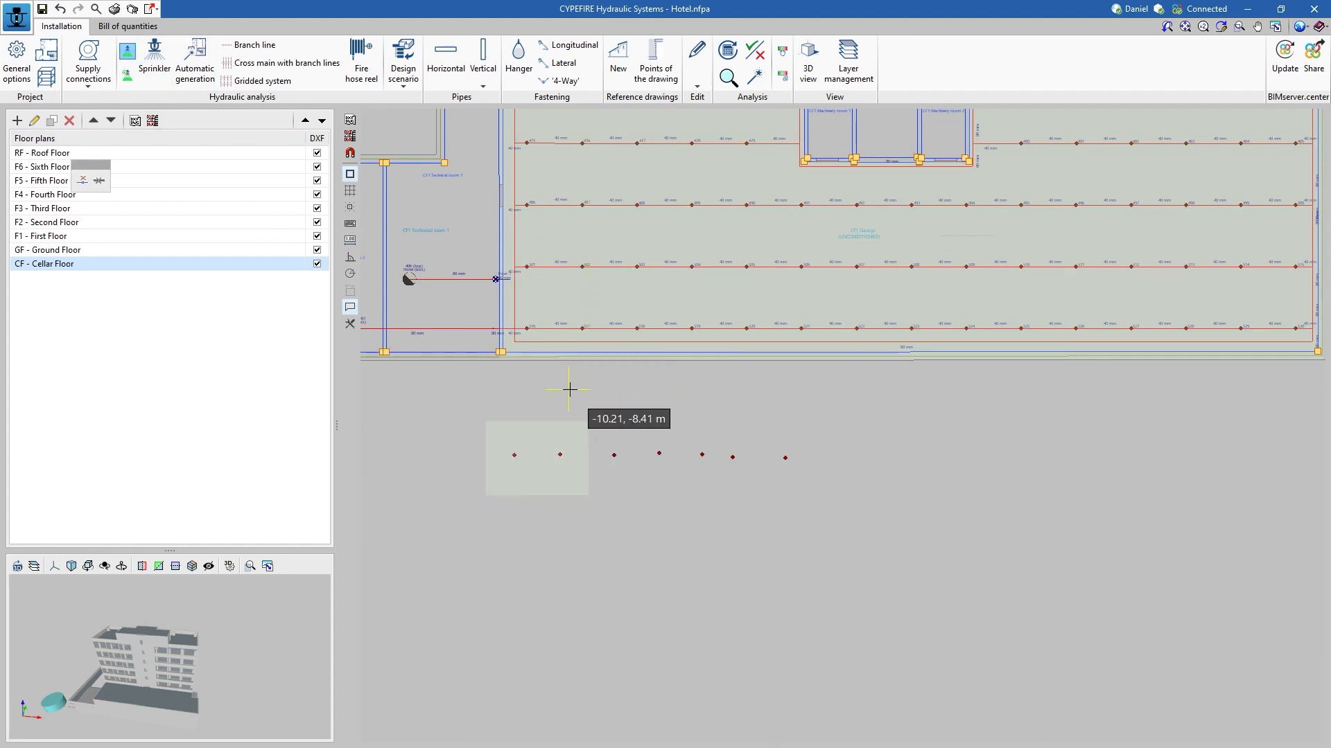
- Generate circular protected areas with a 1.00 m radius for the remaining five sprinklers of the row
left_click(127, 75)
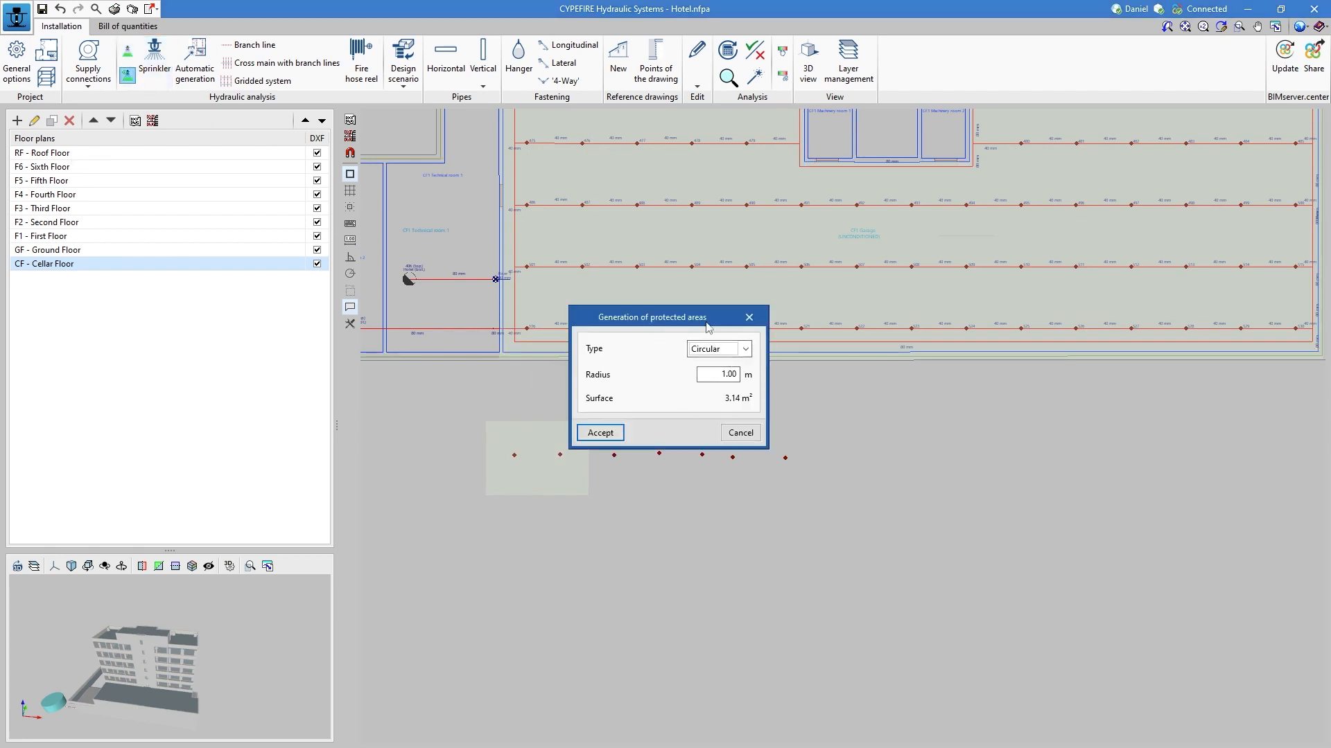
left_click(600, 433)
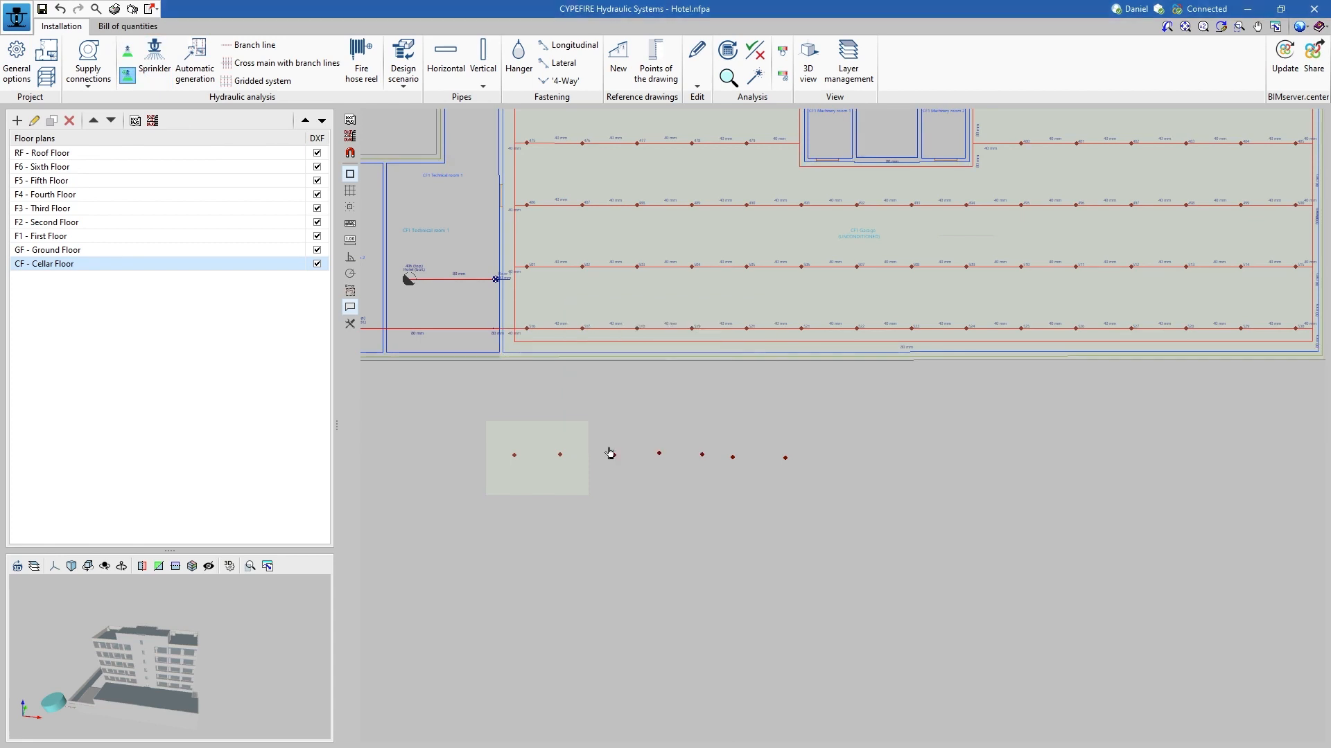
left_click(660, 454)
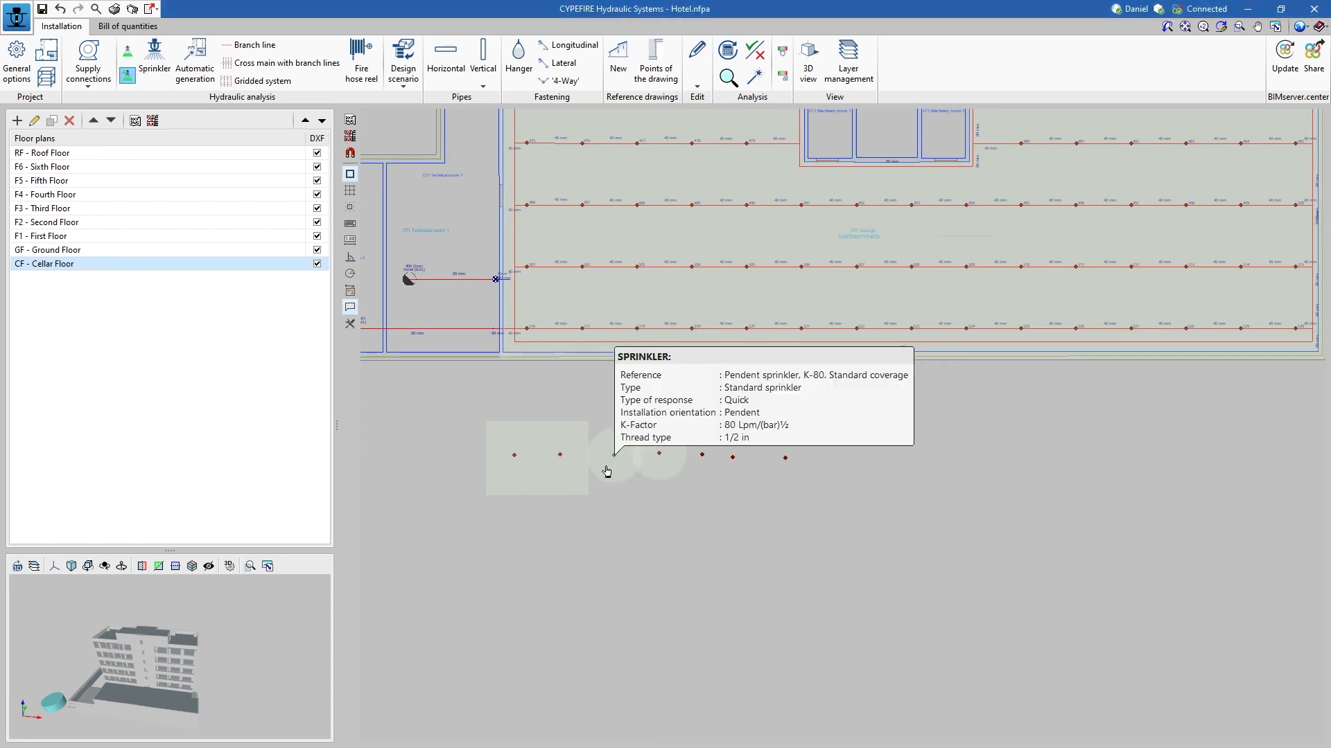
left_click(844, 409)
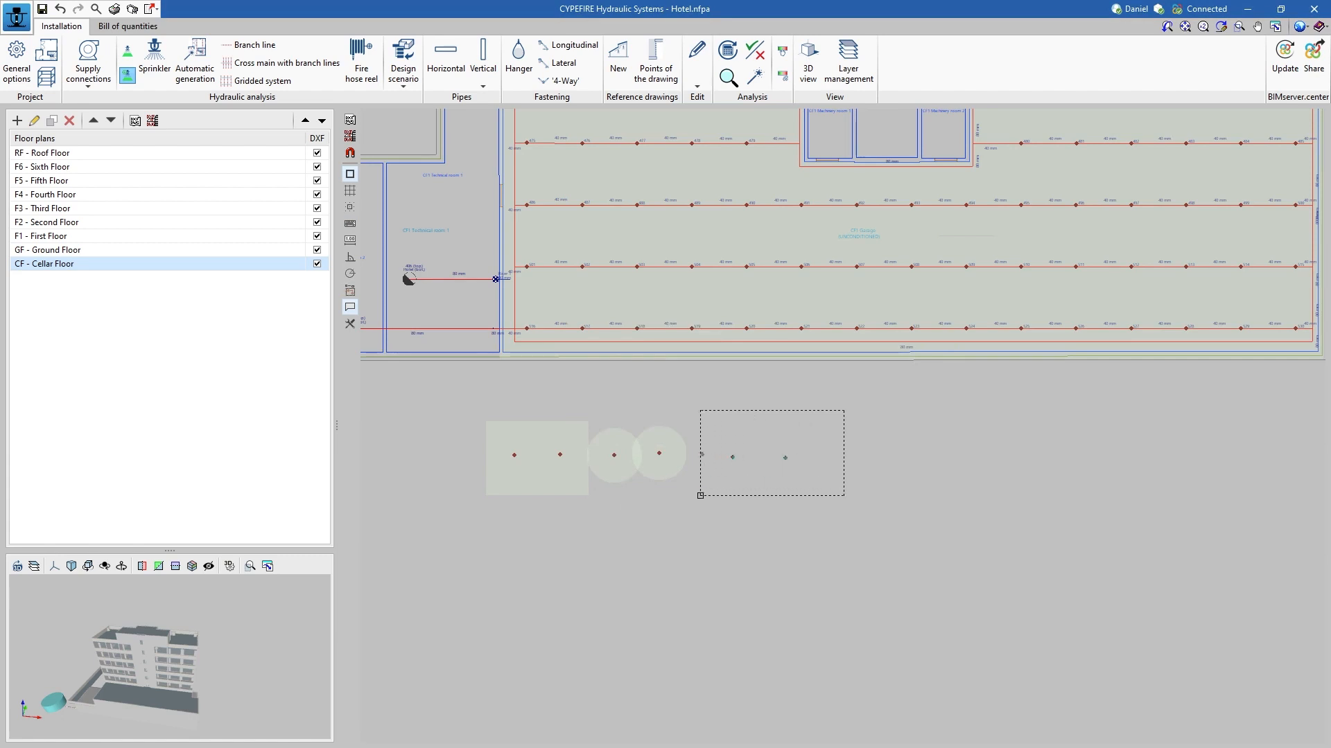
left_click(693, 501)
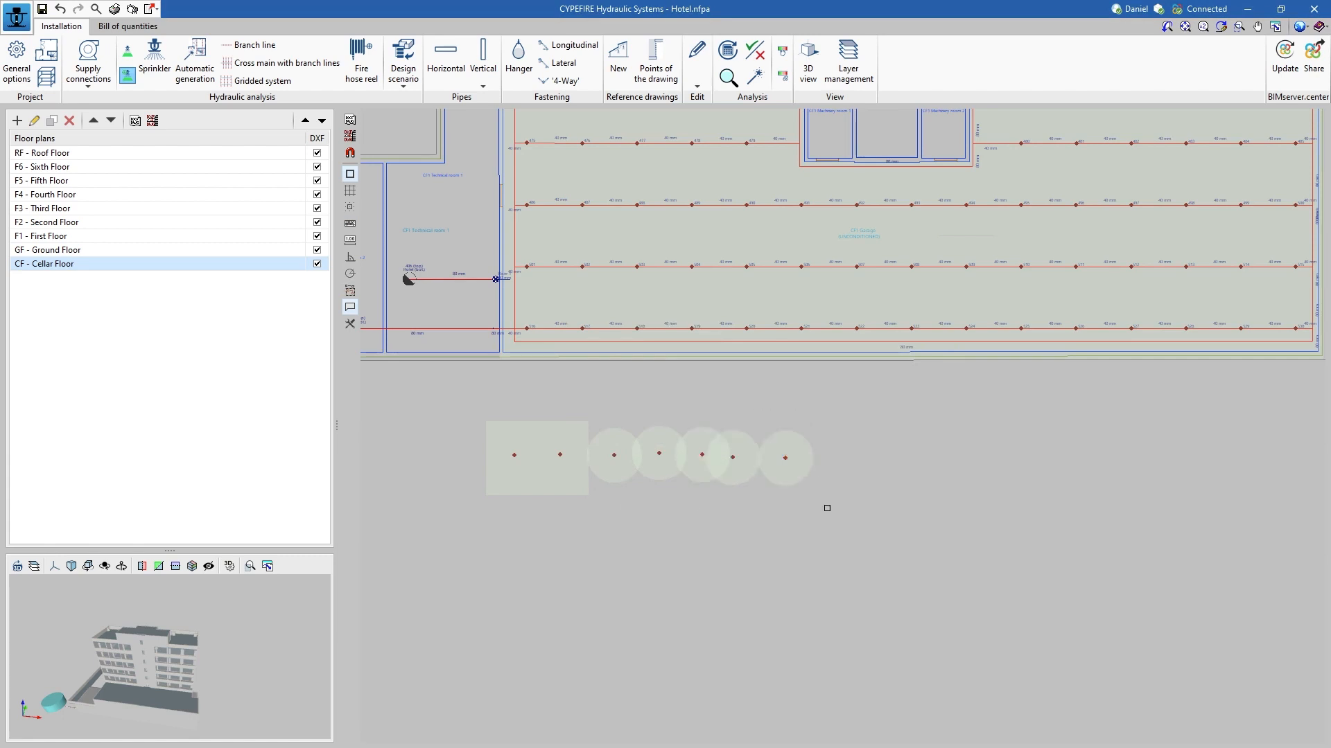
- Start a new branch line and examine its sprinkler type, checks, spacing, pipe and protection area settings
scroll(853, 458, "down", 3)
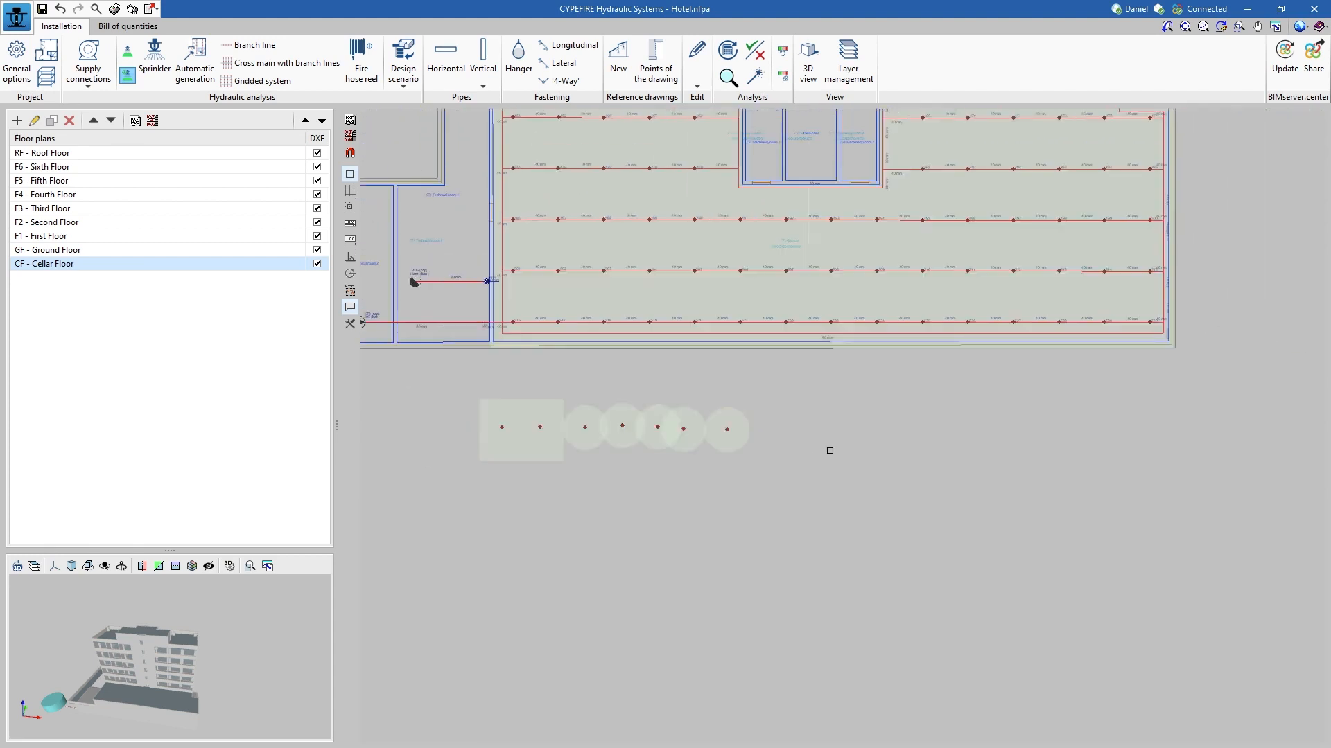
middle_click_drag(793, 420, 787, 415)
scroll(788, 417, "down", 1)
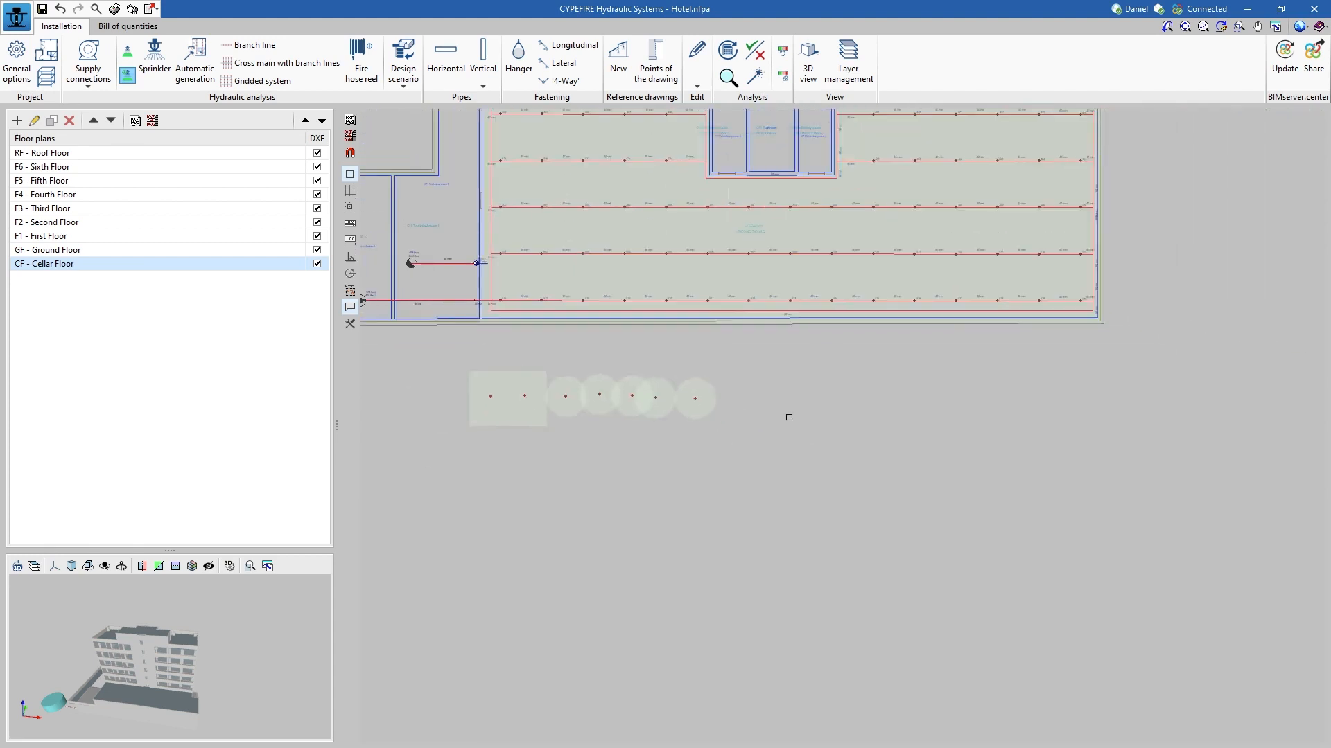
left_click(249, 53)
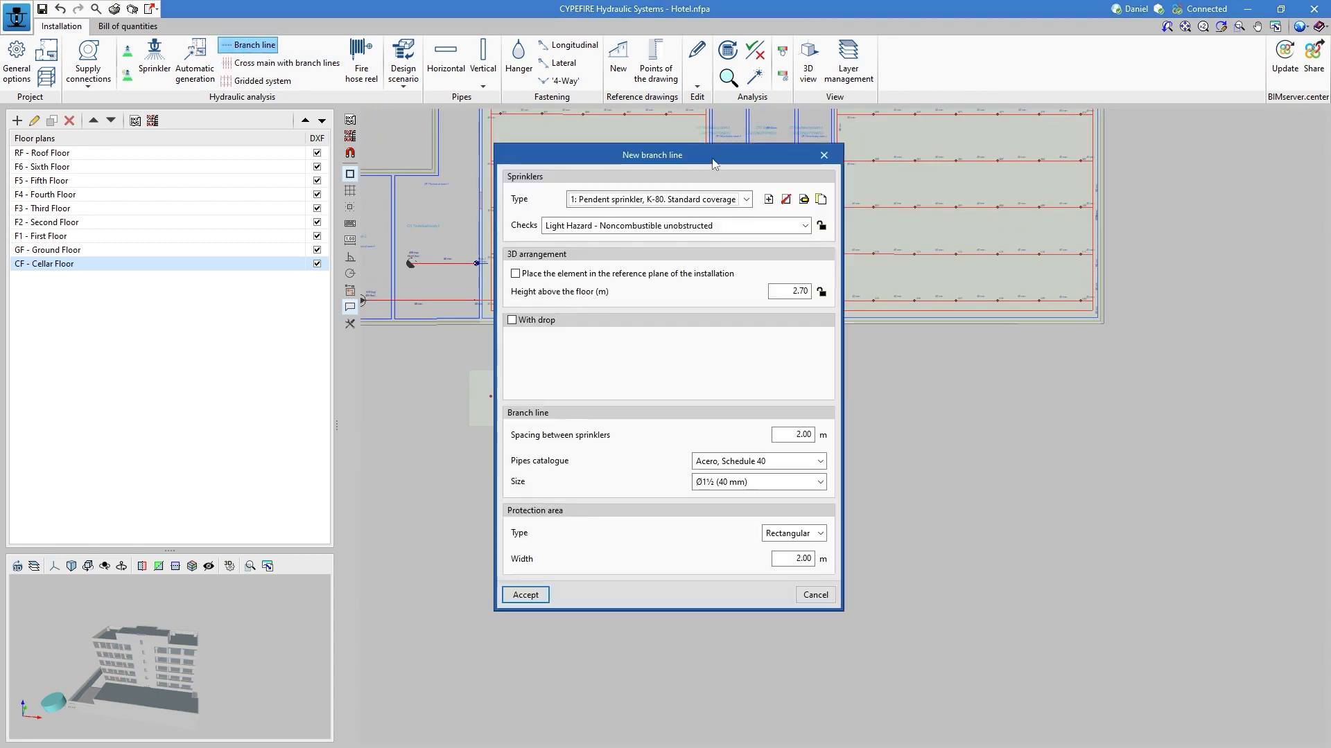
left_click_drag(711, 158, 702, 142)
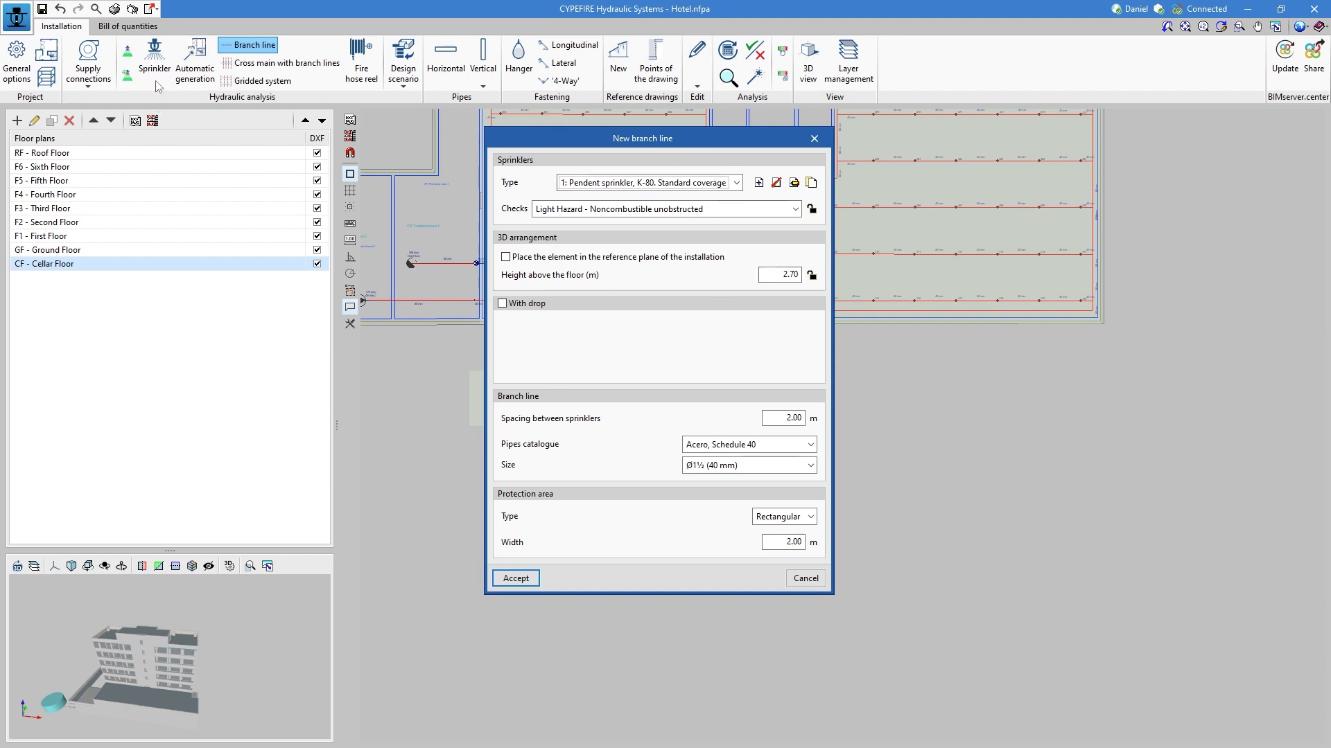
left_click(737, 182)
left_click(737, 183)
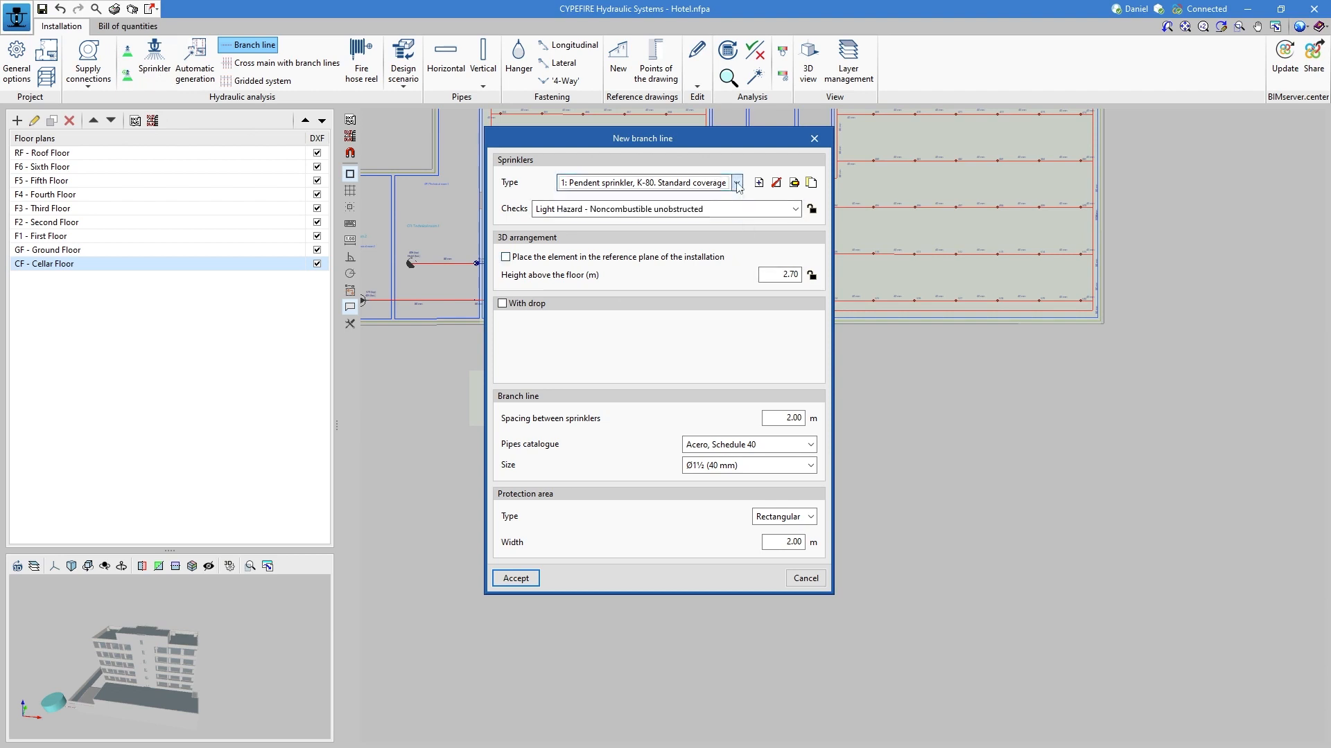
left_click(795, 209)
left_click(795, 210)
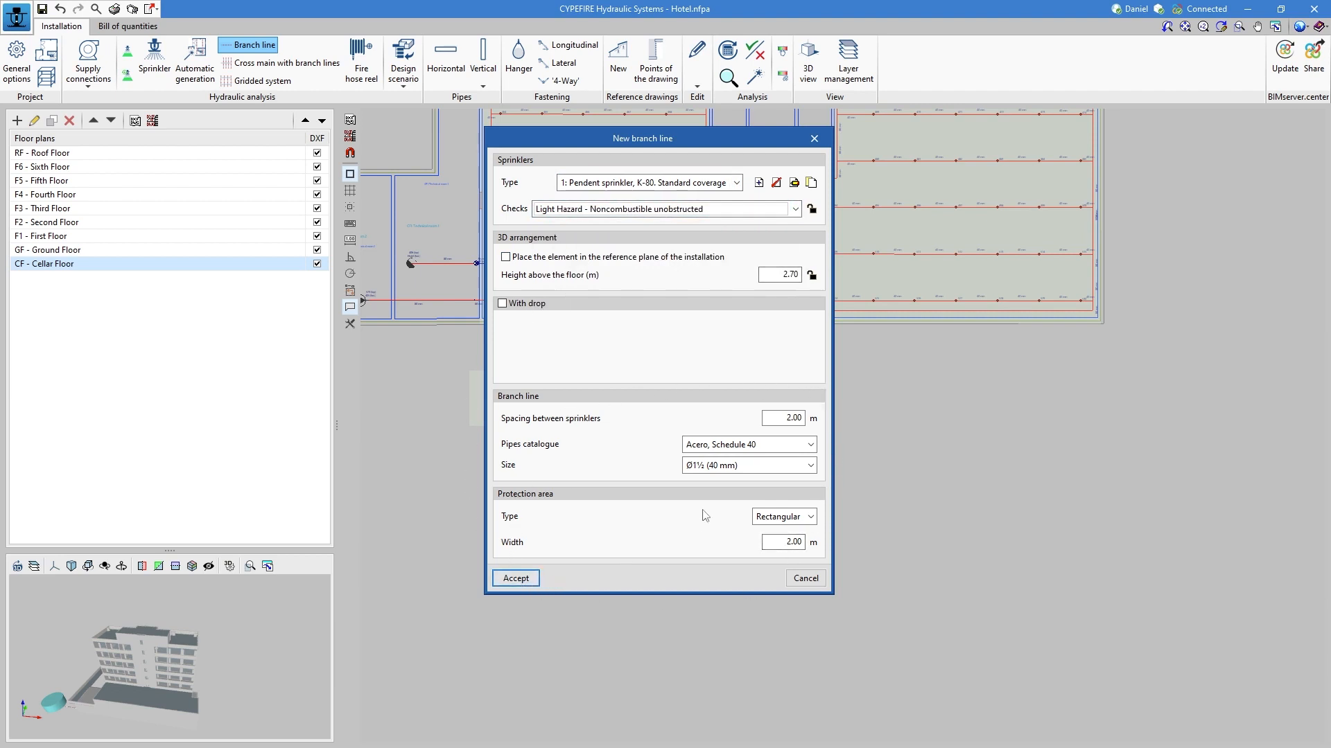
- Draw a horizontal branch line about 12 m long below the cellar floor outline, with 2.00 m sprinkler spacing and Ø1½ (40 mm) pipe
left_click(530, 580)
left_click(789, 360)
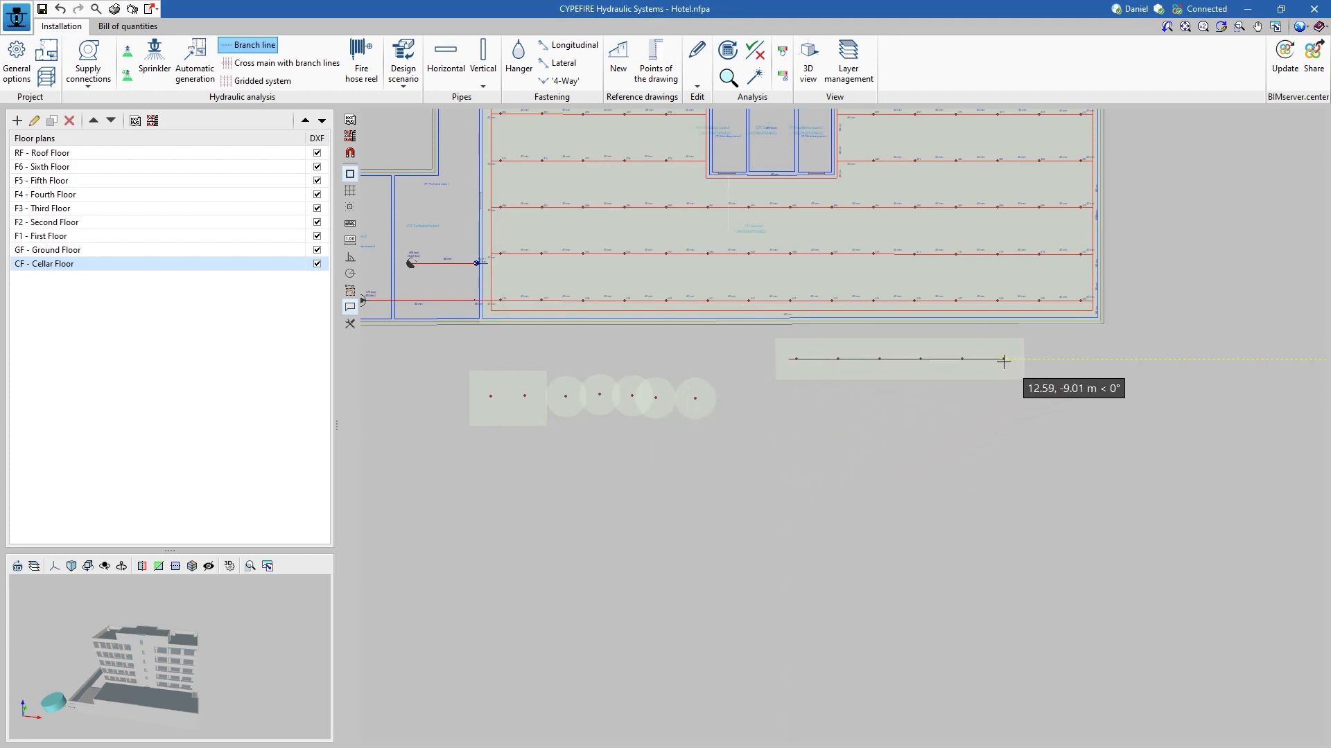
left_click(1041, 360)
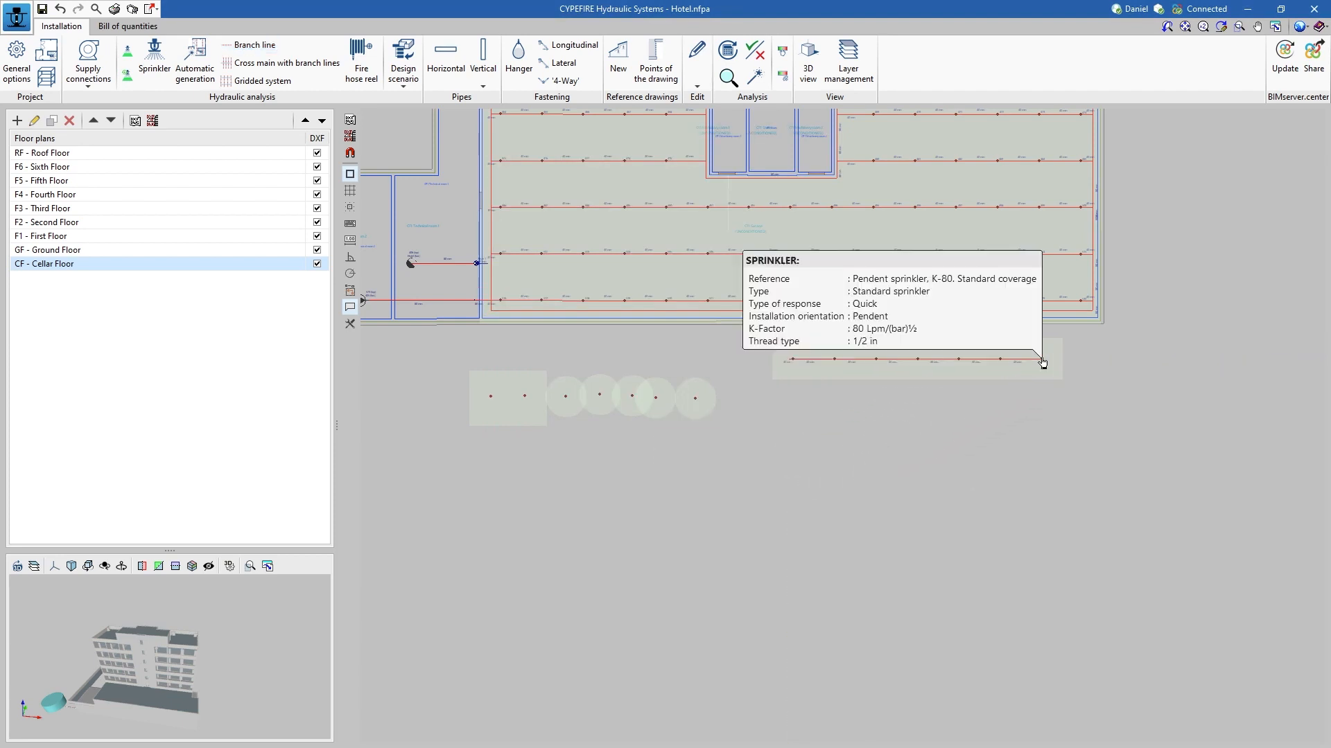
scroll(934, 422, "up", 4)
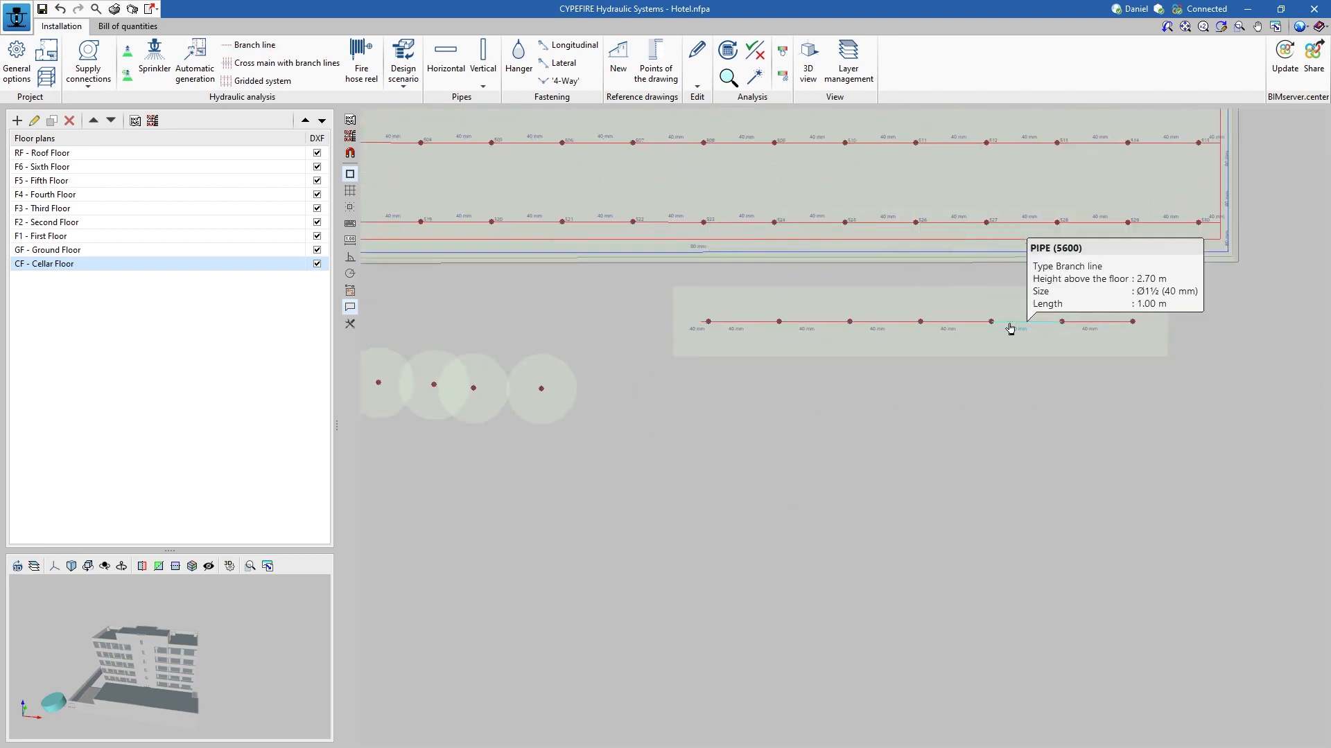
- Place a horizontal cross main below the branch line, with seven branch lines 2.00 m apart and three sprinklers on each side
scroll(832, 422, "down", 1)
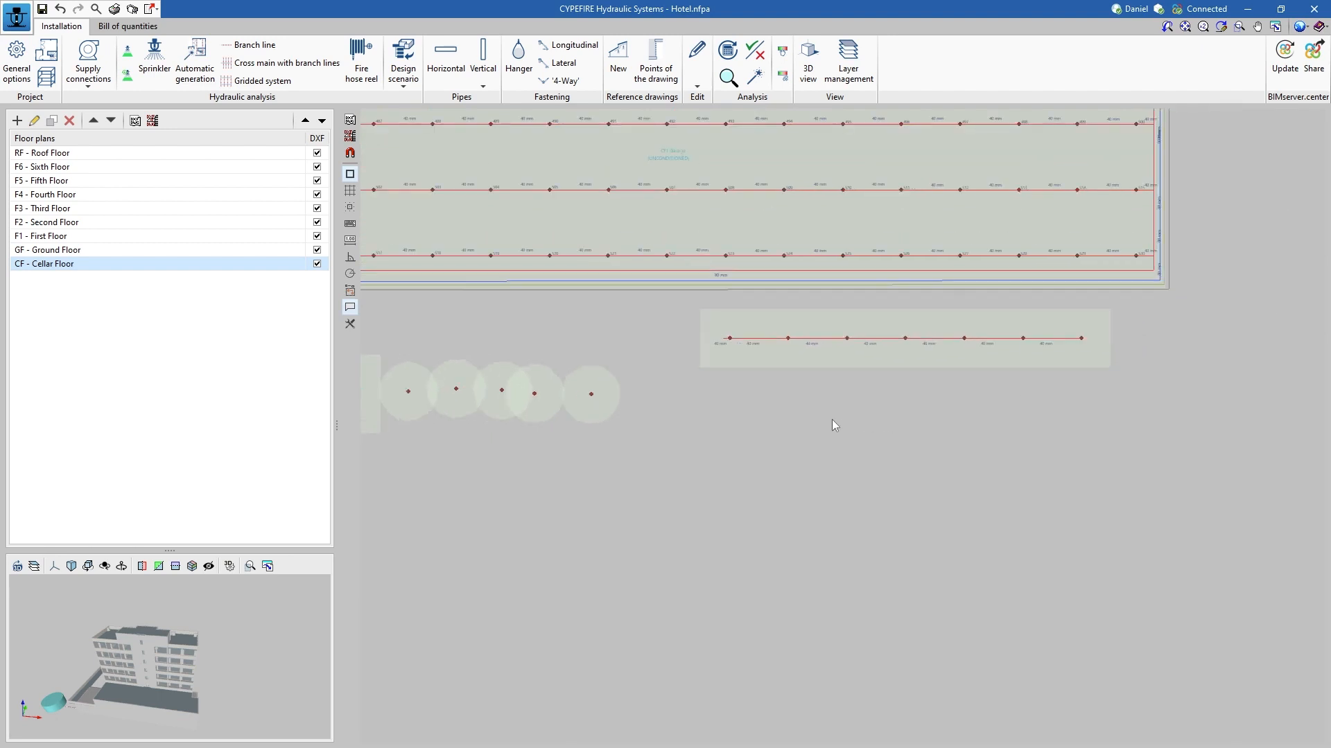
scroll(831, 426, "down", 1)
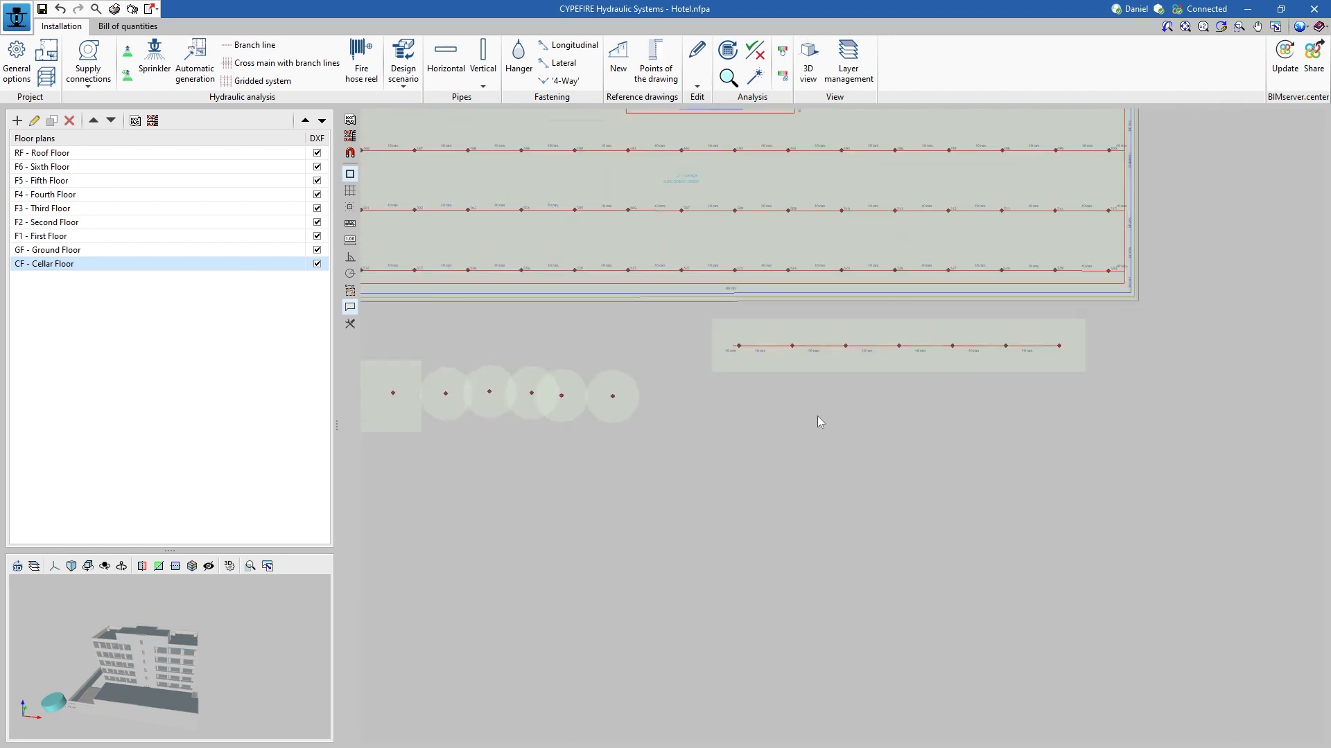
left_click(284, 63)
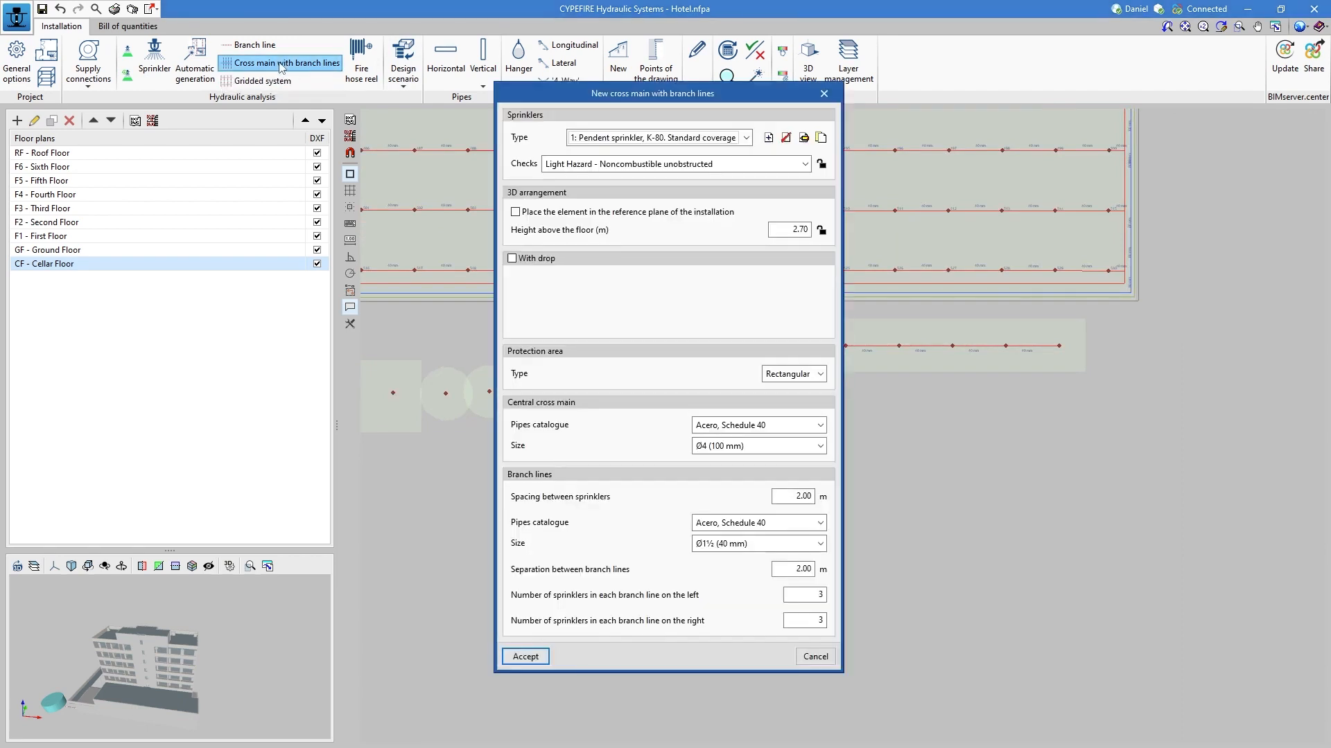
left_click(524, 657)
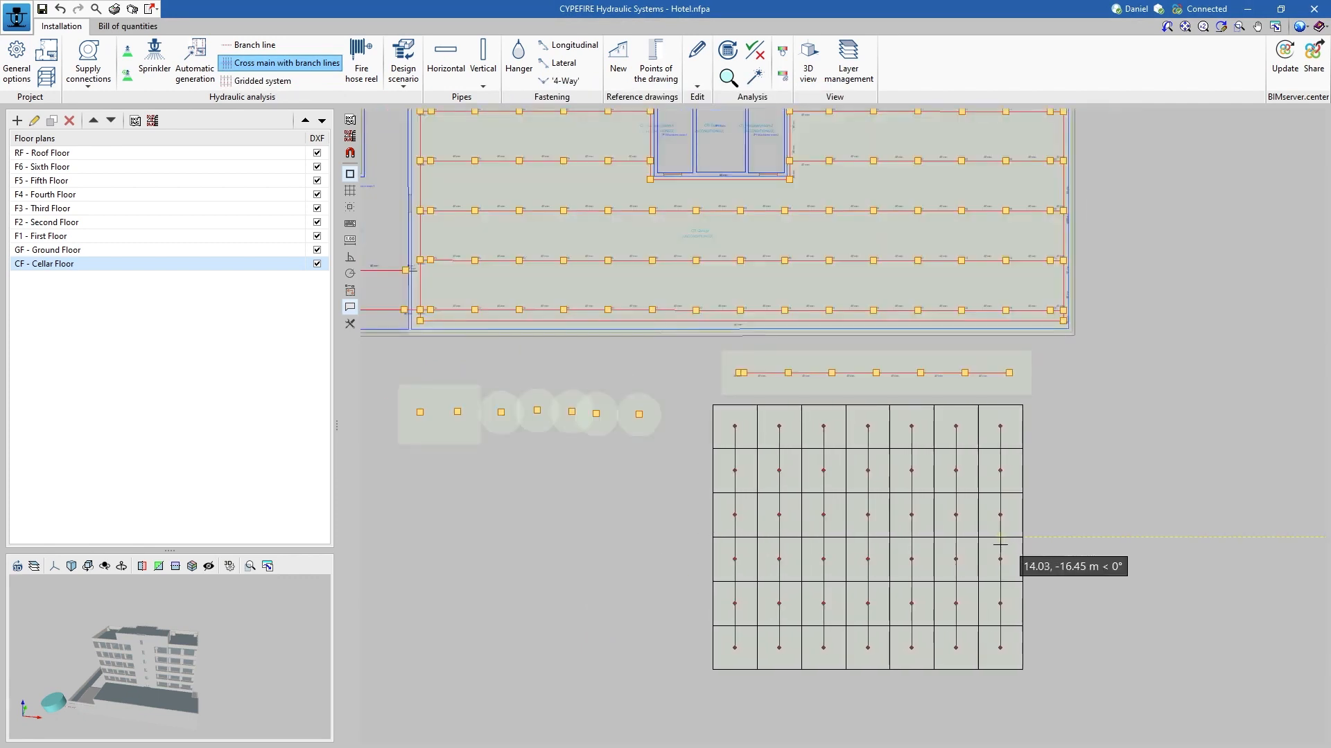
left_click(1000, 537)
- Place a horizontal gridded system between cross main centres below the circular protected areas, with 2.00 m spacings and five sprinklers per branch line
scroll(1066, 520, "down", 1)
middle_click_drag(1065, 508, 1079, 438)
left_click(256, 80)
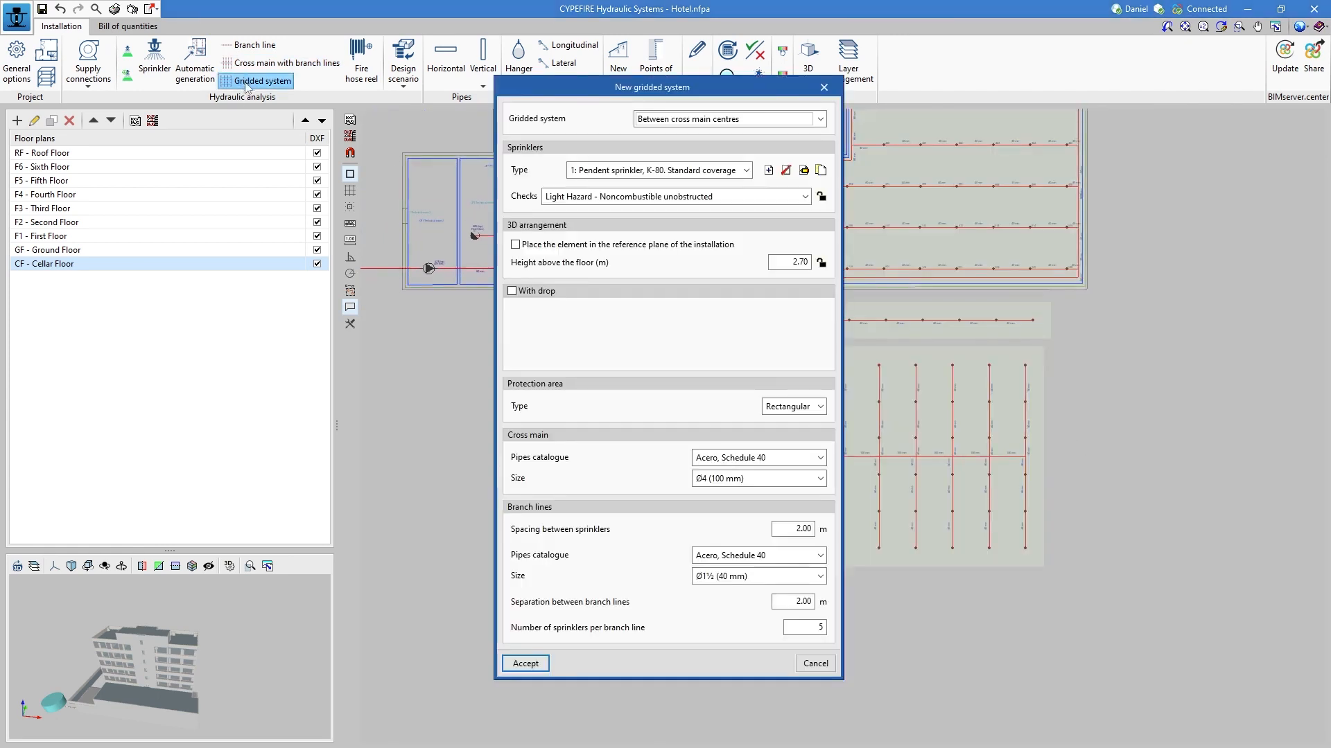
left_click(520, 665)
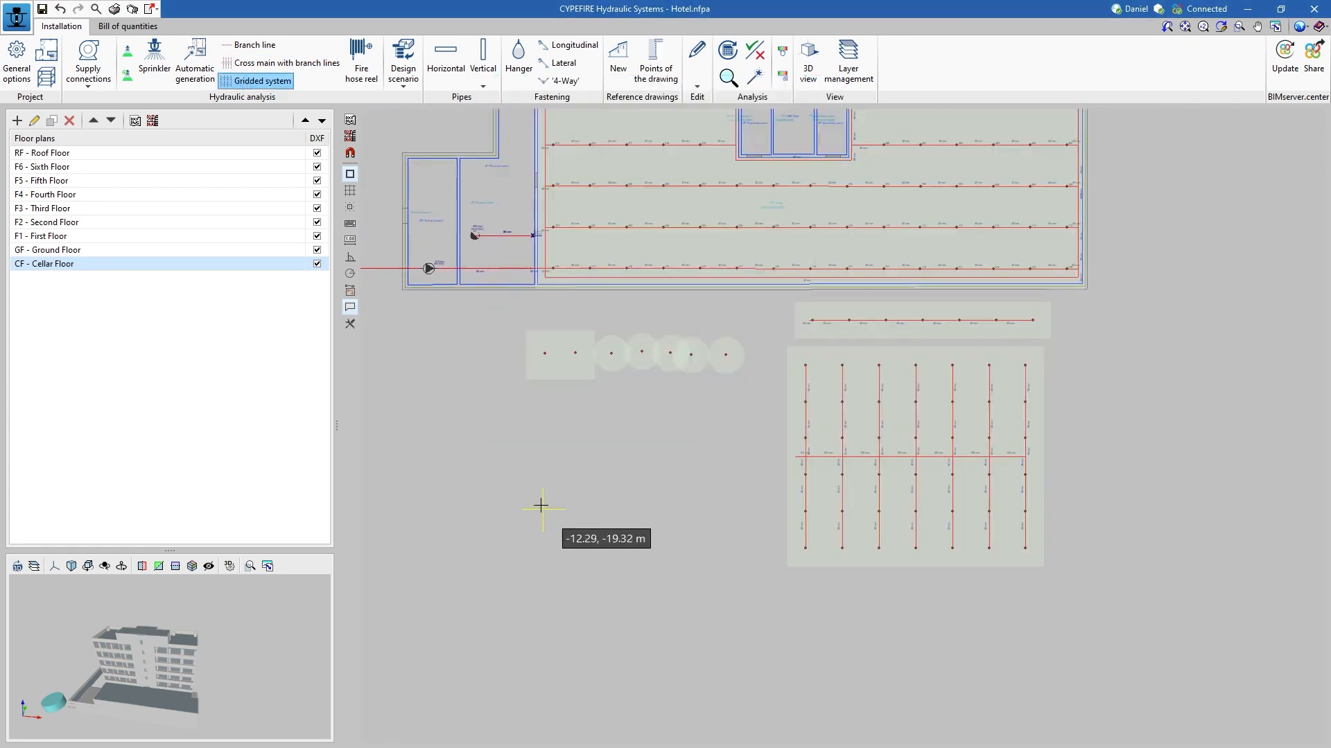
left_click(425, 541)
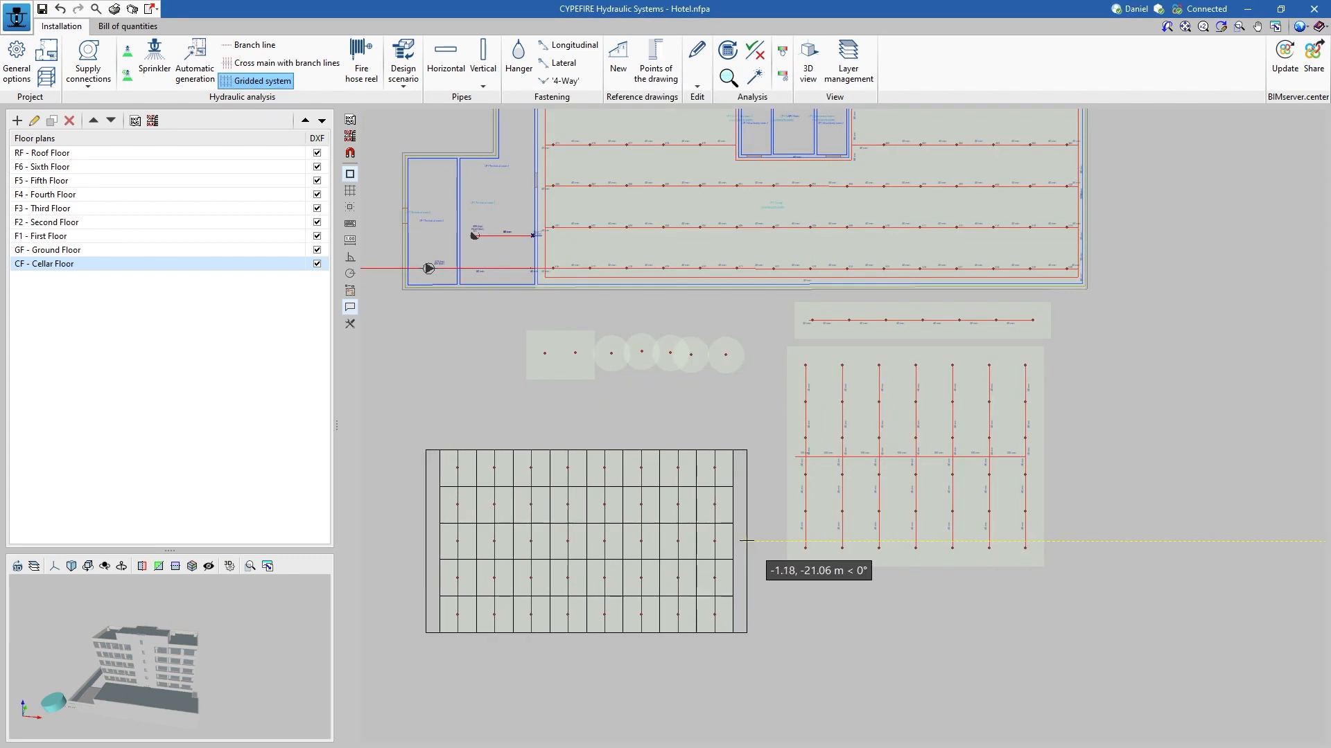
left_click(970, 534)
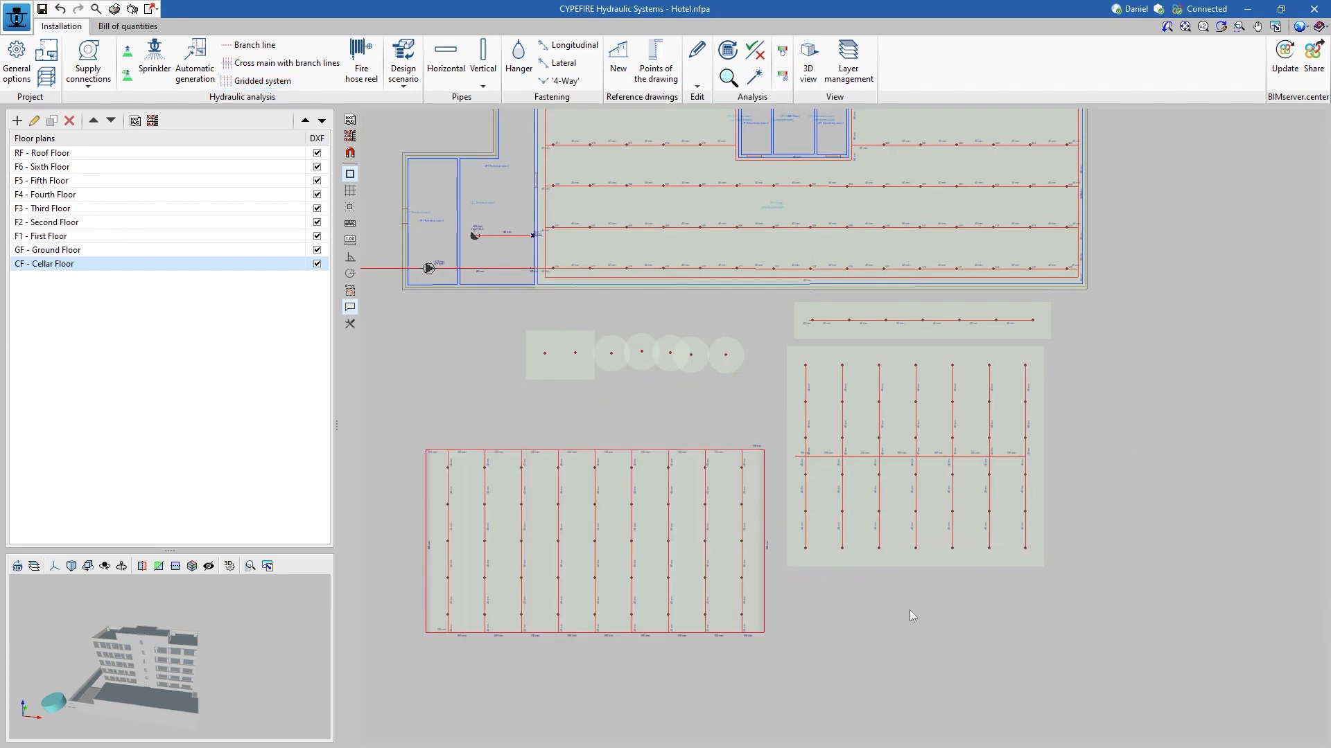
- Erase all the sprinklers, branch lines, cross main and gridded system placed below the cellar floor outline, including the leftover vertical pipe
mouse_move(702, 508)
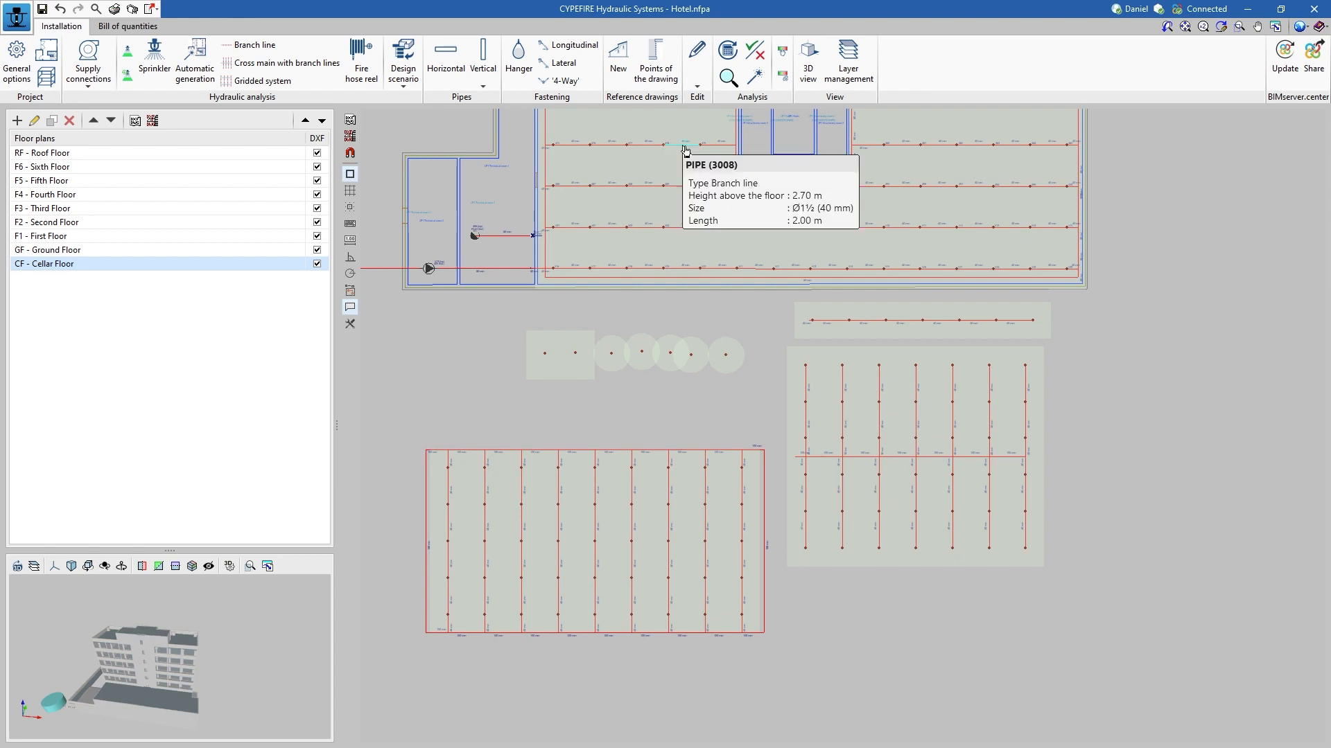
left_click(697, 59)
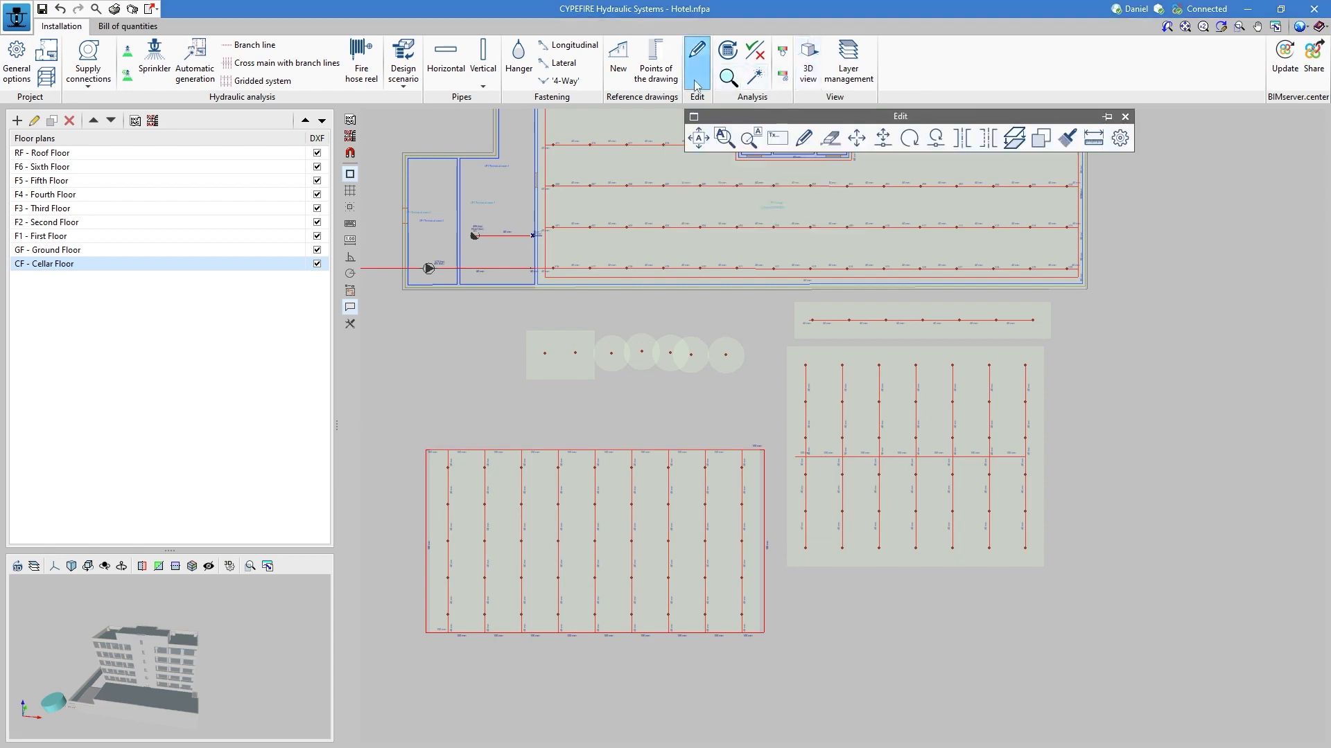
left_click(830, 137)
left_click(1144, 678)
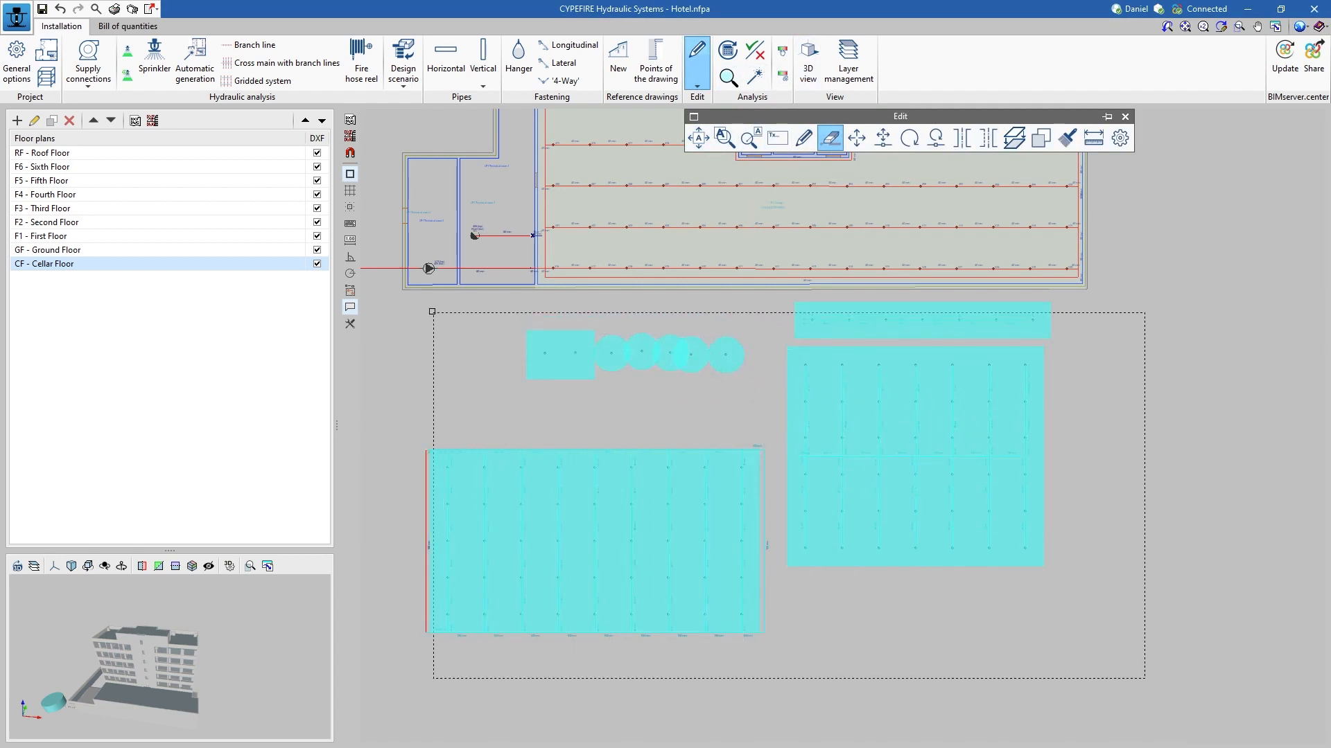
left_click(436, 314)
right_click(500, 352)
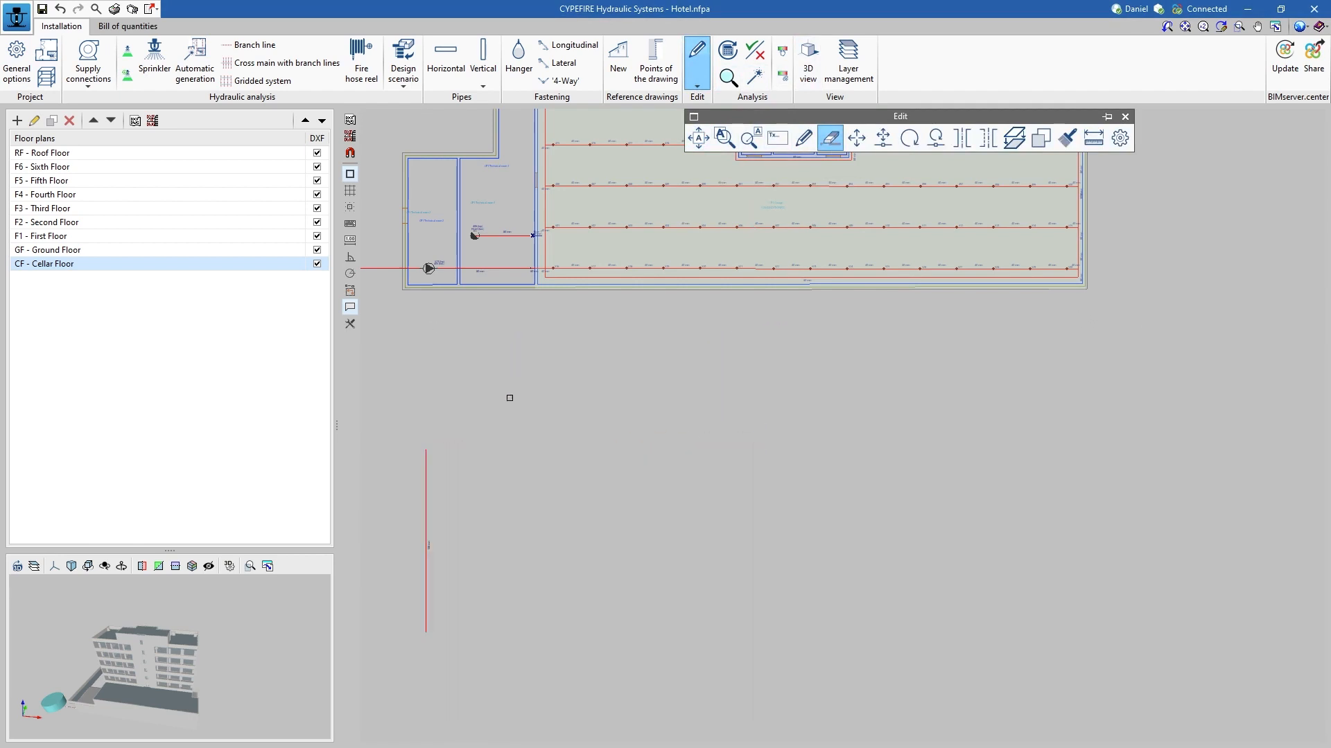
left_click(546, 374)
left_click(391, 655)
right_click(736, 426)
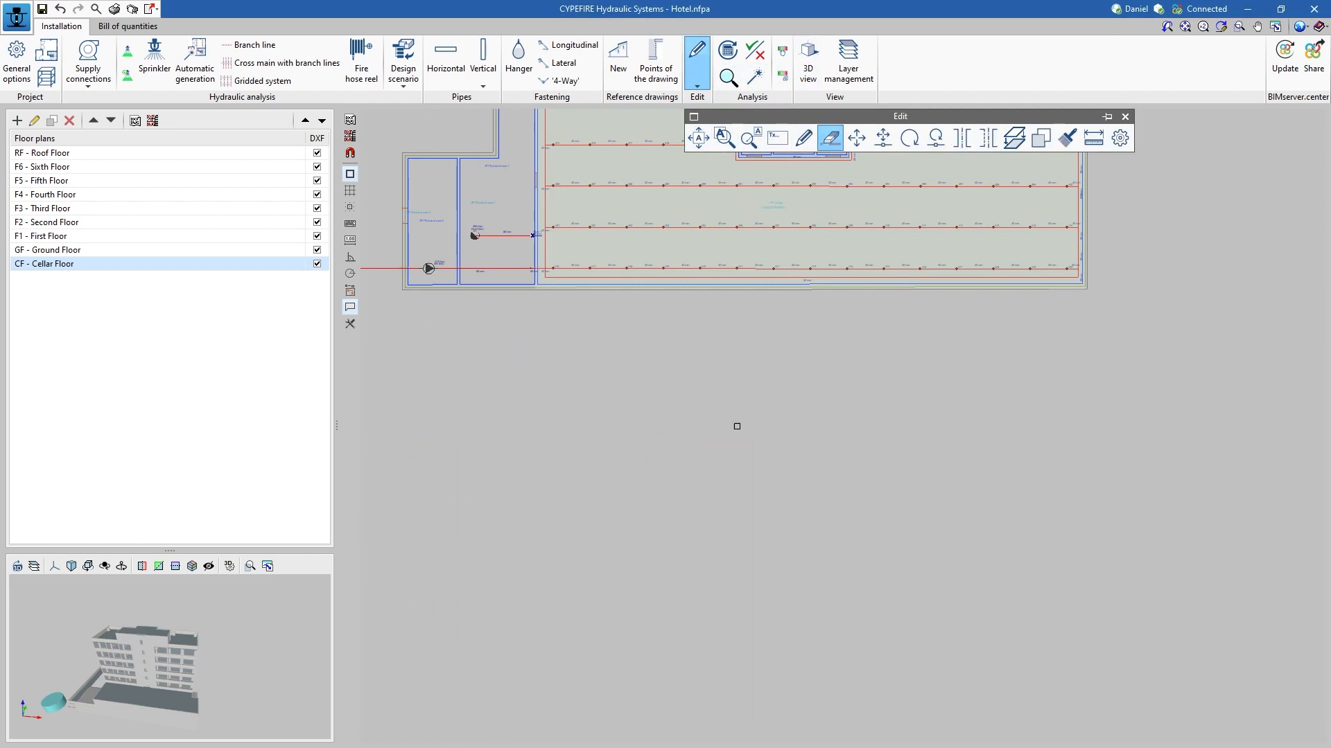
left_click(1125, 117)
- Open the Sixth Floor plan around RF Machinery Room 1 and RF Machinery Room 2
mouse_move(764, 359)
middle_mouse_down()
mouse_move(820, 657)
mouse_move(910, 666)
middle_mouse_up()
scroll(910, 666, "down", 2)
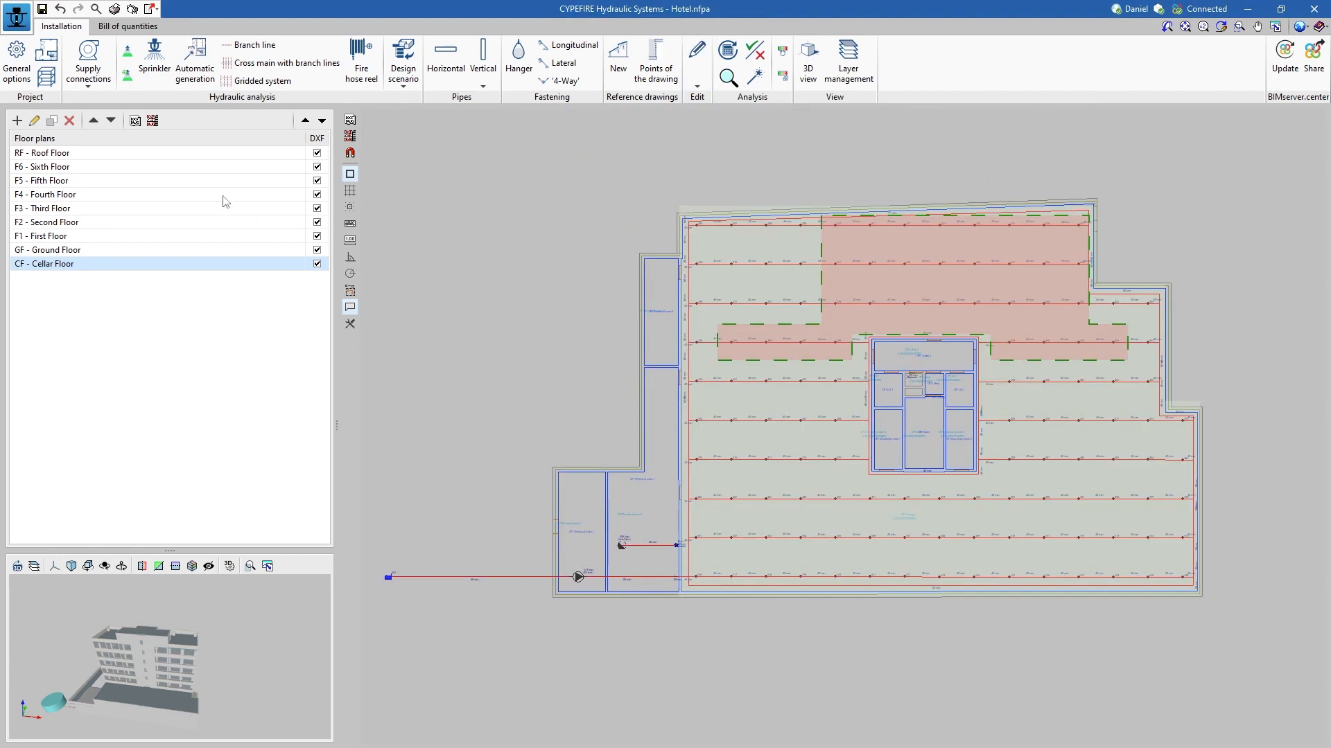
left_click(64, 167)
scroll(790, 407, "up", 5)
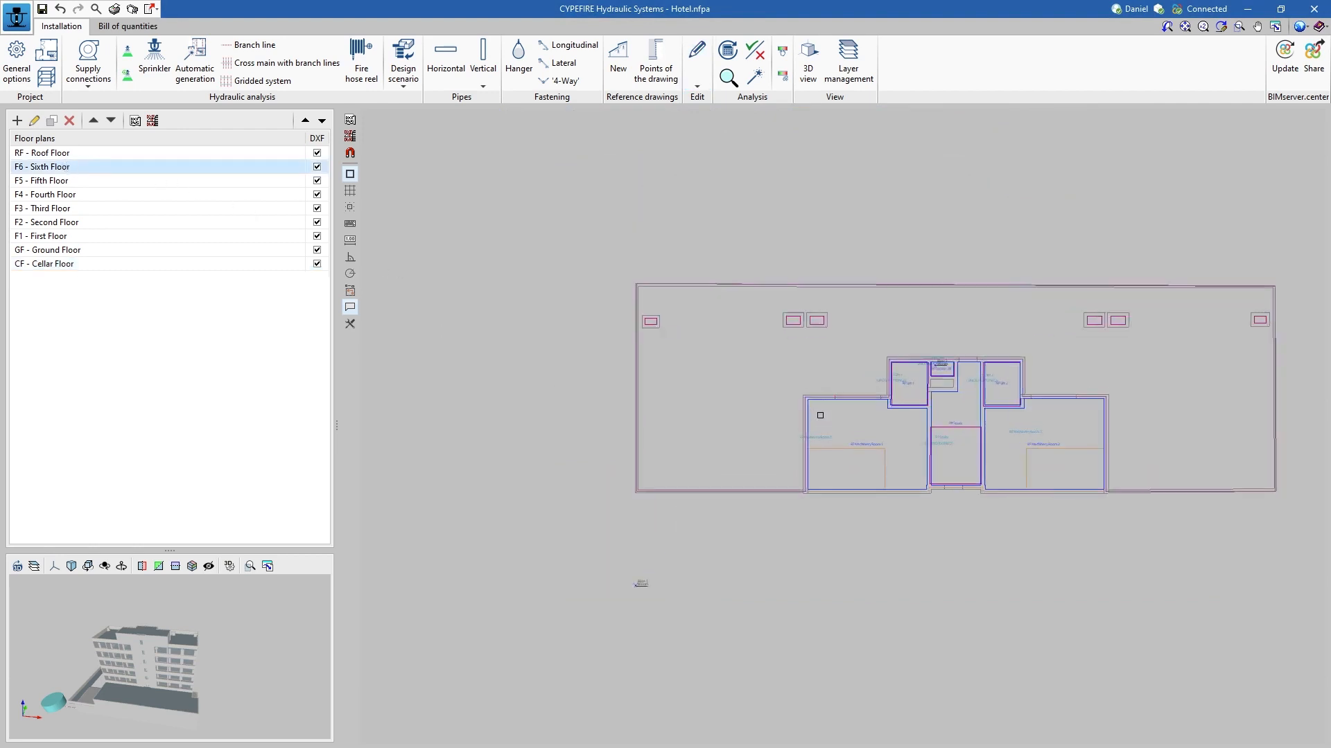
middle_click_drag(742, 409, 416, 371)
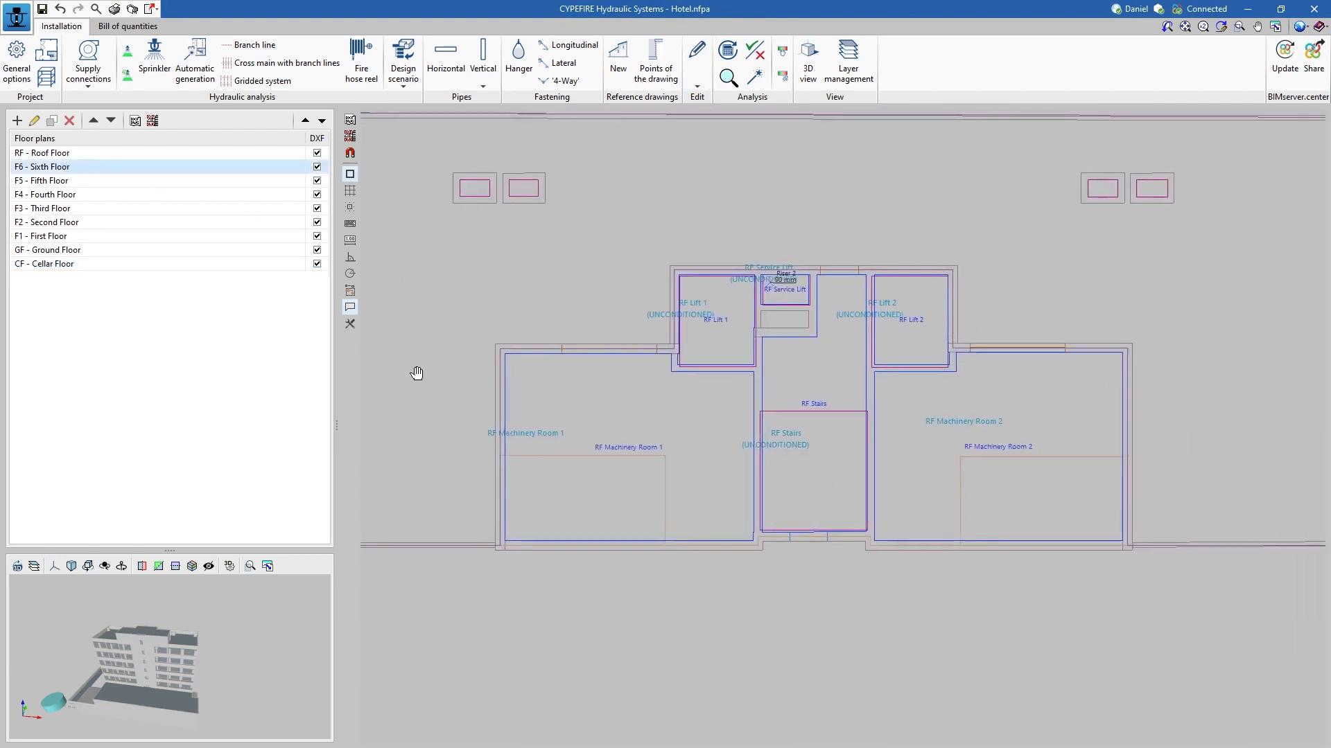
scroll(487, 393, "up", 1)
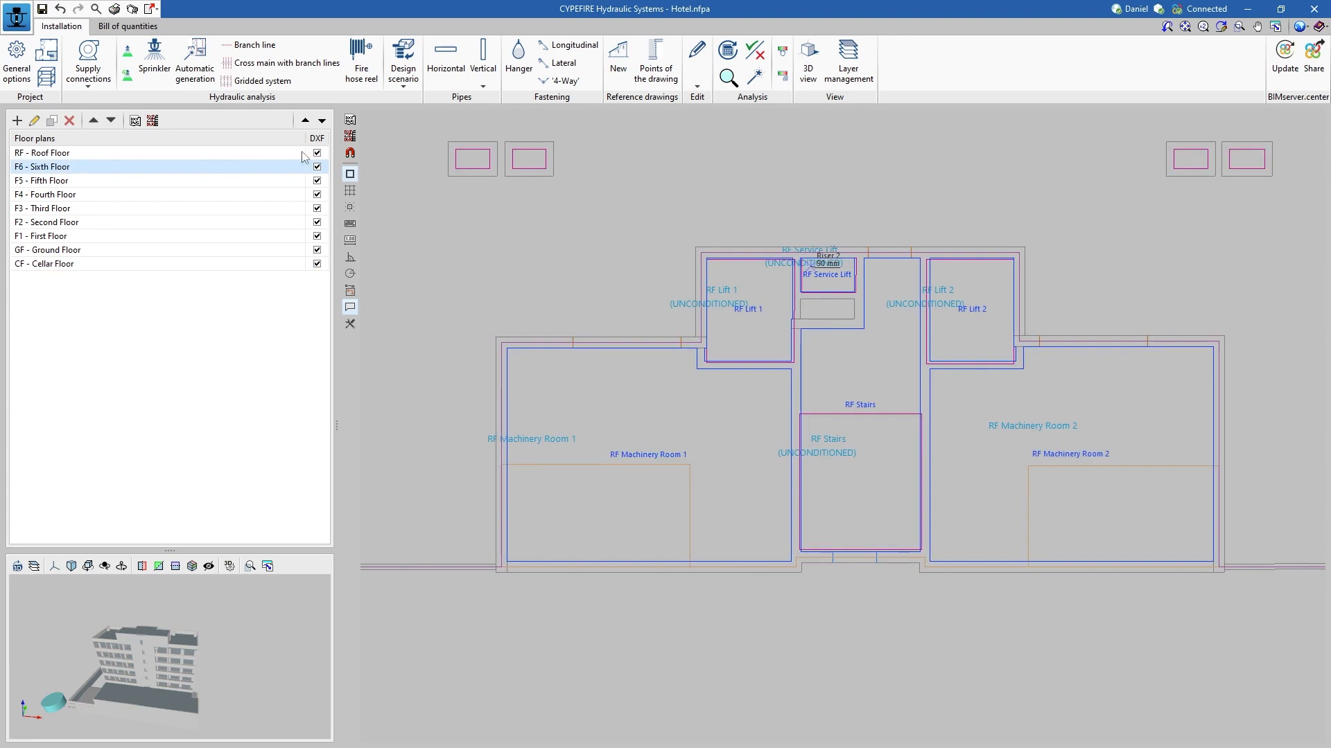
- Configure automatic generation as a gridded system with 1 m between sprinklers and 1 m between branch lines
left_click(196, 87)
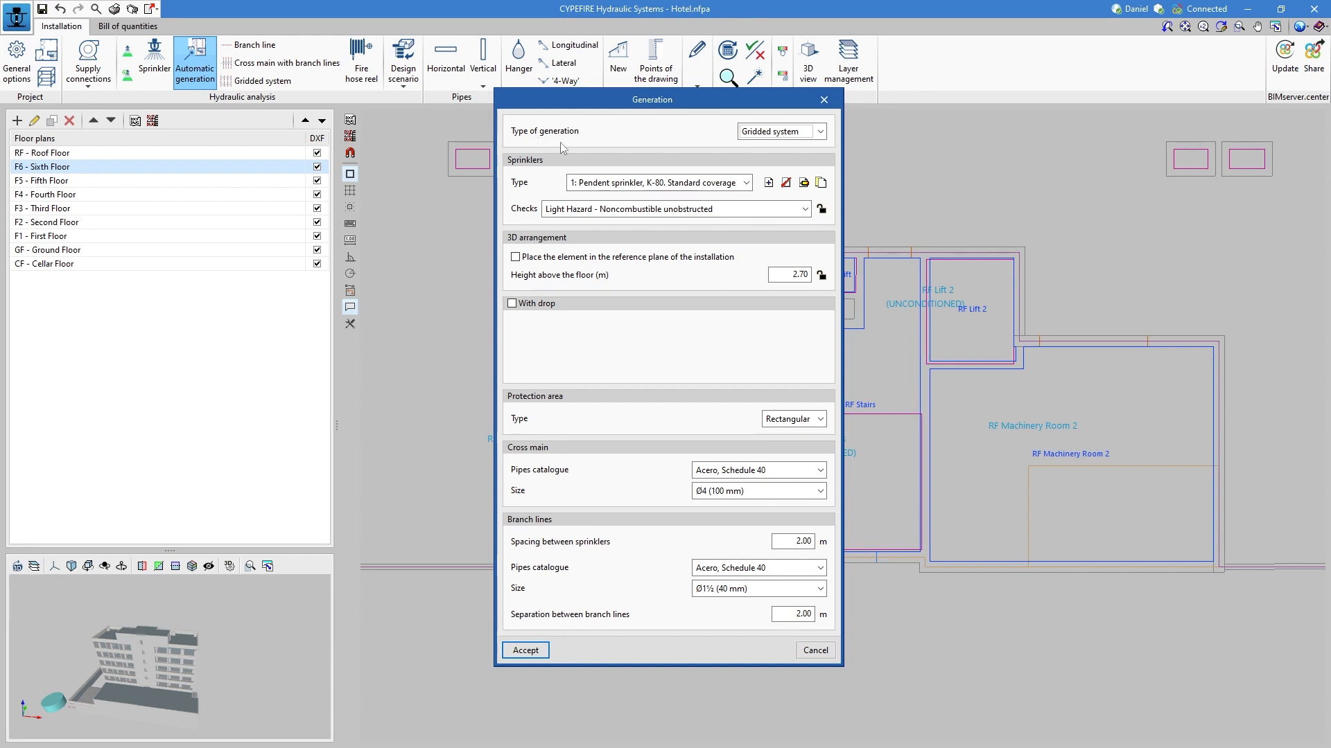
left_click(820, 132)
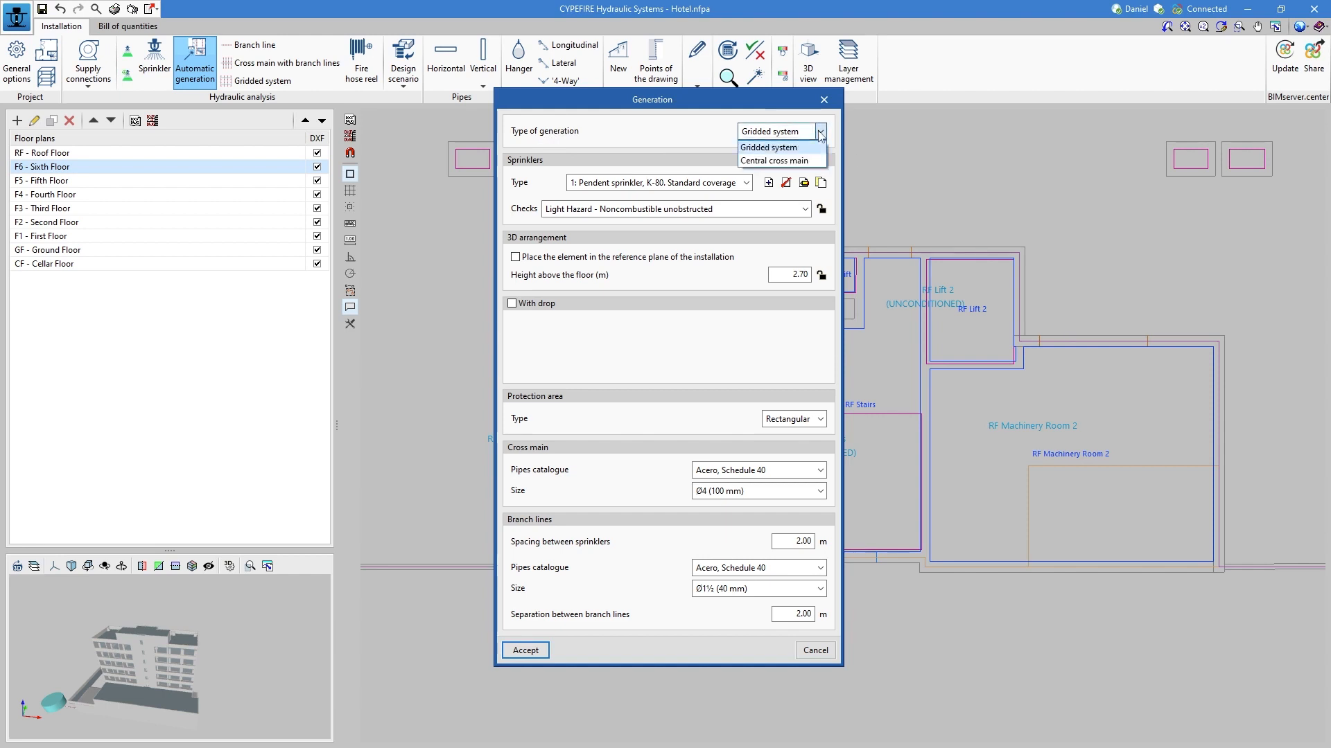
left_click(820, 133)
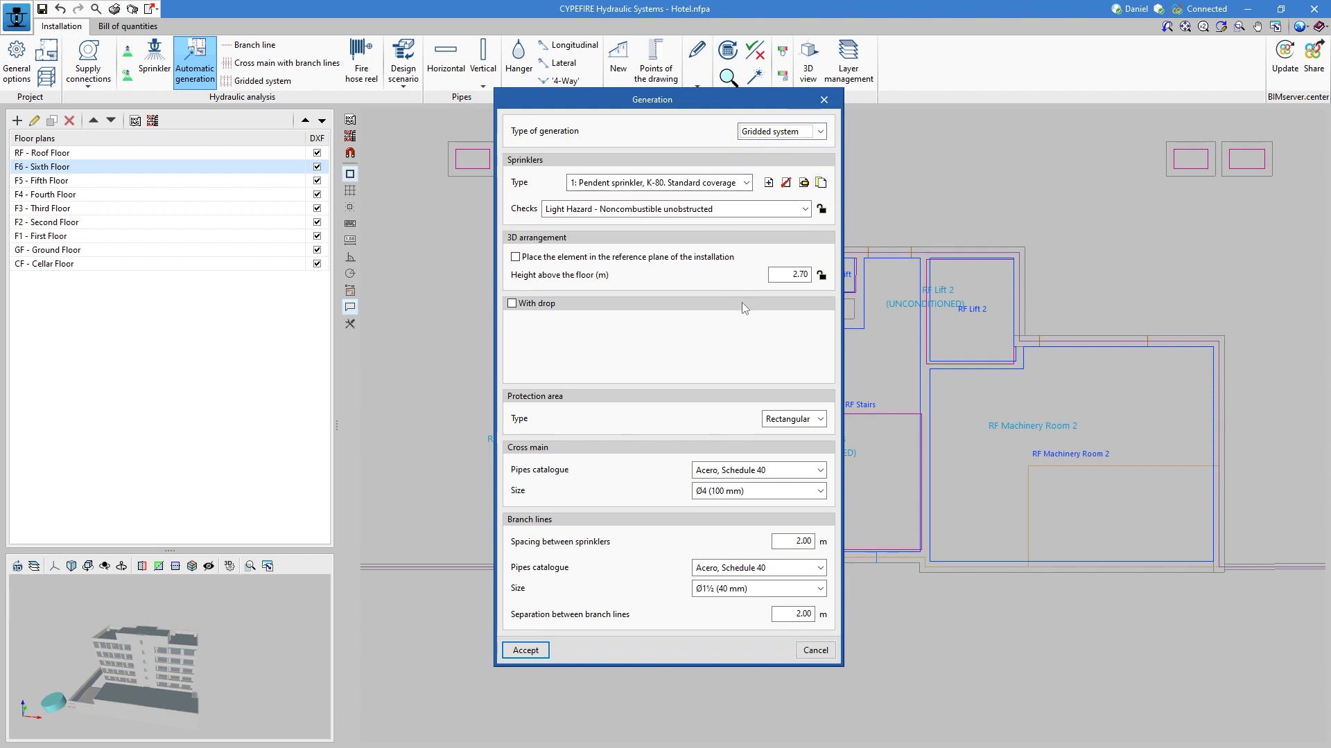
double_click(779, 541)
type("1")
key("Tab")
type("1")
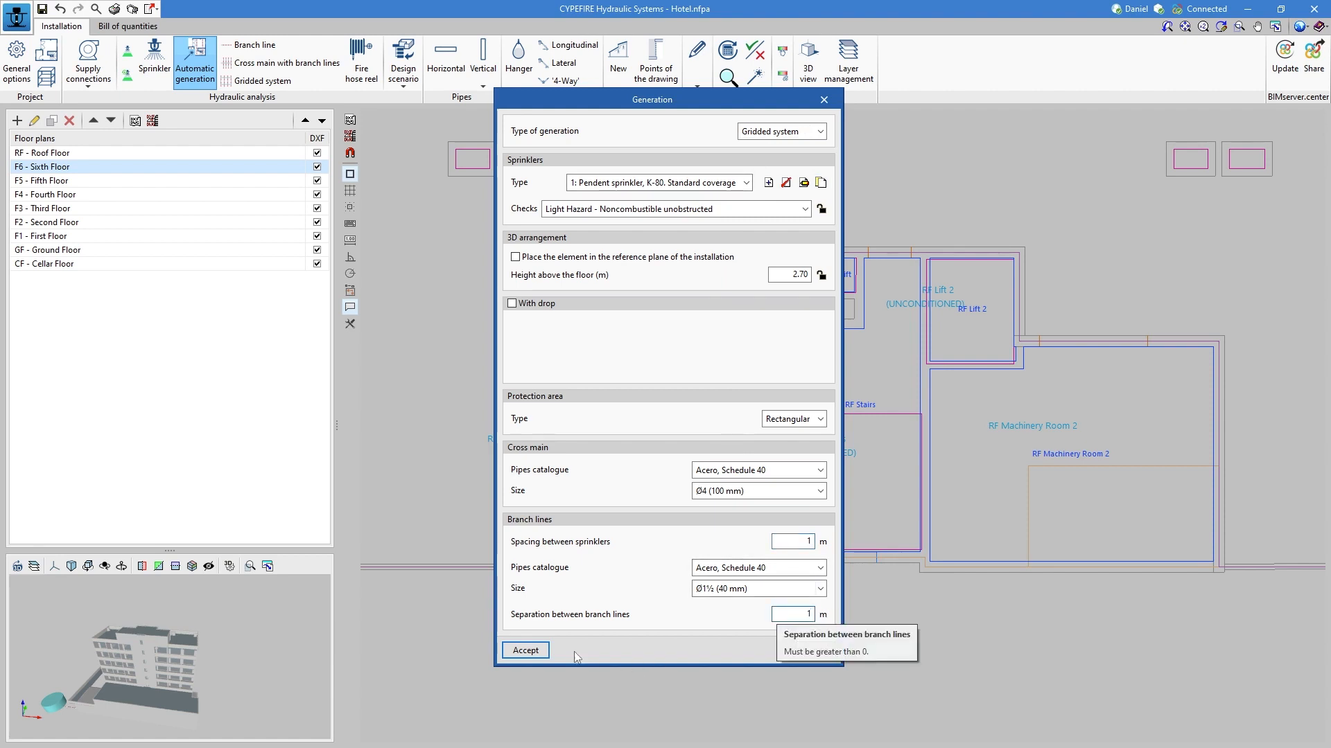
left_click(525, 650)
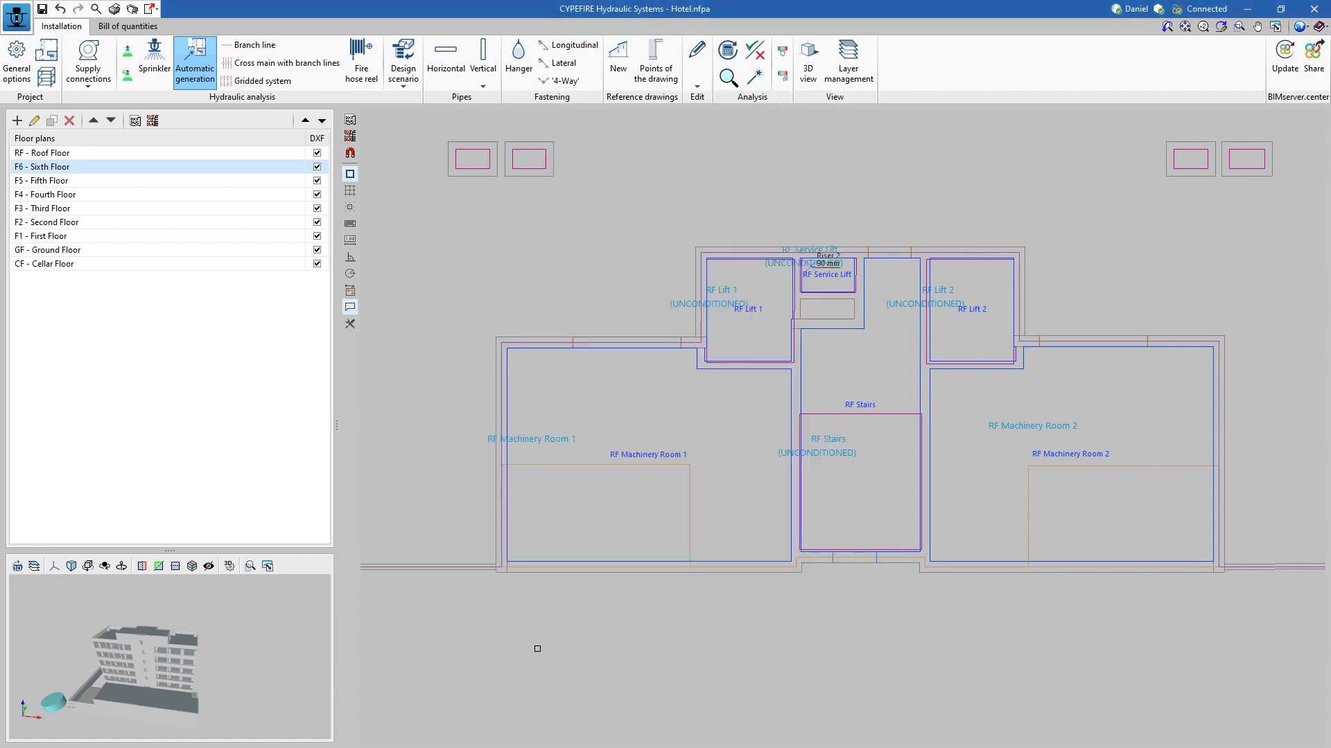
- Generate the gridded sprinkler systems in RF Machinery Room 1 and RF Machinery Room 2
left_click(579, 567)
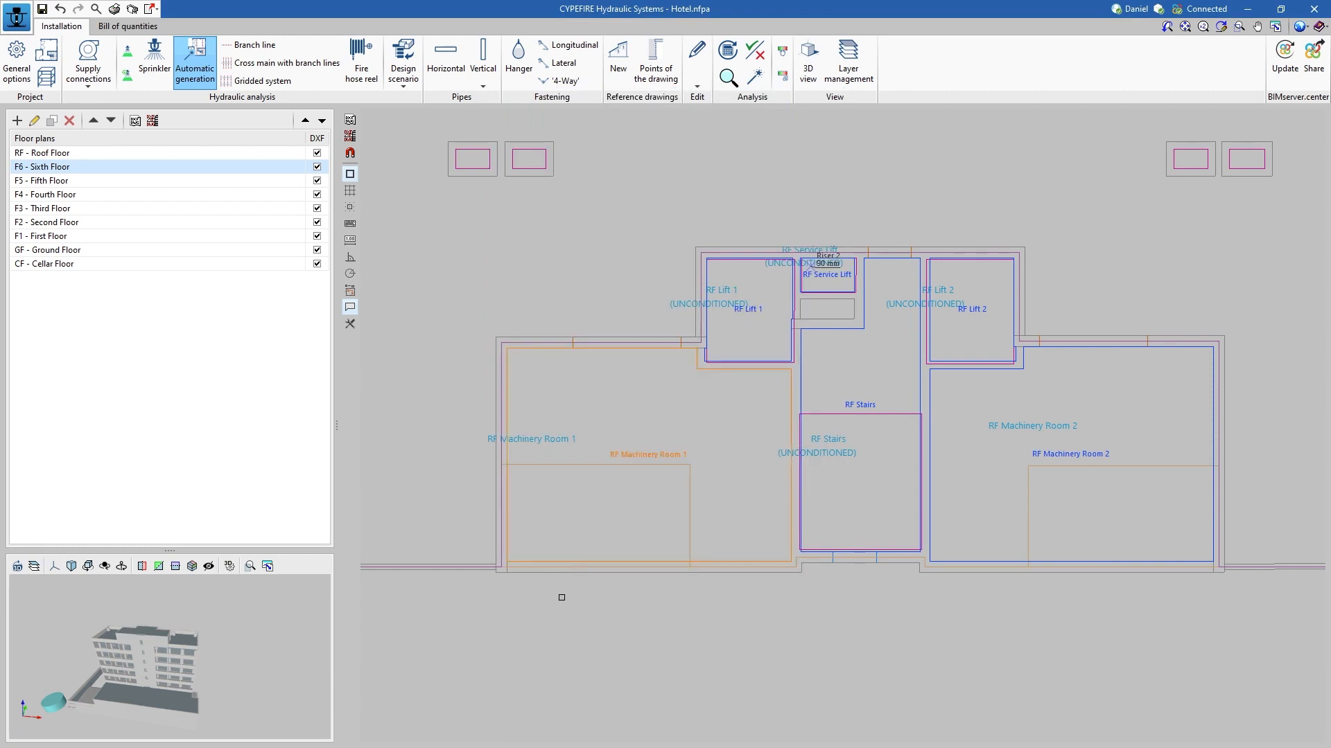
left_click(958, 563)
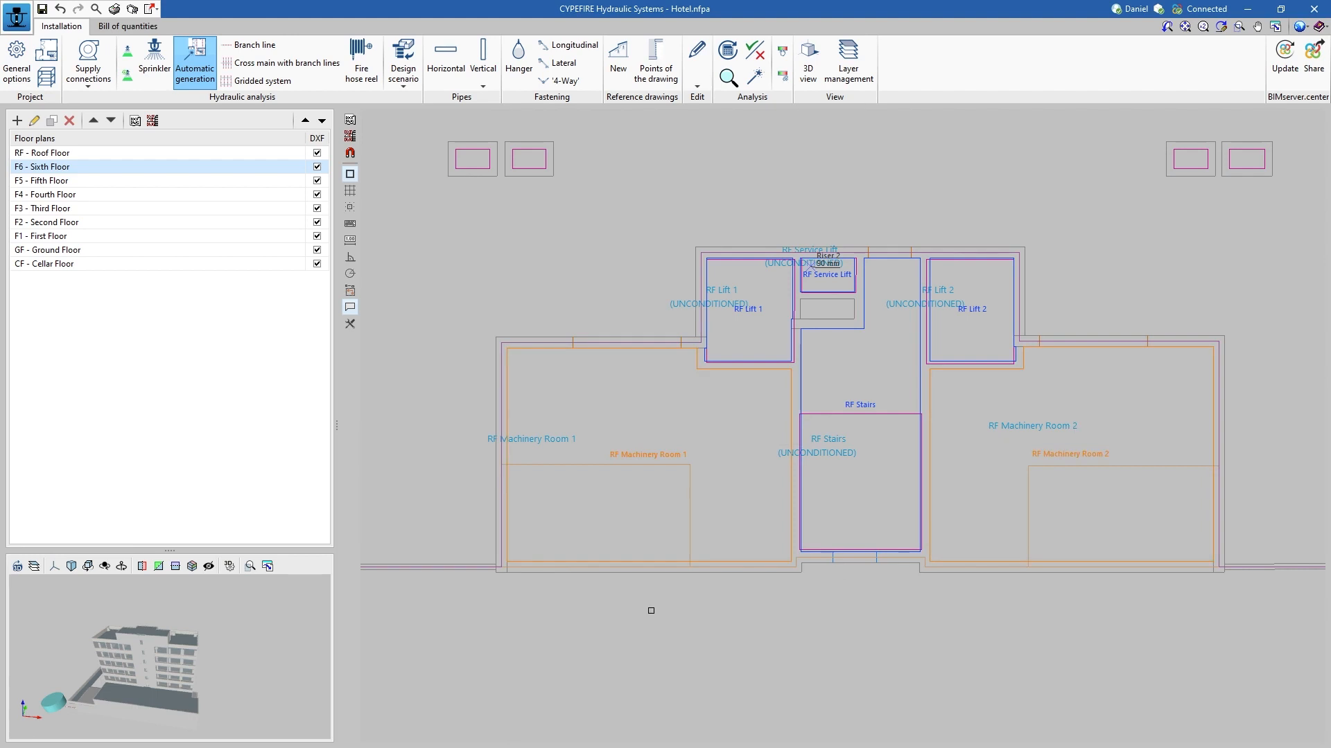
right_click(651, 610)
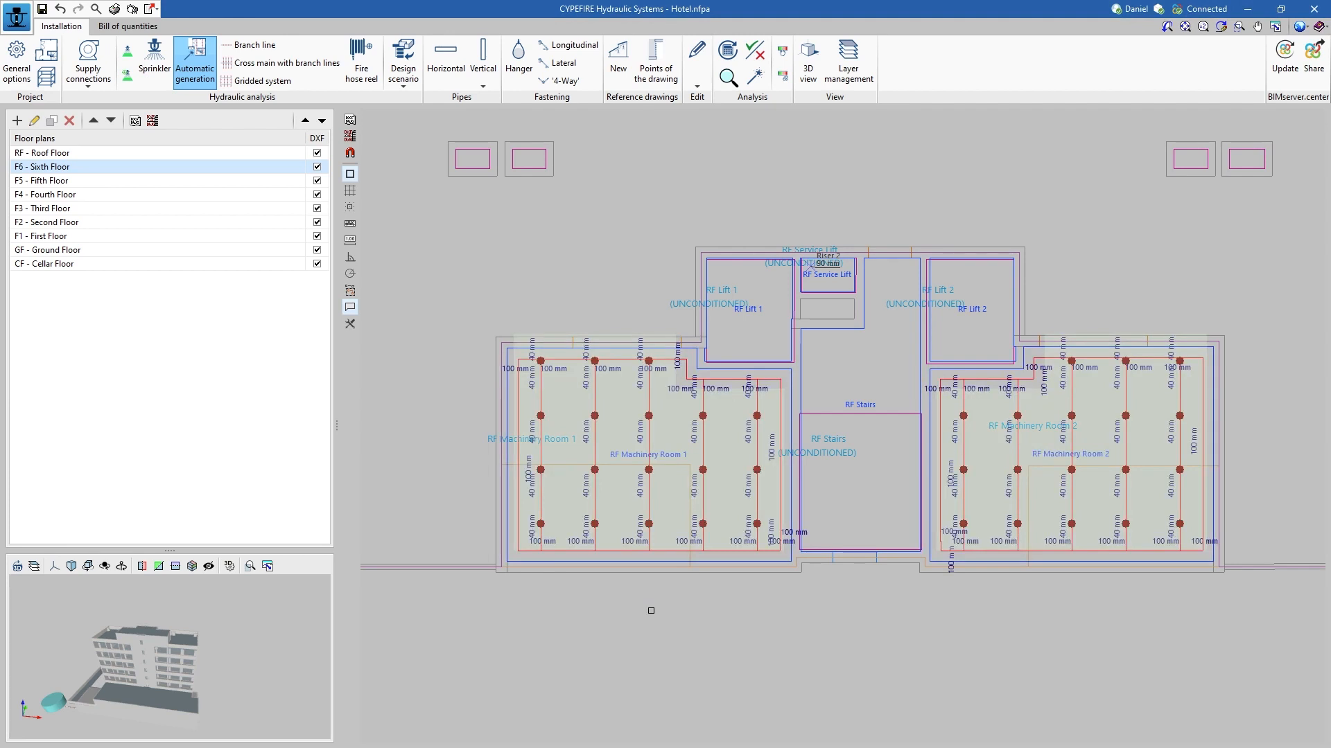
- Try to connect the two machinery room grids across RF Stairs with a horizontal Ø½ (15 mm) branch line pipe at 2.70 m height
middle_click_drag(854, 619, 817, 620)
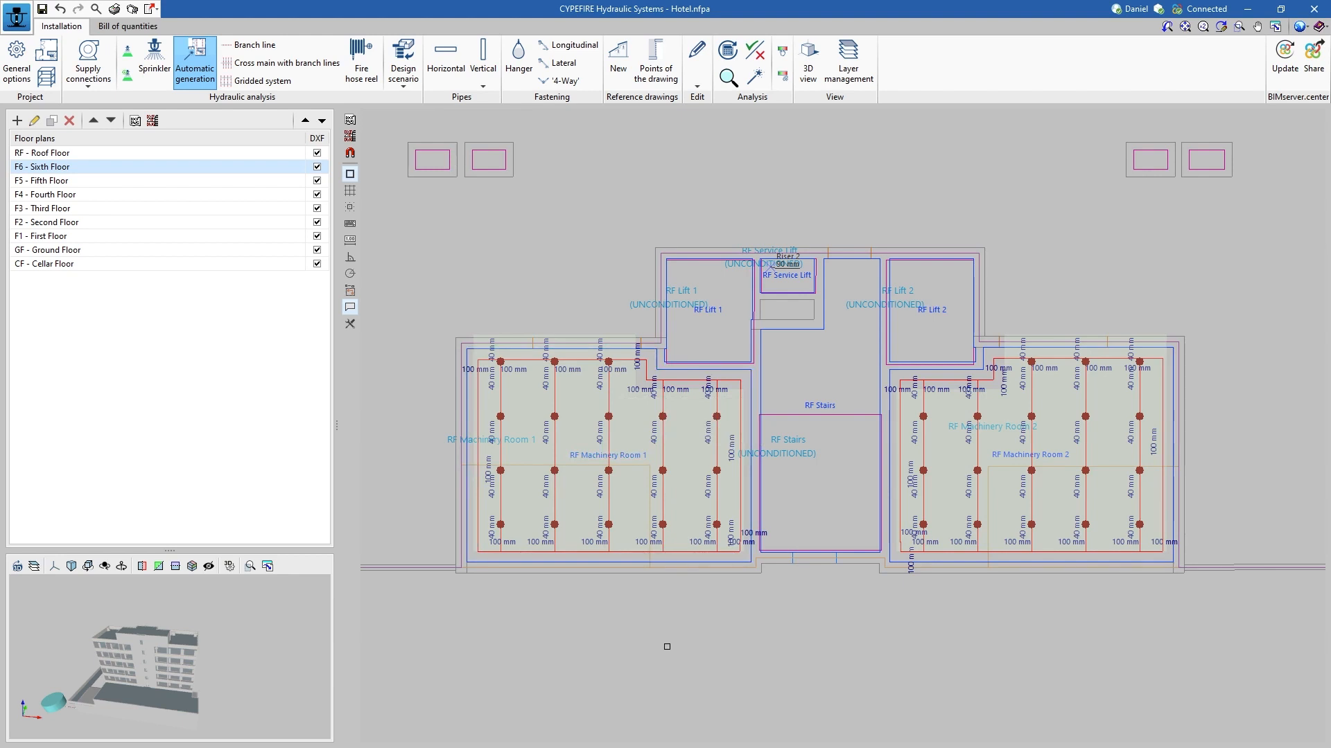
scroll(667, 647, "down", 1)
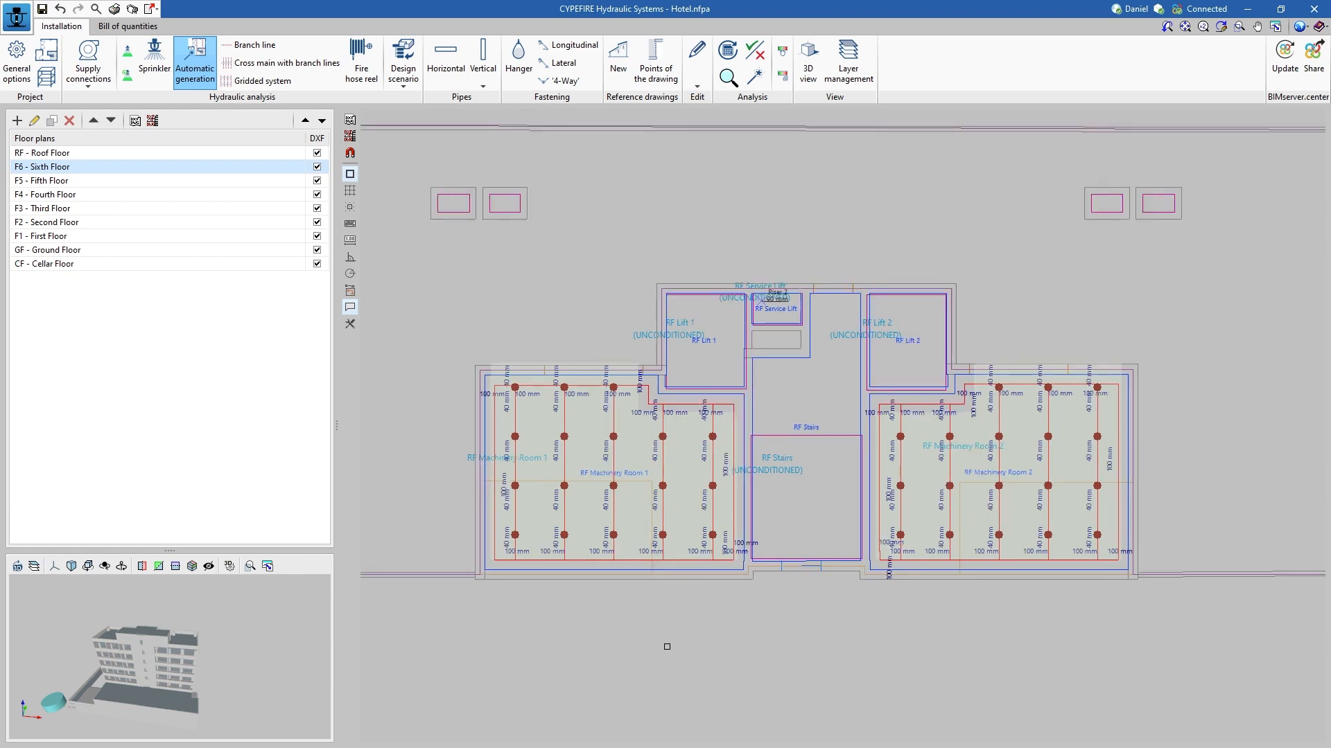
left_click(445, 76)
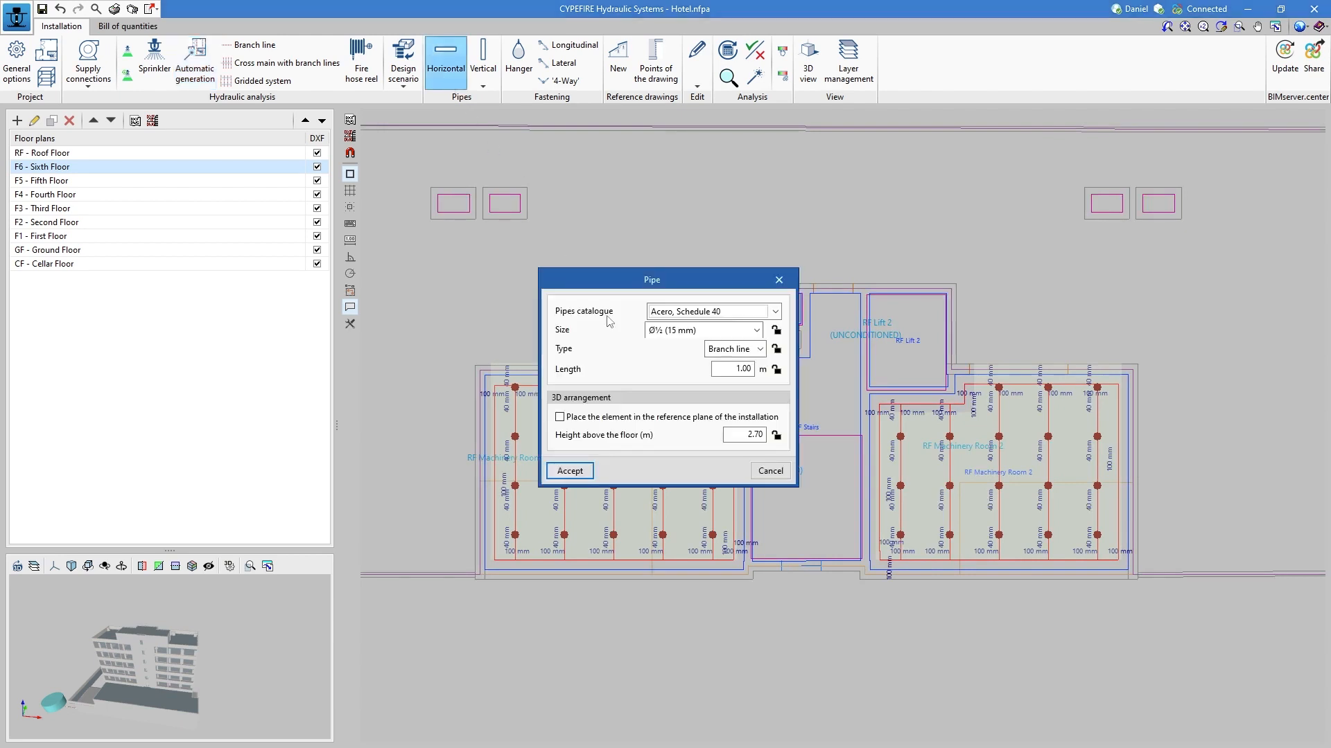
left_click(565, 470)
left_click(732, 500)
left_click(879, 499)
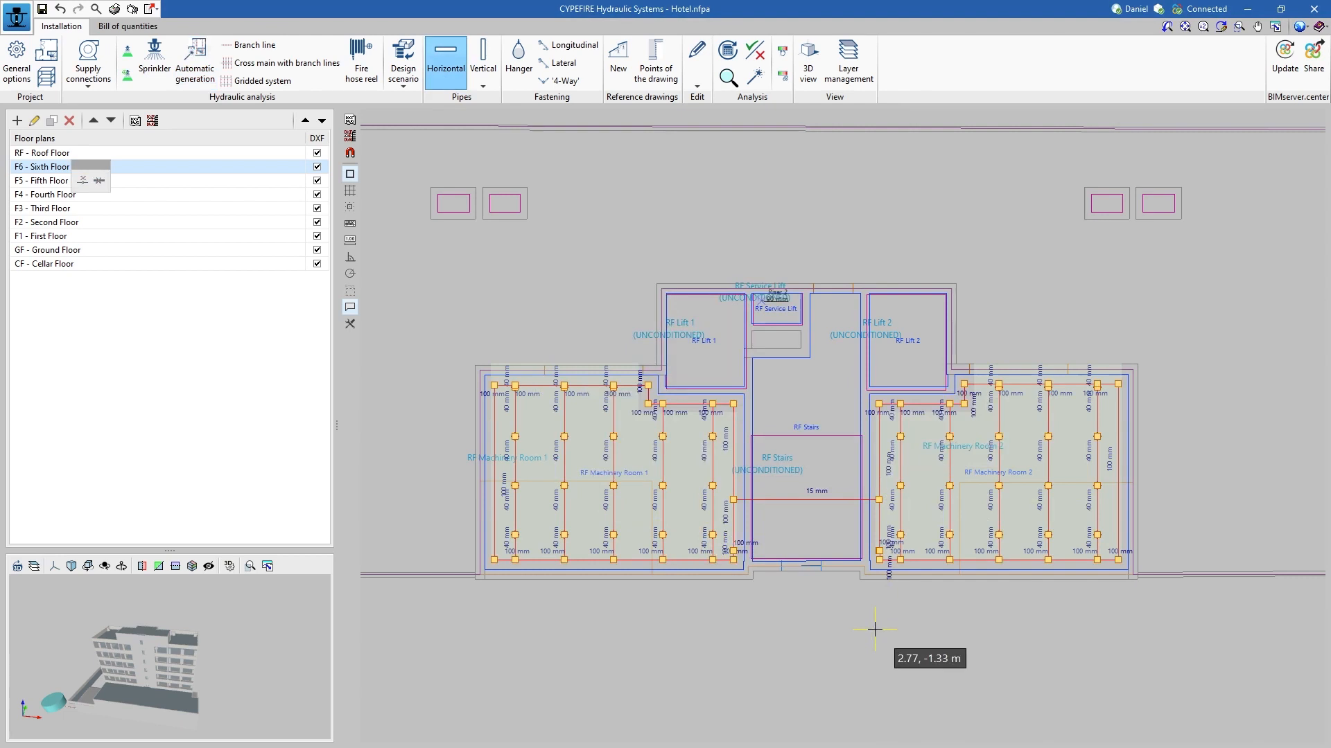
scroll(874, 629, "down", 1)
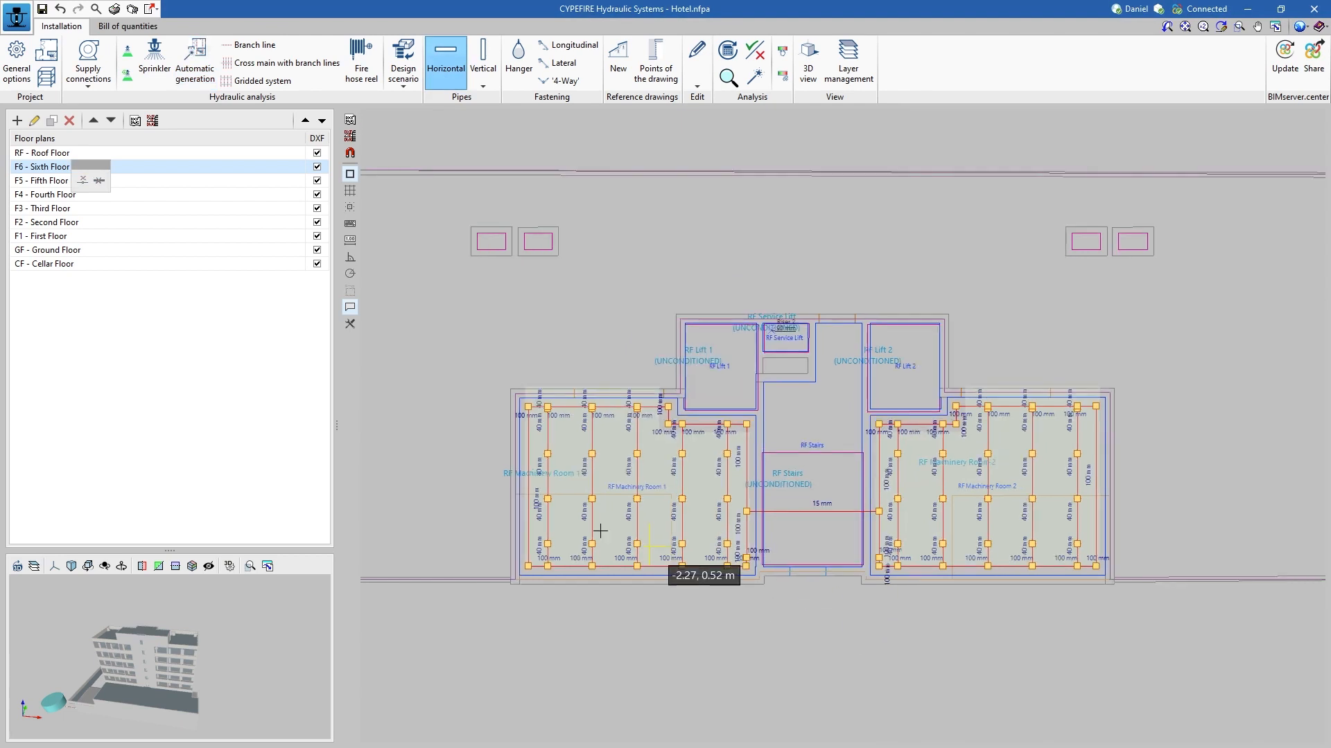
right_click(668, 623)
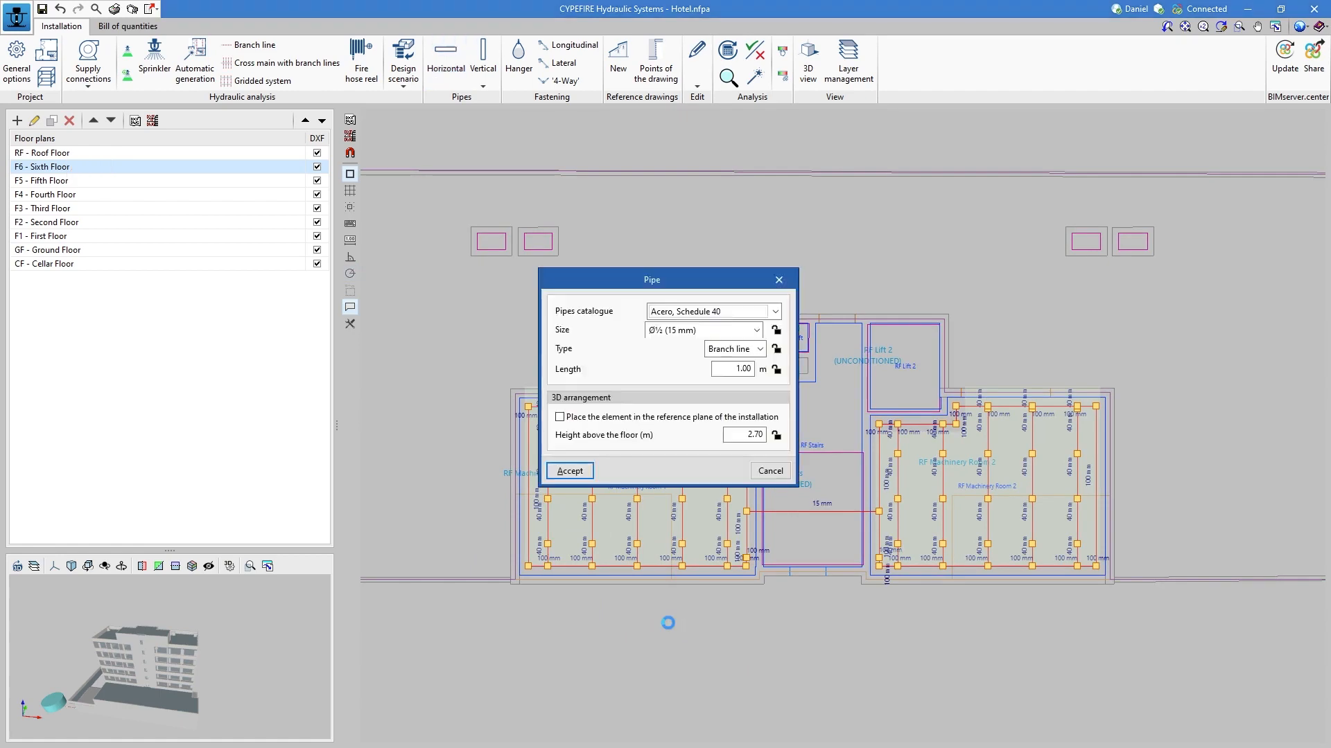
left_click(786, 473)
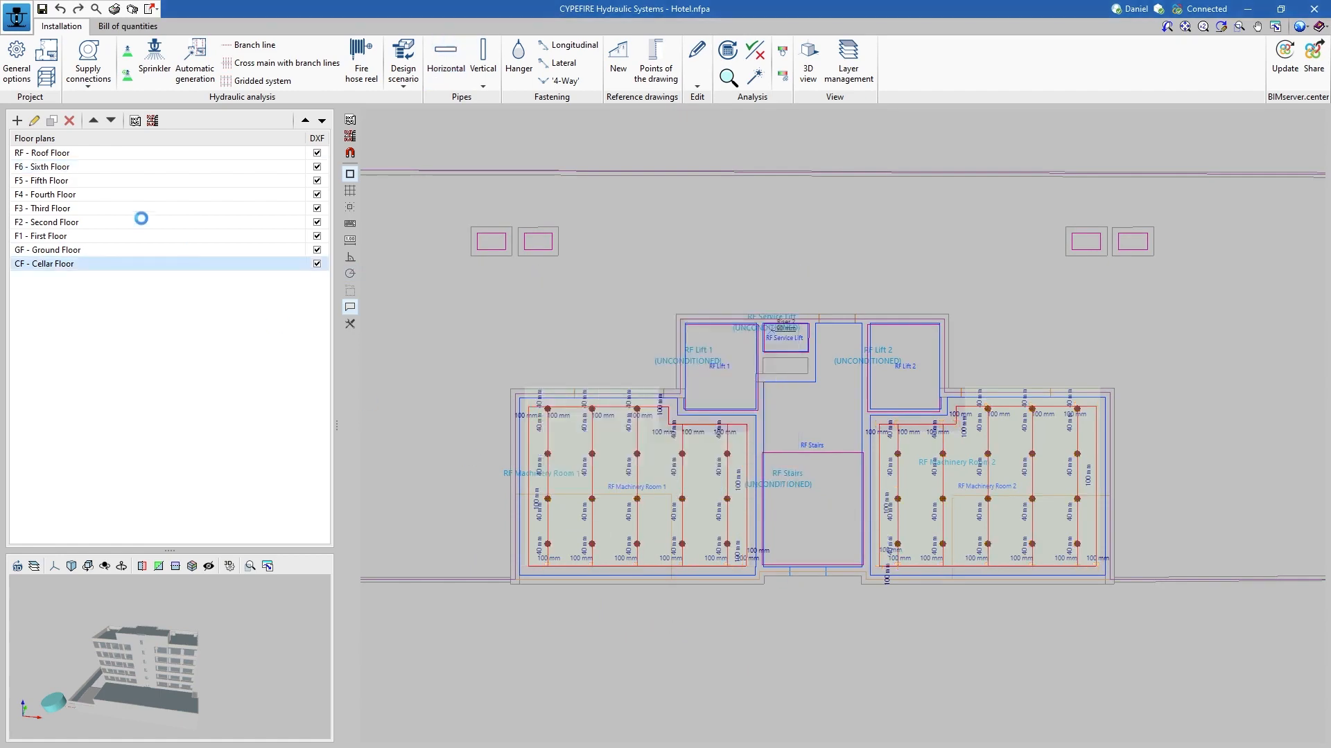
- On the Cellar Floor, create a fire hose reel type FHS with a 25 mm hose and a fixed flow of 190.0 lpm
scroll(734, 468, "down", 2)
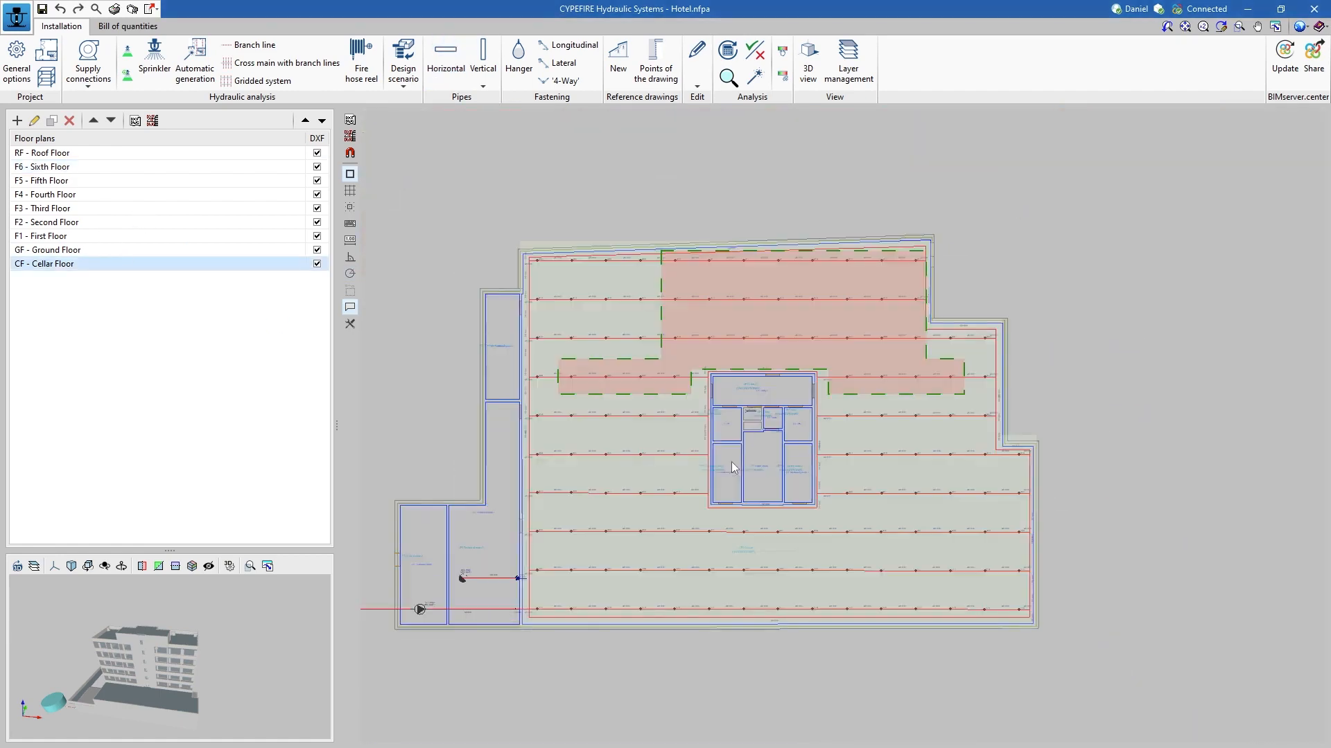
scroll(734, 468, "down", 1)
middle_click_drag(451, 436, 500, 408)
scroll(572, 438, "up", 4)
left_click(363, 71)
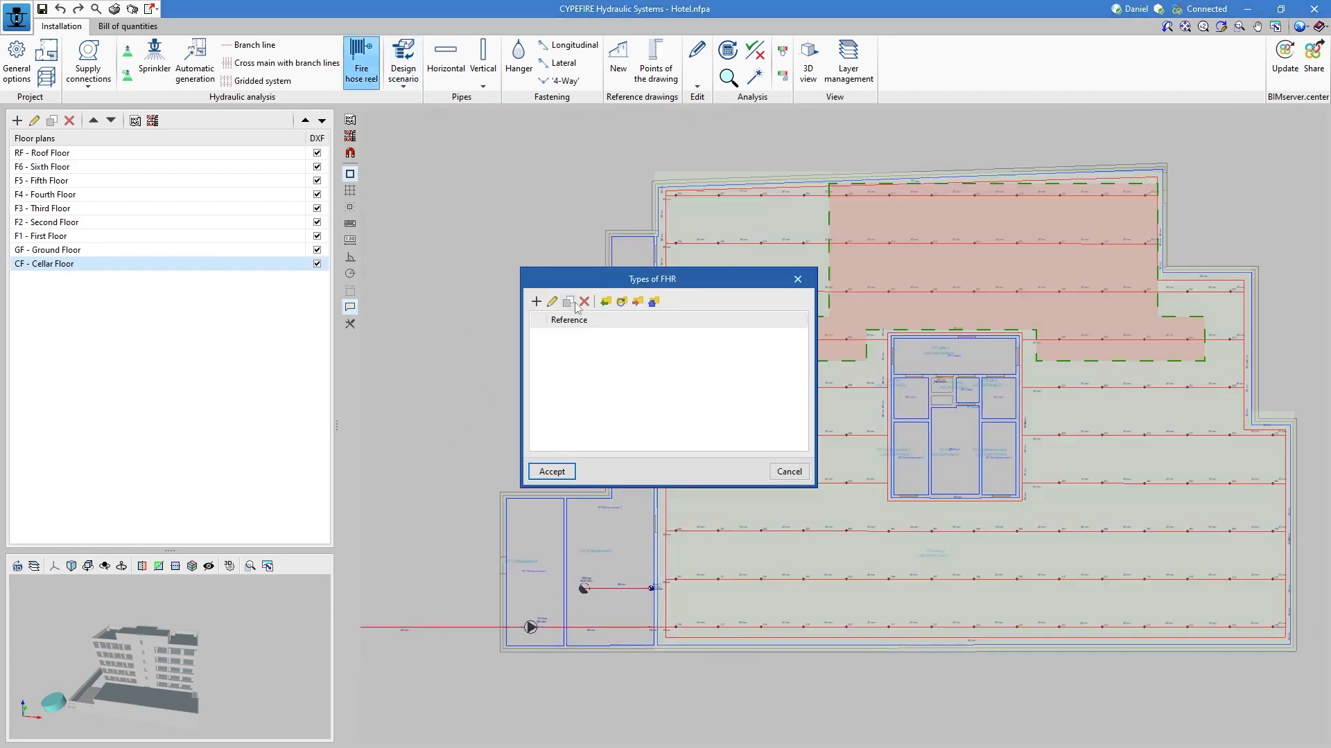
left_click(539, 304)
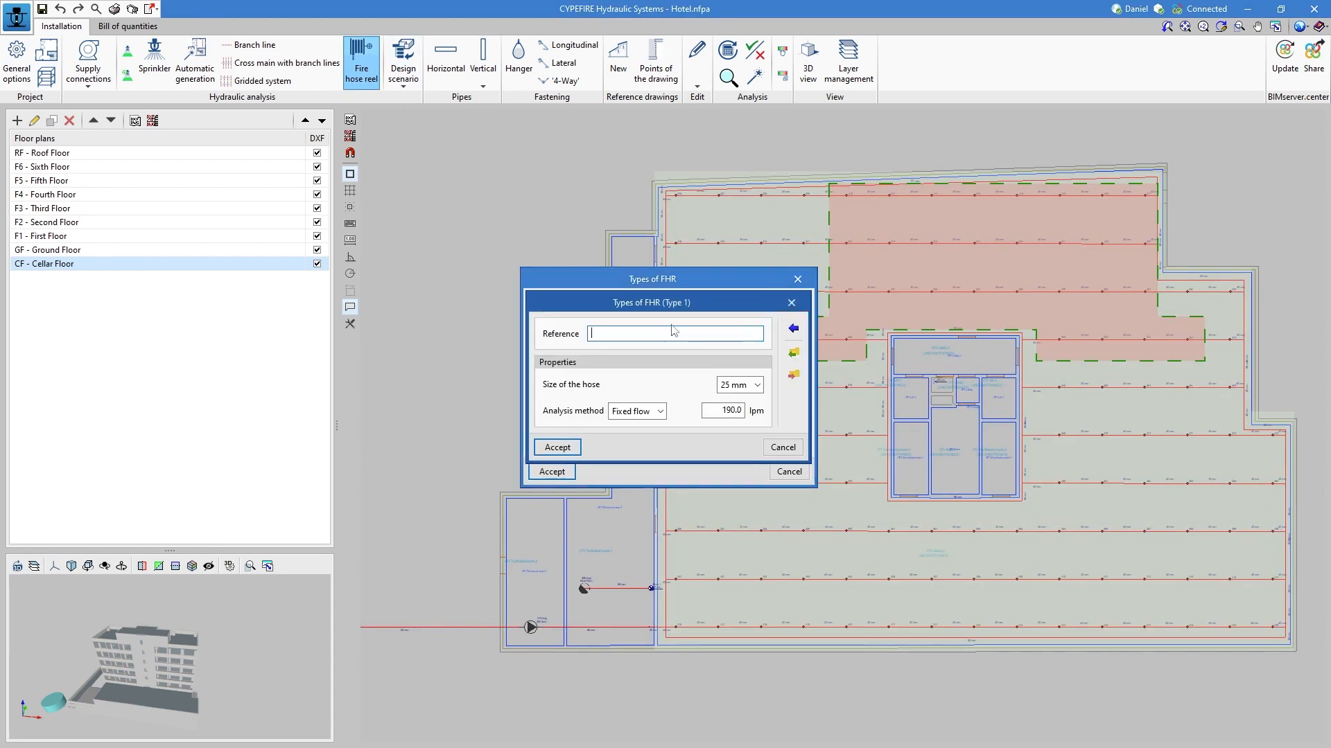
type("FHS")
left_click(557, 447)
left_click(552, 471)
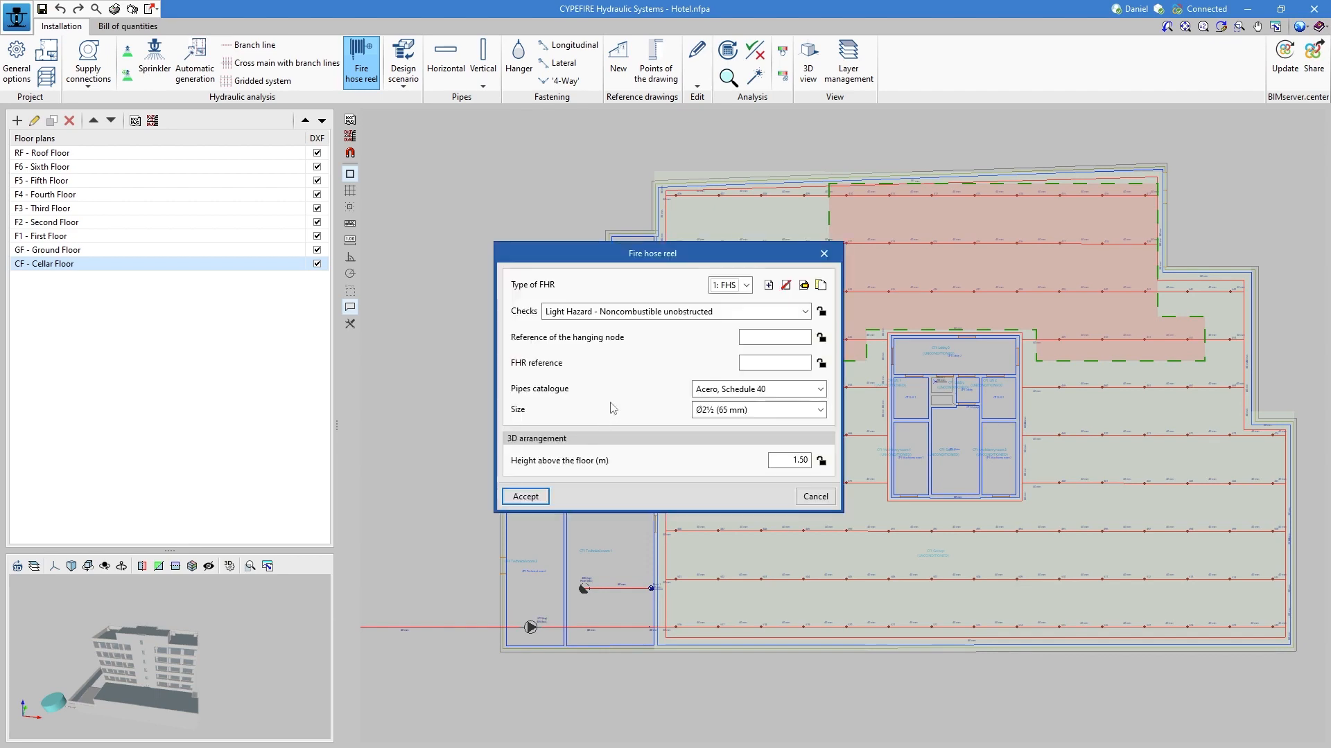
- Place the fire hose reel outside the building beside the technical rooms, with Acero, Schedule 40 Ø2½ (65 mm) pipe at 1.50 m above the floor
left_click(524, 502)
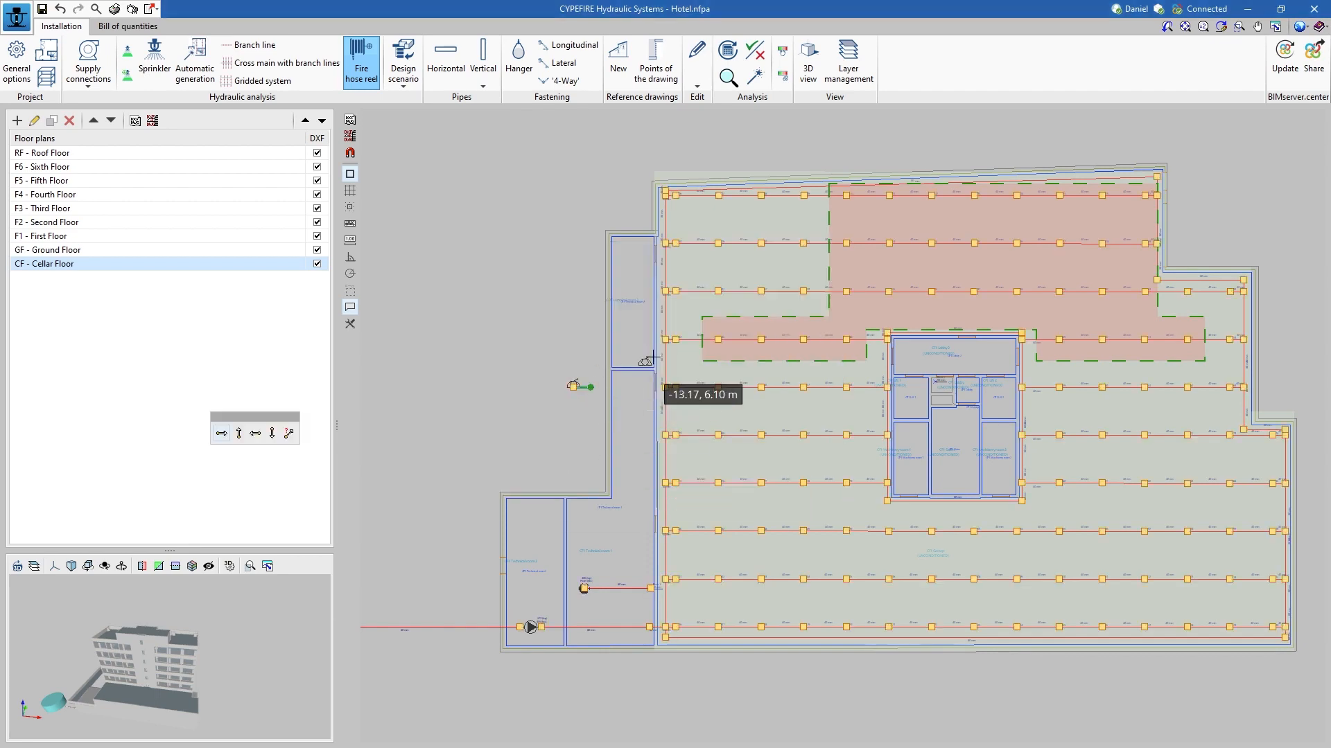
scroll(578, 395, "up", 2)
scroll(602, 392, "up", 1)
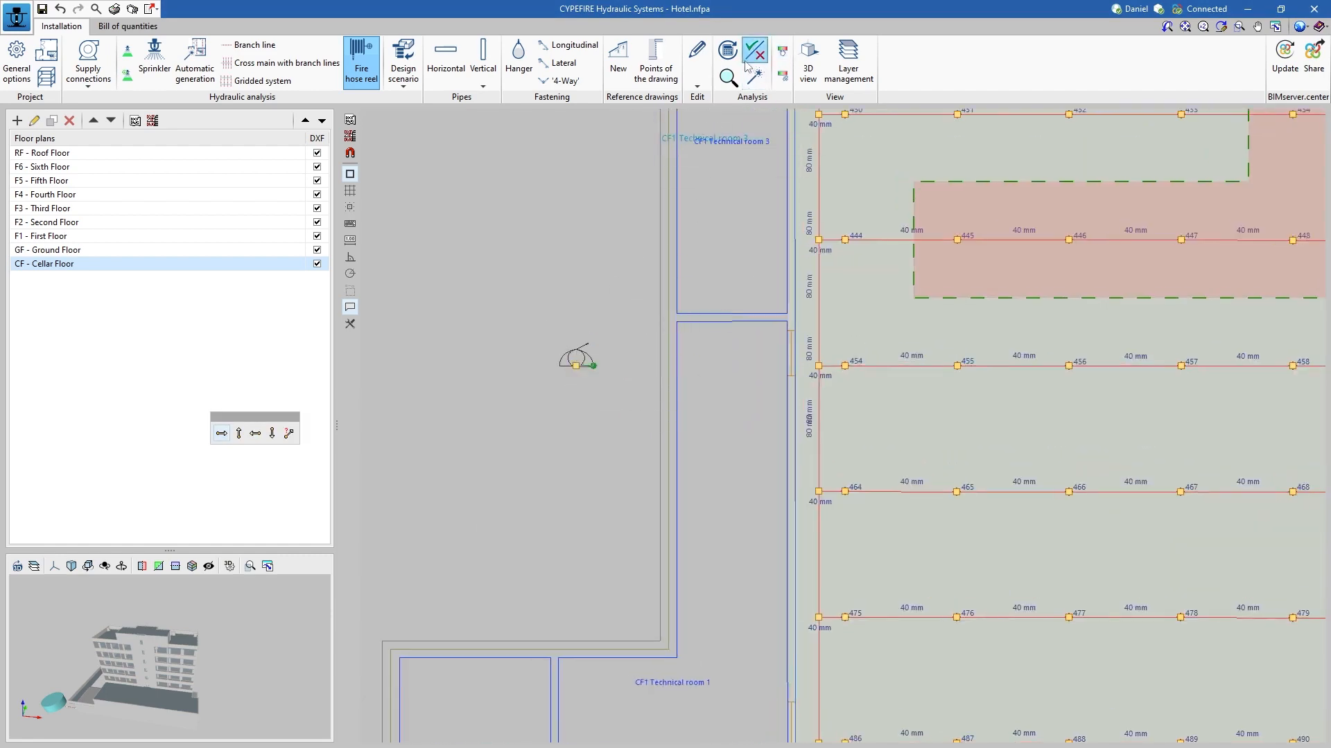
- Delete the fire hose reel placed outside the building beside the technical rooms
left_click(697, 65)
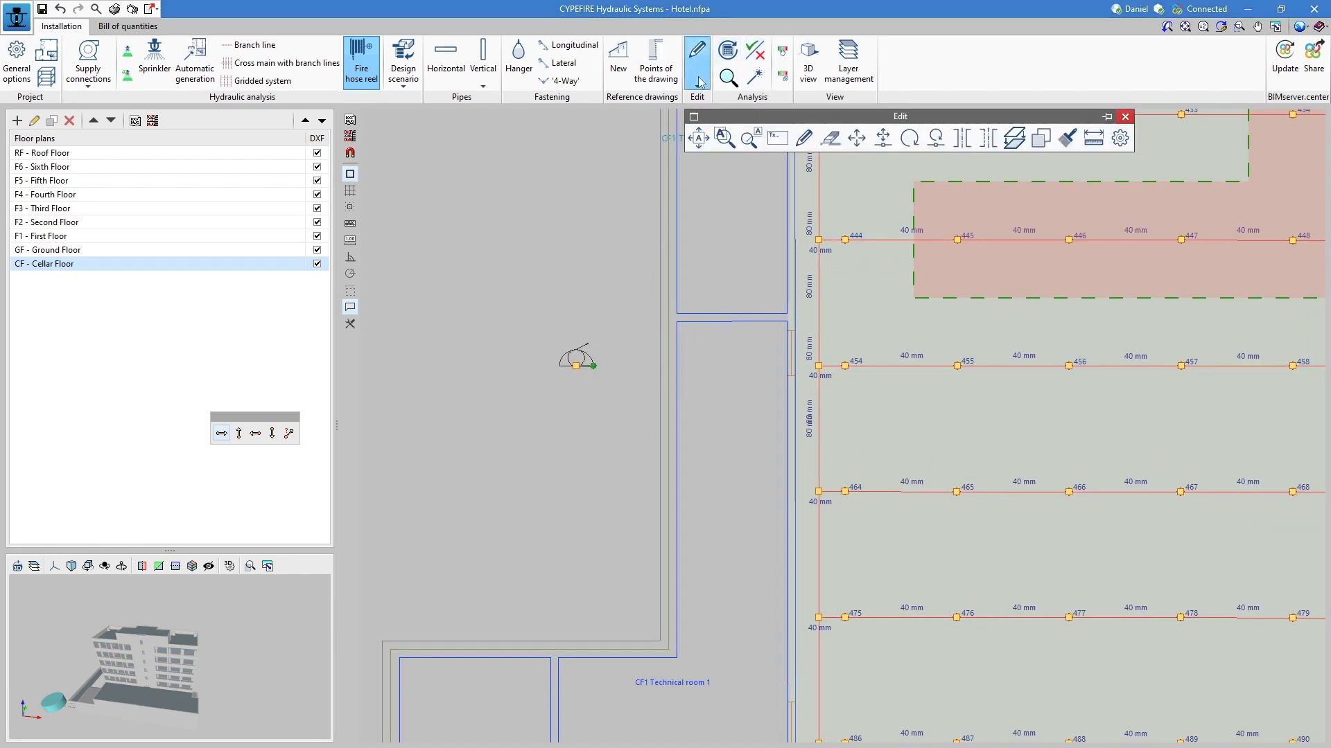
left_click(829, 139)
left_click(587, 346)
right_click(553, 288)
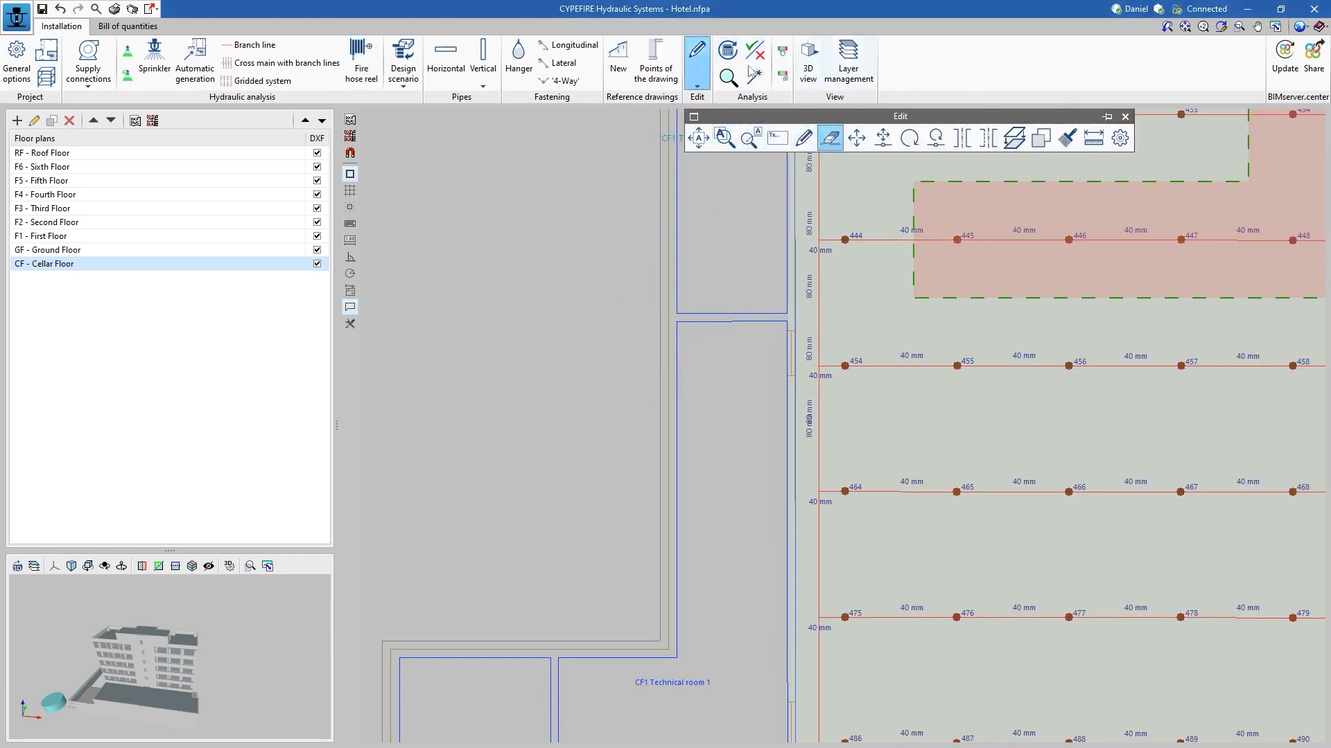
left_click(695, 76)
- Run the hydraulic analysis of the whole sprinkler installation
scroll(511, 394, "down", 2)
scroll(511, 394, "down", 3)
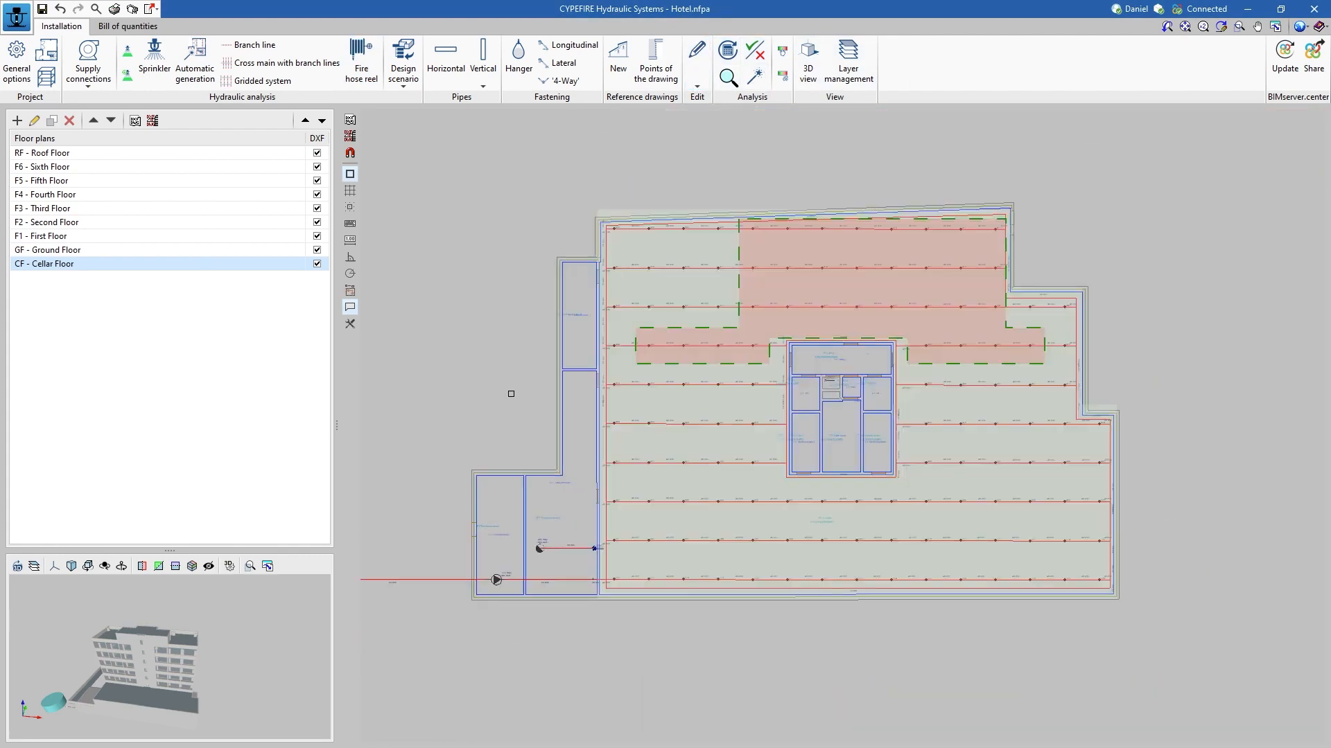
mouse_move(511, 389)
middle_mouse_down()
mouse_move(517, 347)
mouse_move(642, 356)
middle_mouse_up()
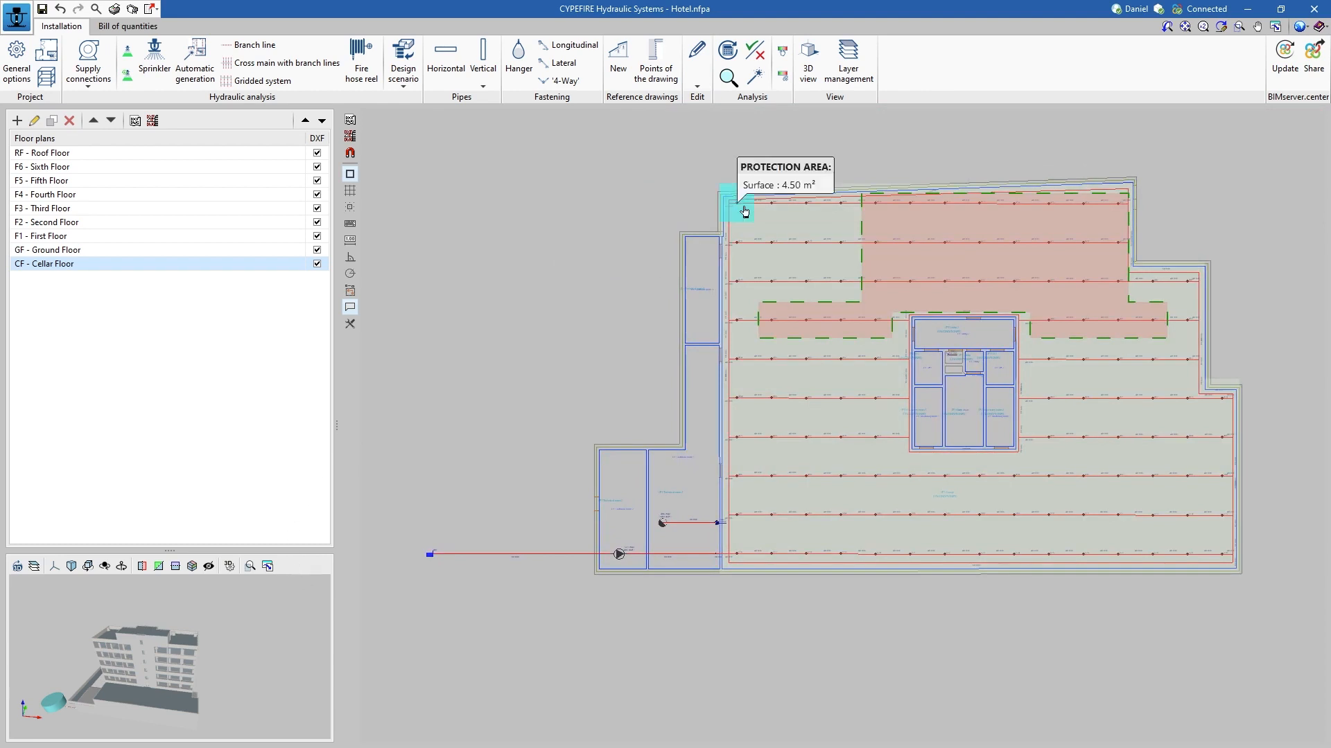
left_click(728, 57)
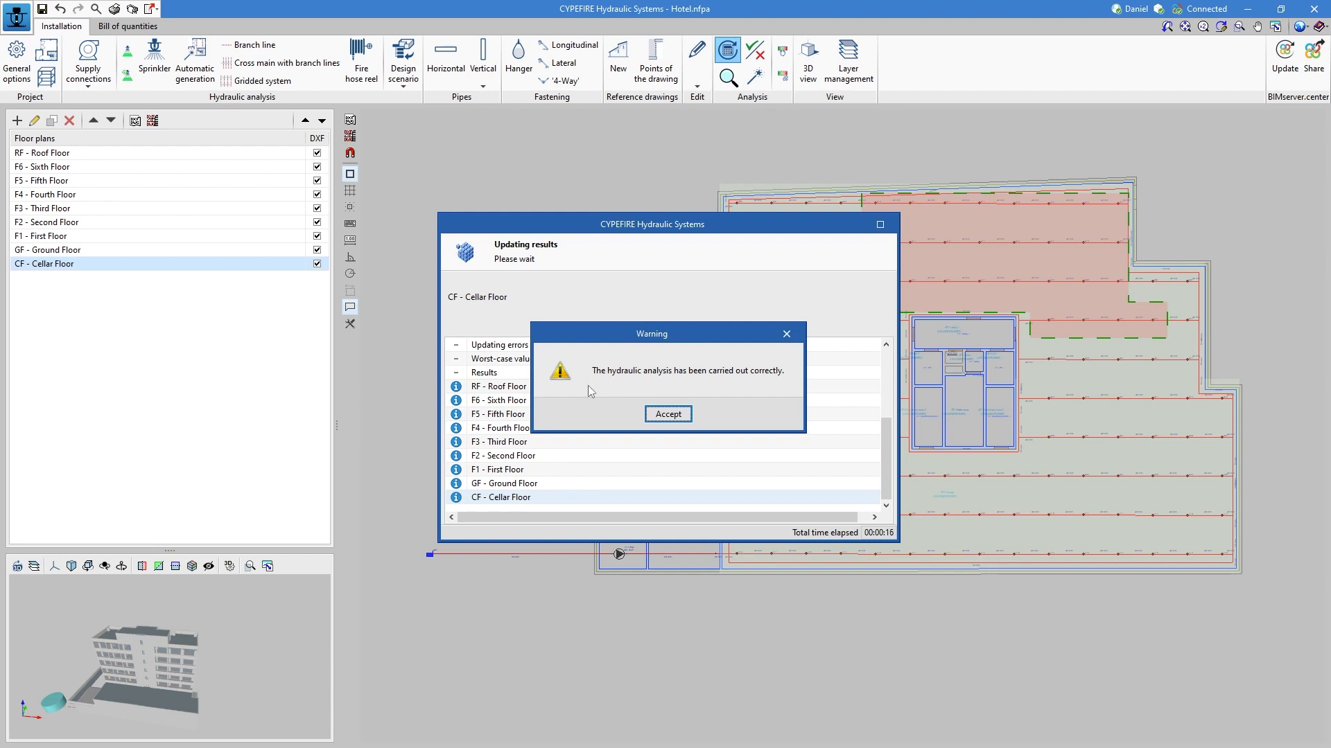
left_click(668, 414)
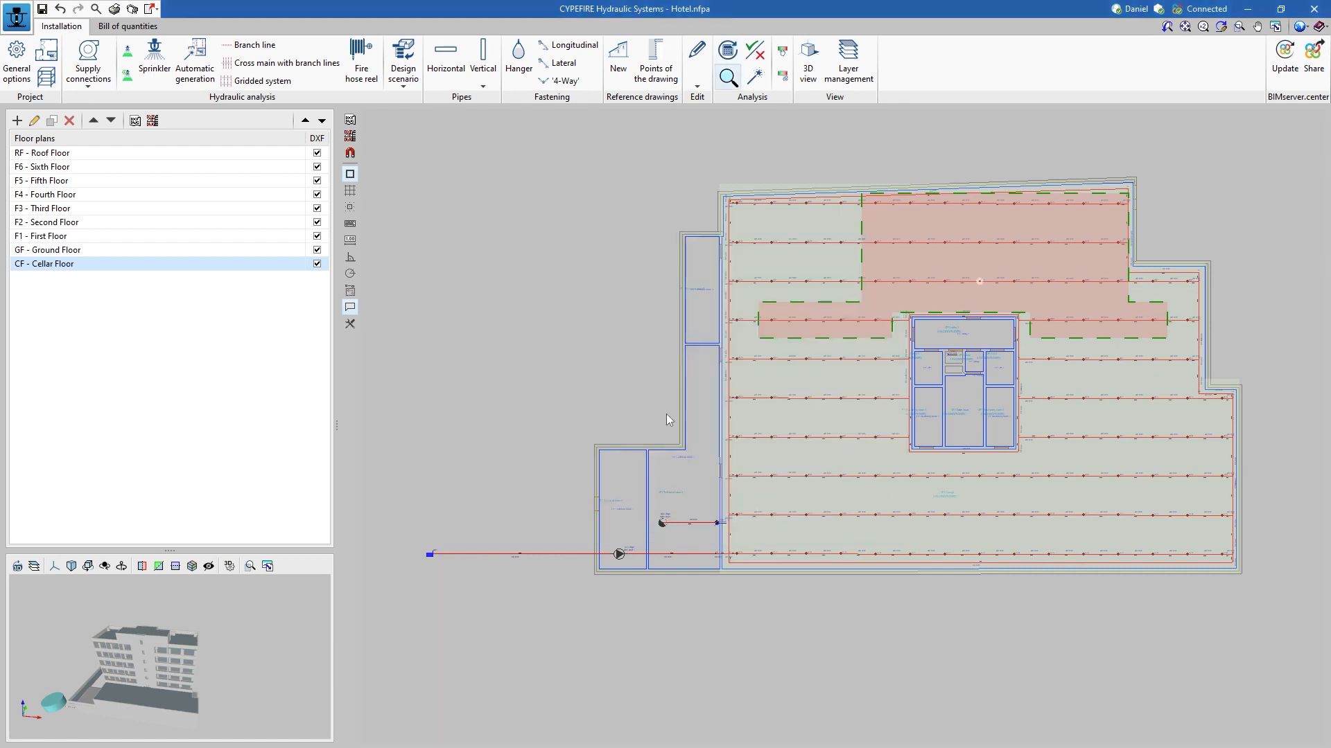
- Enable the graphical analysis of results for pressure loss and examine the colour-coded pipes on the Cellar Floor
middle_click_drag(645, 369, 629, 412)
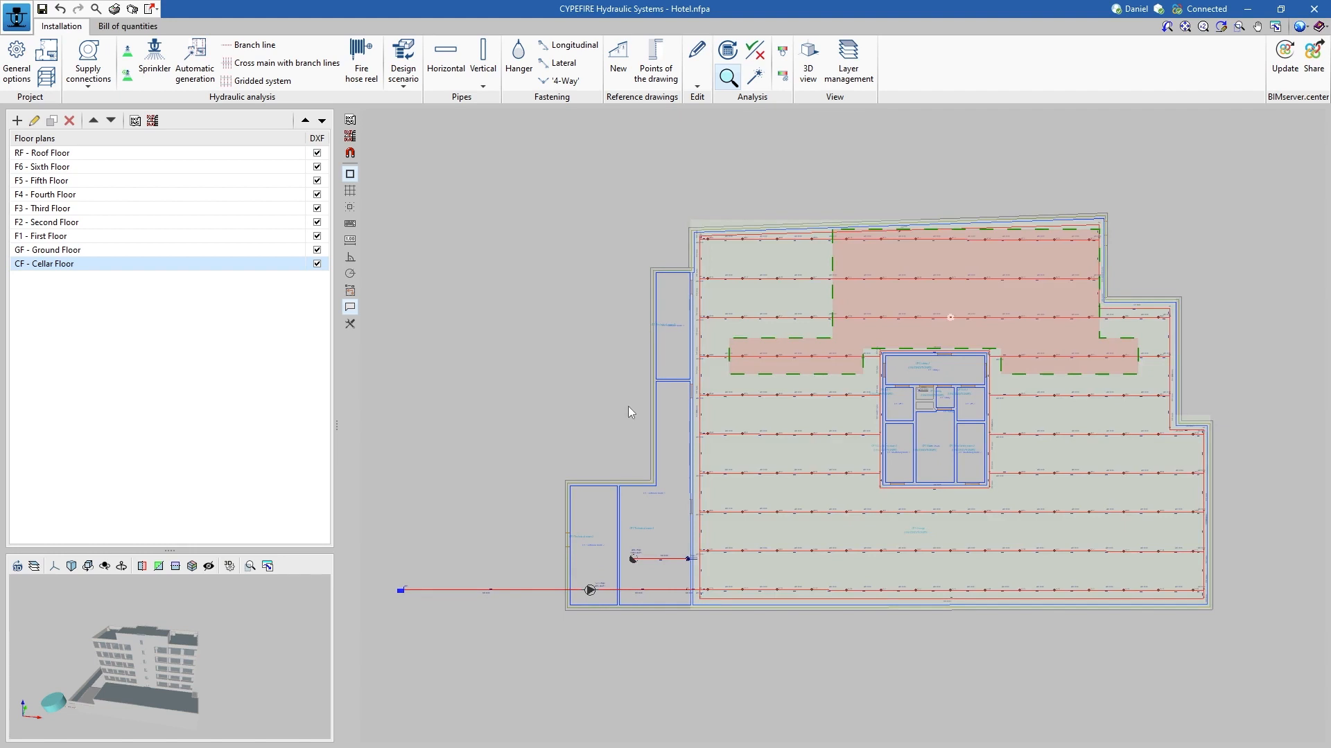
left_click(782, 51)
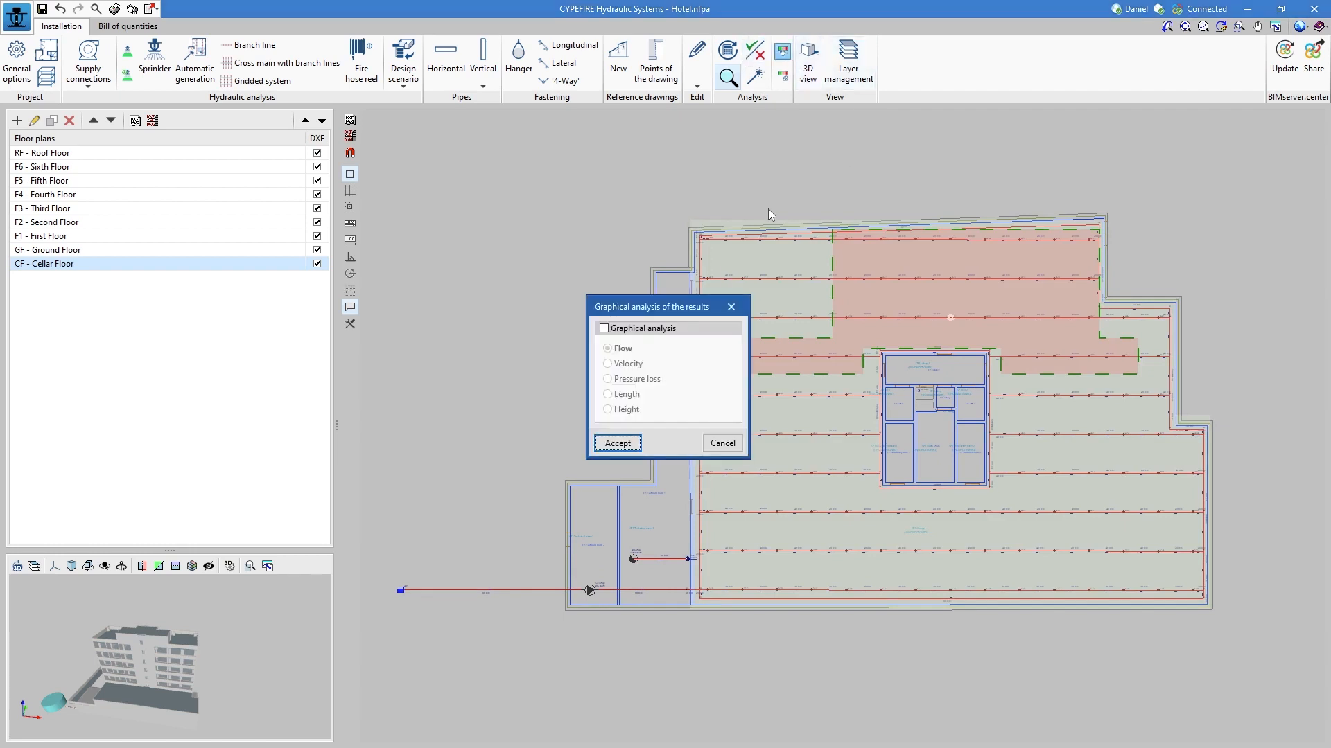
left_click(606, 330)
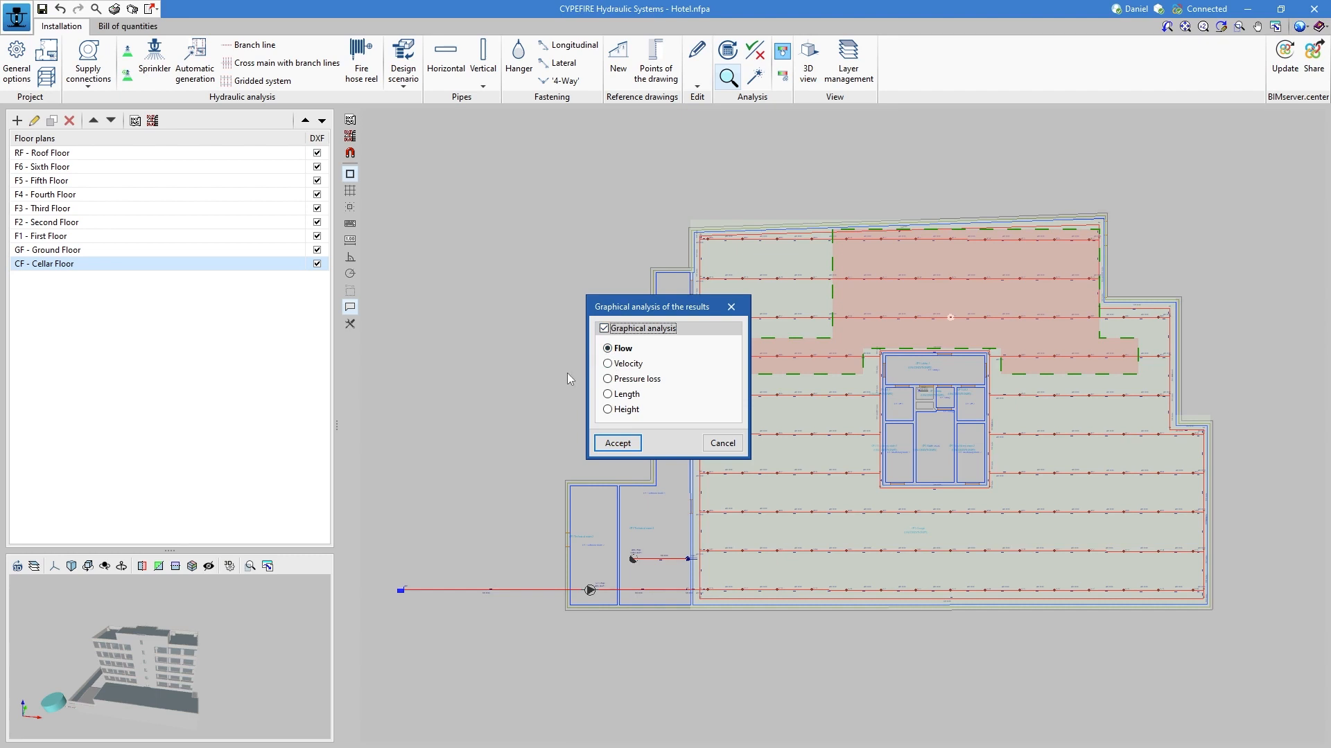
left_click(607, 363)
left_click(608, 379)
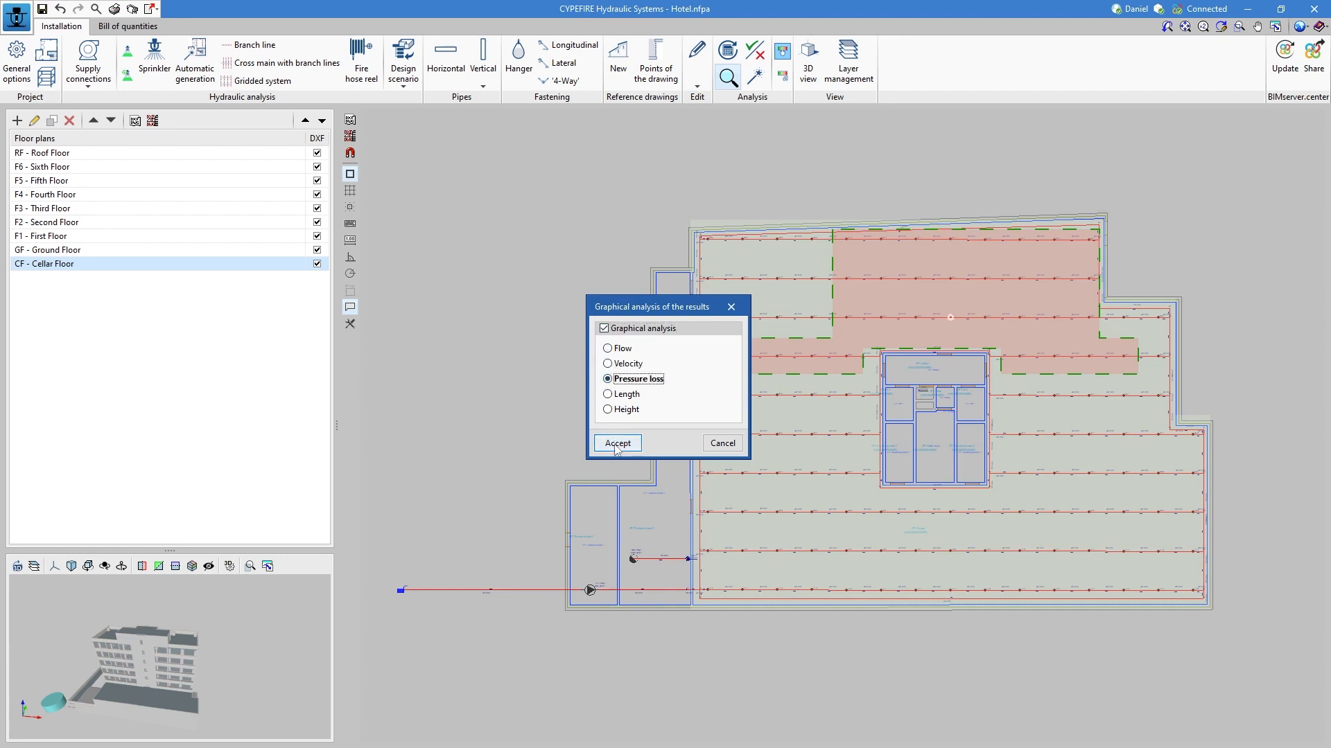
left_click(616, 443)
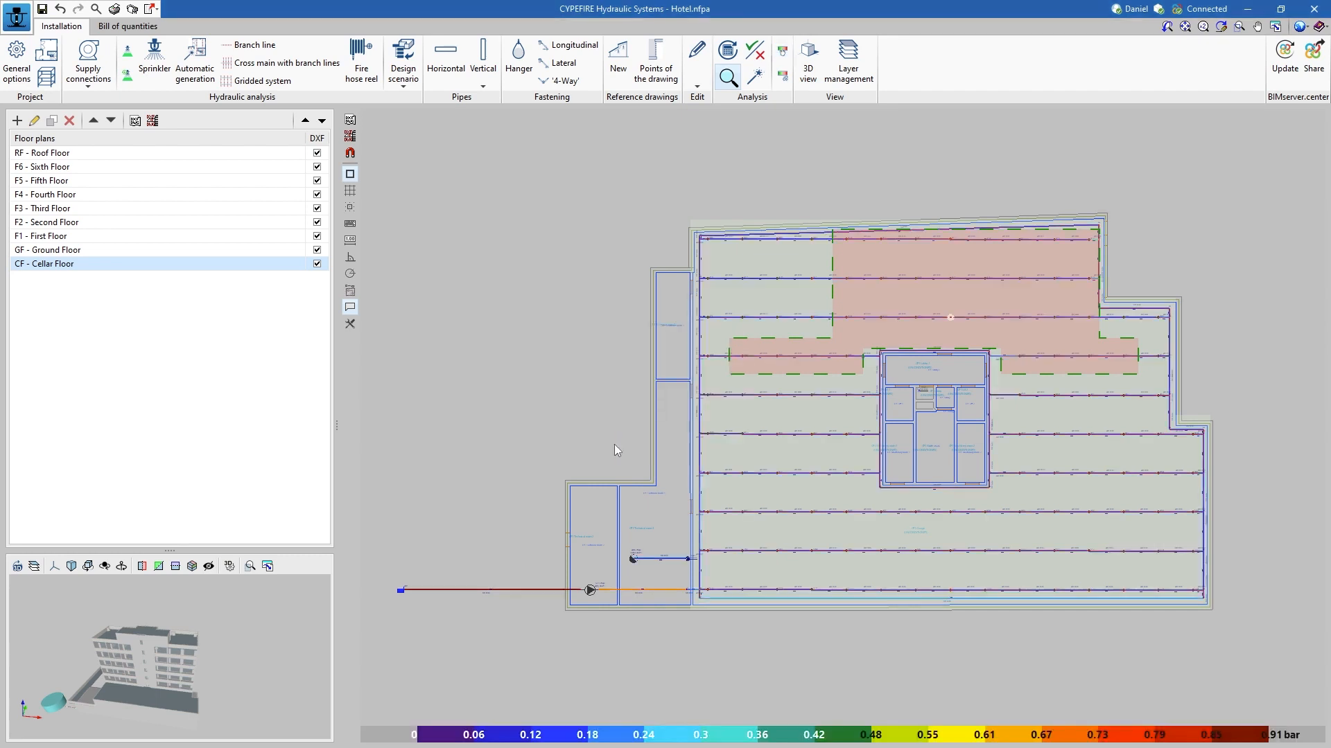
scroll(615, 448, "up", 1)
scroll(627, 589, "up", 1)
middle_click_drag(642, 668, 708, 626)
scroll(625, 601, "down", 1)
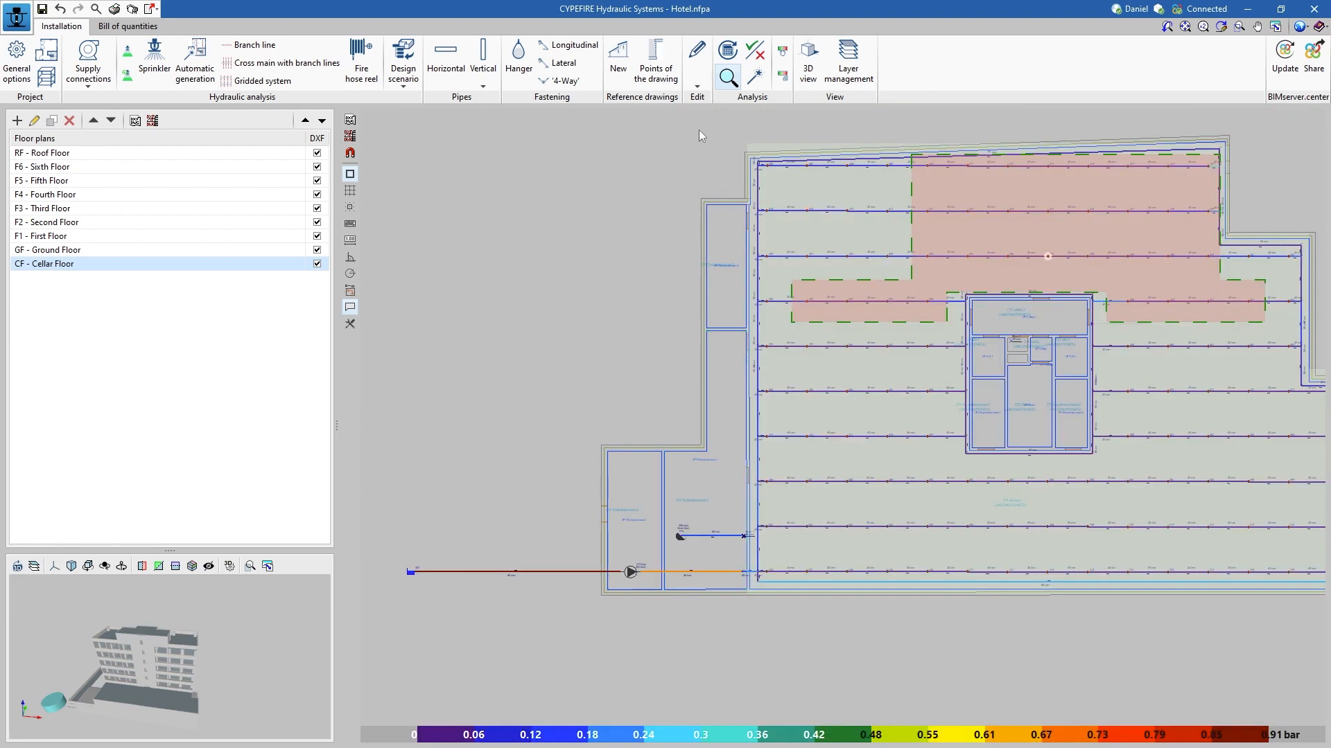
- Switch the graphical analysis to Flow and examine the supply pipes and sprinkler grid on the Cellar Floor
left_click(783, 56)
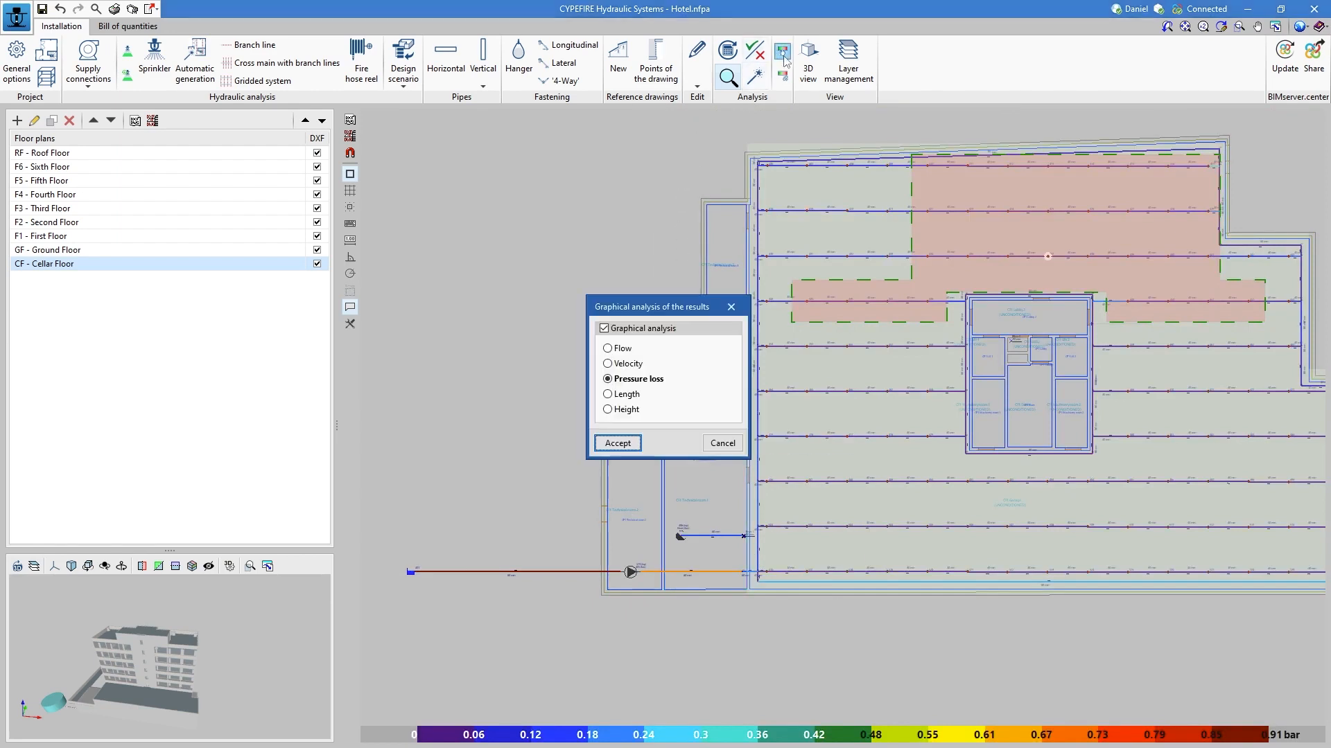
left_click(609, 348)
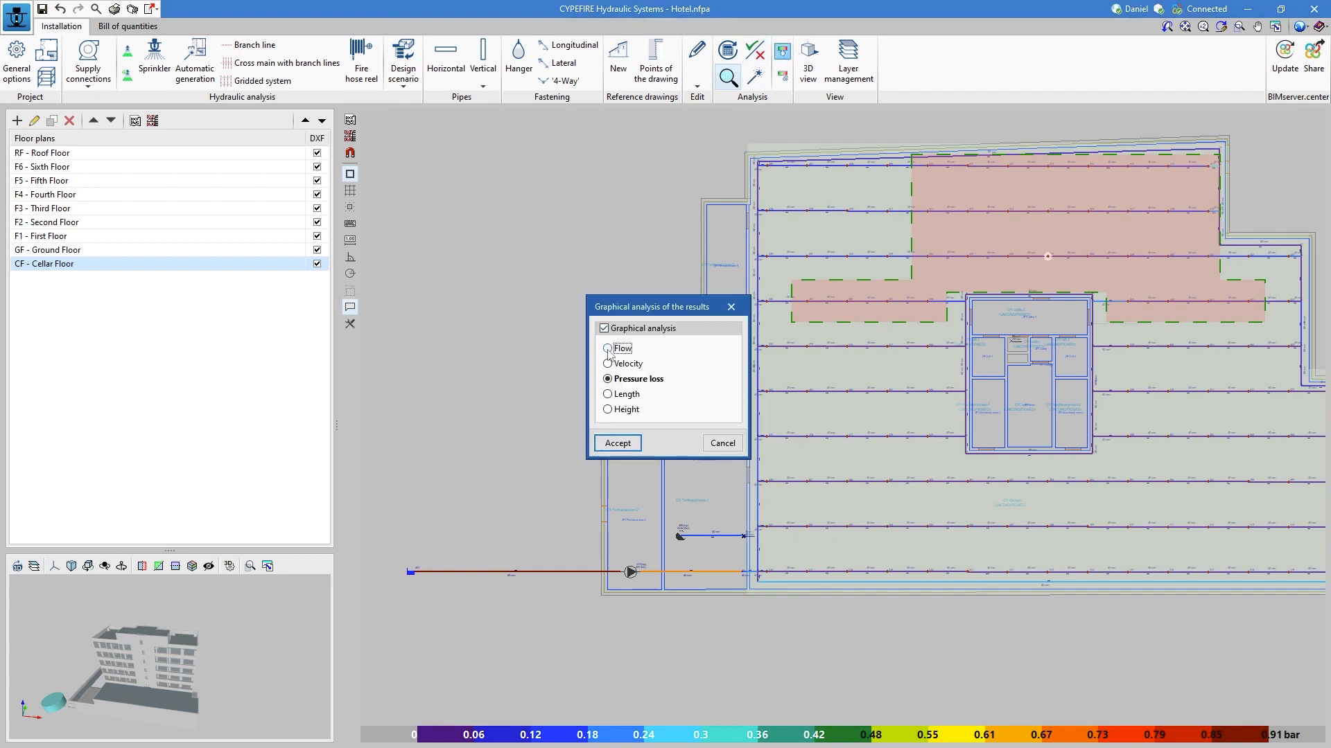
left_click(624, 444)
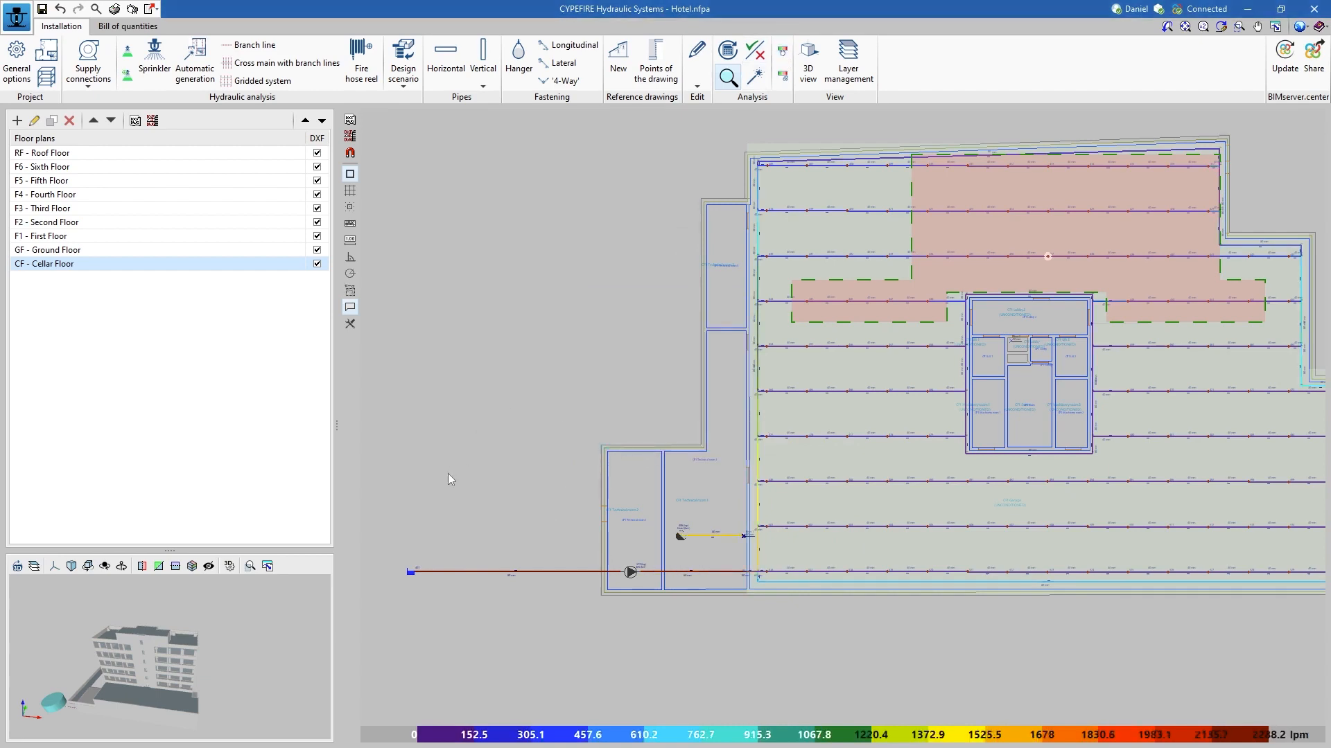
scroll(889, 600, "up", 3)
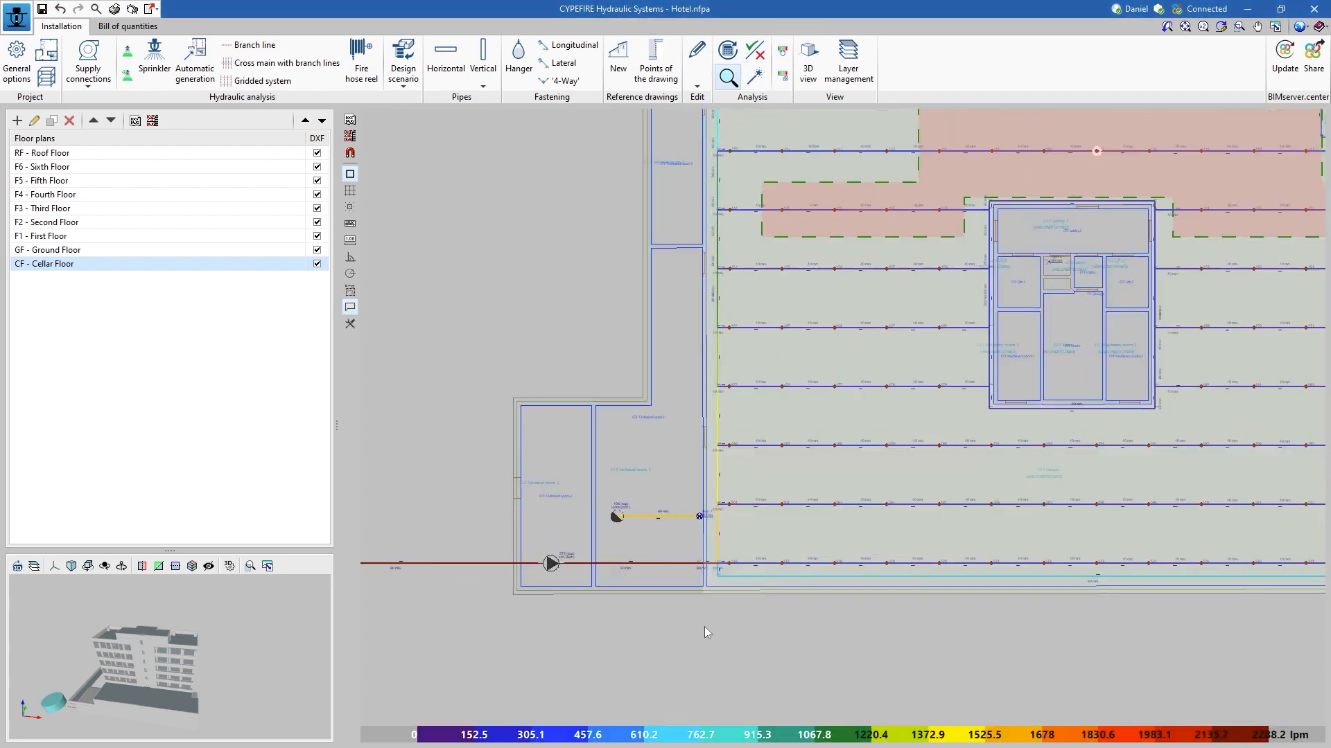
middle_click_drag(728, 609, 766, 610)
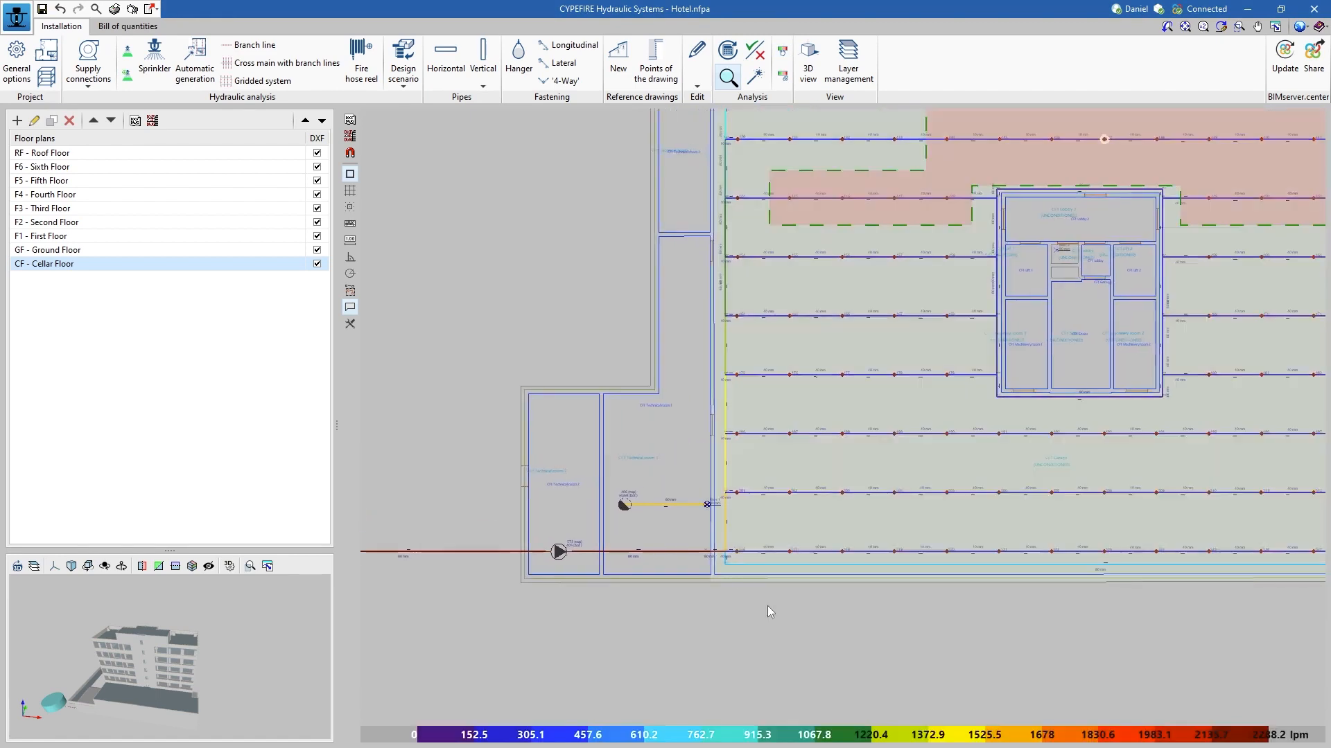
mouse_move(709, 547)
middle_click_drag(597, 235, 591, 300)
scroll(590, 299, "down", 1)
scroll(591, 303, "down", 1)
scroll(591, 304, "down", 1)
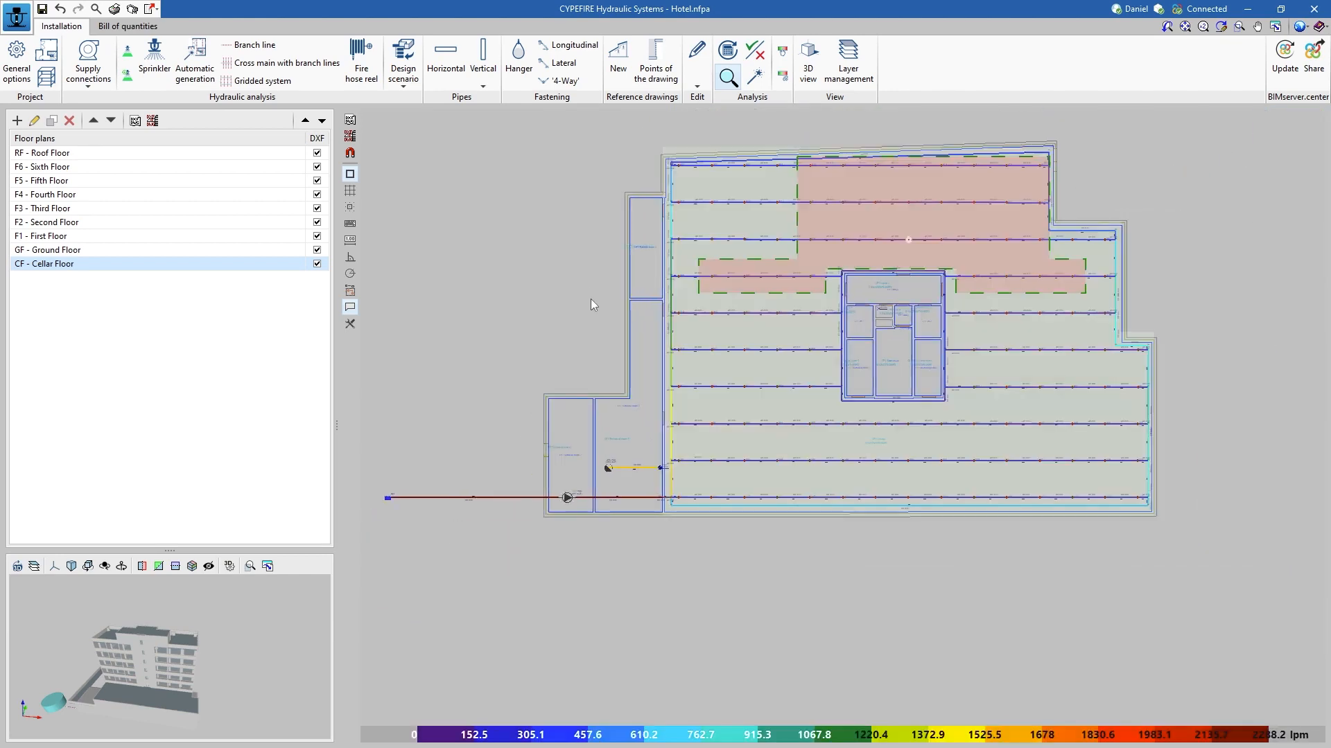
middle_click_drag(586, 296, 585, 344)
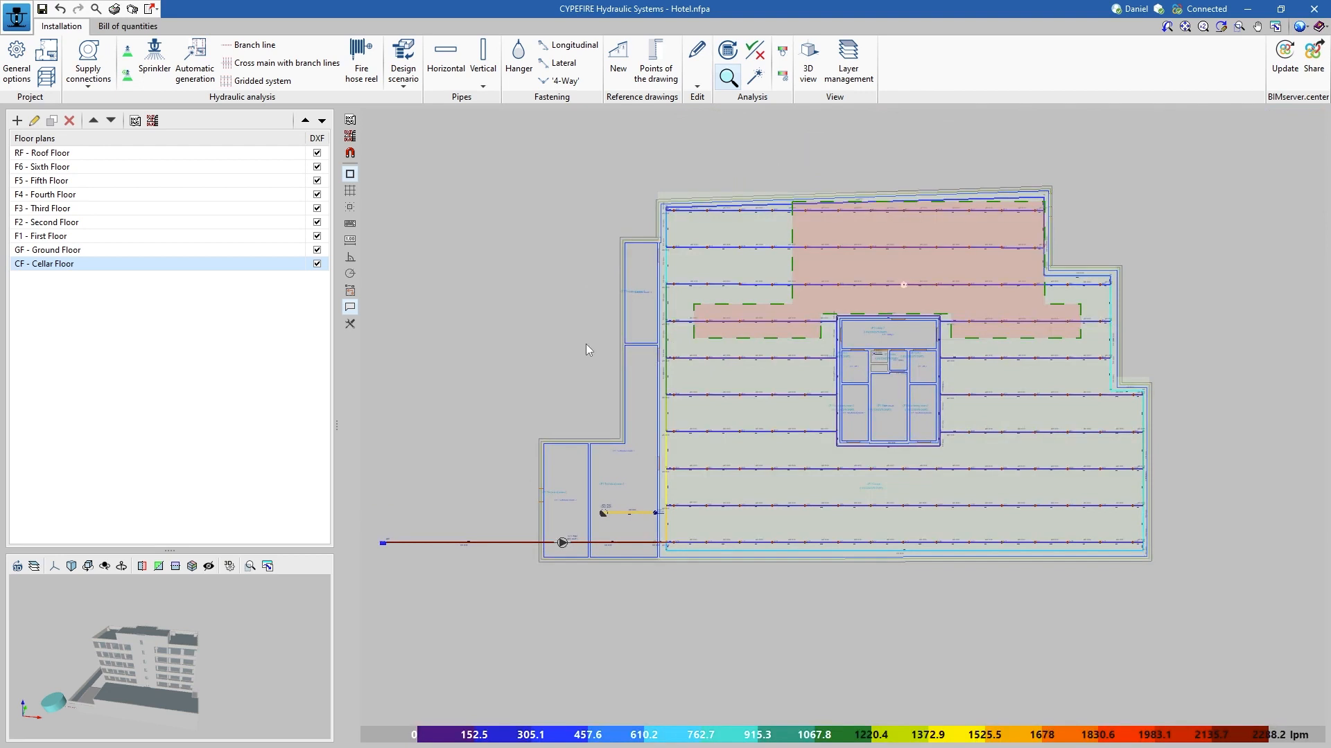
- Open the project in 3D, hide the BIM model and examine the colour-coded pipe network and its sprinklers up close
left_click(808, 81)
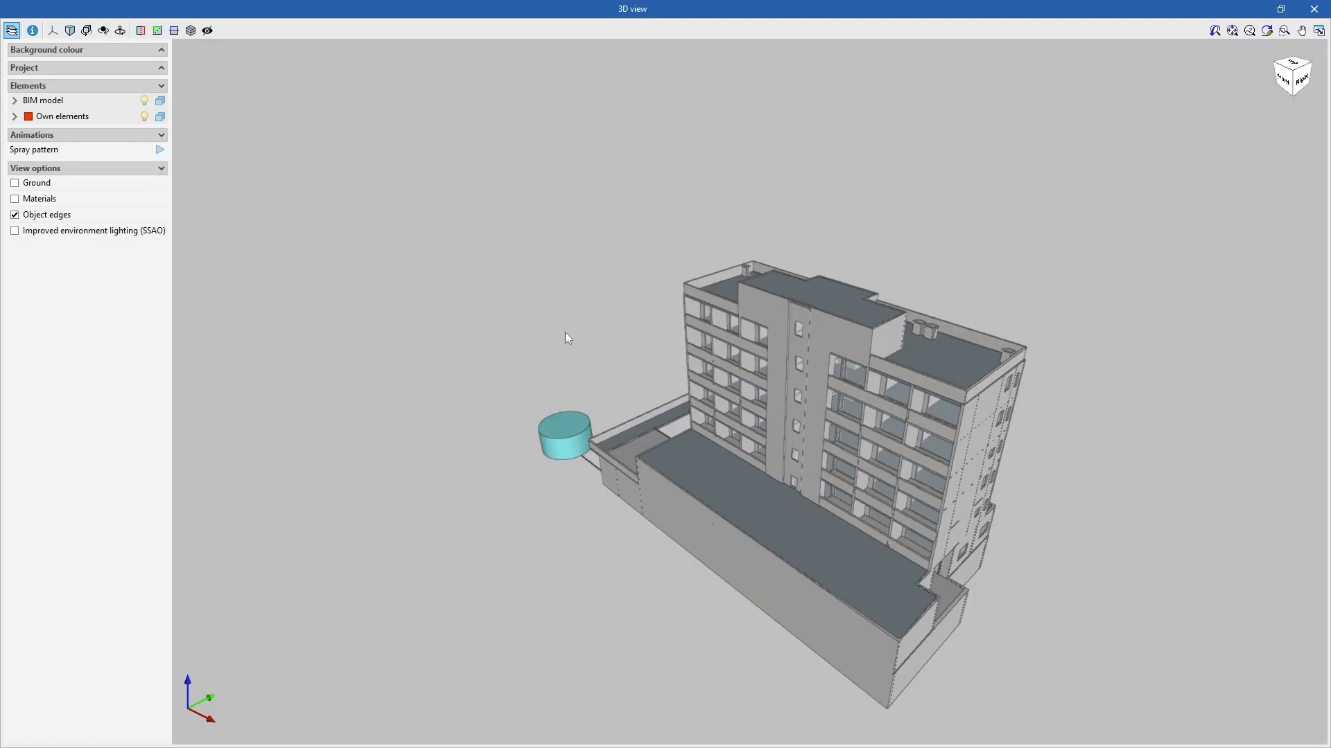
left_click_drag(553, 311, 718, 275)
left_click(145, 101)
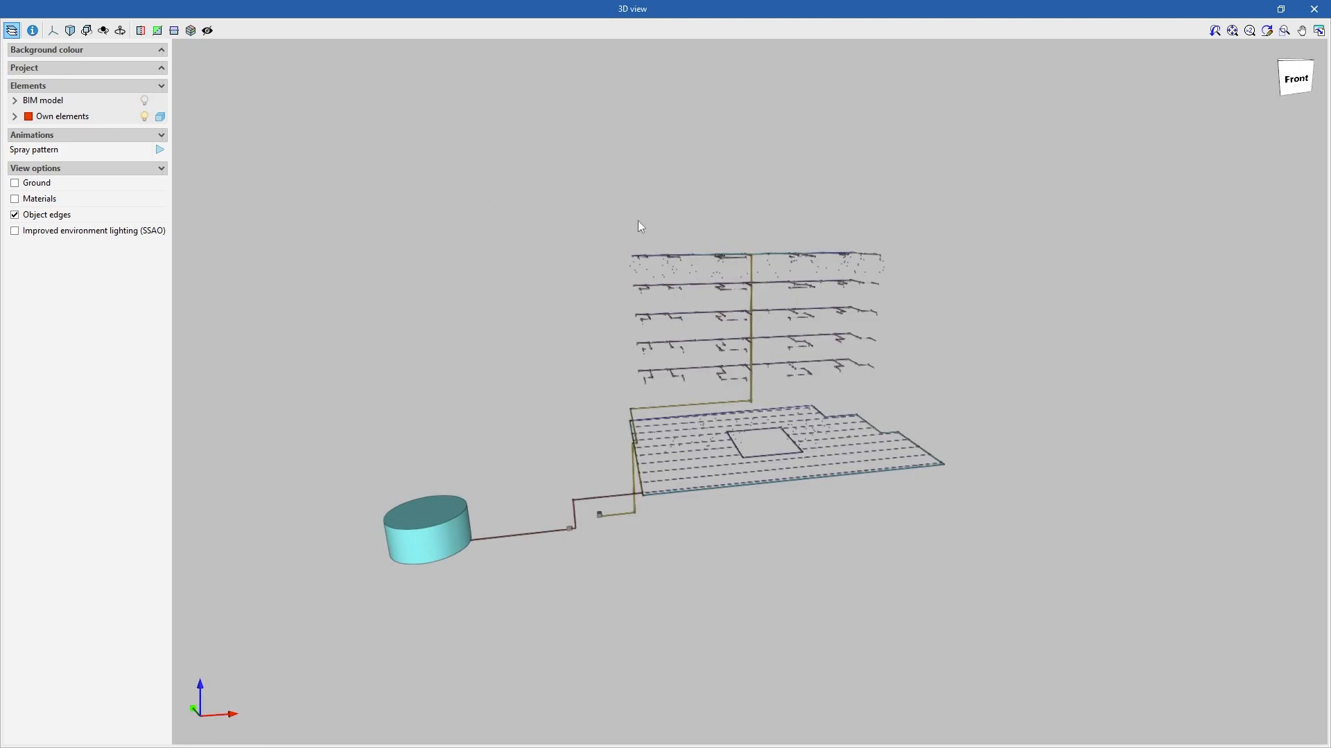
scroll(638, 220, "up", 2)
scroll(641, 229, "up", 3)
scroll(700, 265, "up", 6)
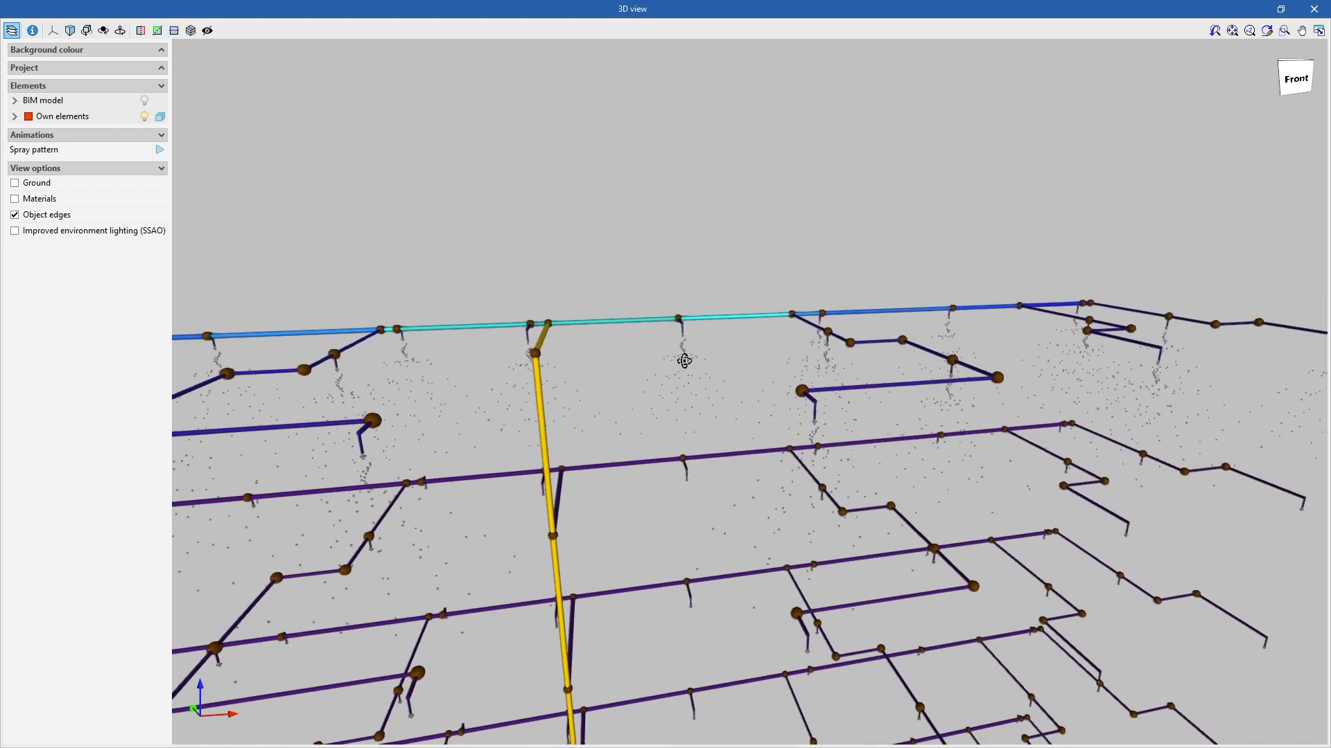
middle_click_drag(683, 359, 1114, 368, "shift")
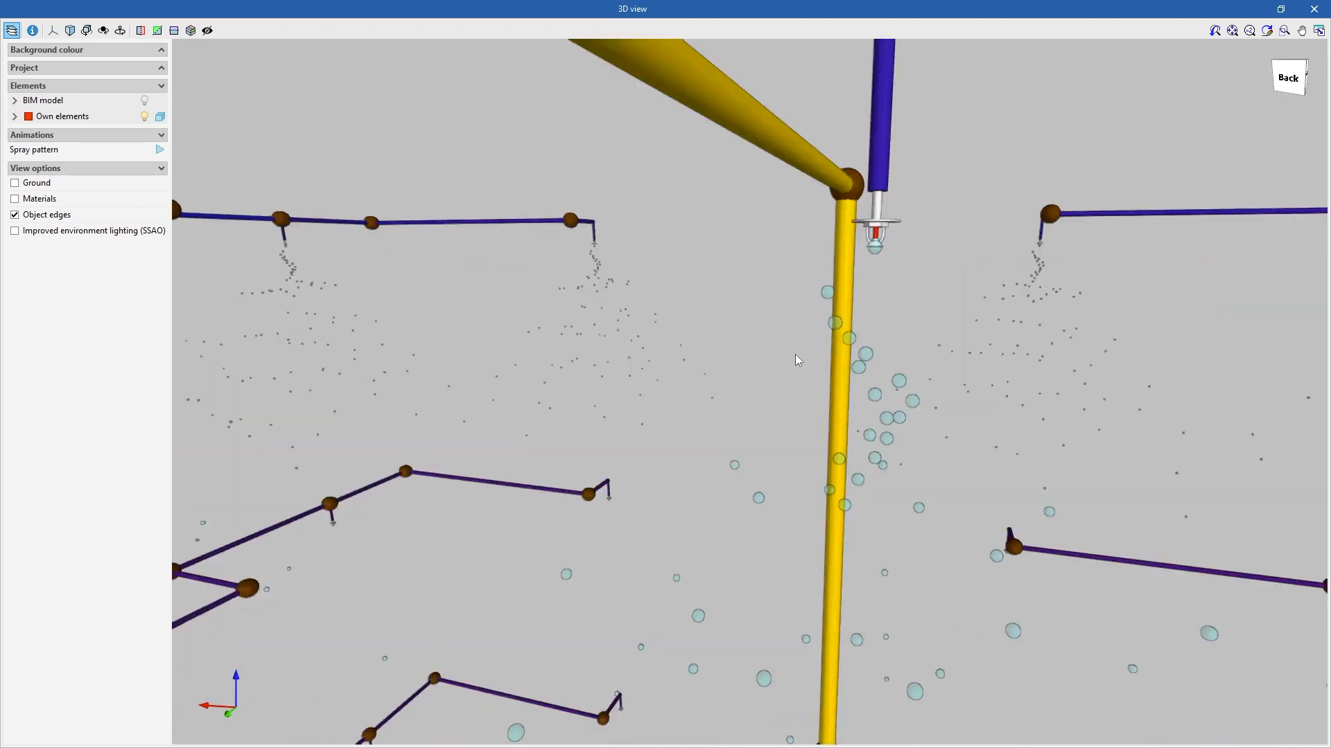
scroll(802, 339, "down", 8)
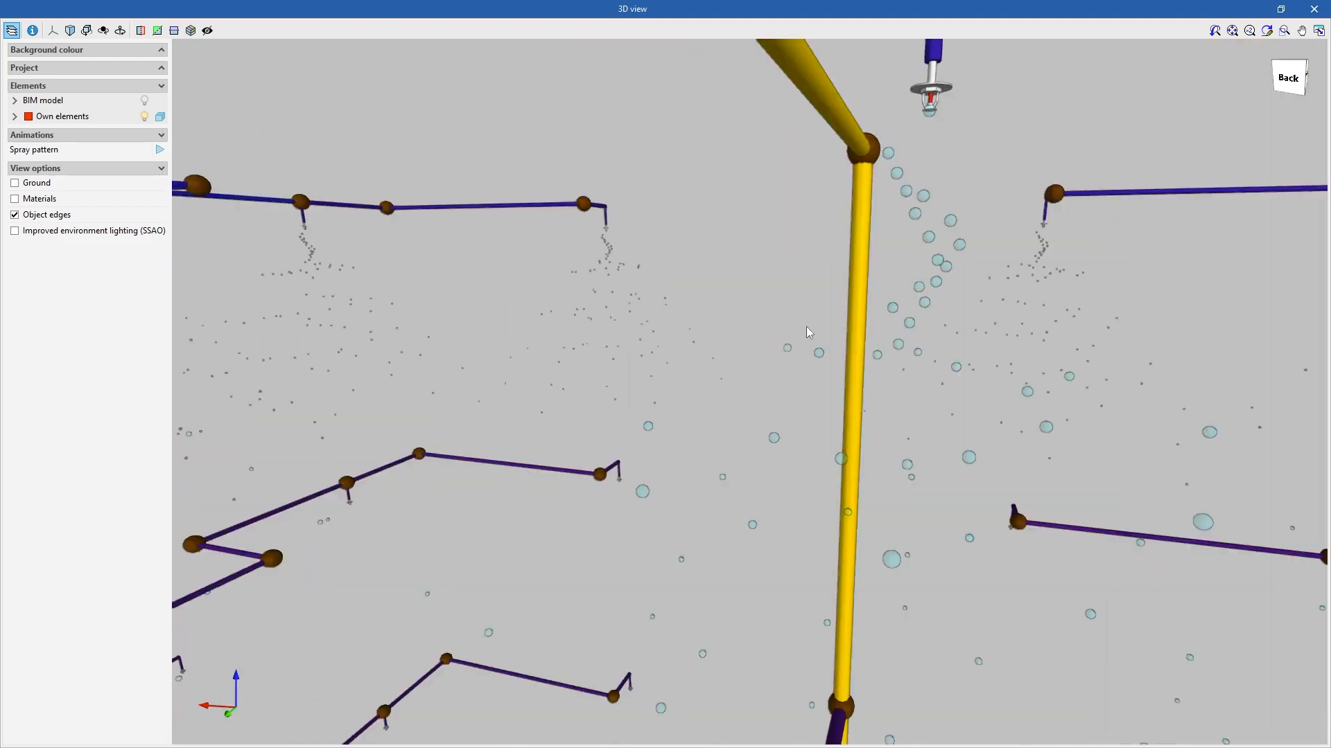
mouse_move(824, 319)
middle_mouse_down("shift")
mouse_move(739, 306)
mouse_move(1001, 300)
mouse_move(954, 291)
middle_mouse_up("shift")
scroll(823, 298, "up", 6)
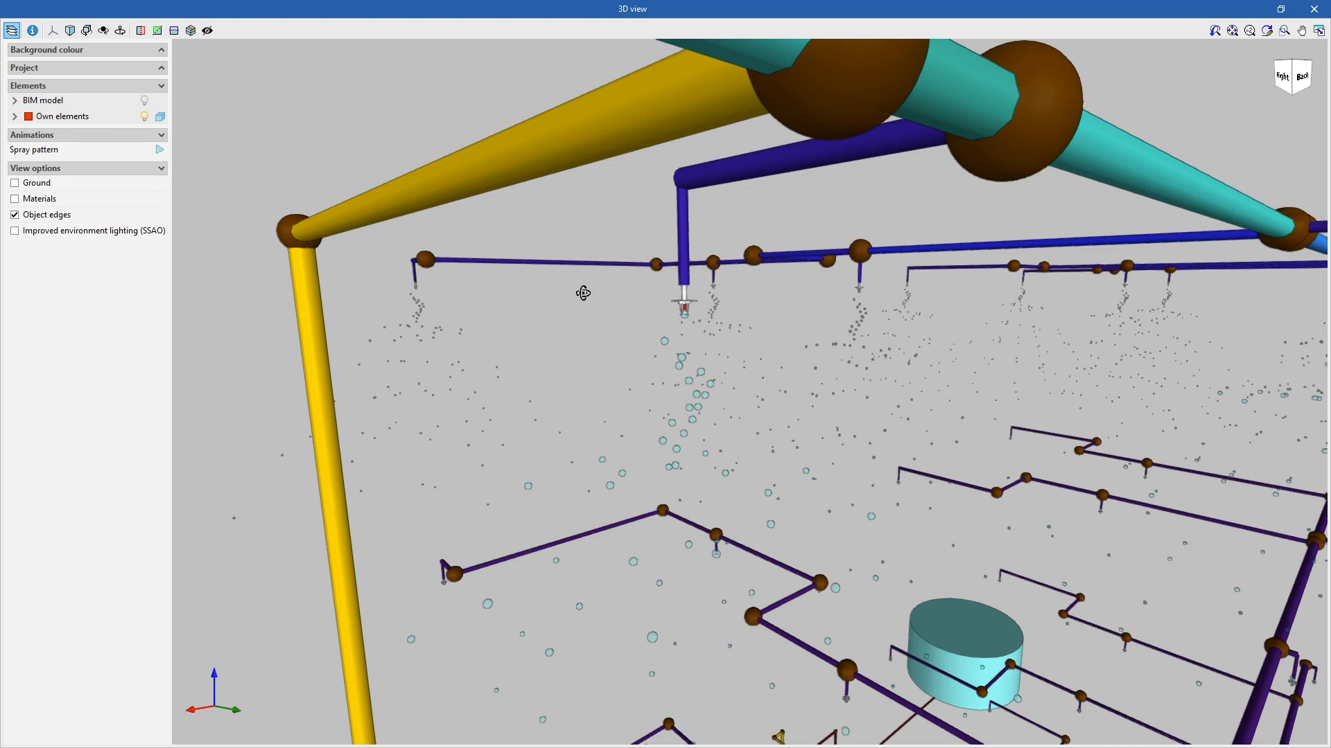
middle_click_drag(582, 291, 593, 297)
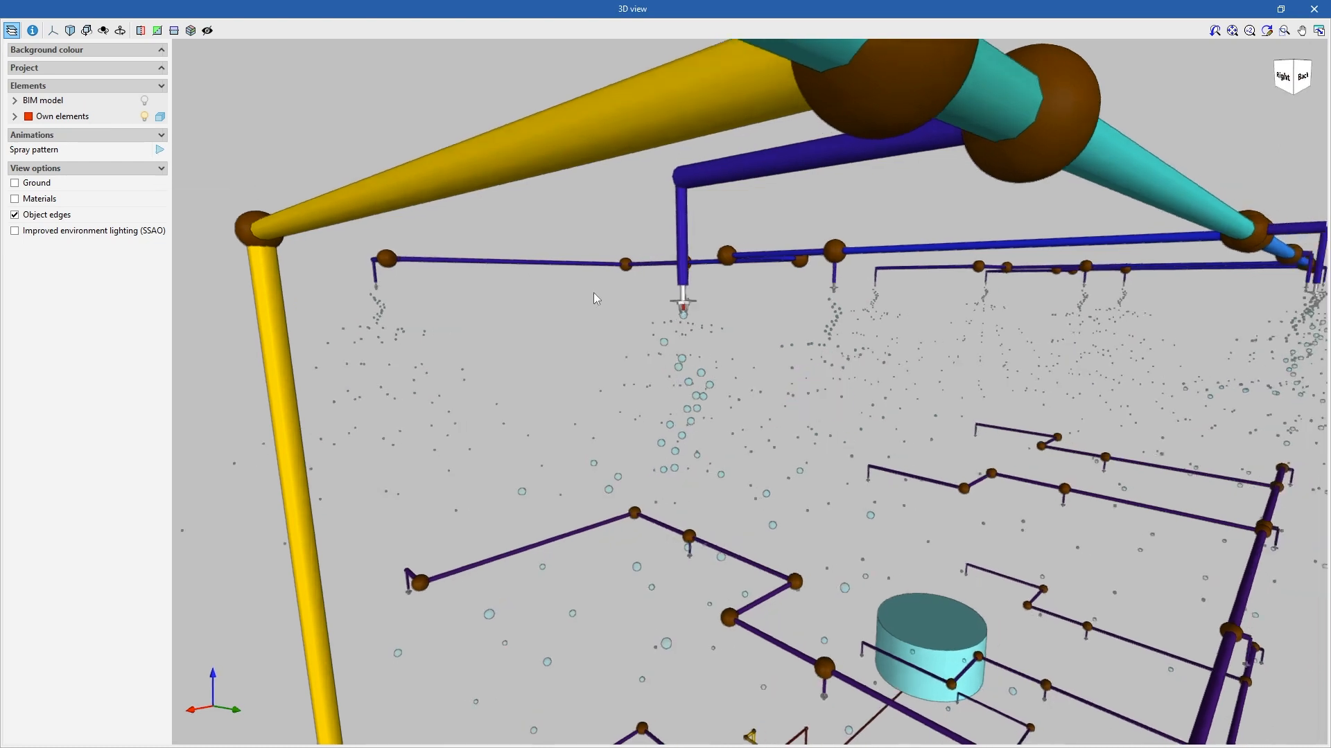
- Play the spray pattern animation, examine the water discharge around the sprinklers and close the 3D view
left_click(160, 150)
middle_click_drag(658, 346, 686, 351)
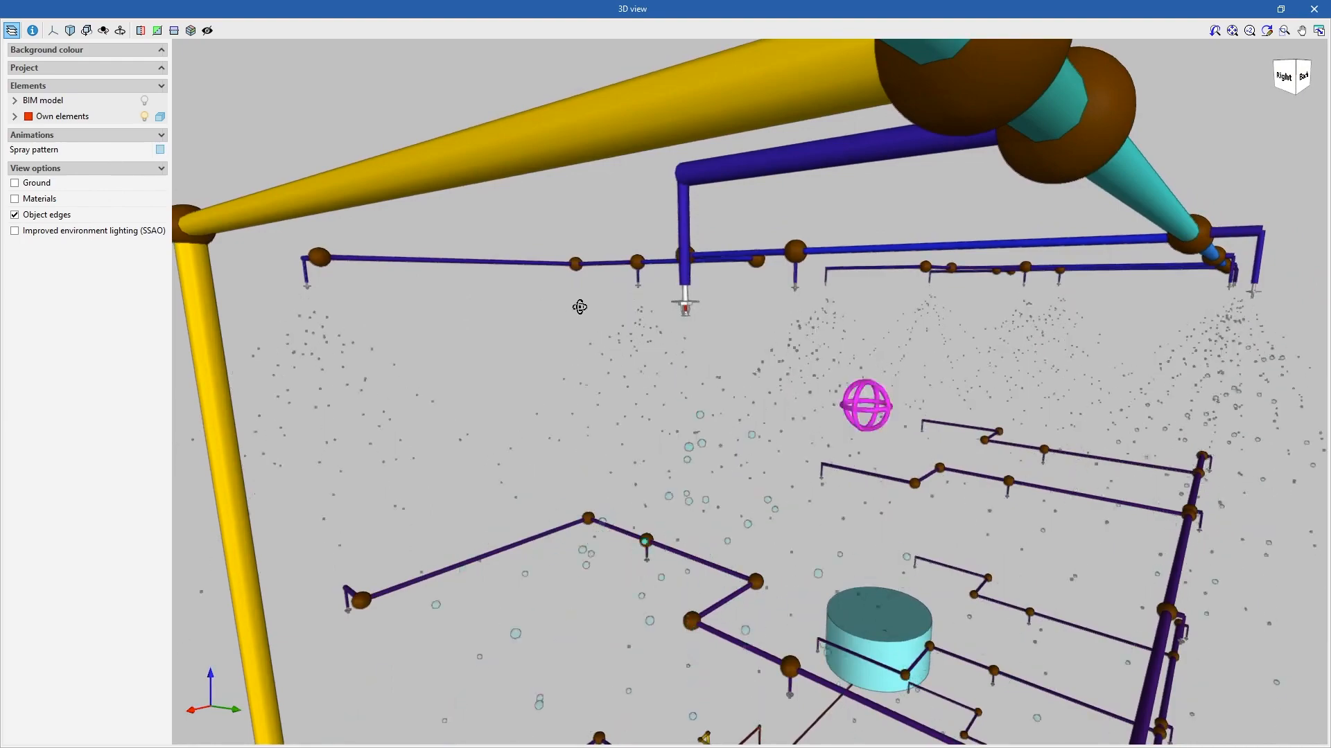
middle_click_drag(580, 303, 522, 309)
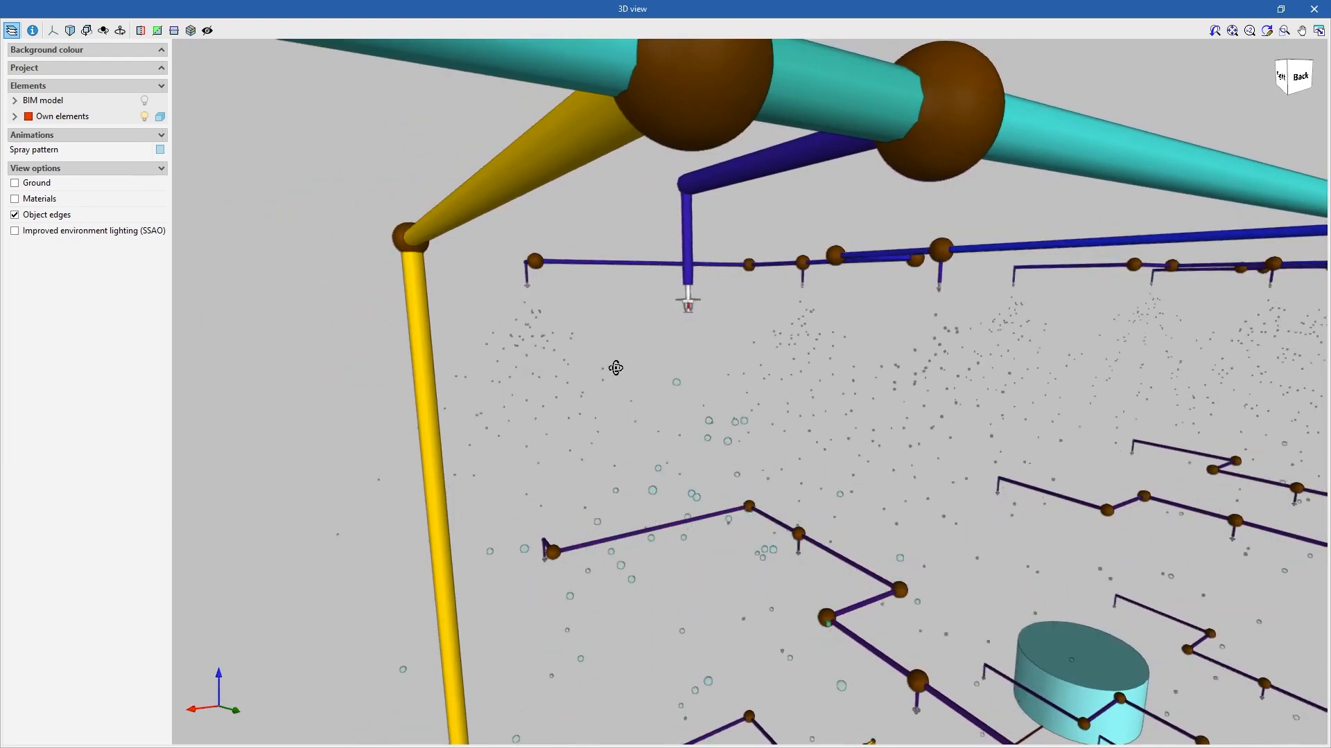
middle_click_drag(615, 368, 659, 366)
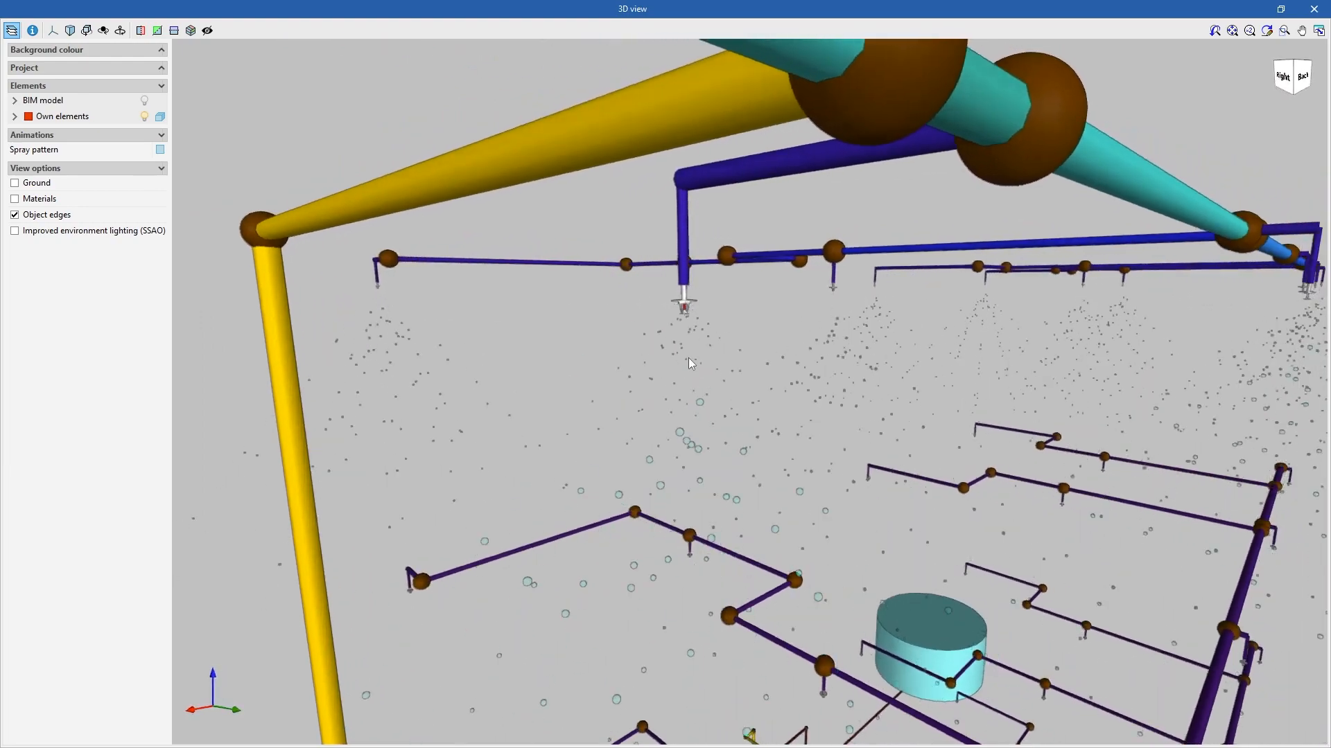
left_click(1316, 11)
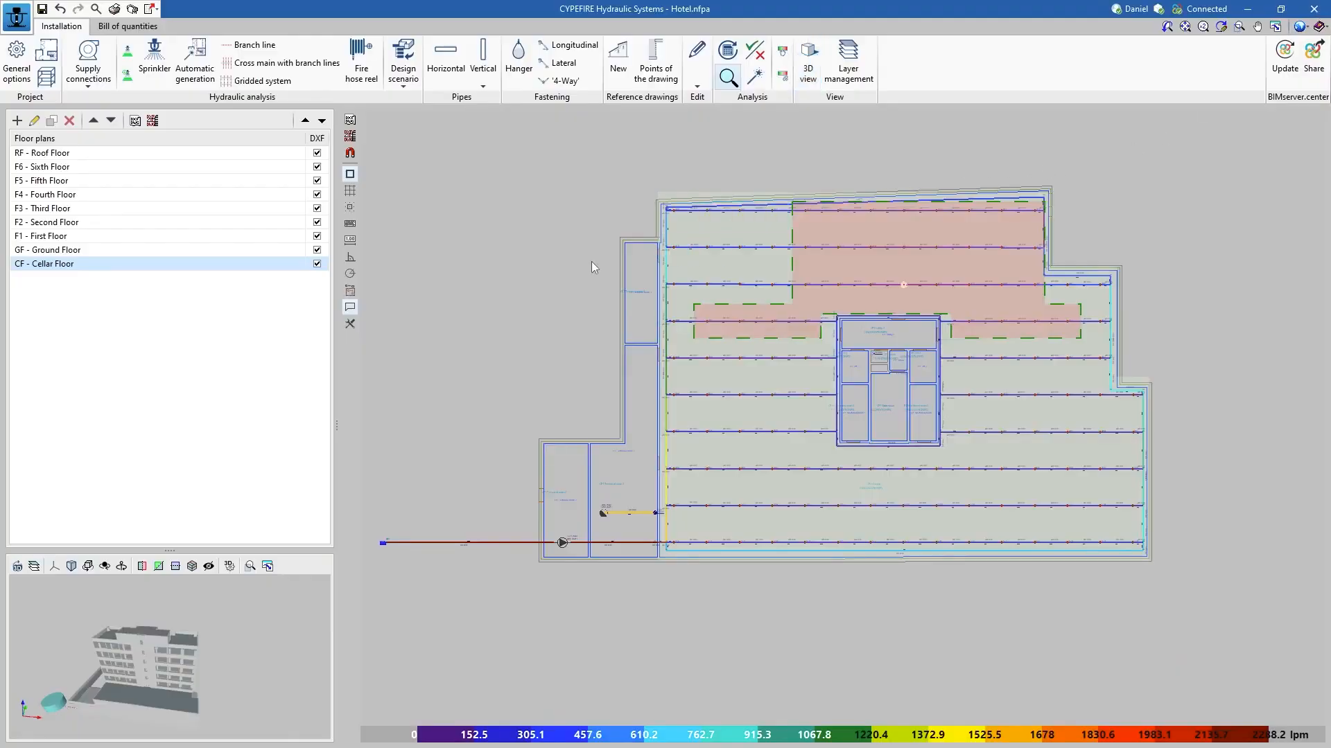
- Generate the Project report for the hydraulic installation
left_click(114, 9)
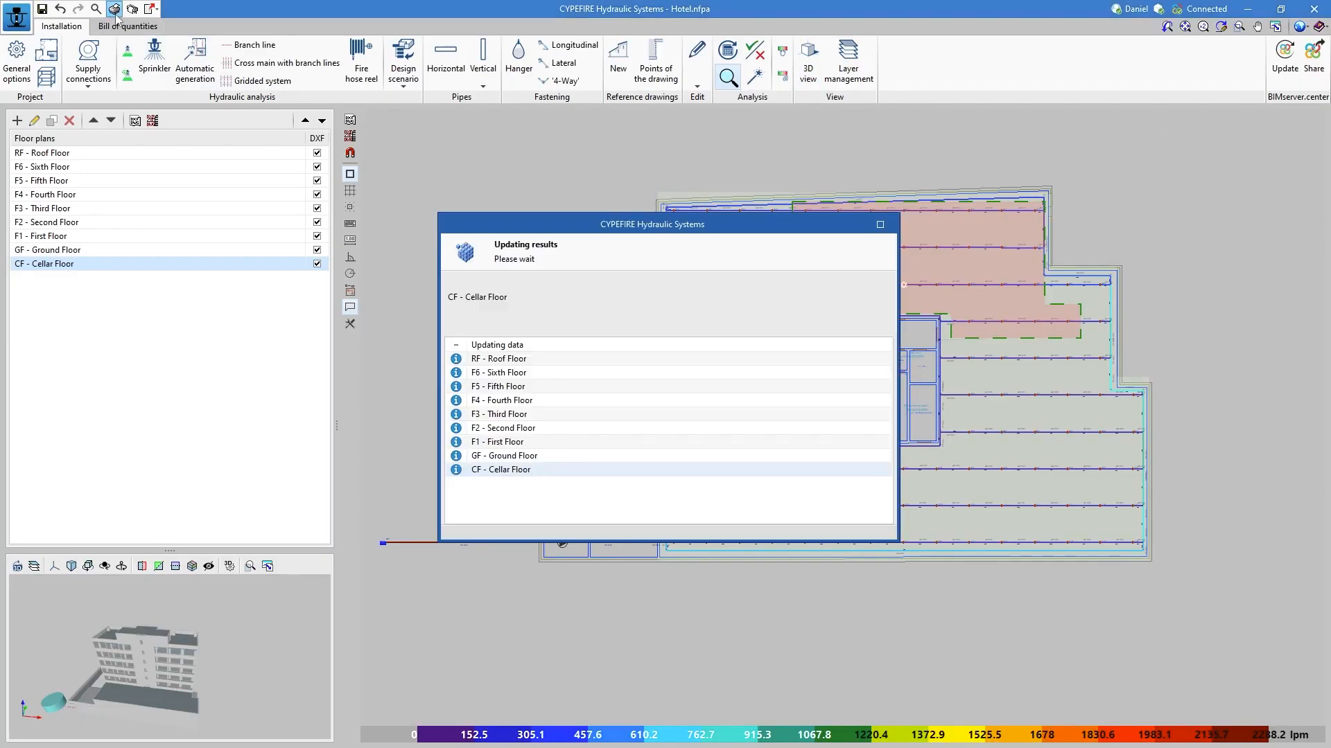
left_click(669, 413)
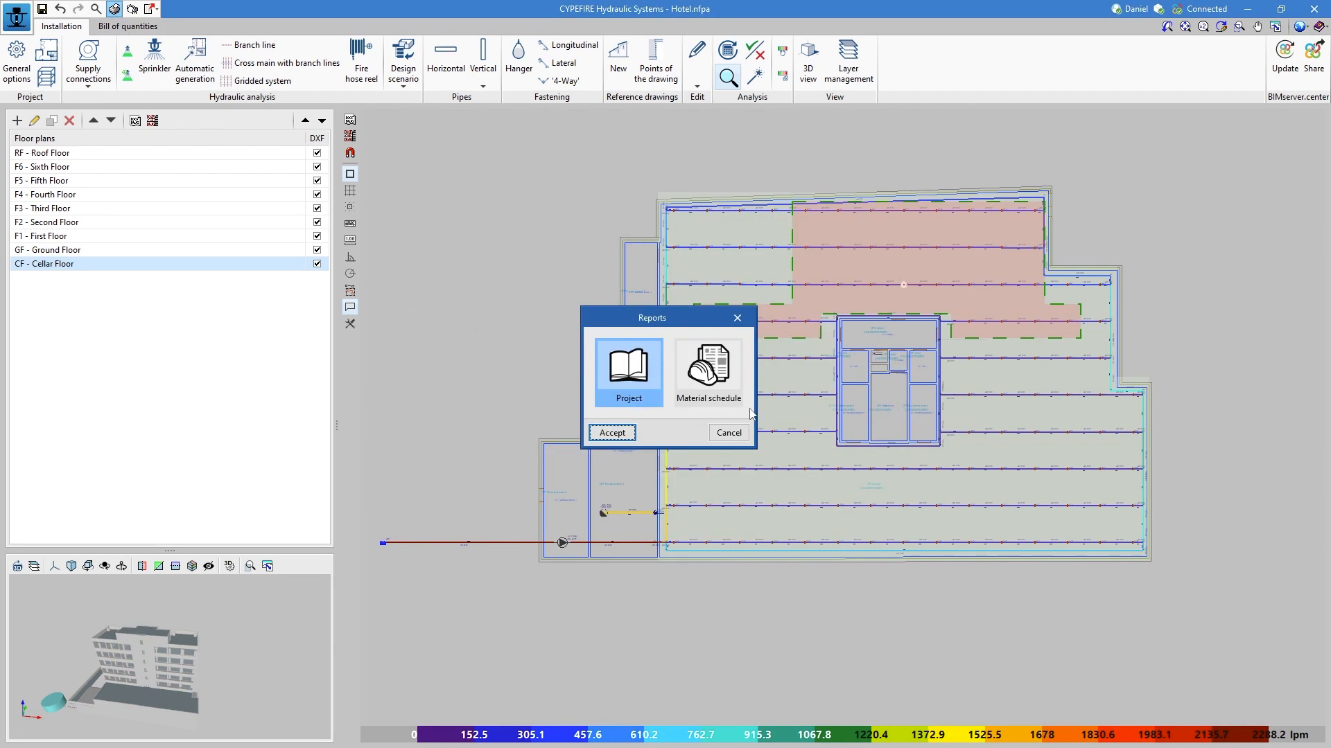
left_click(620, 435)
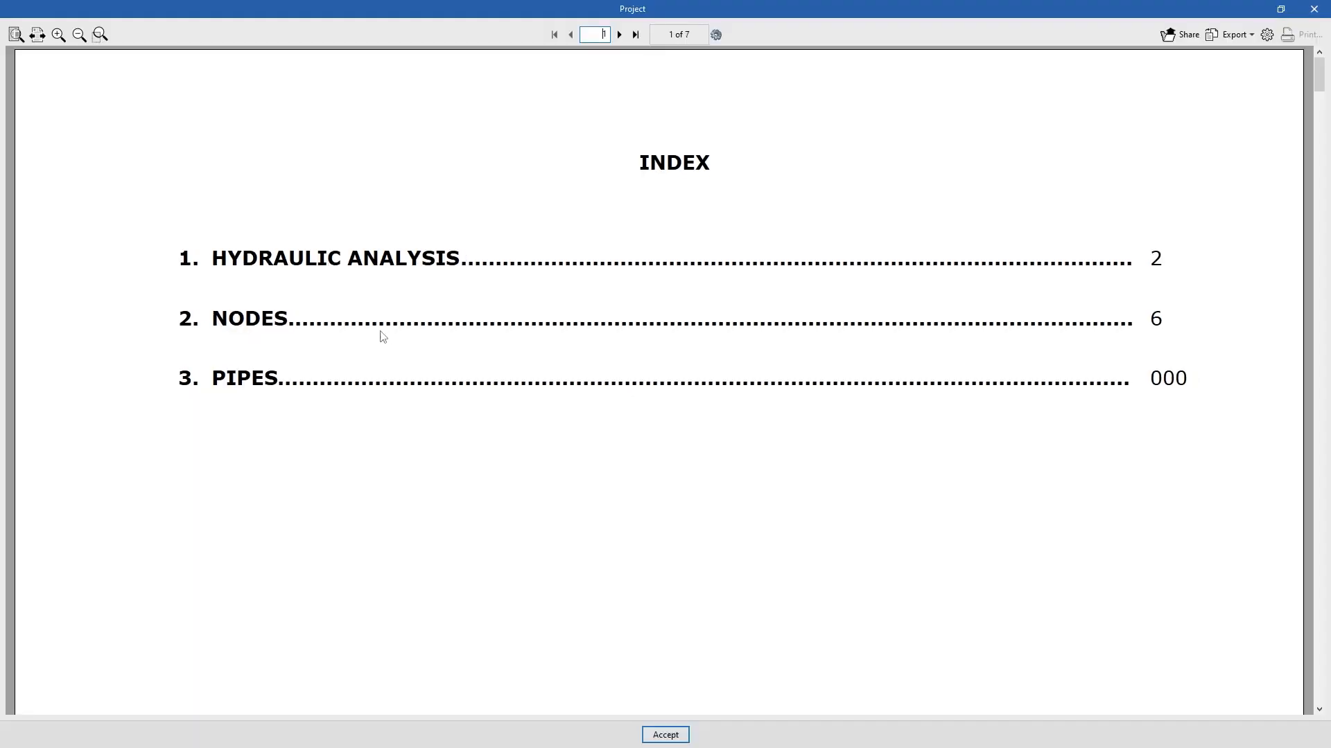
- Examine the Hydraulic analysis, Nodes and Pipes sections of the Project report
scroll(381, 335, "down", 3)
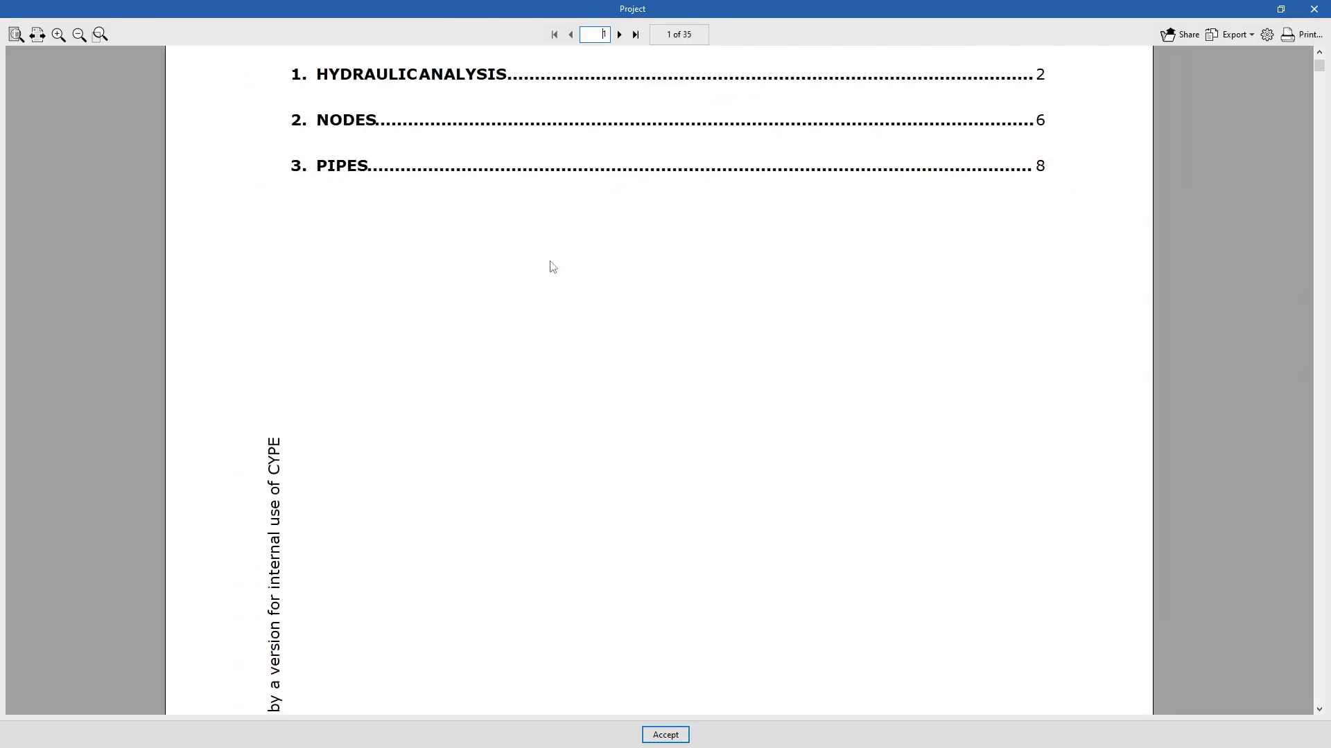
left_click(383, 78)
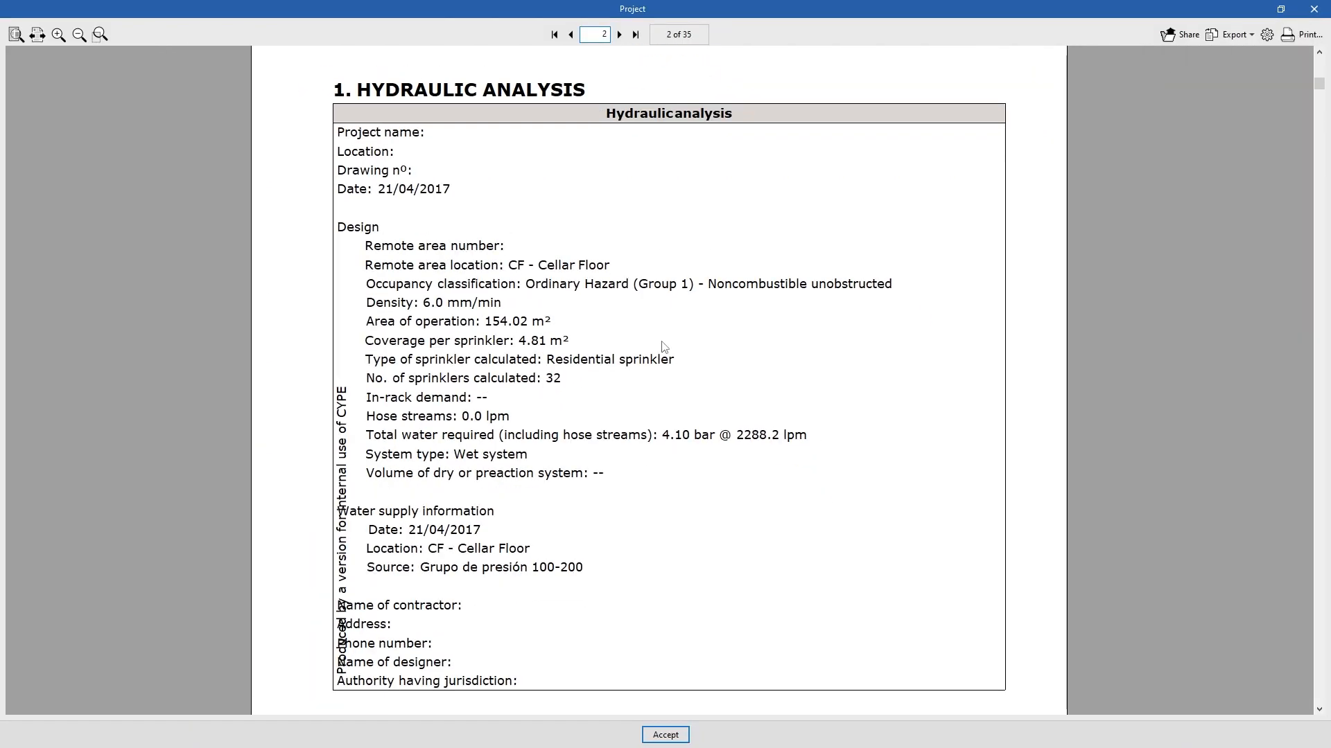
left_click_drag(1322, 86, 1322, 158)
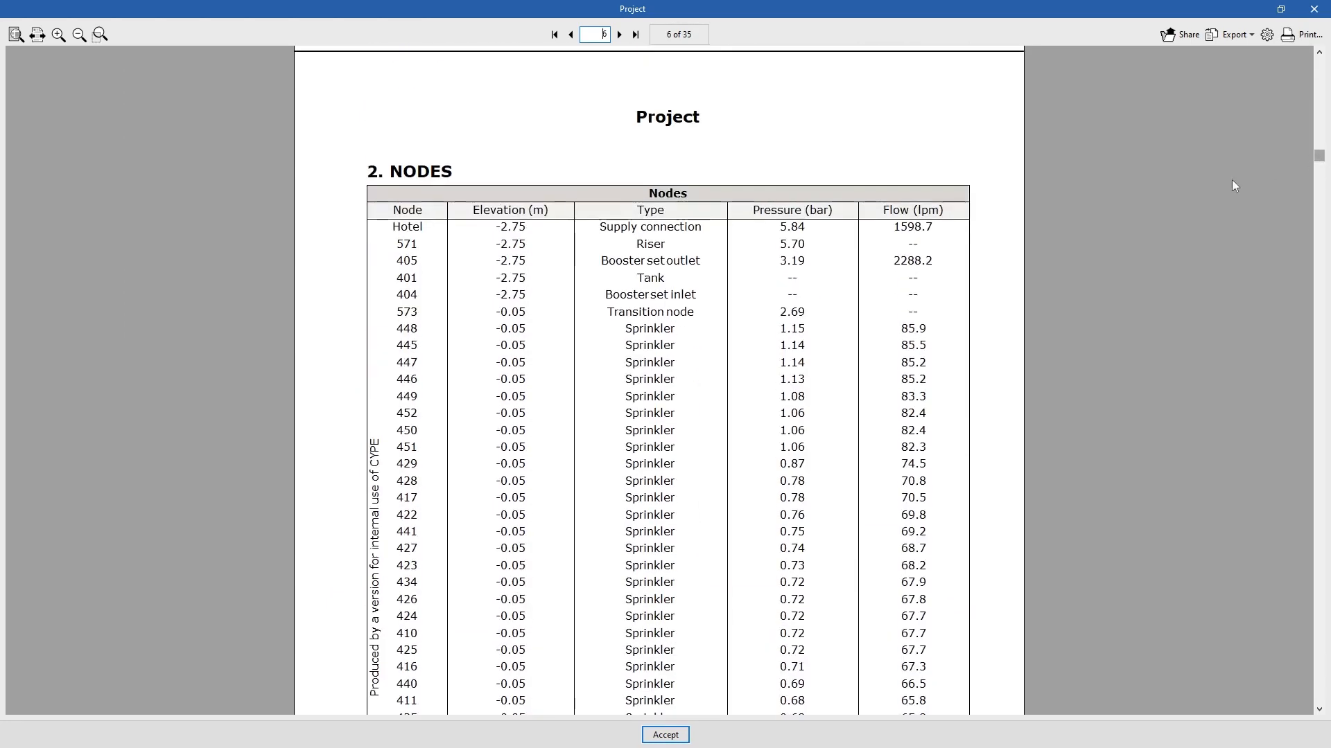
scroll(558, 236, "down", 1)
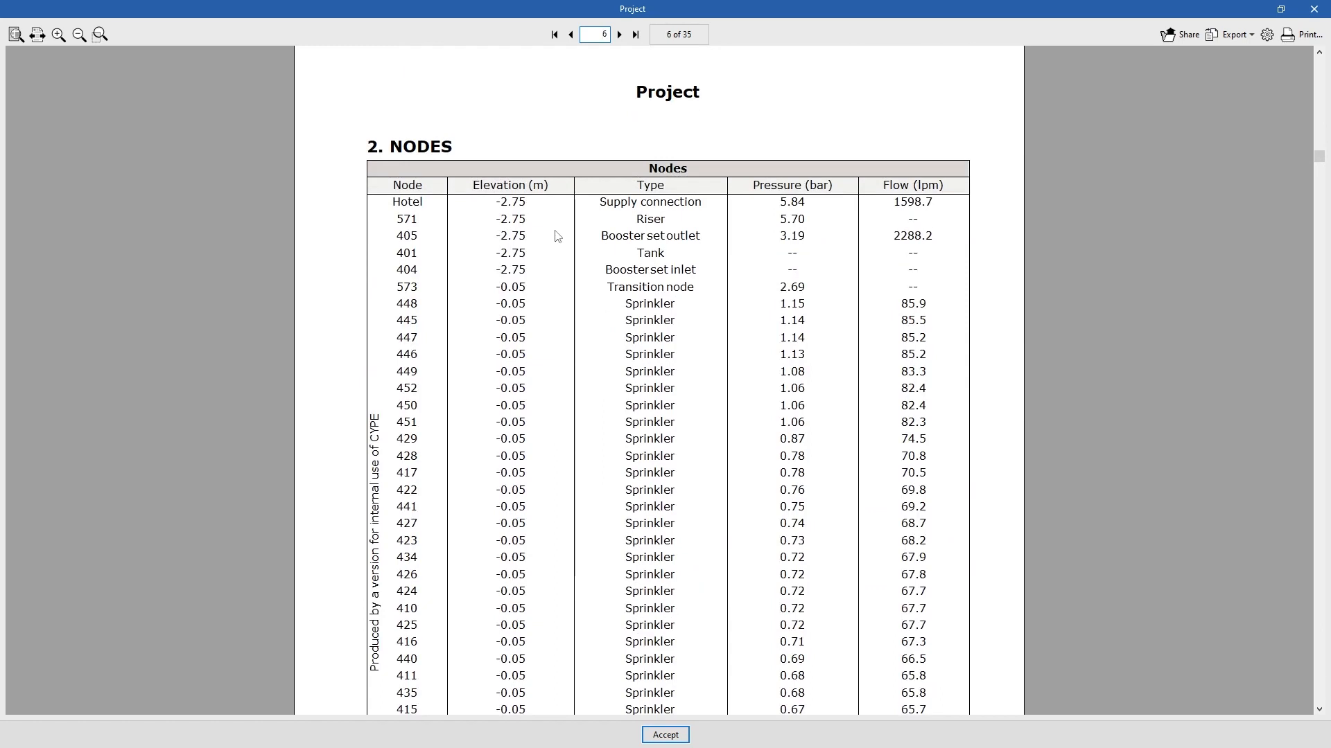
scroll(558, 271, "down", 1)
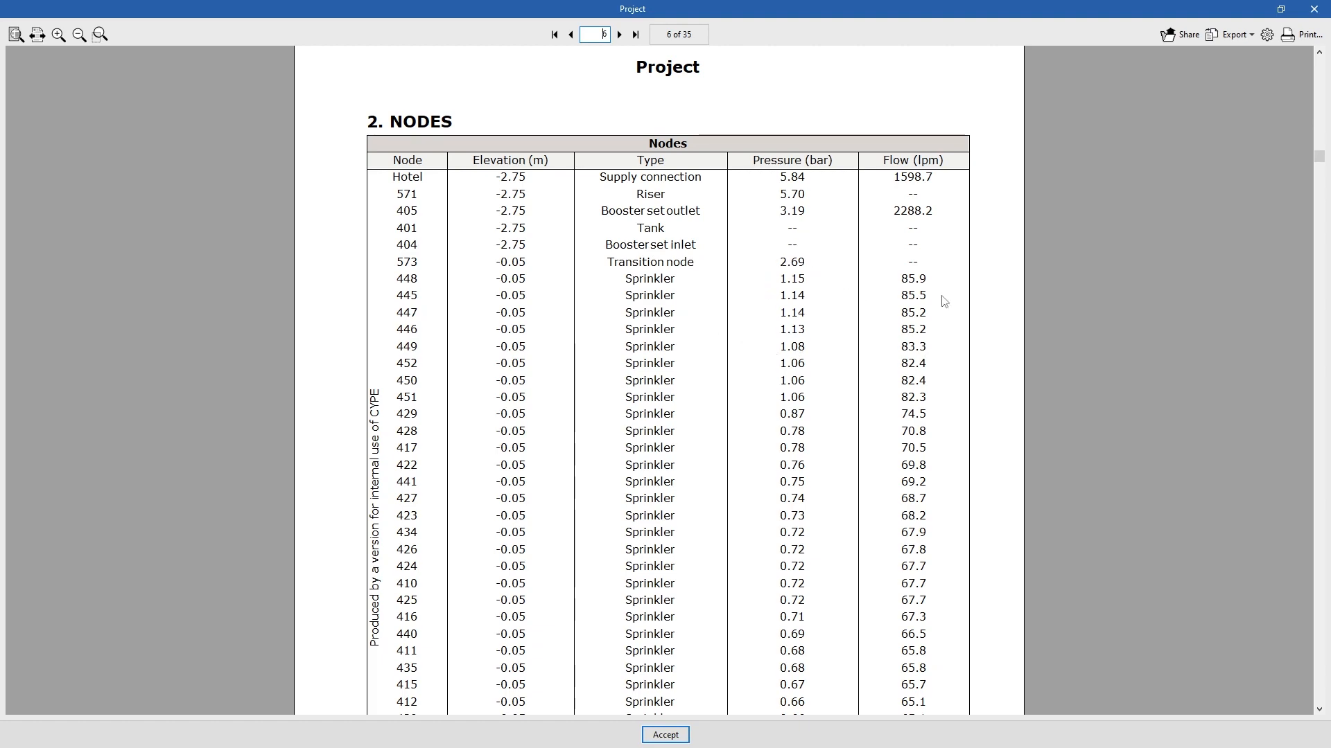
left_click_drag(1319, 156, 1318, 215)
scroll(846, 246, "up", 3)
scroll(847, 251, "up", 1)
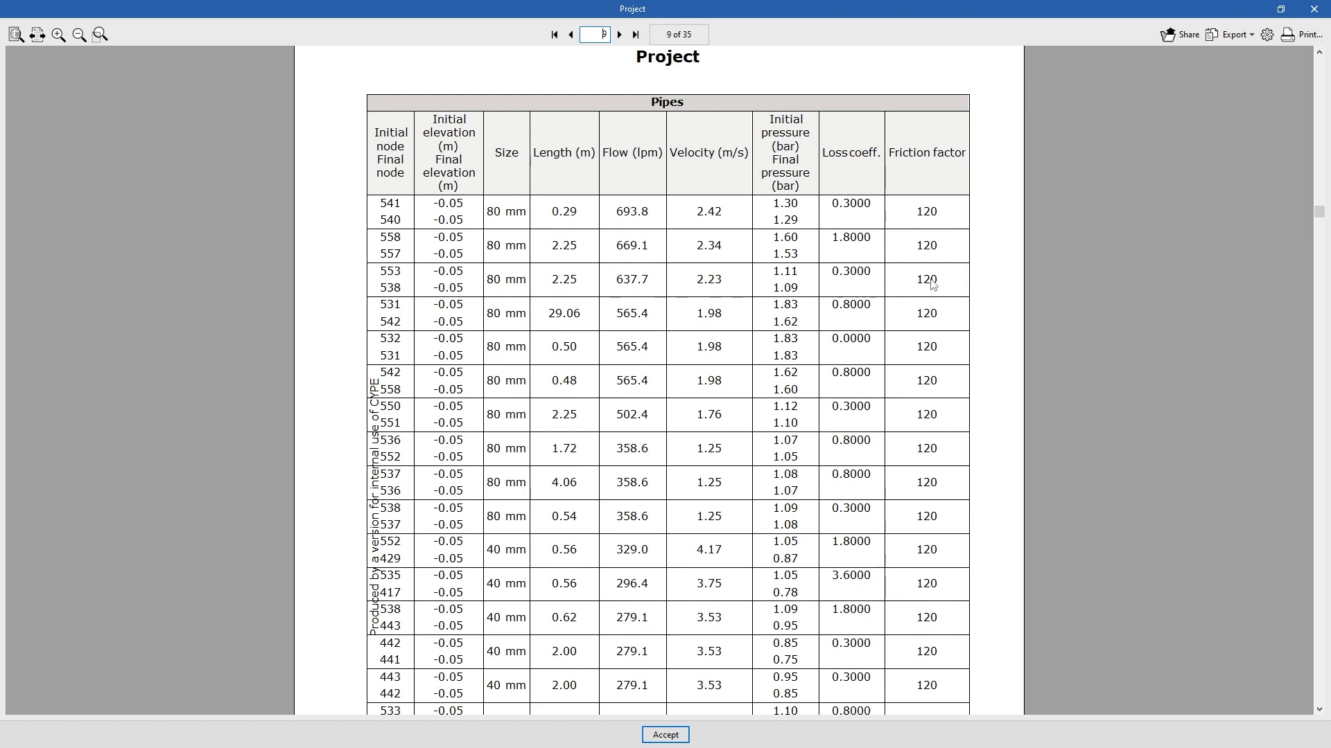
- Check the export formats available for the Project report and close the report
left_click(1248, 35)
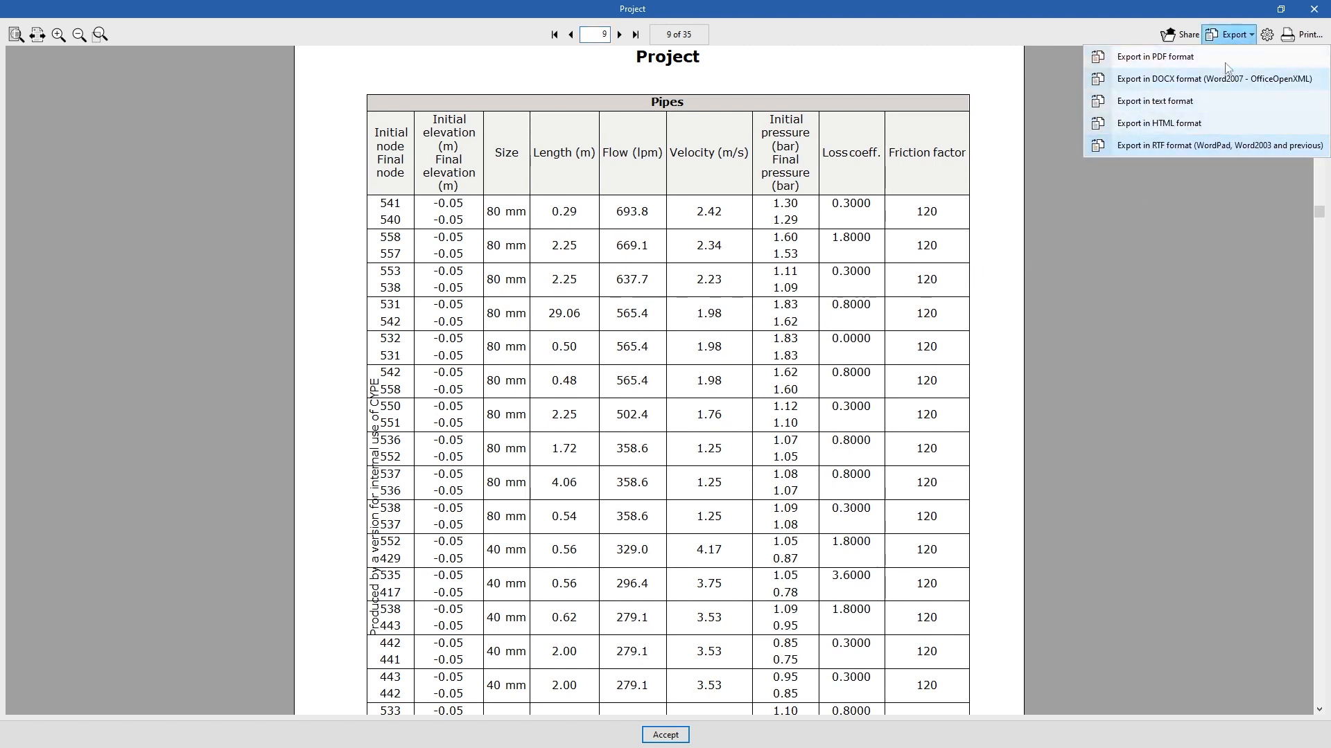
left_click(1192, 267)
left_click(666, 734)
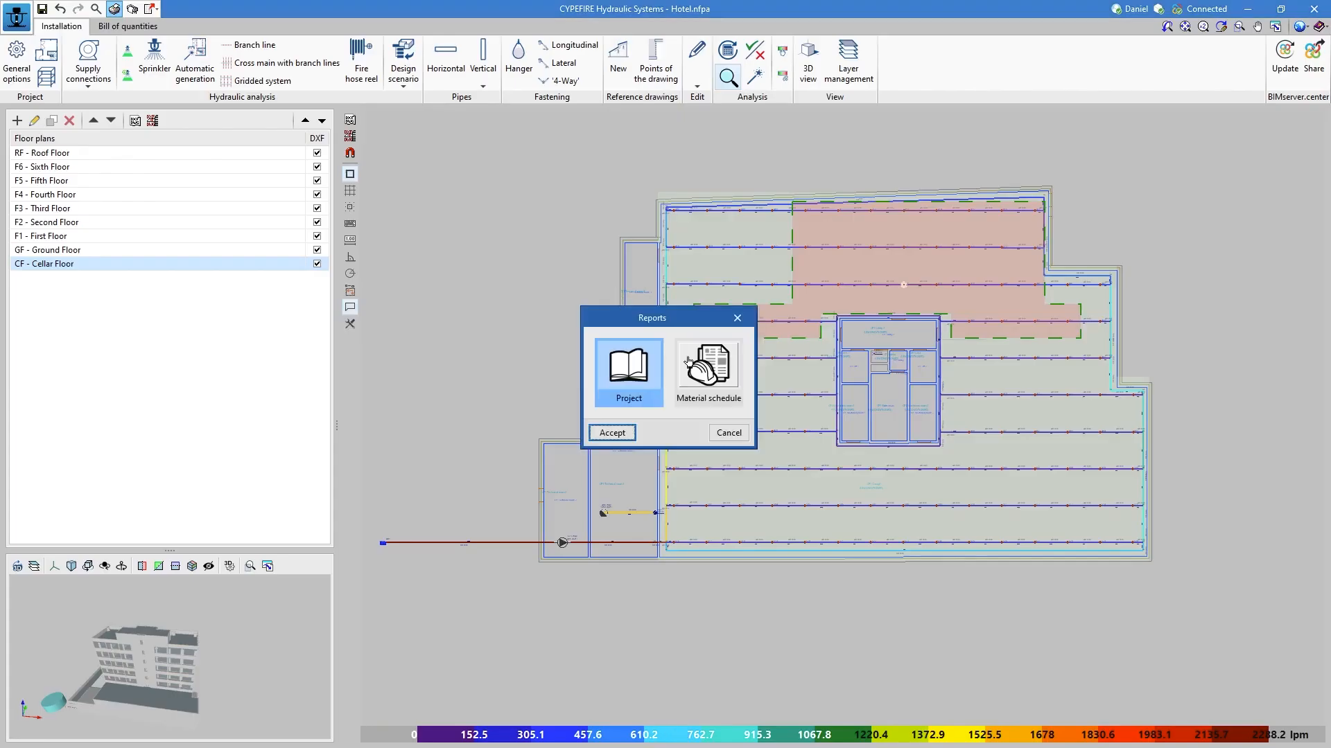
- Generate the Material schedule report, examine its sprinkler, pipe, tank and booster set tables, and close the report and the Reports dialog
left_click(675, 383)
left_click(621, 431)
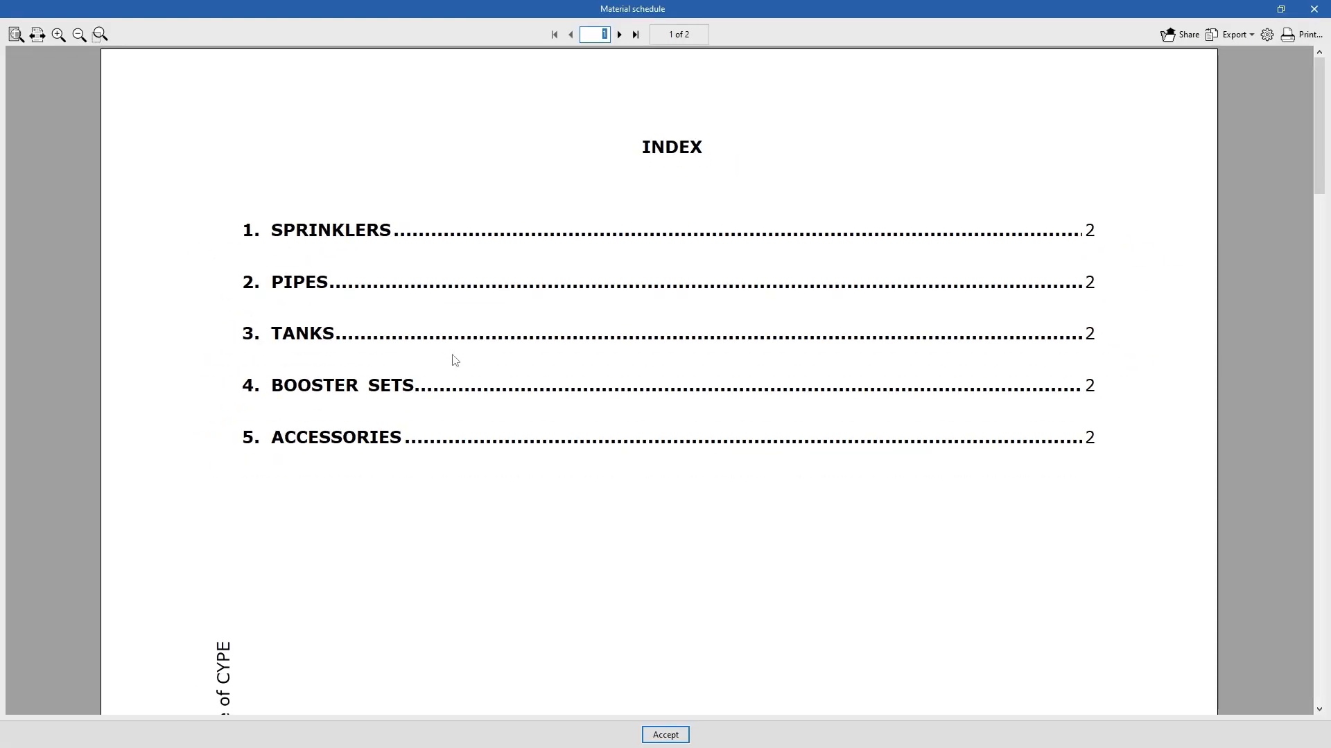
scroll(453, 367, "down", 15)
scroll(538, 373, "down", 4, "ctrl")
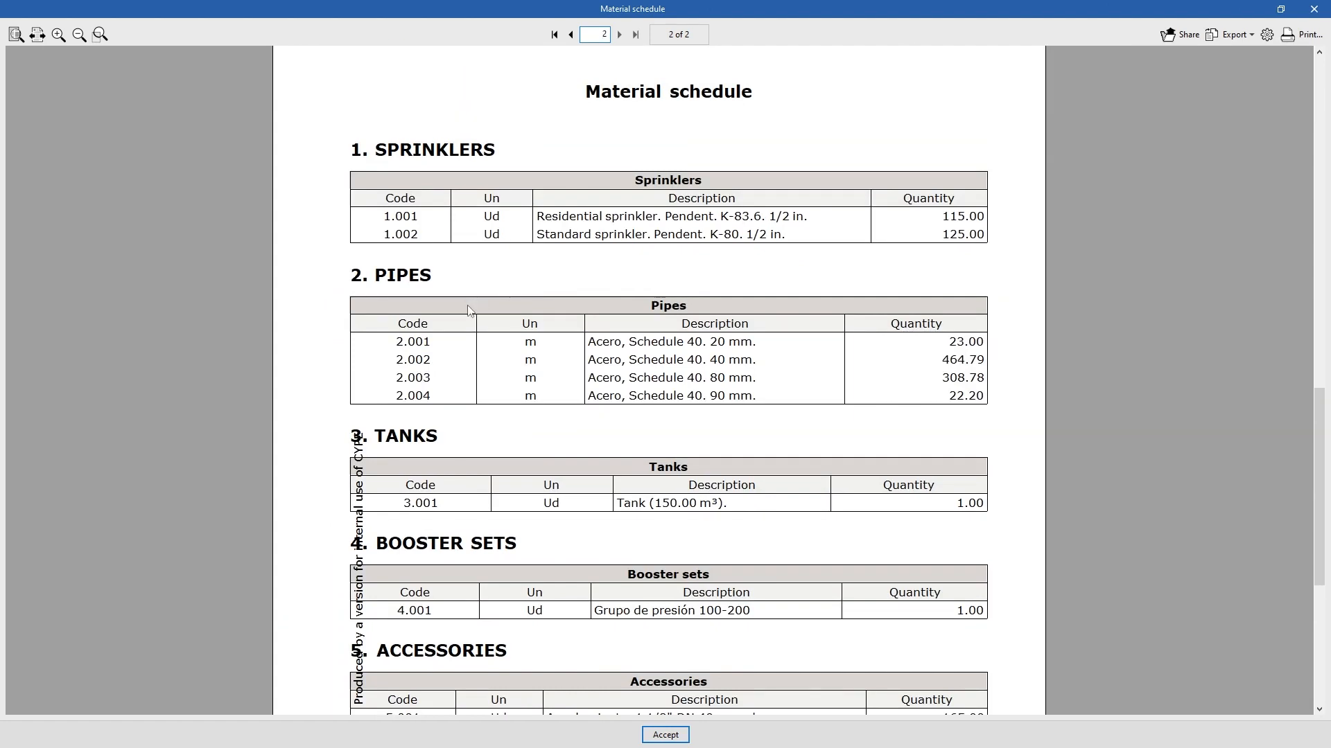
left_click(669, 737)
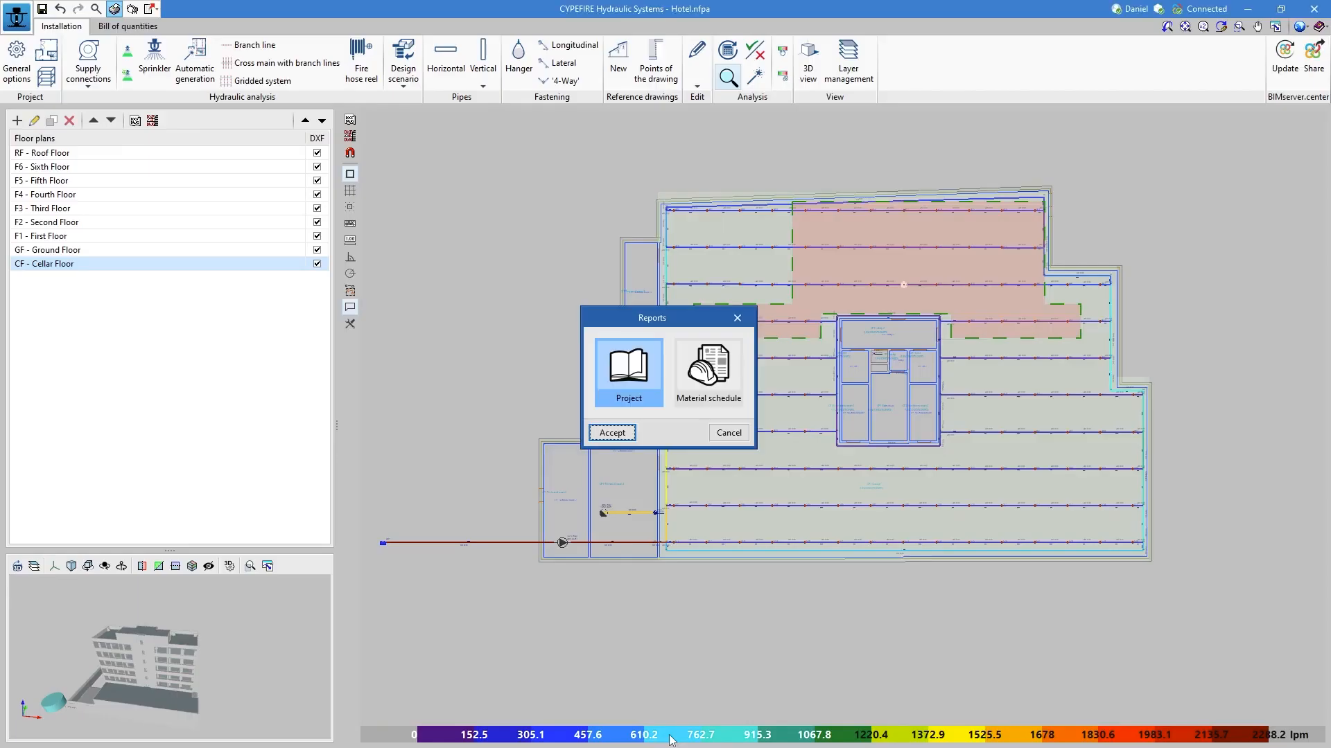
left_click(737, 319)
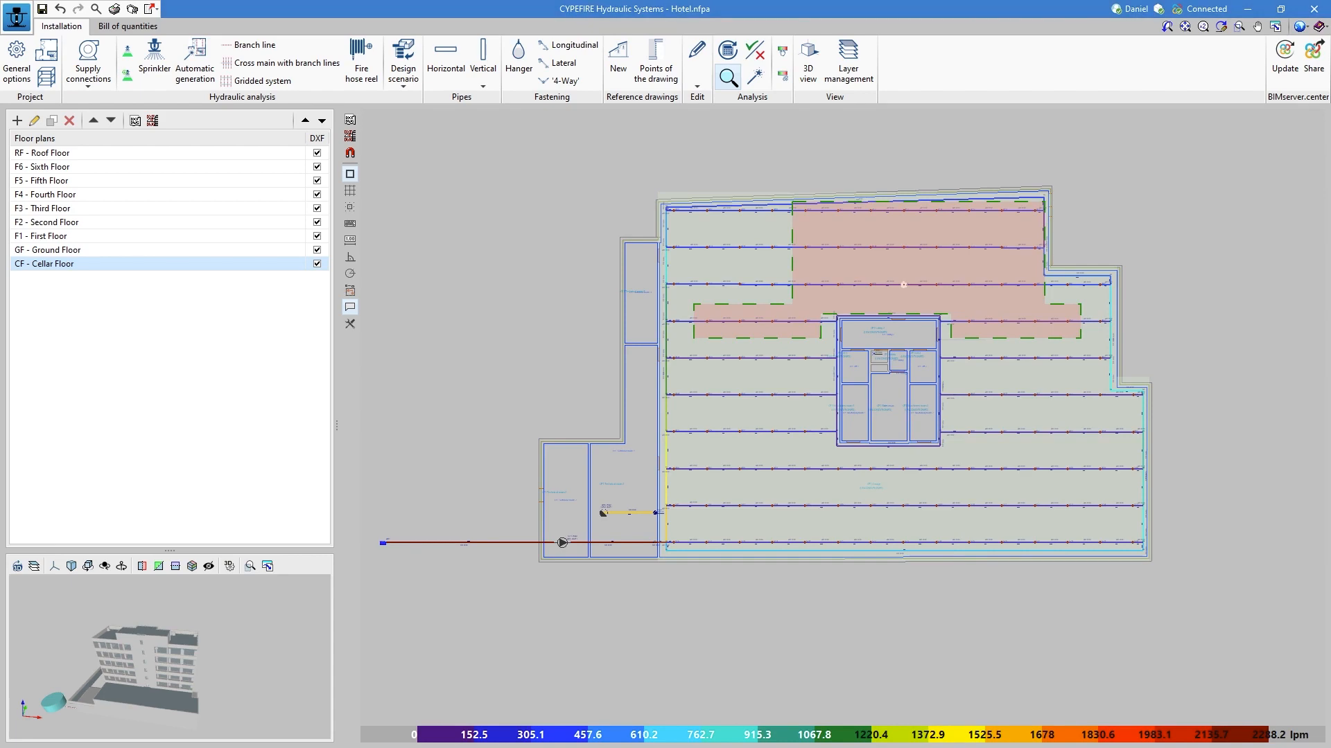
- Switch to the YouTube page in the browser and play the CYPEFIRE FDS - BIM Integration video in full screen
mouse_move(0, 82)
left_mouse_down()
mouse_move(717, 105)
mouse_move(721, 93)
left_mouse_up()
double_click(721, 94)
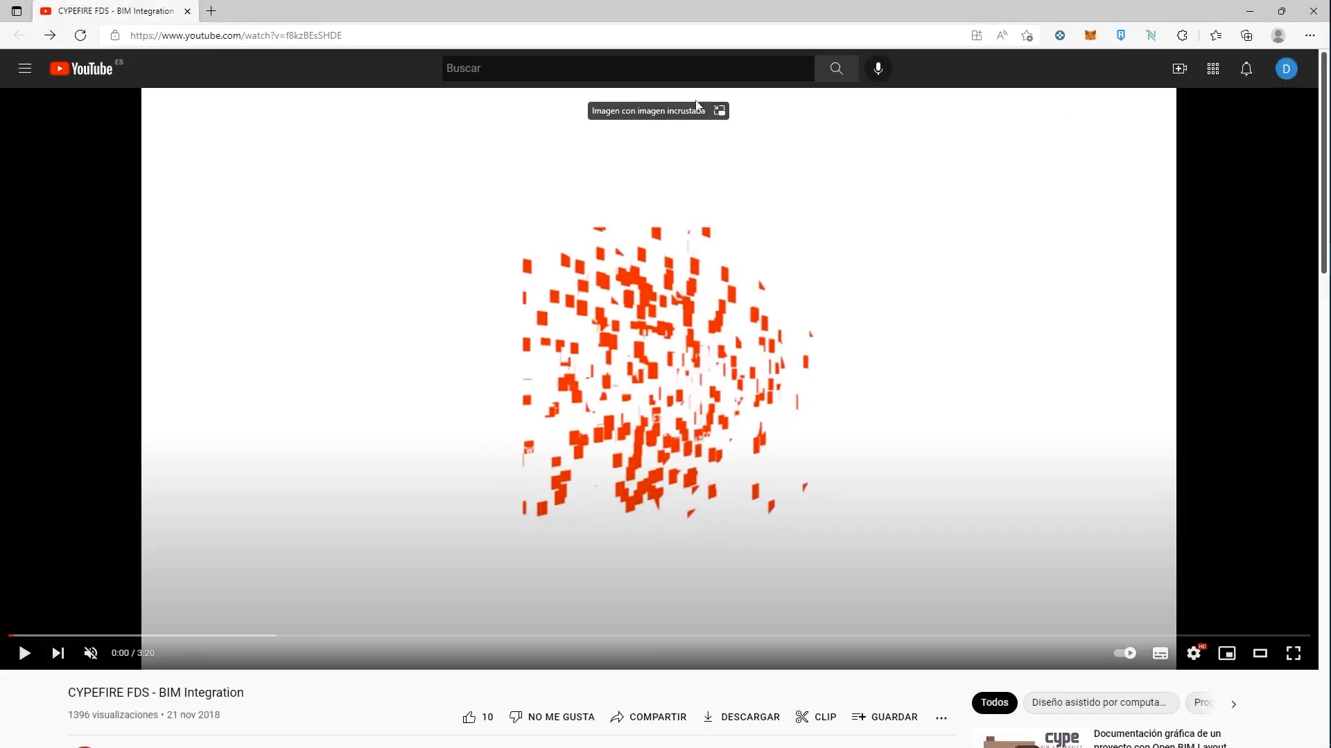
left_click(495, 485)
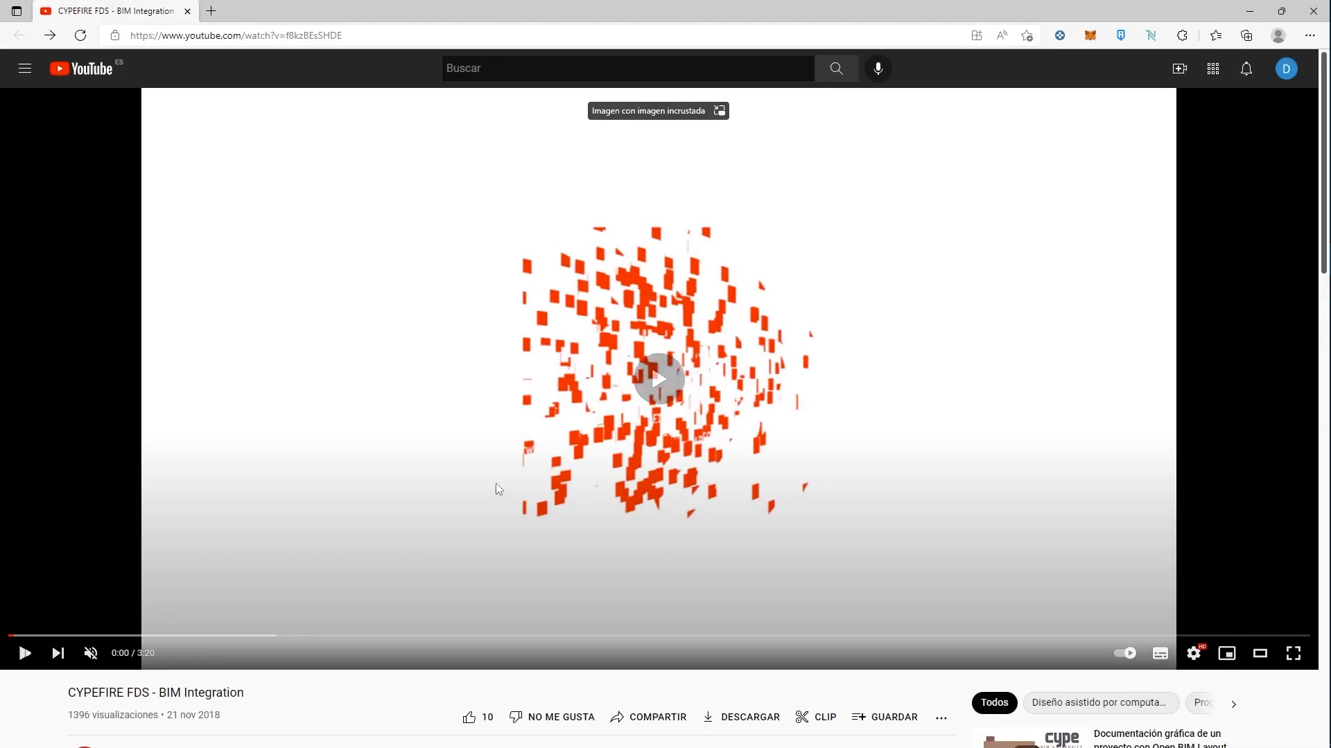
left_click(1295, 655)
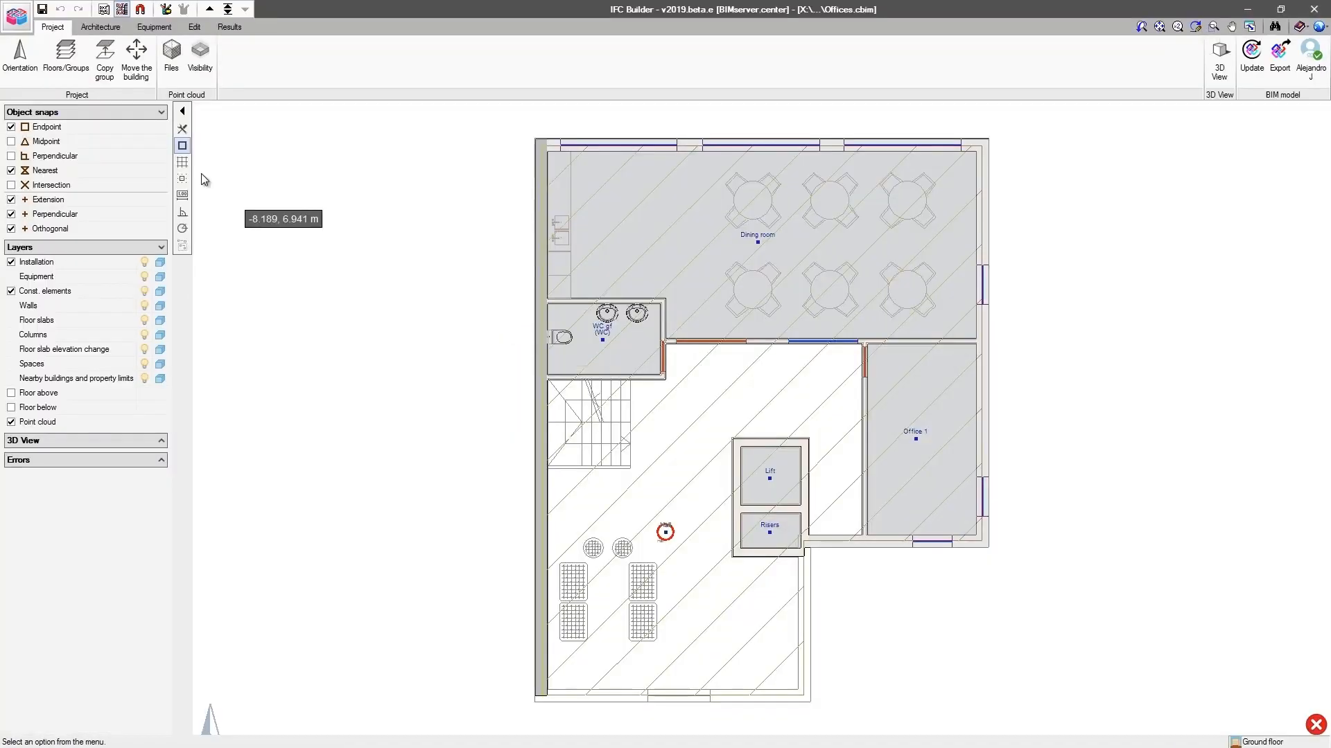
- In IFC Builder, choose the brick external wall type and insert a glazed opening in the Hall's external wall opposite the dining room
left_click(100, 27)
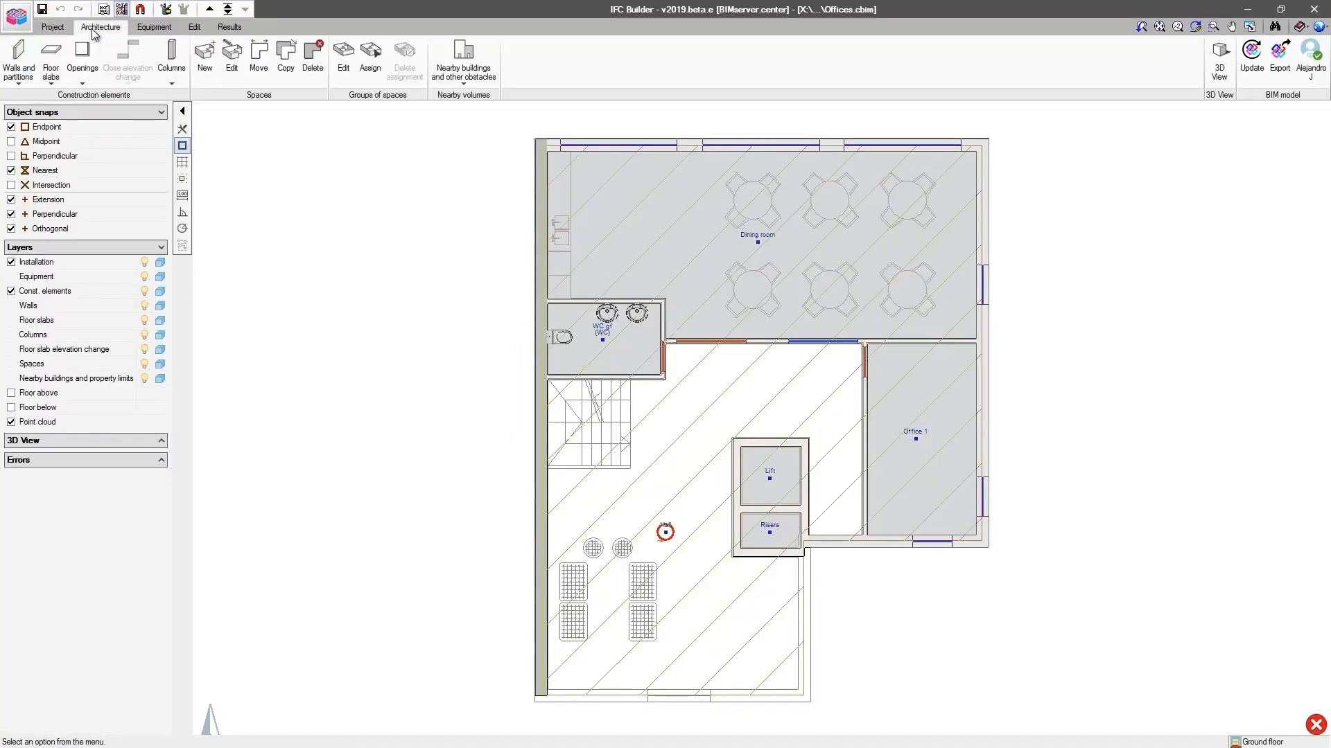
left_click(18, 59)
left_click(198, 157)
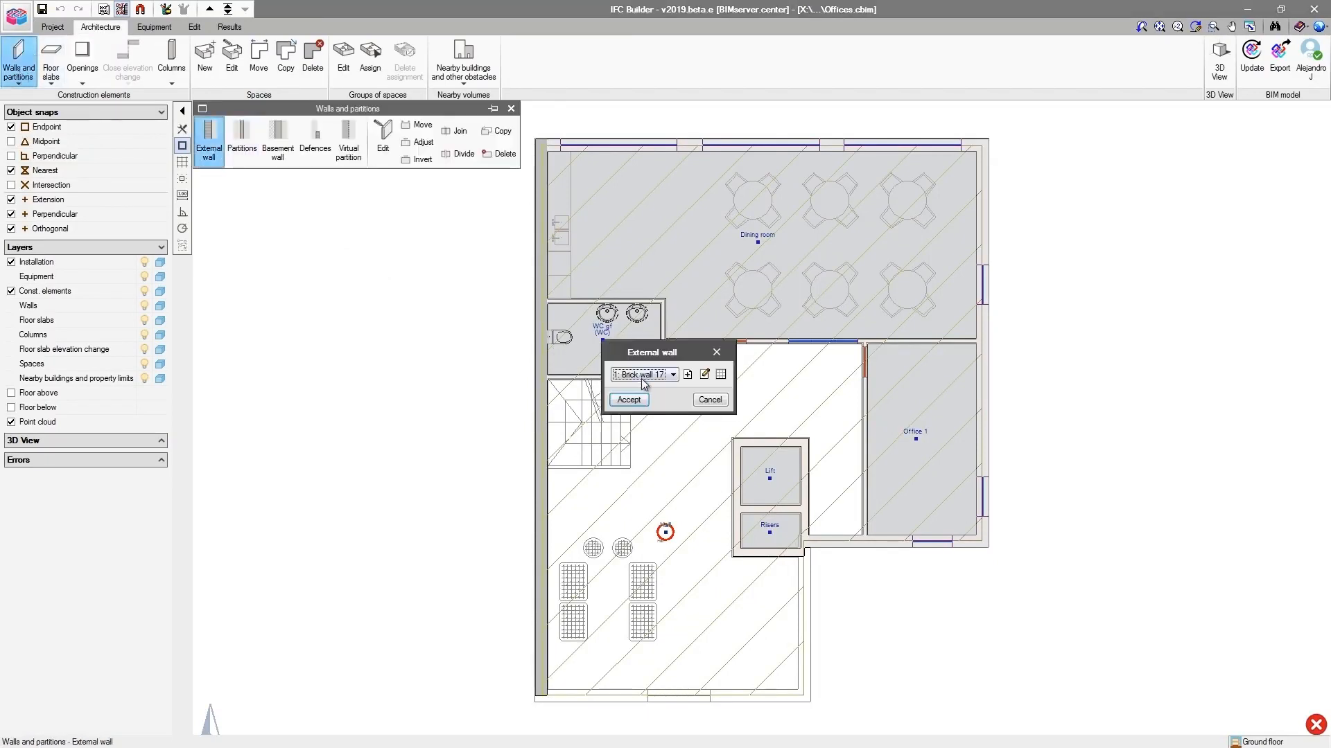
left_click(628, 401)
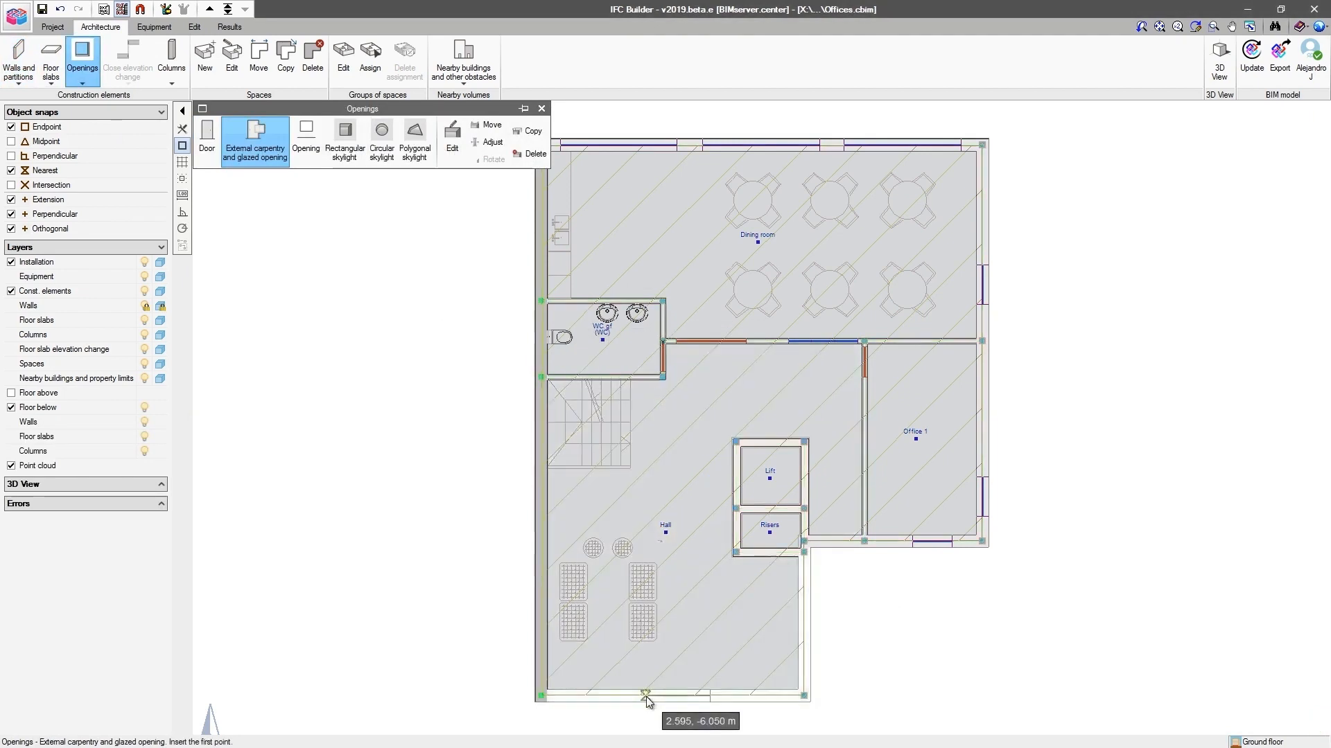
left_click(647, 696)
left_click(710, 696)
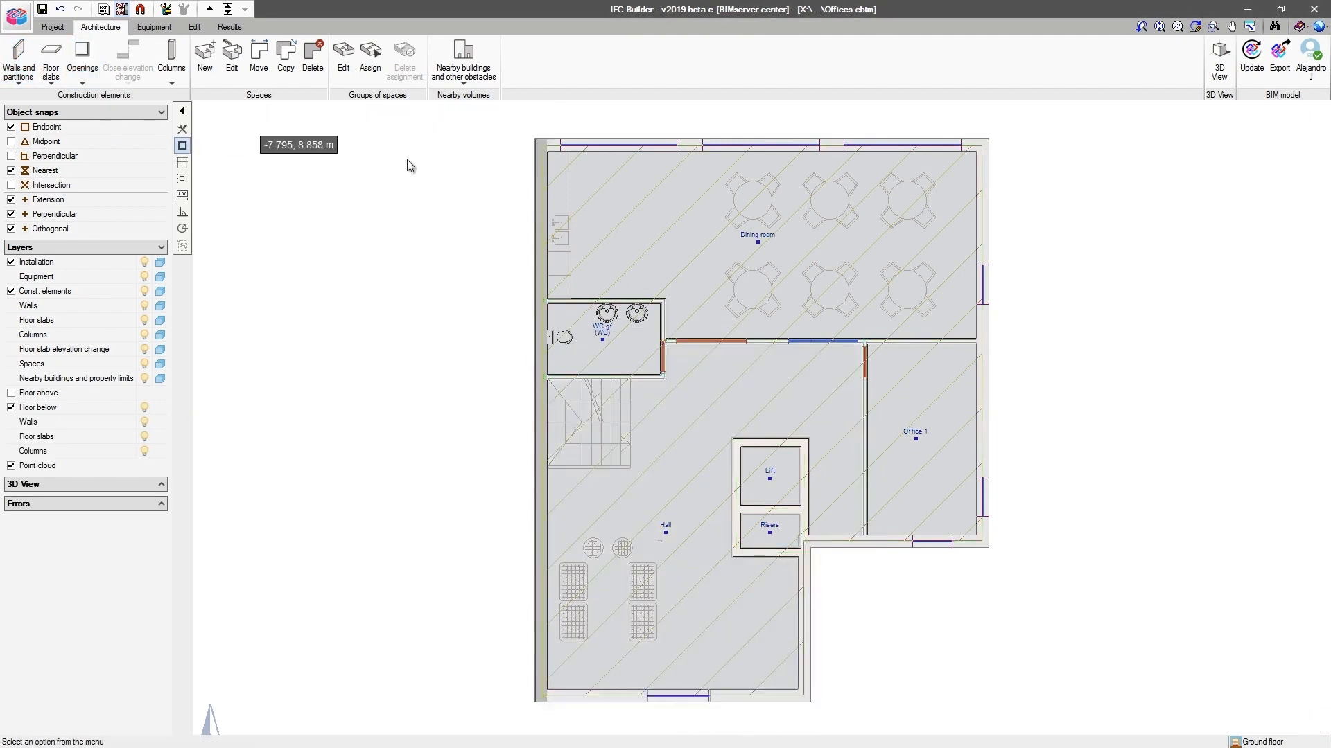
- Export the building in IFC format as Offices Architectural Model.ifc and select the BIMserver.center project to link it to
left_click(1279, 54)
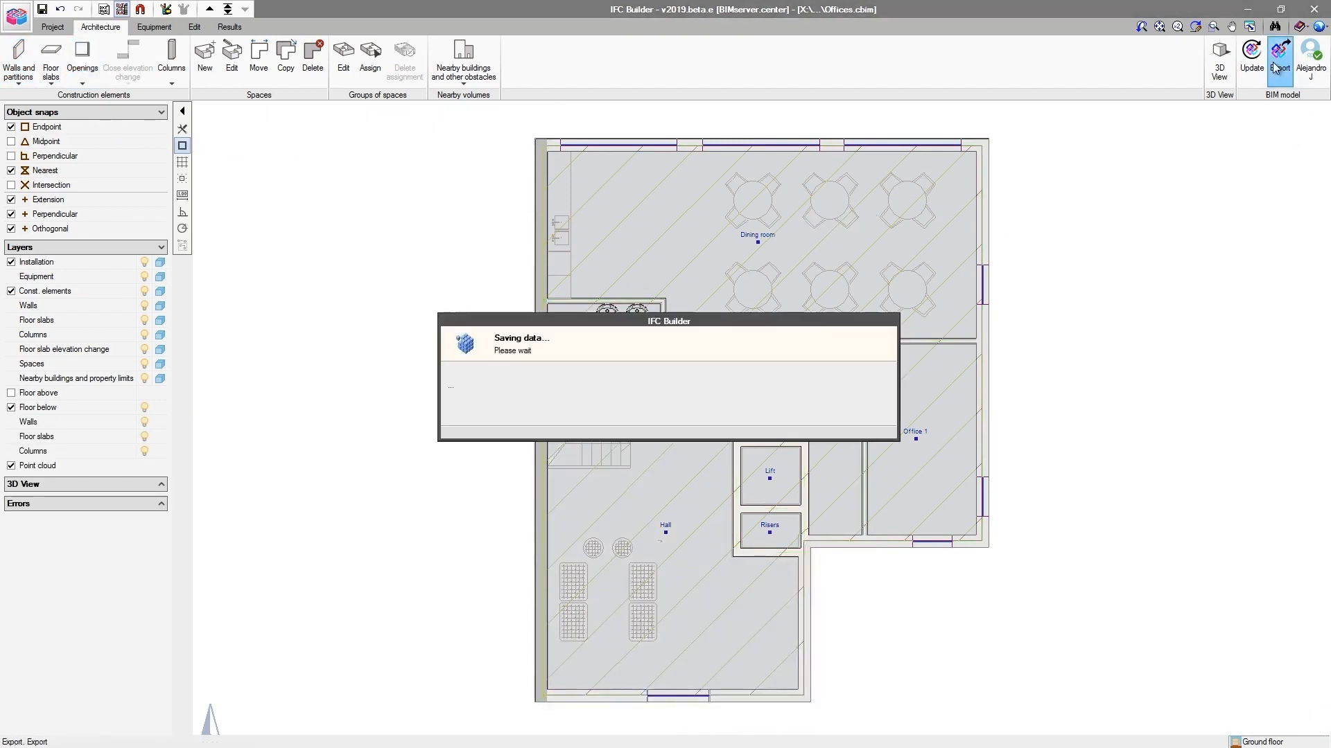
left_click(545, 331)
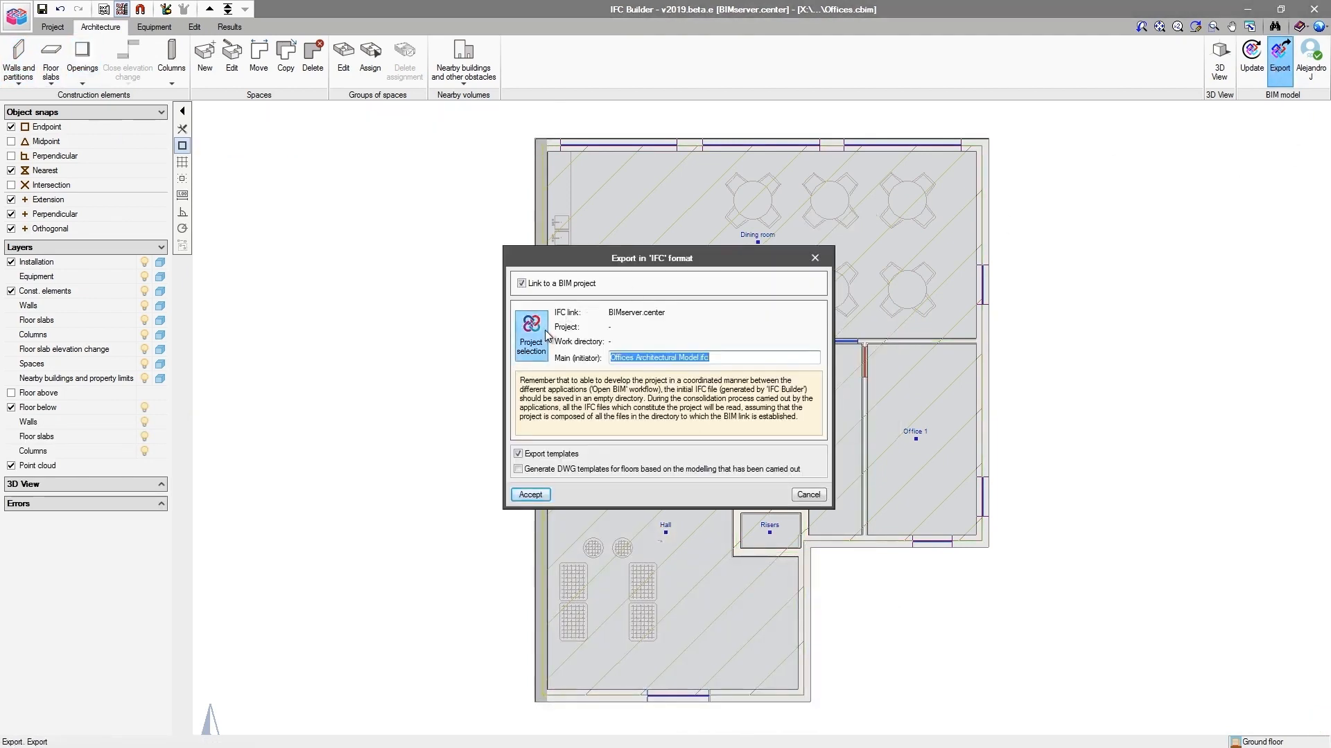
left_click(612, 424)
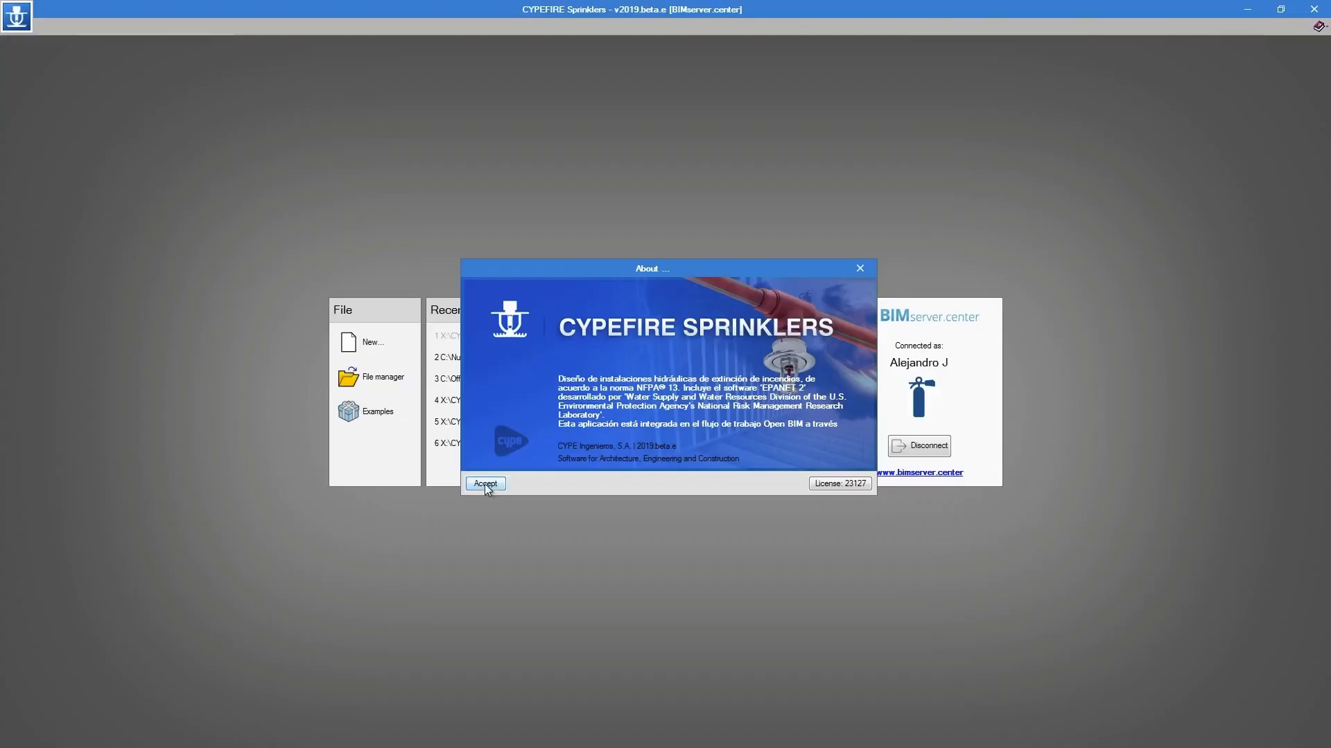
- In CYPEFIRE Sprinklers, create a new project named "Sprinklers for FDS"
left_click(485, 483)
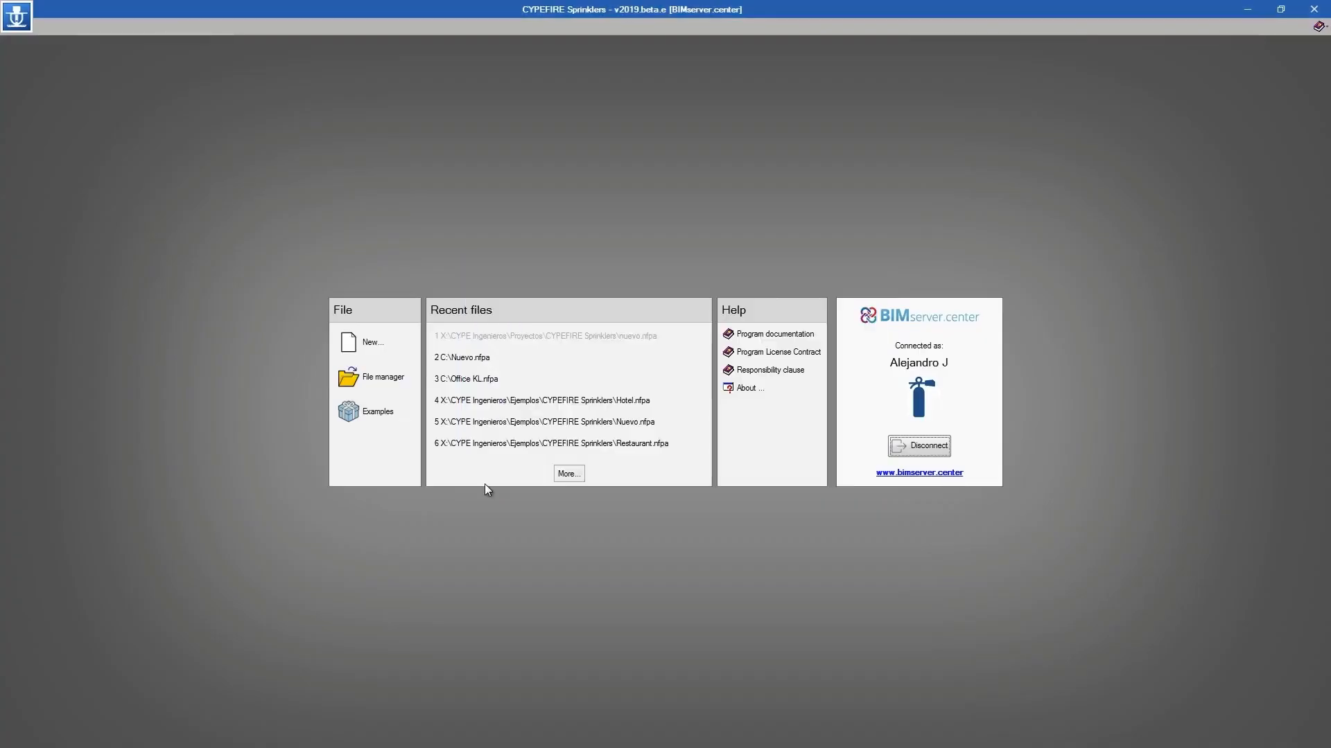
left_click(381, 348)
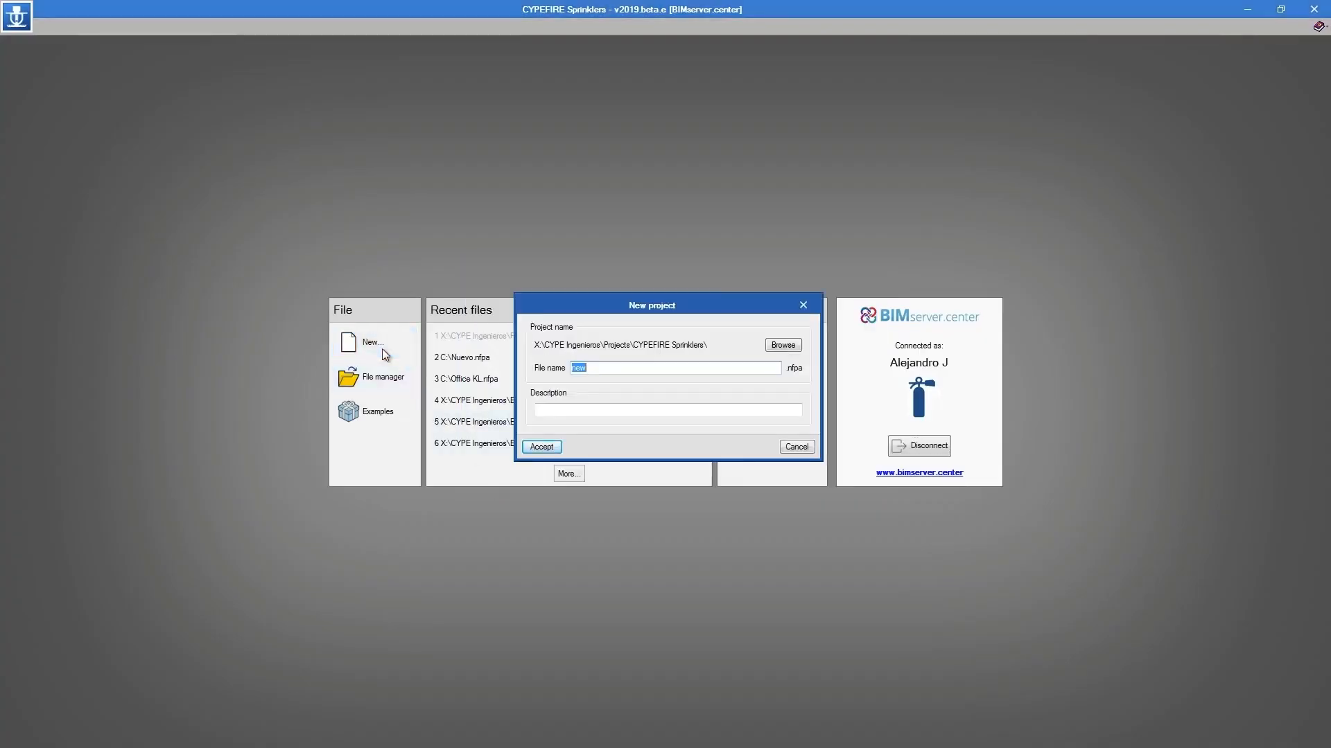
type("Sprinkl")
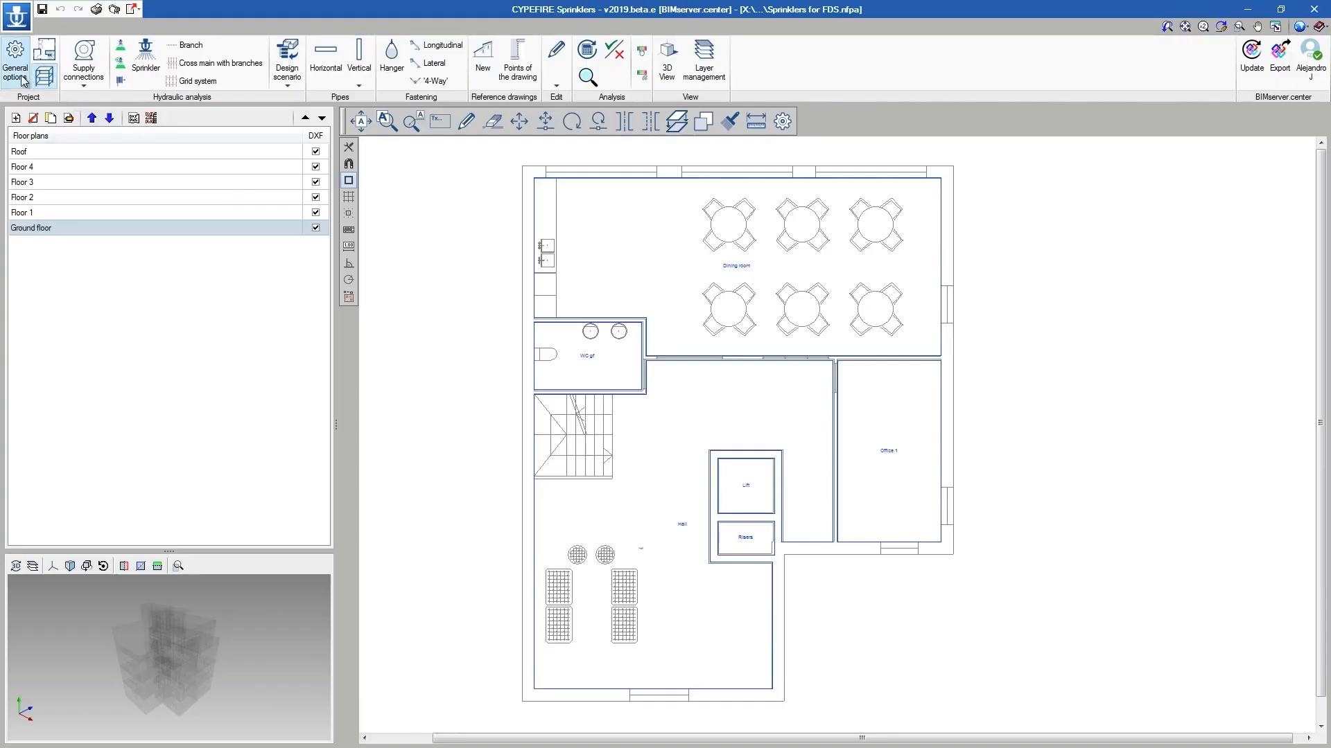
- Accept the Dining space type as Light Hazard and import the Steel Schedule 40, Copper type K and Stainless Steel Schedule 40S pipe catalogues
left_click(14, 62)
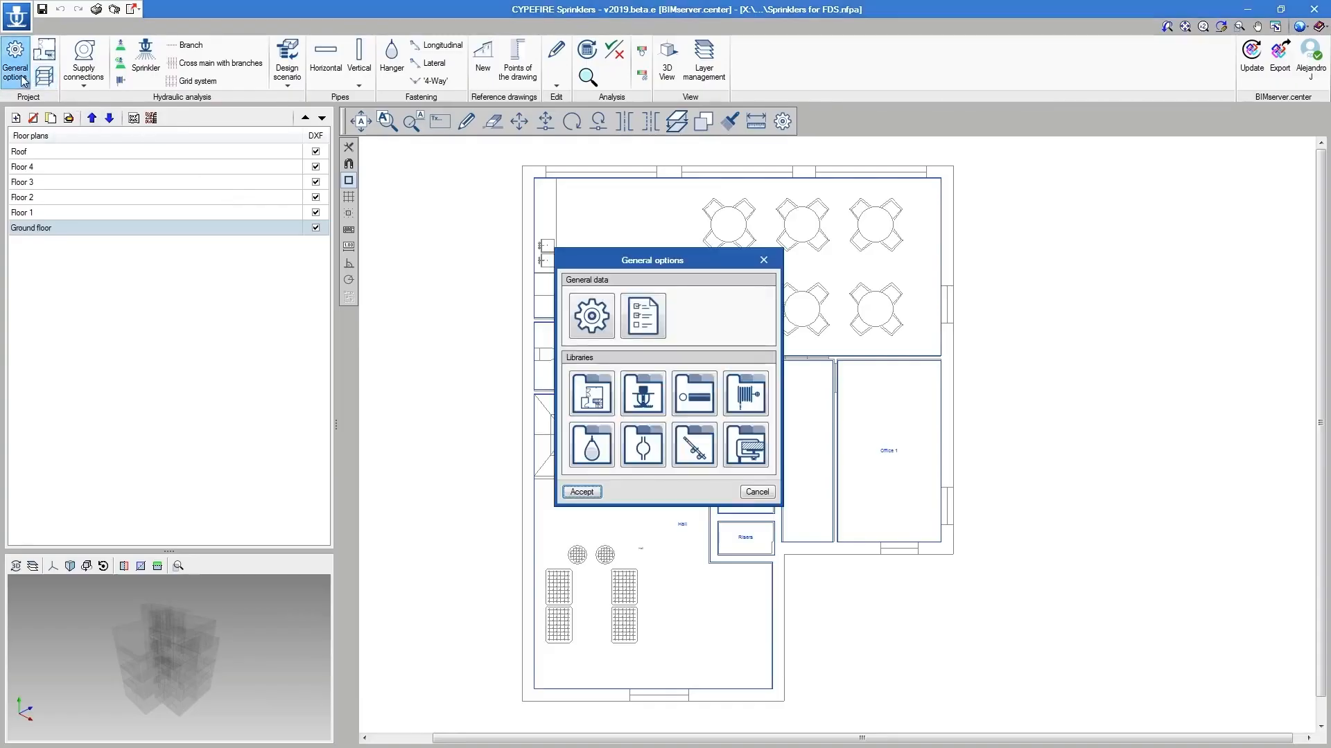
left_click(588, 403)
double_click(578, 339)
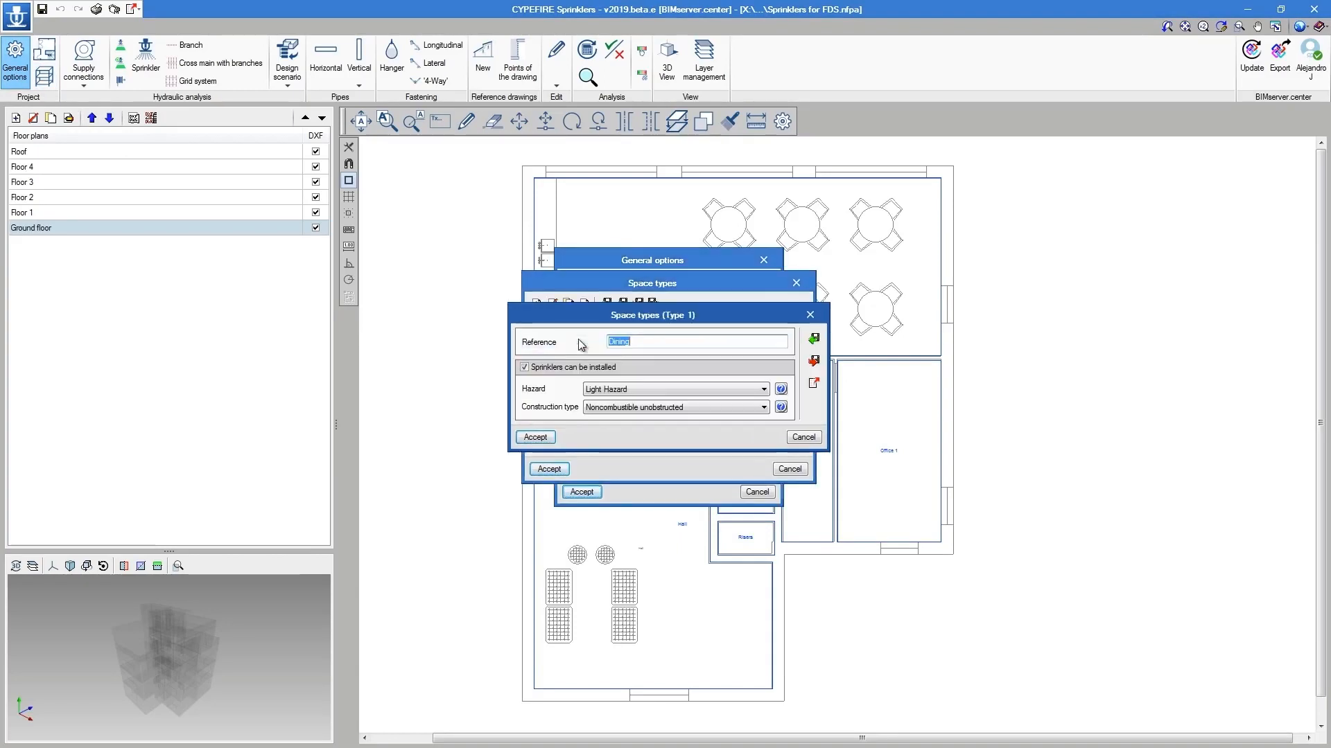
left_click(542, 435)
left_click(551, 469)
left_click(691, 402)
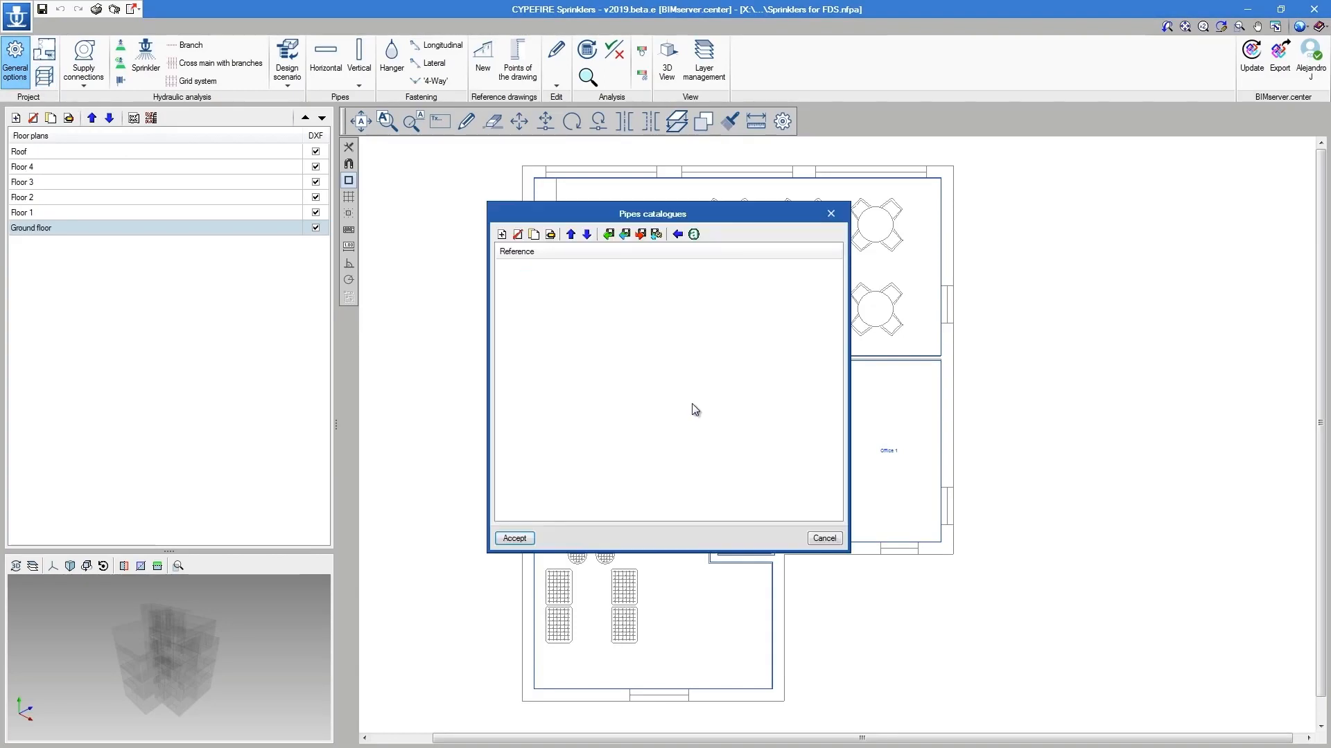
left_click(678, 234)
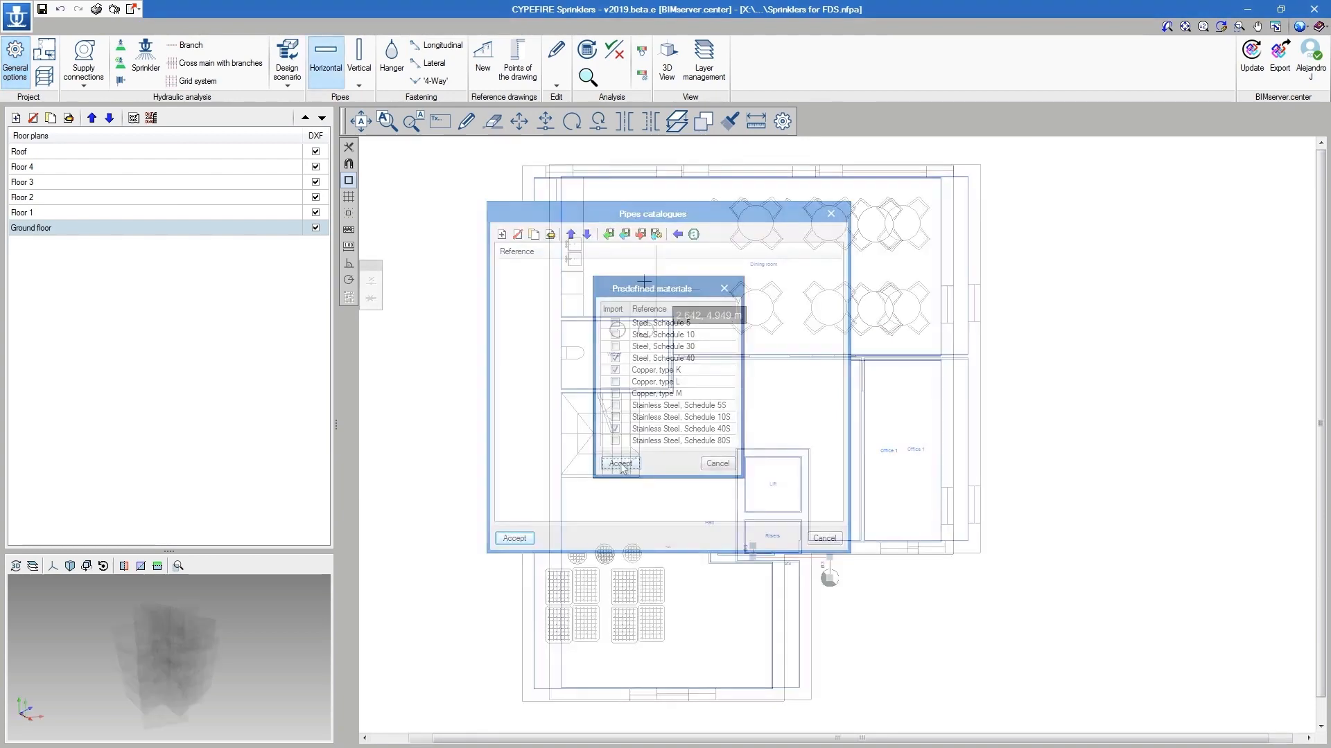
- Add a Steel, Schedule 40 riser of size Ø3 (80 mm) in the Risers shaft, running from Ground floor to Roof
scroll(797, 573, "up", 2)
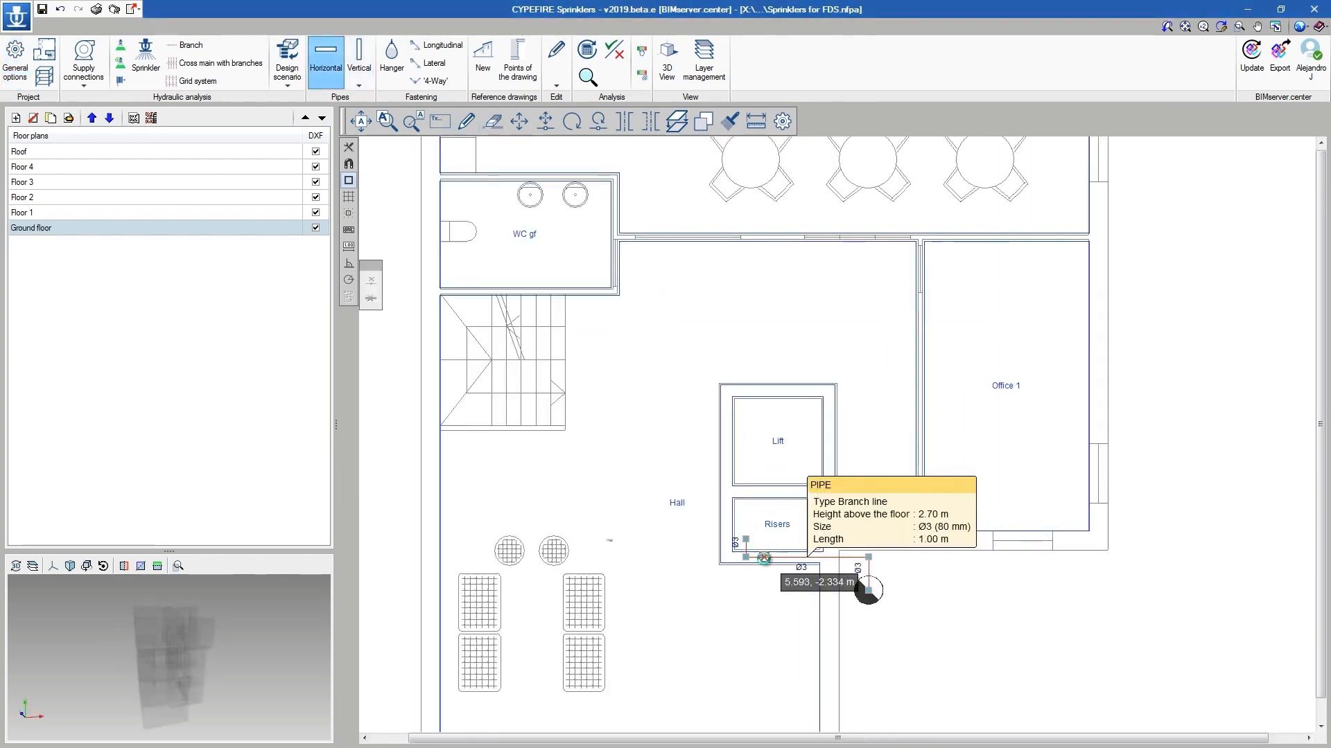
scroll(764, 559, "up", 2)
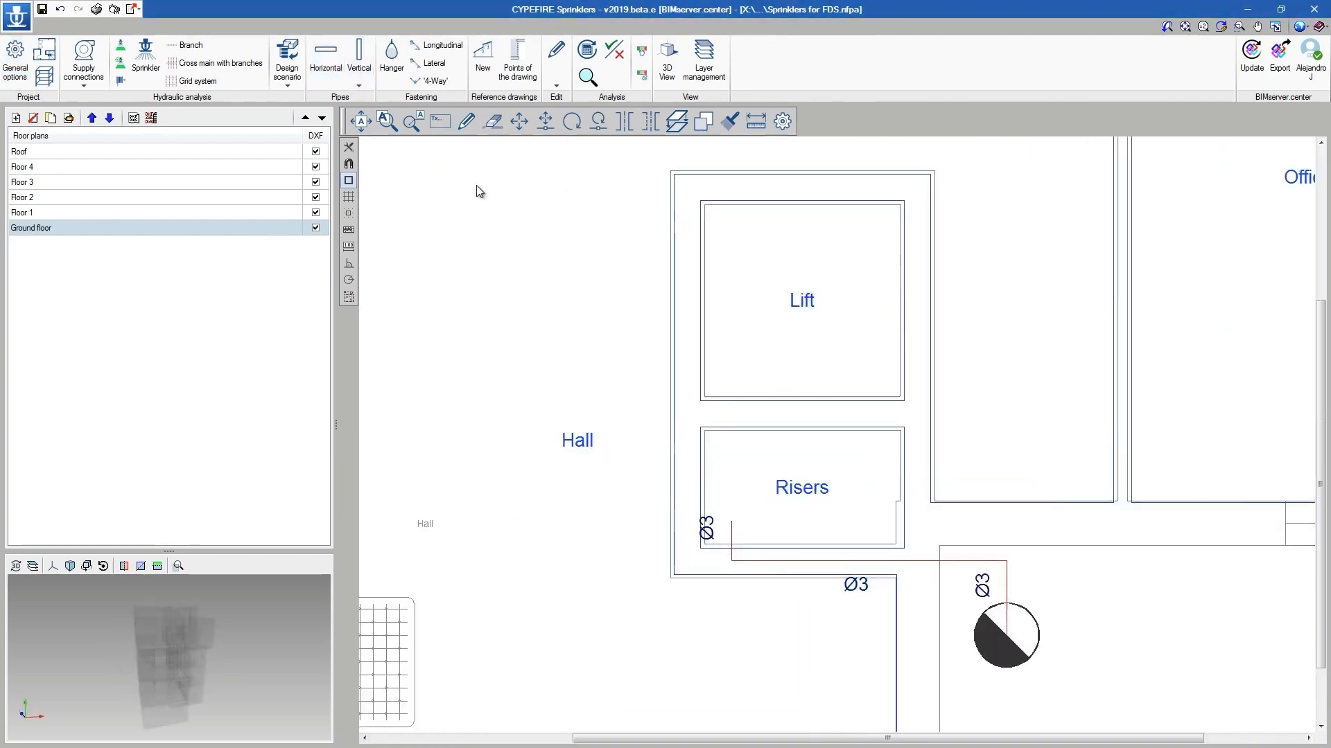
left_click(359, 66)
left_click(380, 97)
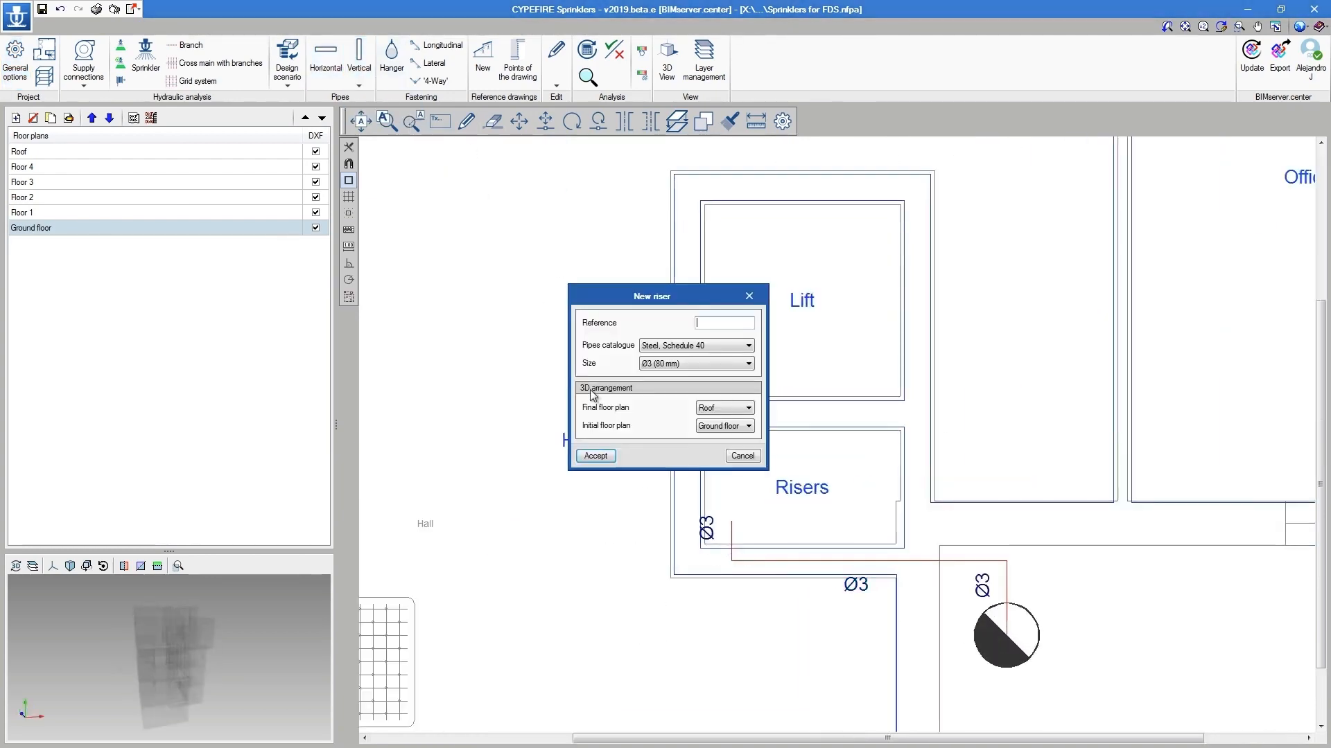
left_click(721, 426)
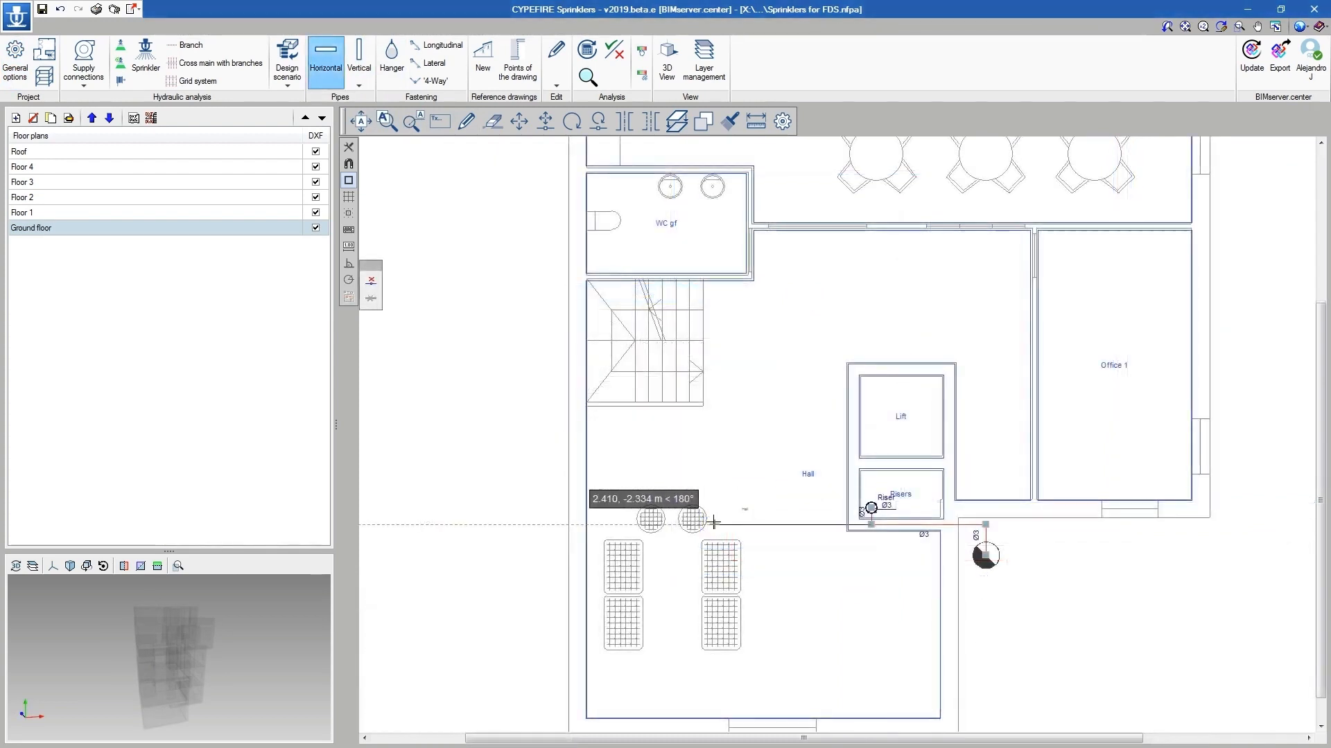
- Draw horizontal pipes from the riser into the Hall and along it in both directions on the Ground floor
left_click(713, 525)
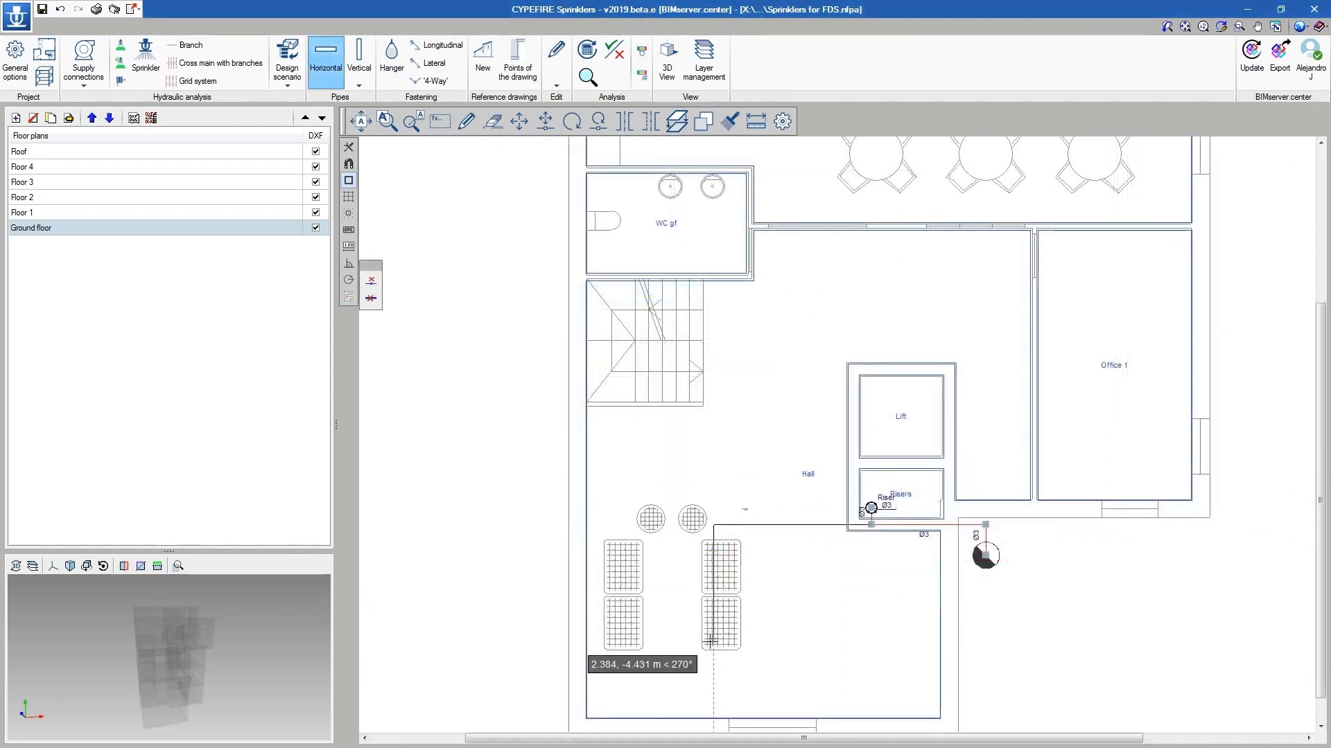
left_click(713, 674)
left_click(713, 310)
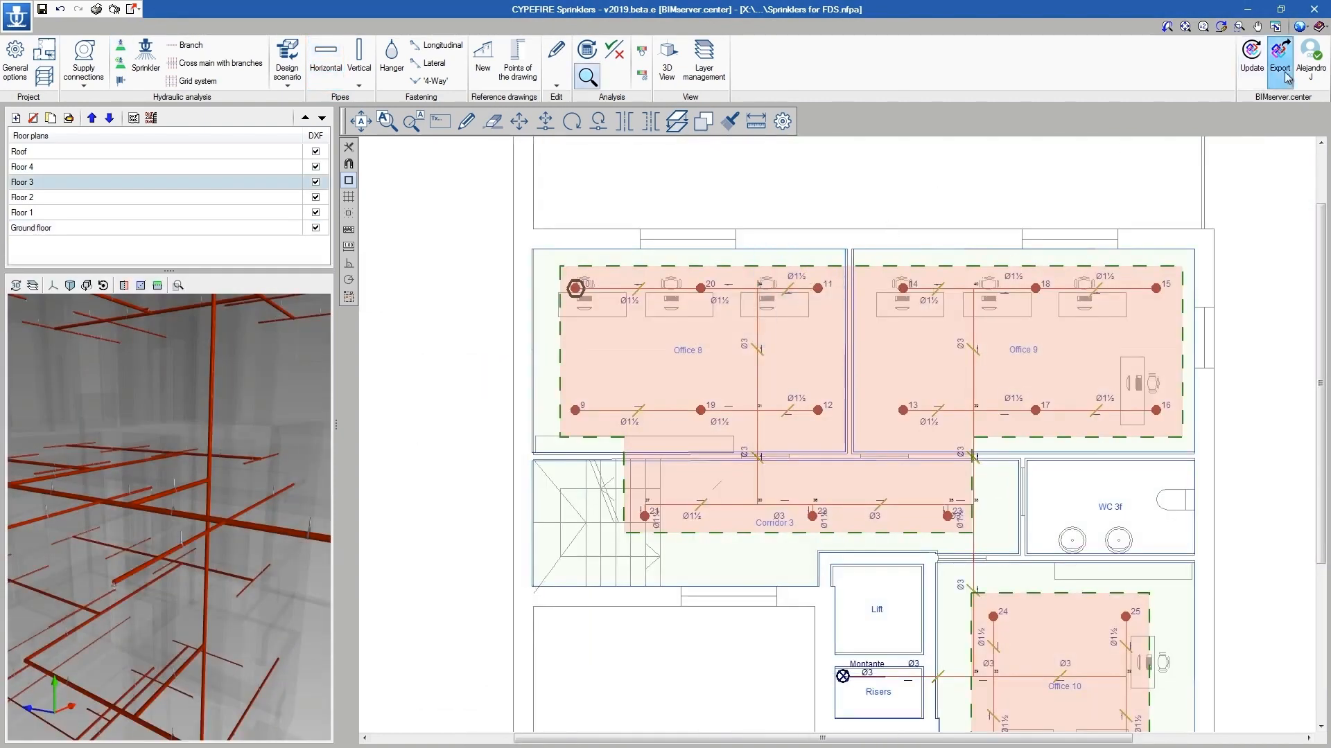
- Start the sprinkler project's IFC export to BIMserver.center and exclude the graphical analysis files of the flow and velocity
left_click(1284, 75)
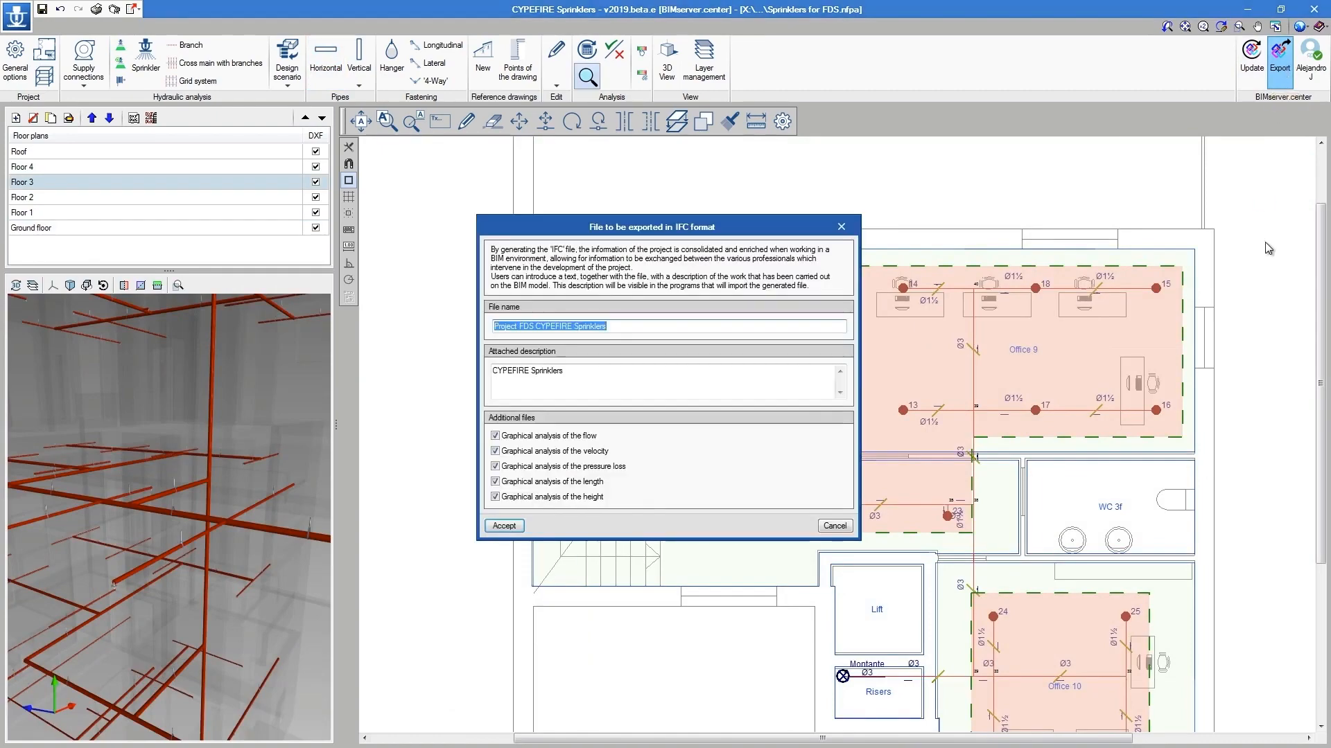
left_click(547, 436)
left_click(543, 452)
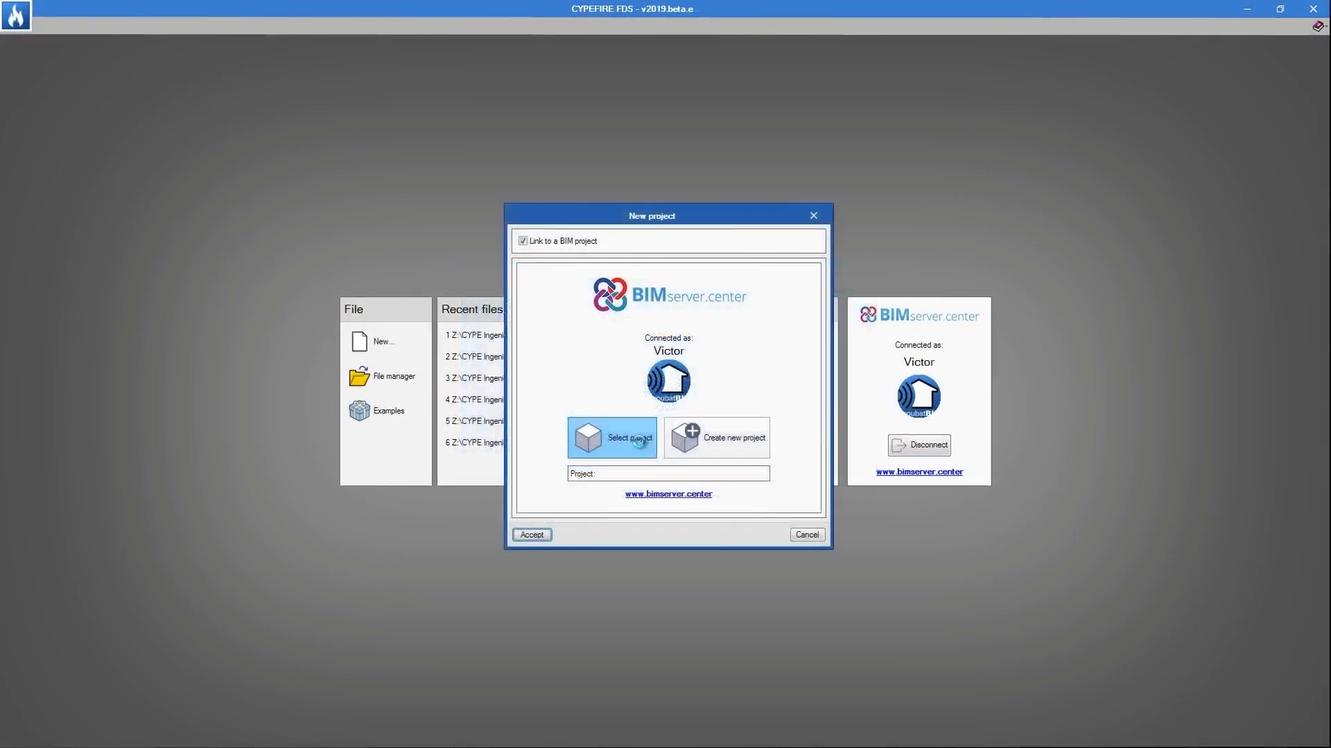
- In CYPEFIRE FDS, link the new project to the BIM project "Project FDS" and import its architectural and CYPEFIRE Sprinklers models
left_click(612, 438)
left_click(910, 198)
left_click(765, 205)
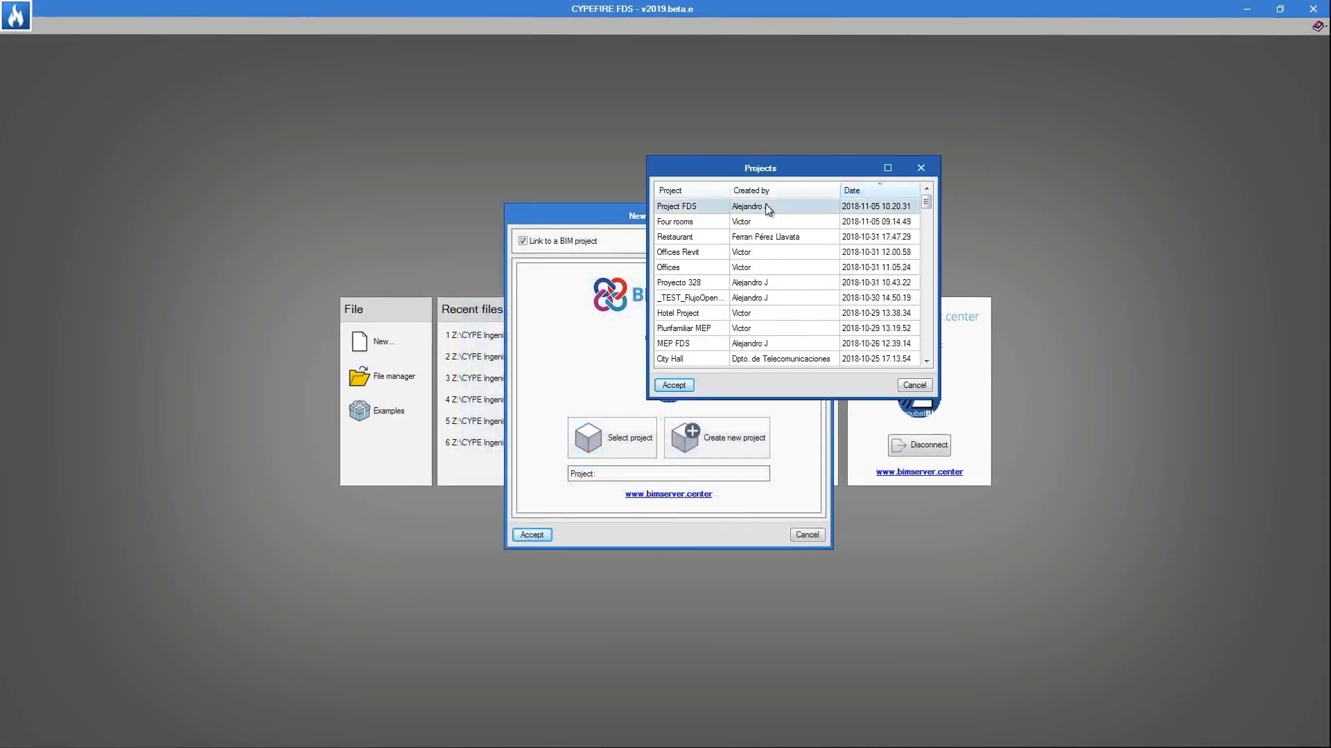
left_click(674, 384)
left_click(551, 532)
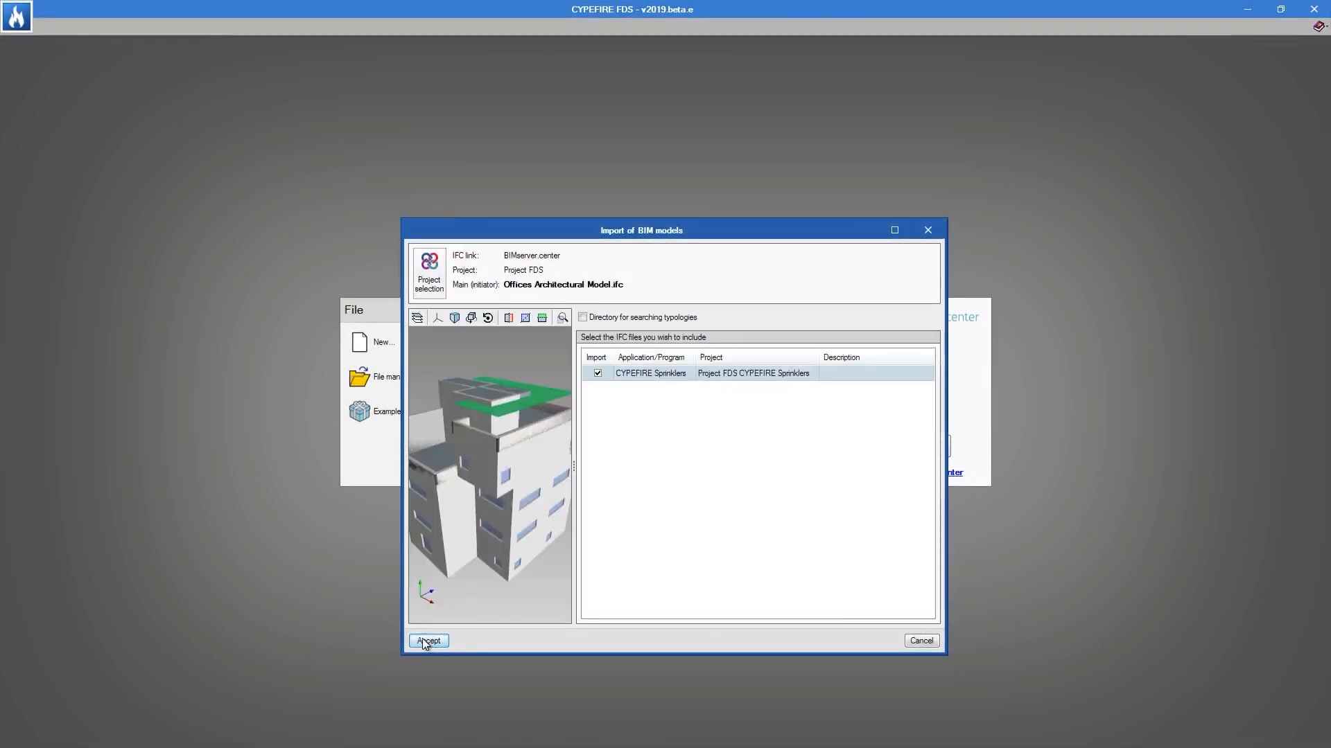
left_click(427, 641)
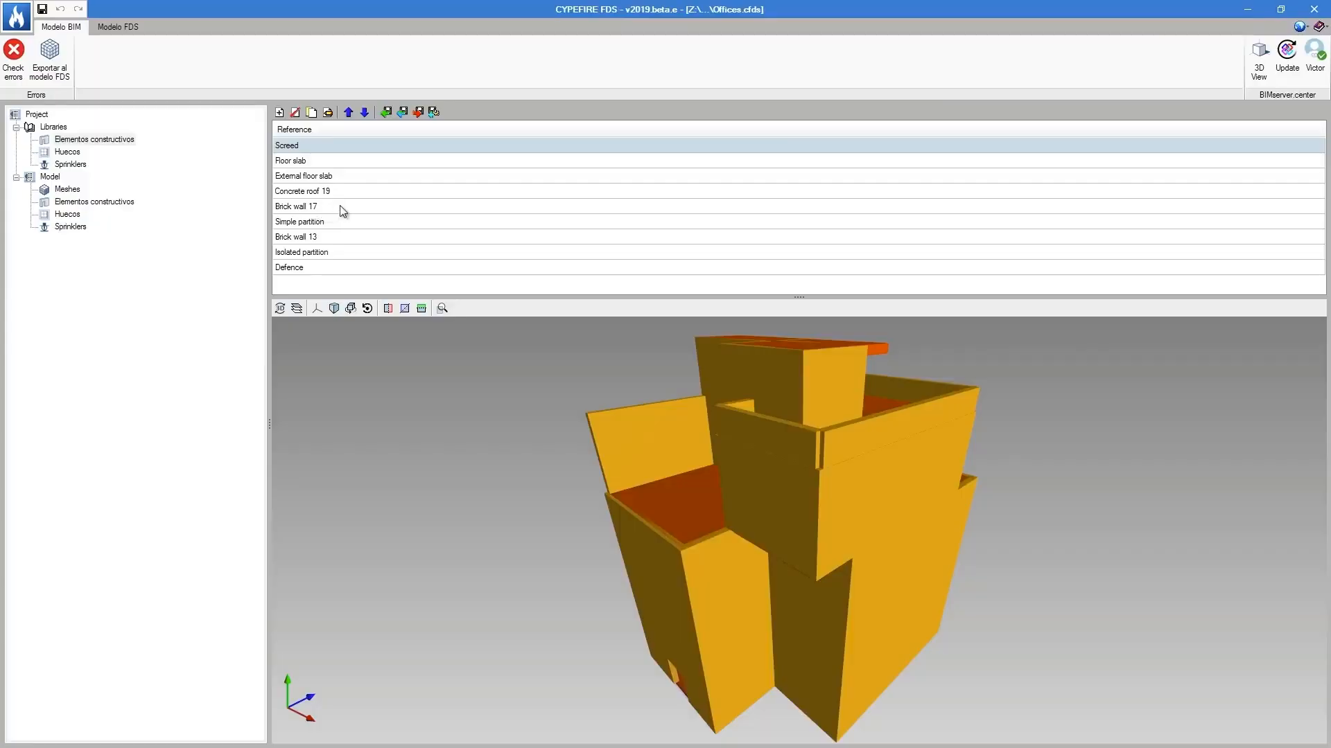
- Examine the layers of the Brick wall 17 construction element, including its M01 - 100 mm brick layer
left_click(339, 207)
double_click(379, 212)
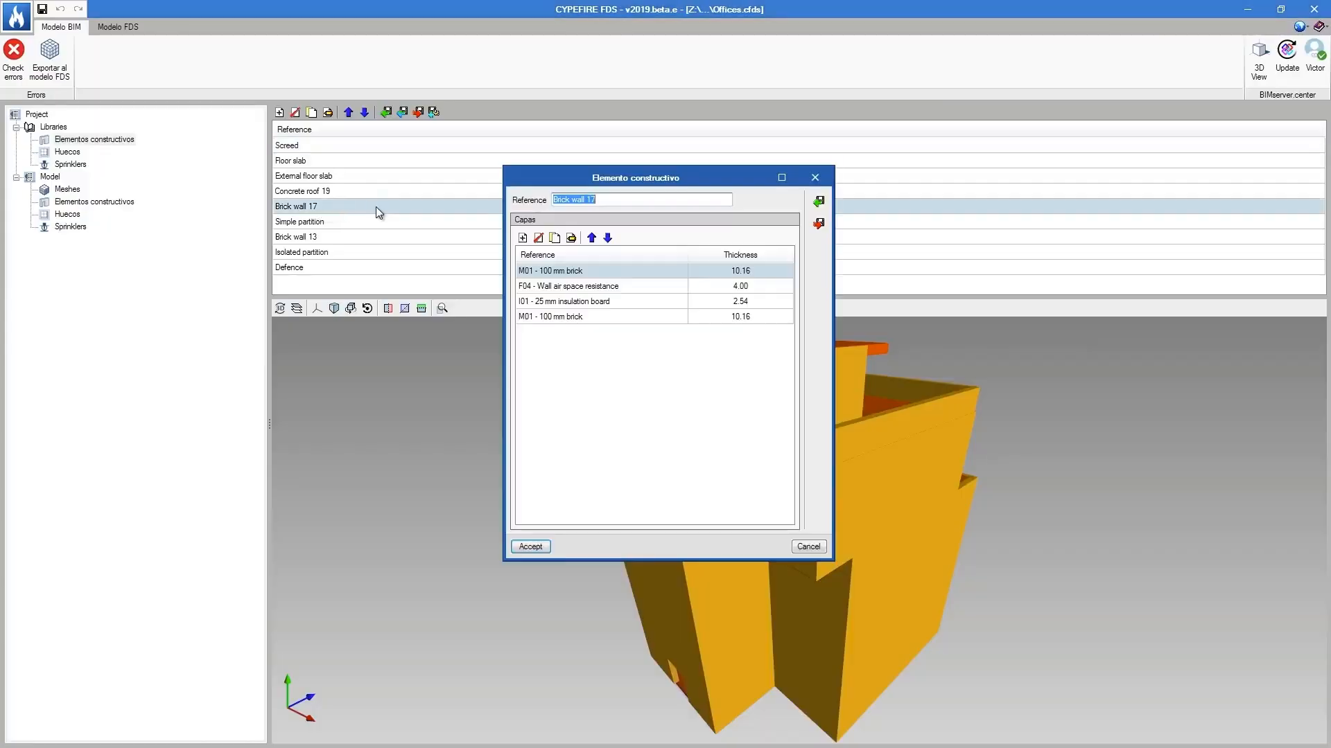
left_click(571, 237)
left_click_drag(649, 338, 884, 375)
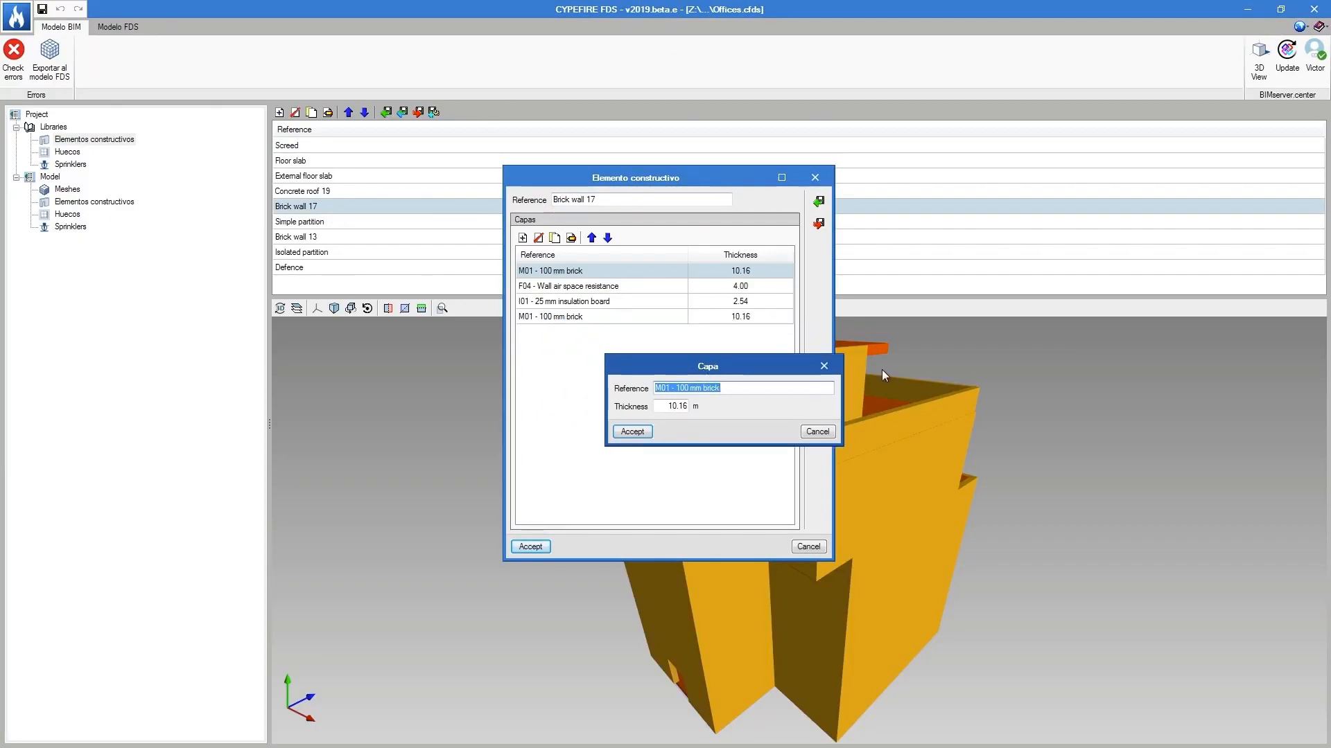
left_click(820, 365)
left_click(815, 178)
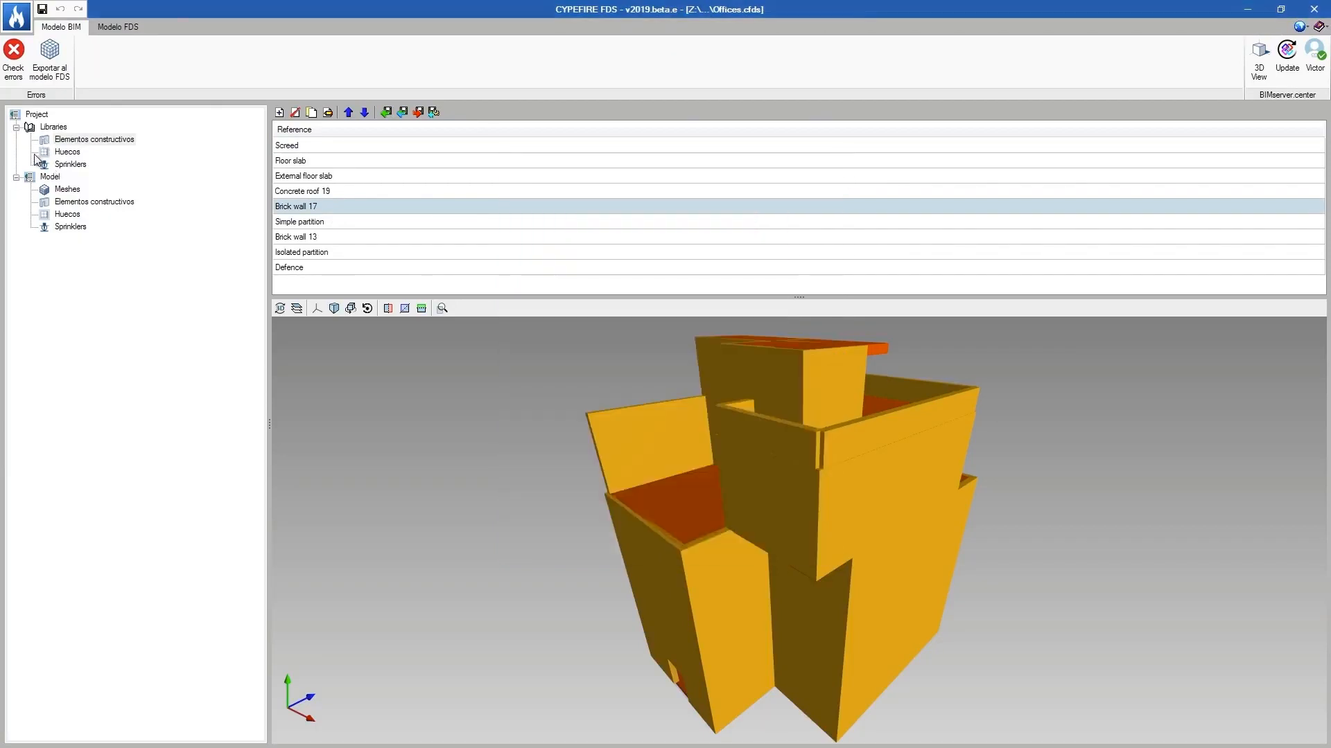
- Review the opening and sprinkler libraries, and inspect the roof slab WL8 of the model along with its vertices
left_click(70, 152)
left_click(71, 164)
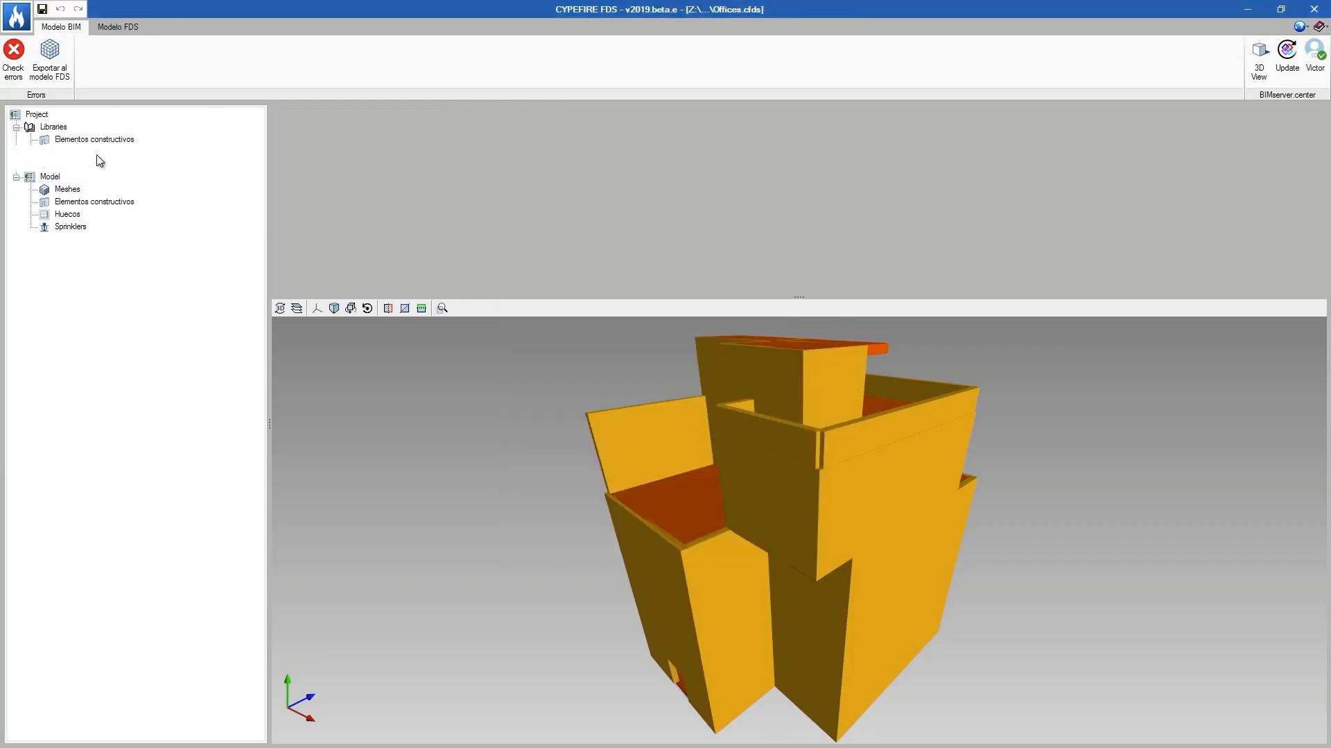
left_click(673, 521)
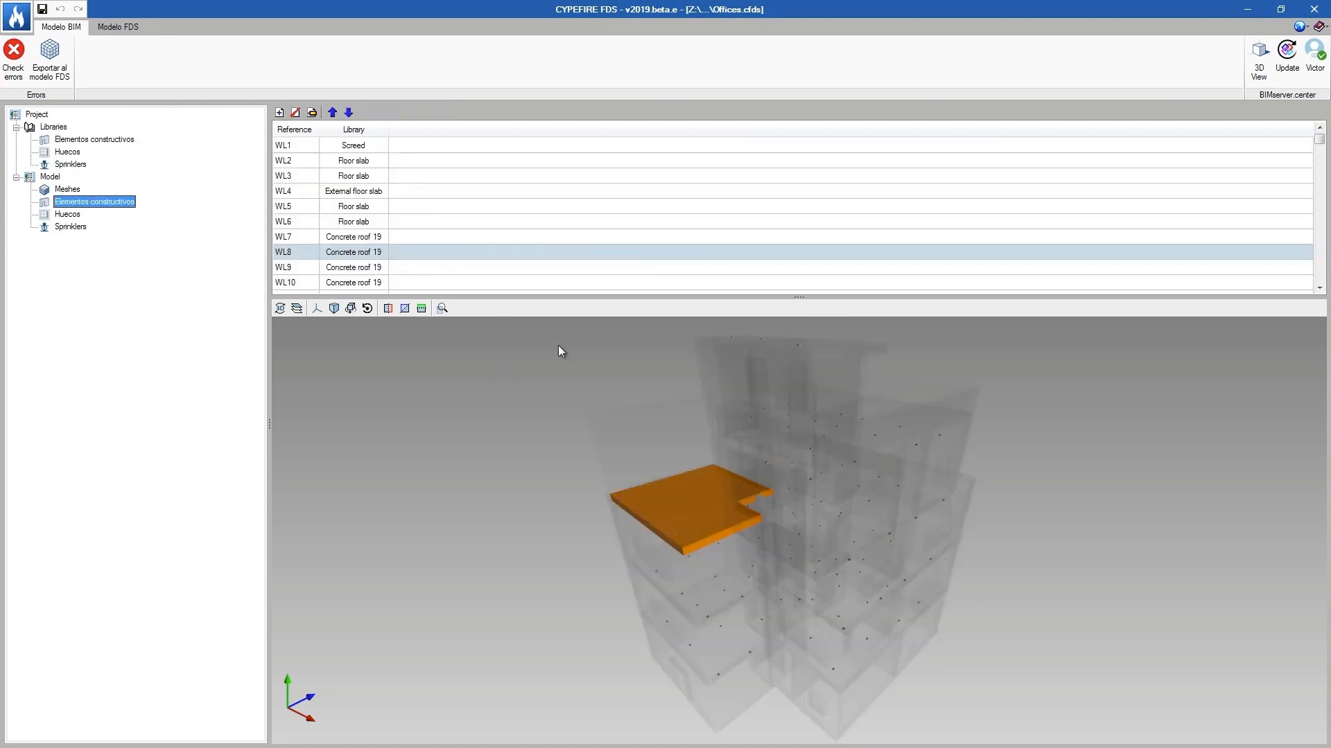
double_click(283, 255)
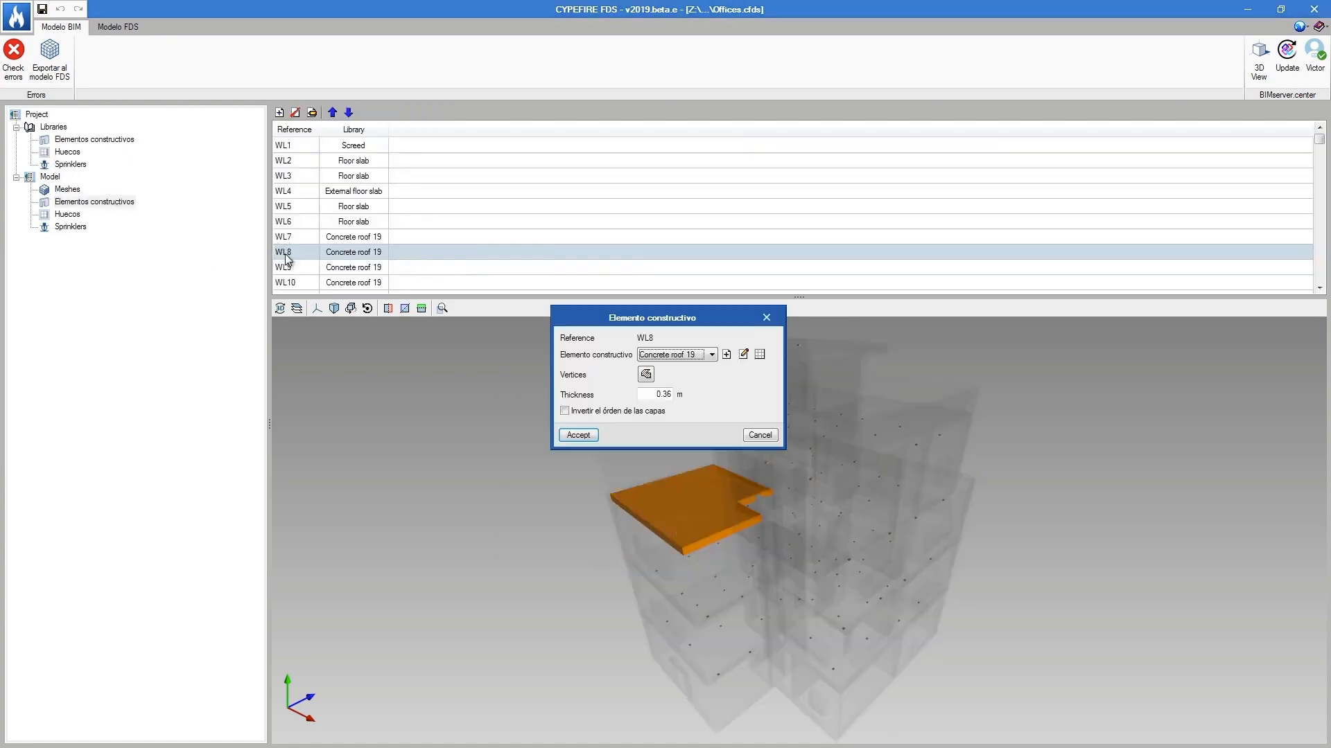
left_click(646, 375)
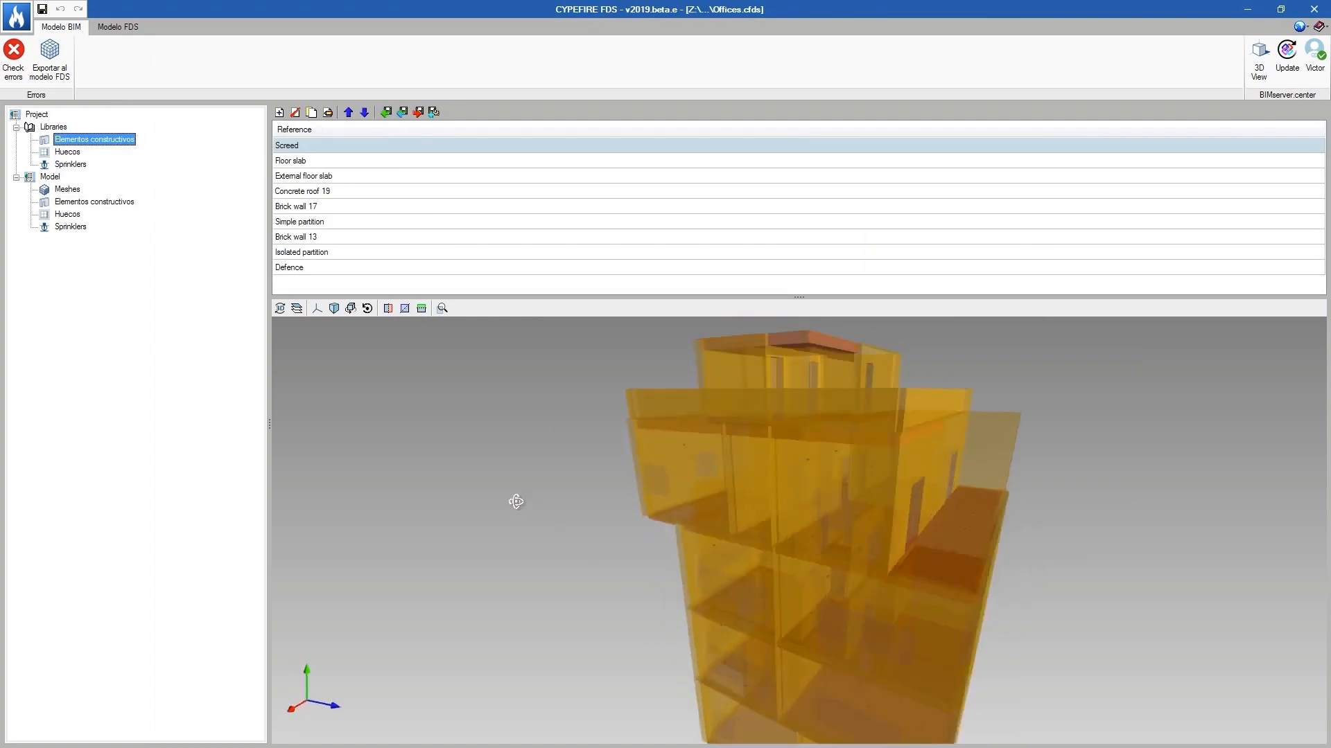
- Check the BIM model for errors and export it to the FDS model
middle_click_drag(516, 501, 481, 513)
left_click(10, 64)
left_click(651, 414)
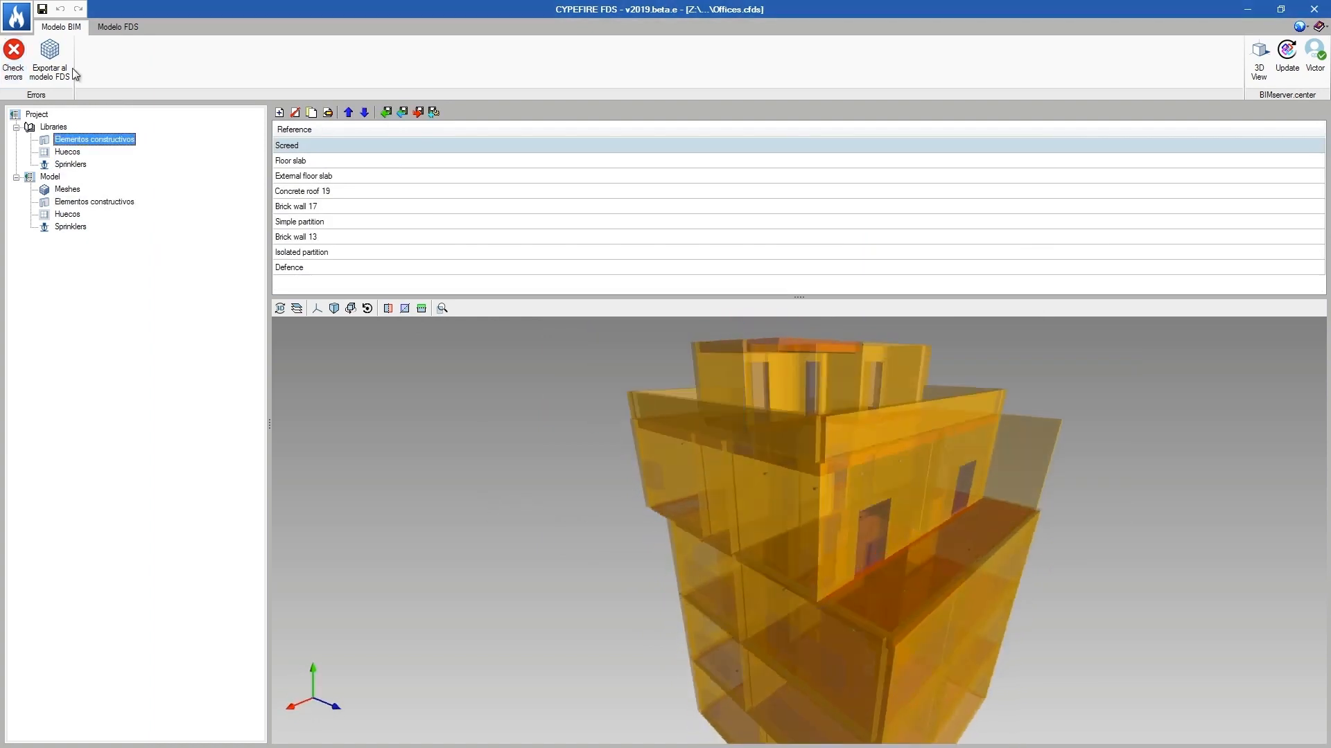
left_click(66, 71)
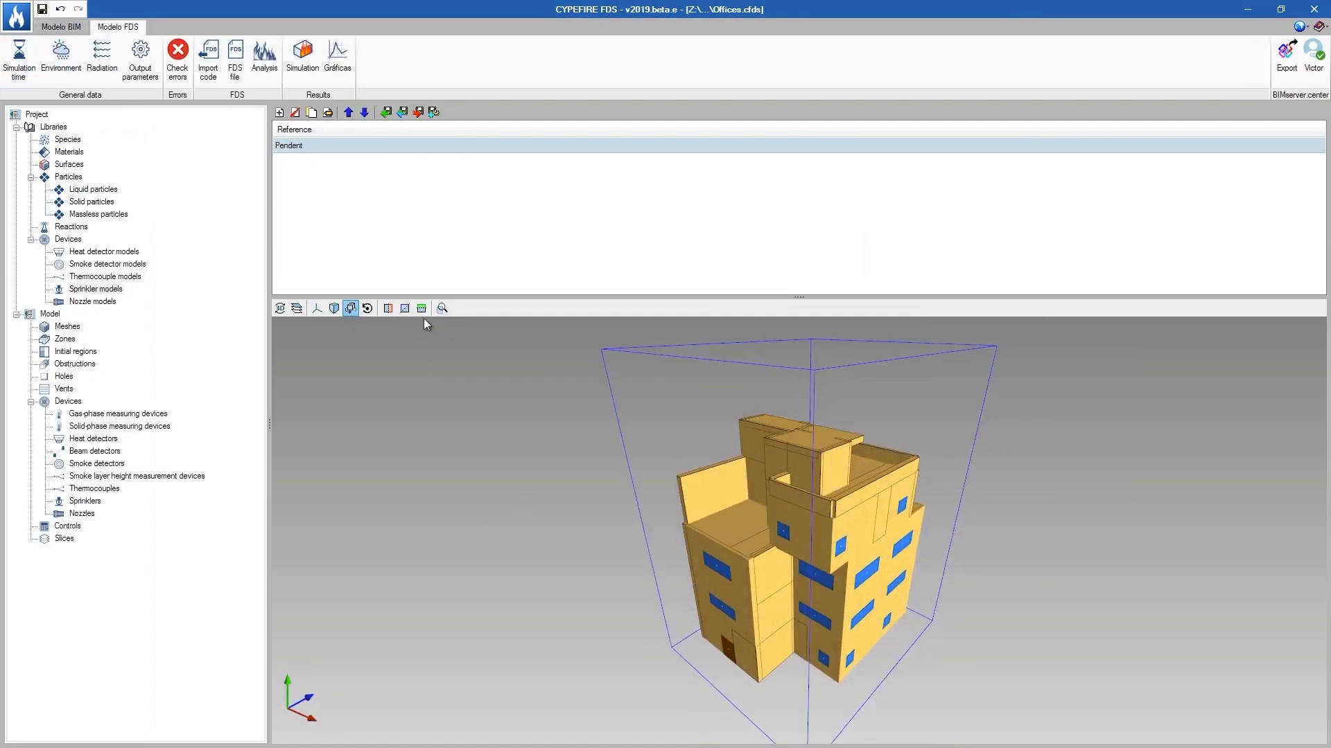
- Section the FDS model horizontally to inspect its interior, and set the simulation end time to 12 s
left_click(421, 308)
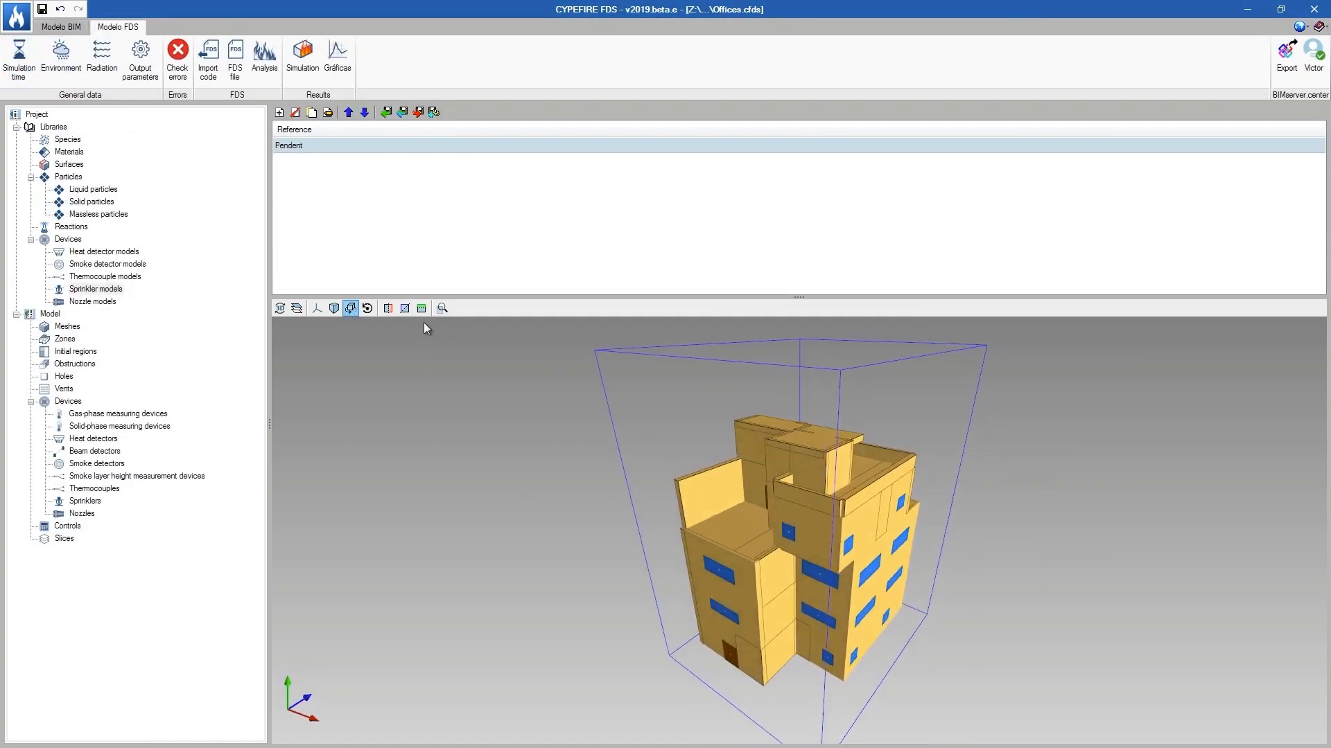
left_click_drag(806, 462, 804, 392)
left_click(421, 308)
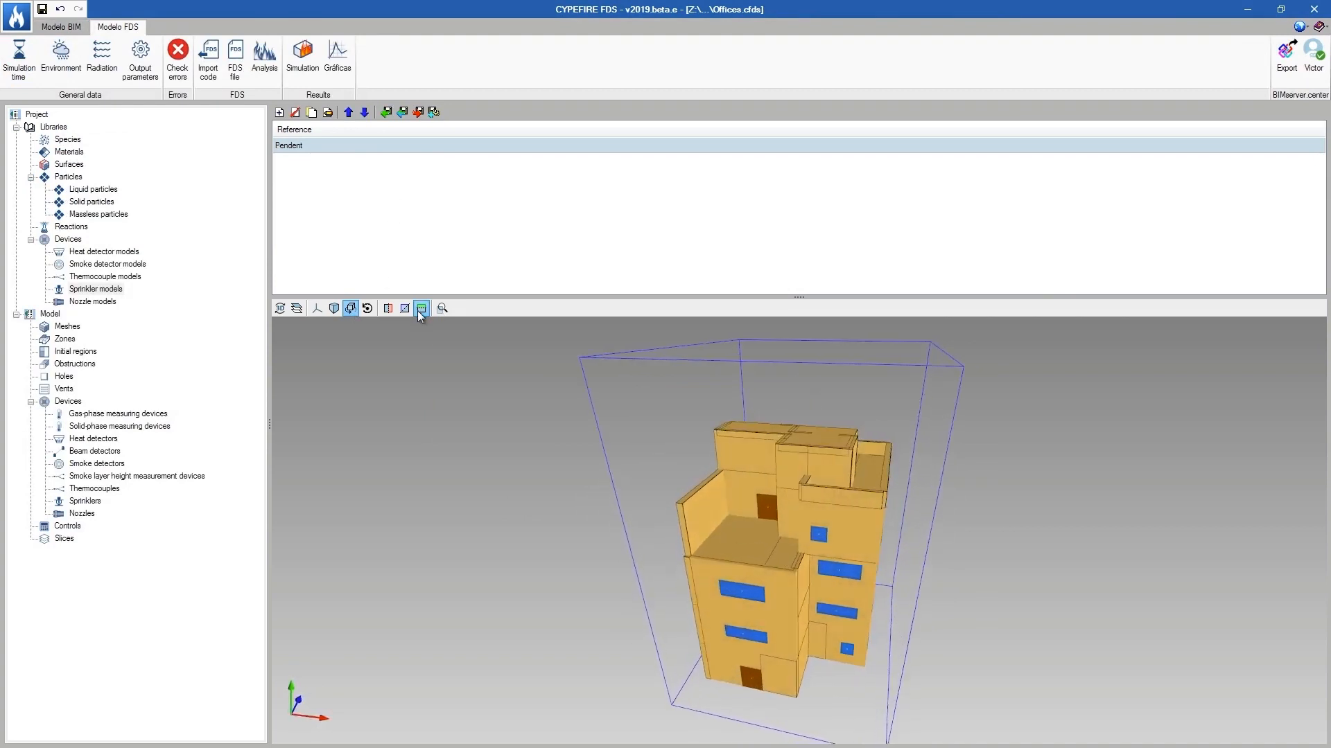
left_click(18, 57)
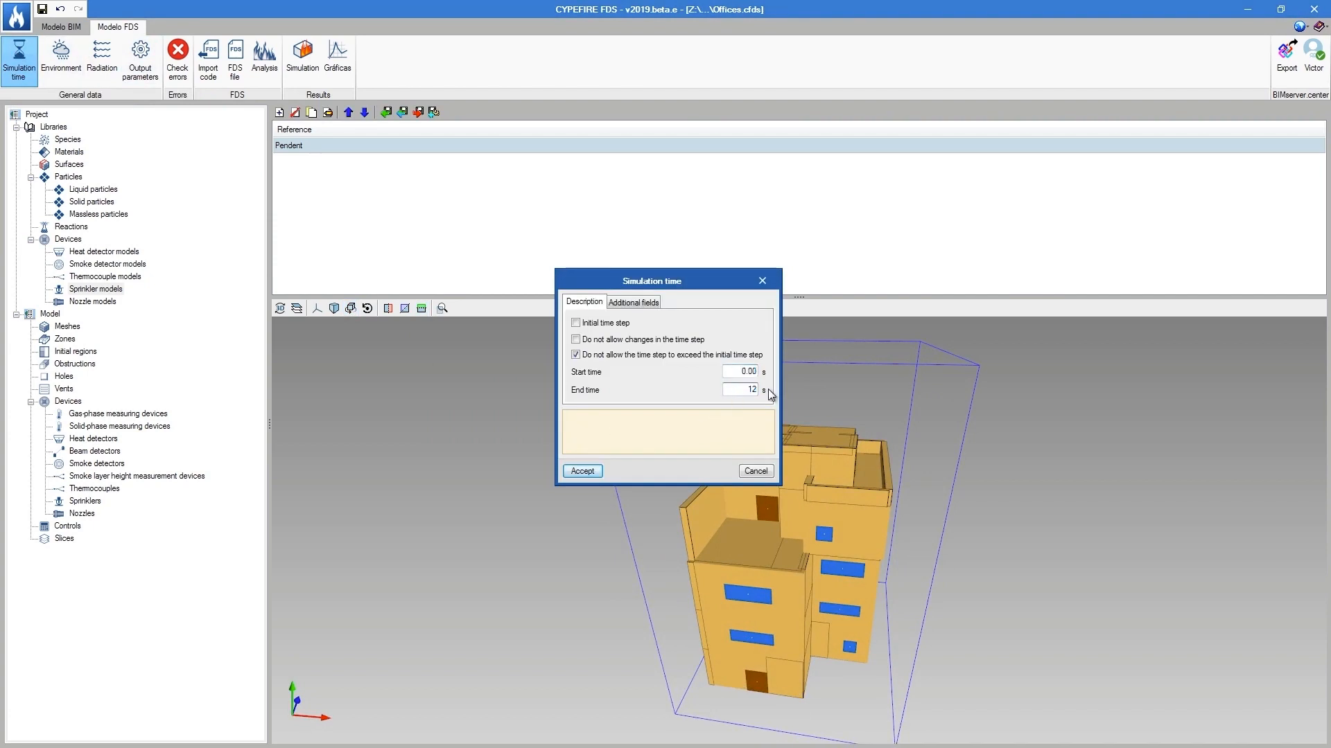
key("Return")
- Review the pyrolysis settings of the Wood material, including the kinetic parameters and products of reaction R1
double_click(315, 240)
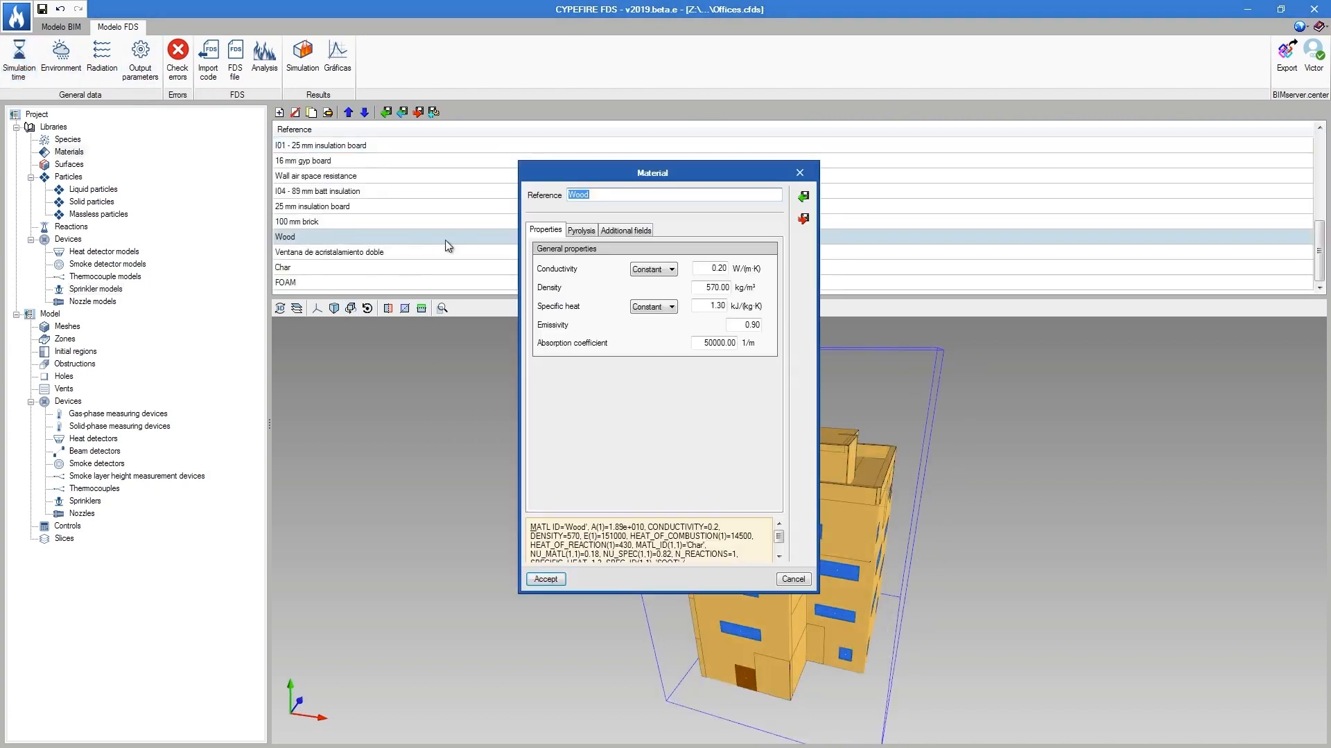
left_click(571, 231)
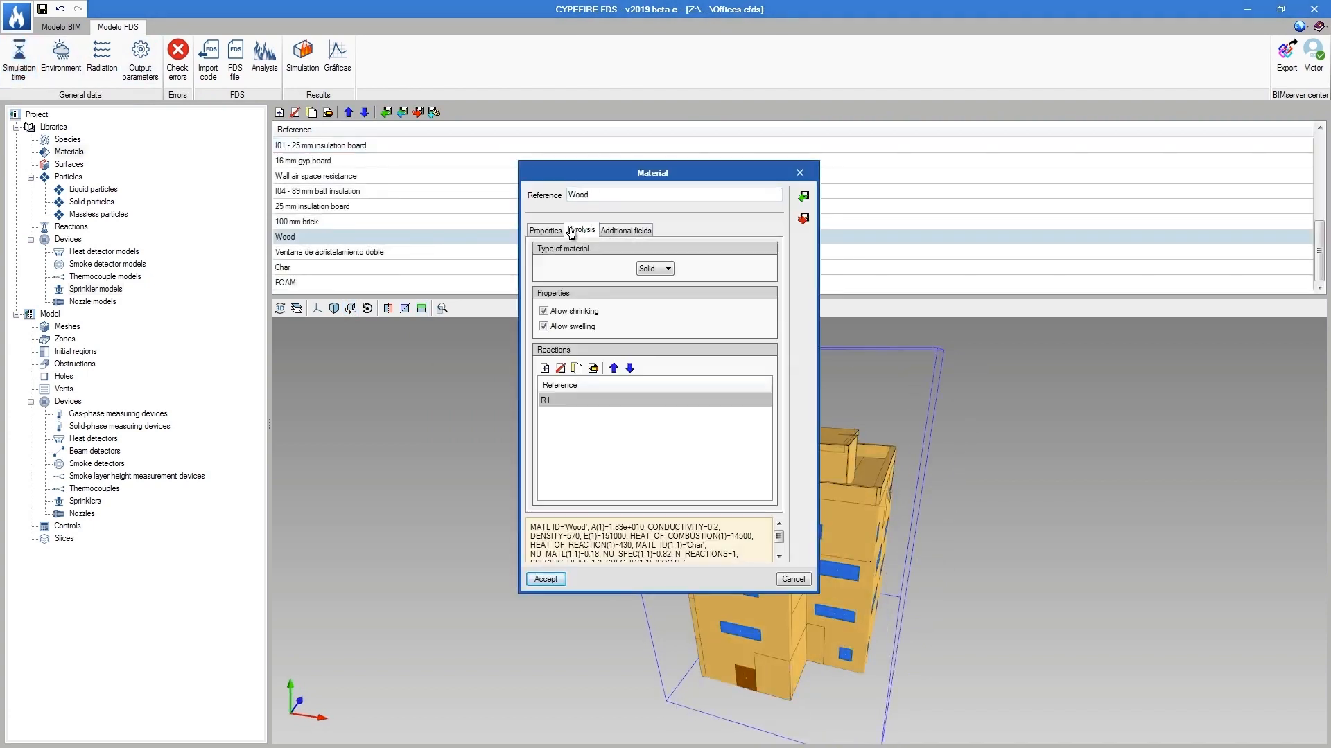
double_click(595, 401)
left_click_drag(638, 239, 897, 251)
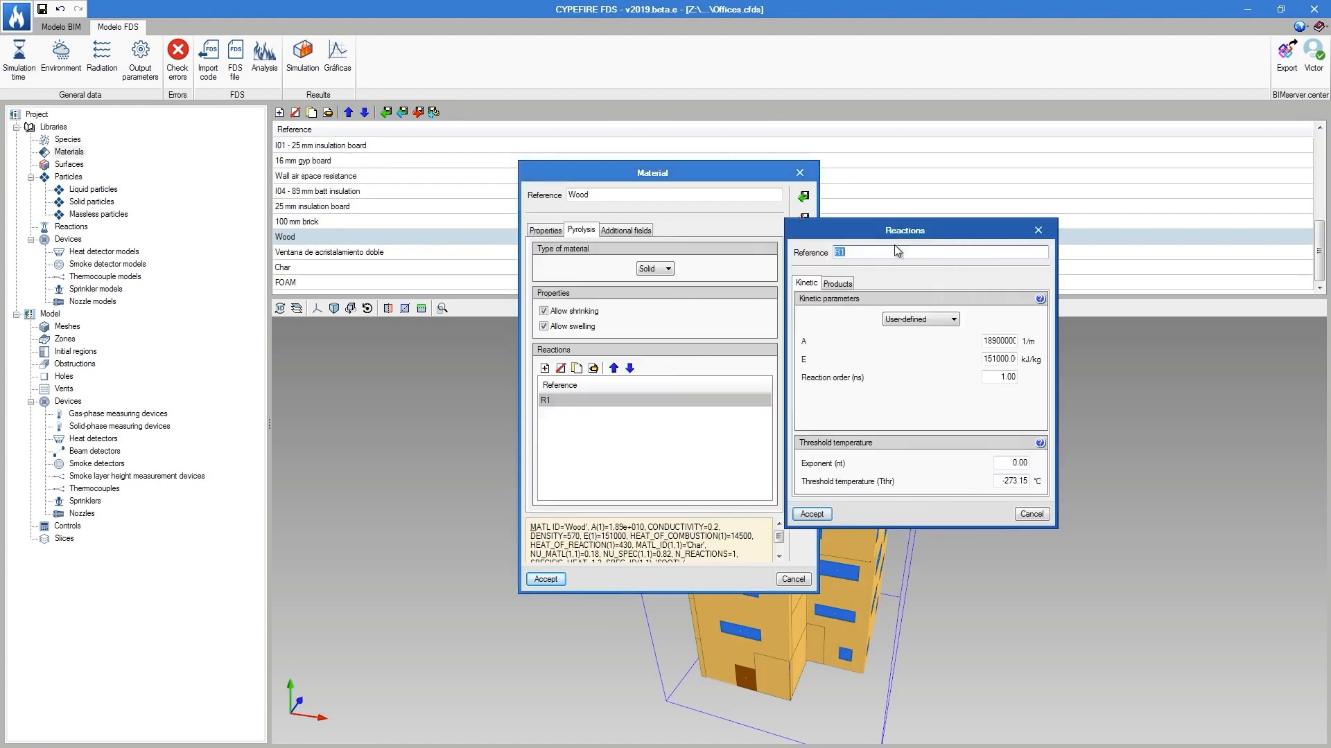
left_click(847, 284)
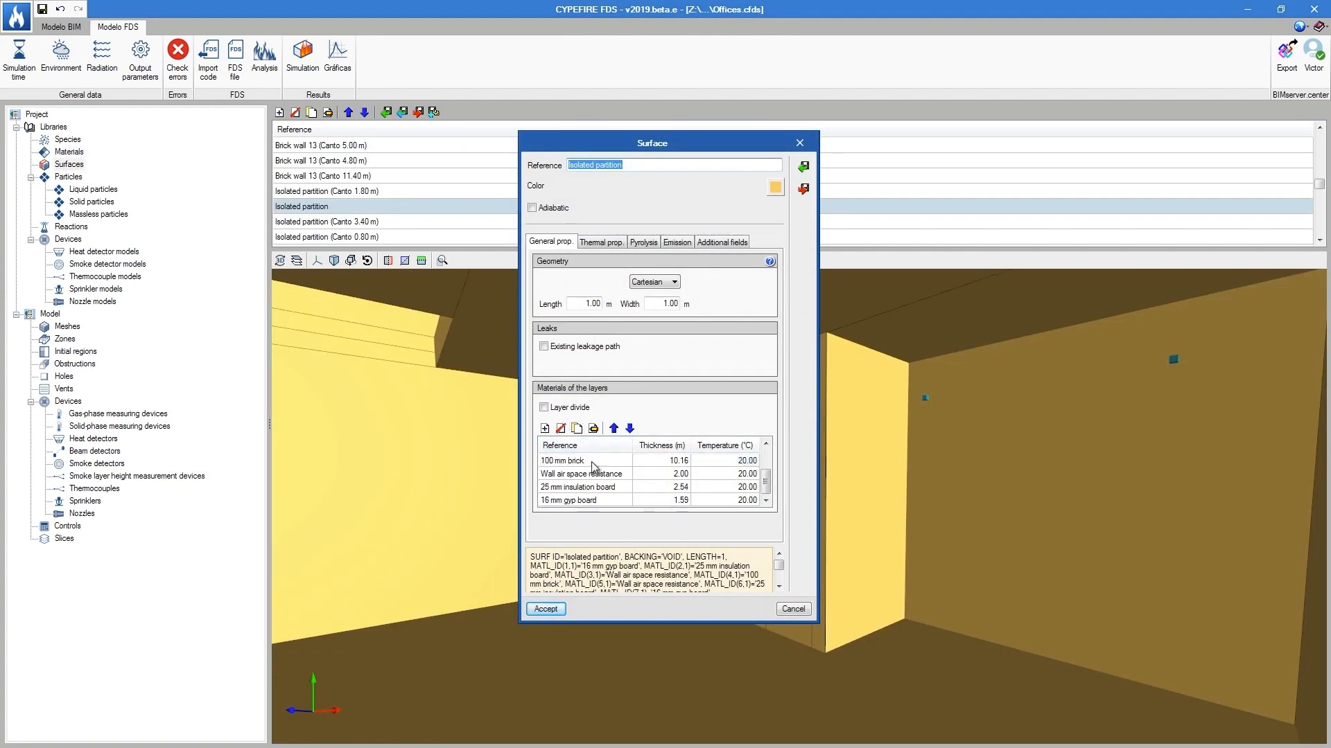
- Inspect the Isolated partition surface's 25 mm insulation board layer and the Pendent sprinkler model's definition, flow and spray pattern
double_click(584, 486)
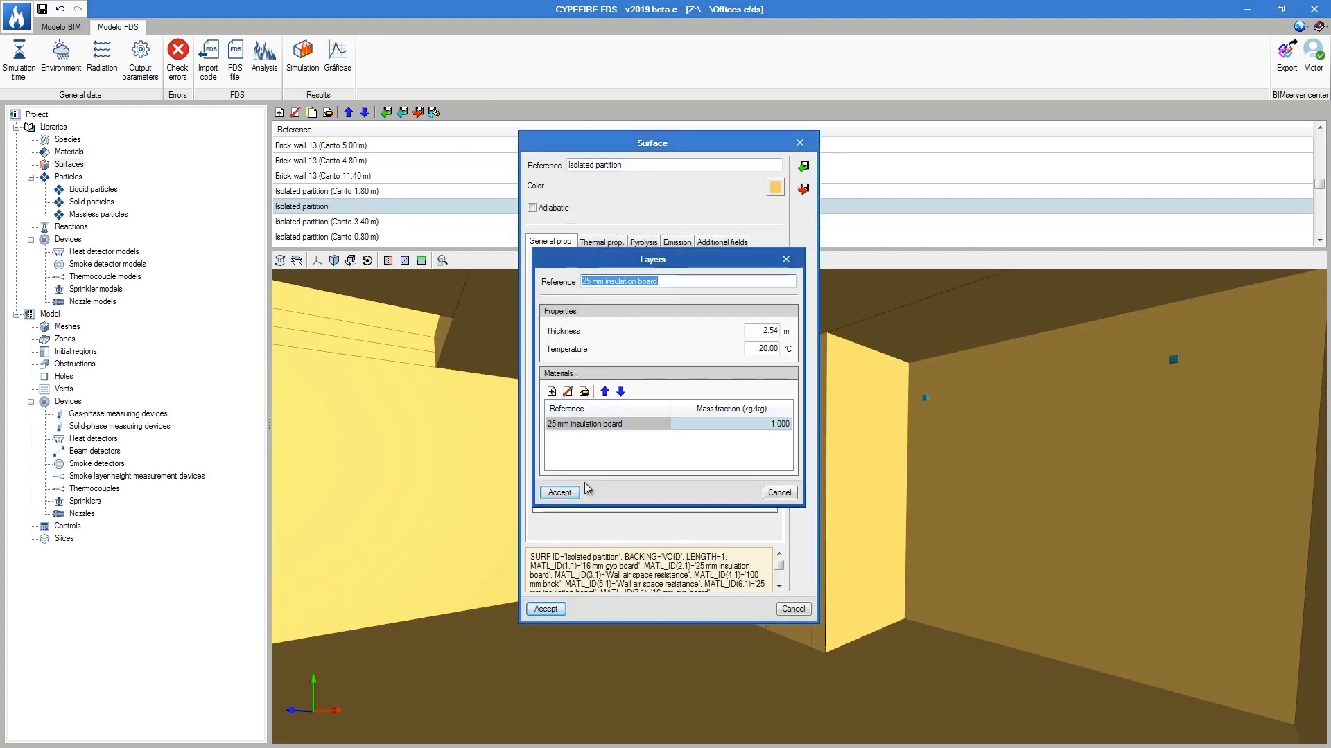
left_click(574, 492)
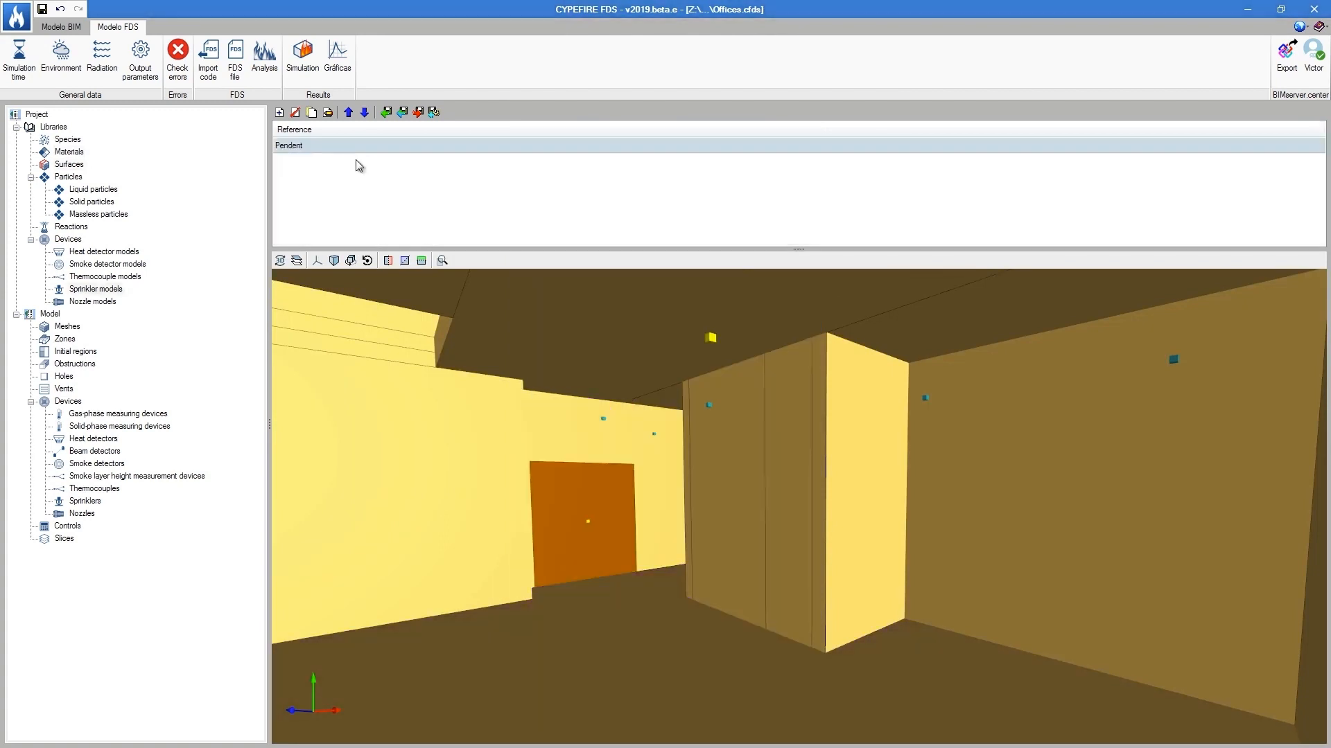
double_click(337, 153)
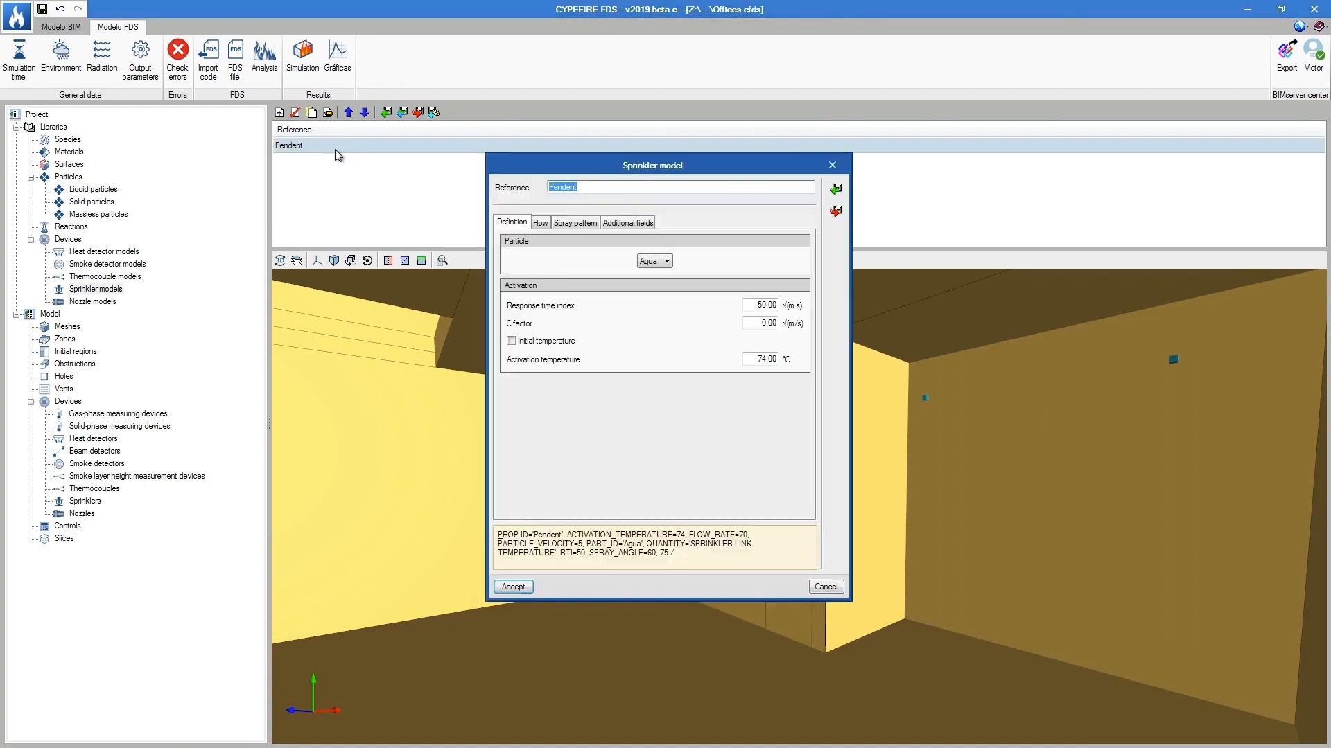
left_click(540, 223)
left_click(573, 225)
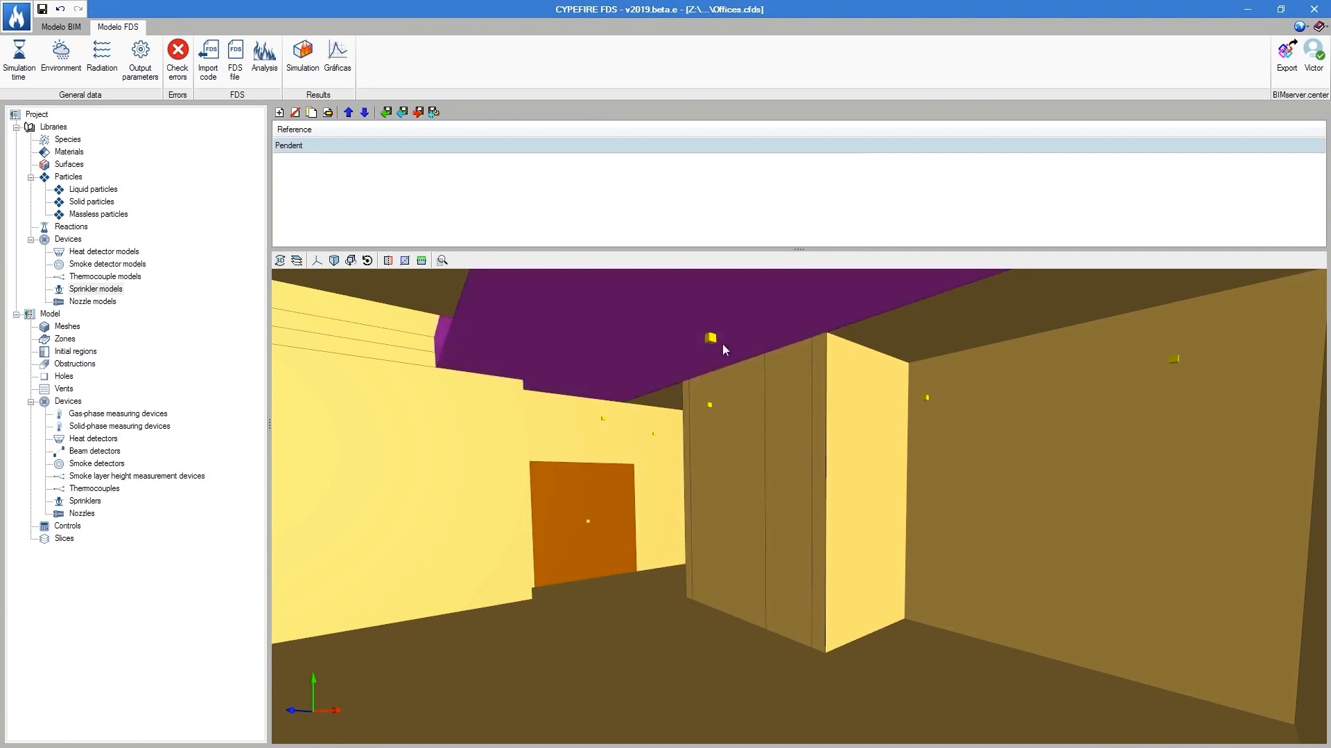
- Pick the partition obstruction WL30 in the model and review its boundaries, properties and surfaces
left_click(756, 425)
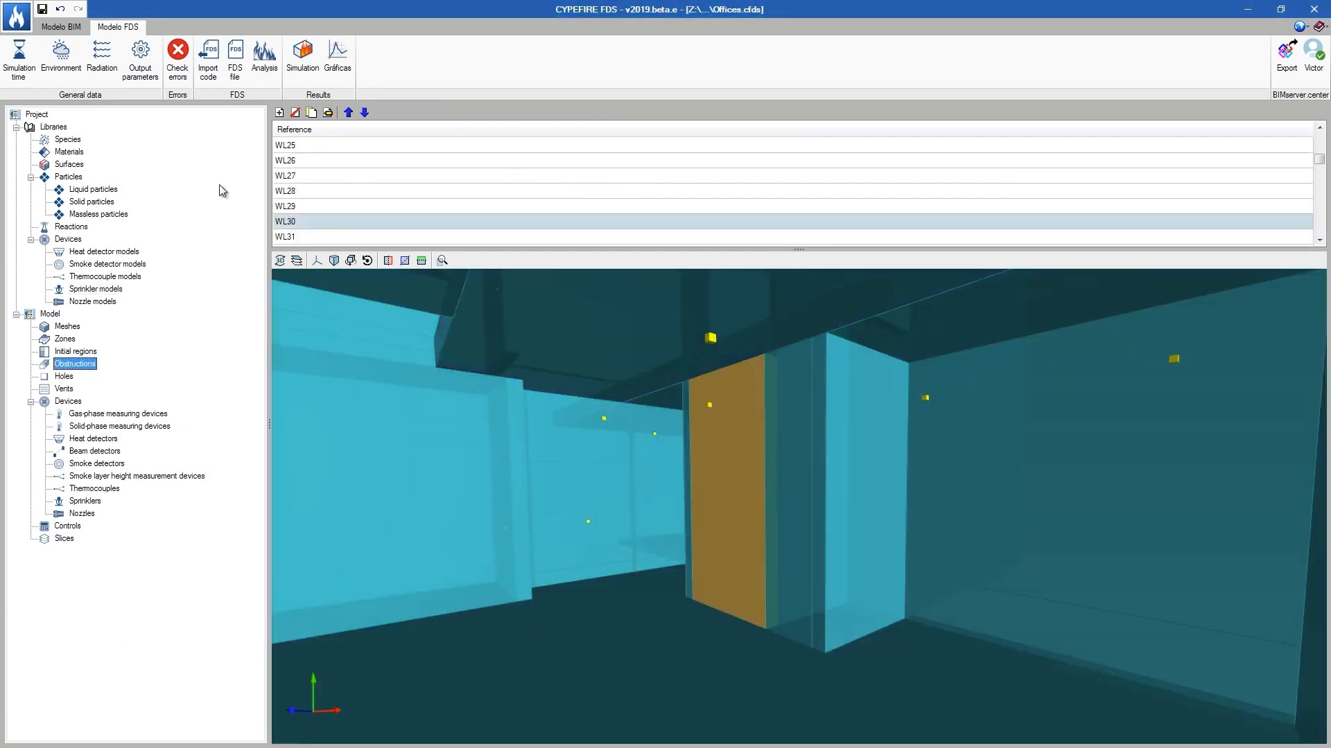
double_click(321, 222)
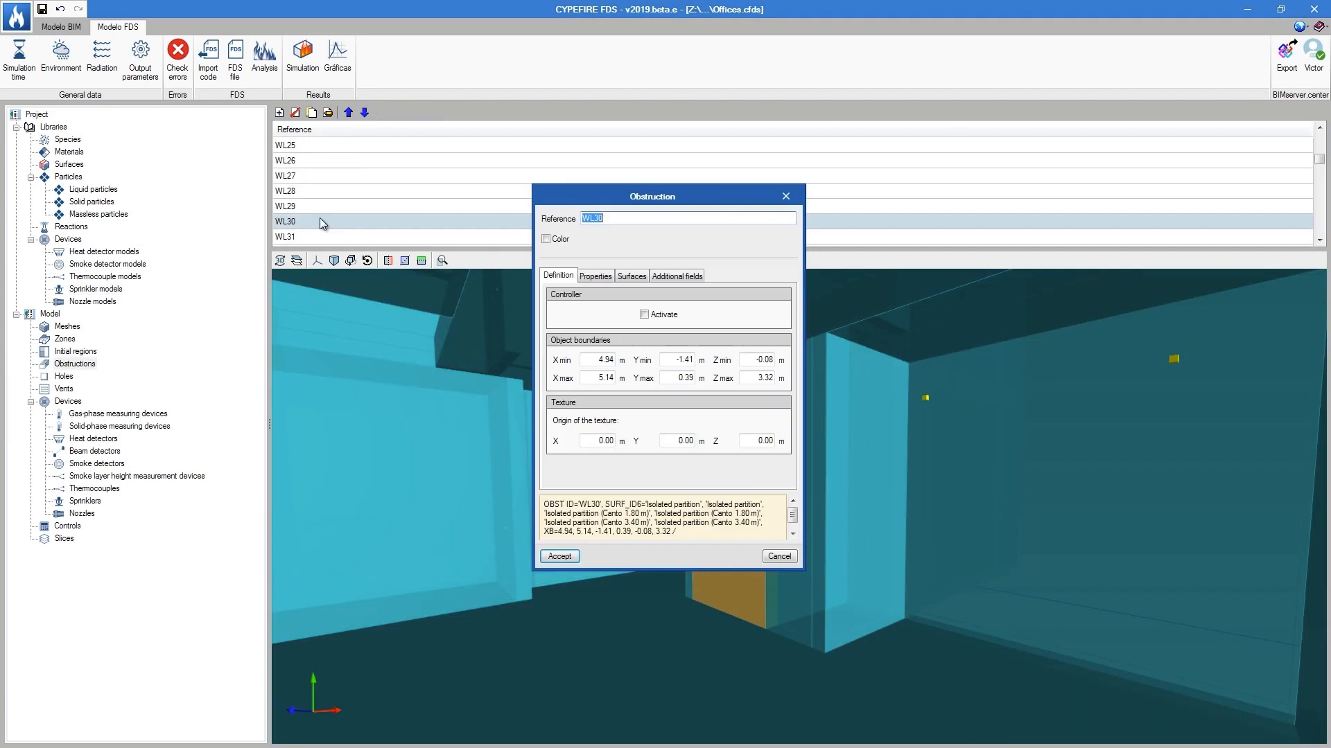
left_click(592, 276)
left_click(631, 277)
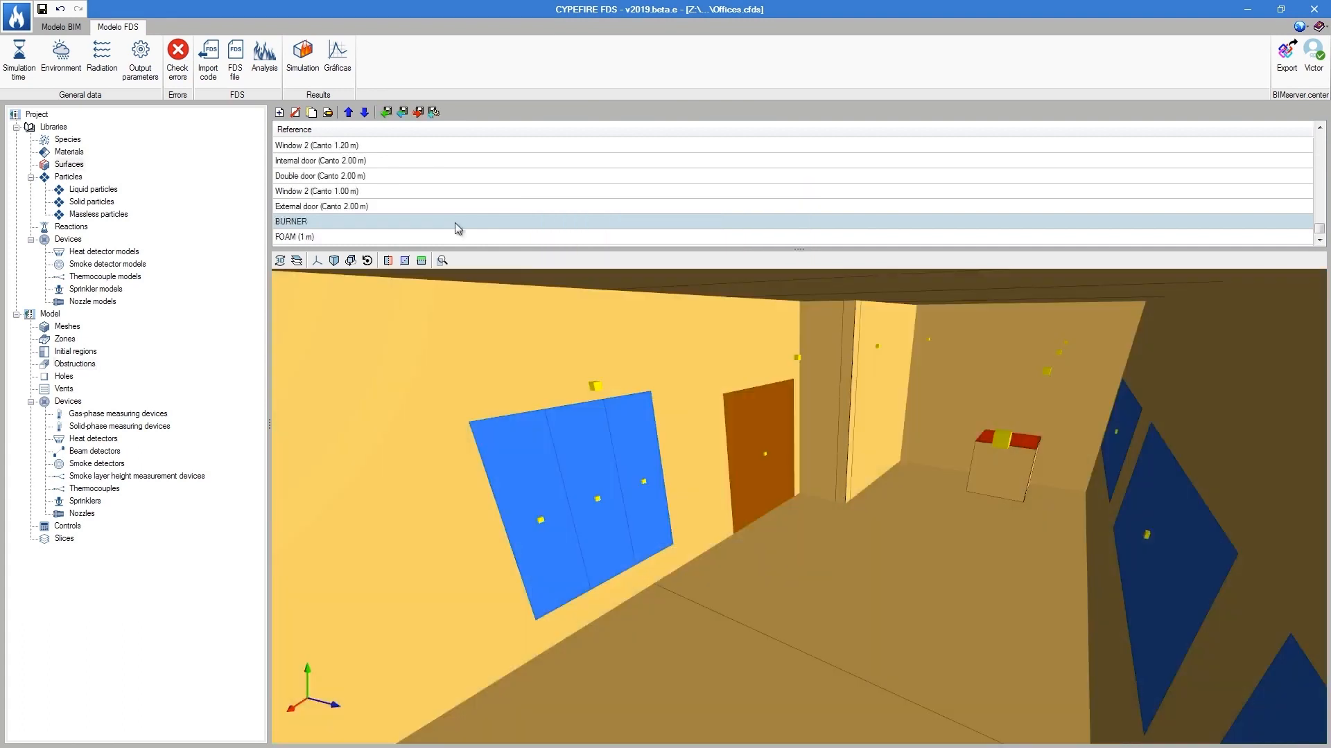
- Set the heat release per unit area of the BURNER surface to 1000 kW/m²
double_click(456, 223)
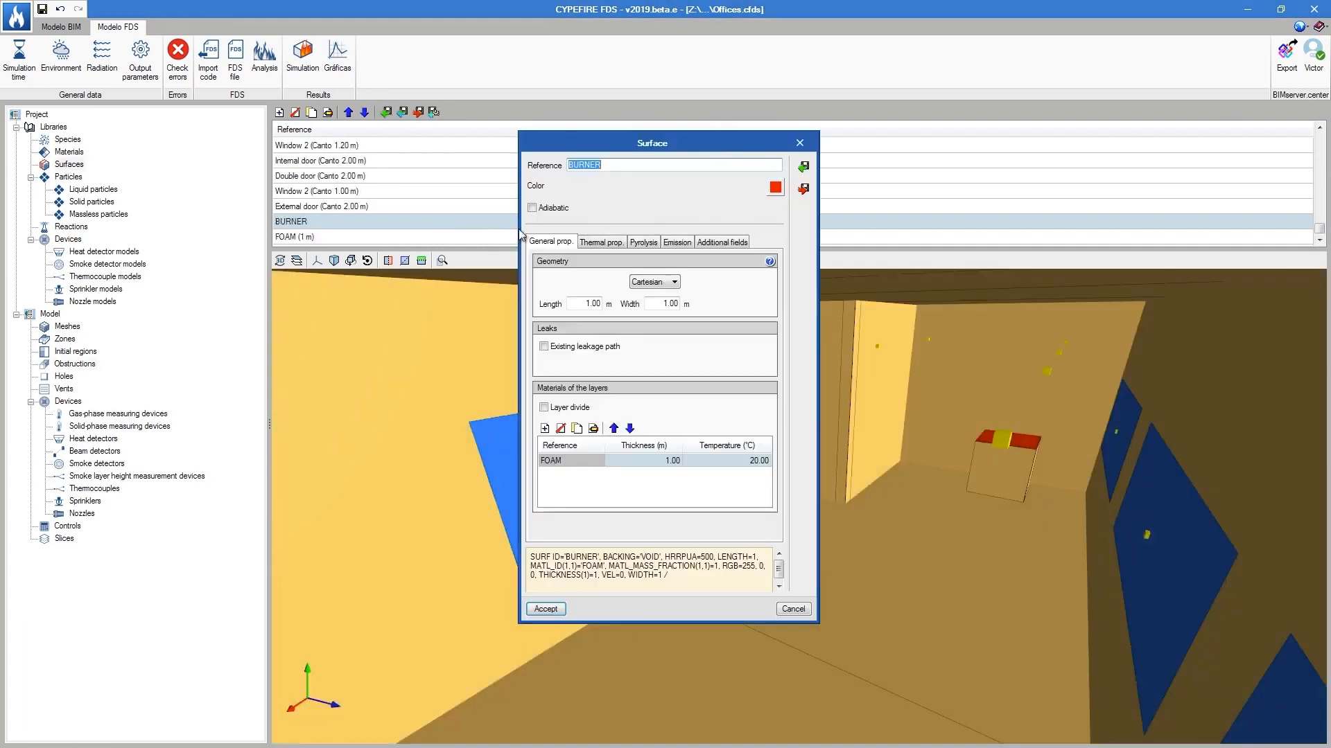
left_click(643, 242)
double_click(669, 343)
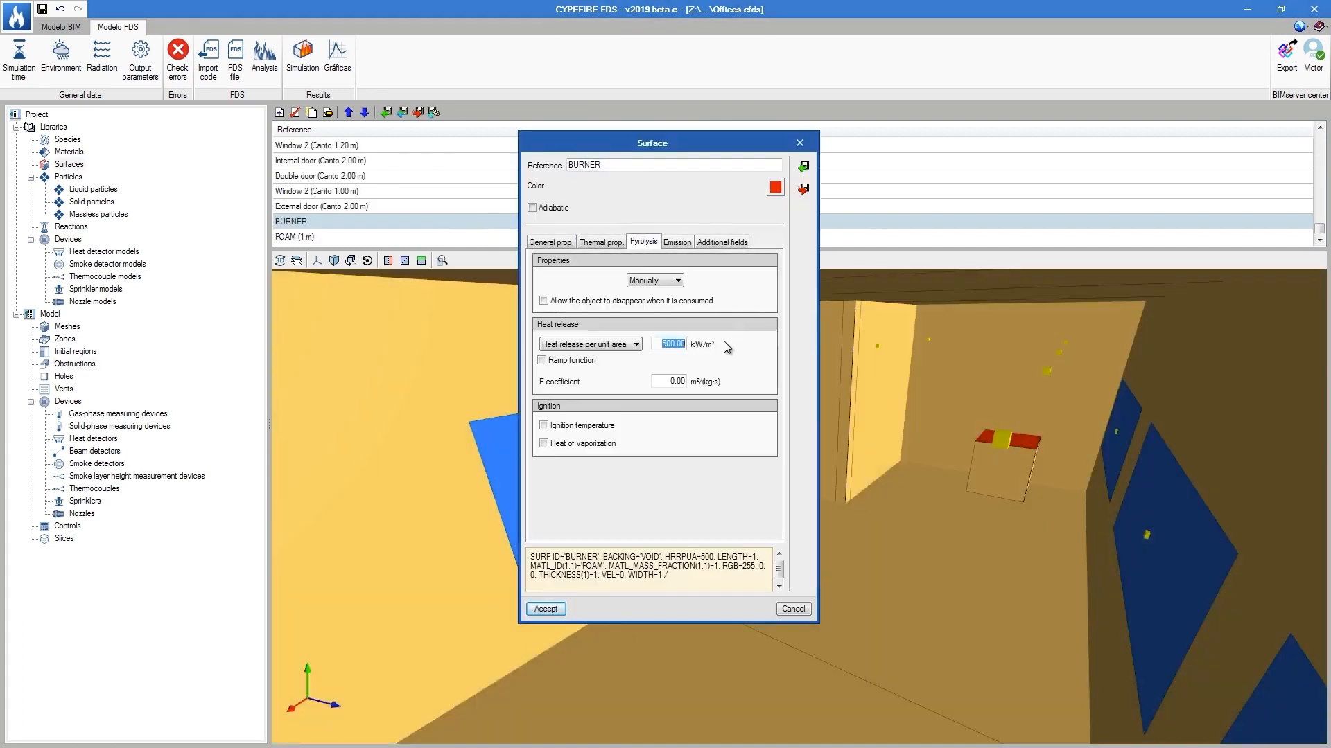
type("1000")
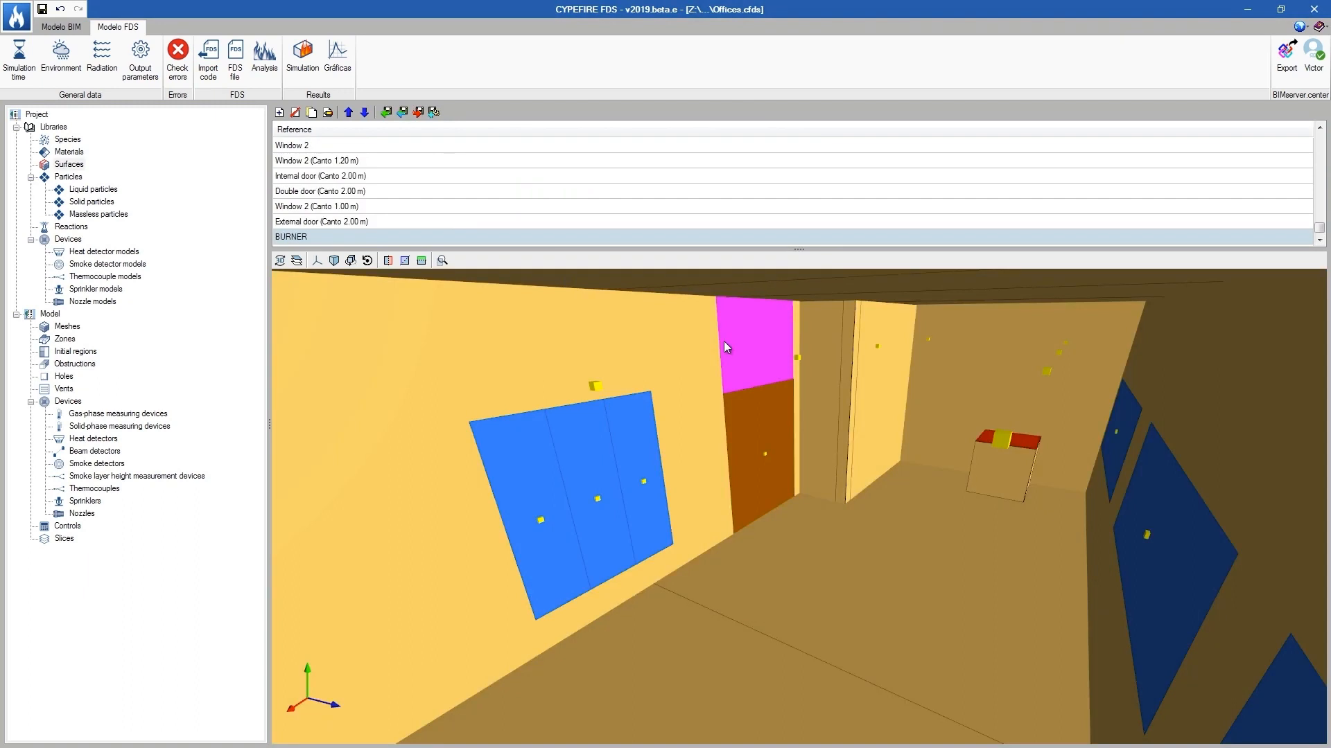
- Pick the FIRE LOAD obstruction in the room and review its boundaries and assigned surfaces
left_click(1025, 477)
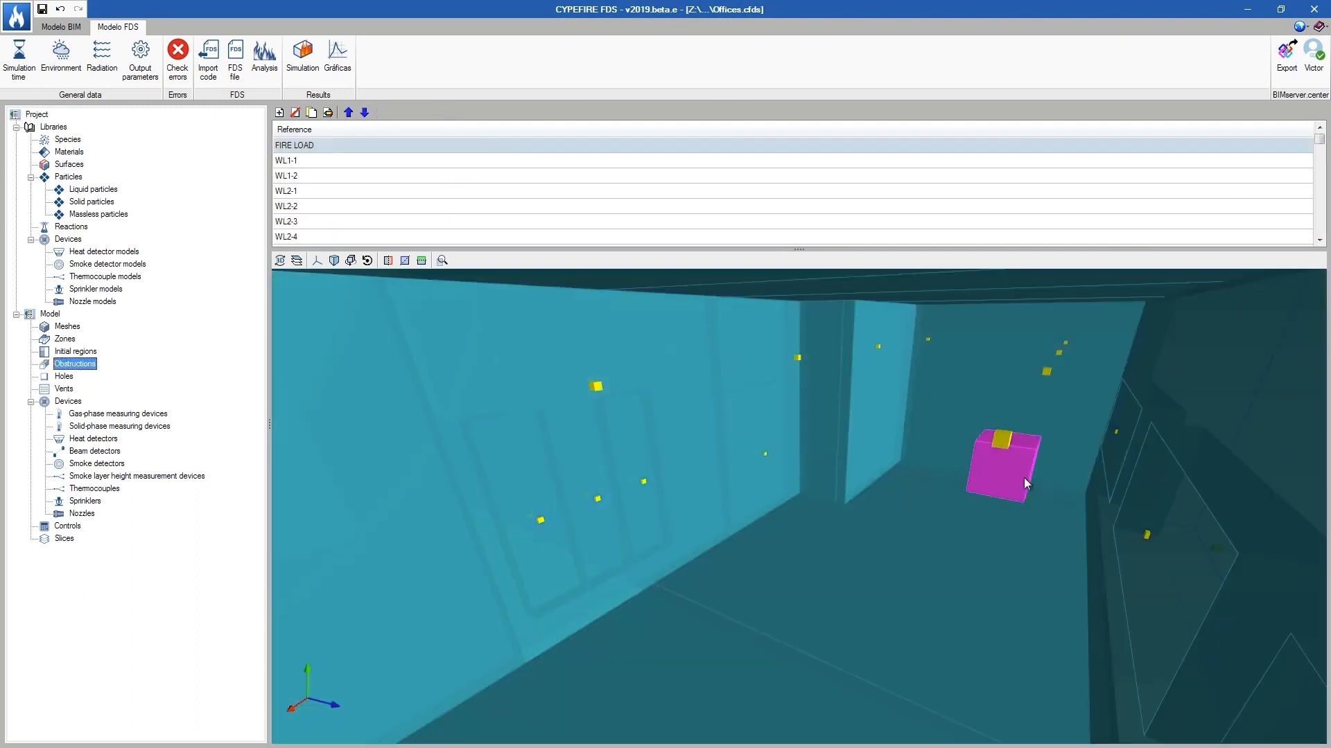
double_click(468, 144)
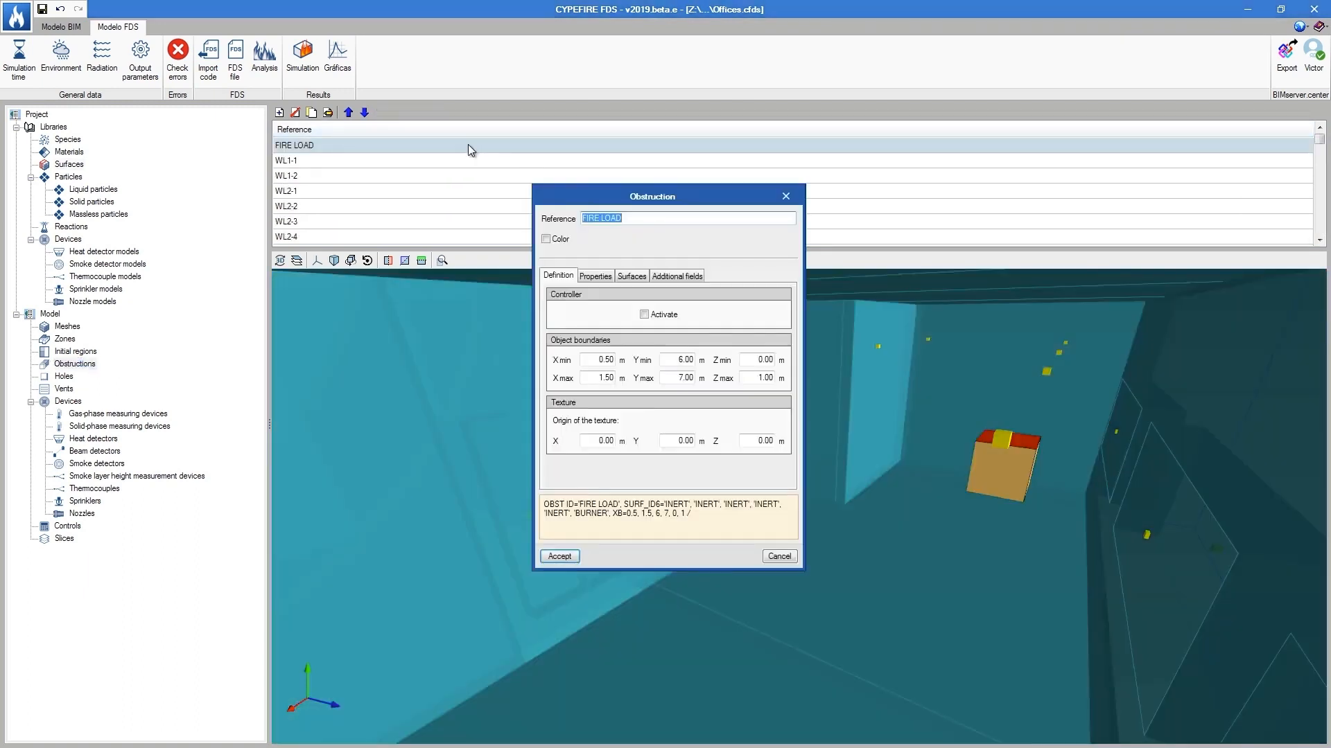
left_click(627, 276)
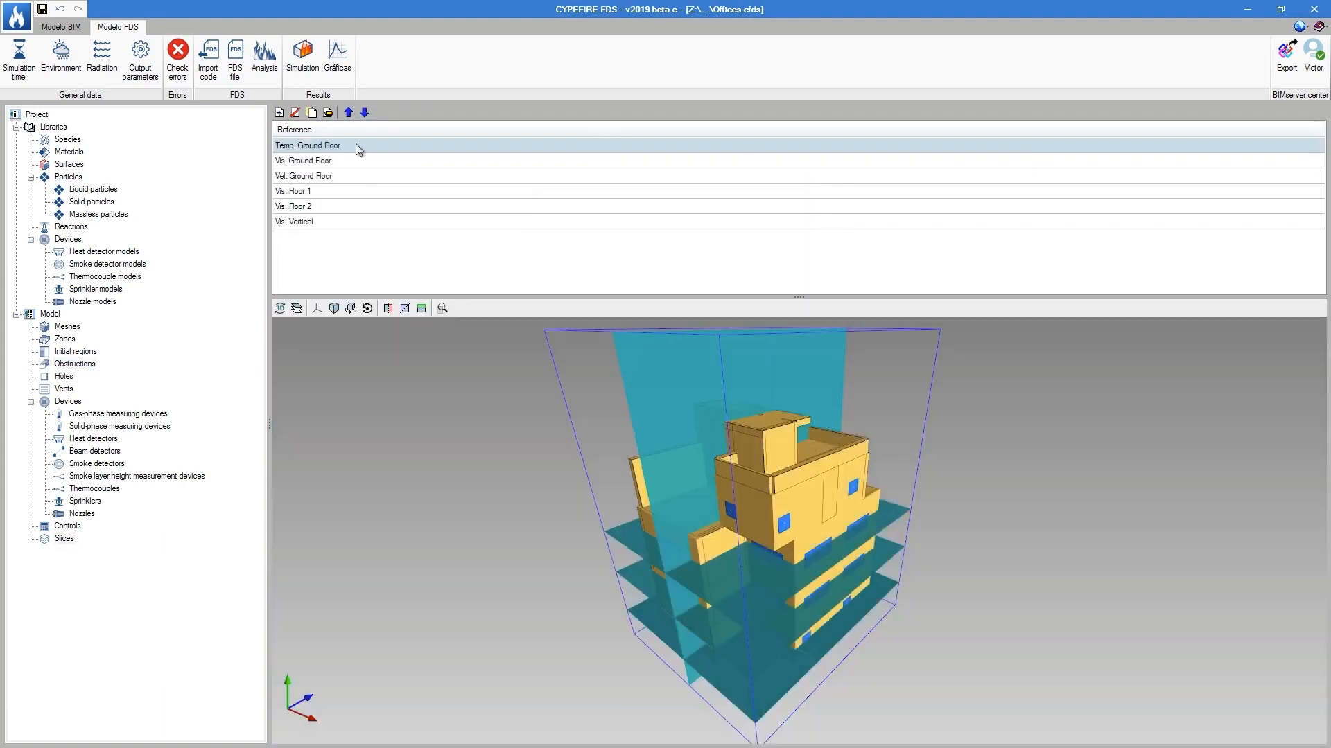
- Look through the ground floor slices and inspect the gas-phase quantity options in the Temp. Ground Floor slice's properties
left_click(352, 160)
key("Down")
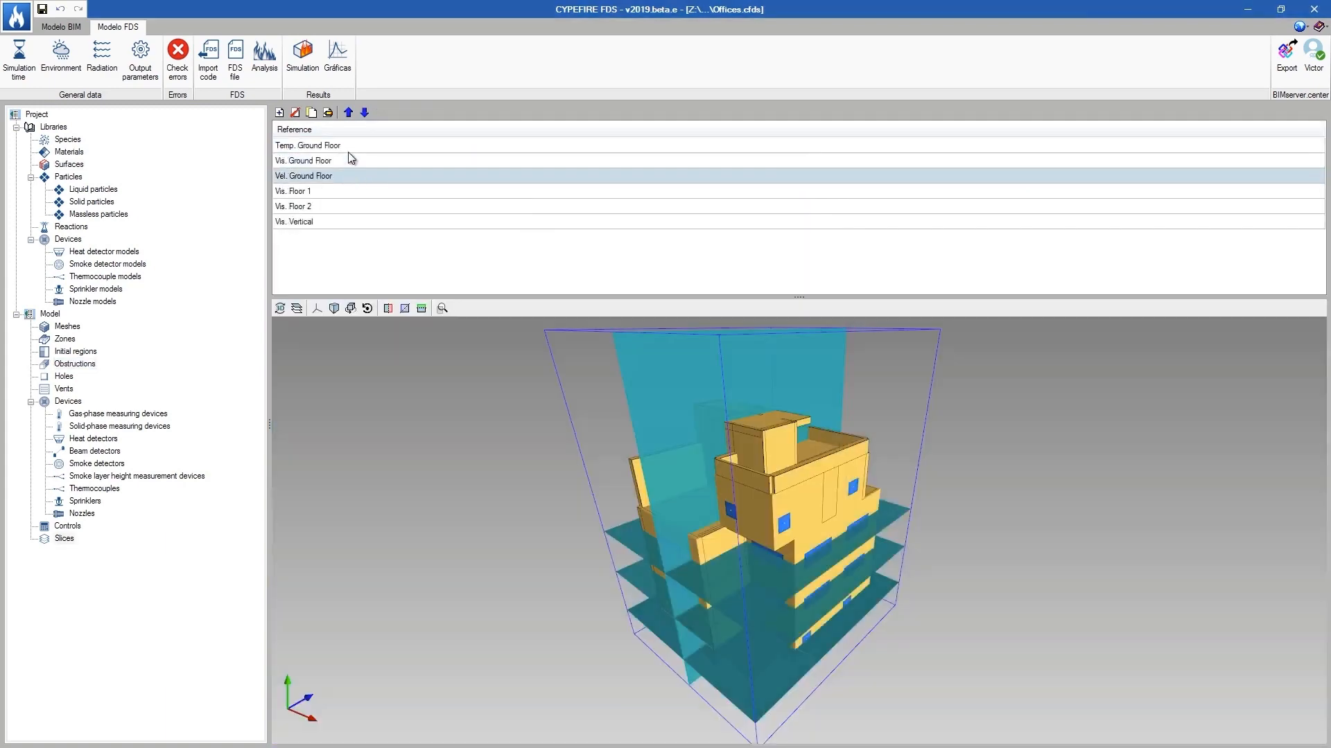
double_click(342, 147)
left_click(601, 292)
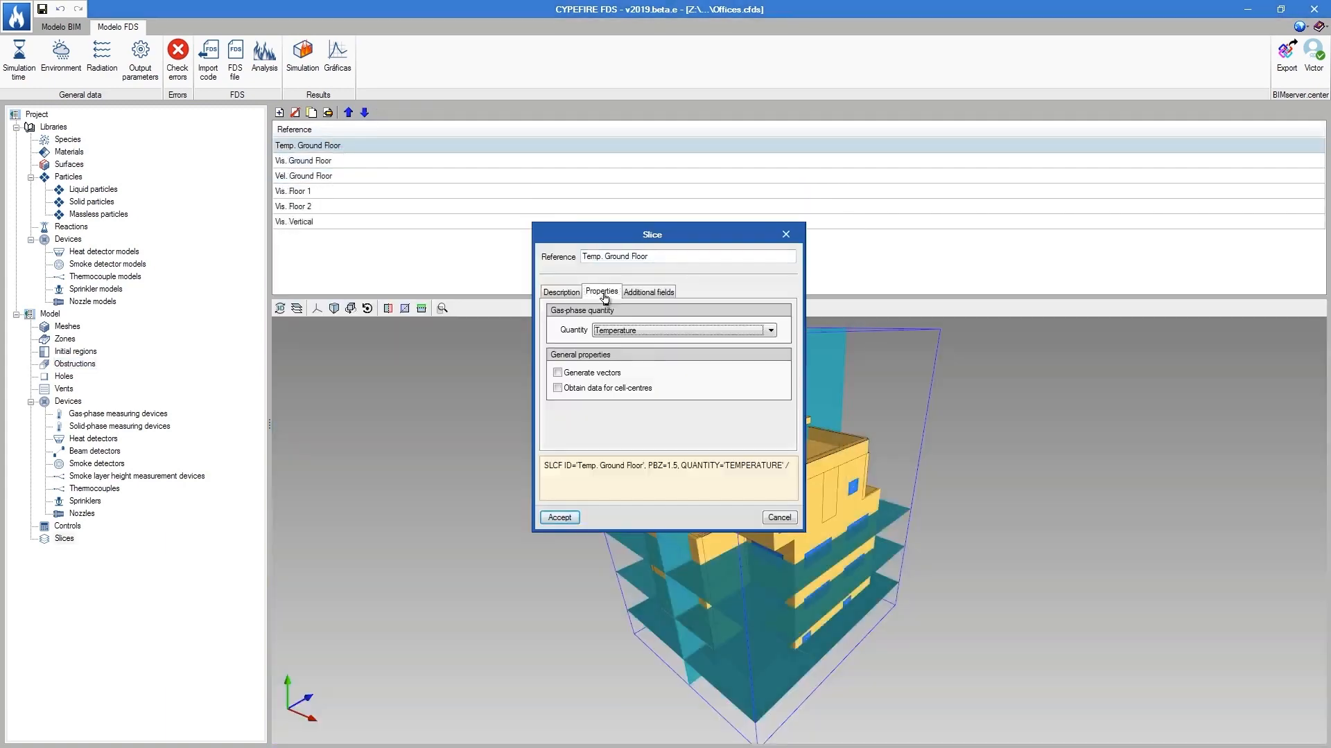
left_click(626, 331)
key("Escape")
key("Escape")
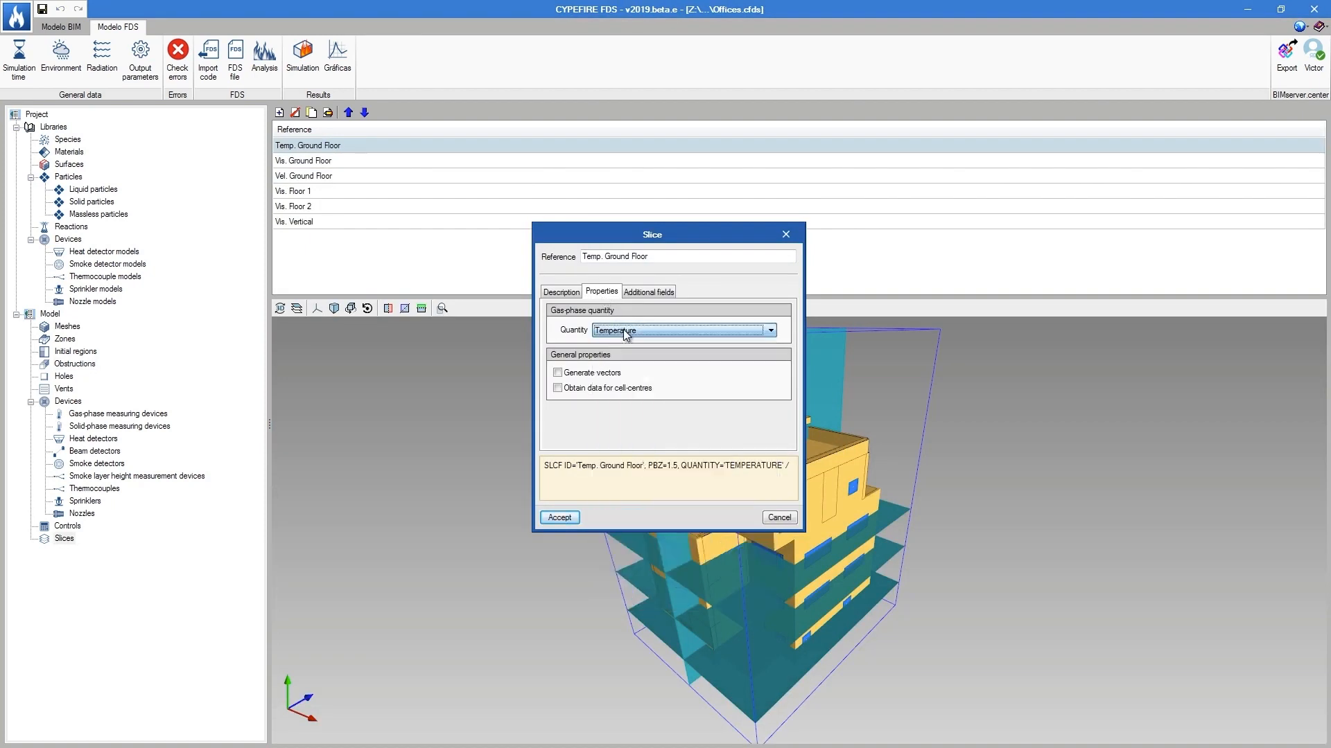
- Generate the project's FDS input file and read through its surface definitions, closing the listing when done
left_click(236, 72)
scroll(522, 428, "down", 20)
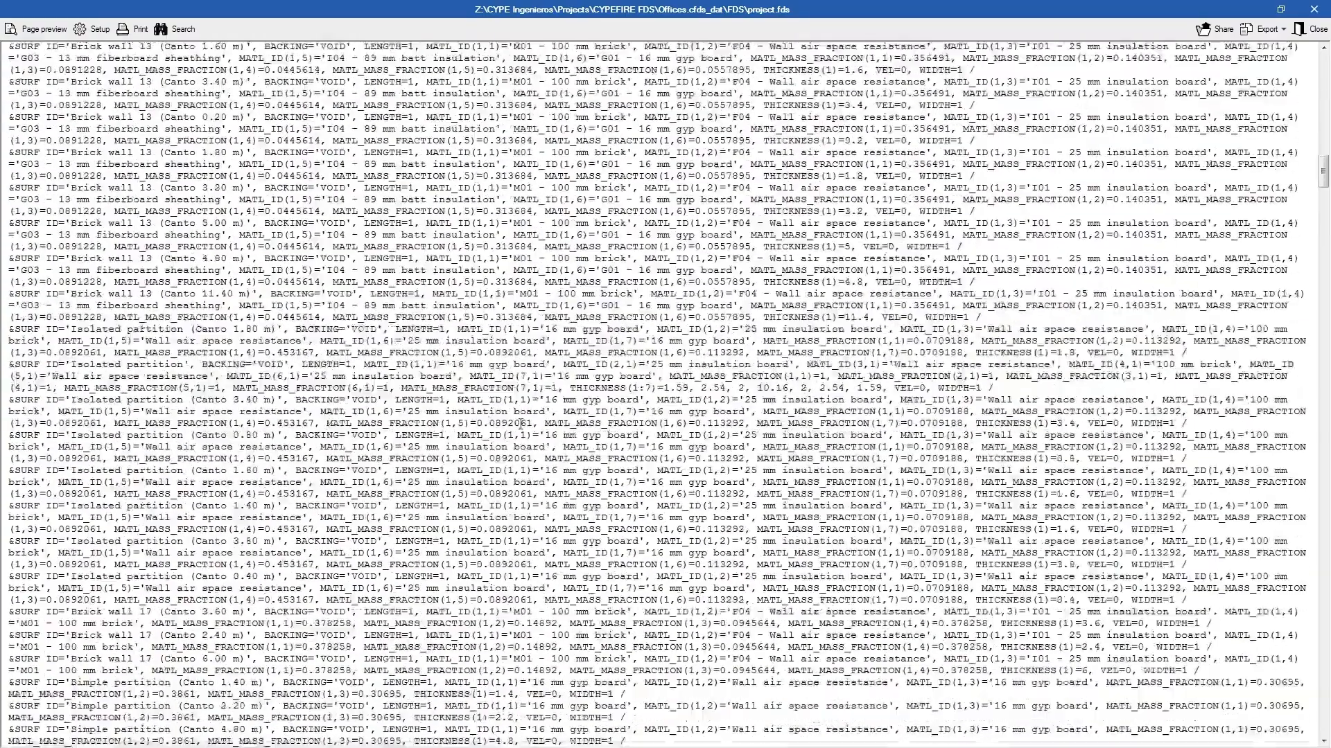
key("Escape")
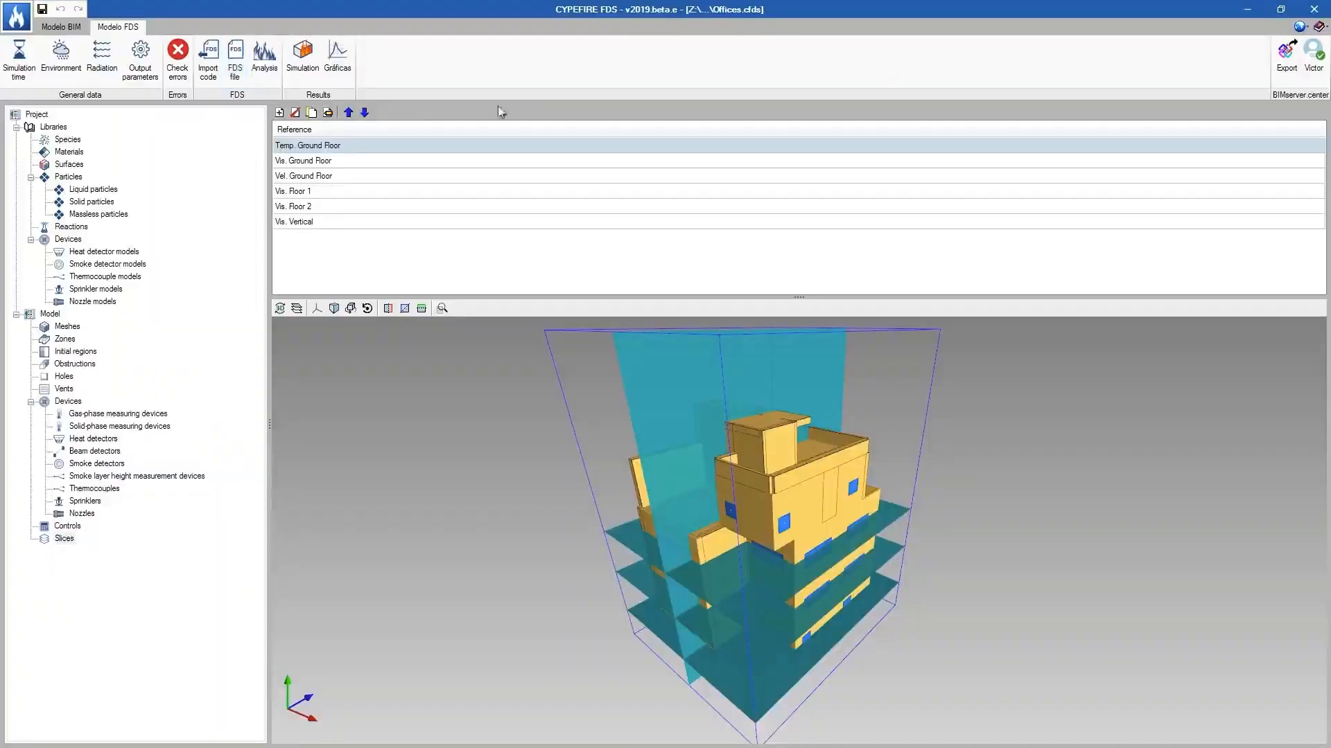
- Run the fire analysis and examine the smoke, temperature, velocity and visibility results around the building from several angles
left_click(264, 59)
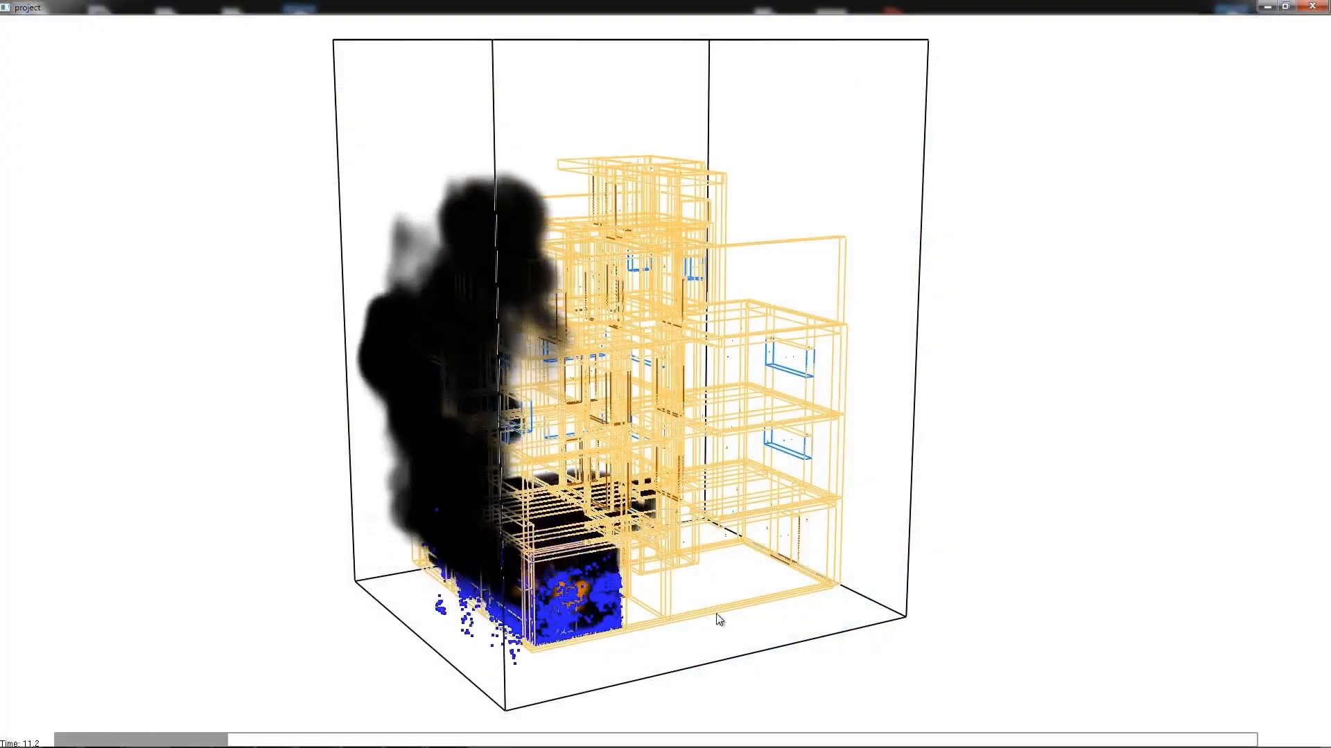
left_click_drag(644, 619, 700, 431)
scroll(651, 615, "up", 3)
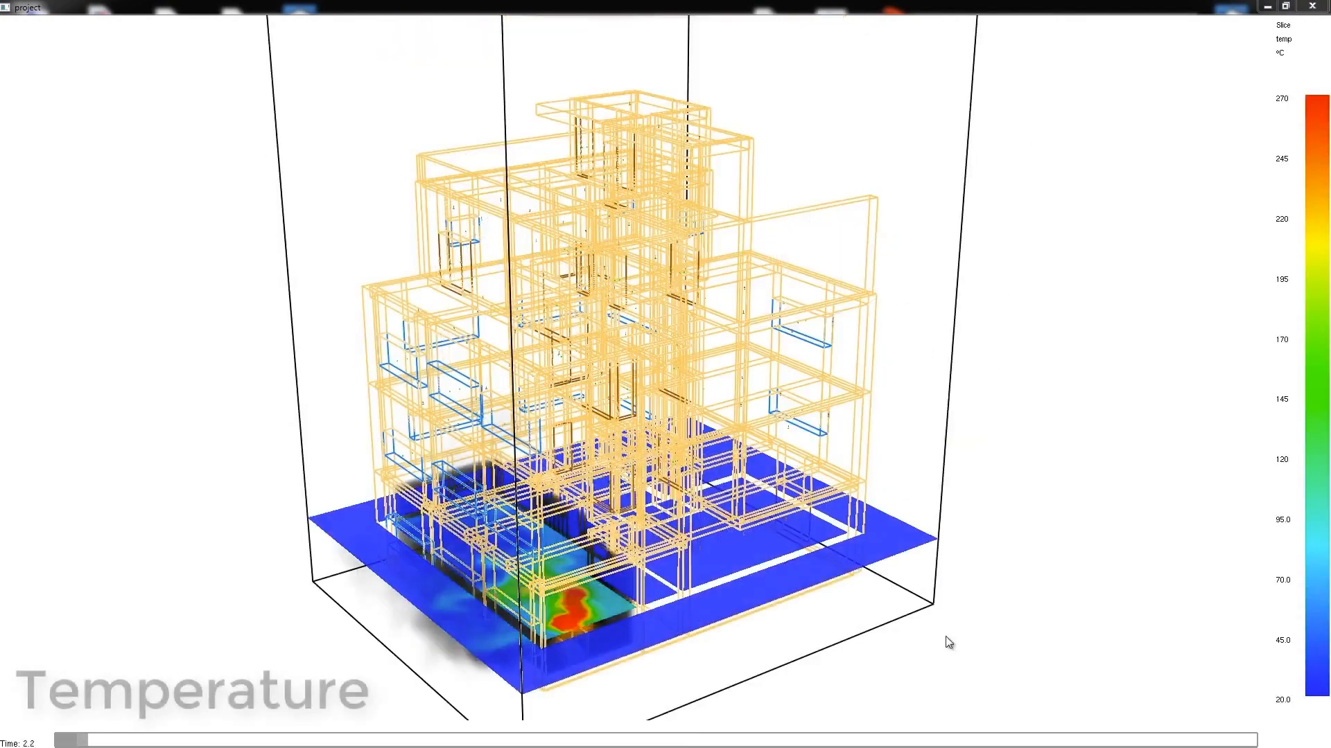
left_click_drag(937, 634, 914, 680)
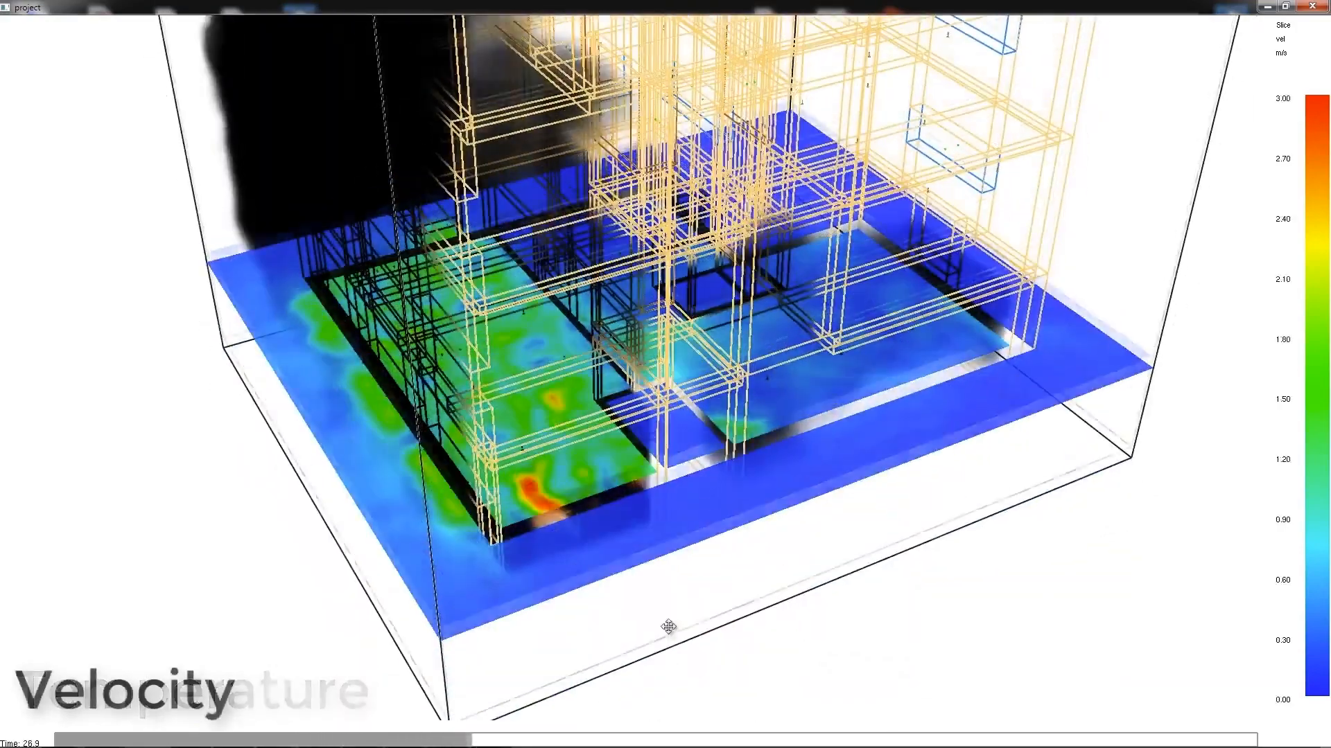
left_click_drag(668, 624, 908, 435)
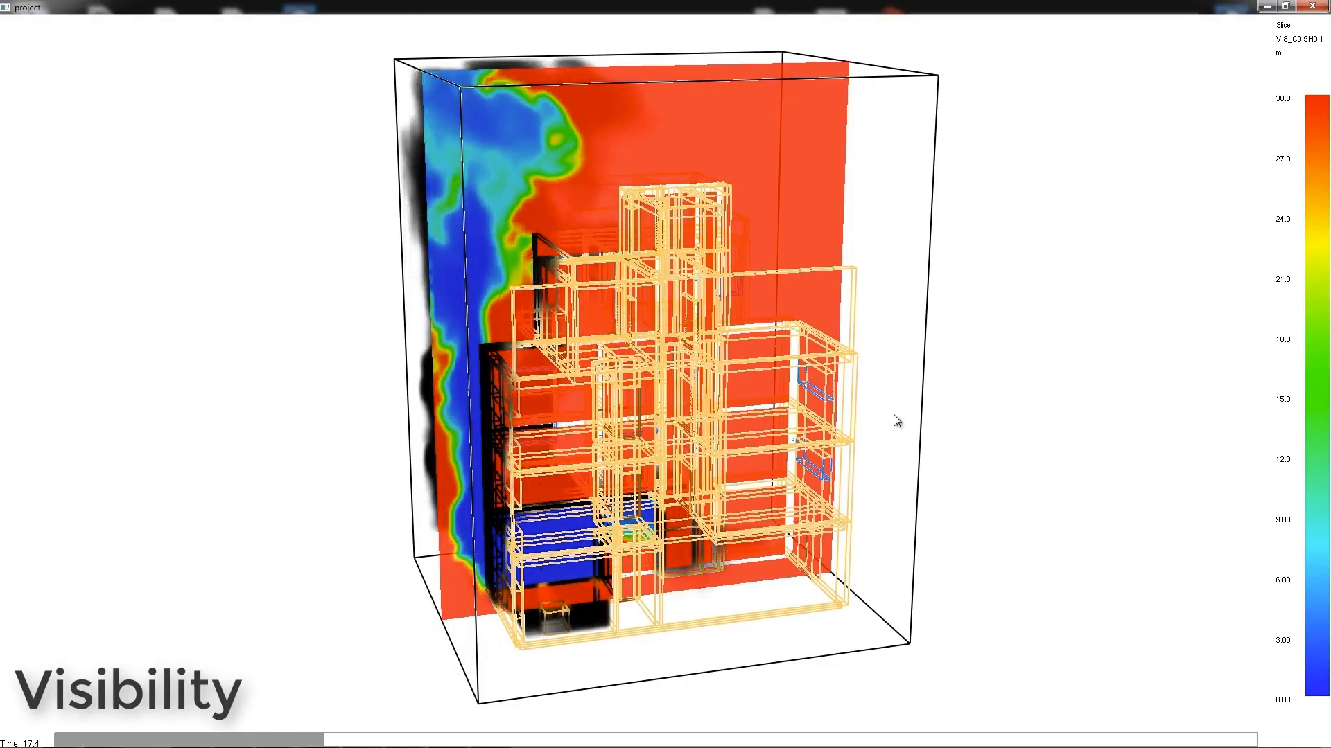
left_click_drag(892, 416, 862, 416)
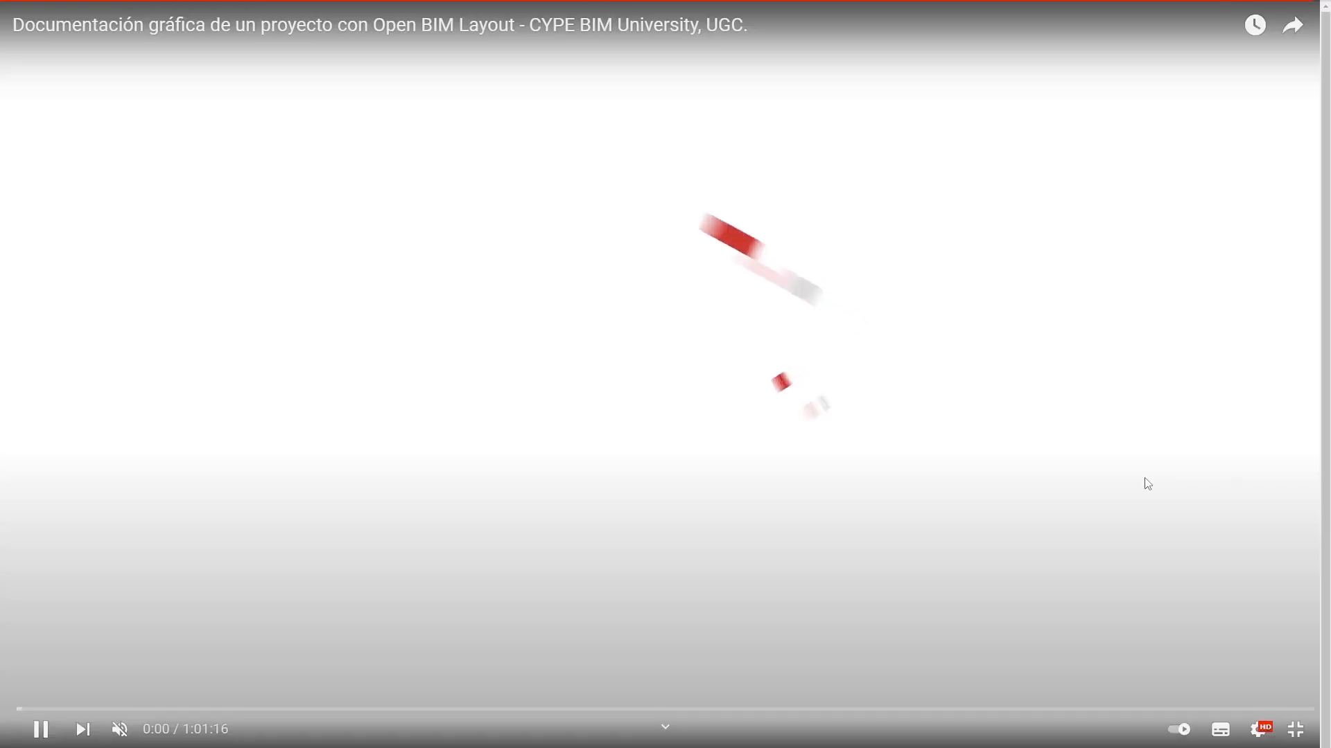
- Pause the Open BIM Layout video and take it out of full-screen view
left_click(775, 411)
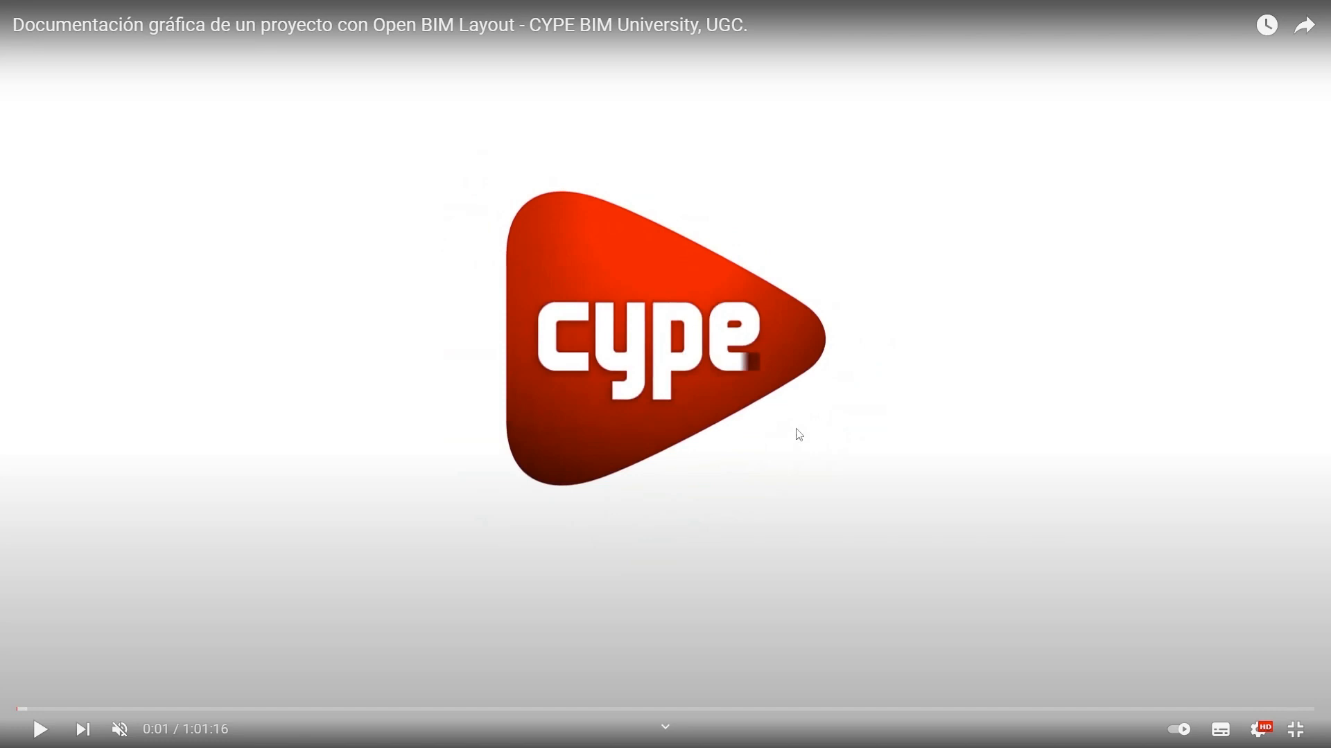
left_click(1295, 730)
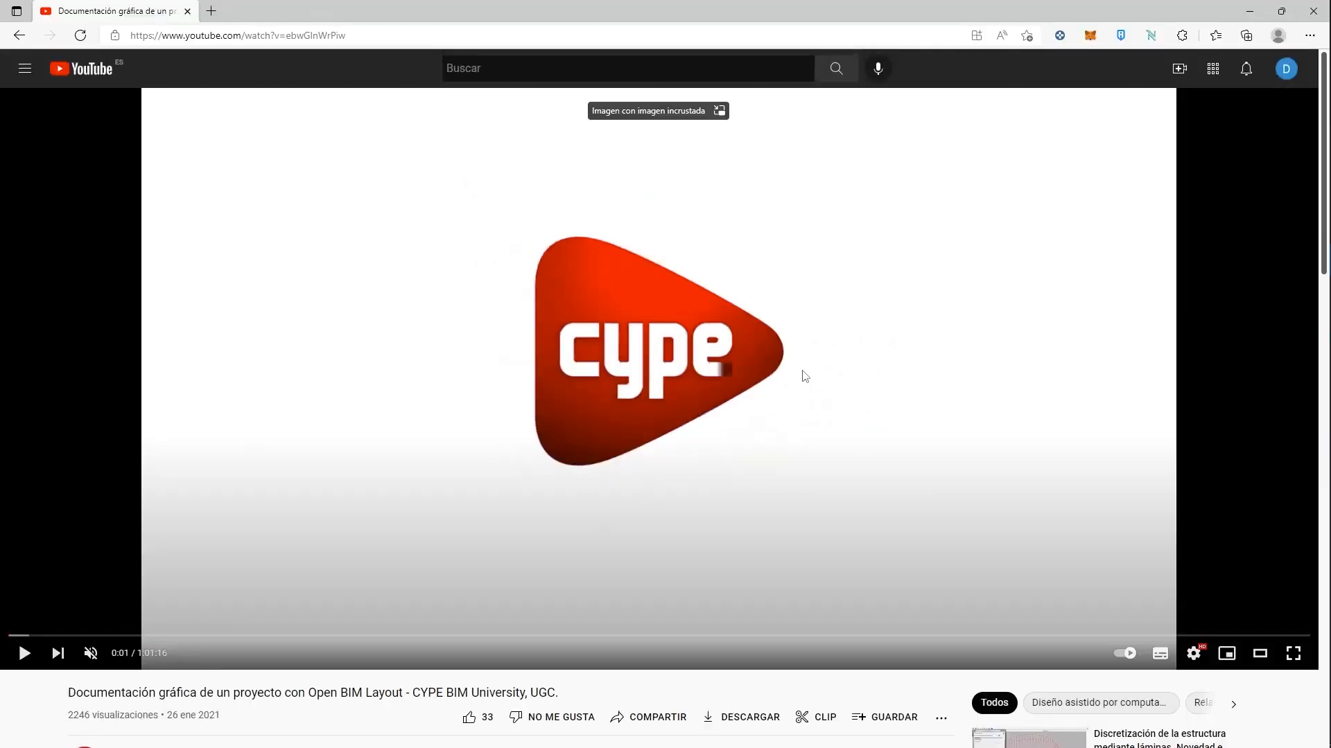